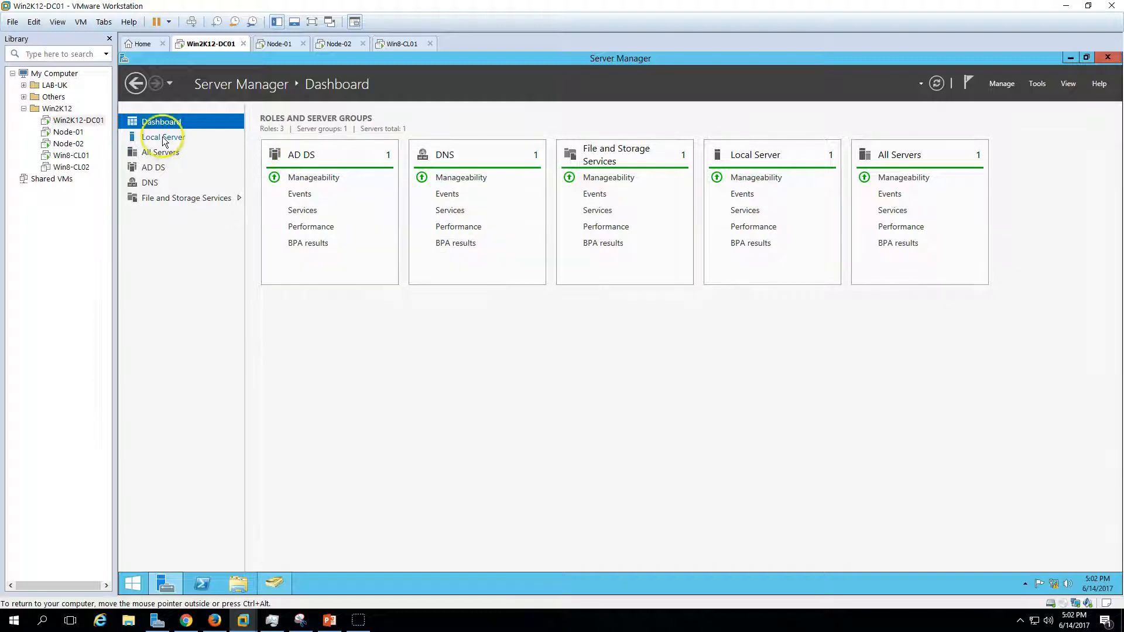
Review Win2K12-DC01's Local Server details, return to its Dashboard, then show the demo lab slide
left_click(165, 141)
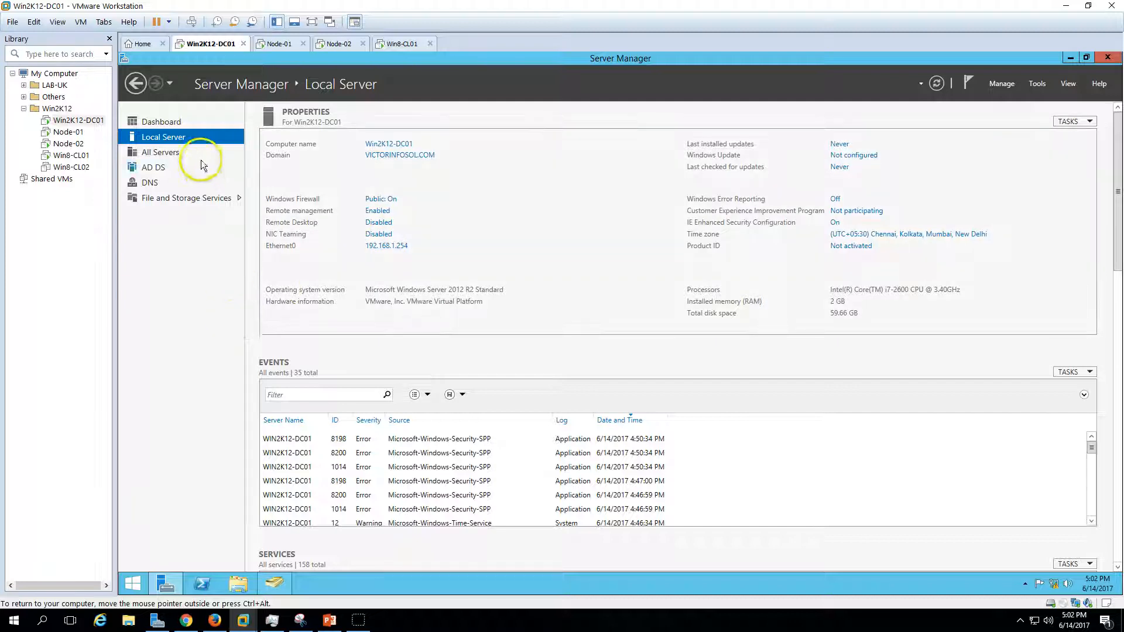
left_click(161, 121)
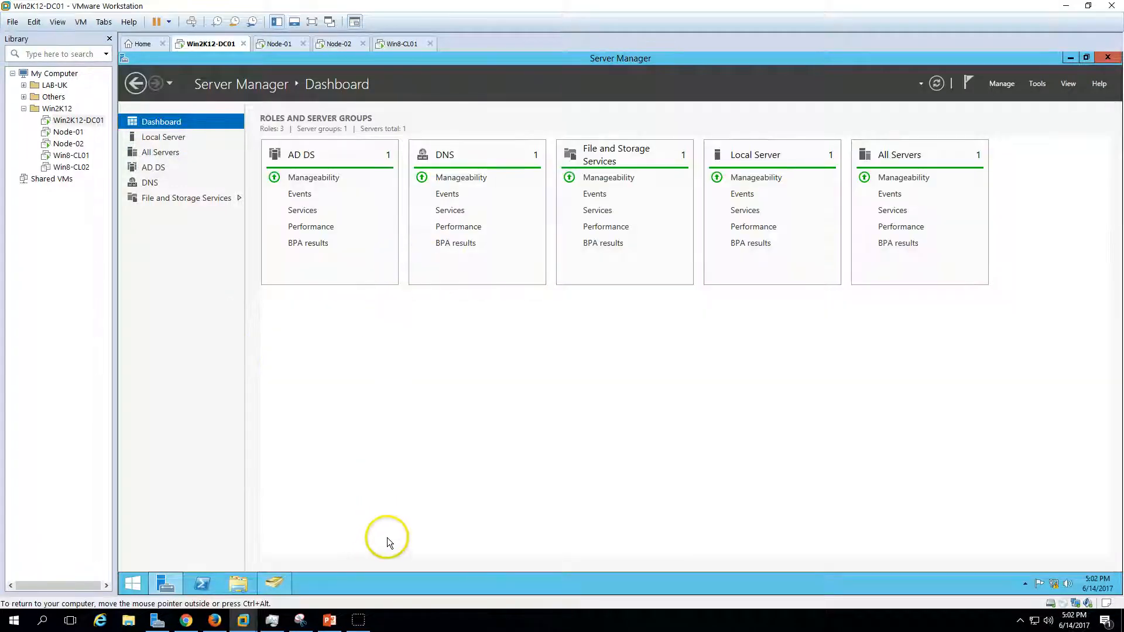
left_click(331, 621)
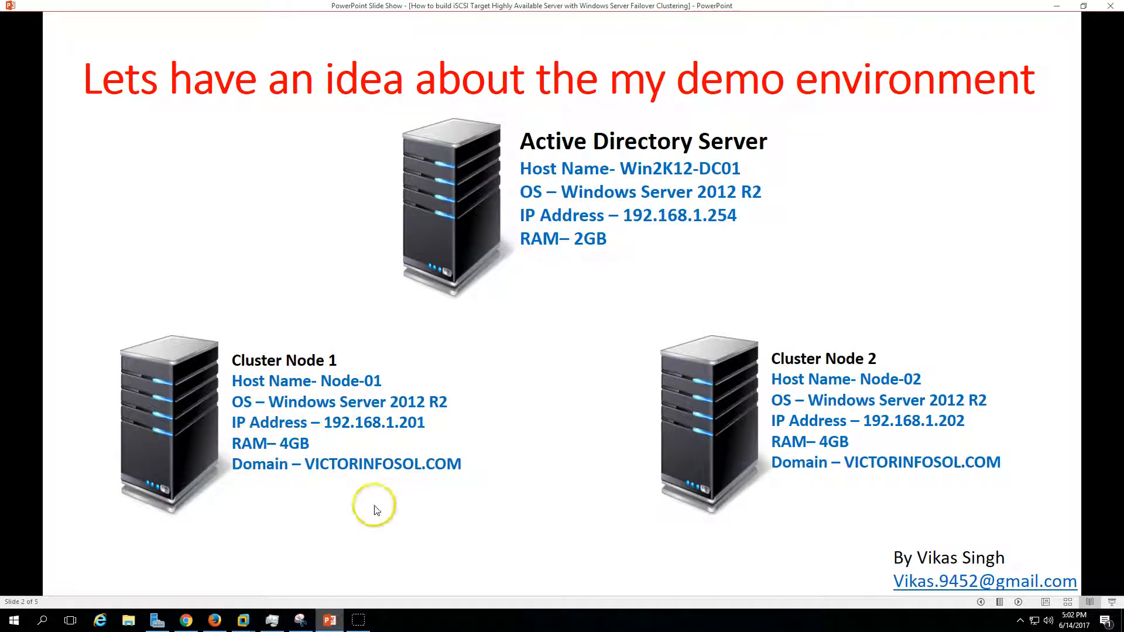
Compare Node-01 and Node-02 Local Server properties against the slide, ending on Node-01's properties
left_click(243, 620)
left_click(279, 44)
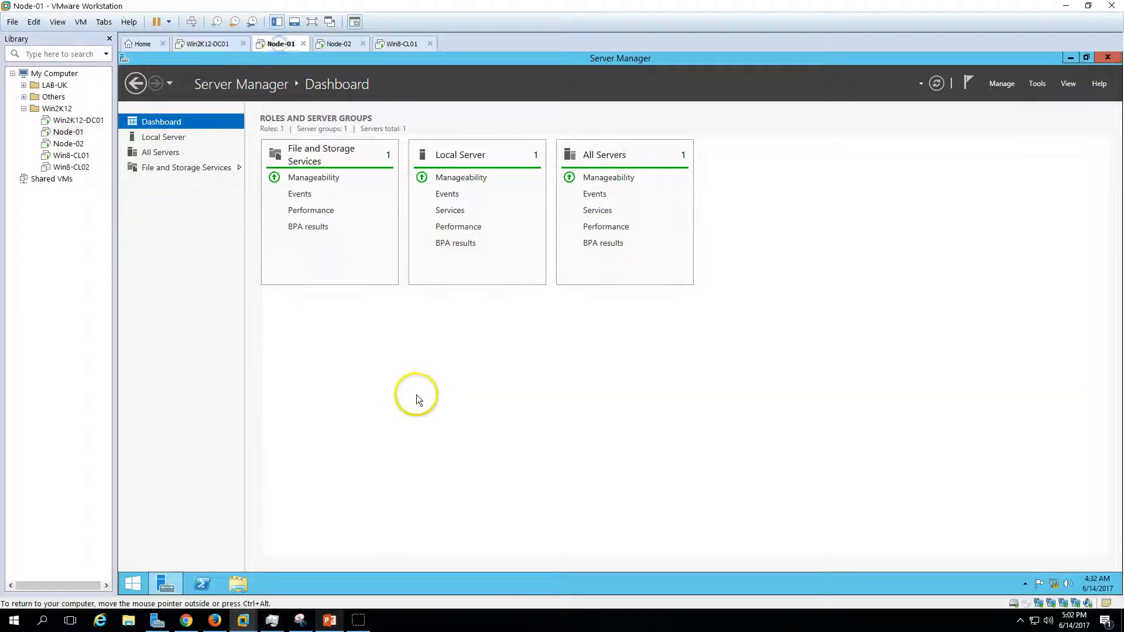
left_click(191, 137)
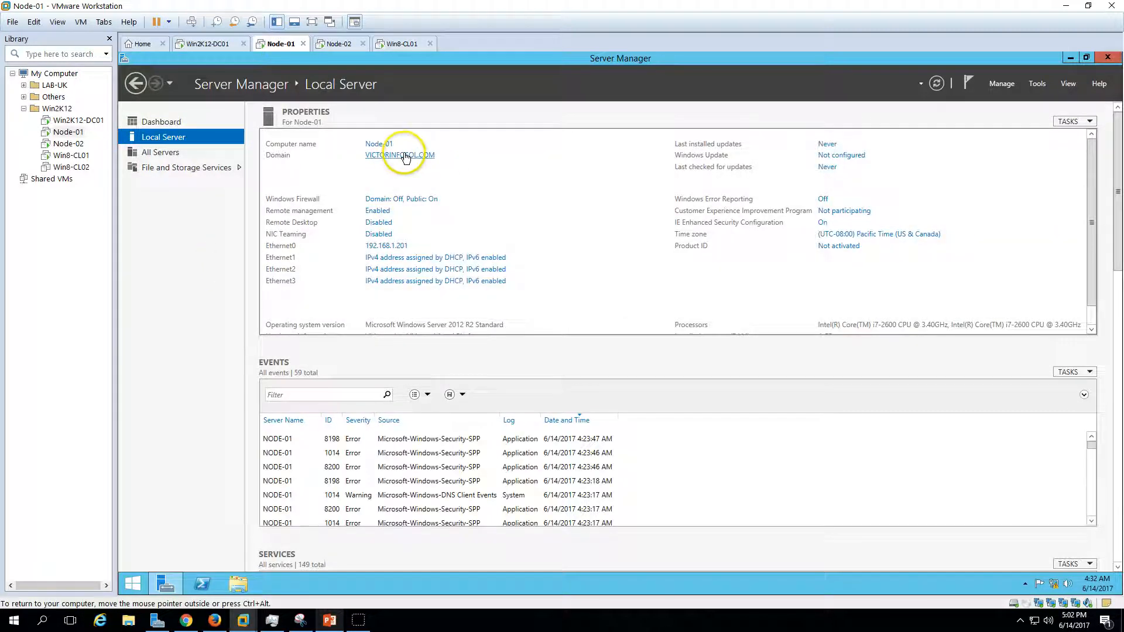
left_click(337, 42)
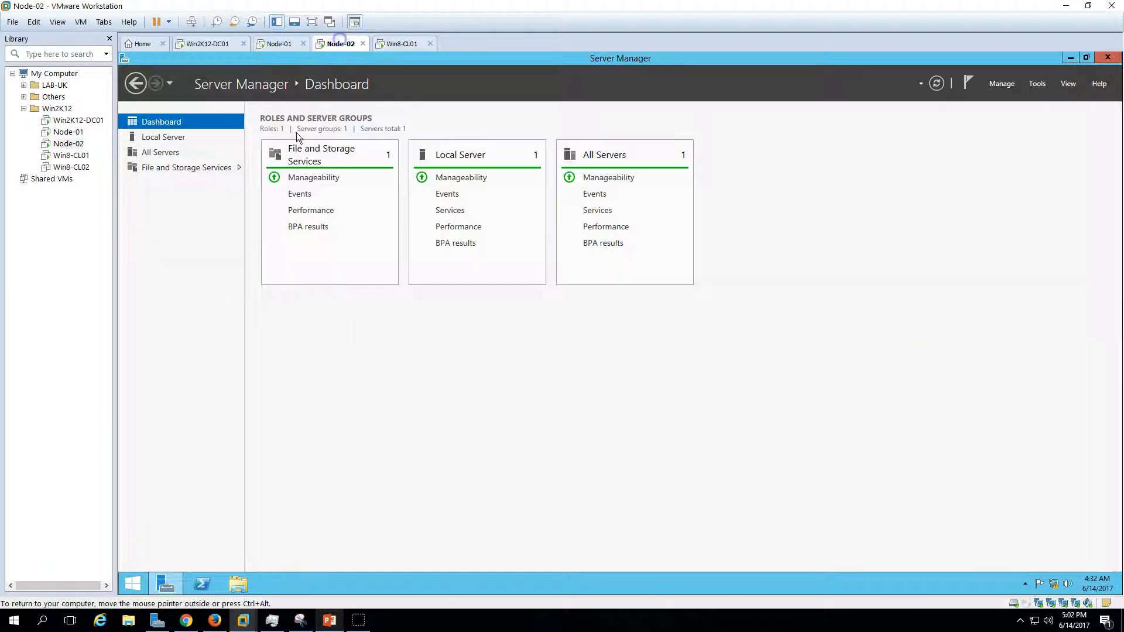
left_click(173, 137)
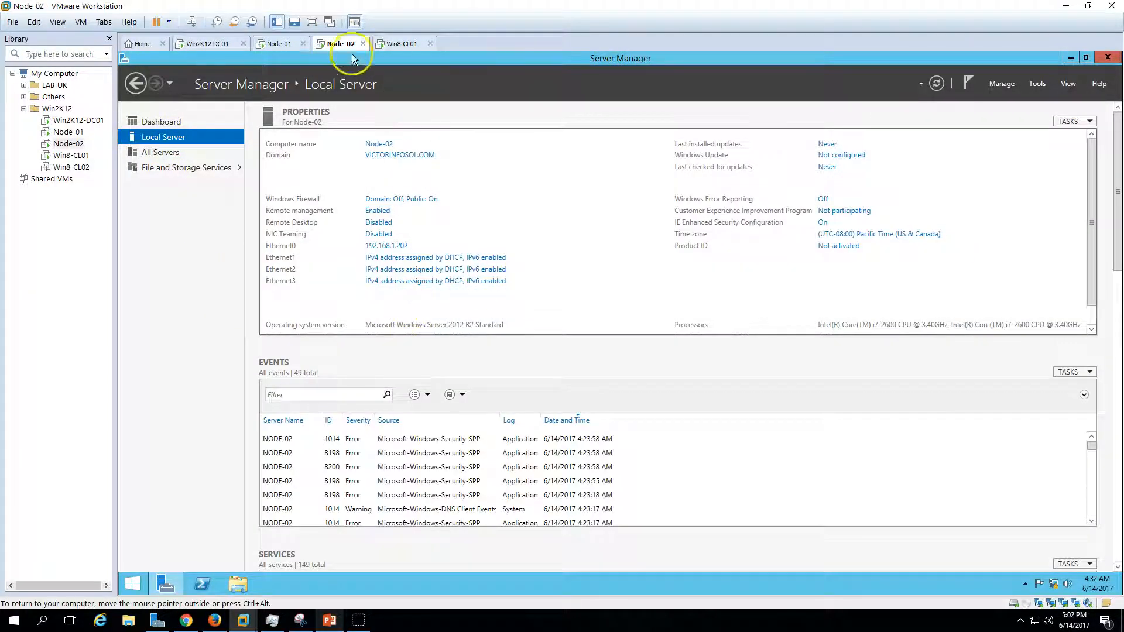
left_click(279, 43)
left_click(329, 619)
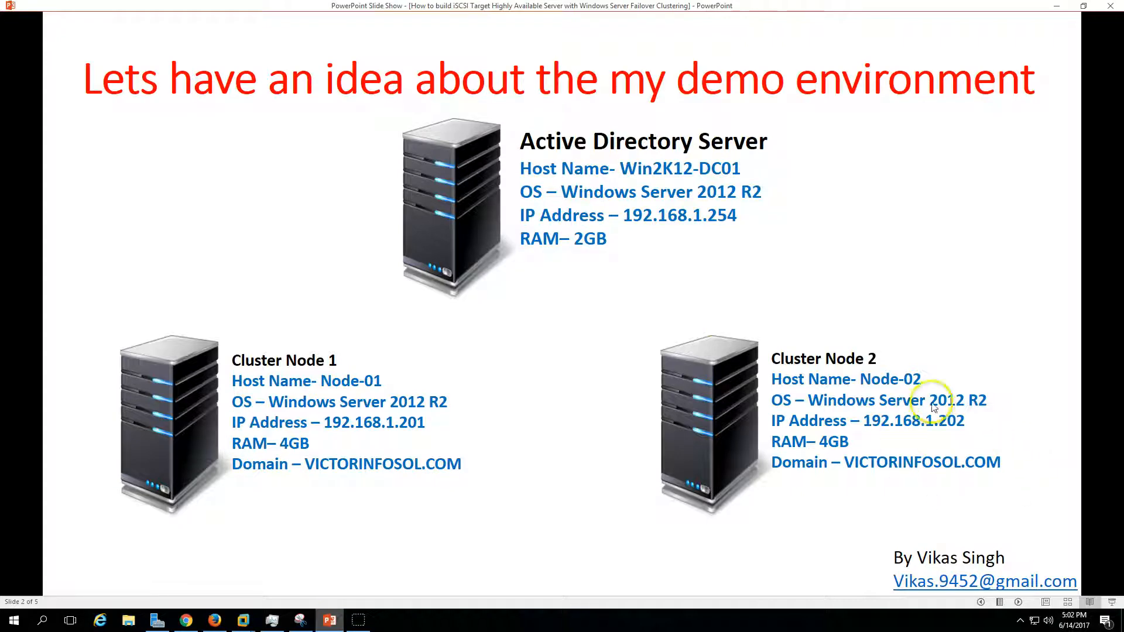
left_click(321, 623)
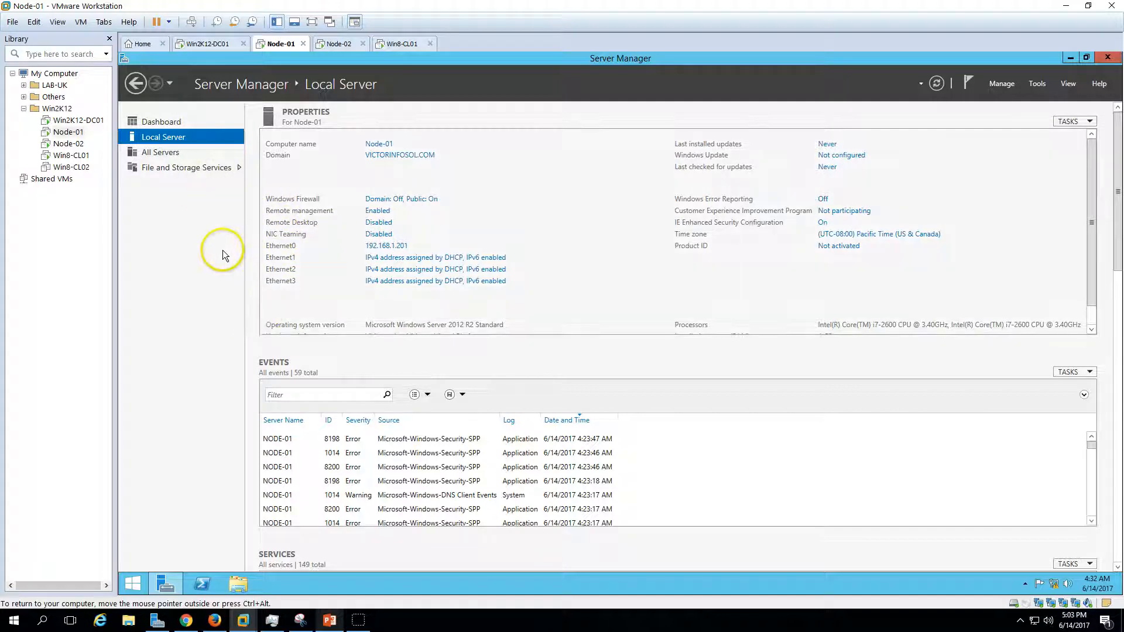
Inspect Node-01's four network adapters in its virtual machine settings, then close the settings
right_click(283, 43)
left_click(325, 199)
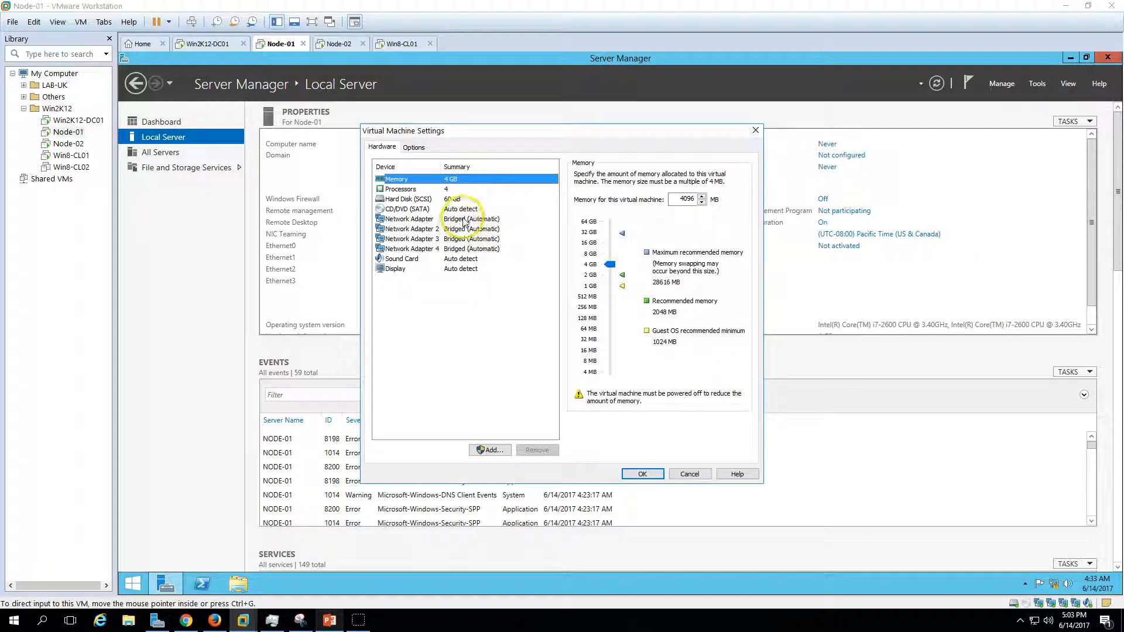
left_click(464, 219)
left_click(422, 229)
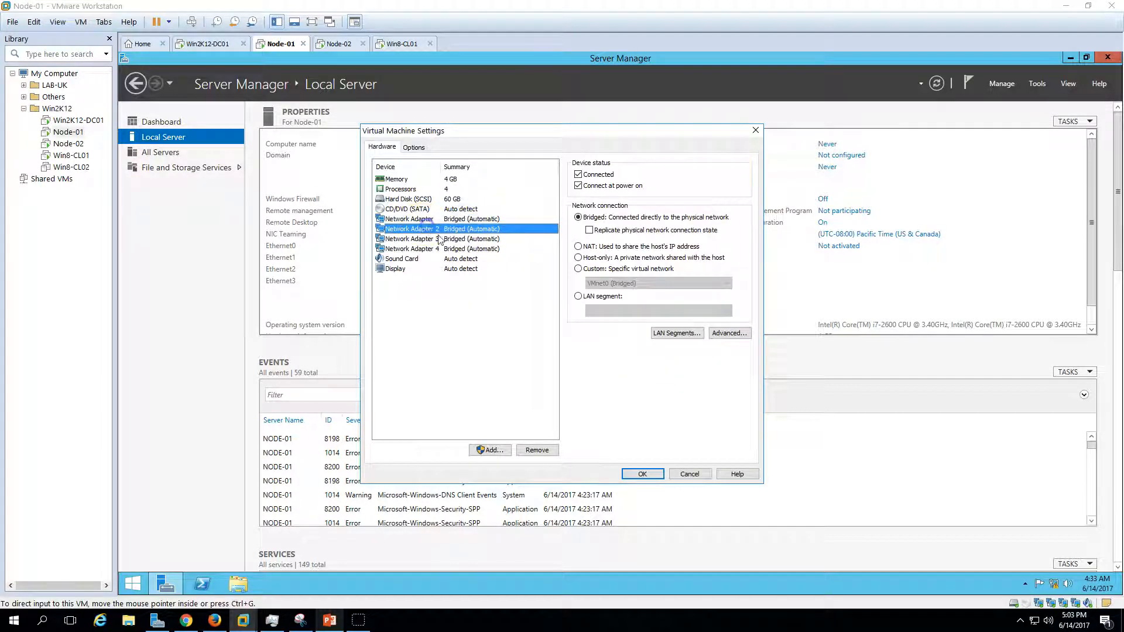
left_click(436, 238)
left_click(443, 249)
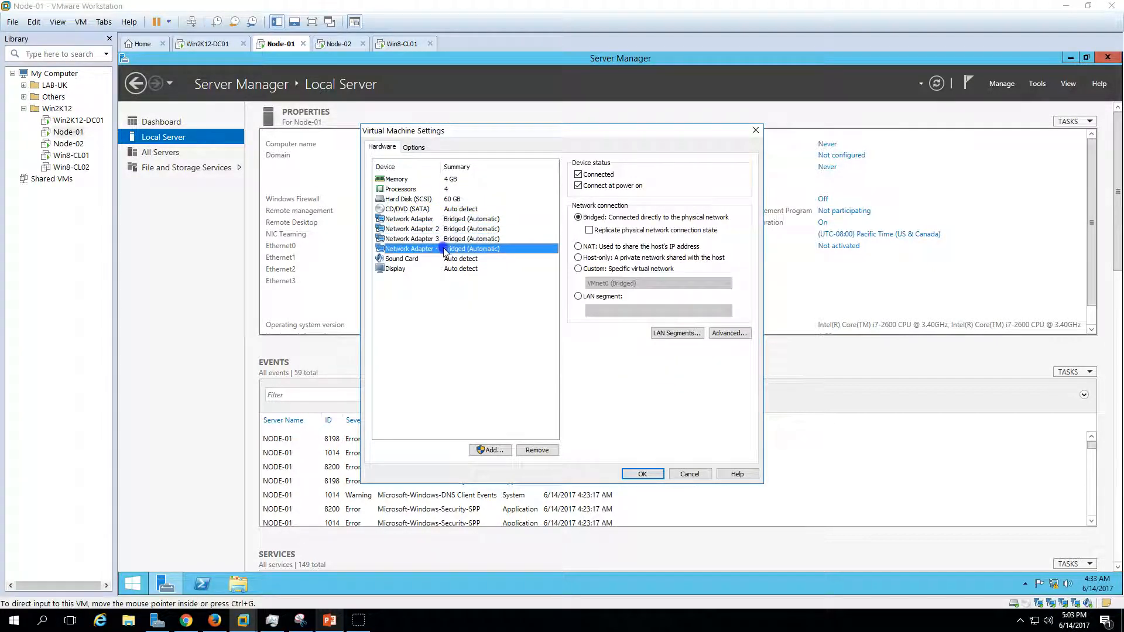
left_click(642, 473)
Return Node-01 and Node-02 to their Server Manager dashboards and bring back the demo slide
left_click(333, 44)
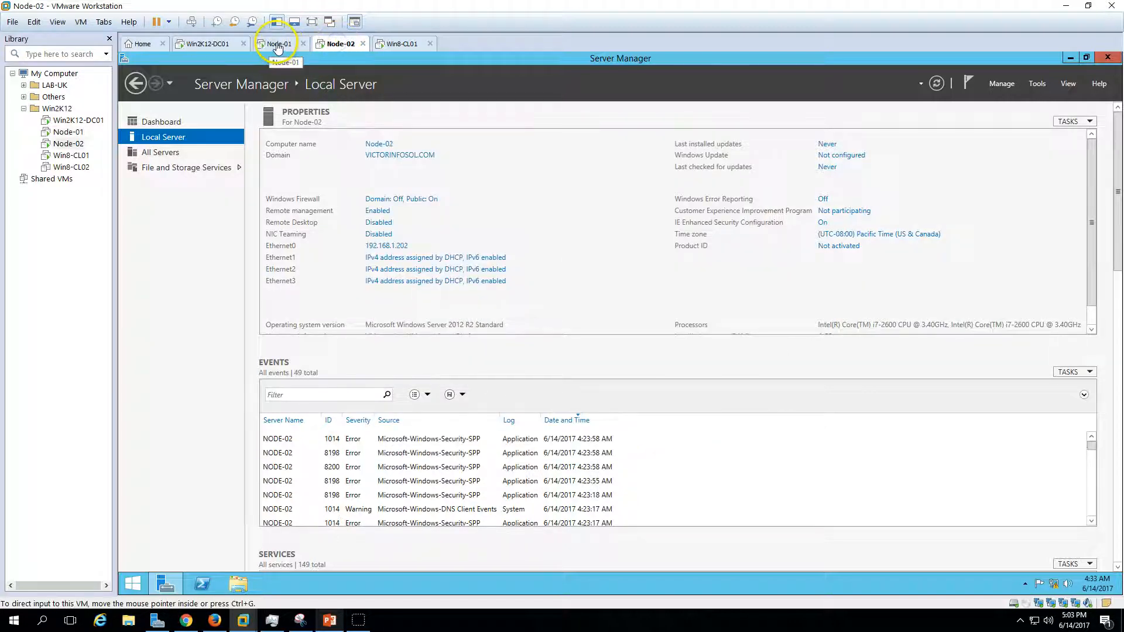
left_click(278, 47)
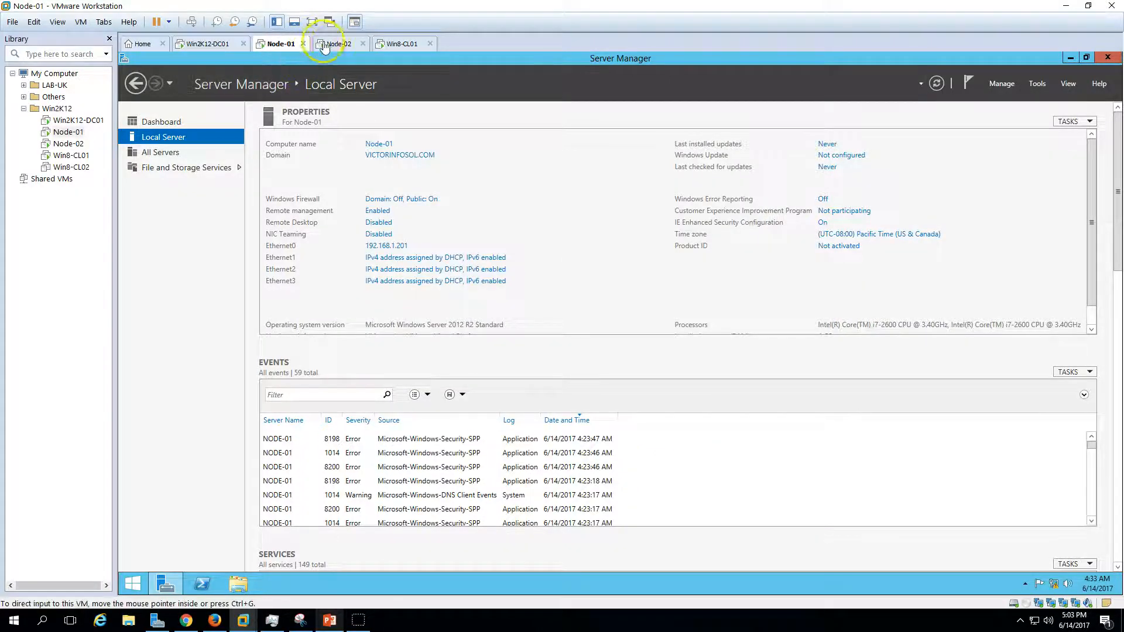
left_click(198, 123)
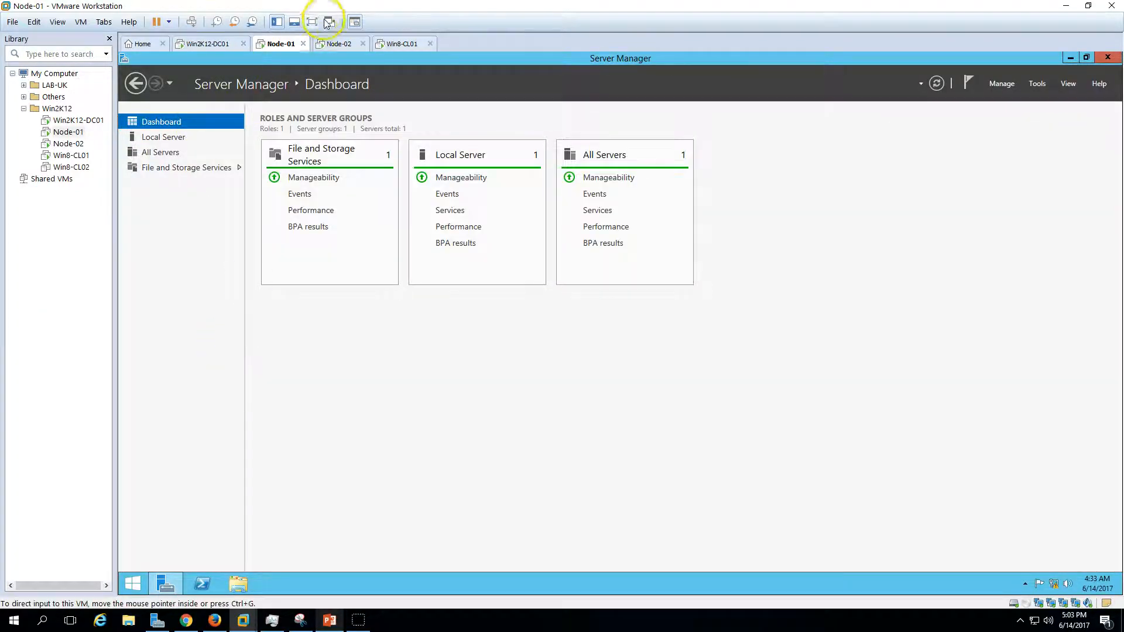
left_click(345, 45)
left_click(186, 121)
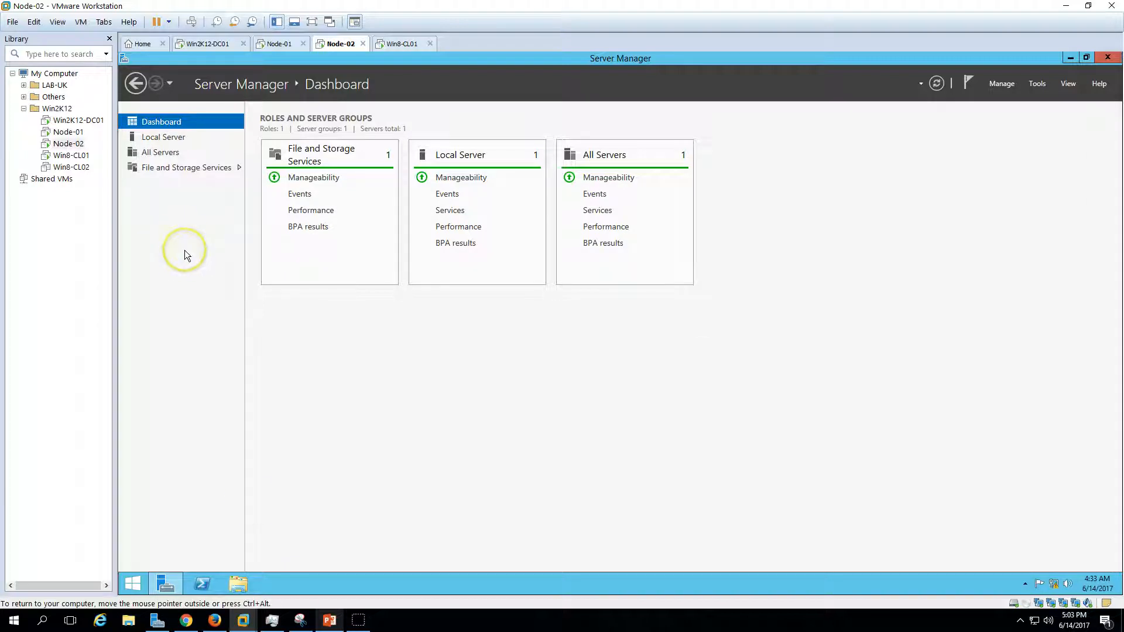
left_click(329, 620)
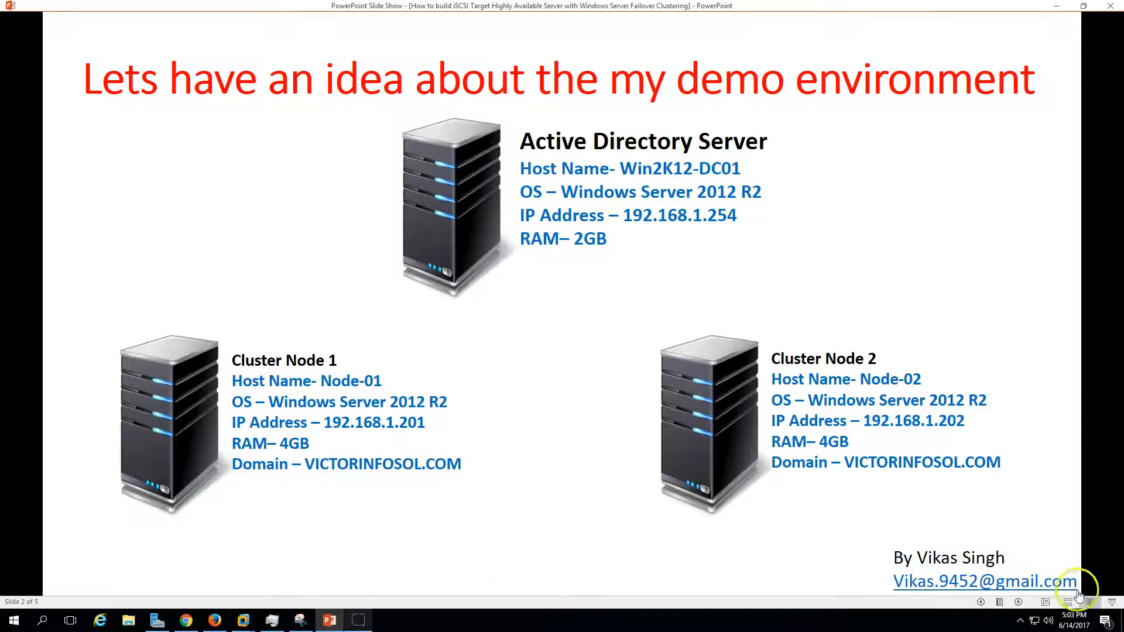
Advance to the ten-step iSCSI Target deployment slide, then go back to Node-01's dashboard
left_click(1018, 601)
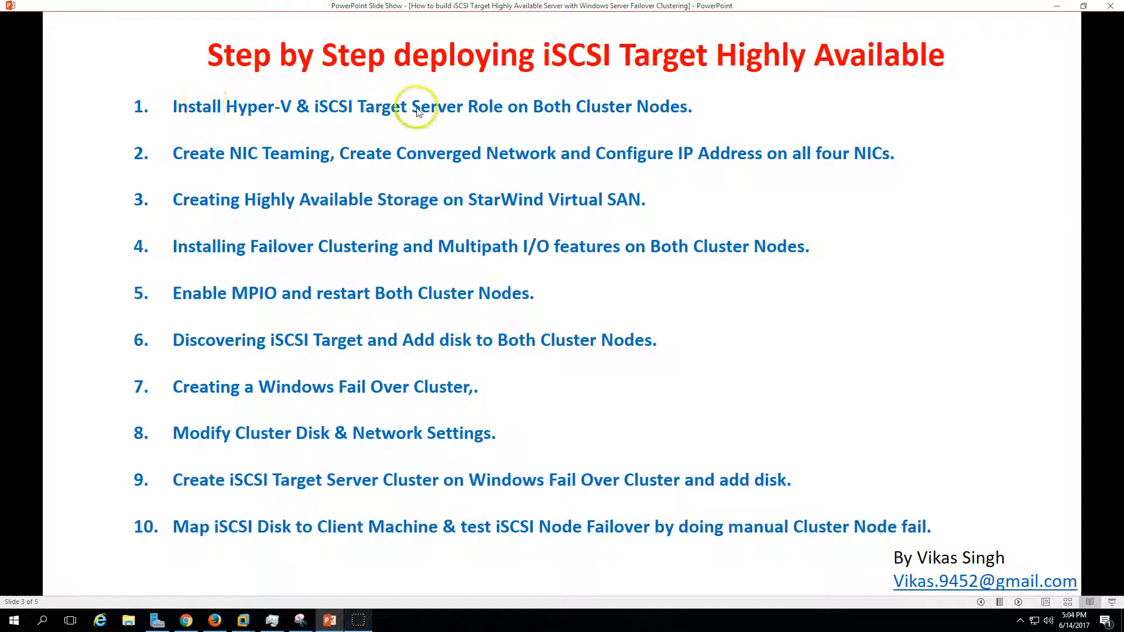
left_click(329, 620)
left_click(280, 44)
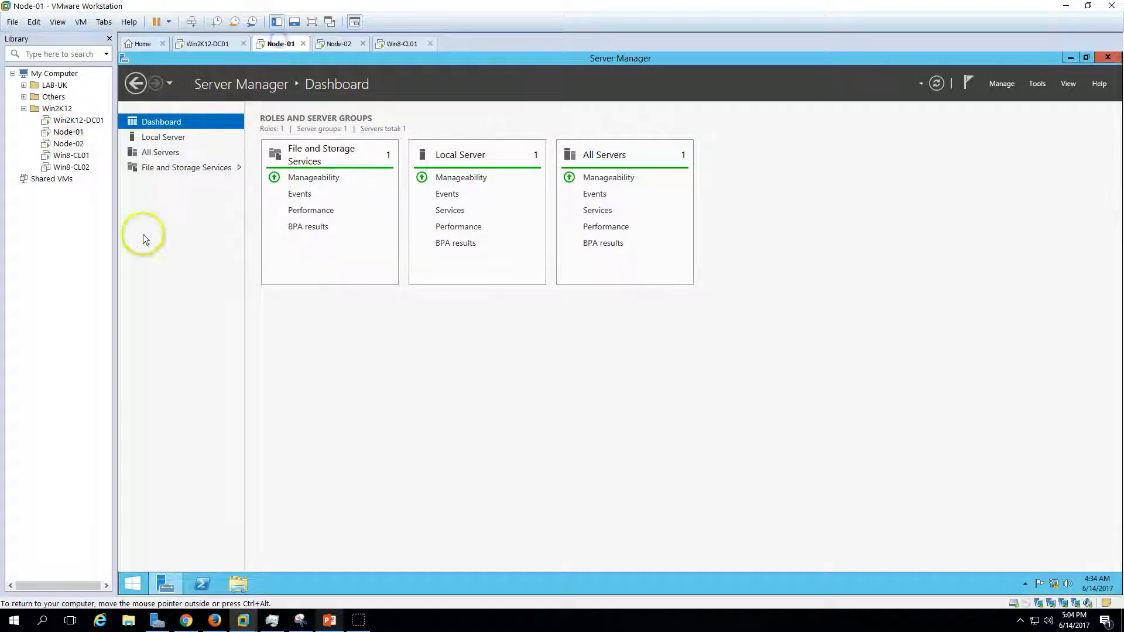
Begin a role-based Add Roles and Features install on Node-01 and add Hyper-V with its required features
left_click(1001, 83)
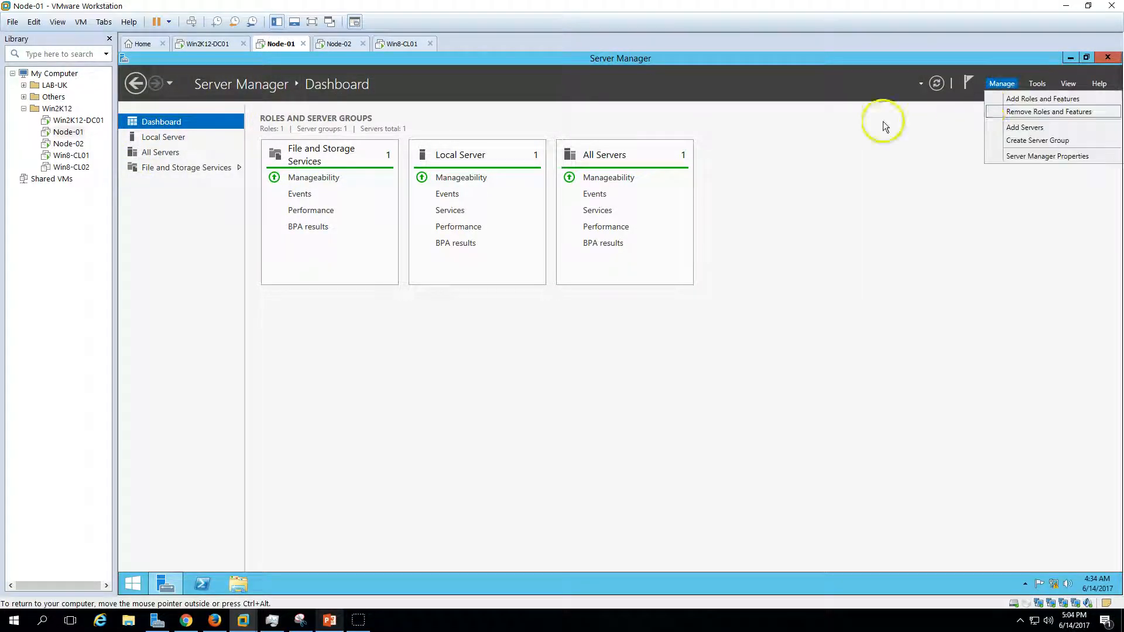
left_click(1030, 99)
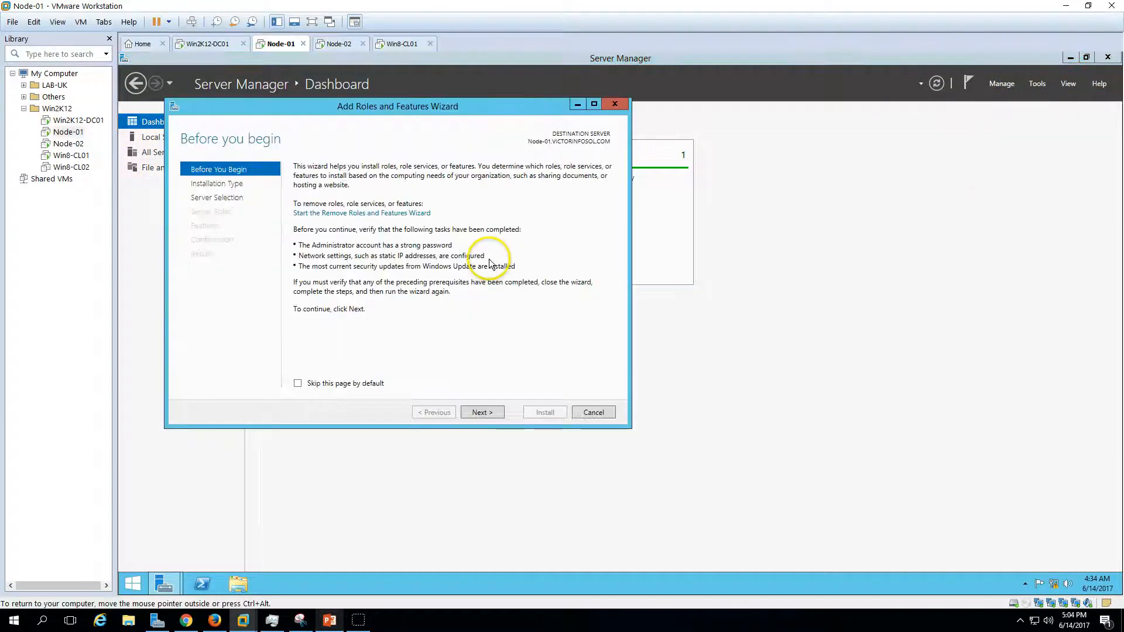
left_click(481, 413)
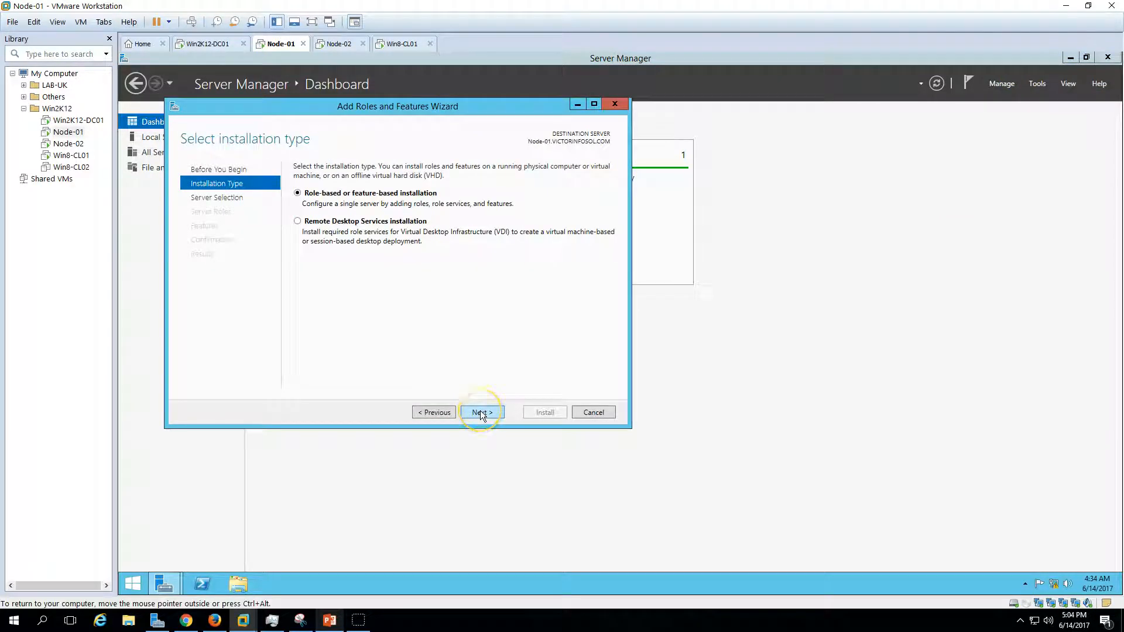
left_click(481, 413)
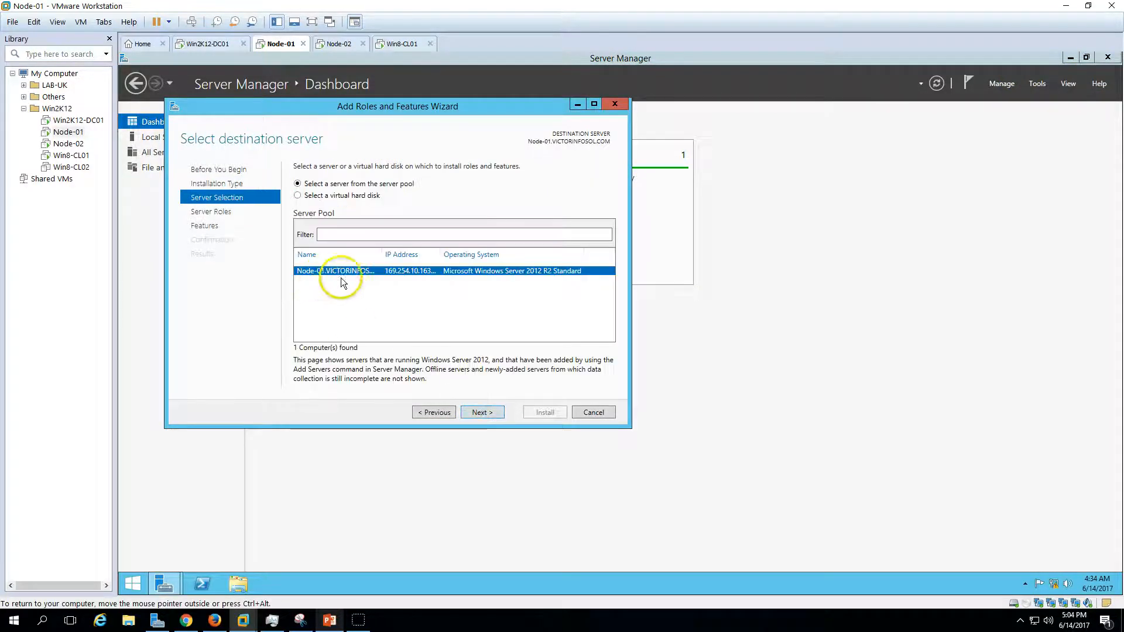
left_click(495, 415)
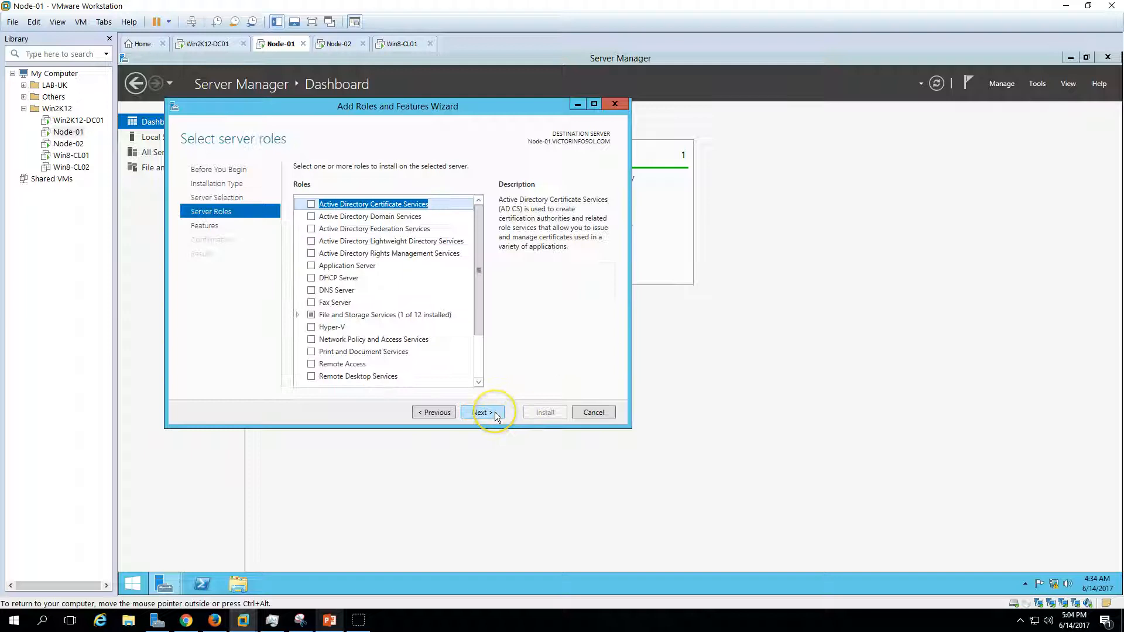
left_click(322, 332)
left_click(435, 358)
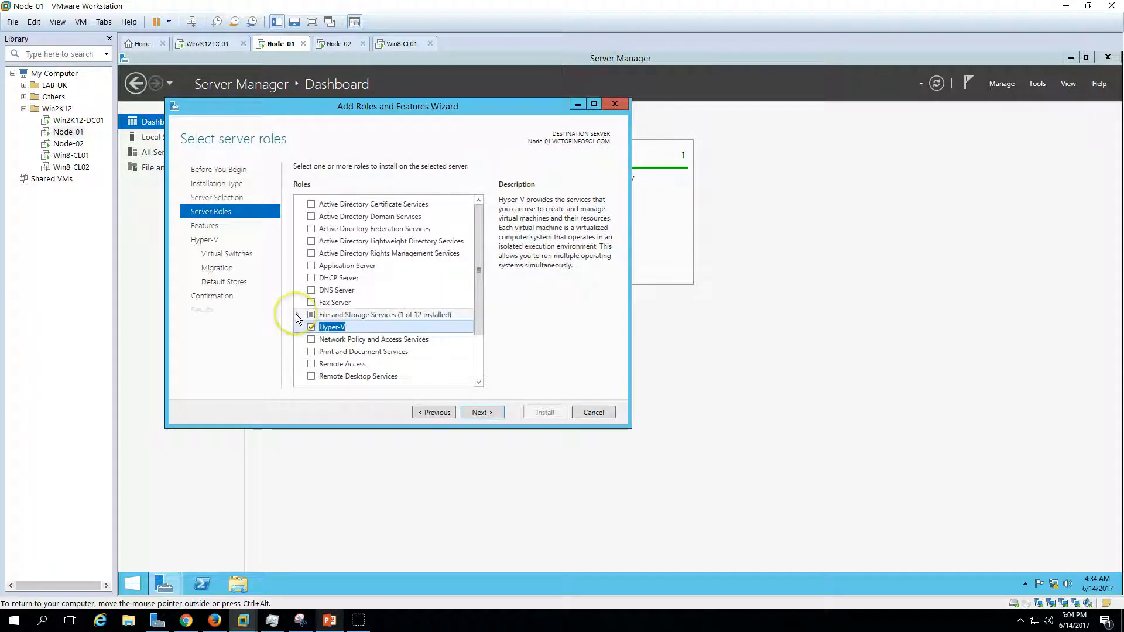
Add iSCSI Target Server under File and iSCSI Services, with its required features
left_click(296, 315)
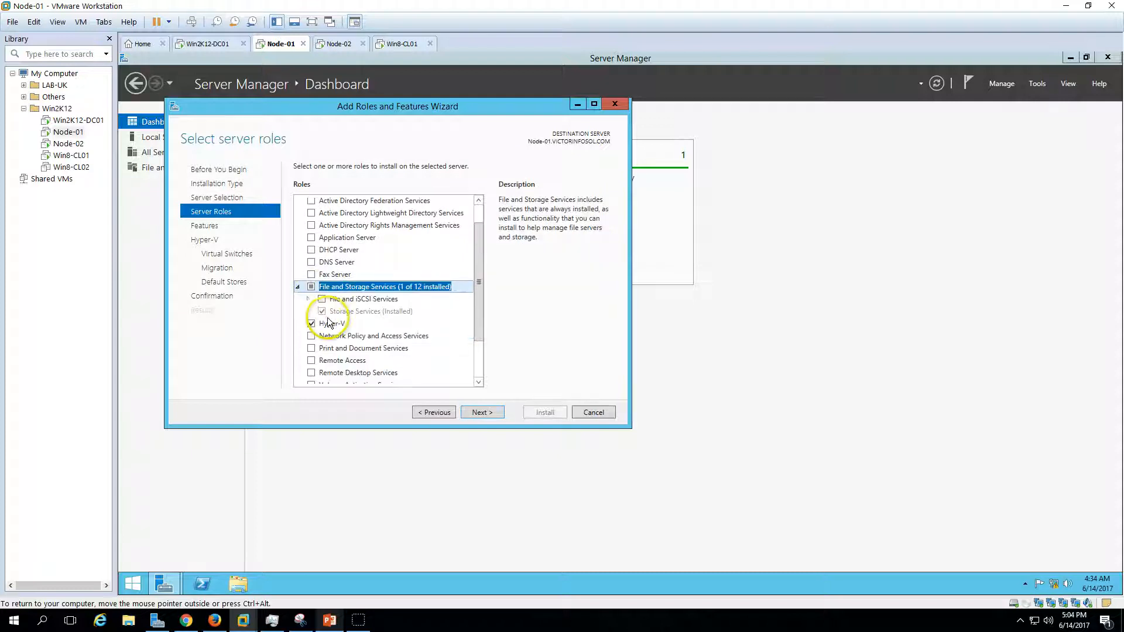
left_click(308, 299)
scroll(320, 308, "down", 3)
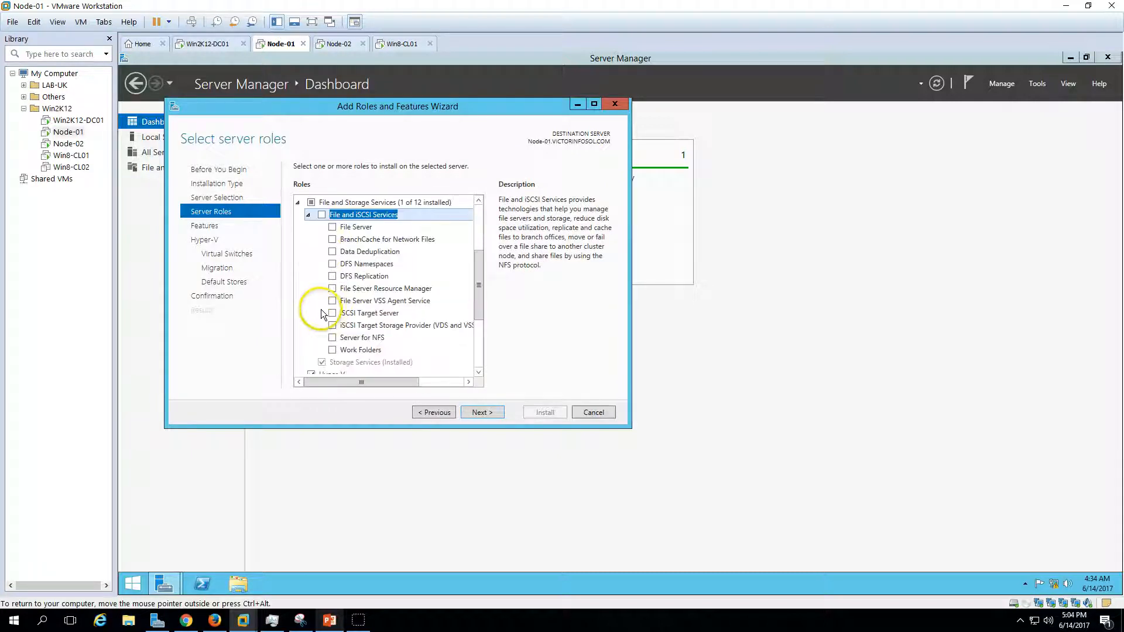
left_click(331, 315)
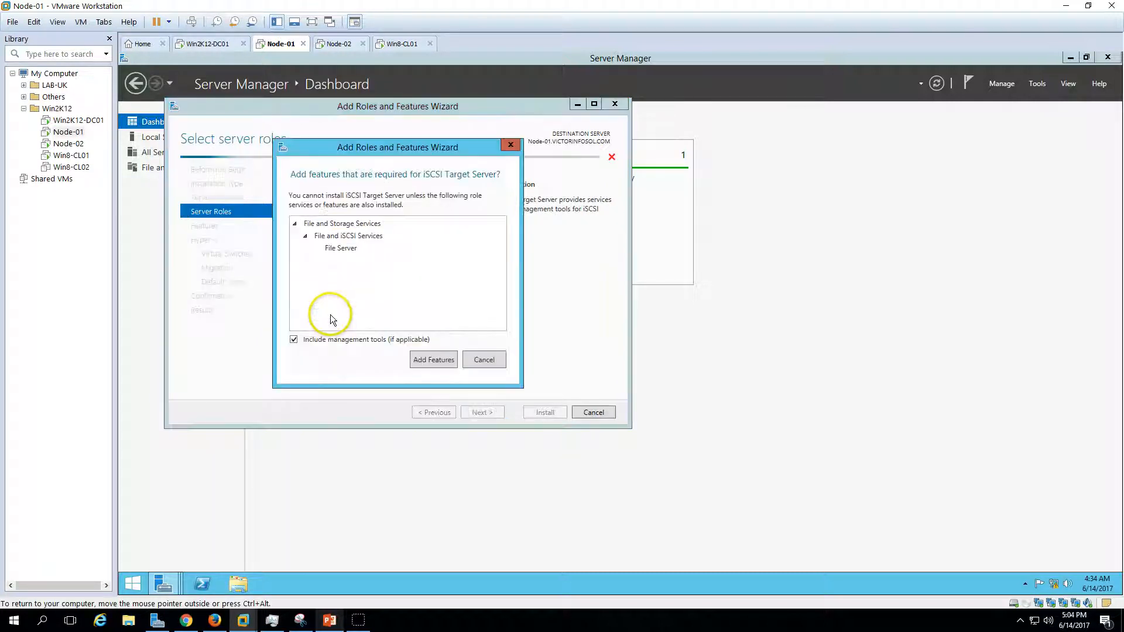
left_click(436, 360)
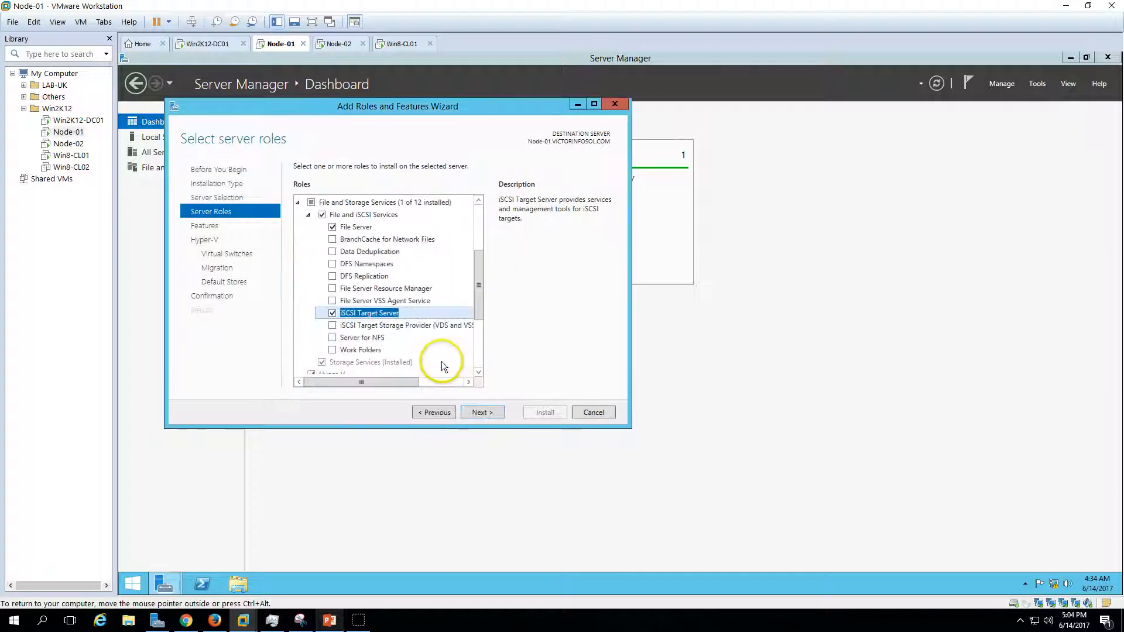
left_click(498, 415)
Keep Hyper-V defaults, allow automatic restart, and start the installation on Node-01
left_click(494, 415)
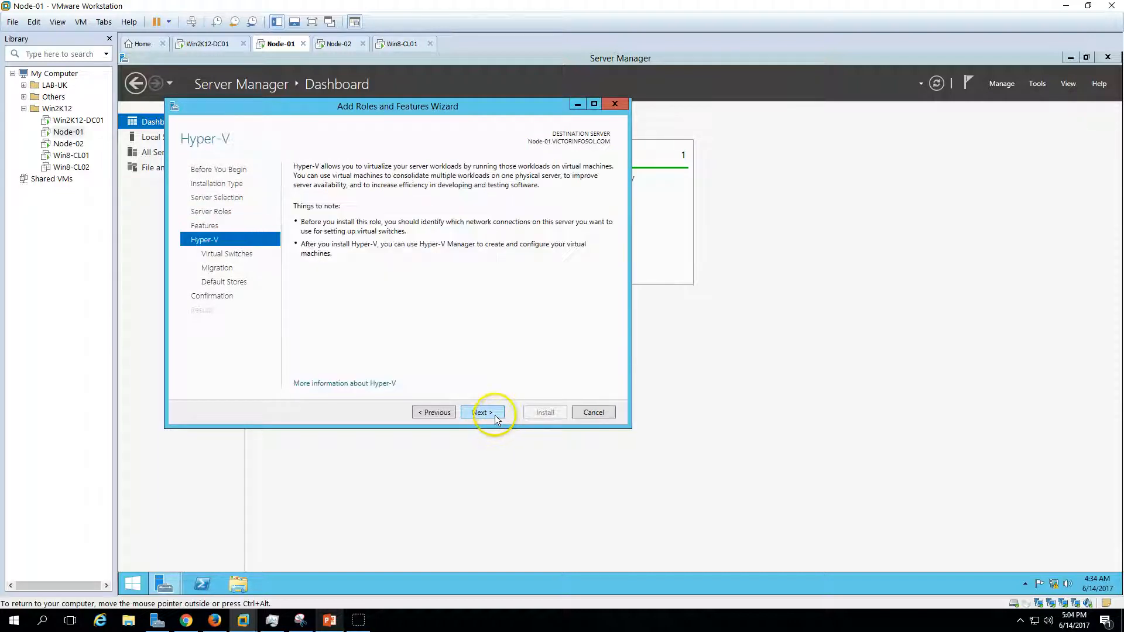
left_click(499, 412)
left_click(500, 412)
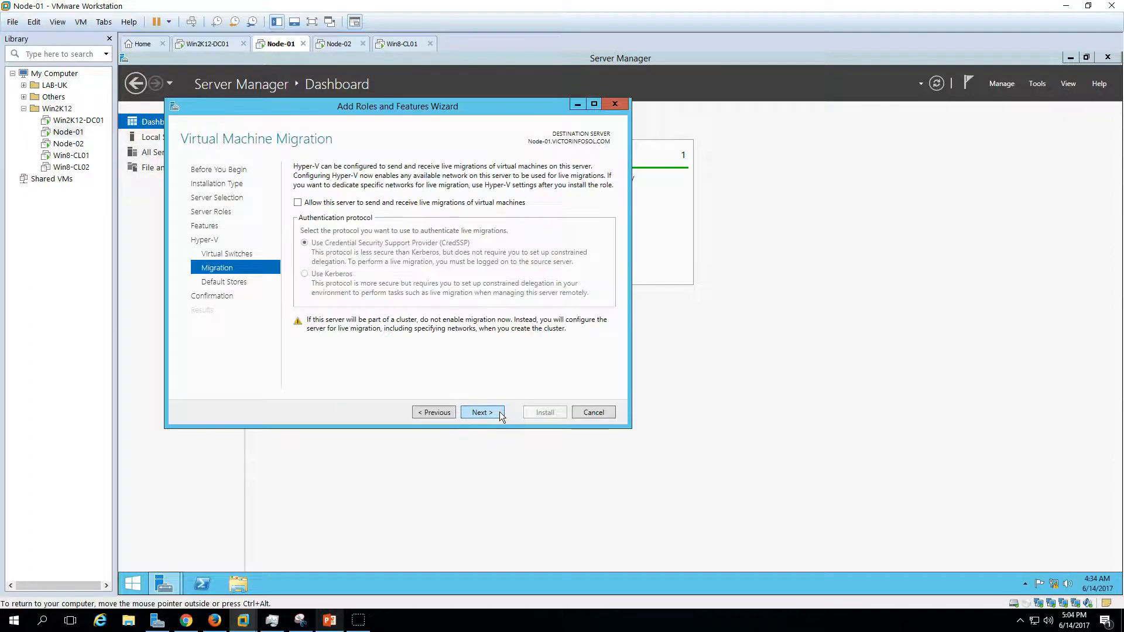
left_click(500, 412)
left_click(500, 411)
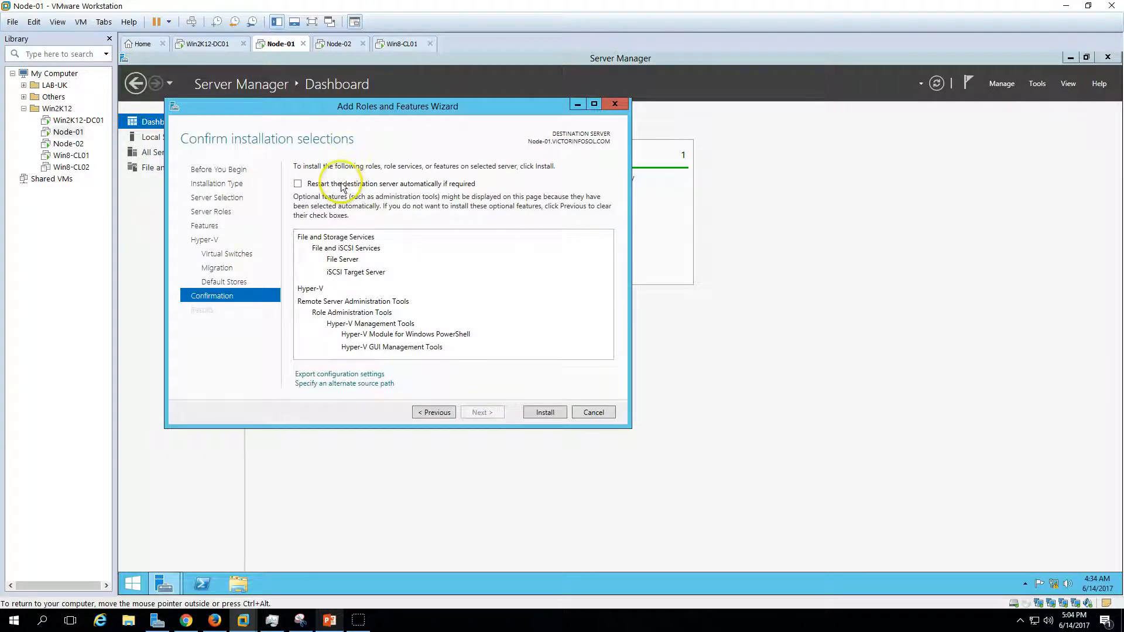
left_click(299, 184)
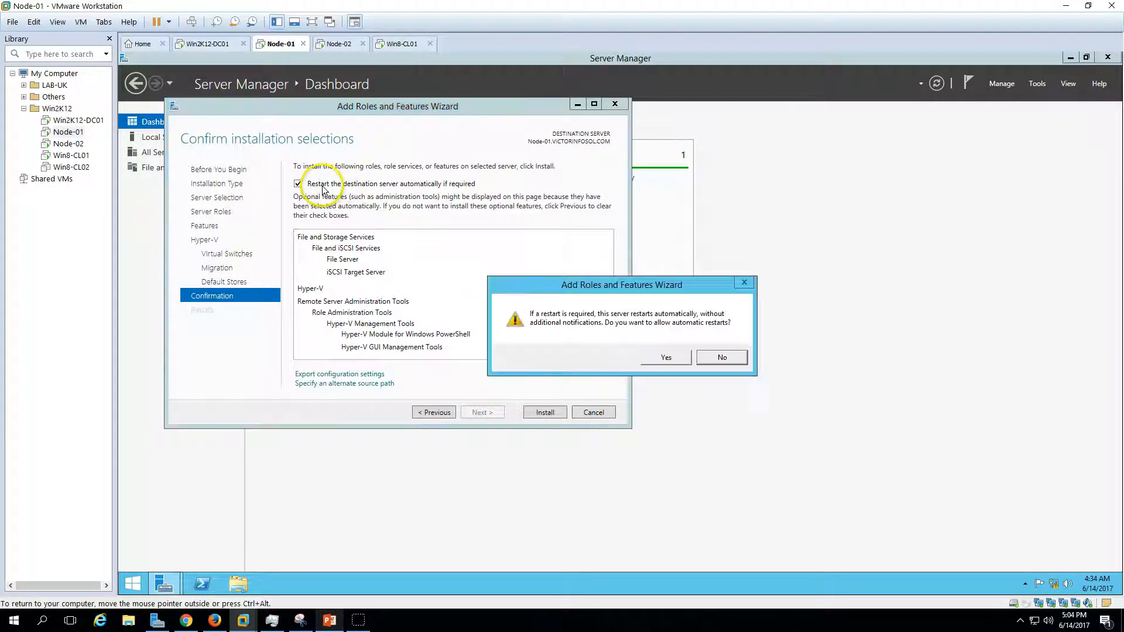
left_click(661, 355)
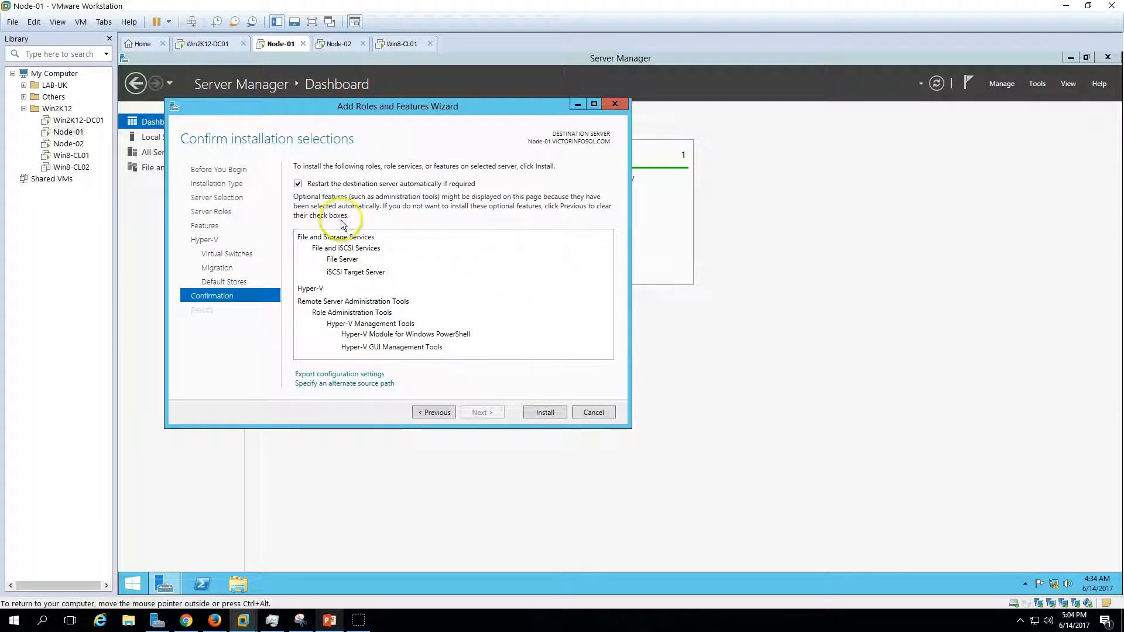
left_click_drag(391, 107, 561, 117)
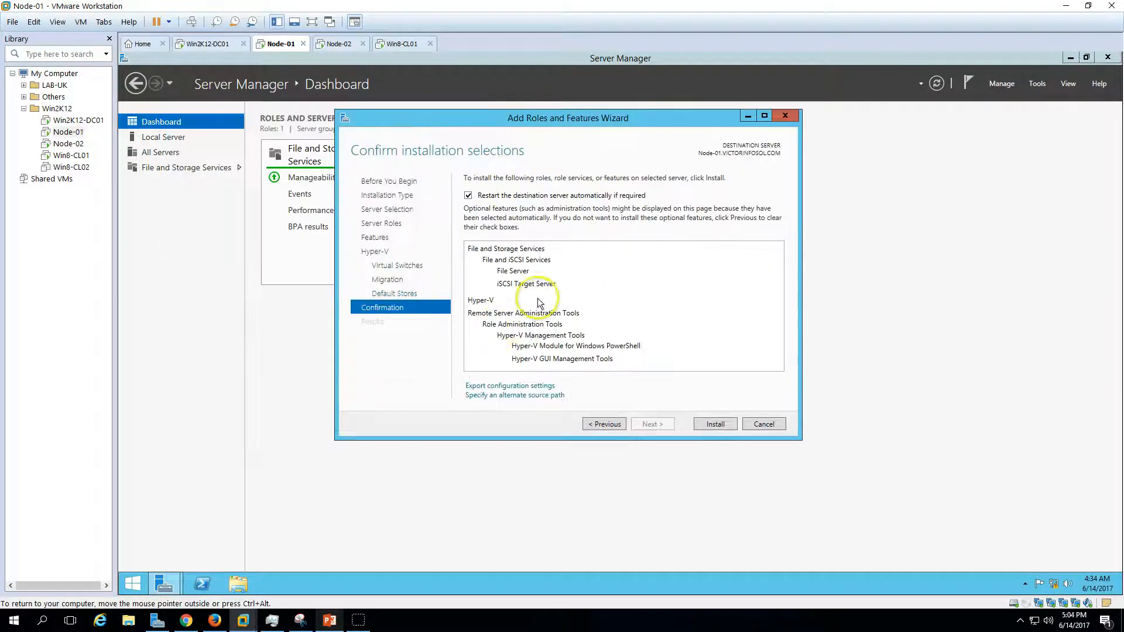
left_click(720, 430)
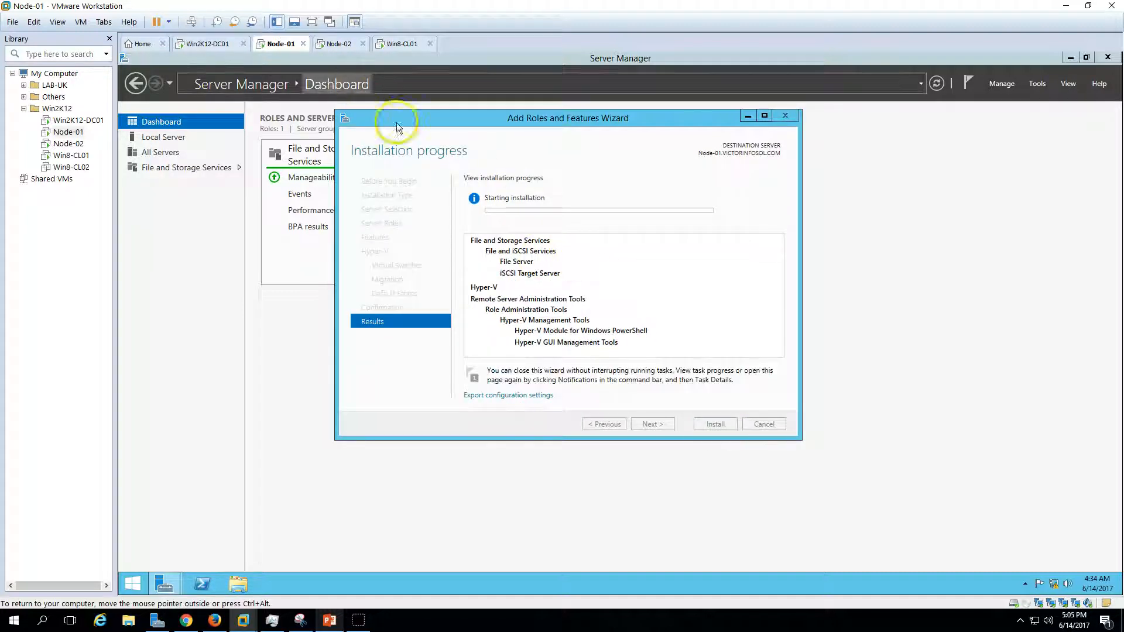
left_click(338, 45)
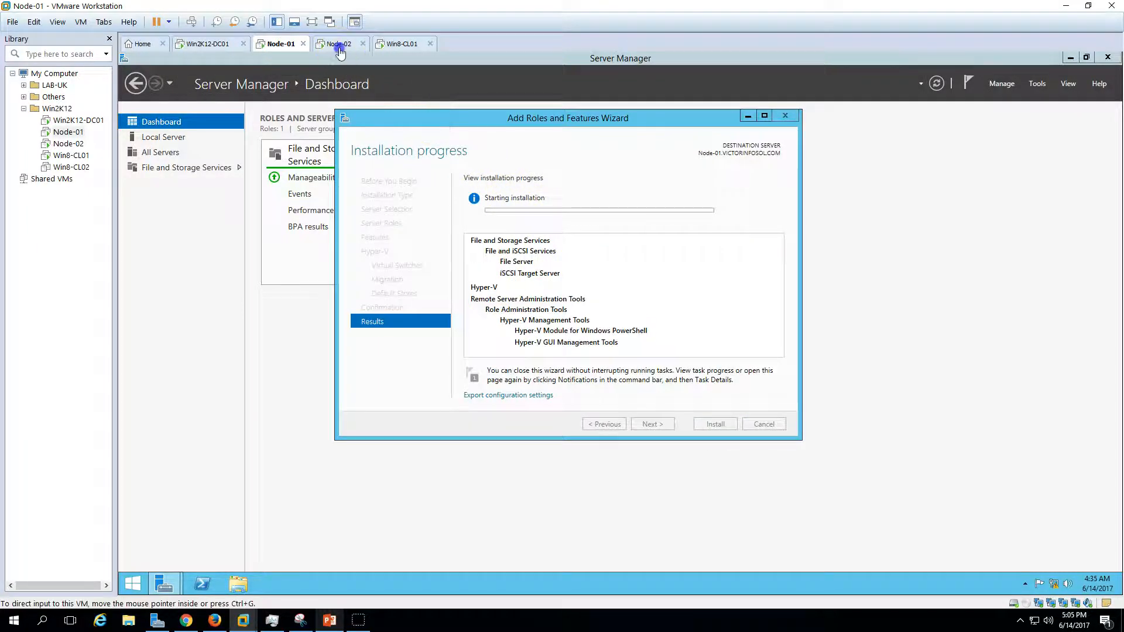
Begin a role-based Add Roles and Features install on Node-02 and add Hyper-V with its management tools
left_click(1009, 89)
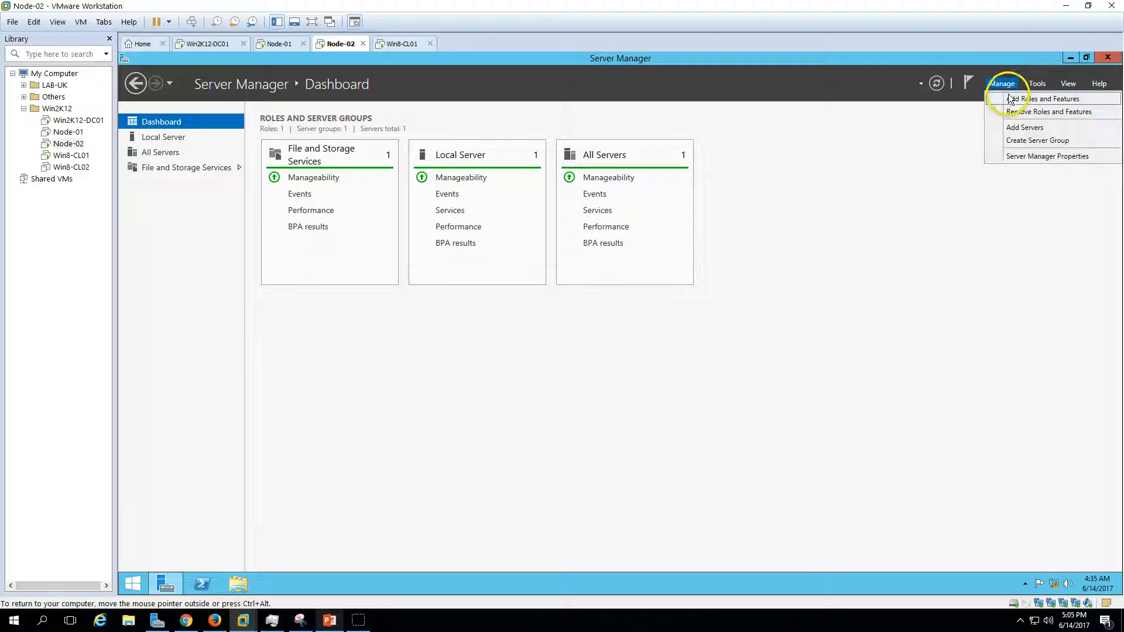
left_click(1009, 99)
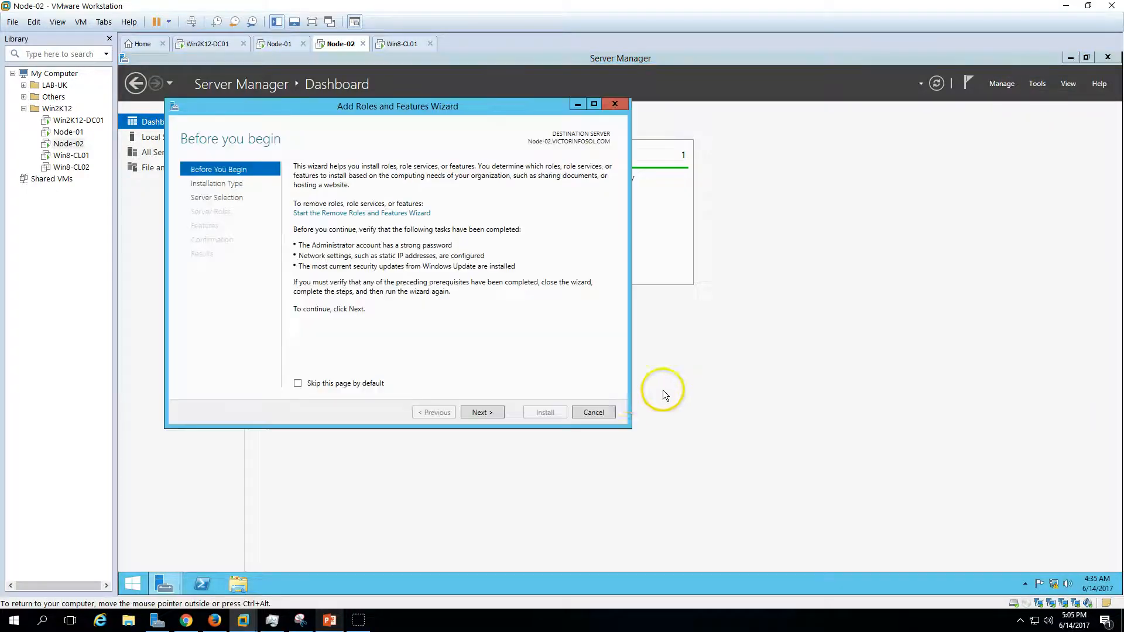
left_click(483, 413)
left_click(483, 413)
left_click(484, 413)
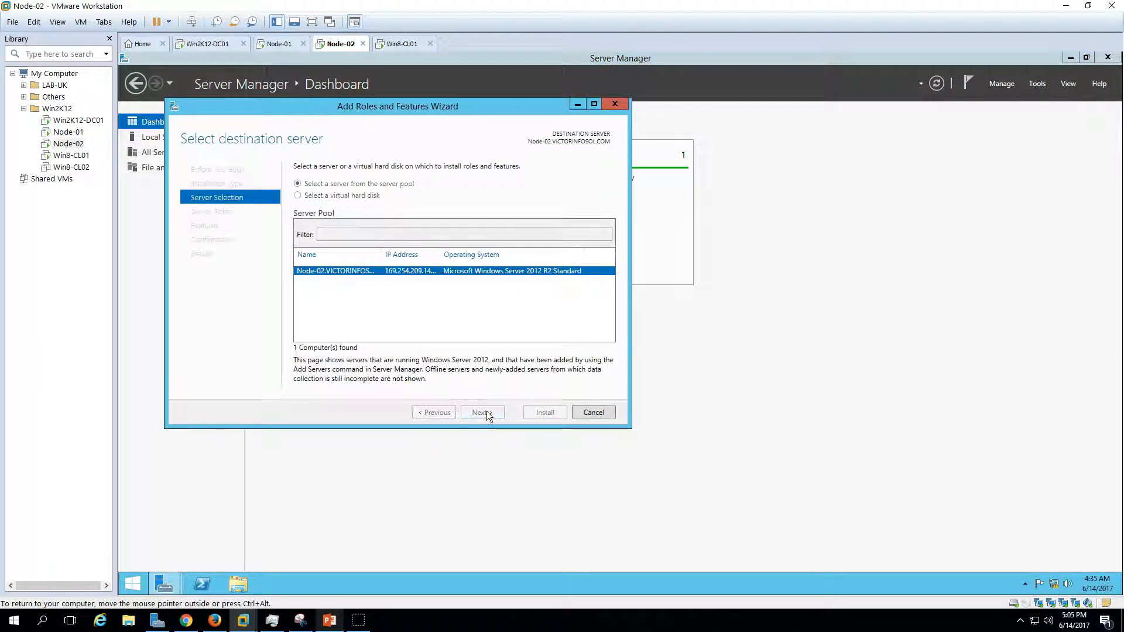
left_click(311, 327)
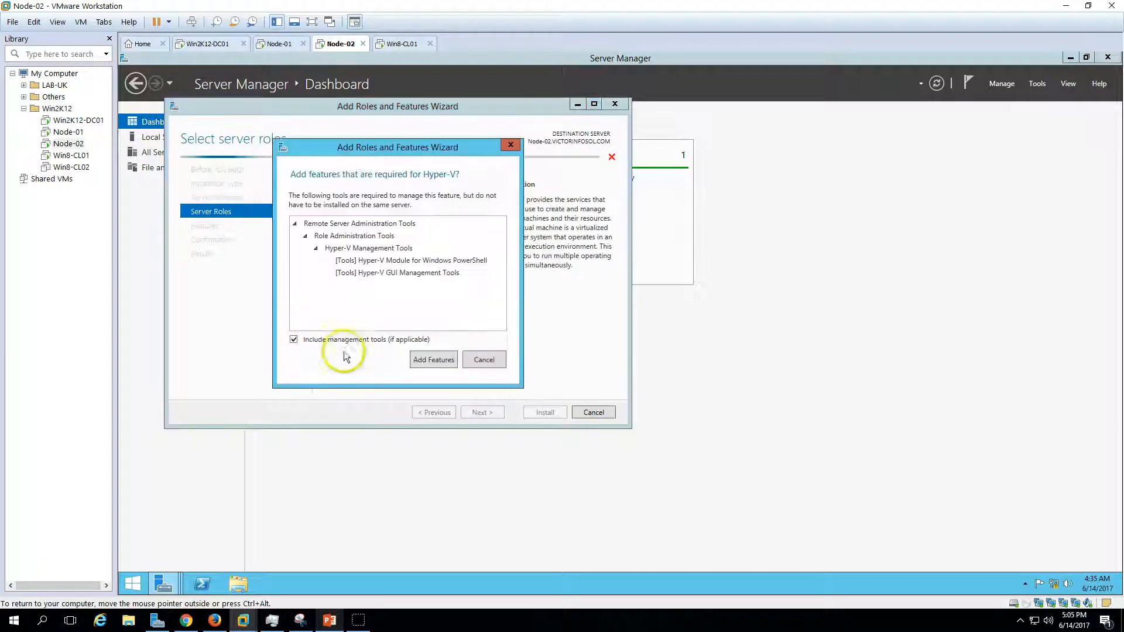
left_click(431, 359)
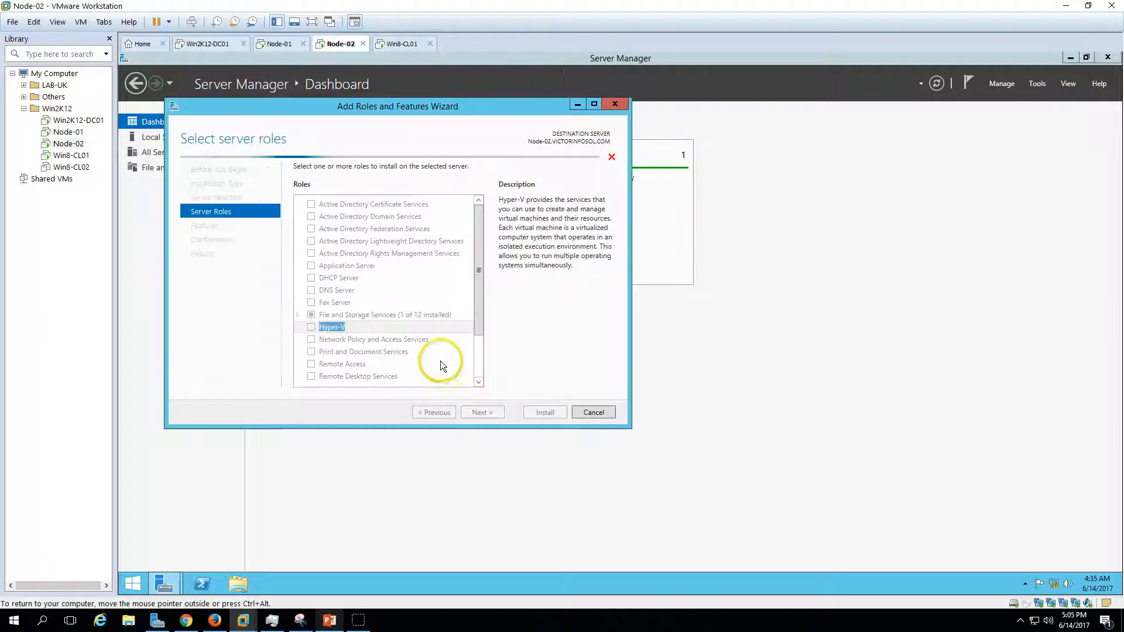
Add iSCSI Target Server under File and iSCSI Services, with its required features
left_click(298, 316)
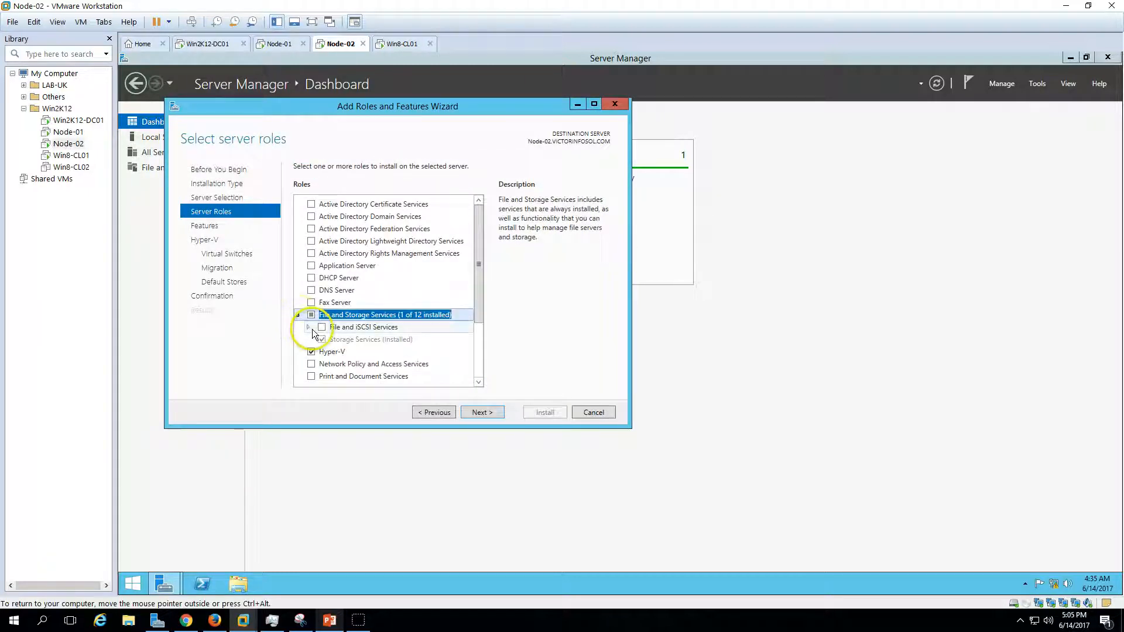
left_click(308, 327)
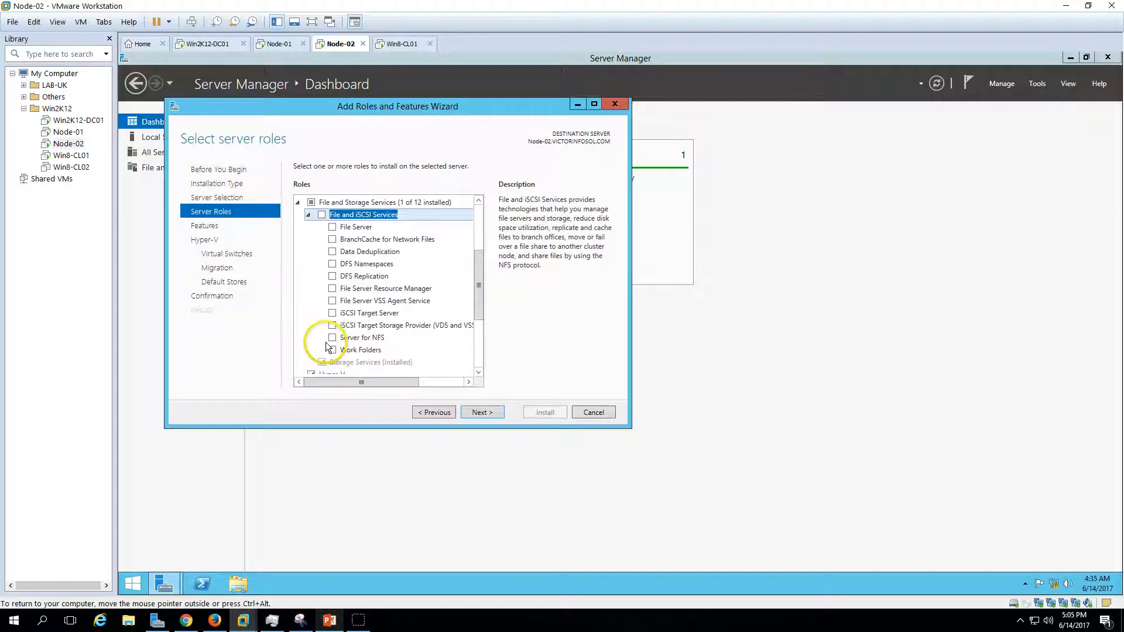
left_click(332, 315)
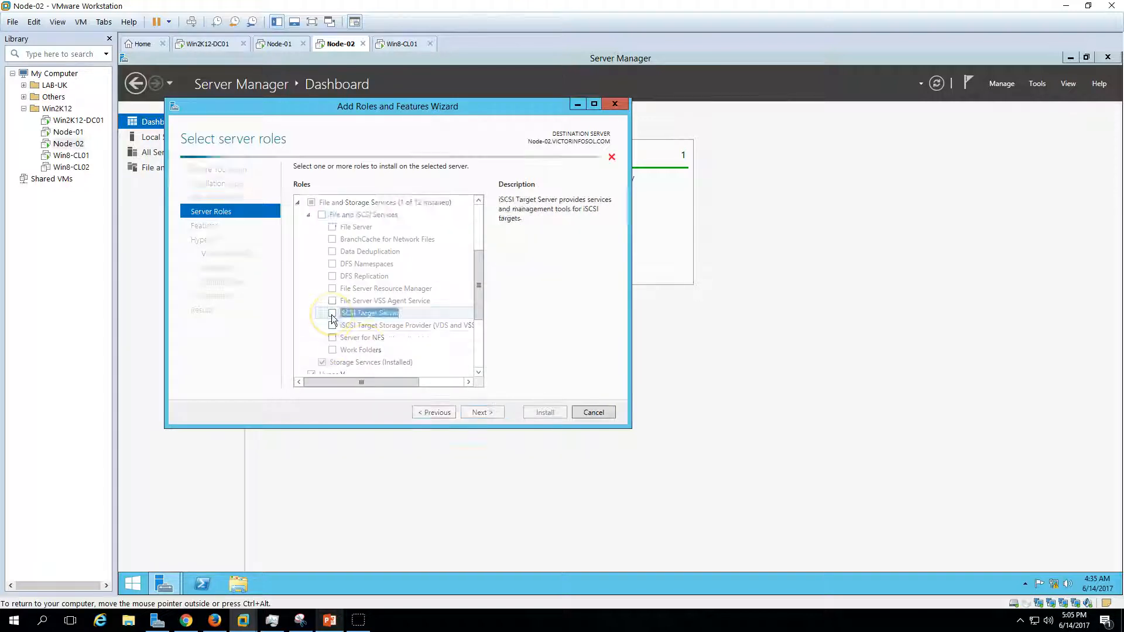
left_click(436, 360)
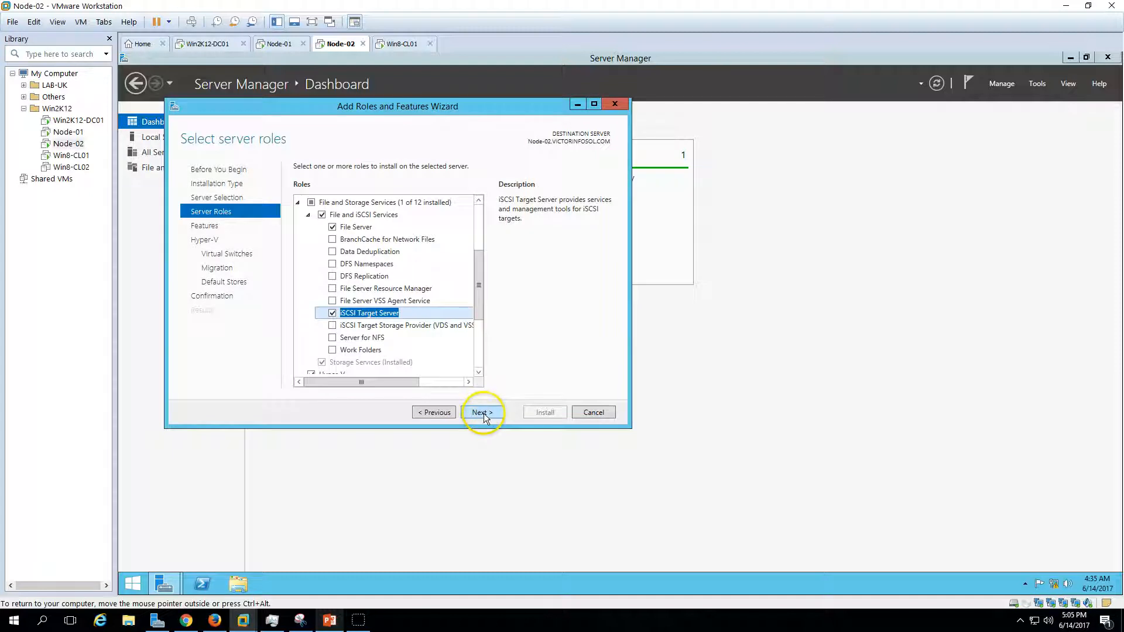
left_click(483, 413)
Keep Hyper-V defaults, allow automatic restart, and start the installation on Node-02
left_click(492, 414)
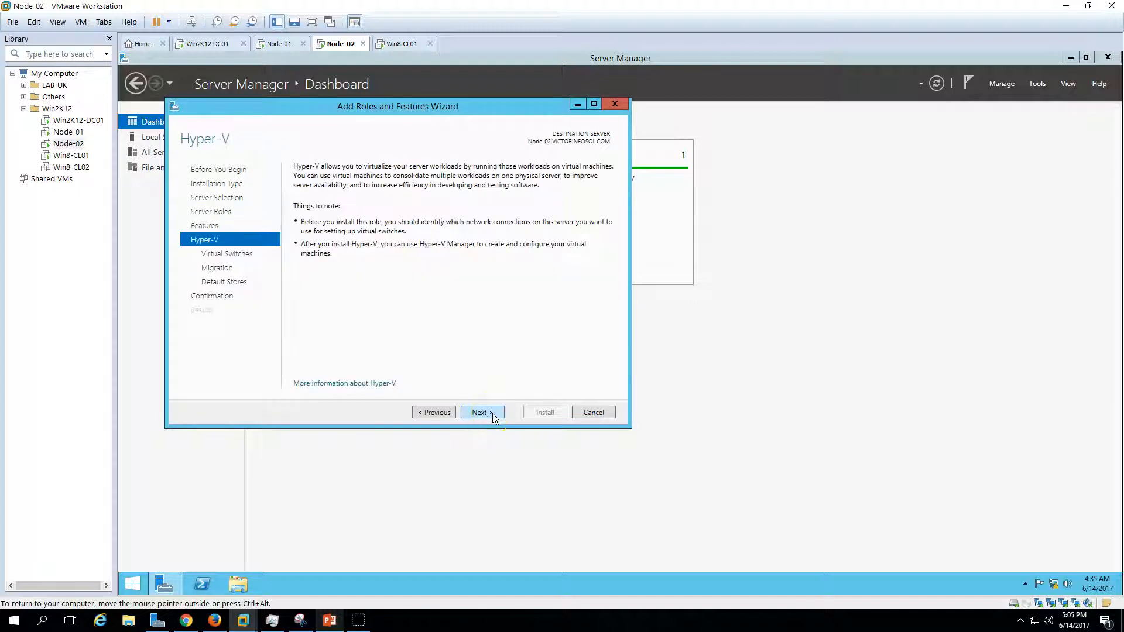
left_click(492, 415)
left_click(493, 414)
left_click(493, 413)
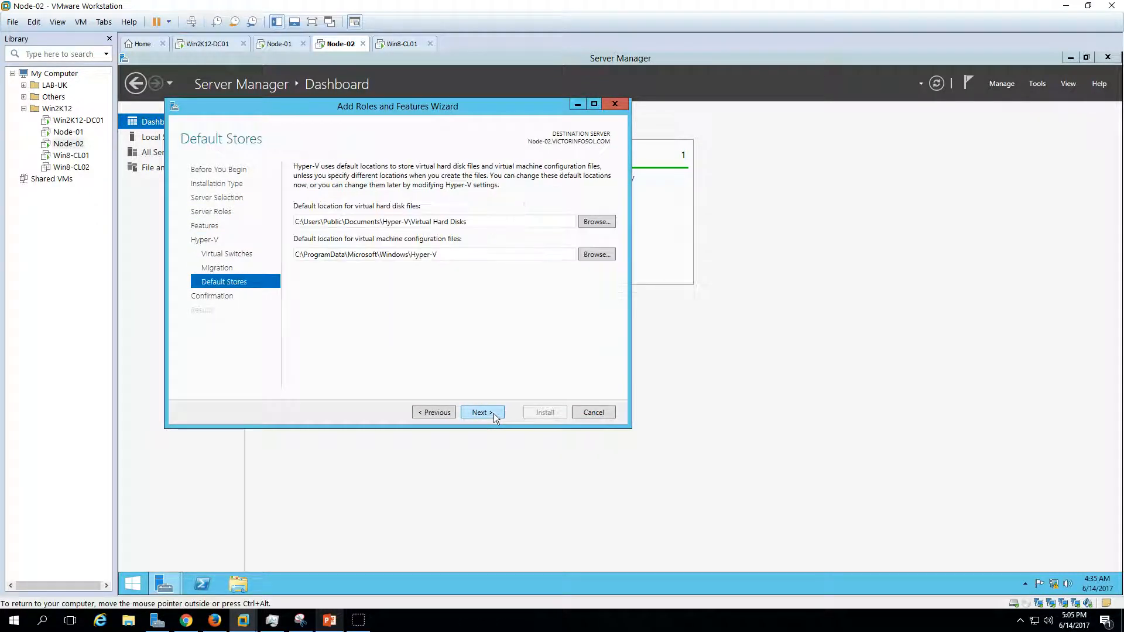
left_click(494, 413)
left_click(359, 185)
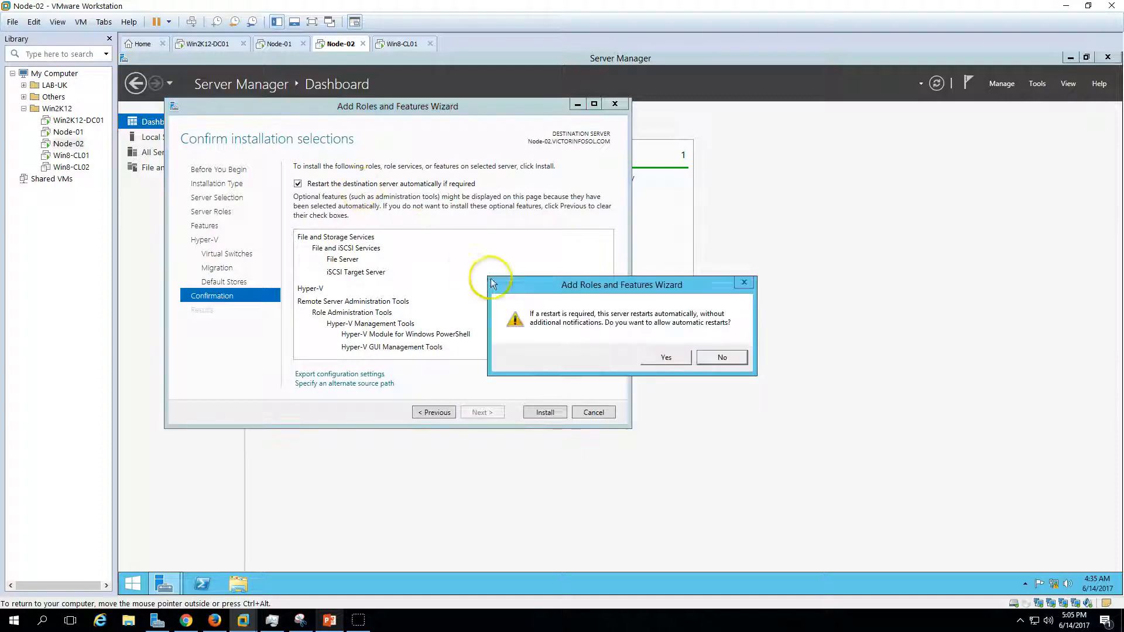
left_click(665, 357)
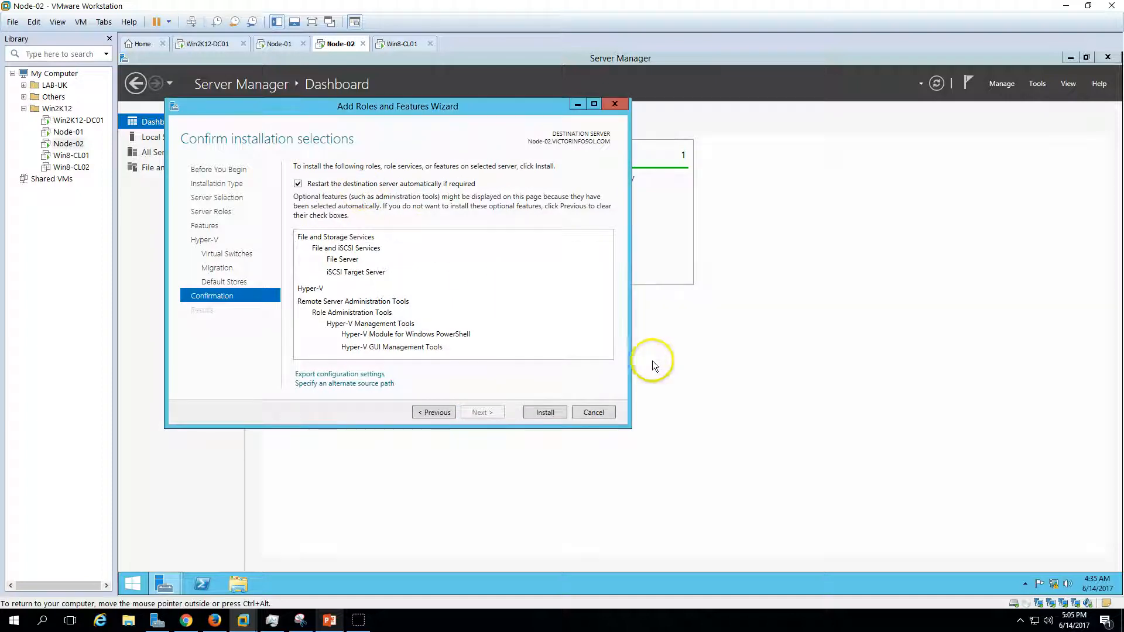
left_click(545, 412)
left_click_drag(409, 110, 611, 195)
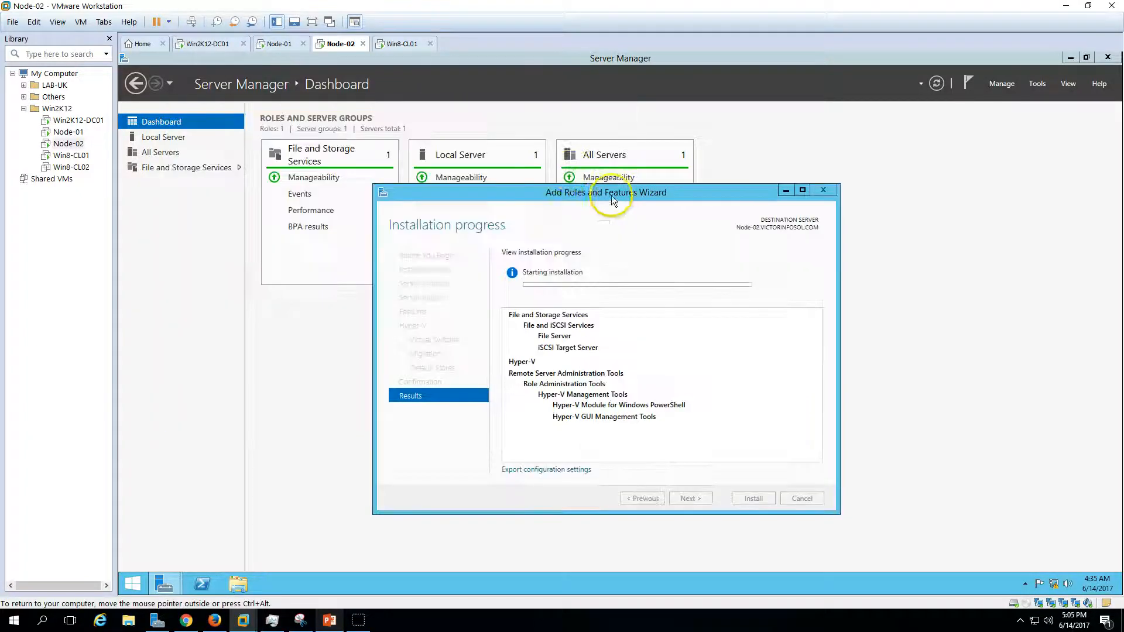
Monitor both nodes' installation progress, ending on Node-01 at 30% complete
left_click(281, 44)
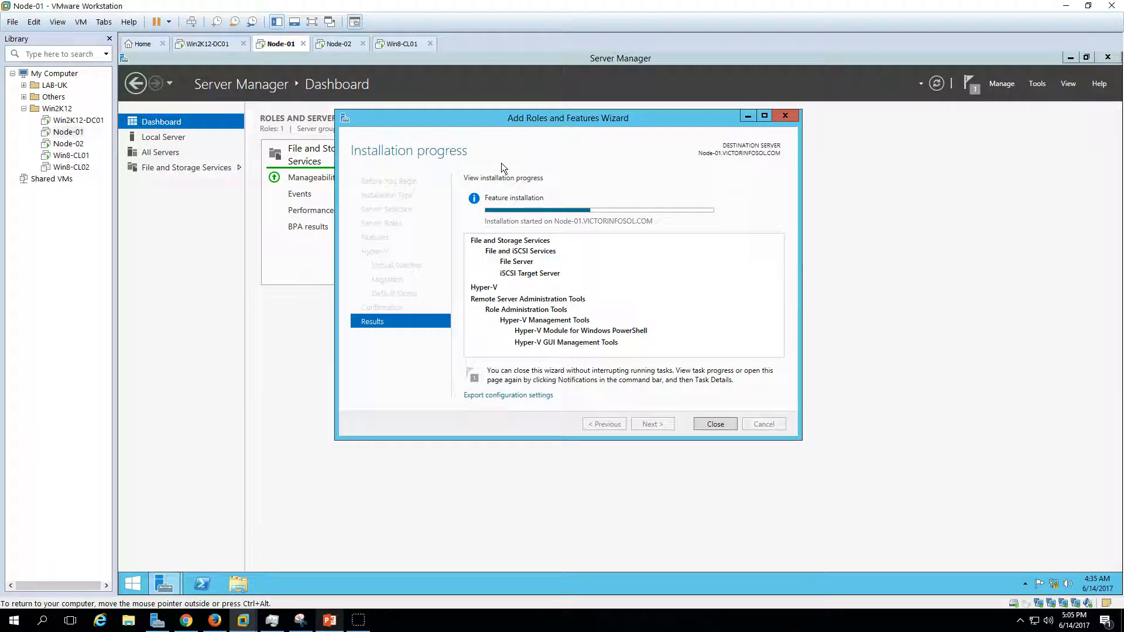
left_click(338, 44)
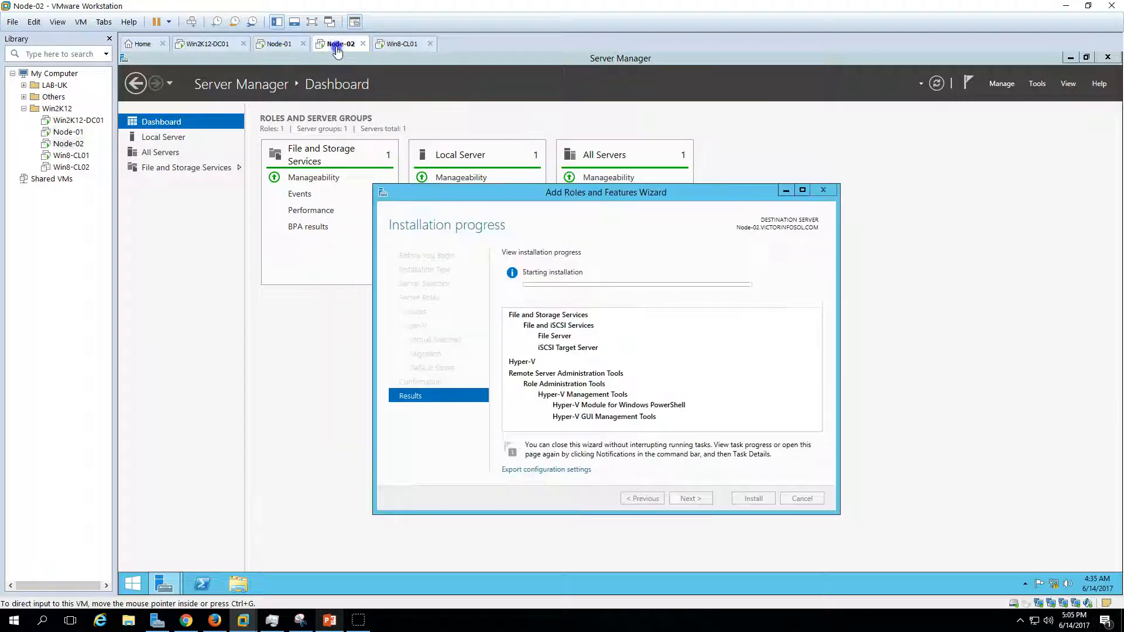
left_click(275, 44)
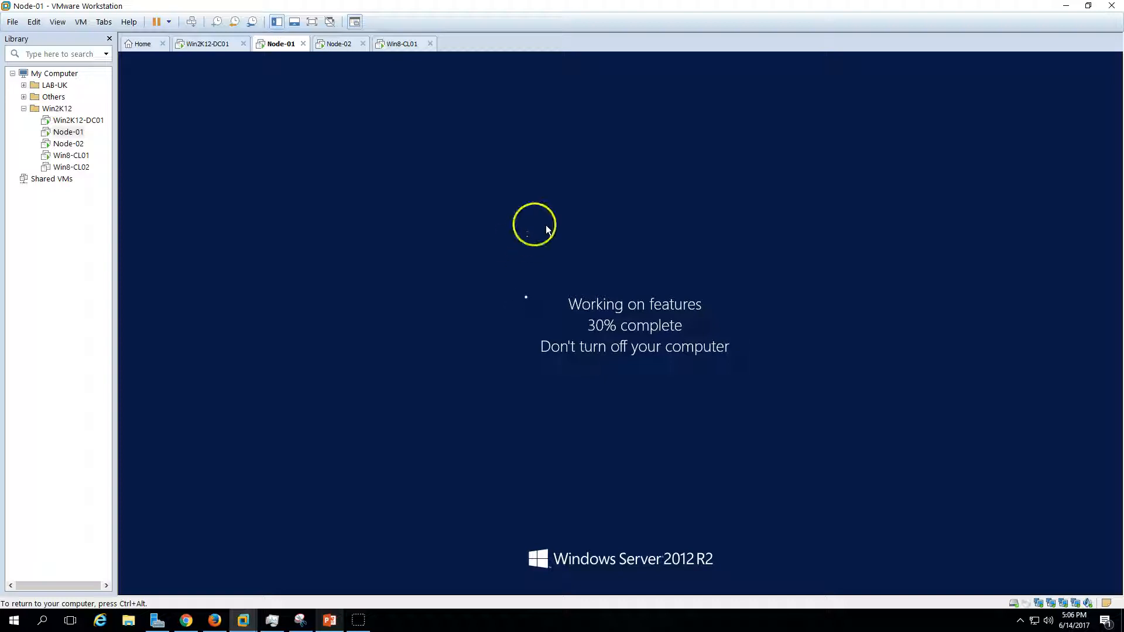
Watch Node-01 and Node-02 reboot until Node-01 reaches its sign-in lock screen
left_click(339, 43)
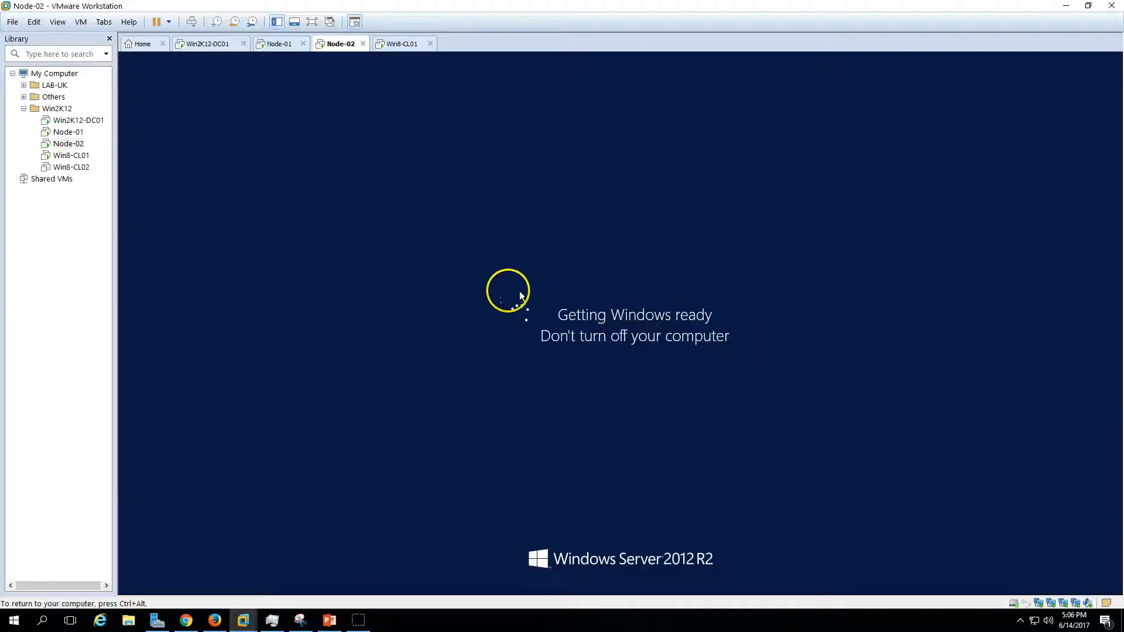
left_click(508, 291)
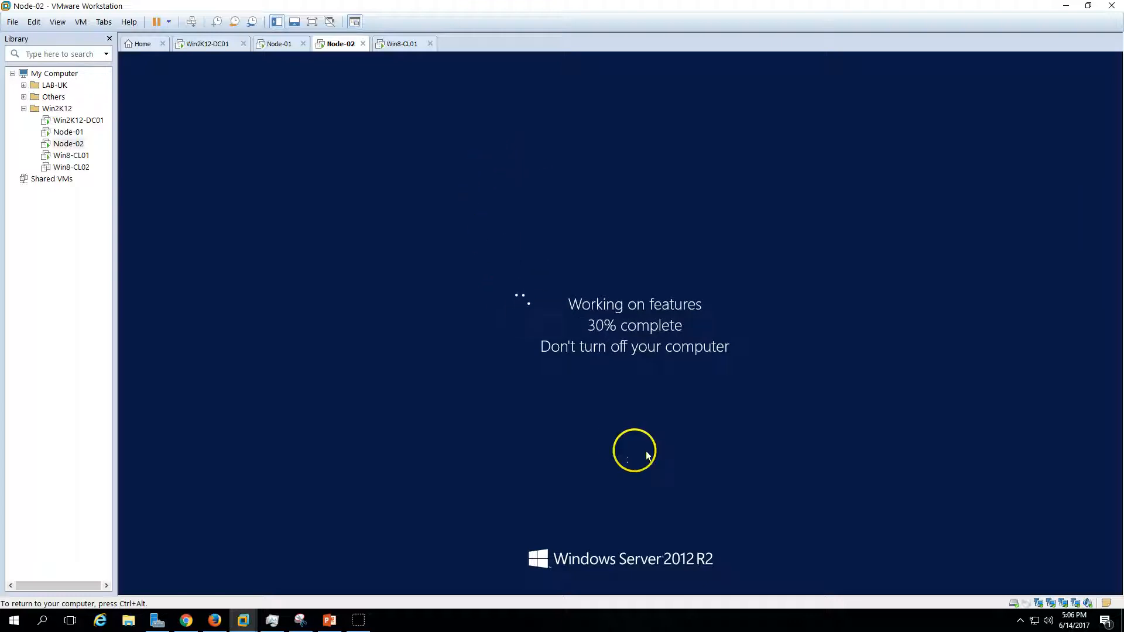
left_click(281, 44)
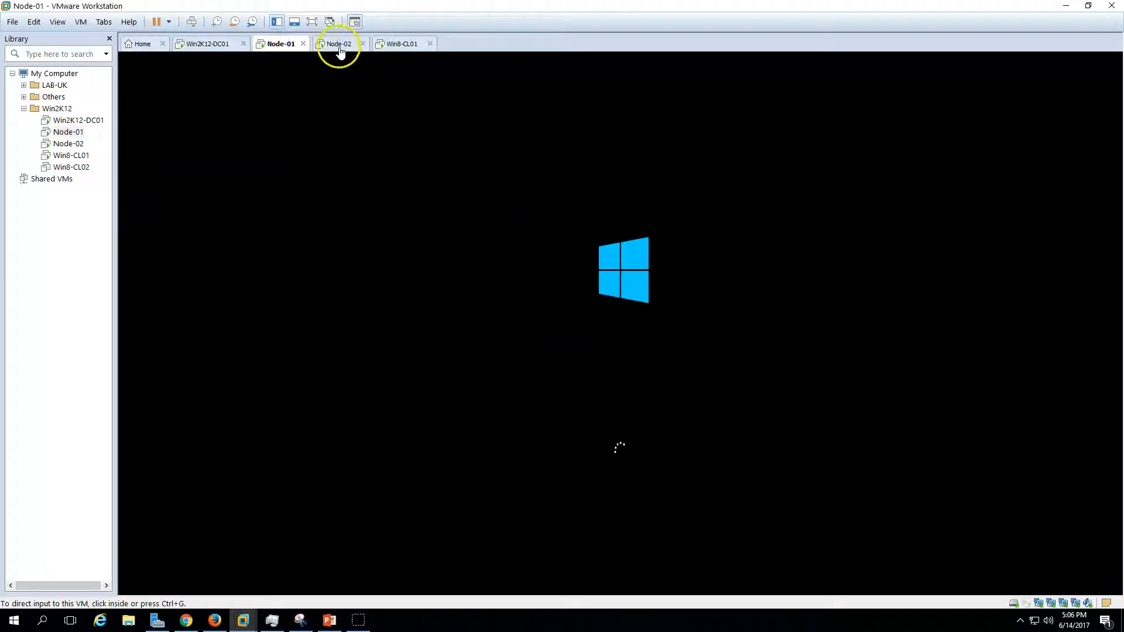
left_click(338, 47)
left_click(285, 45)
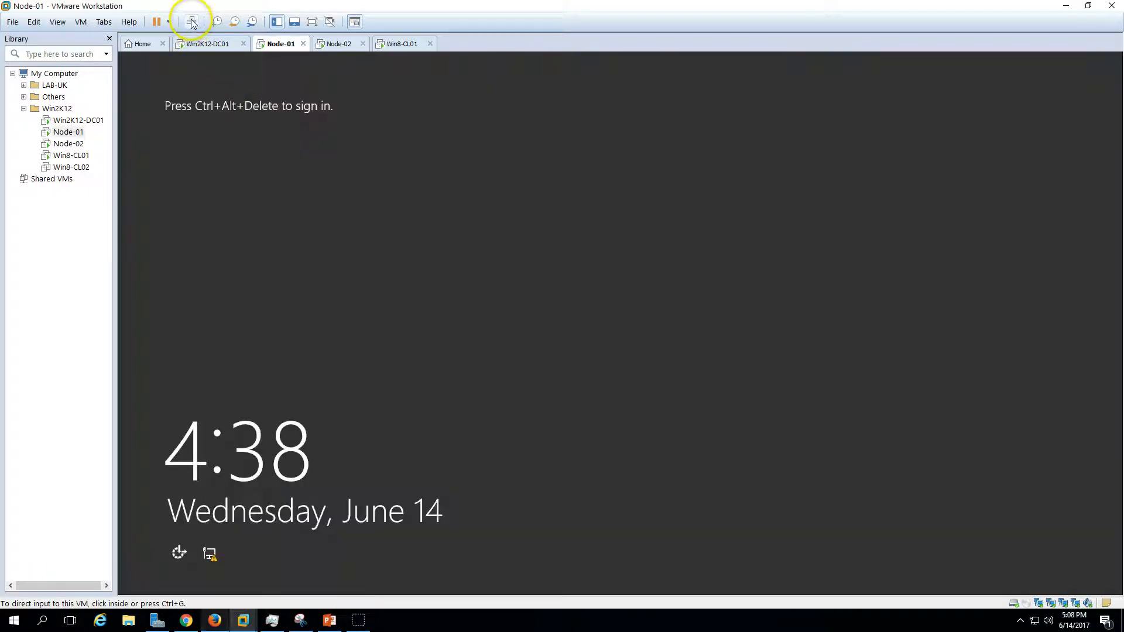
Sign in to Node-01 as administrator using Ctrl+Alt+Del and the account password
left_click(191, 22)
left_click(621, 256)
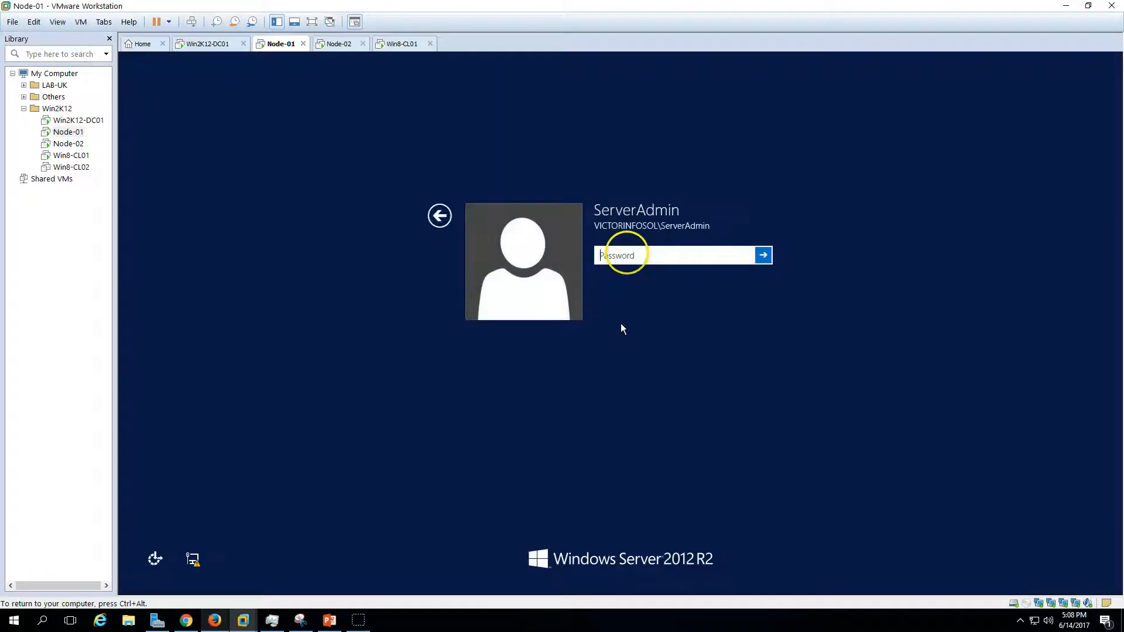
type("******")
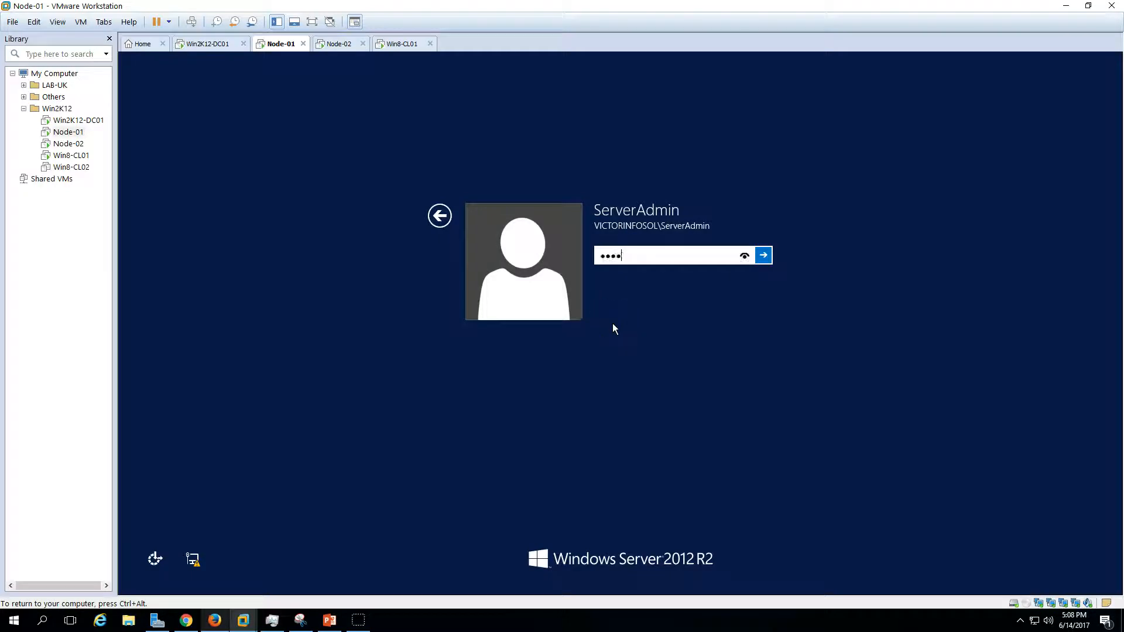
type("**")
key("Return")
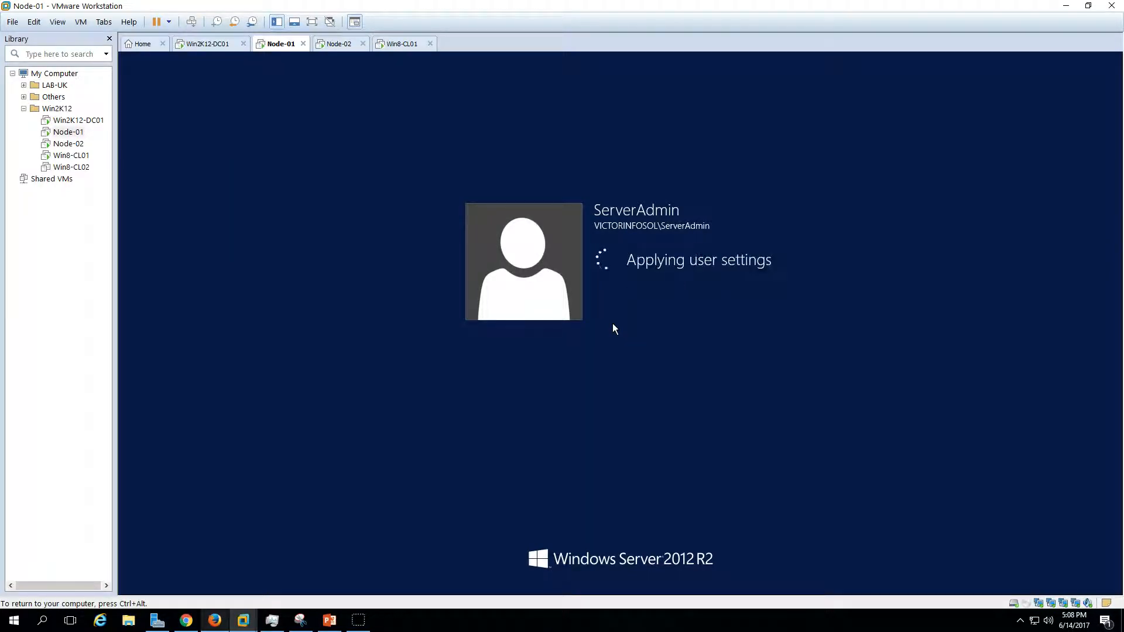
left_click(601, 322)
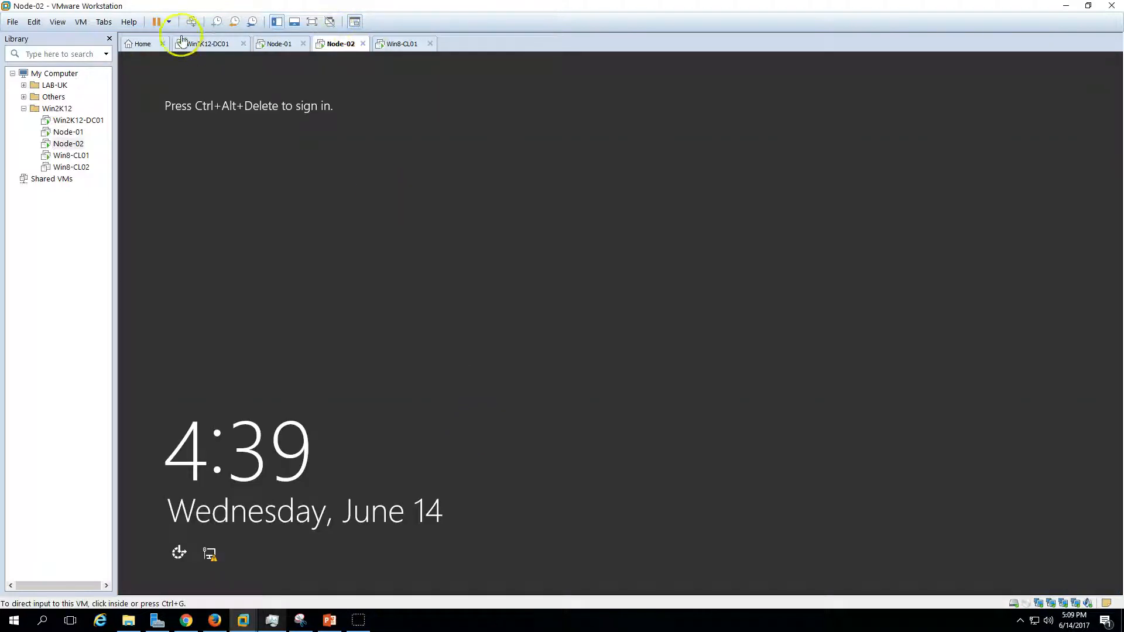
Sign in to Node-02 as administrator with the account password
left_click(190, 24)
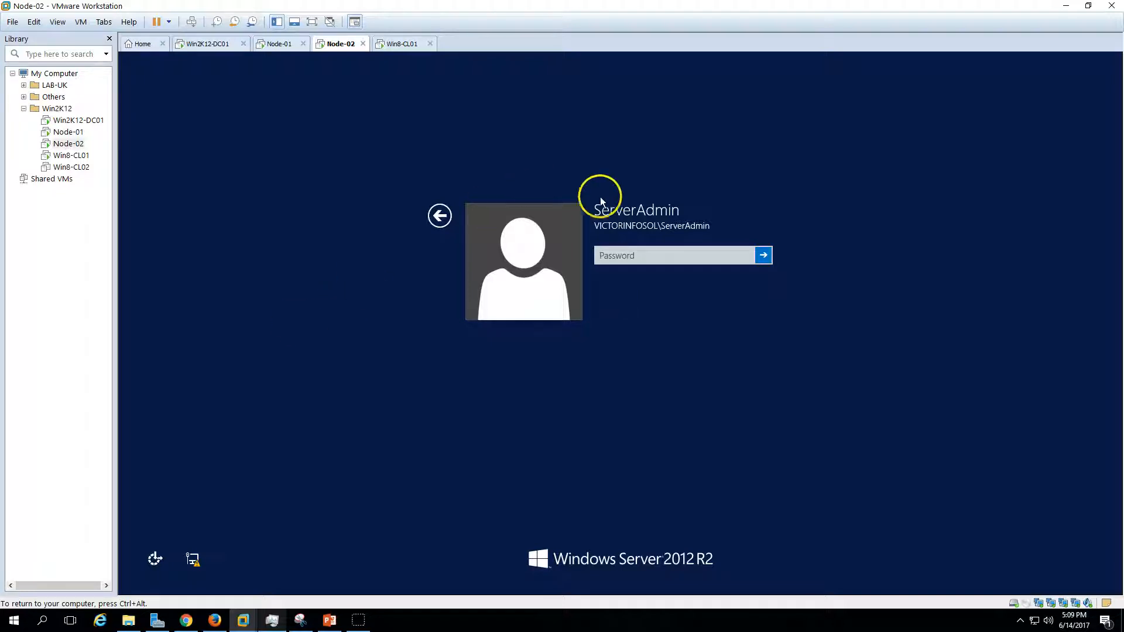
left_click(665, 254)
type("P")
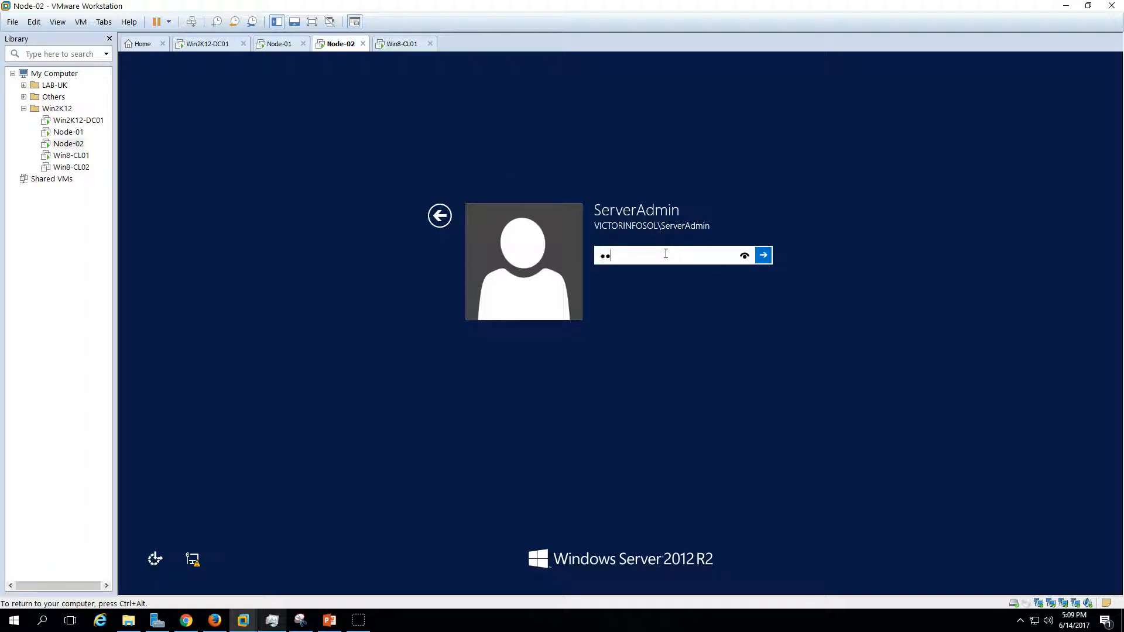
key("Return")
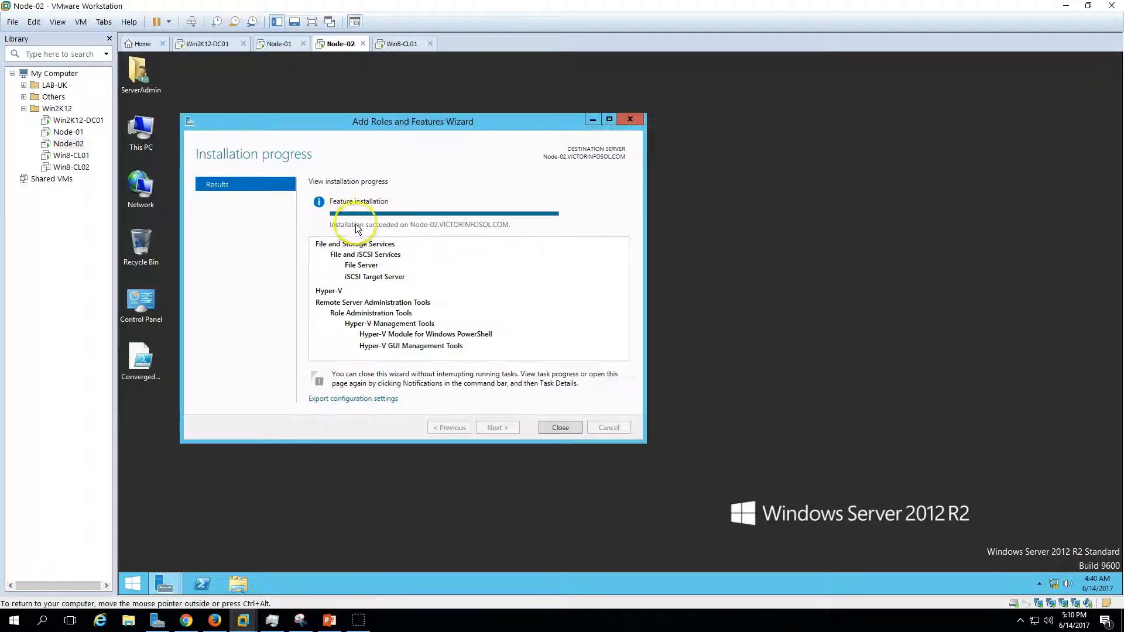
Close the completed Add Roles and Features wizards on Node-02 and Node-01
left_click(560, 427)
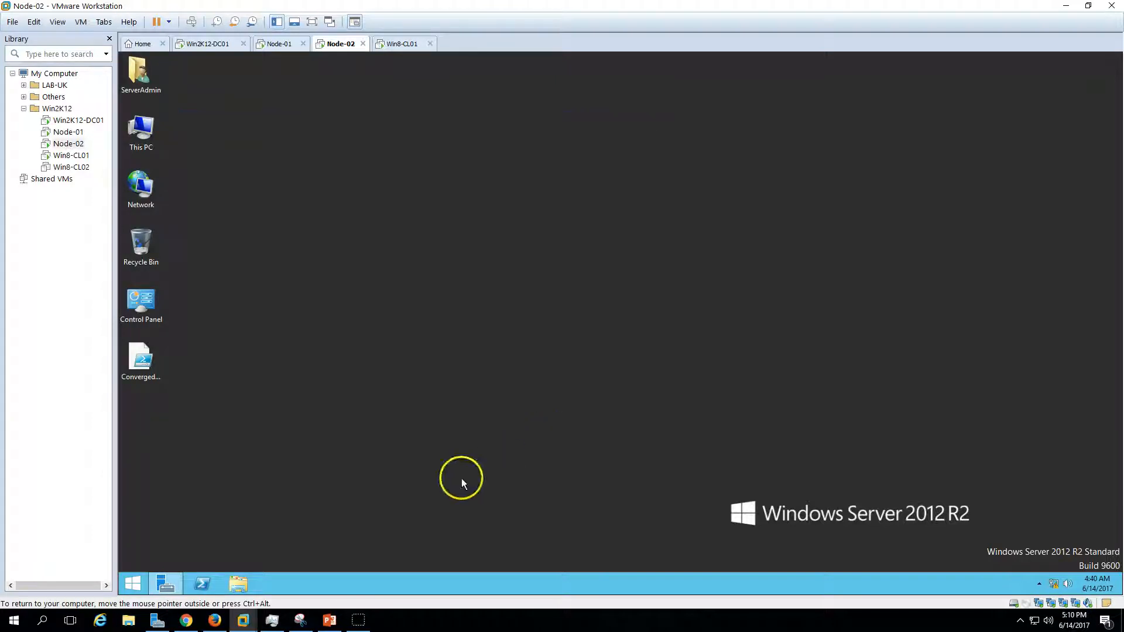
left_click(164, 582)
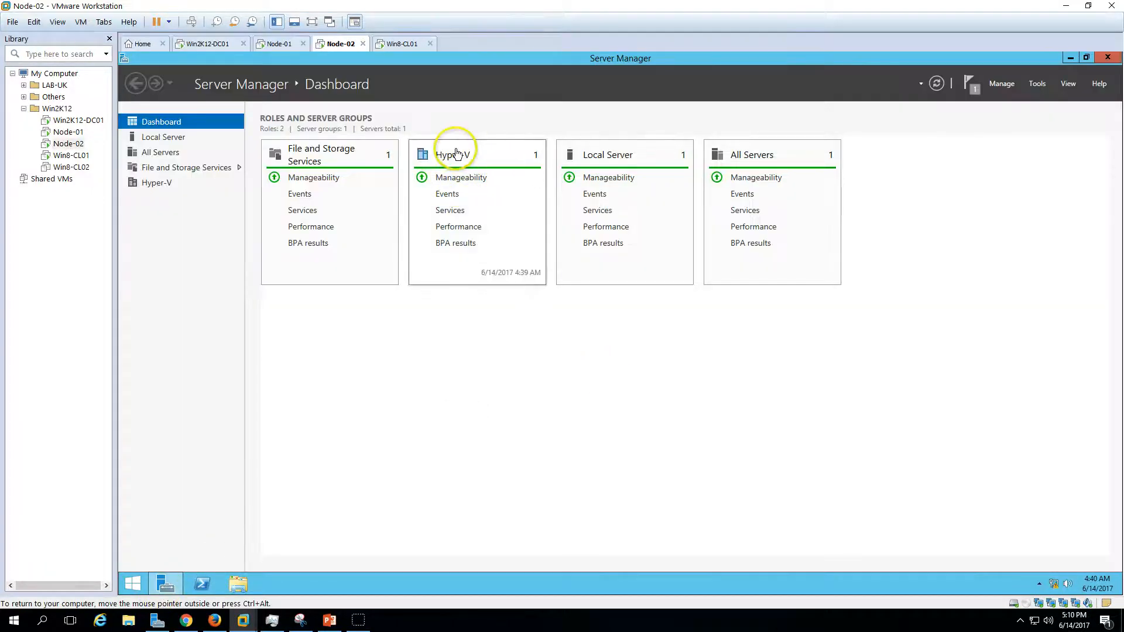
left_click(280, 45)
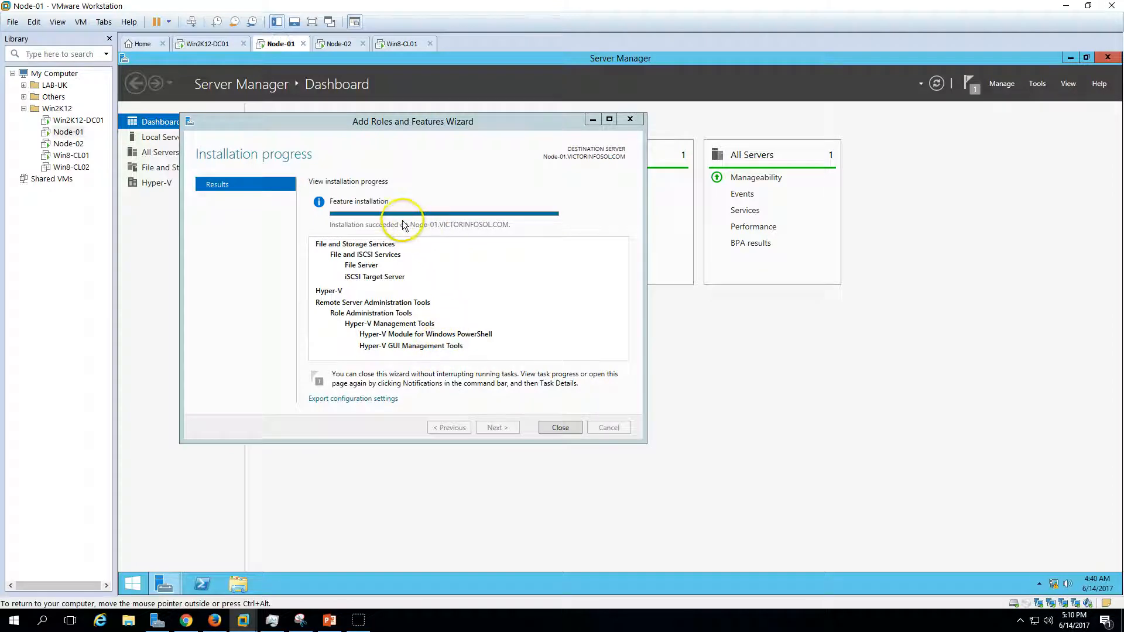
left_click_drag(435, 123, 523, 156)
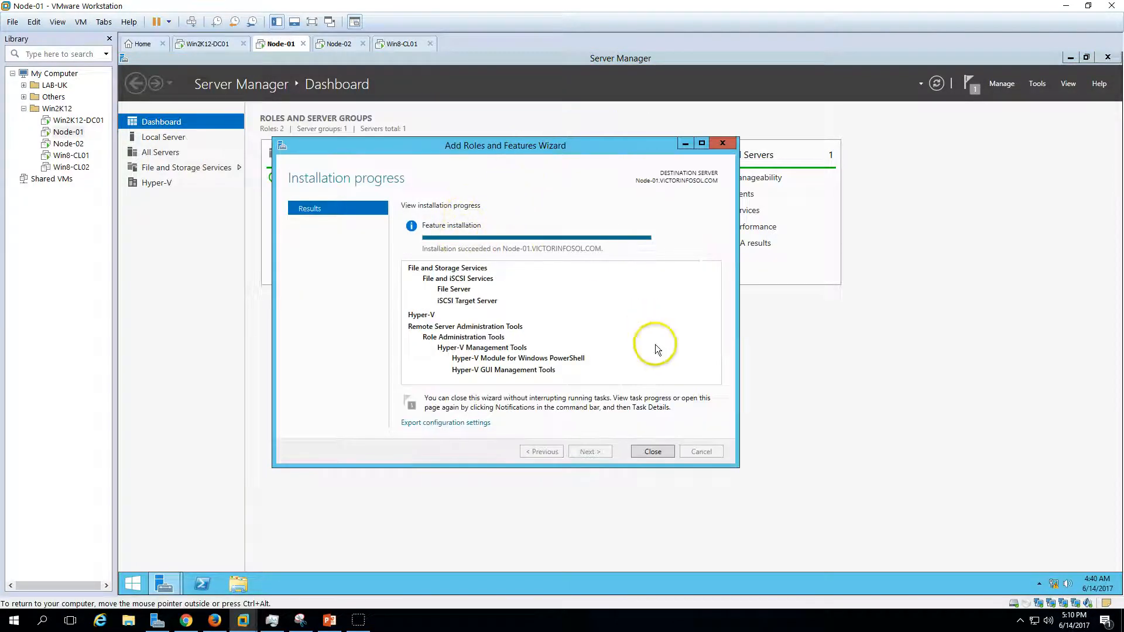
left_click(652, 451)
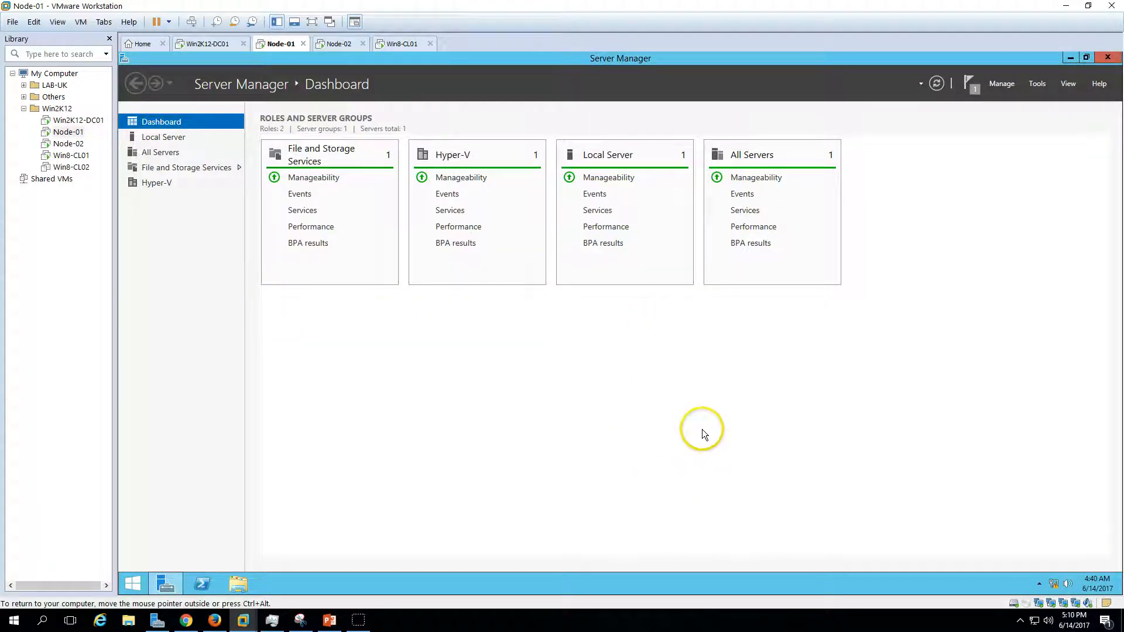
Glance at the deployment steps slide, then minimize Server Manager to show Node-01's desktop
left_click(329, 620)
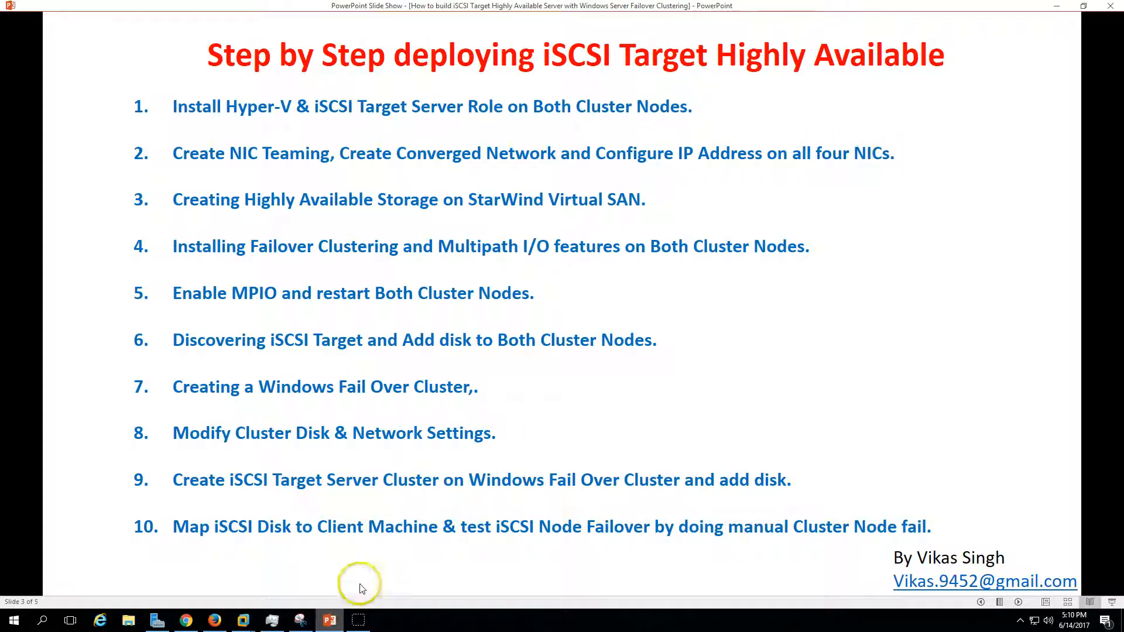
left_click(243, 620)
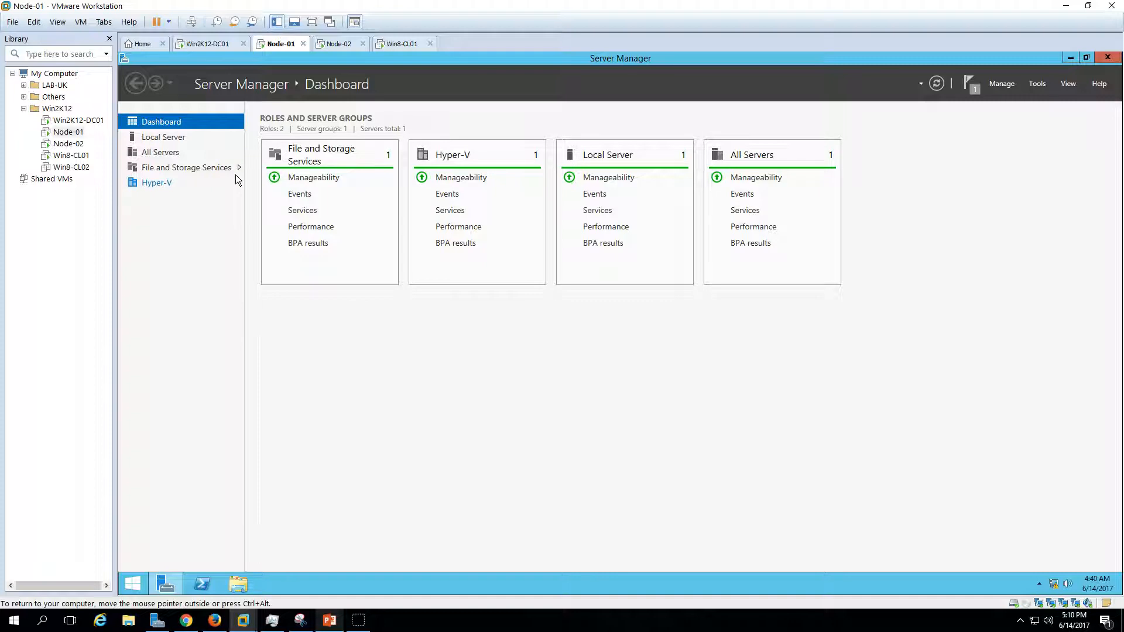
left_click(166, 583)
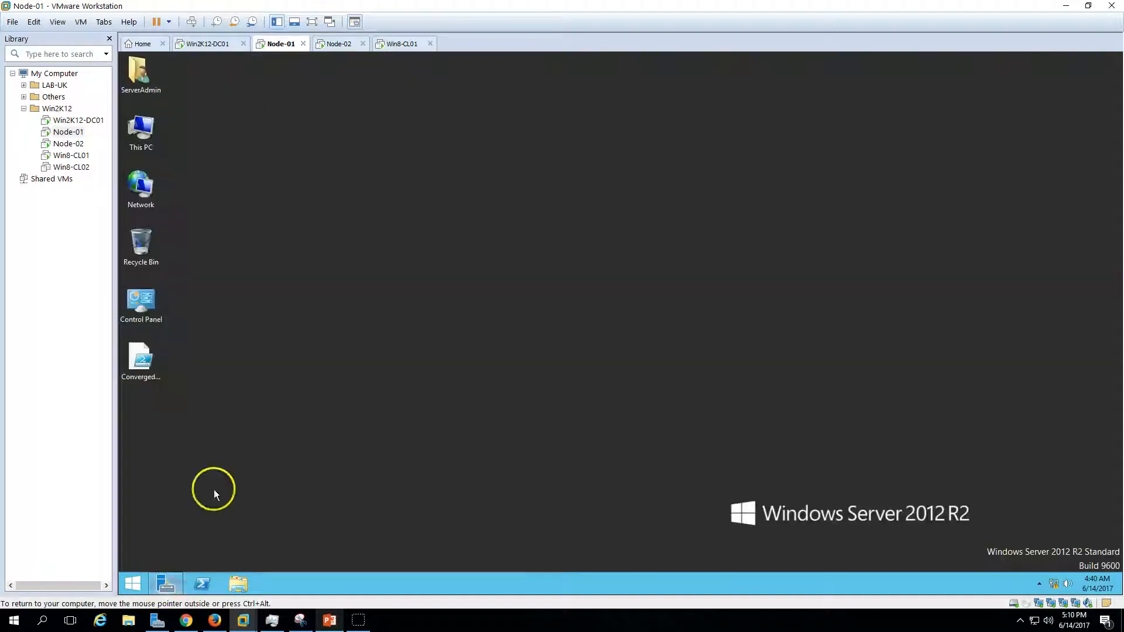
Read the Converged-vNIC team name in the ConvergedNetSwitch script, then view Node-01's Local Server properties
right_click(161, 366)
left_click(167, 365)
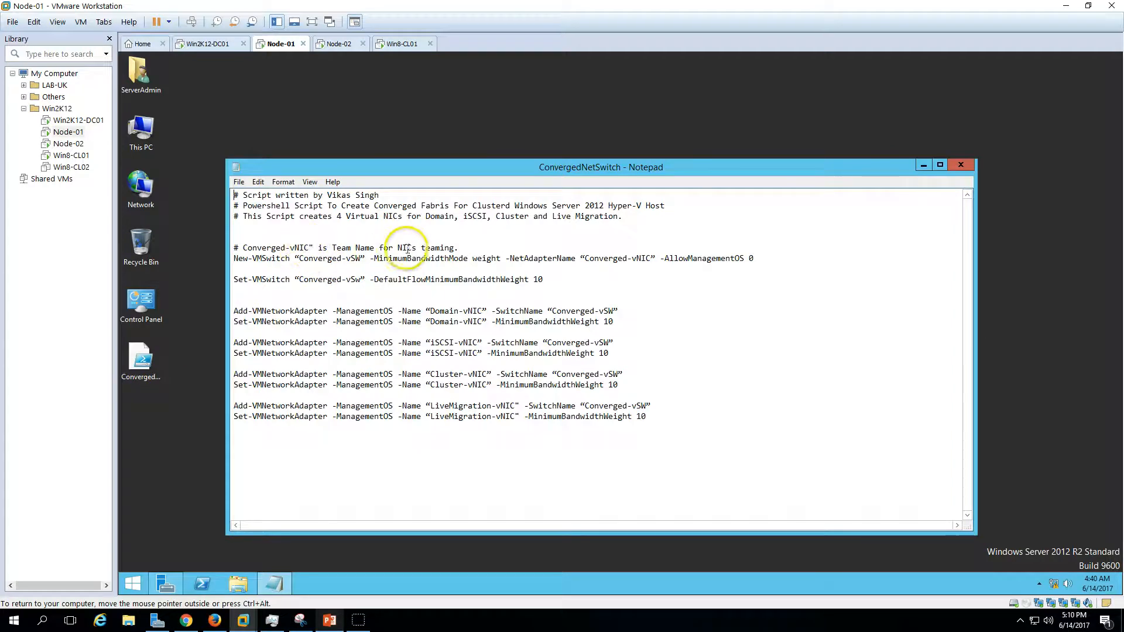
left_click_drag(309, 248, 242, 248)
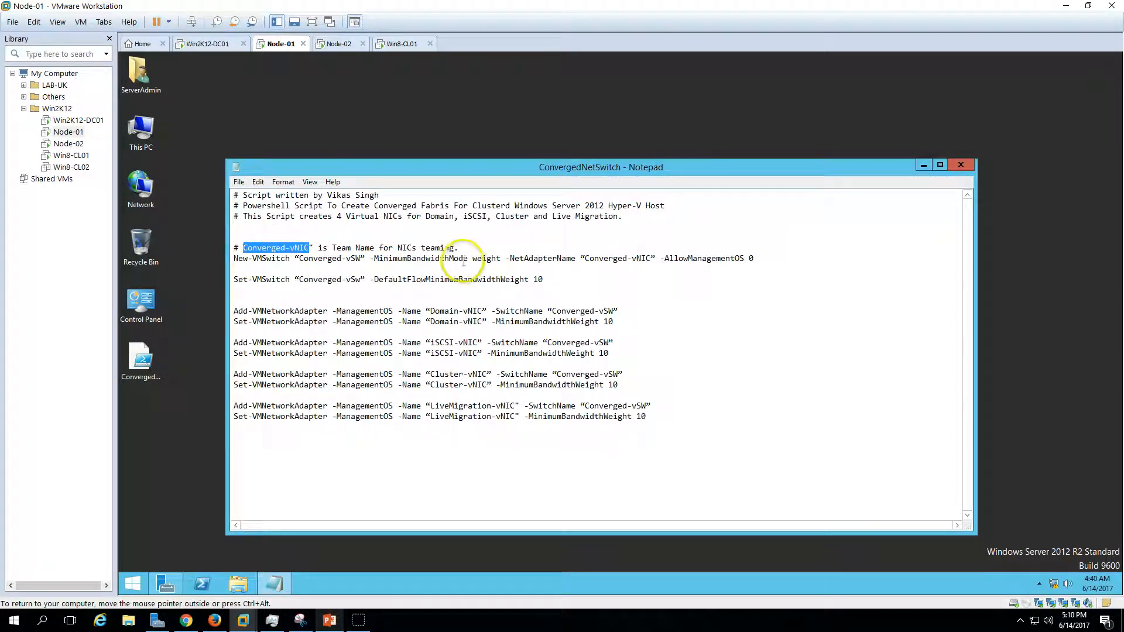
left_click(169, 579)
left_click(181, 138)
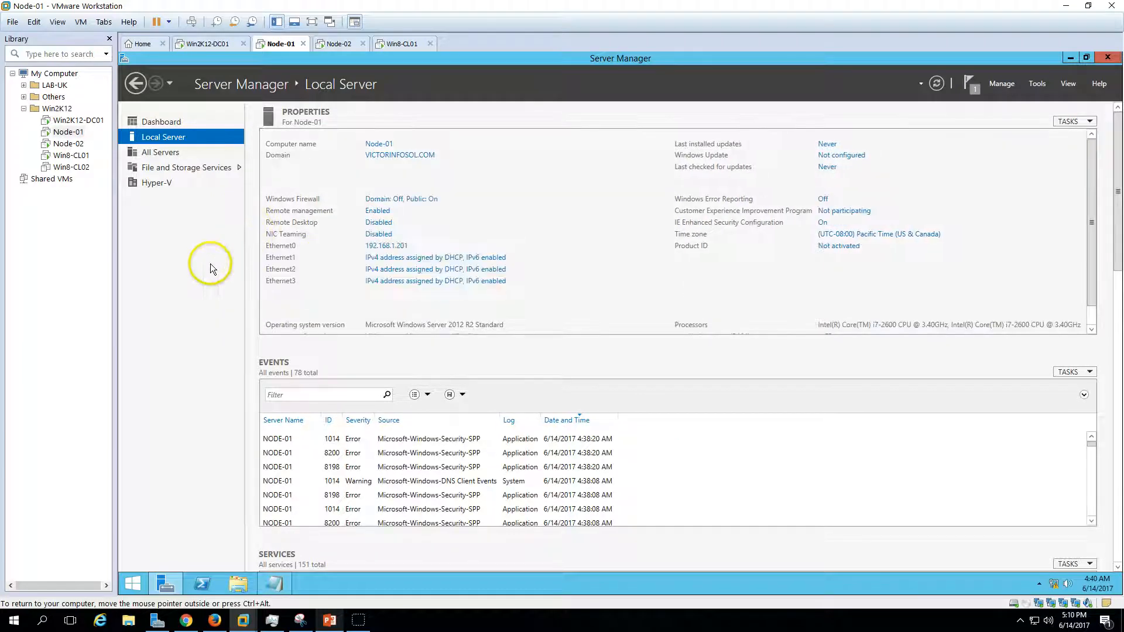
On Node-01, create a NIC team named Converged-vNIC from Ethernet0 through Ethernet3
left_click(382, 235)
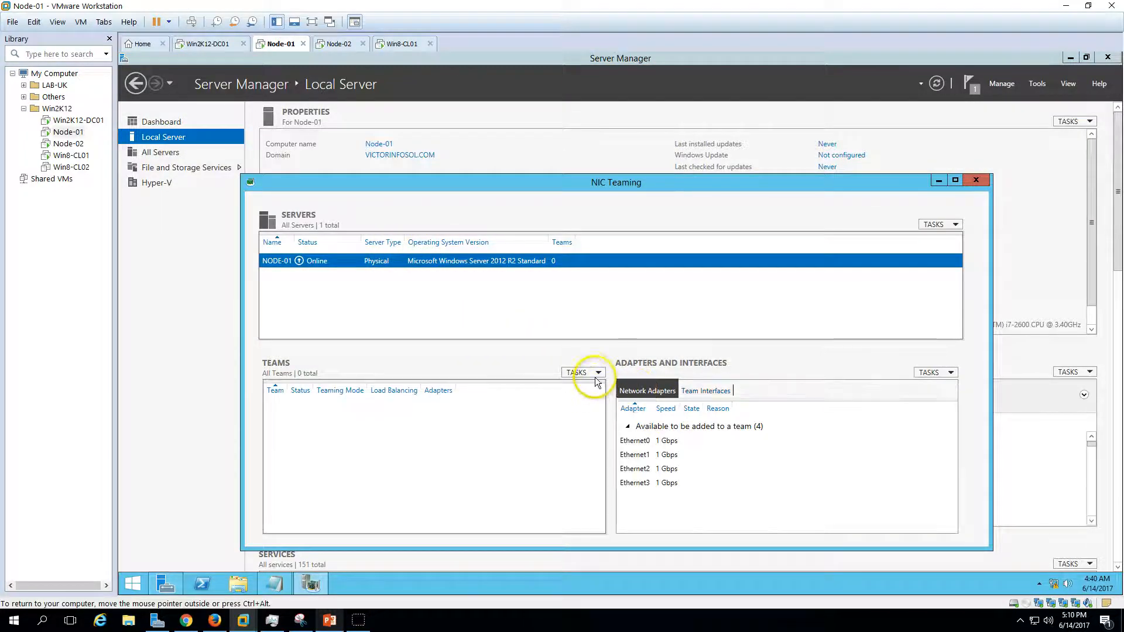
left_click(595, 374)
left_click(638, 387)
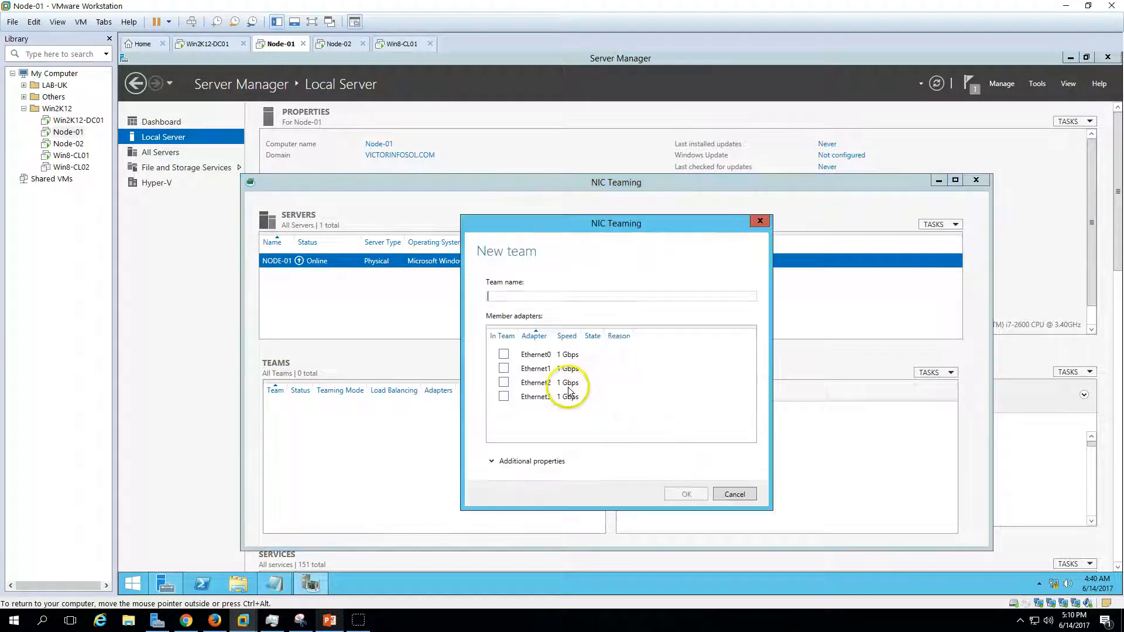
type("Converged-vNIC")
left_click(503, 354)
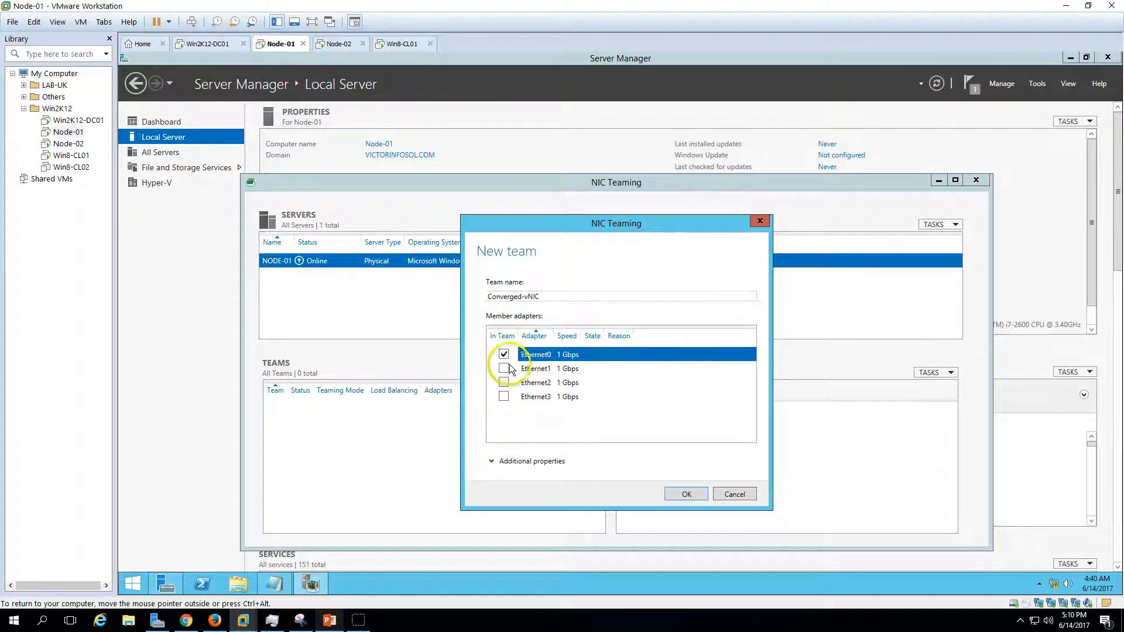
left_click(504, 368)
left_click(504, 382)
left_click(503, 368)
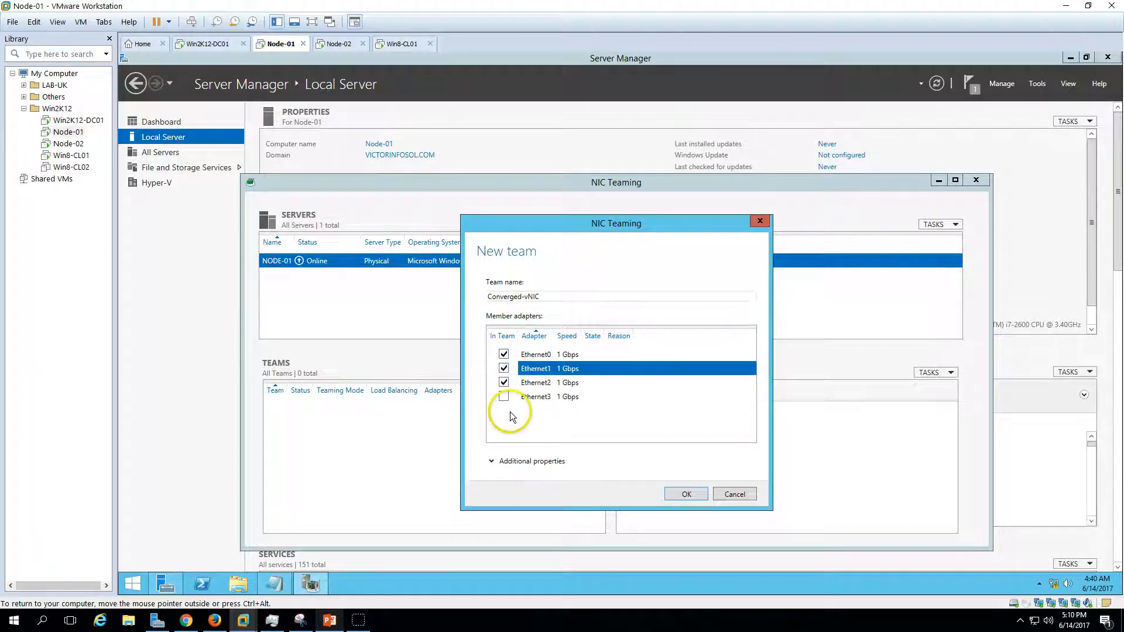
left_click(504, 397)
left_click(704, 494)
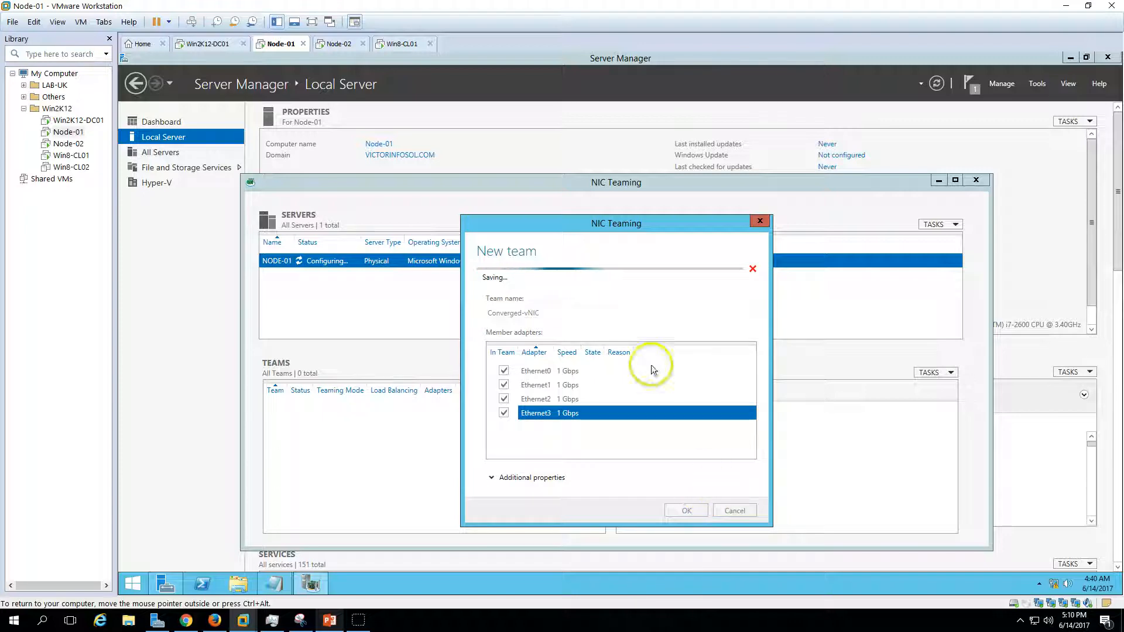
On Node-02, create the Converged-vNIC team from Ethernet0 through Ethernet3
left_click(345, 45)
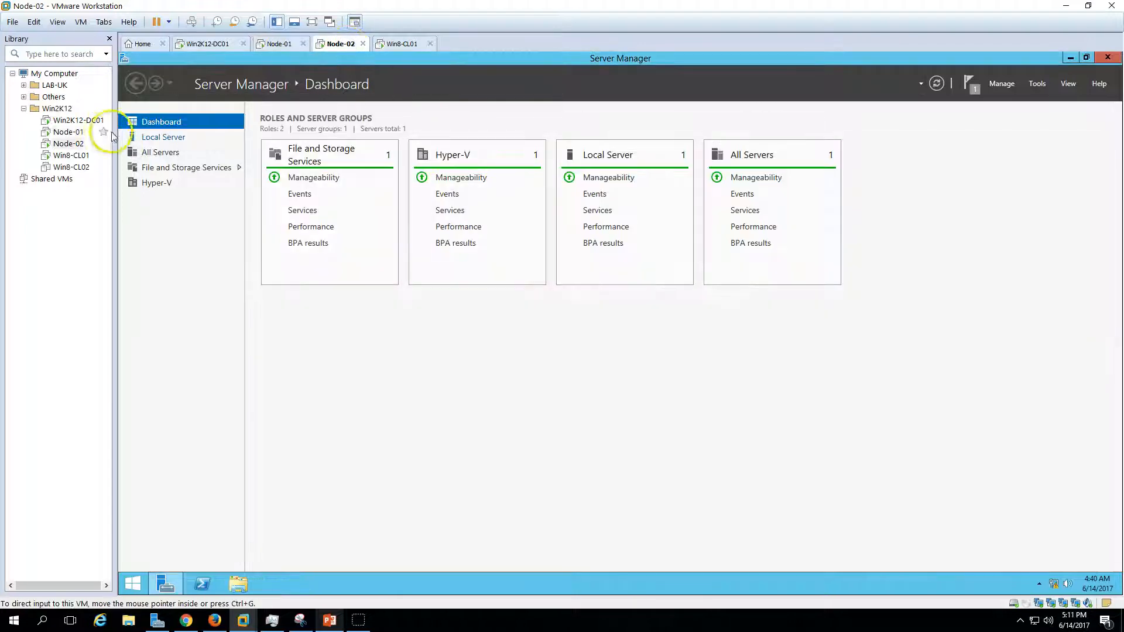
left_click(173, 136)
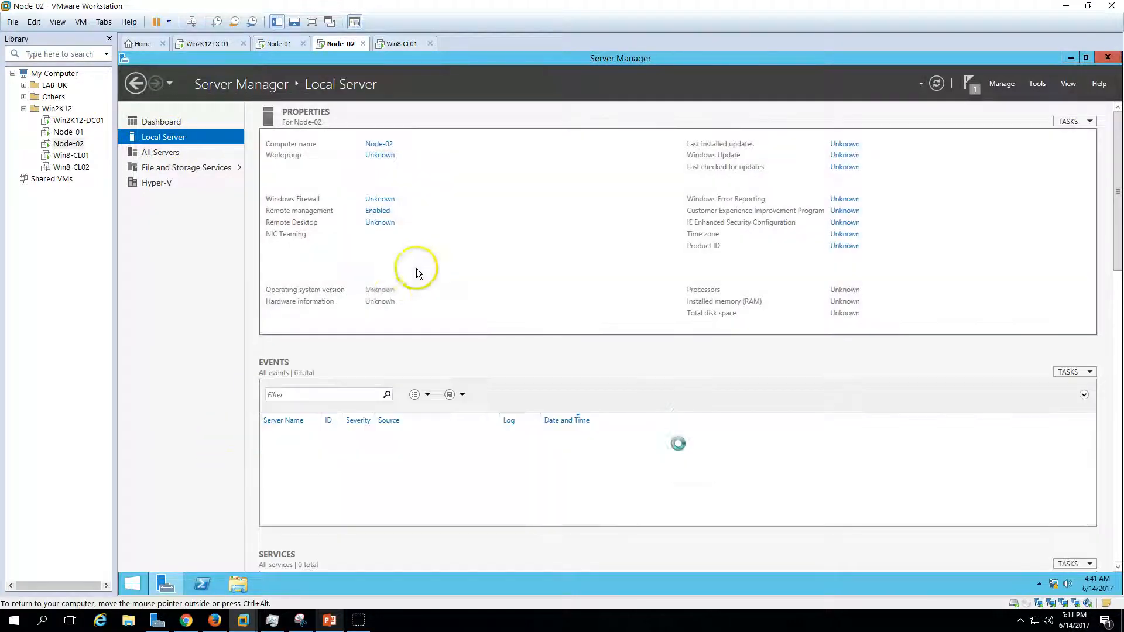
left_click(389, 237)
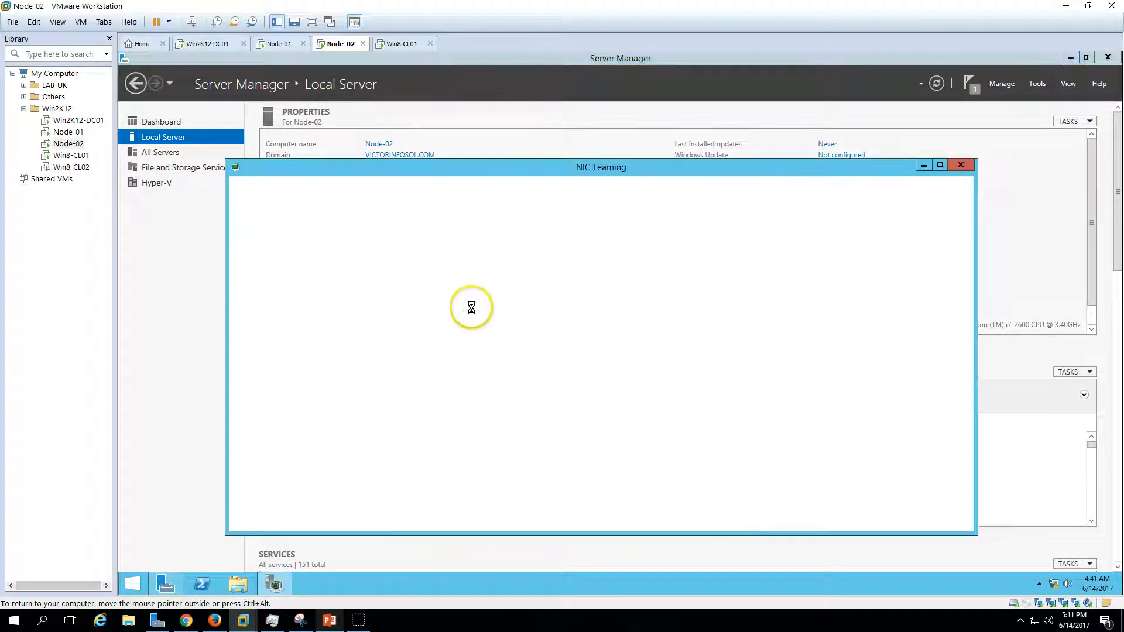
left_click(577, 357)
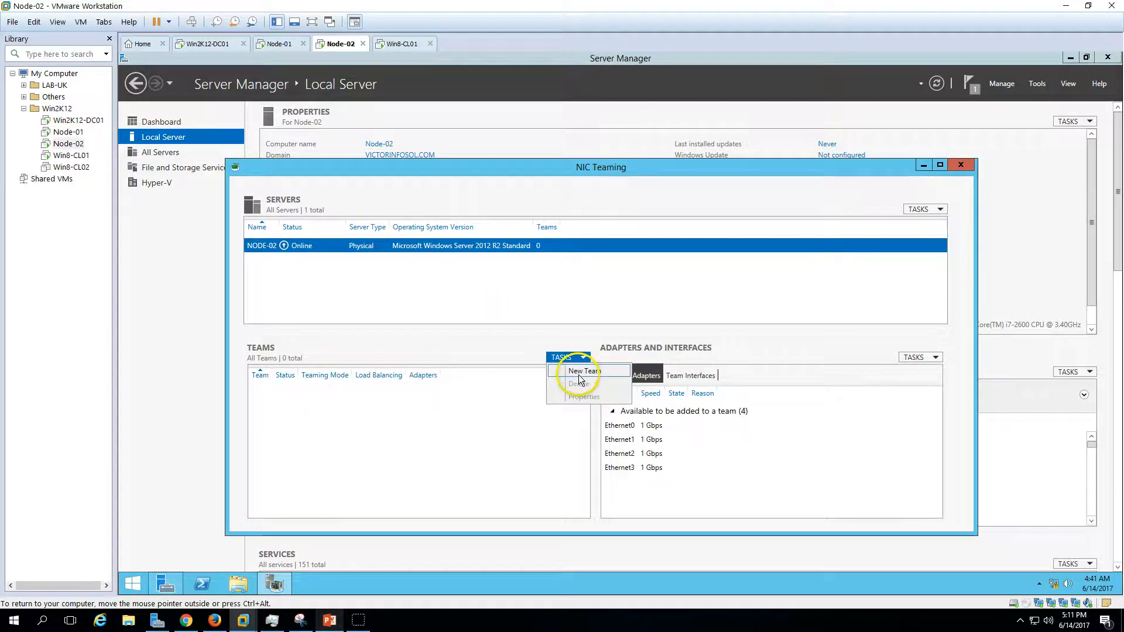
left_click(573, 375)
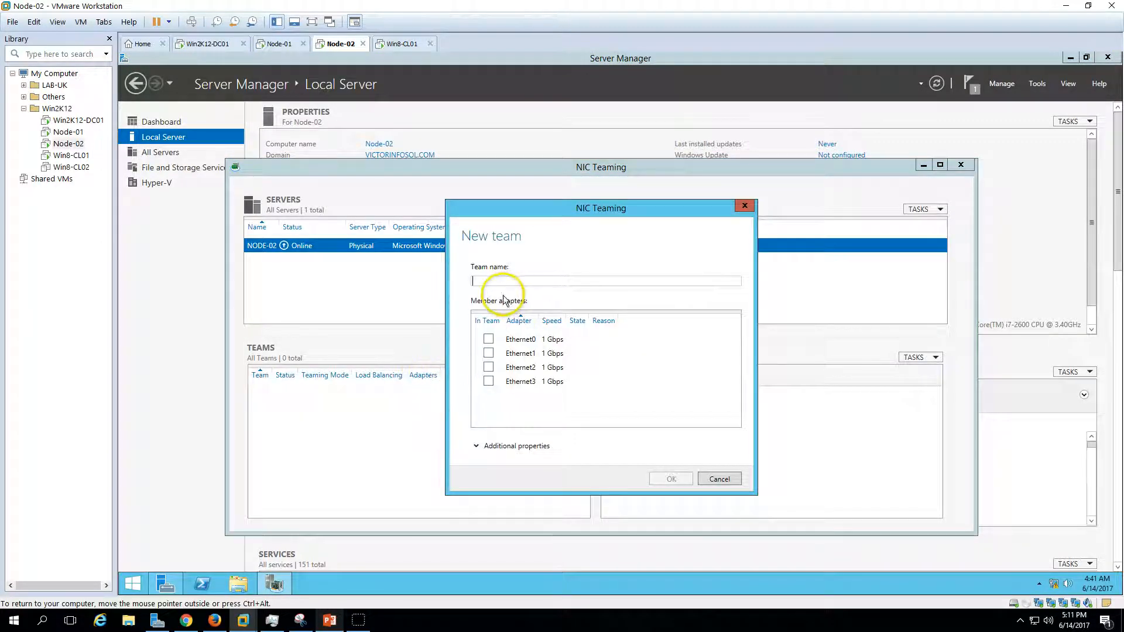
type("Converged-vNIC")
left_click(494, 342)
left_click(488, 339)
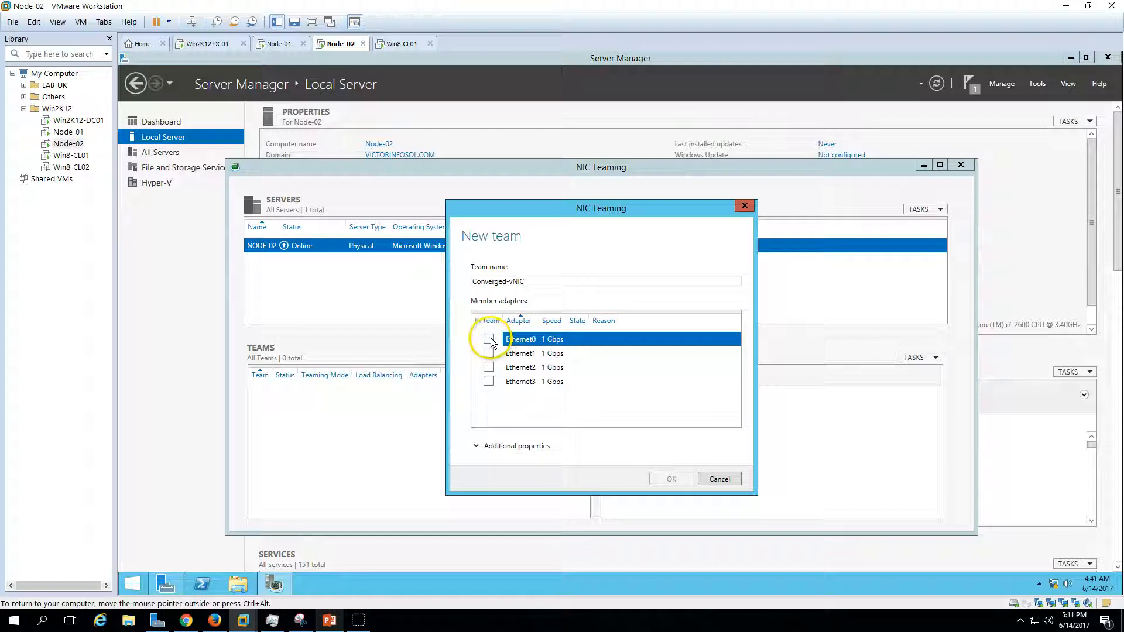
left_click(488, 353)
left_click(488, 366)
left_click(491, 388)
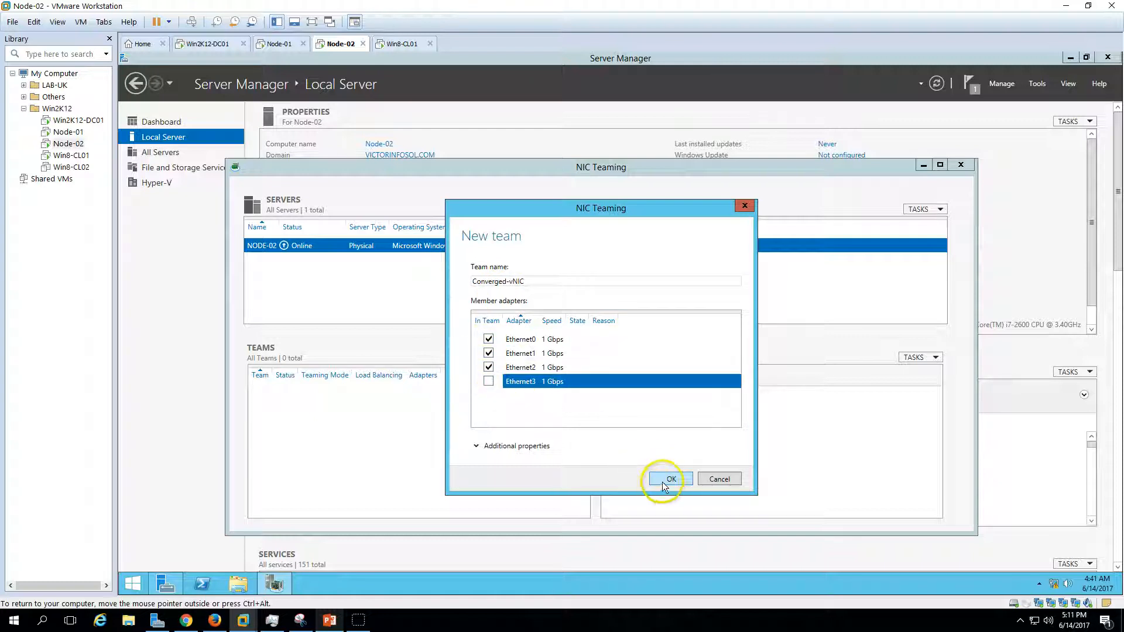
left_click(489, 381)
left_click(679, 478)
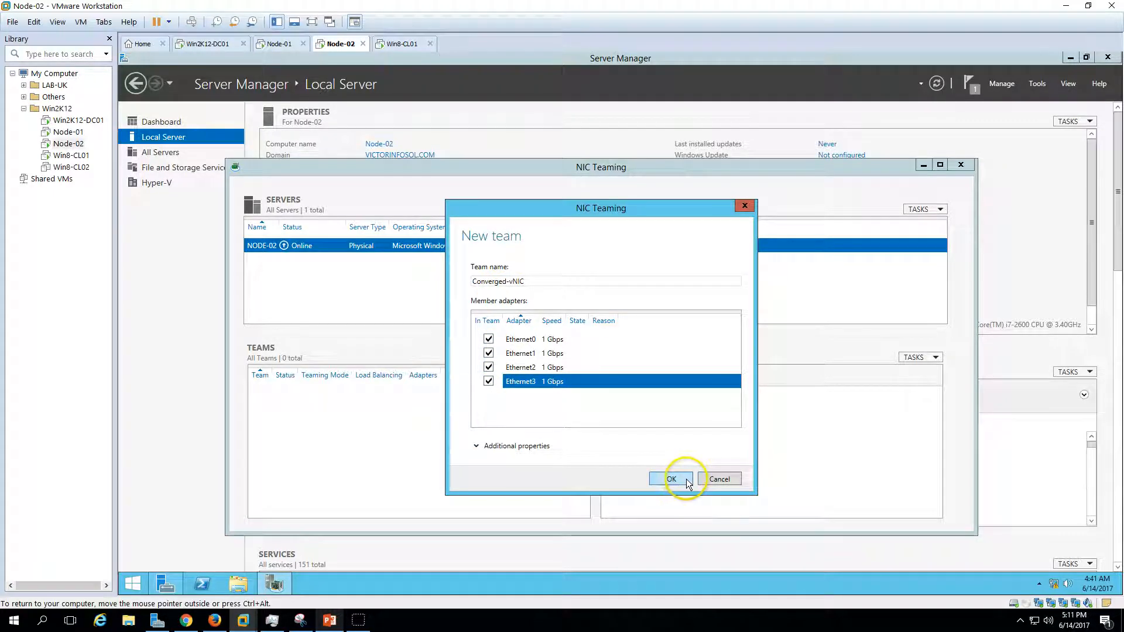
Check the Converged-vNIC team status on Node-01, close NIC Teaming and refresh Local Server
left_click(287, 46)
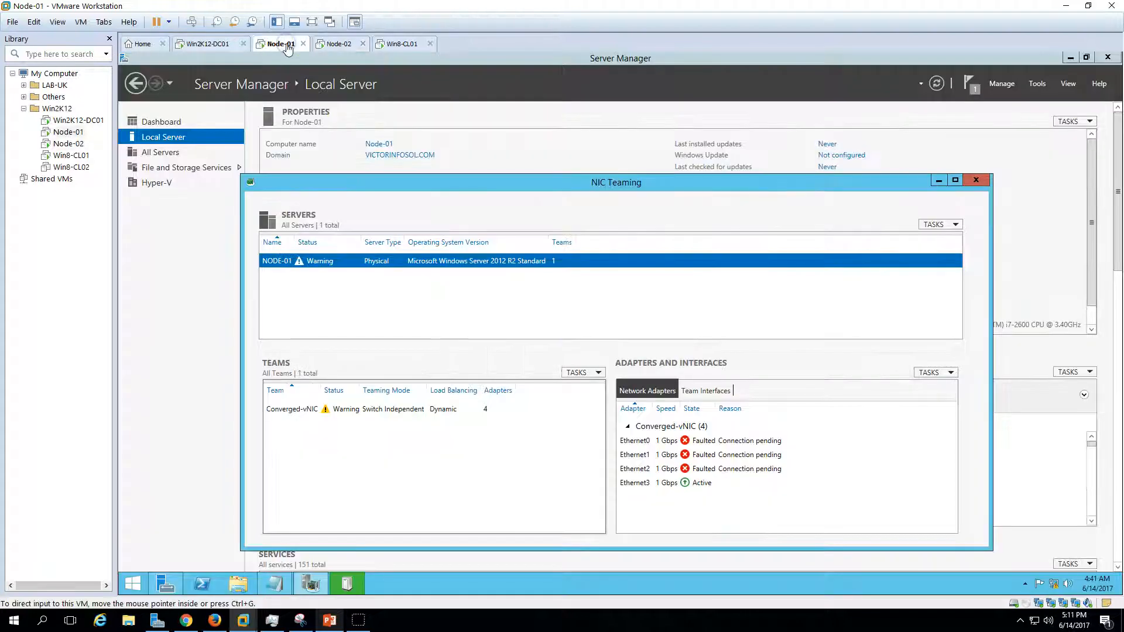
left_click_drag(489, 181, 450, 125)
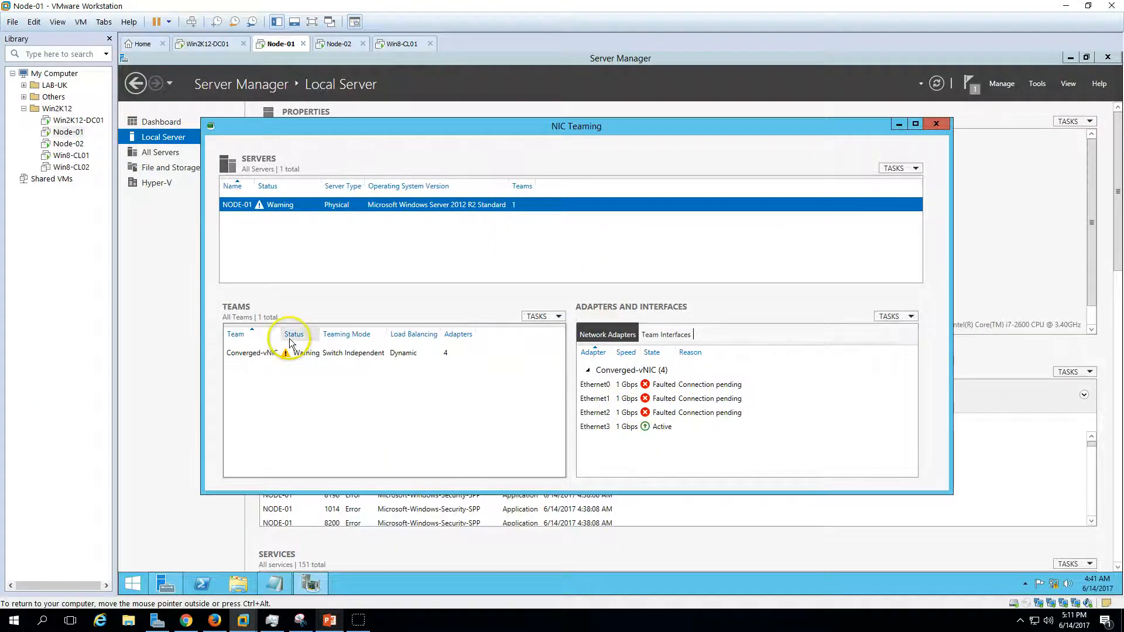
left_click(319, 356)
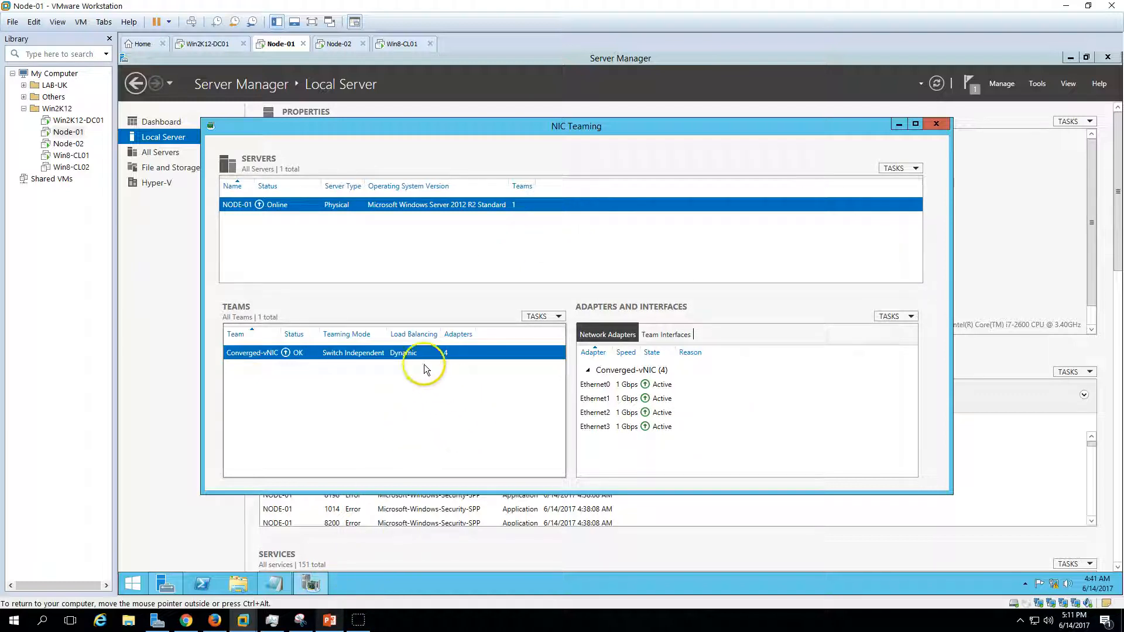
left_click(935, 125)
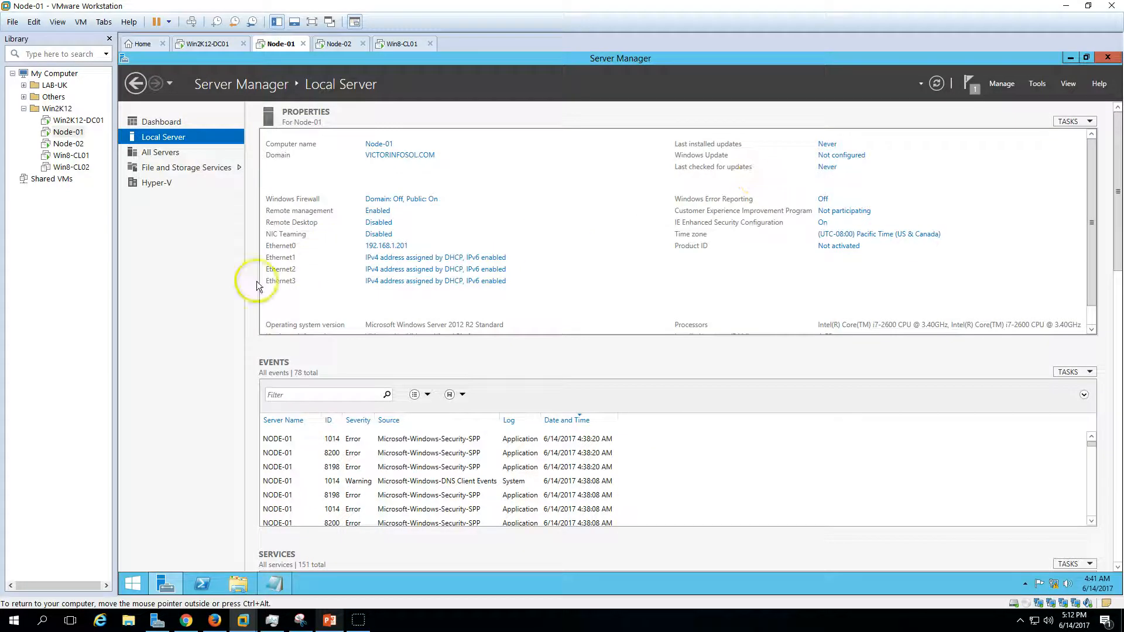
left_click(937, 84)
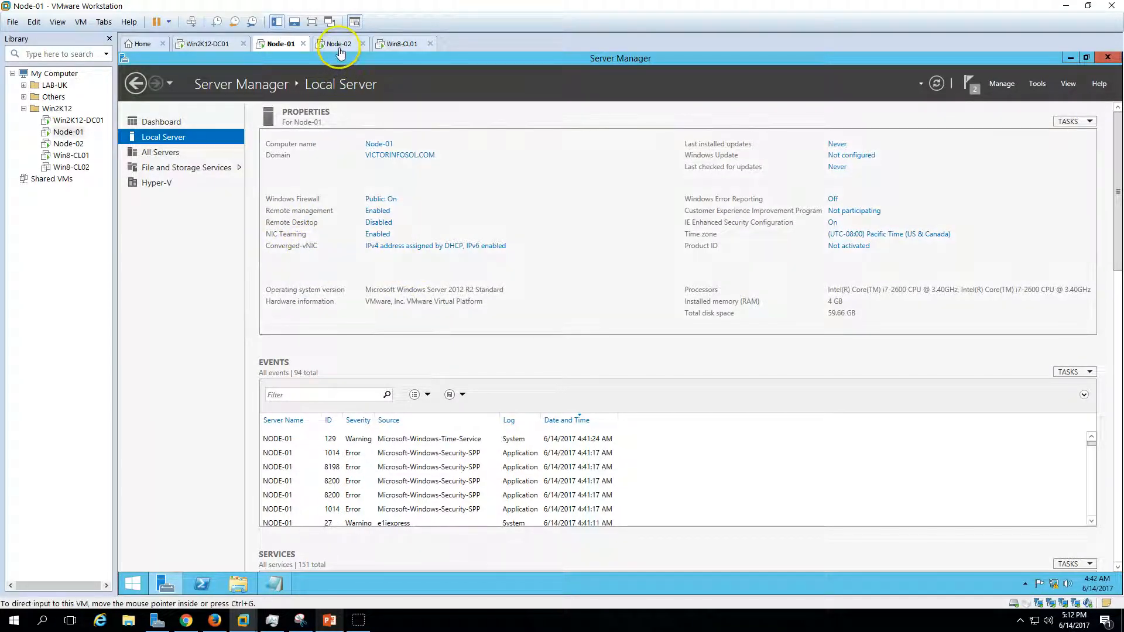
Close NIC Teaming on Node-02 and refresh its Local Server properties
left_click(342, 47)
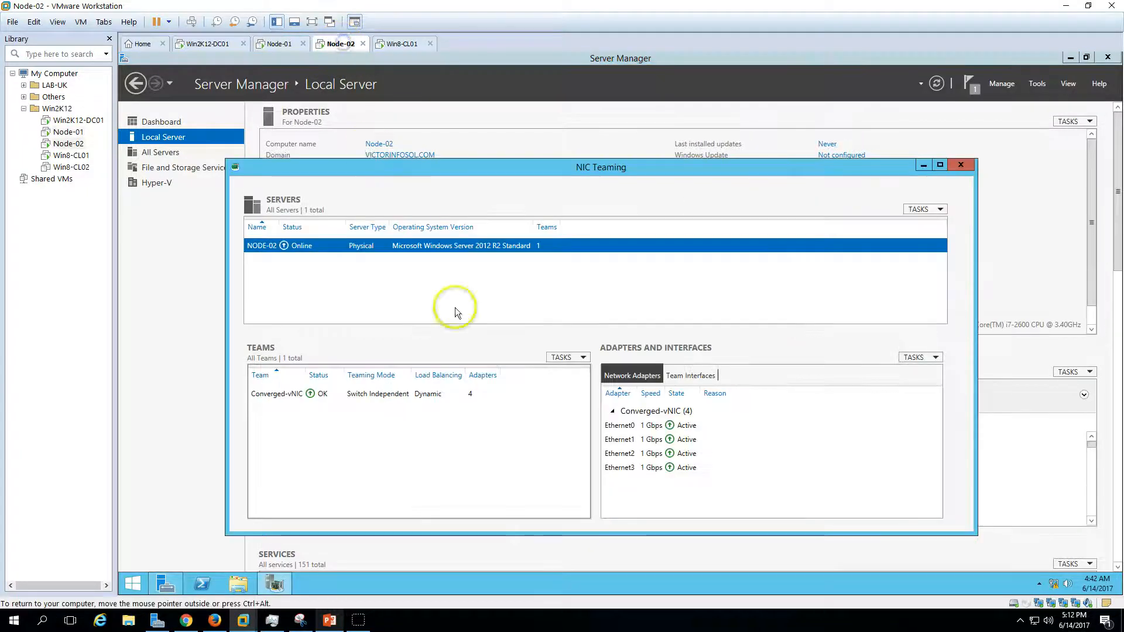
left_click(960, 166)
left_click(934, 85)
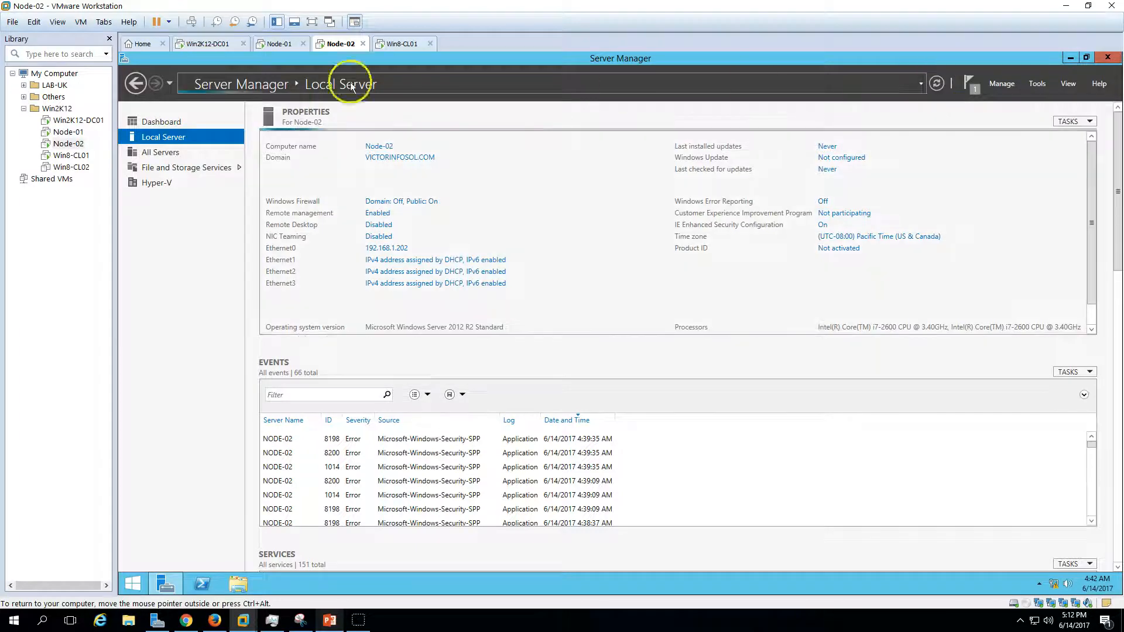
left_click(281, 44)
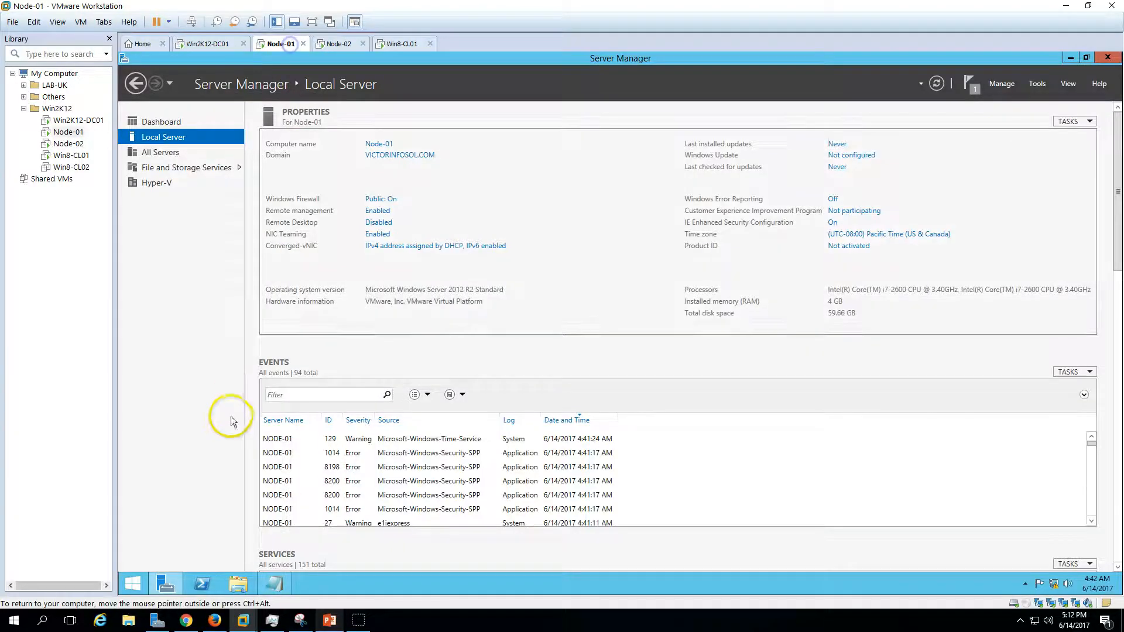
Search 'power' on Node-01 and launch PowerShell ISE as administrator
left_click(155, 584)
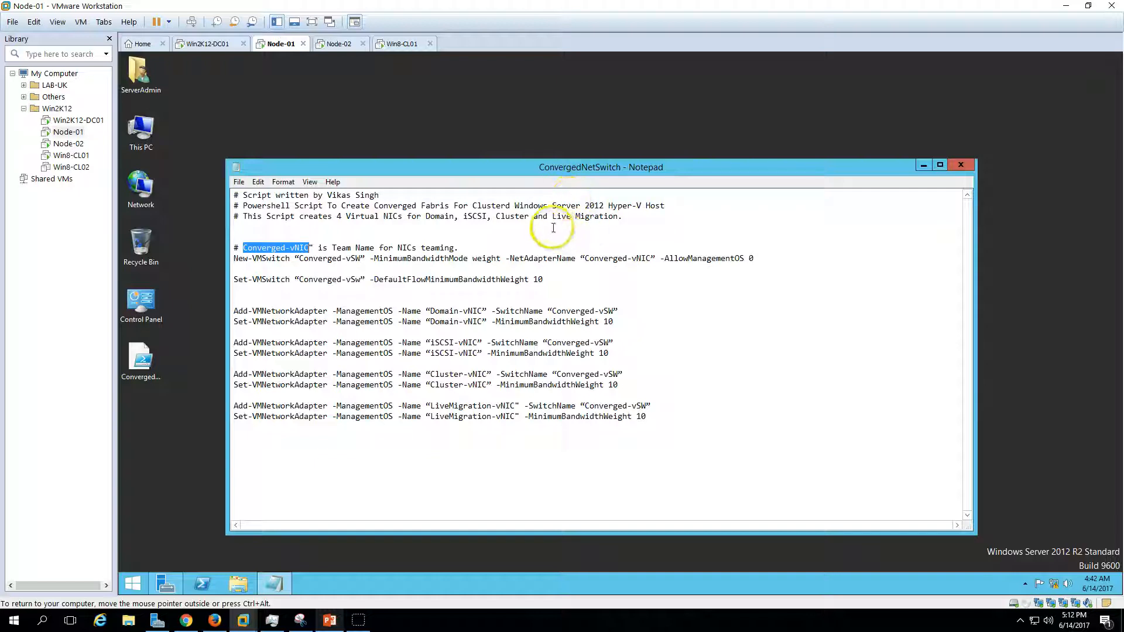
right_click(121, 590)
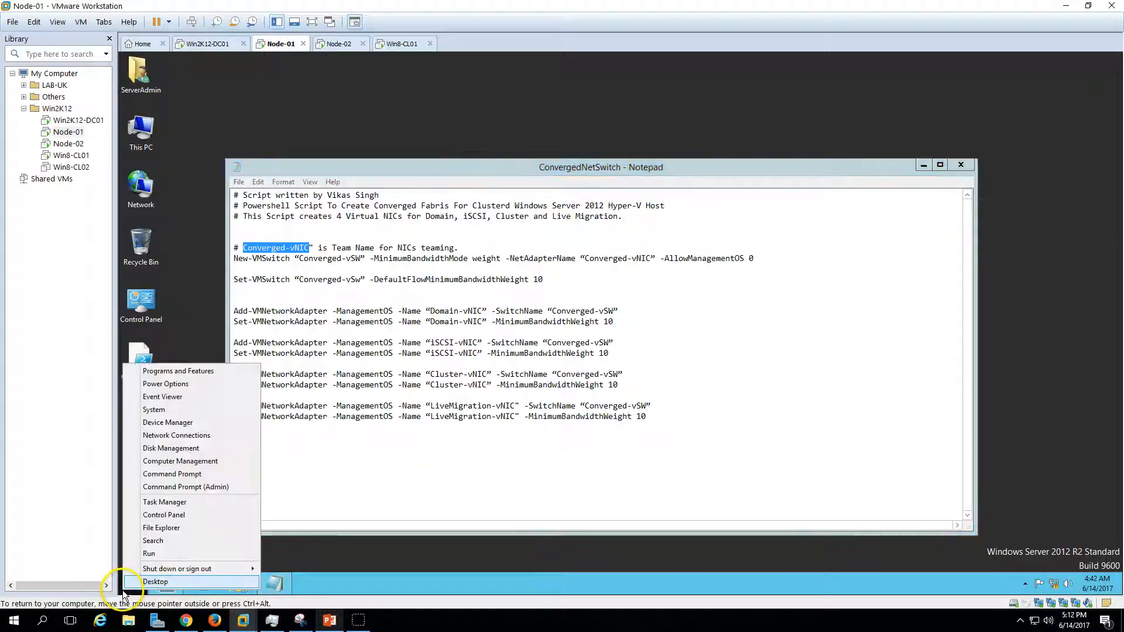
left_click(263, 552)
left_click(142, 588)
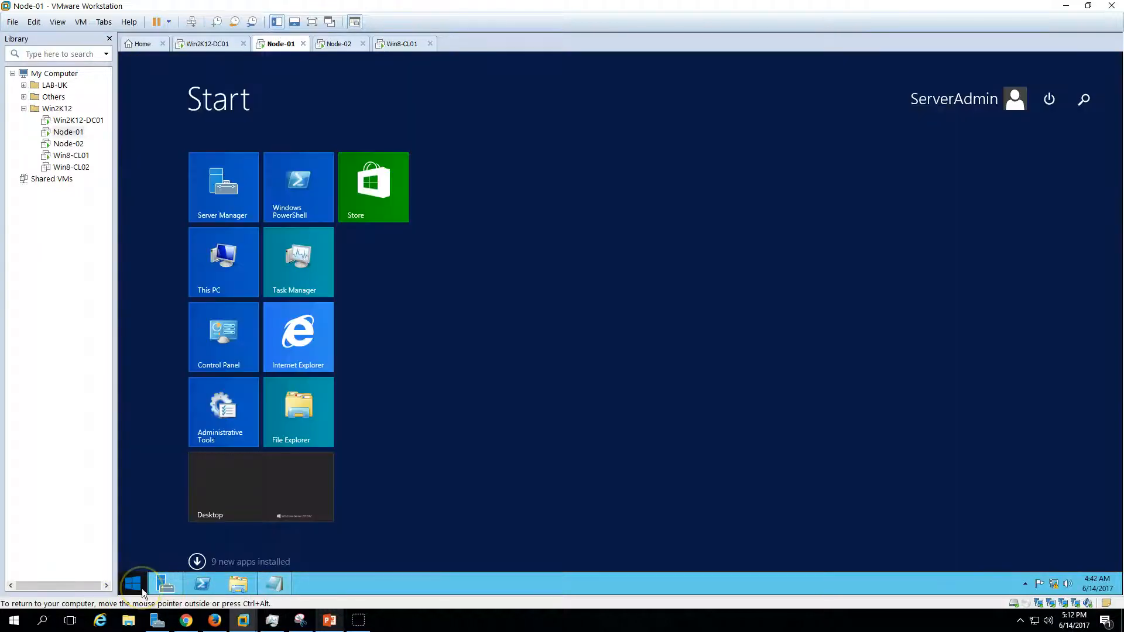
type("powerShell")
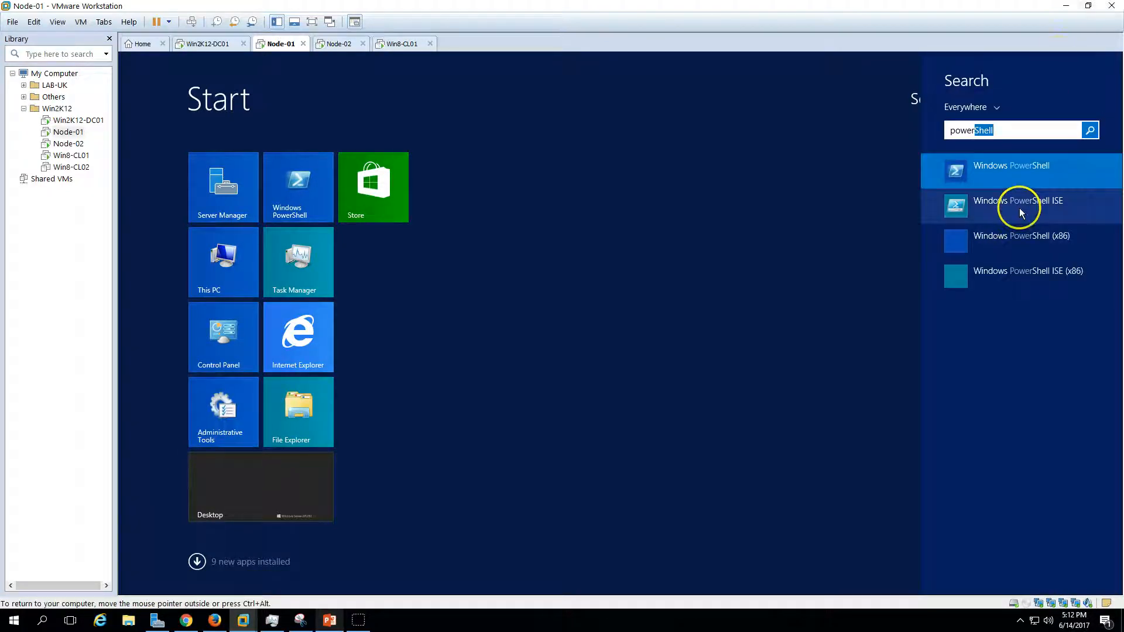
right_click(1016, 208)
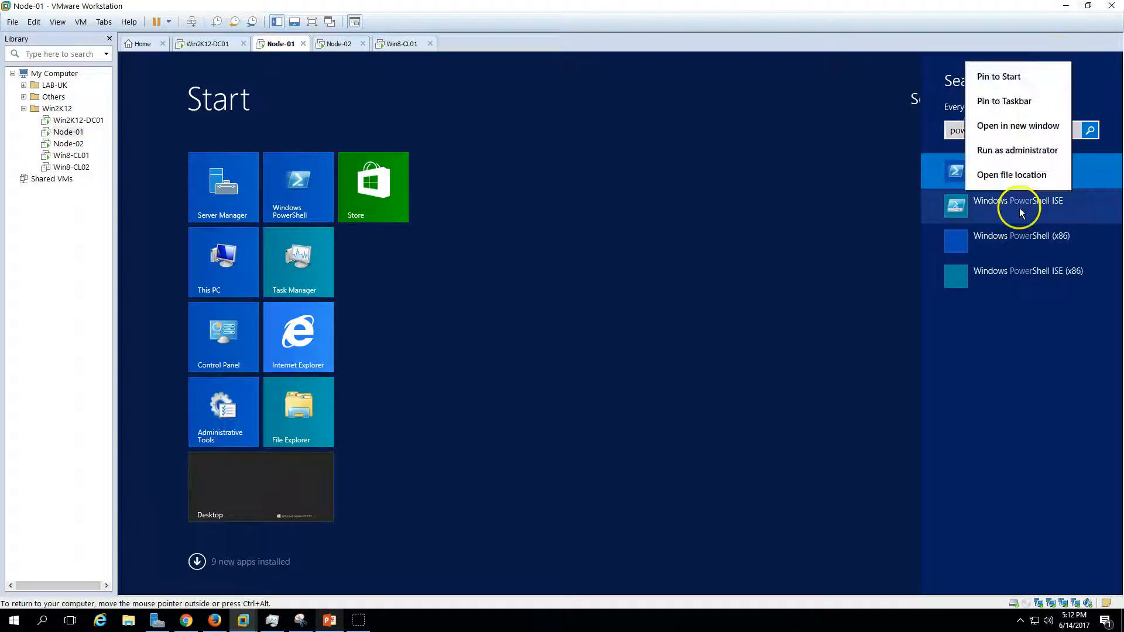
left_click(1017, 161)
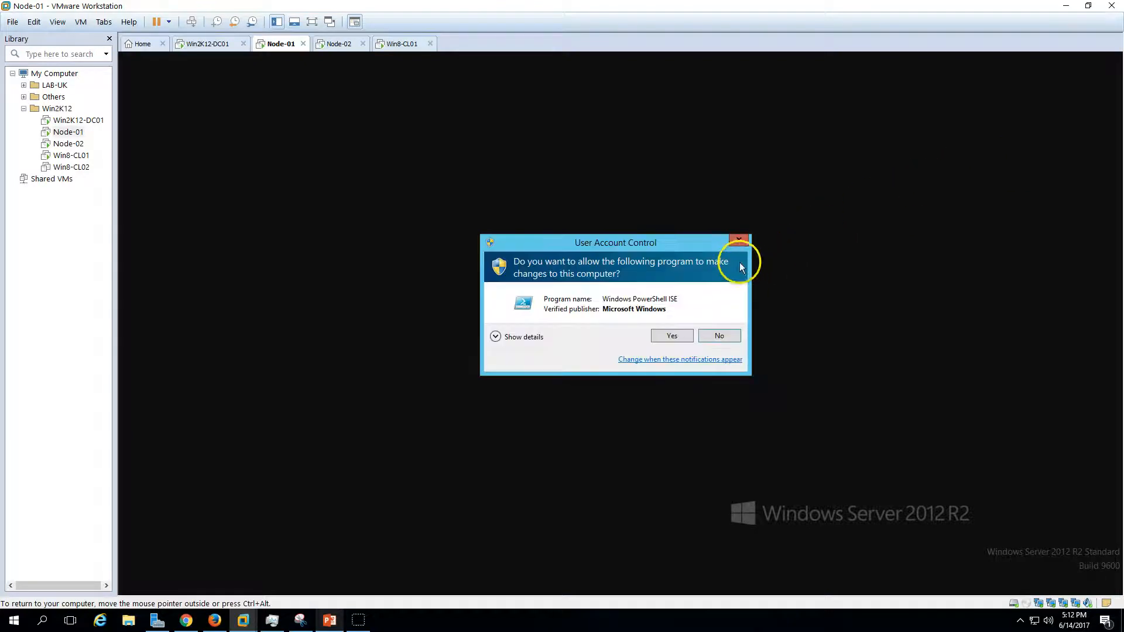
left_click(668, 341)
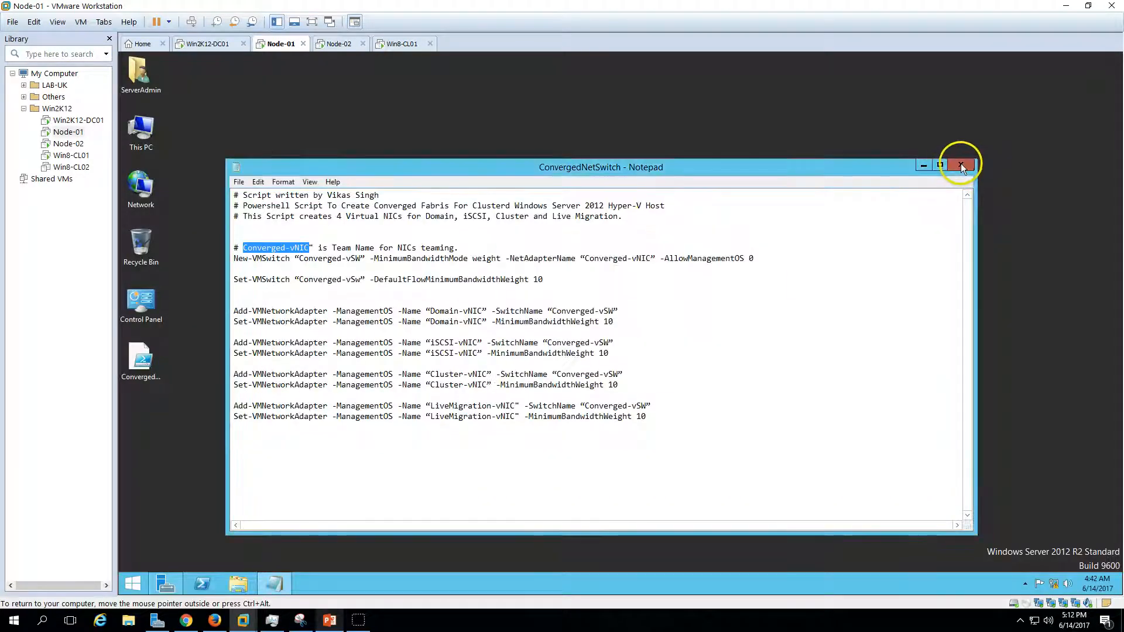
left_click(960, 163)
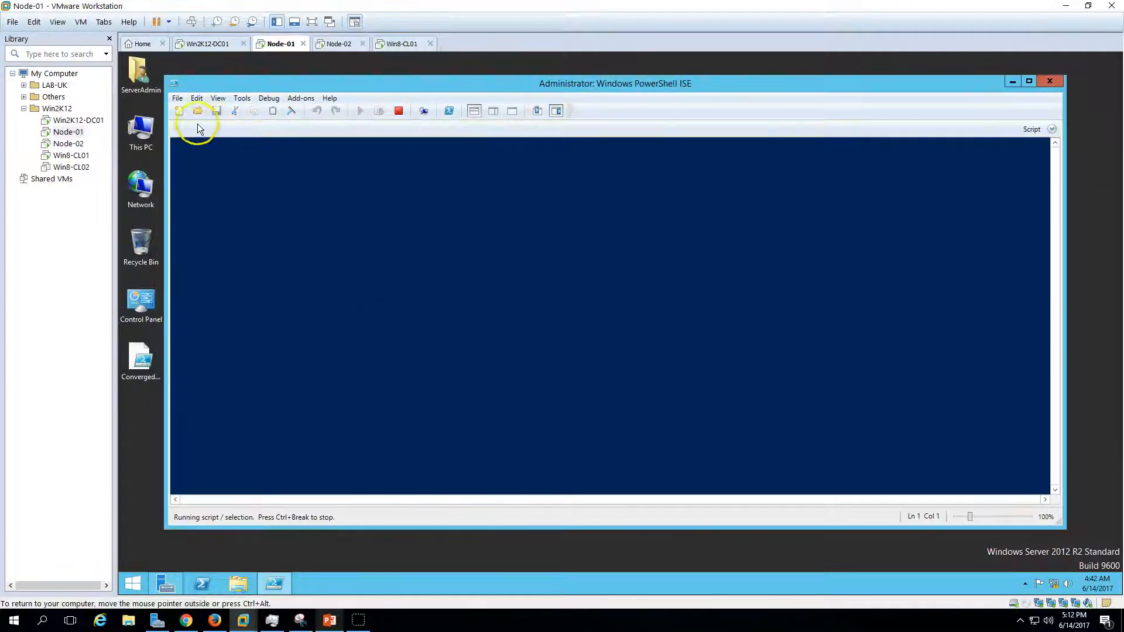
Open Desktop\ConvergedNetSwitch.ps1 in the ISE and run it, then go to Node-02
left_click(198, 113)
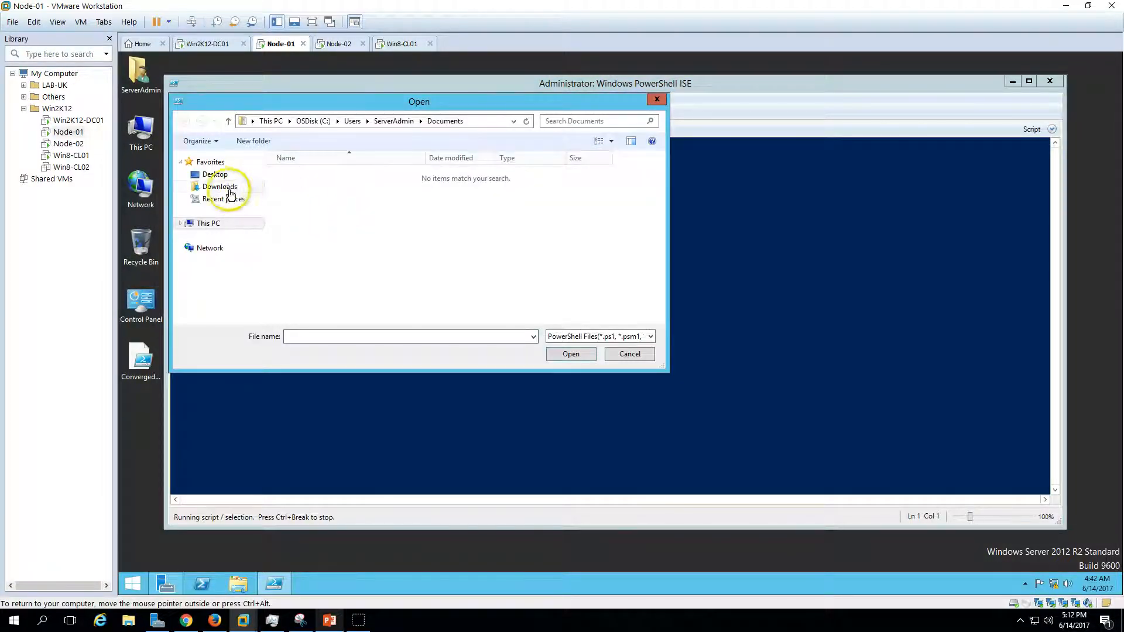
left_click(222, 178)
left_click(345, 234)
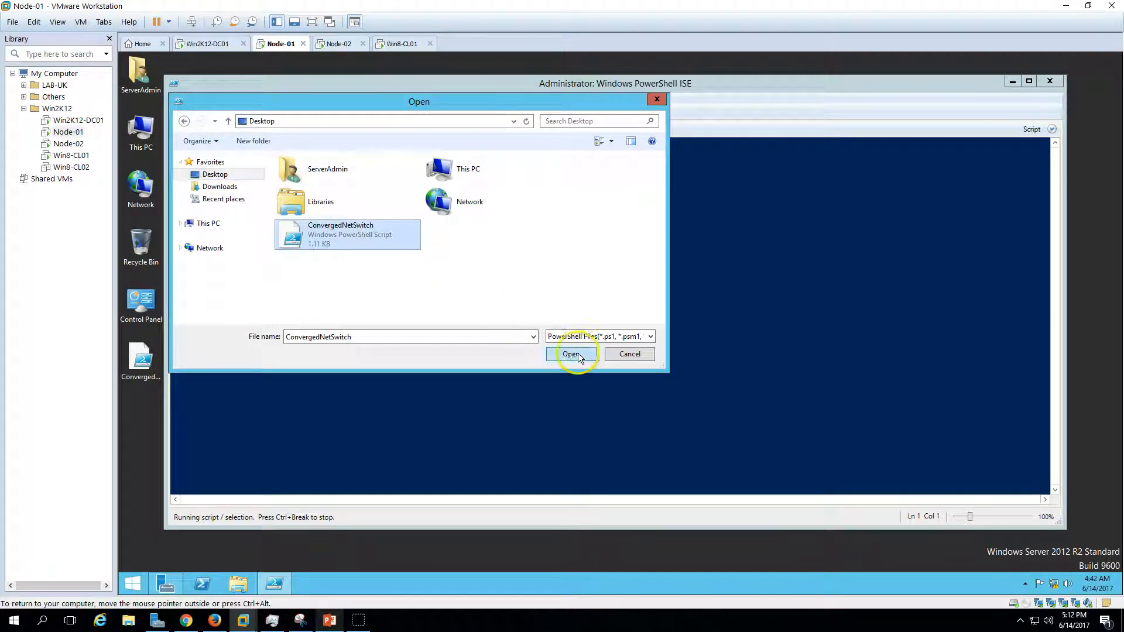
left_click(570, 353)
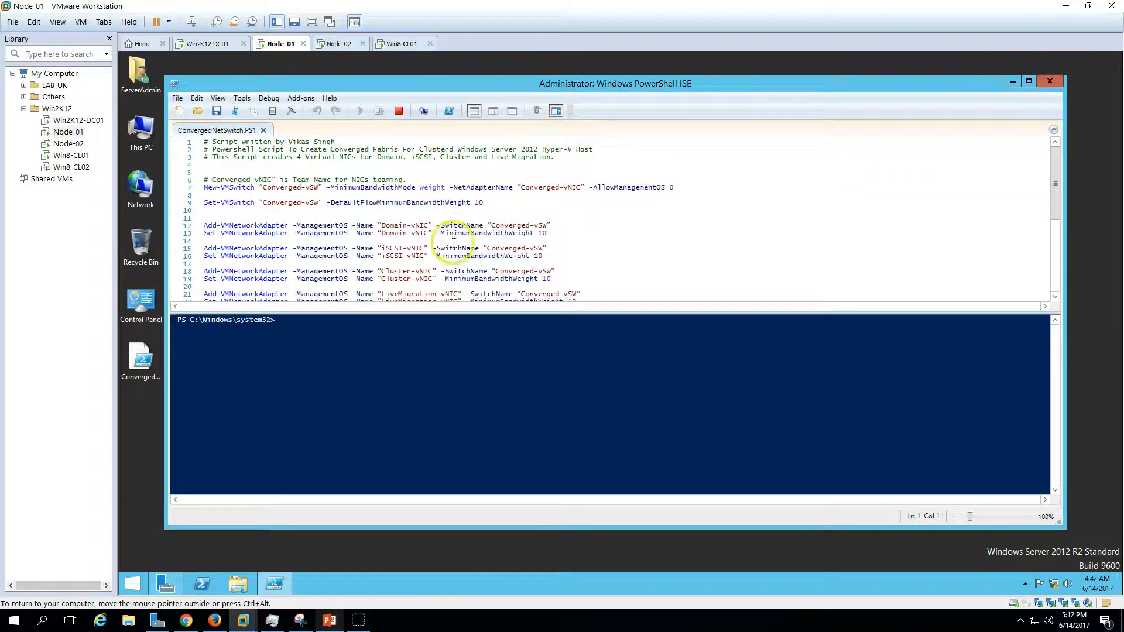
left_click(360, 111)
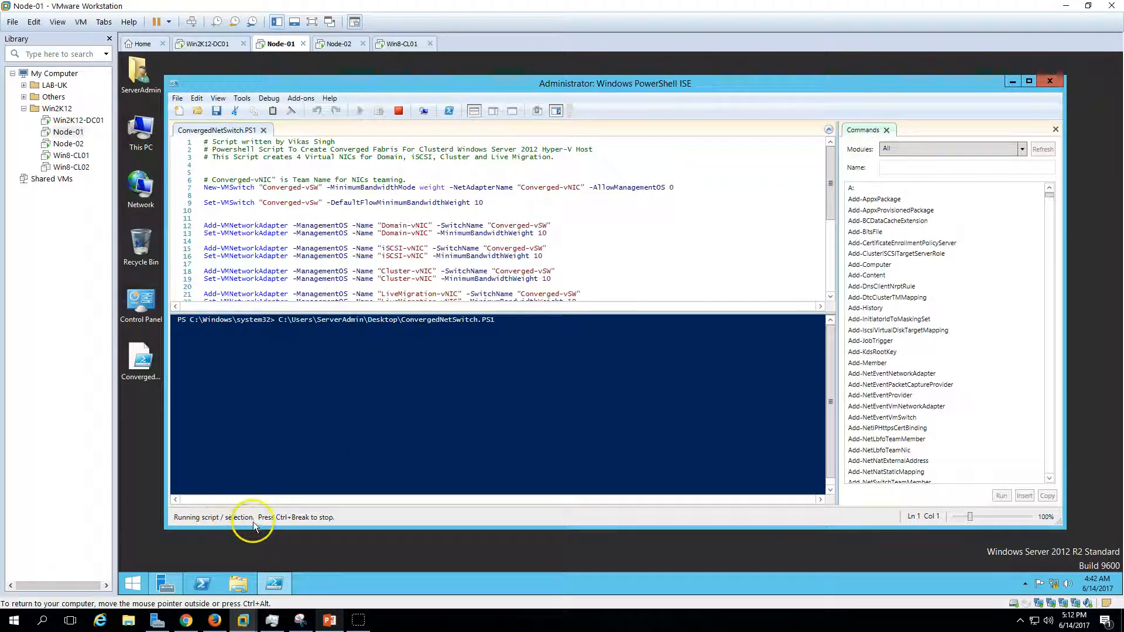
left_click(353, 47)
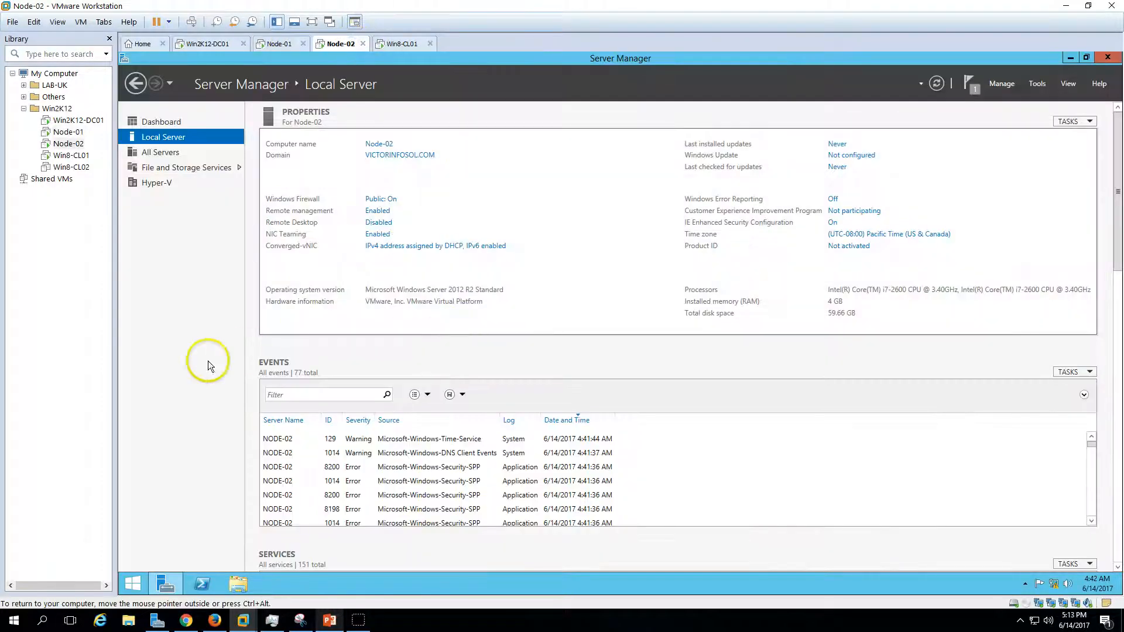
On Node-02, search 'power' and launch PowerShell ISE as administrator
left_click(177, 582)
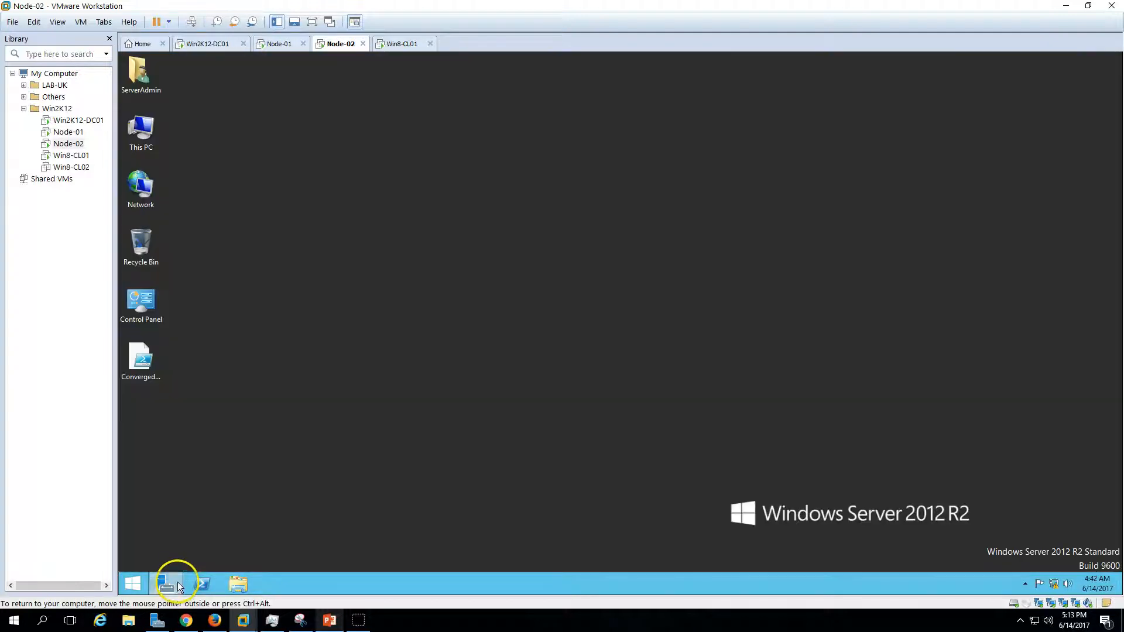
left_click(135, 585)
type("powerShell")
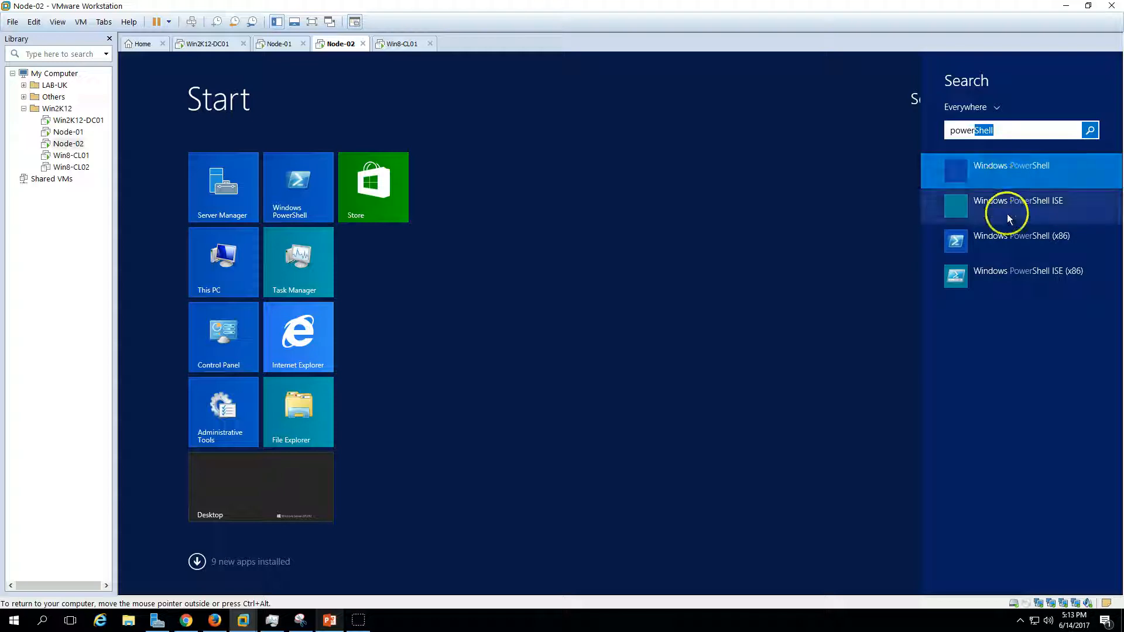
right_click(1003, 215)
left_click(1029, 153)
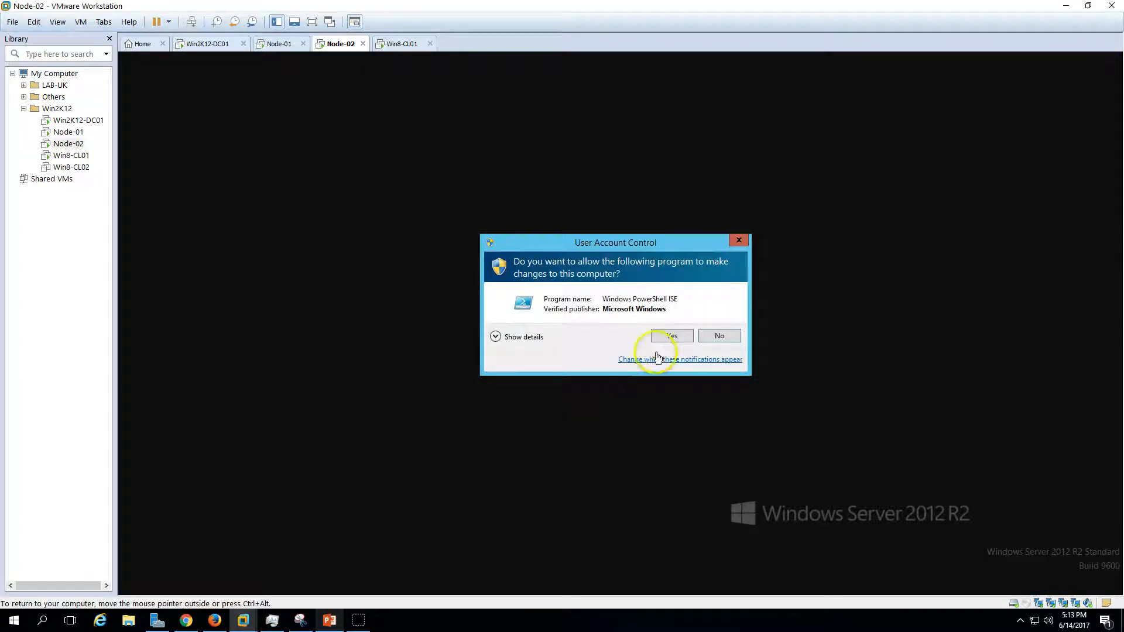
left_click(668, 339)
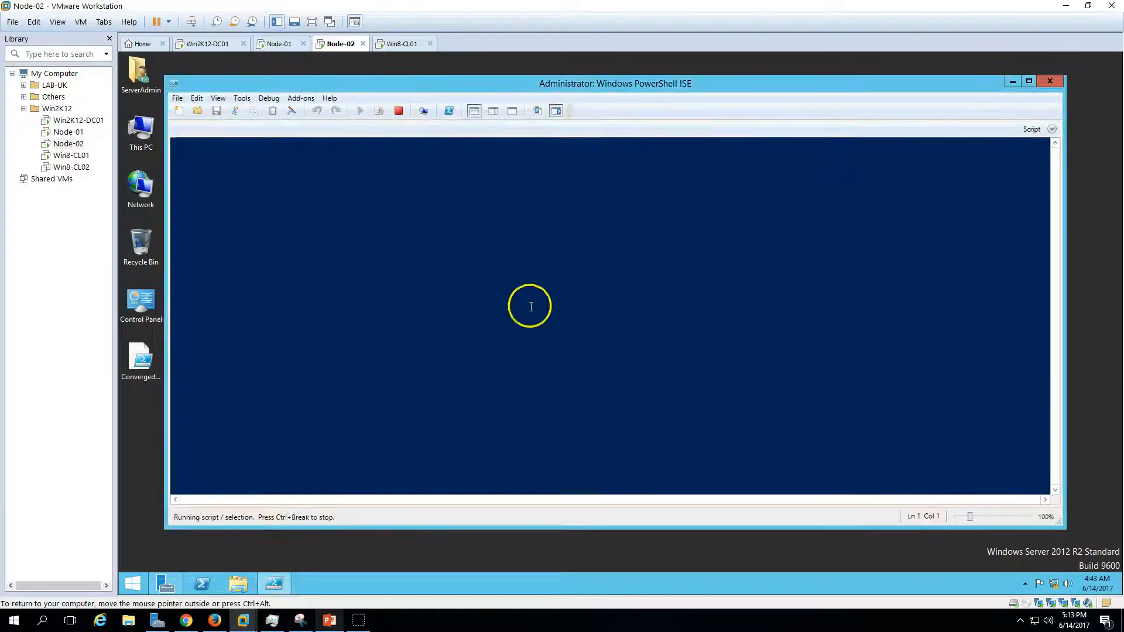
Open and run ConvergedNetSwitch.ps1 on Node-02, then close PowerShell ISE on Node-01
left_click(195, 110)
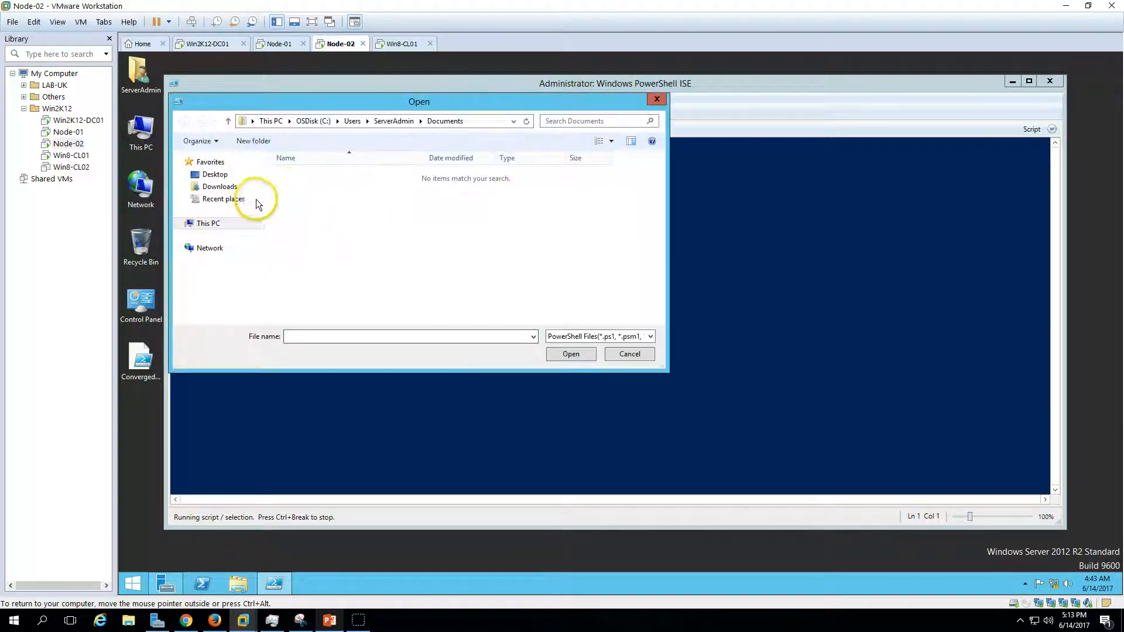
left_click(214, 174)
left_click(335, 234)
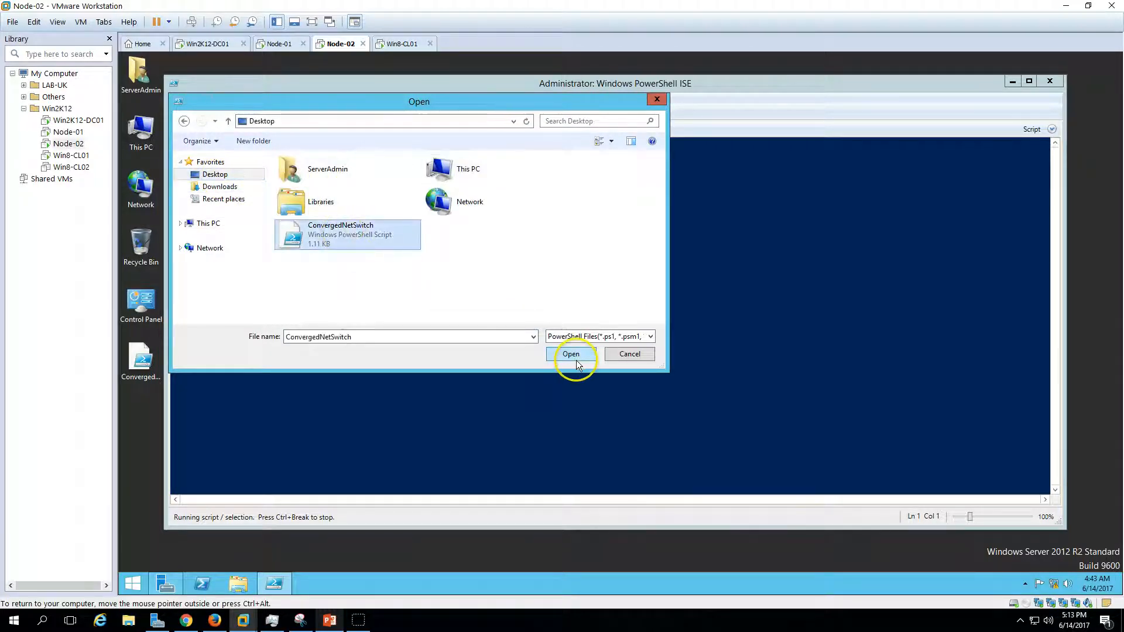
left_click(573, 355)
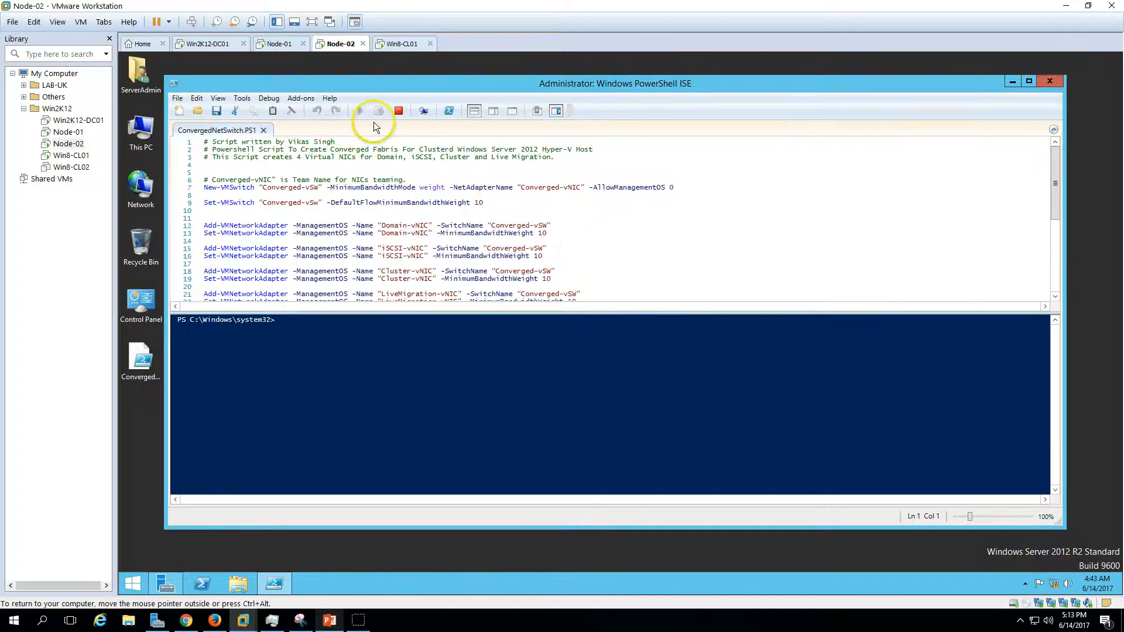
left_click(363, 114)
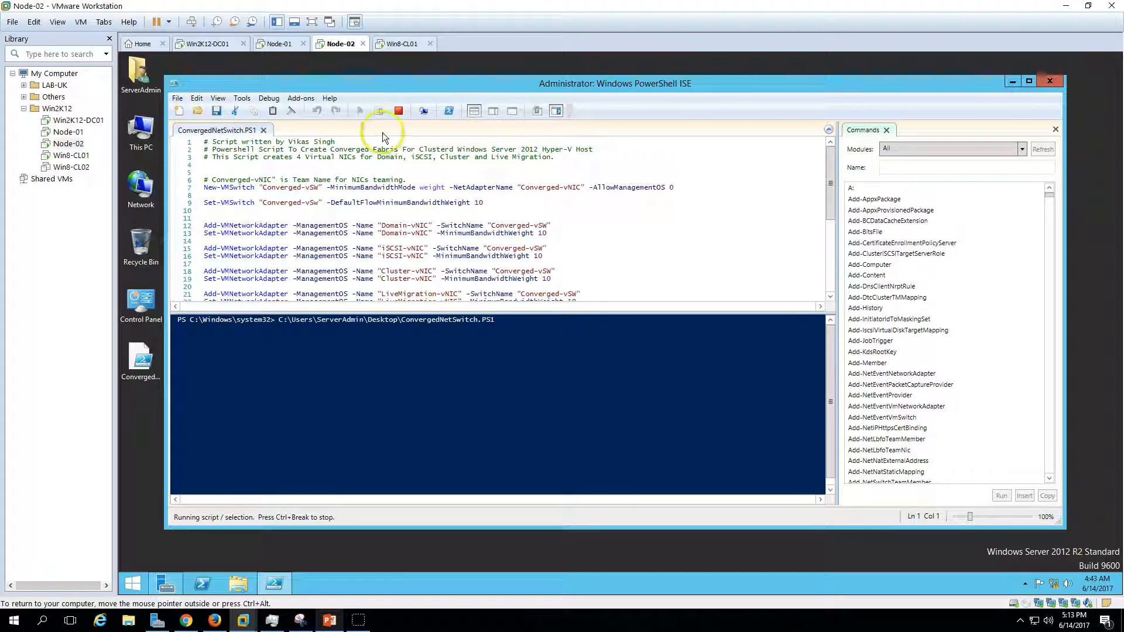
left_click(280, 44)
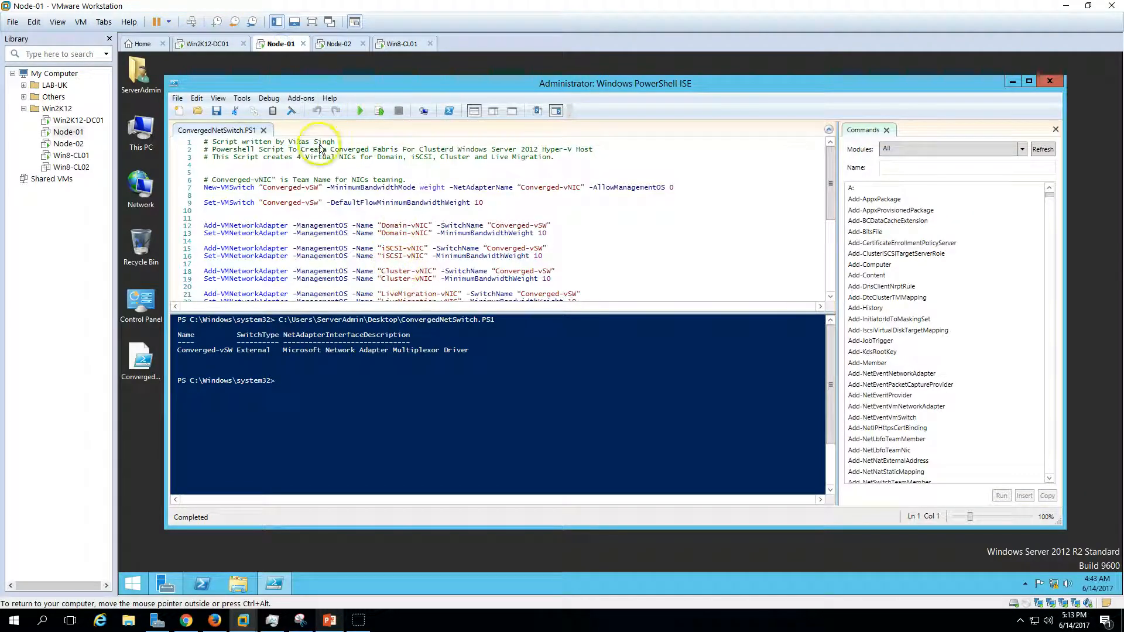
left_click(331, 385)
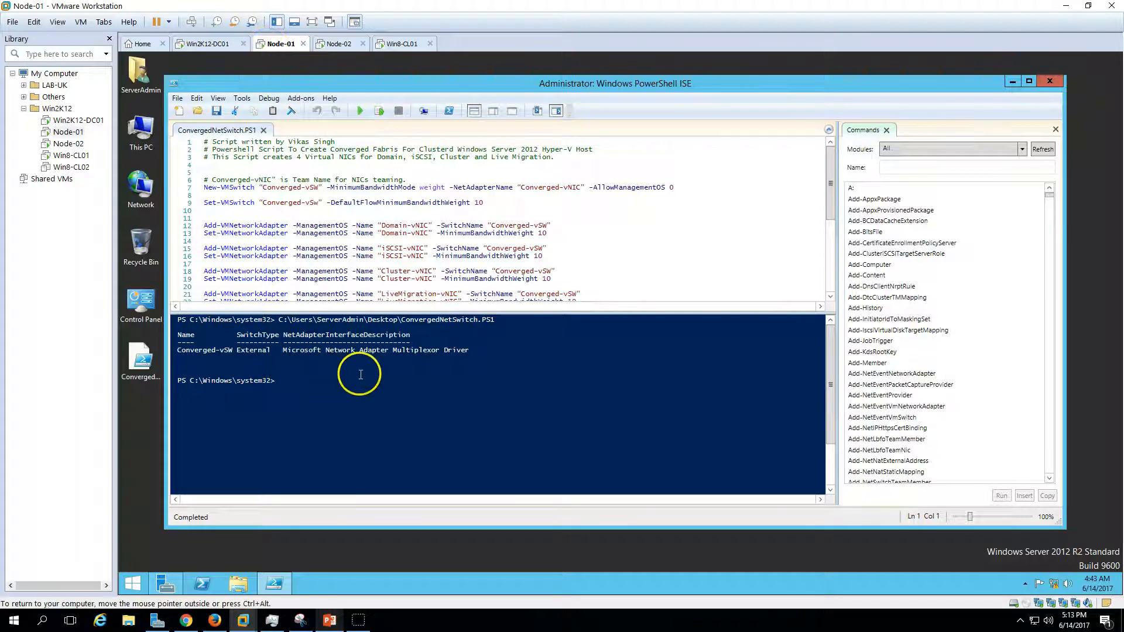
left_click(1051, 81)
Open Node-01's adapter settings from Network and Sharing Center in a maximized Details view
right_click(1055, 584)
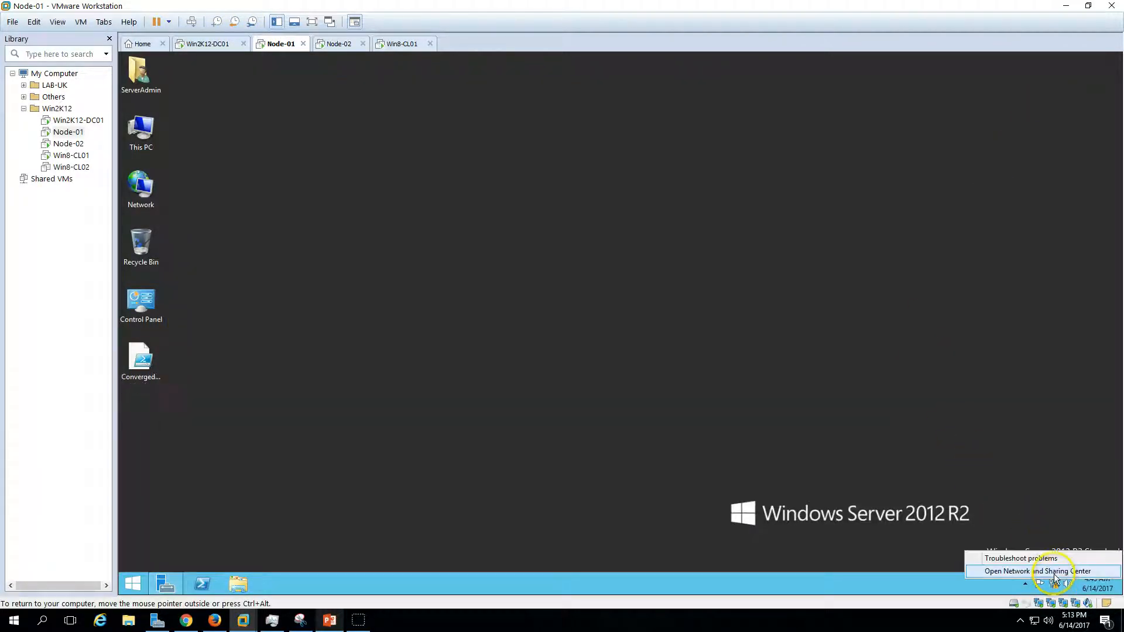
left_click(1053, 571)
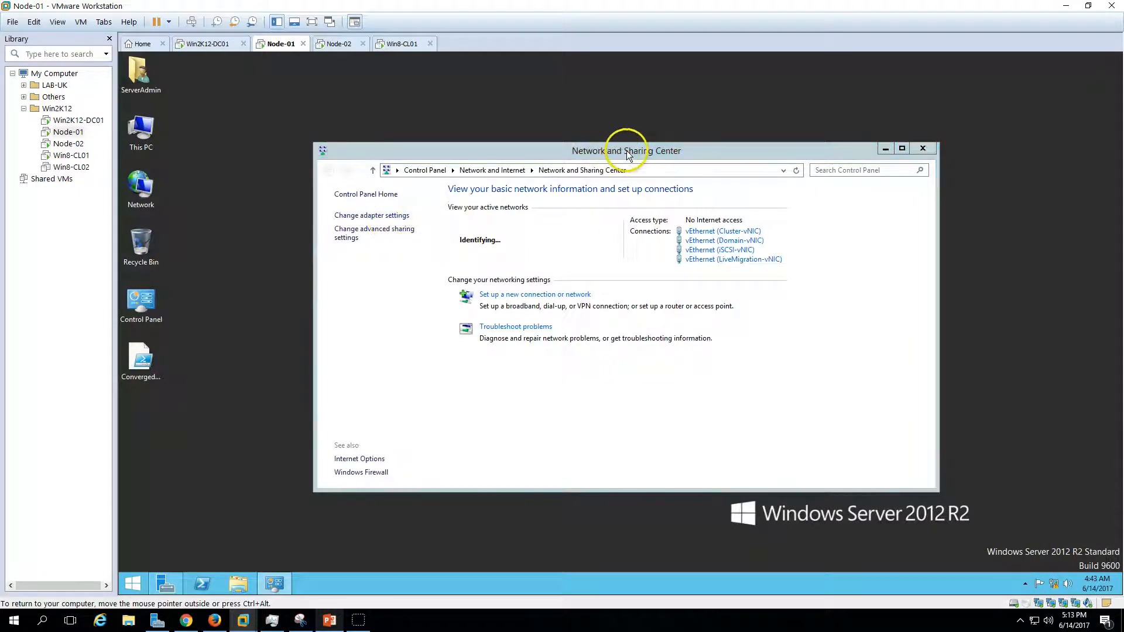
left_click(922, 149)
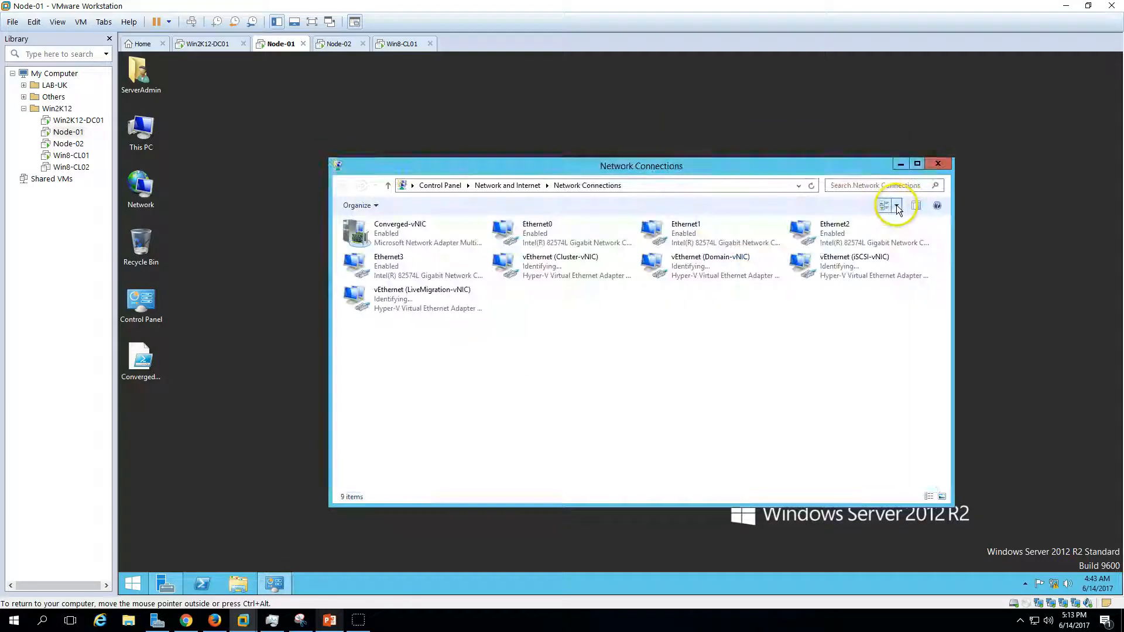
left_click(897, 208)
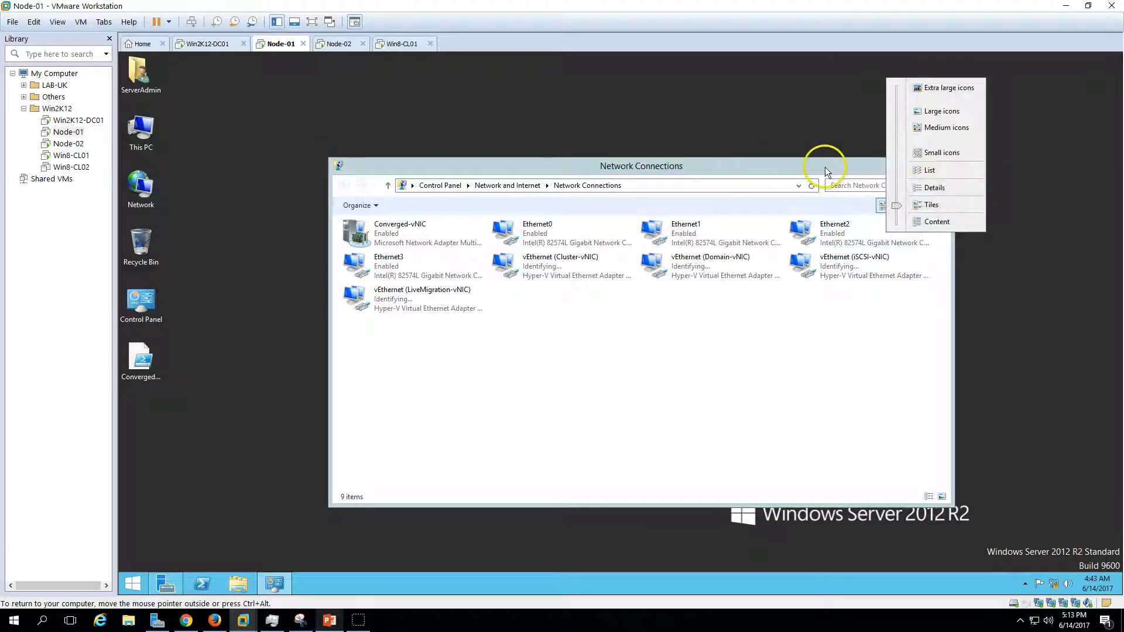
left_click(930, 187)
double_click(835, 166)
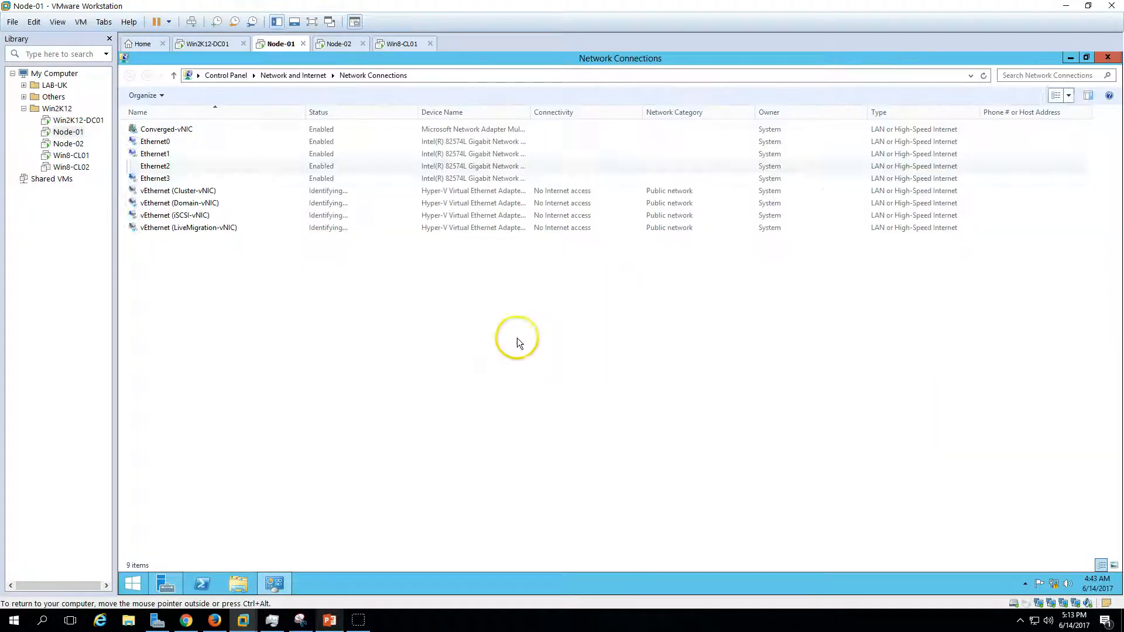
left_click(215, 194)
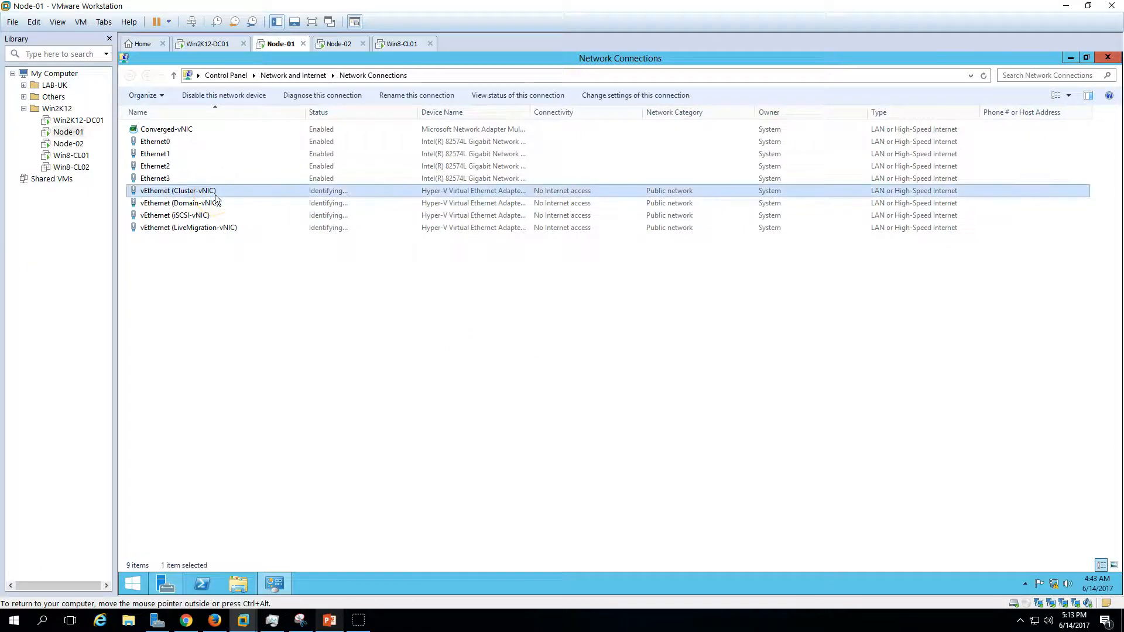
left_click(330, 620)
Show the IP Address Configuration slide, then return to Node-01 and select Domain-vNIC
left_click(1017, 603)
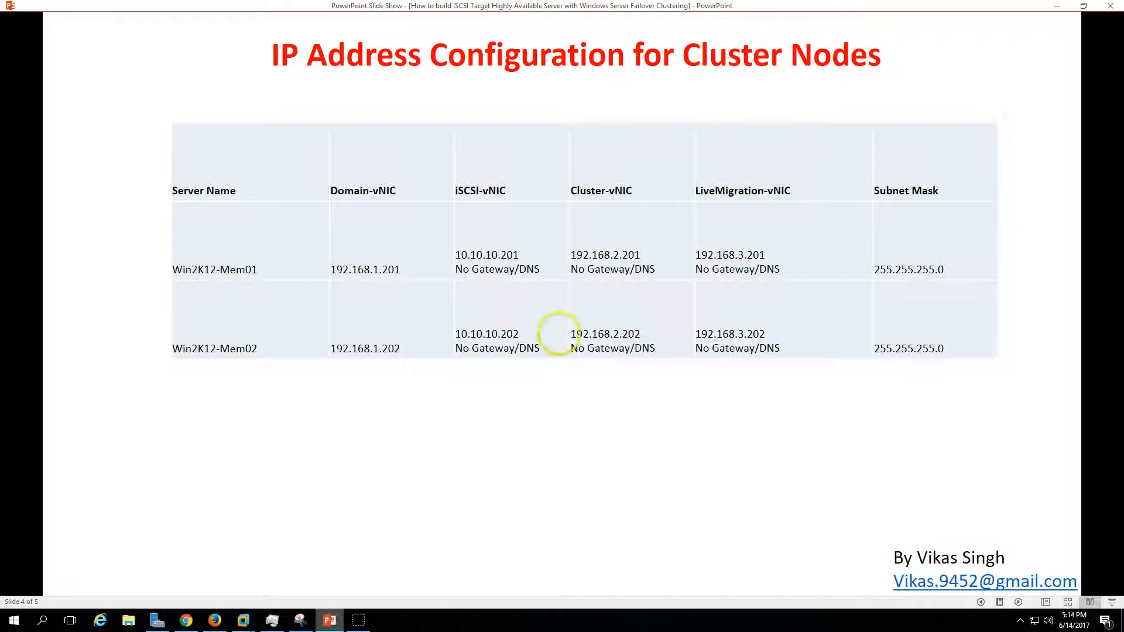
left_click(332, 624)
left_click(332, 625)
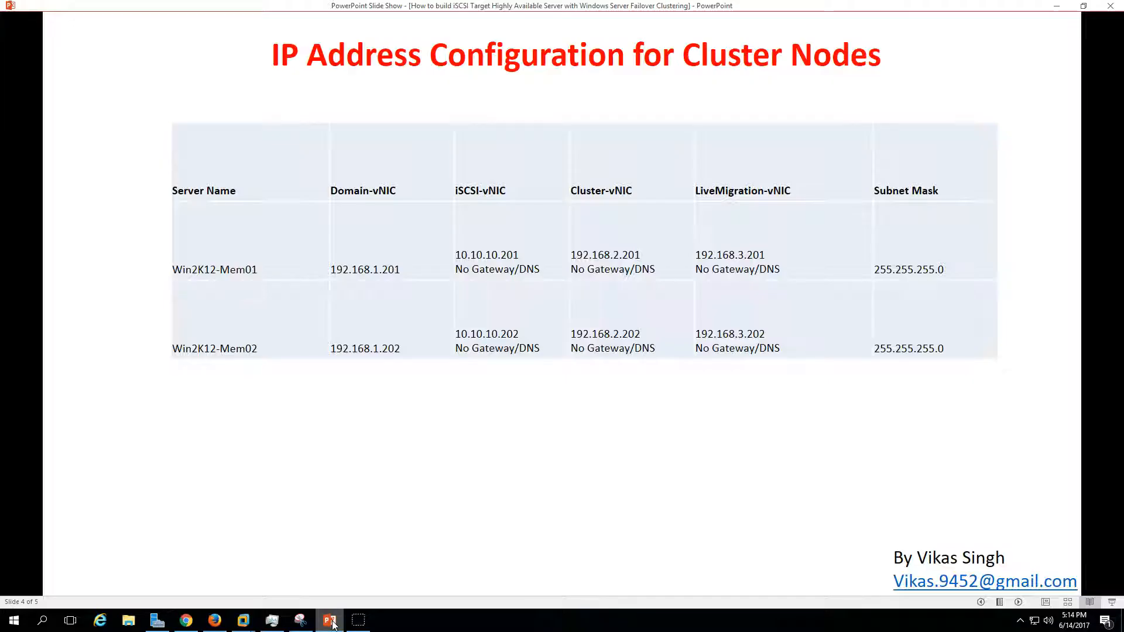
left_click(332, 624)
left_click(221, 205)
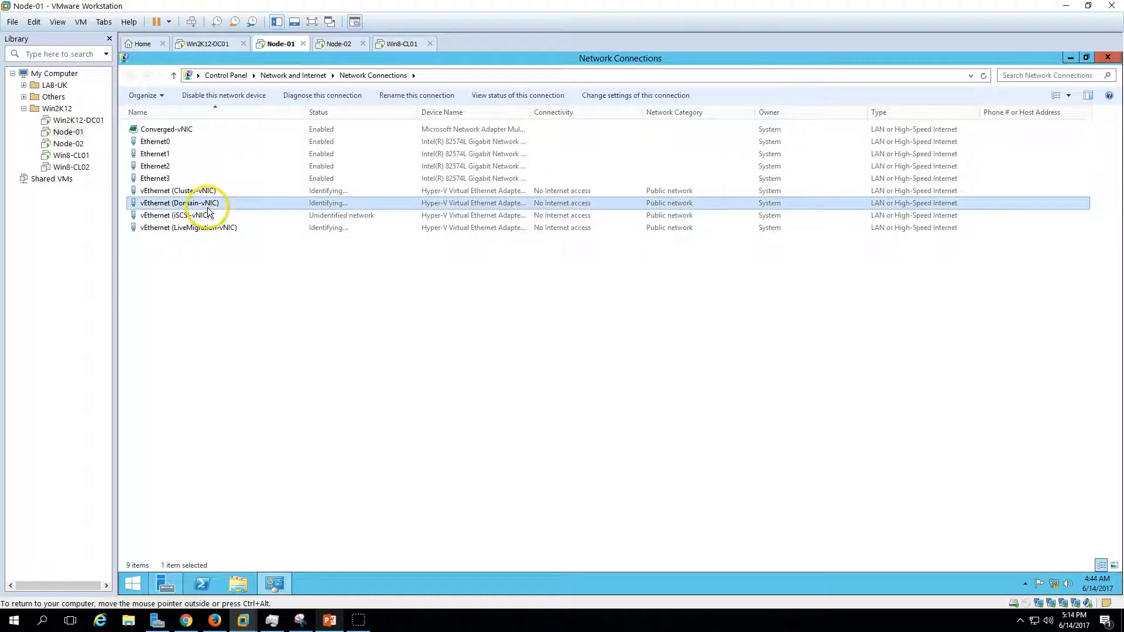
Open the Domain-vNIC adapter properties and turn off IPv6
key("Return")
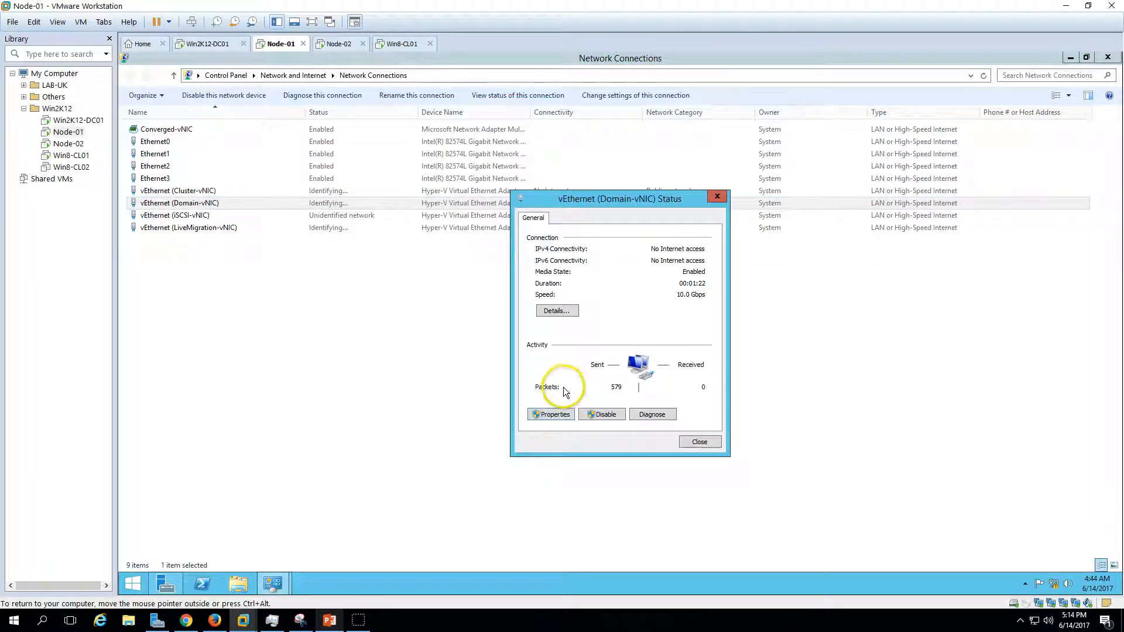
left_click(550, 413)
scroll(547, 360, "down", 2)
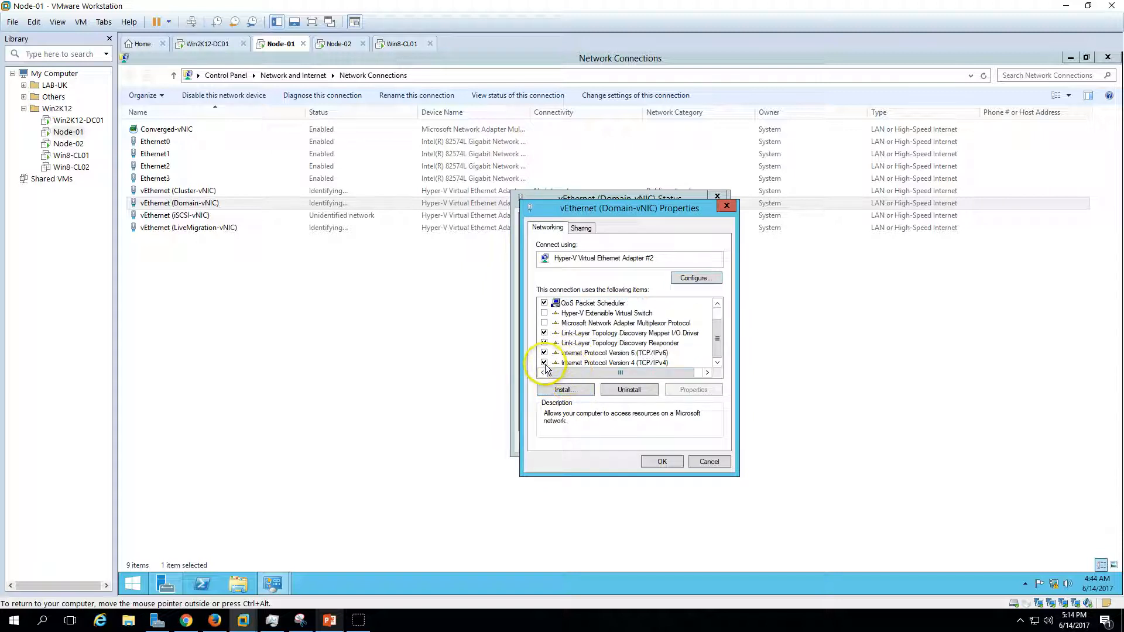
left_click(545, 363)
left_click(544, 352)
left_click(544, 363)
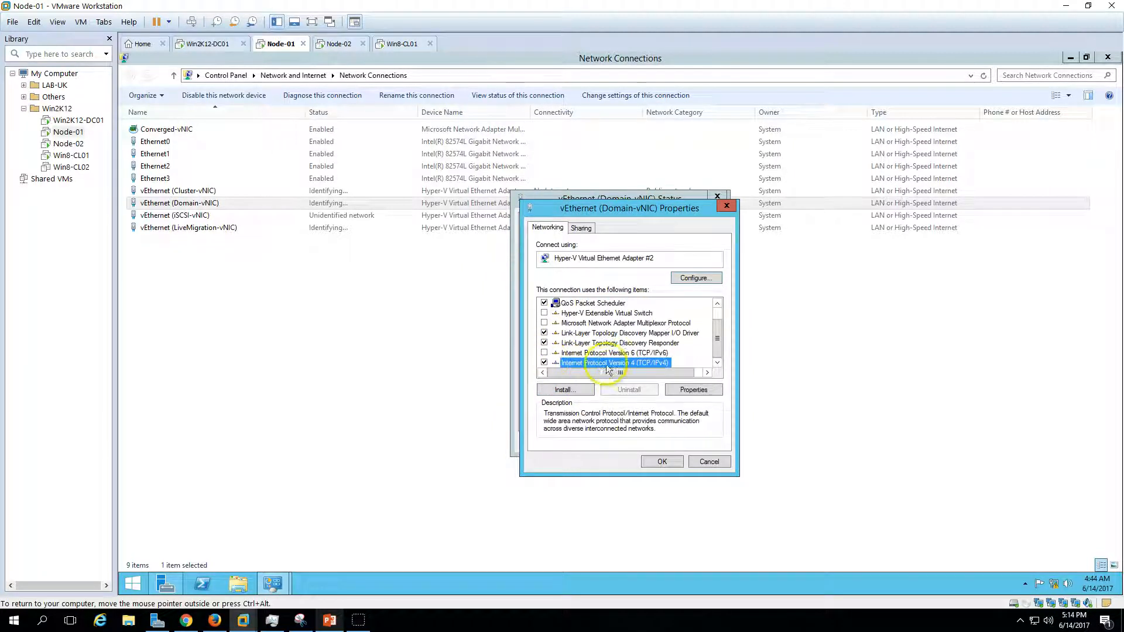
Set Domain-vNIC IPv4 to 192.168.1.201, mask 255.255.255.0, DNS 192.168.1.254
left_click(696, 390)
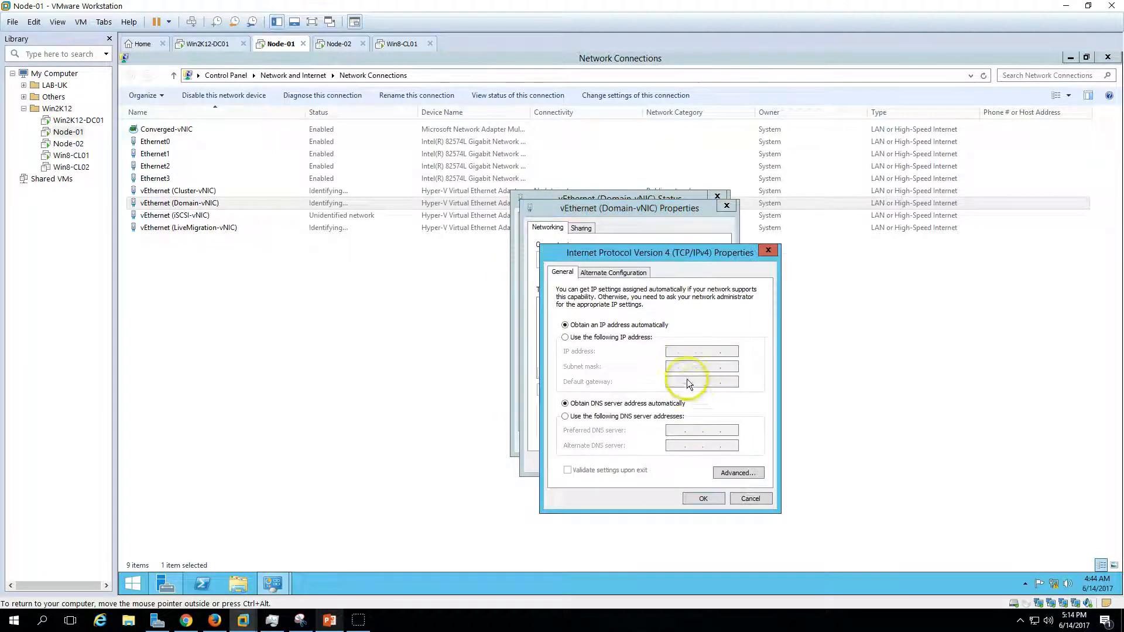
left_click(630, 338)
left_click(673, 352)
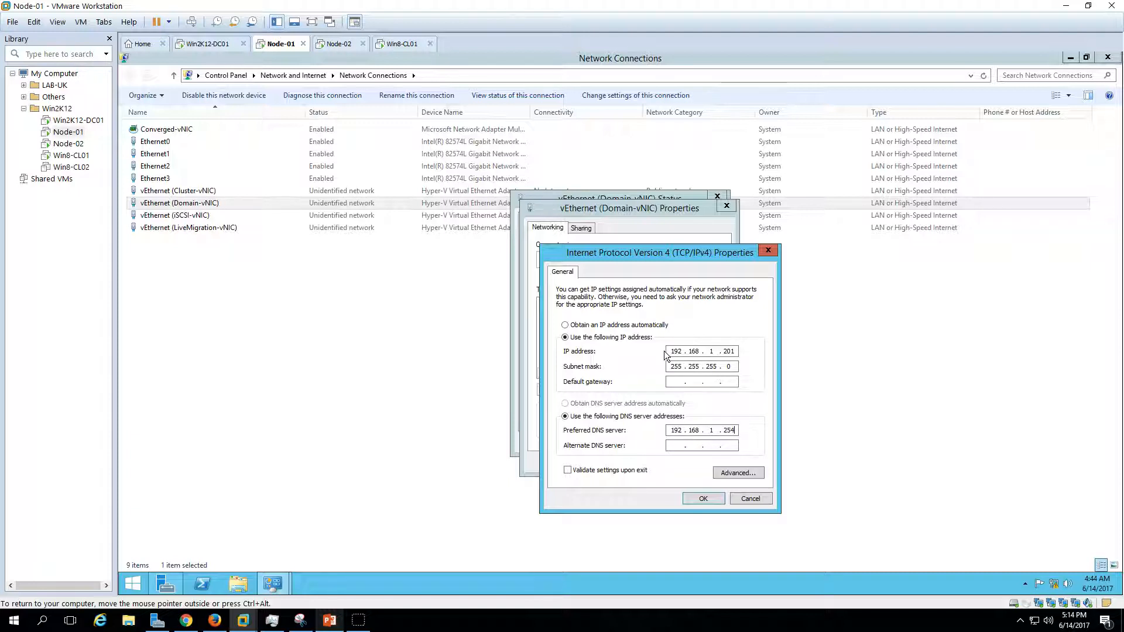
left_click(706, 498)
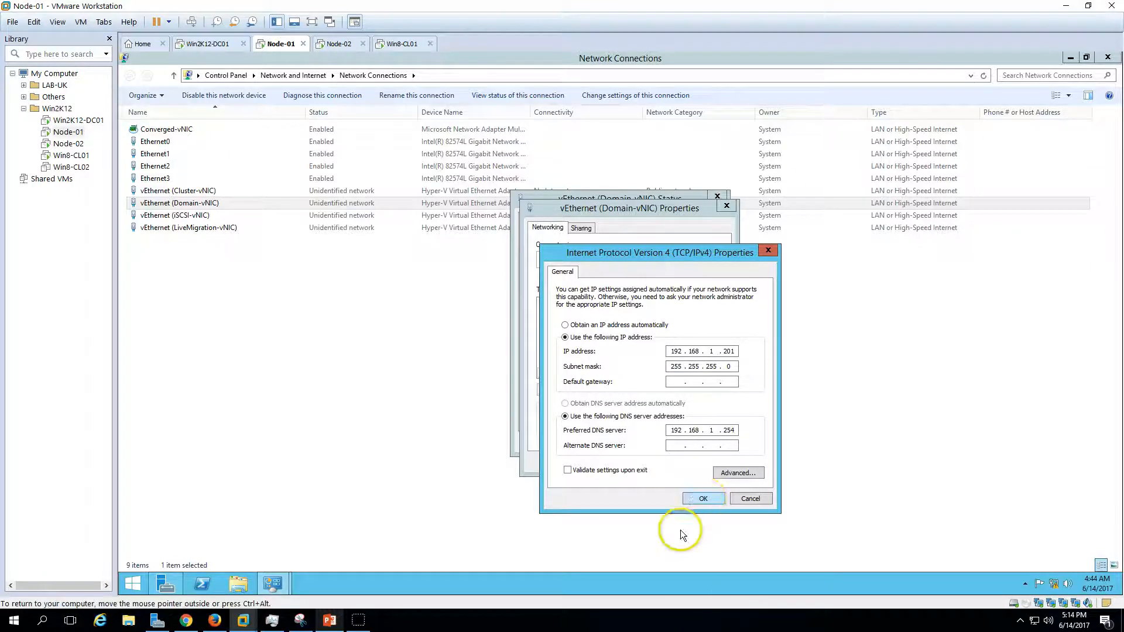
left_click(661, 461)
left_click(697, 443)
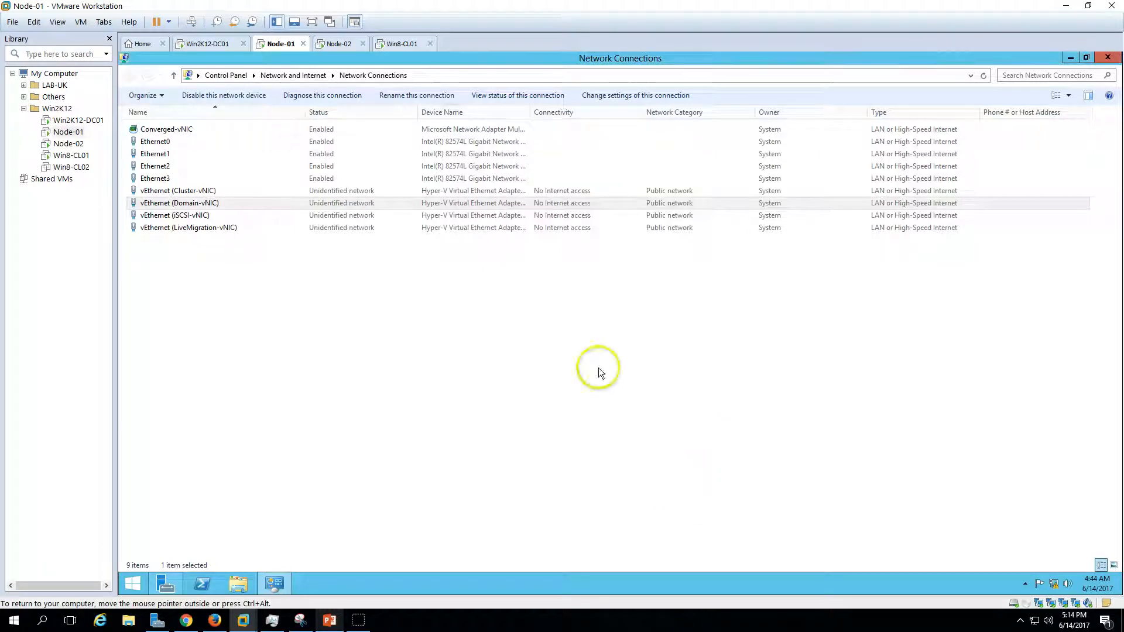
Give the iSCSI-vNIC adapter a manually set static IPv4 address
double_click(204, 217)
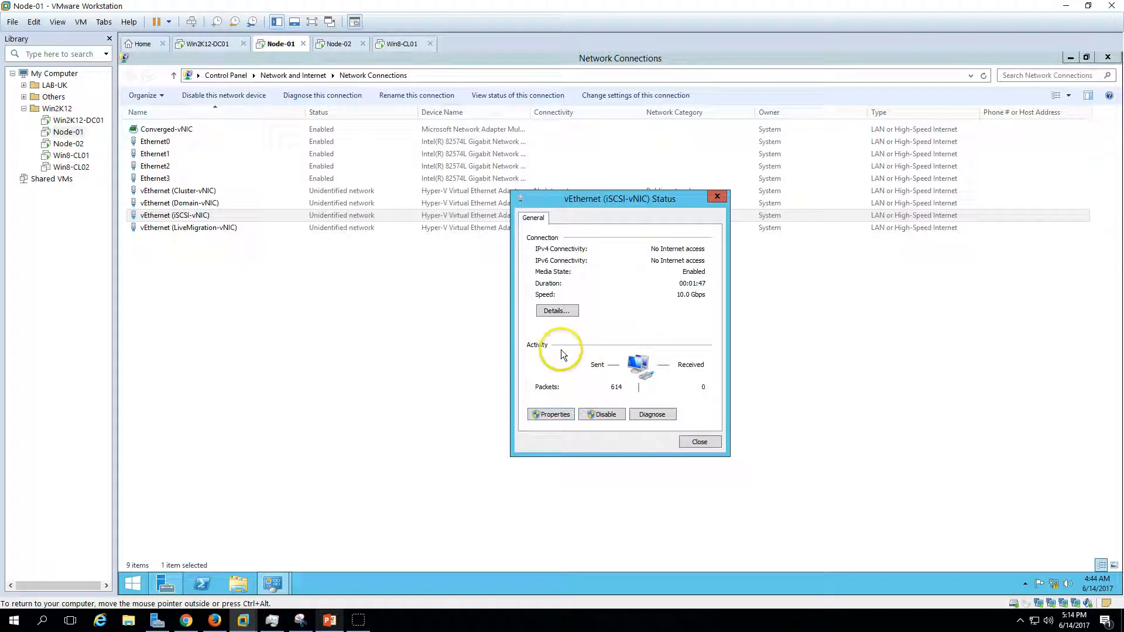
scroll(568, 357, "down", 1)
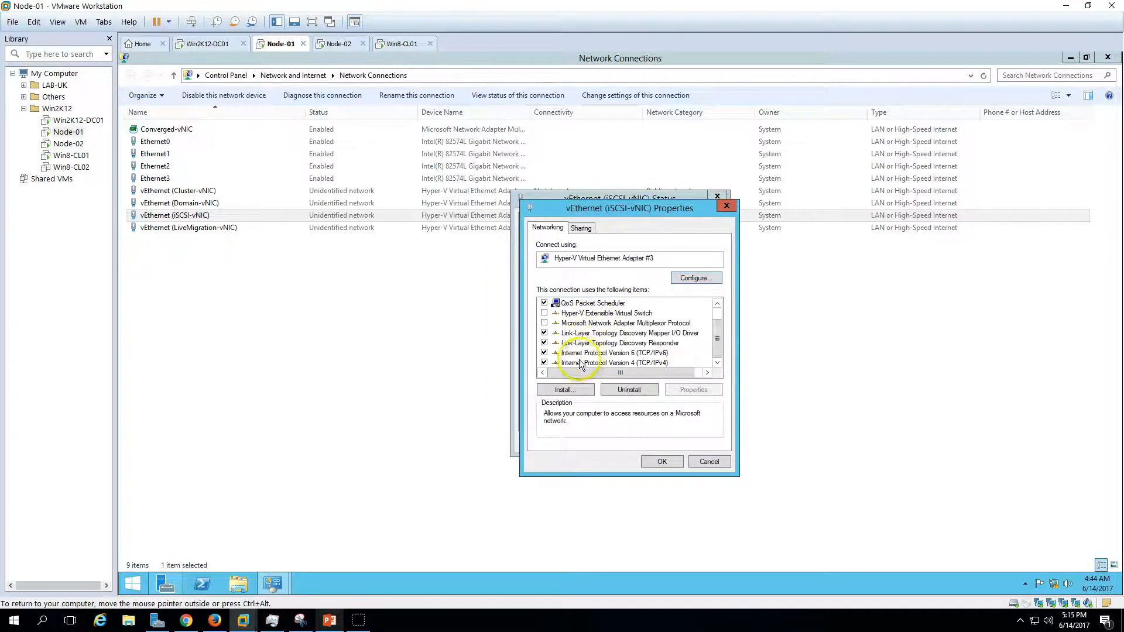
left_click(580, 363)
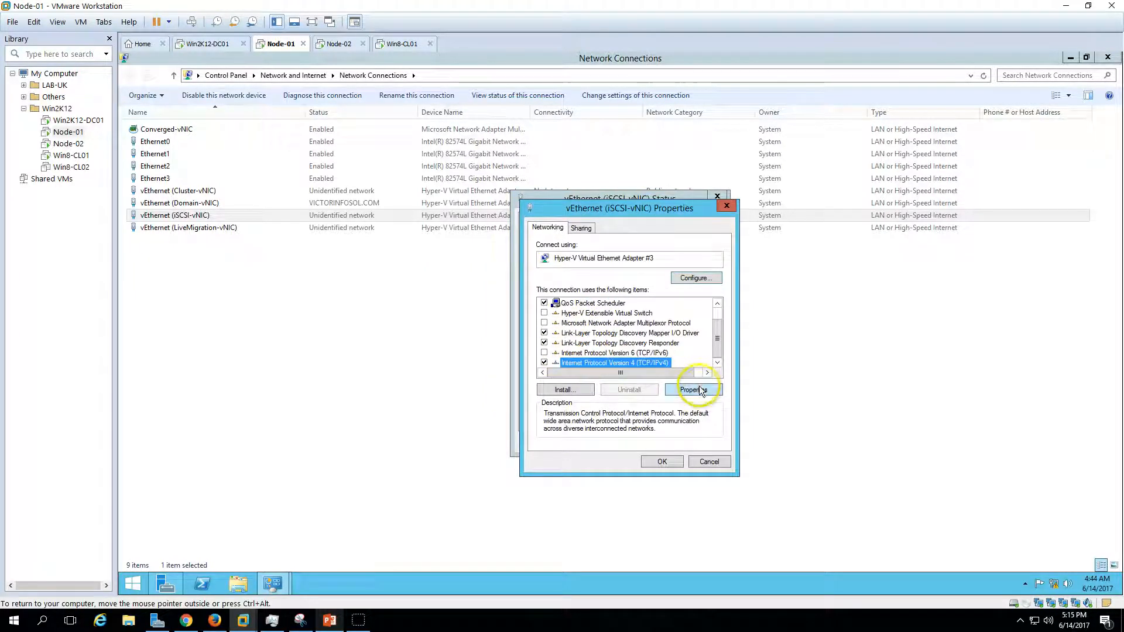
left_click(693, 390)
left_click(603, 337)
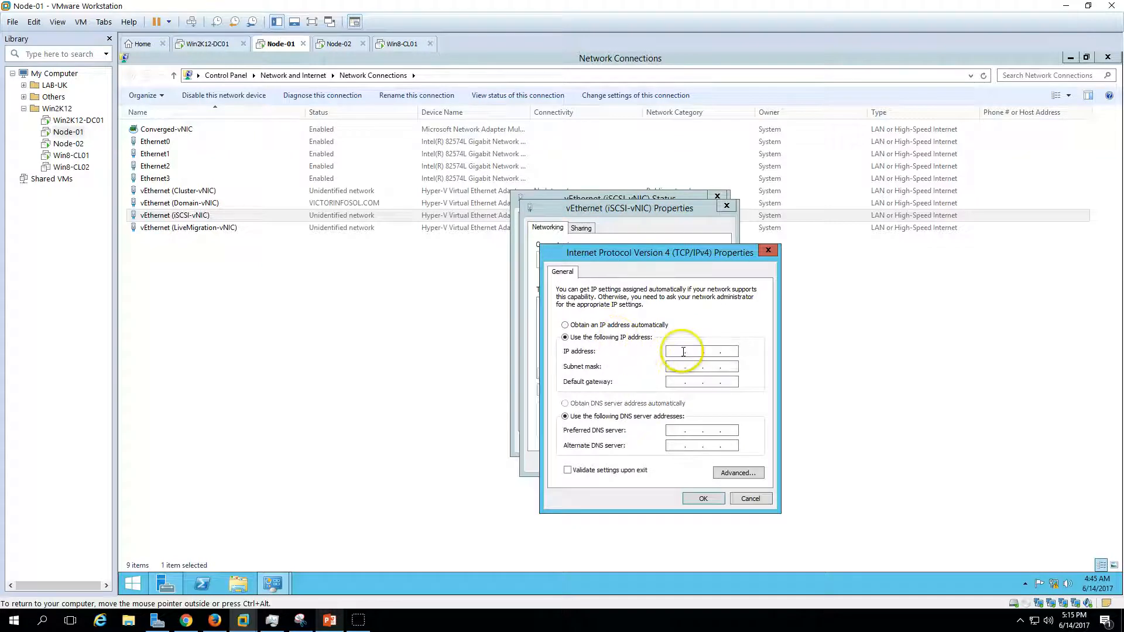
left_click(674, 350)
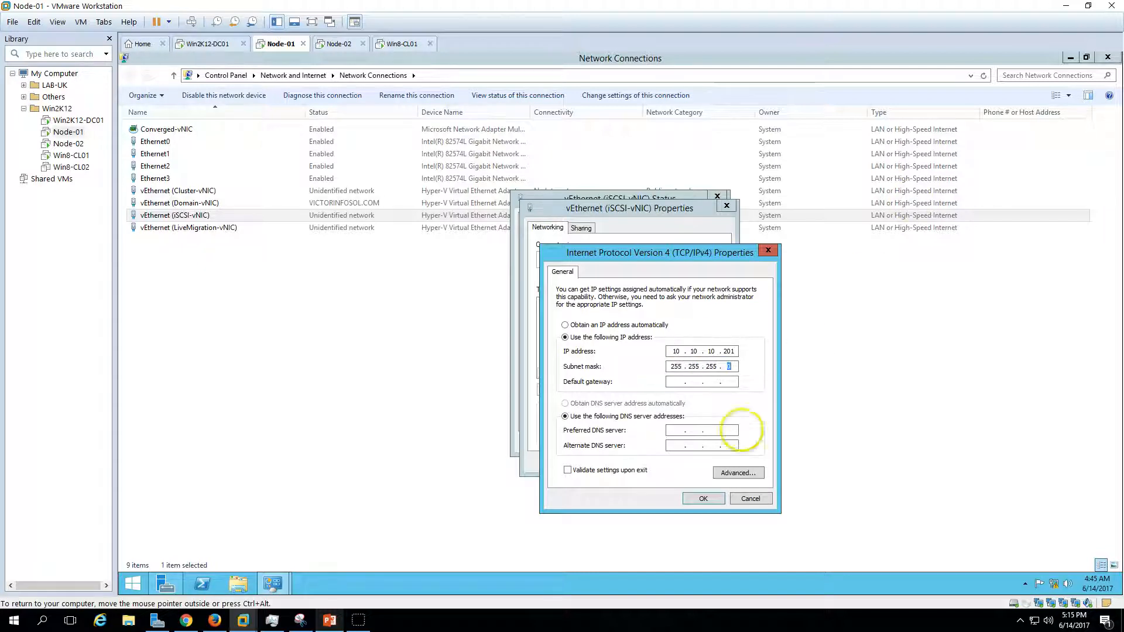
left_click(704, 497)
left_click(661, 462)
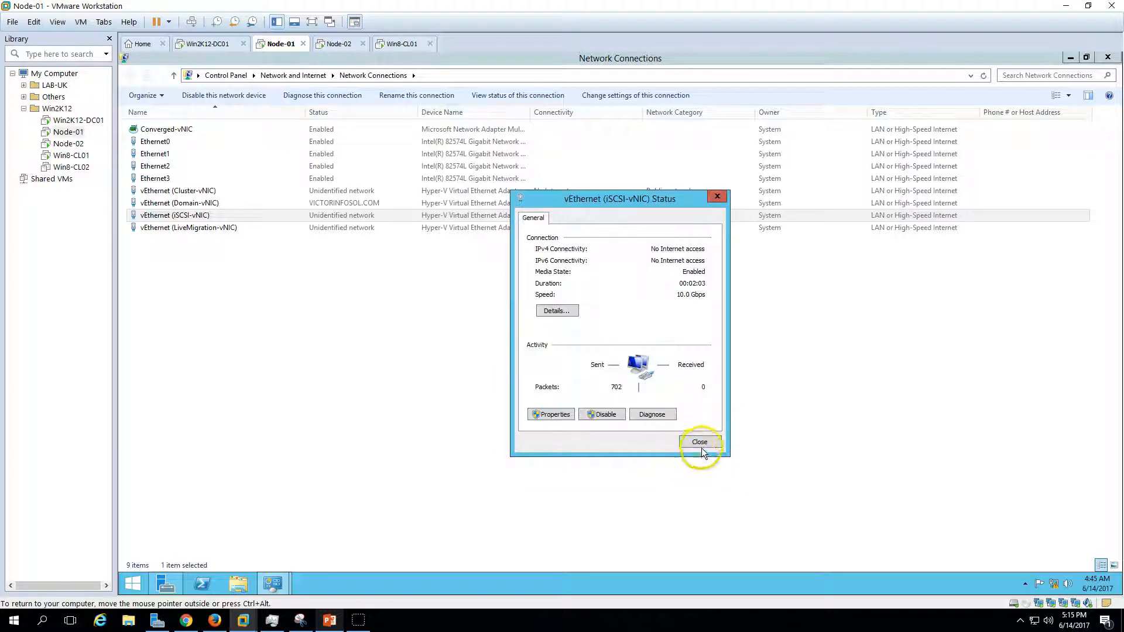
left_click(705, 442)
Set Cluster-vNIC to static IPv4 192.168.2.201, mask 255.255.255.0, with IPv6 off
left_click(195, 193)
double_click(194, 193)
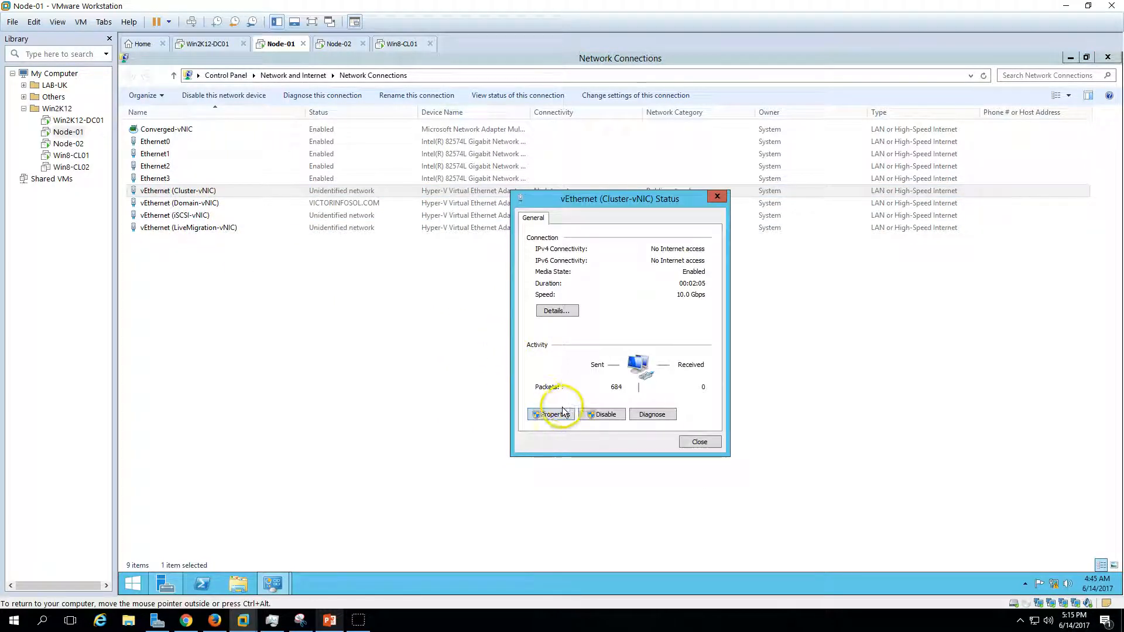
left_click(556, 414)
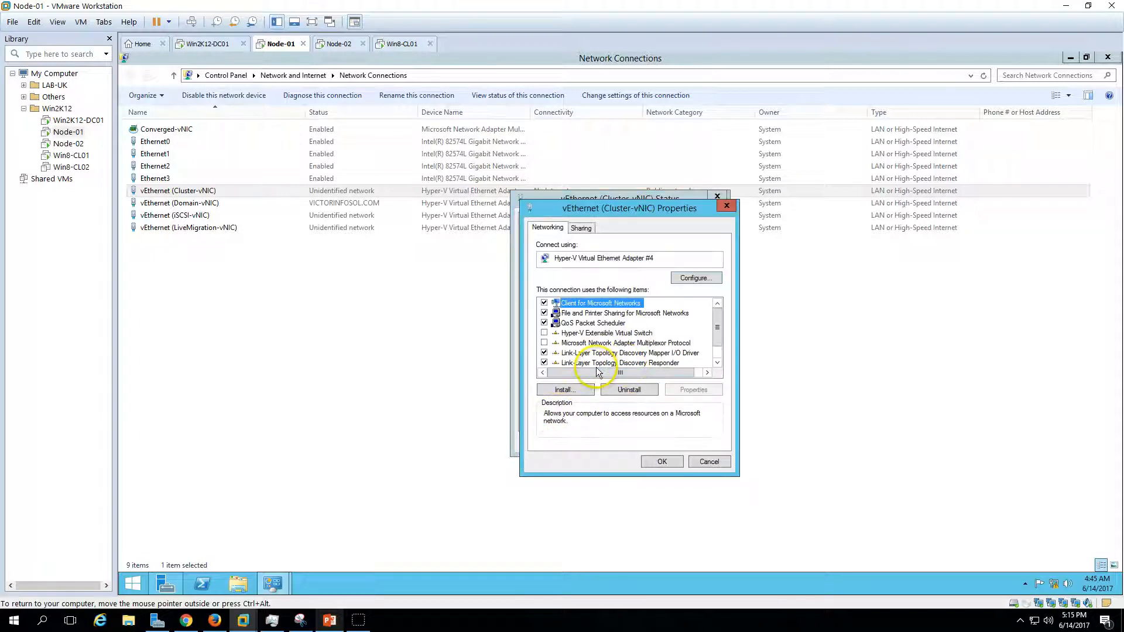
scroll(579, 352, "down", 1)
left_click(567, 353)
left_click(585, 363)
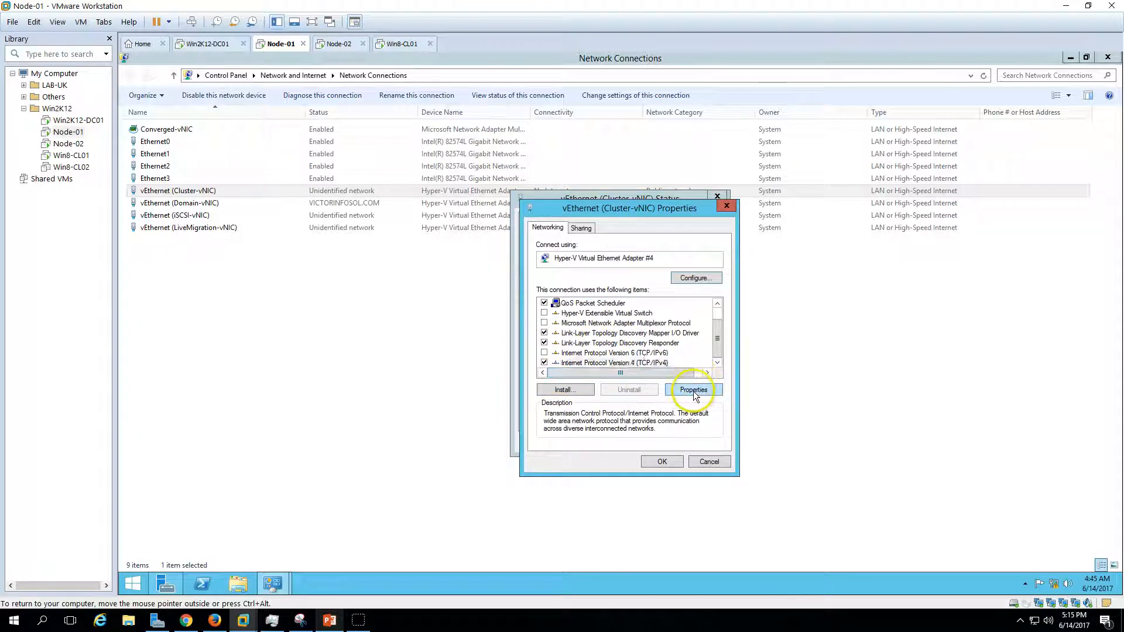
left_click(692, 390)
left_click(635, 338)
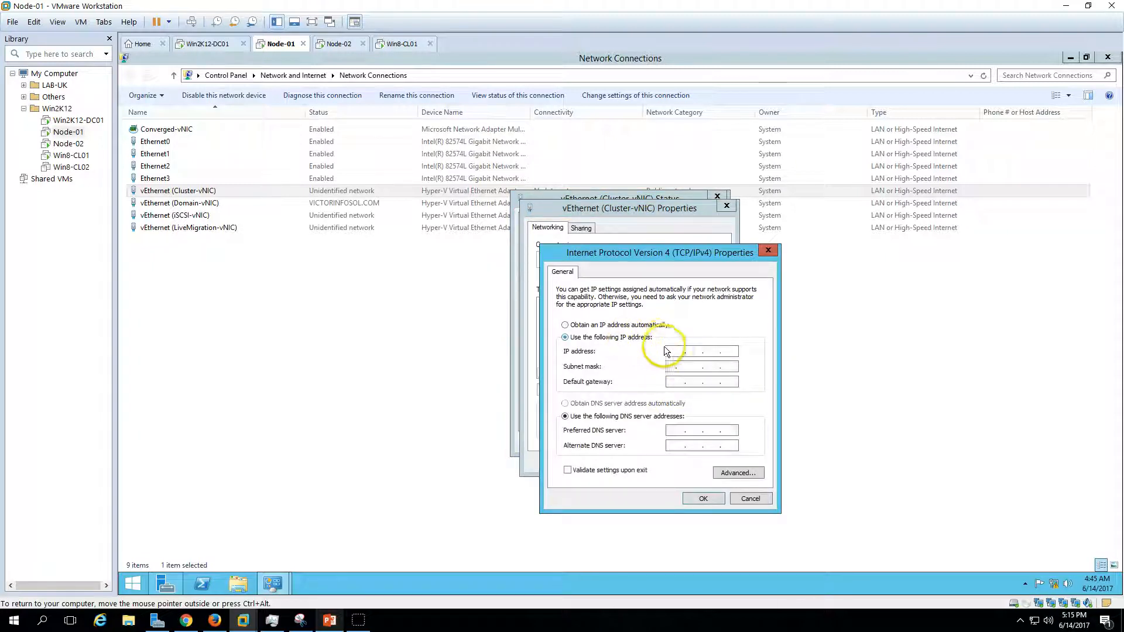
left_click(676, 353)
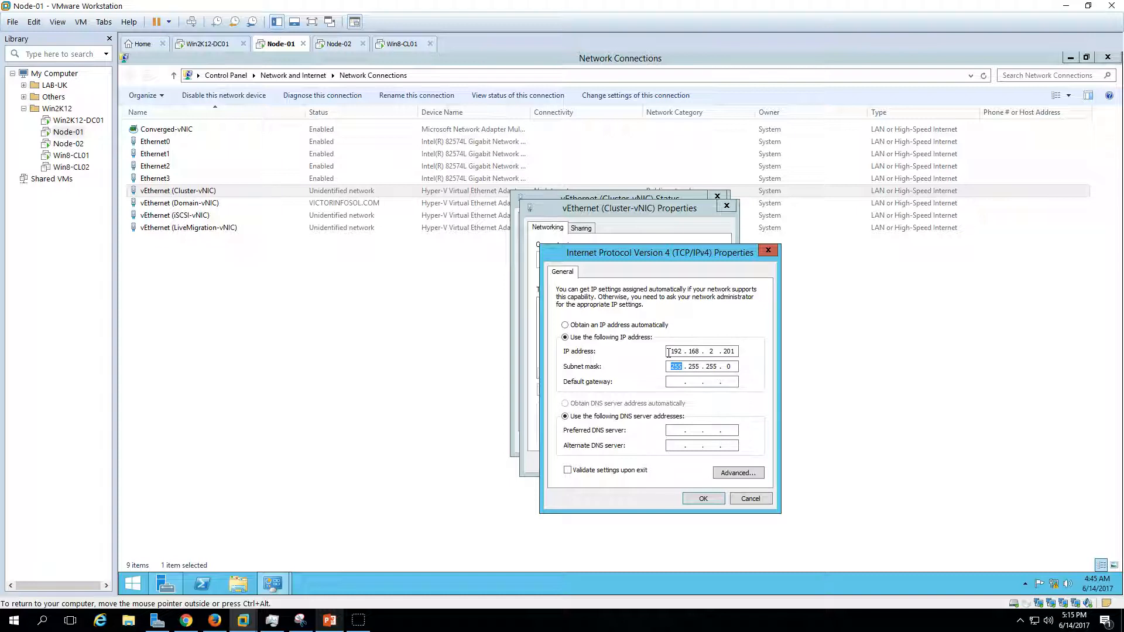
left_click(709, 502)
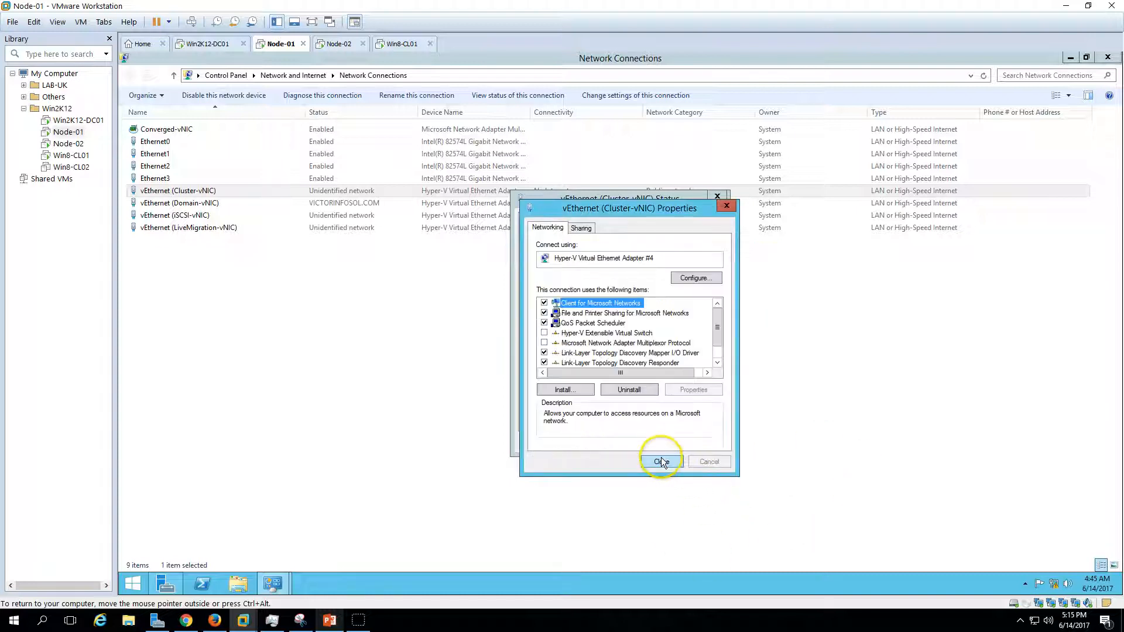
left_click(660, 460)
left_click(698, 443)
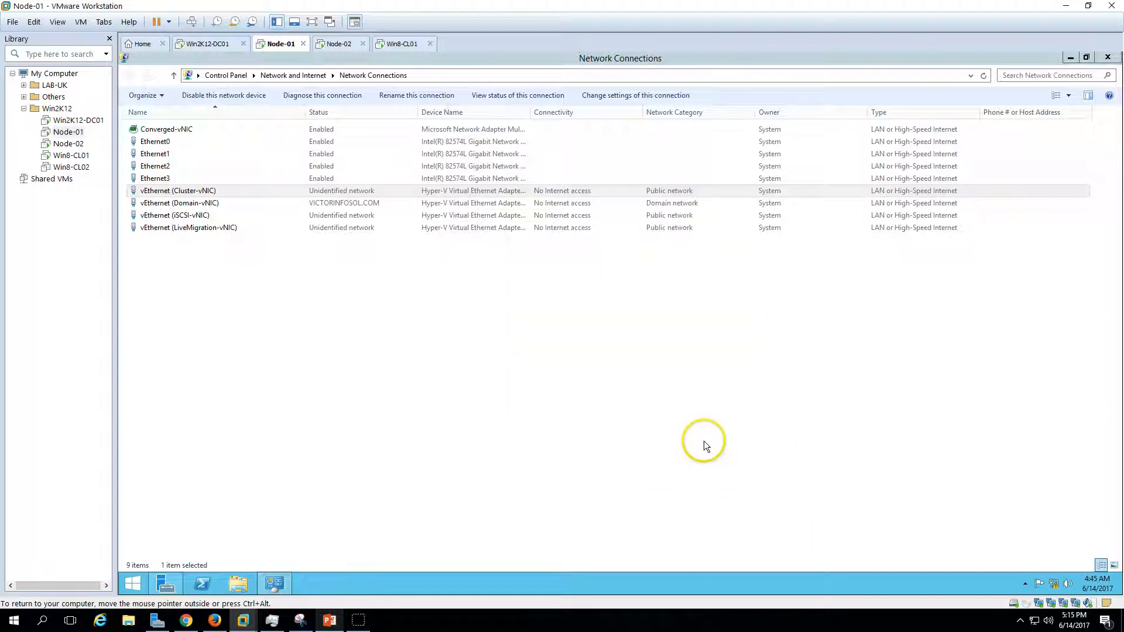
Clear IPv6 on LiveMigration-vNIC and enter static IPv4 192.168.3.201 in its TCP/IPv4 properties
left_click(212, 228)
double_click(212, 228)
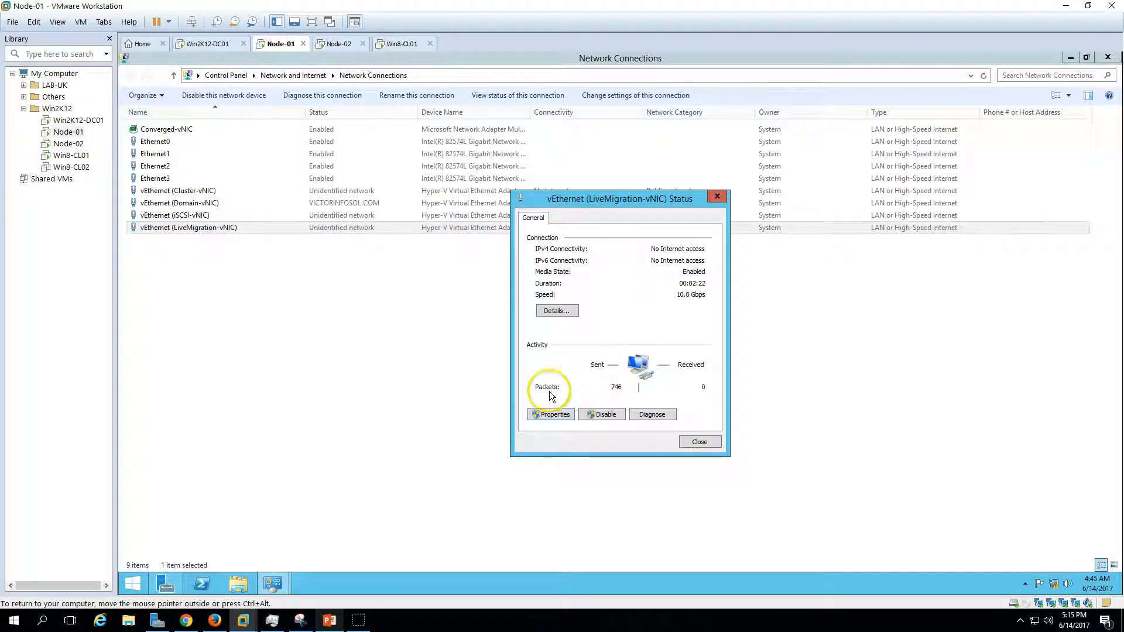
left_click(551, 414)
scroll(585, 366, "down", 2)
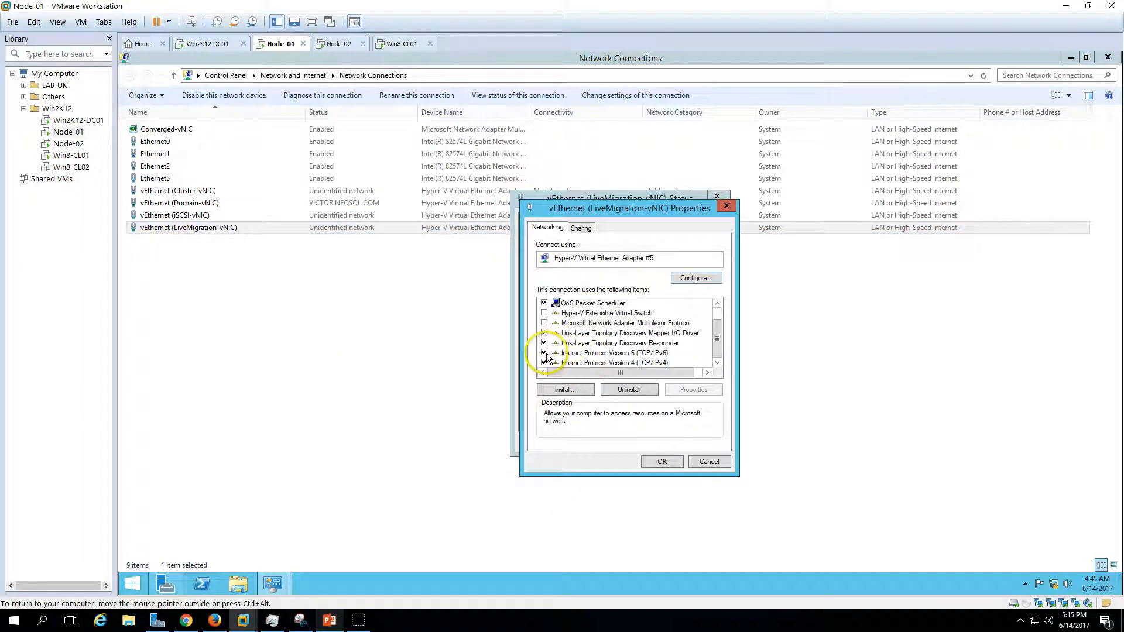
left_click(544, 352)
left_click(610, 363)
left_click(694, 390)
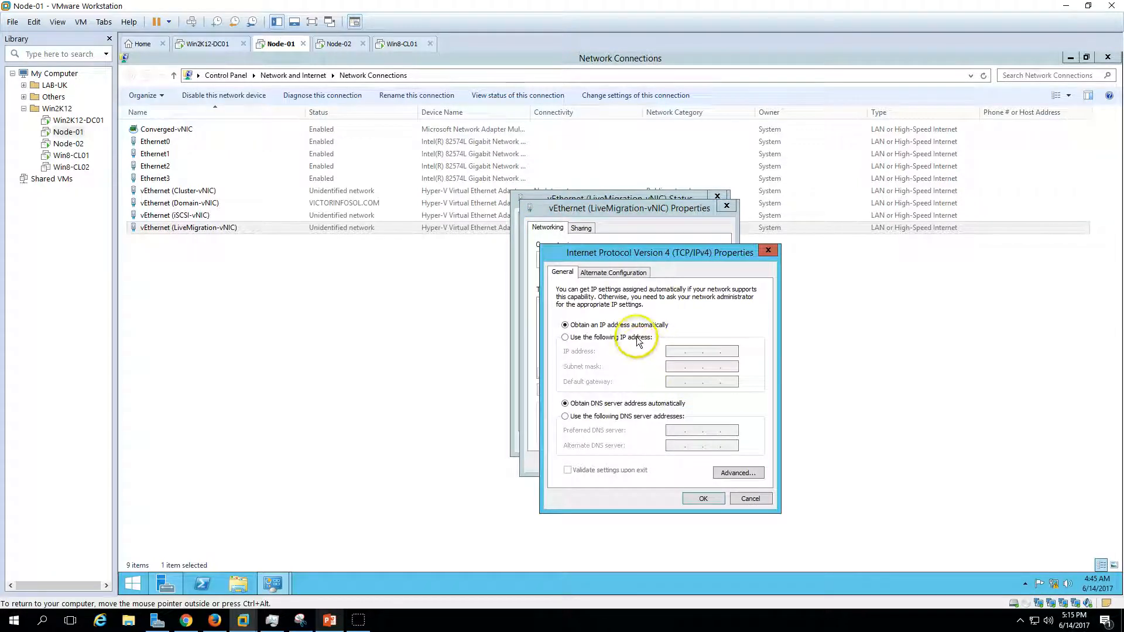
left_click(614, 337)
left_click(670, 350)
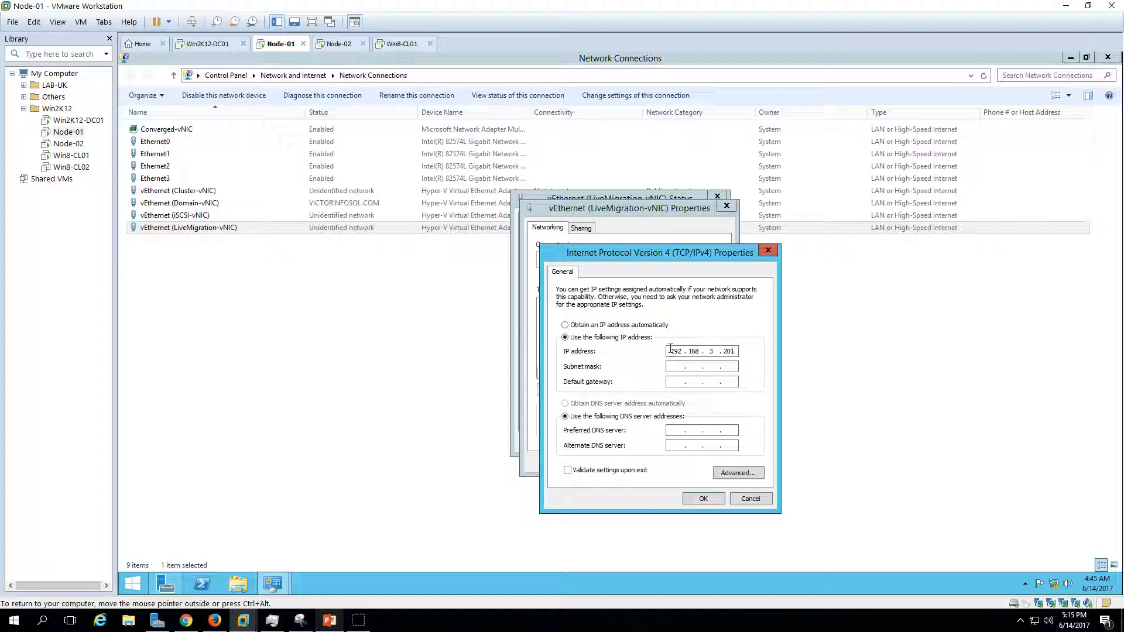
left_click(703, 498)
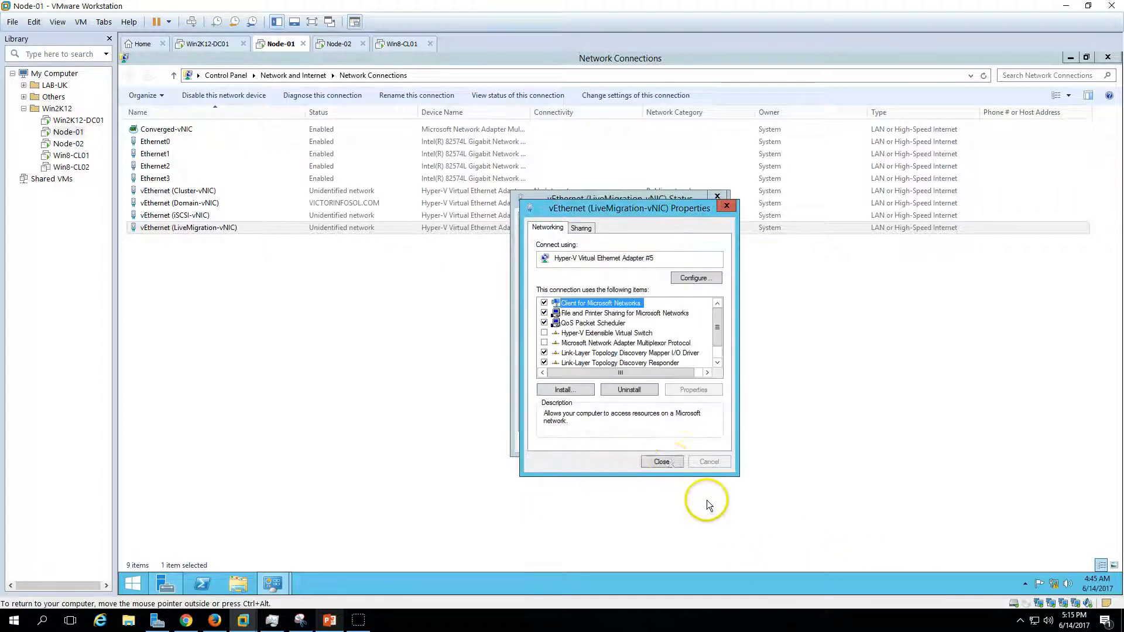
left_click(661, 462)
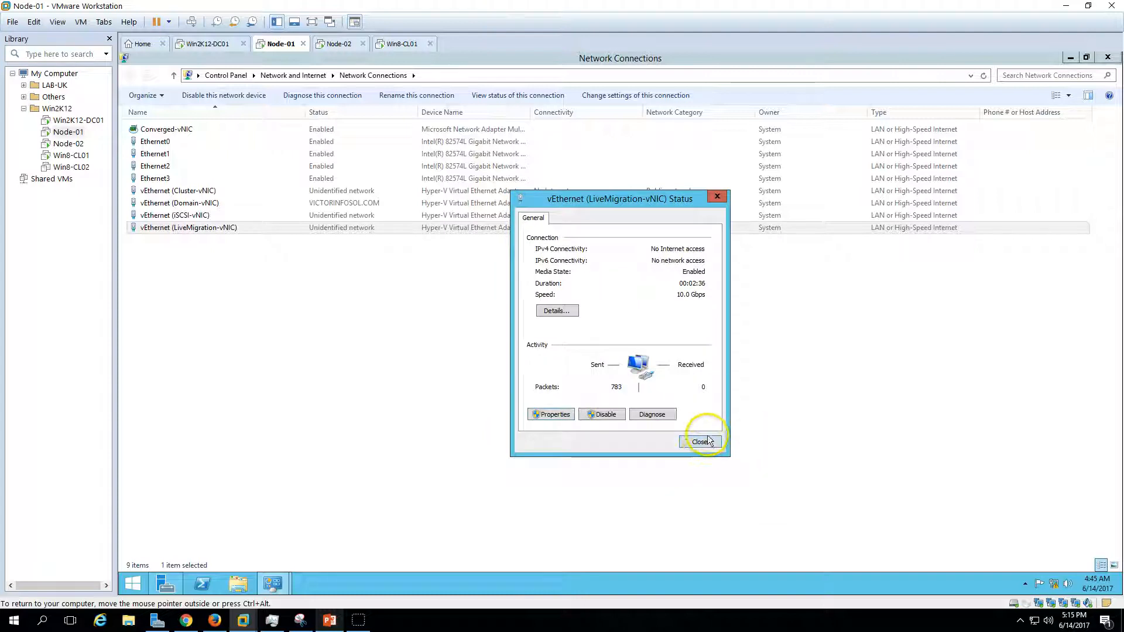
left_click(698, 446)
Close Network Connections, check the vNIC addresses in Node-01's Server Manager, then go to Node-02
left_click(1107, 57)
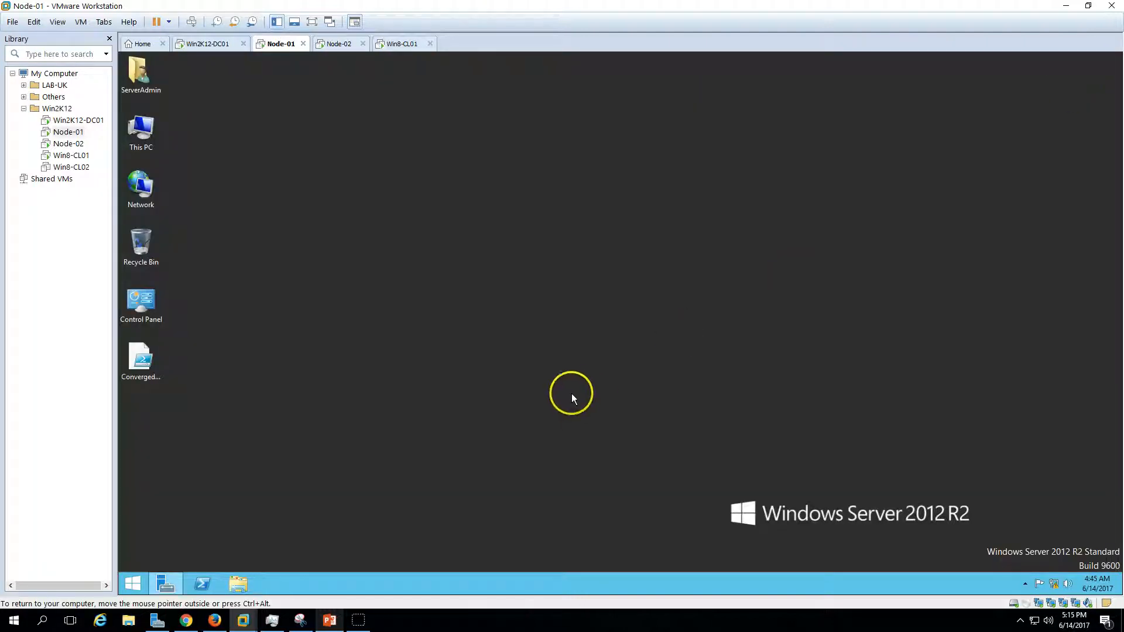
left_click(168, 580)
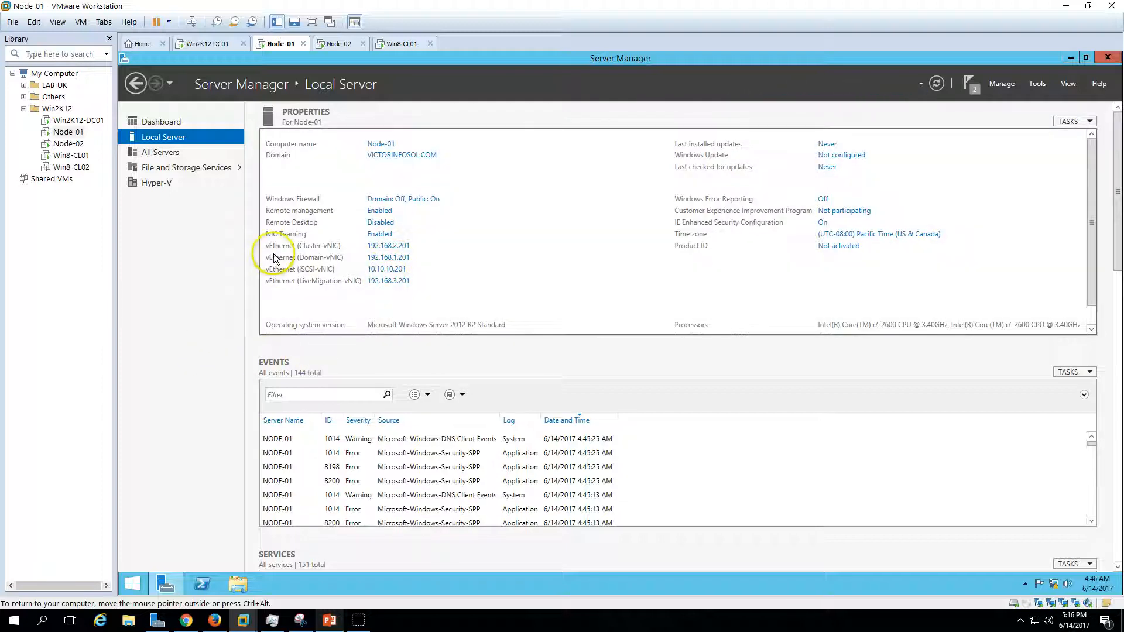
left_click(339, 47)
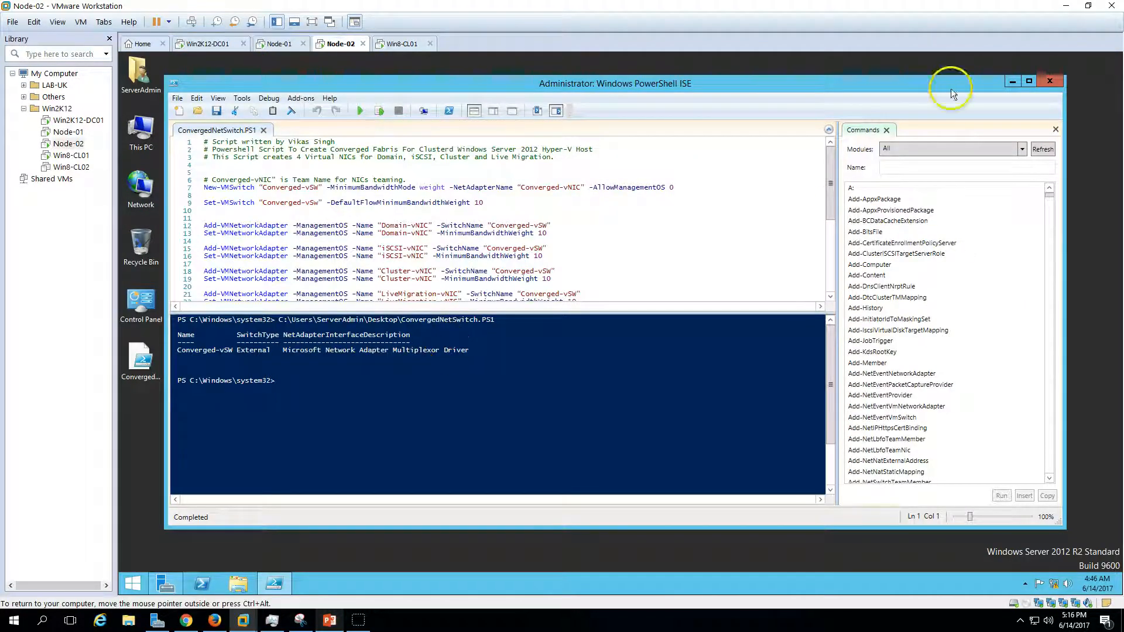
Close PowerShell ISE on Node-02 and open Network Connections in detailed list view
left_click(1050, 86)
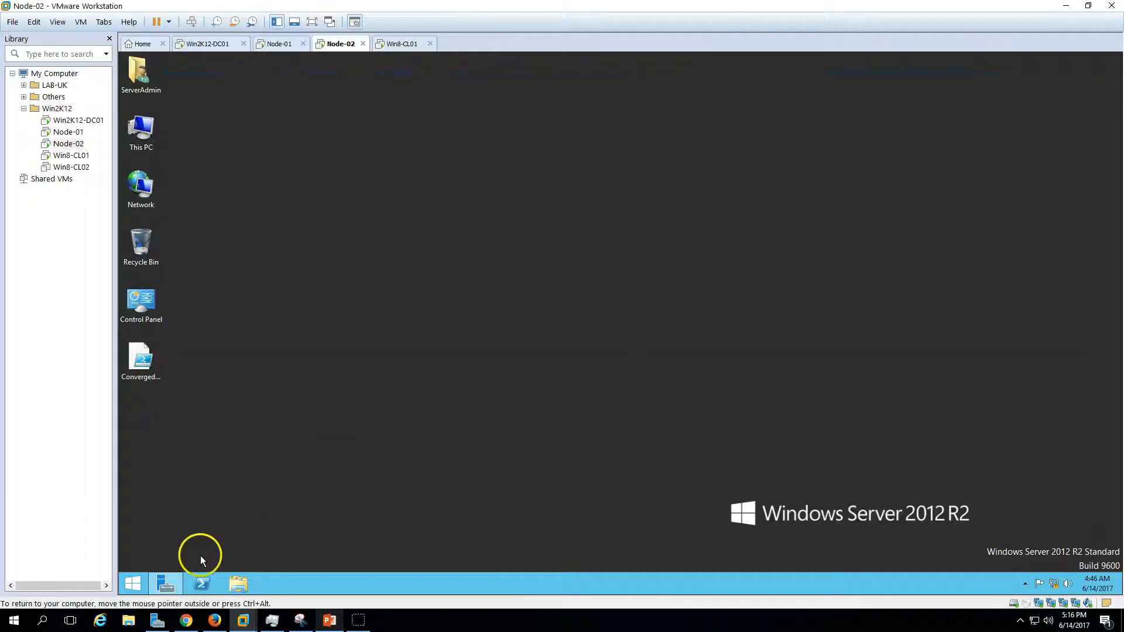
right_click(158, 592)
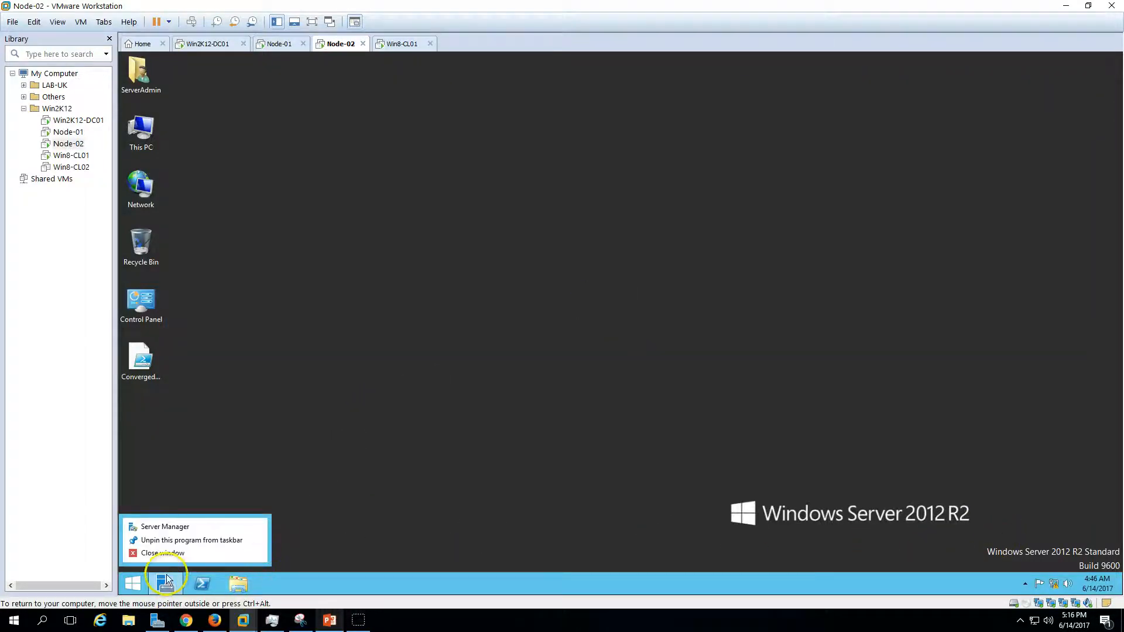
left_click(167, 579)
left_click(168, 582)
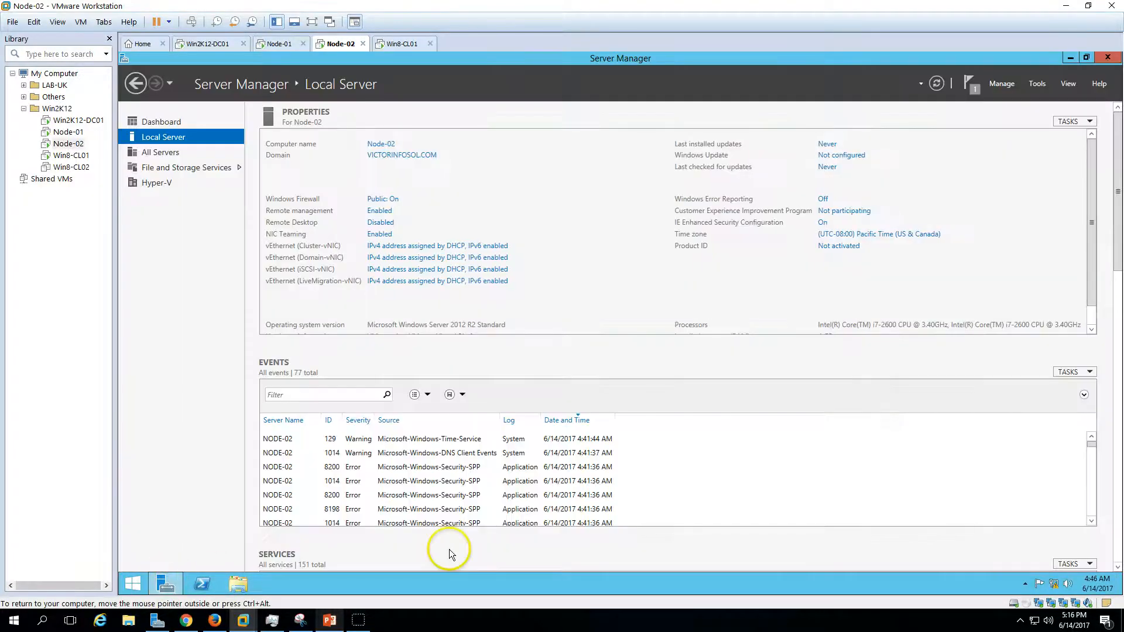
right_click(1053, 582)
left_click(1051, 576)
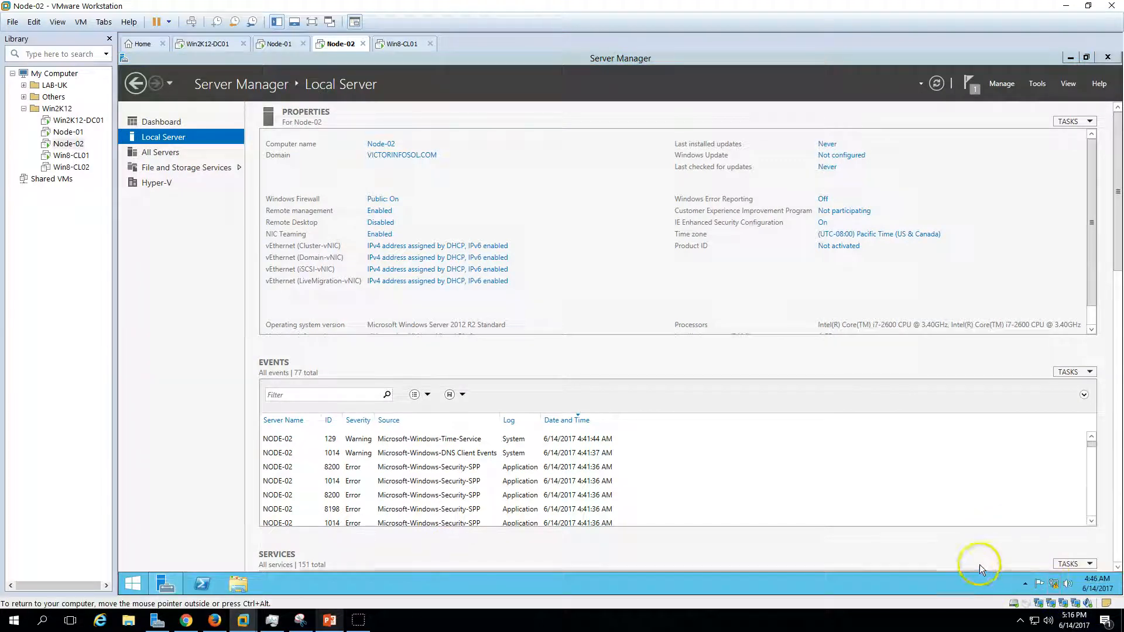
left_click(377, 221)
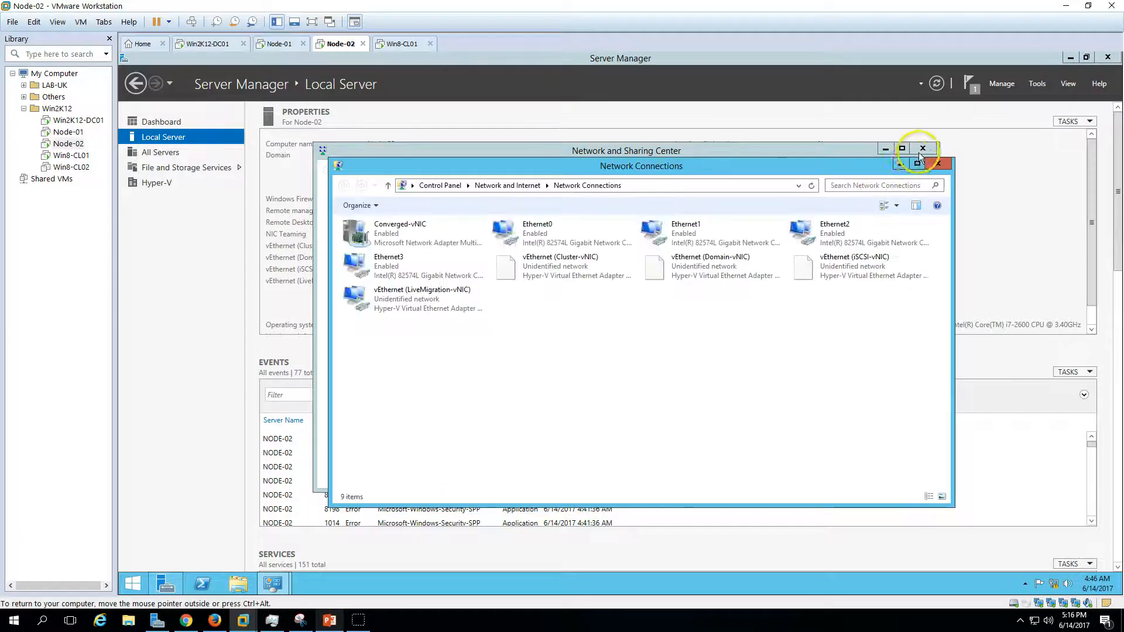
left_click(922, 148)
left_click(890, 206)
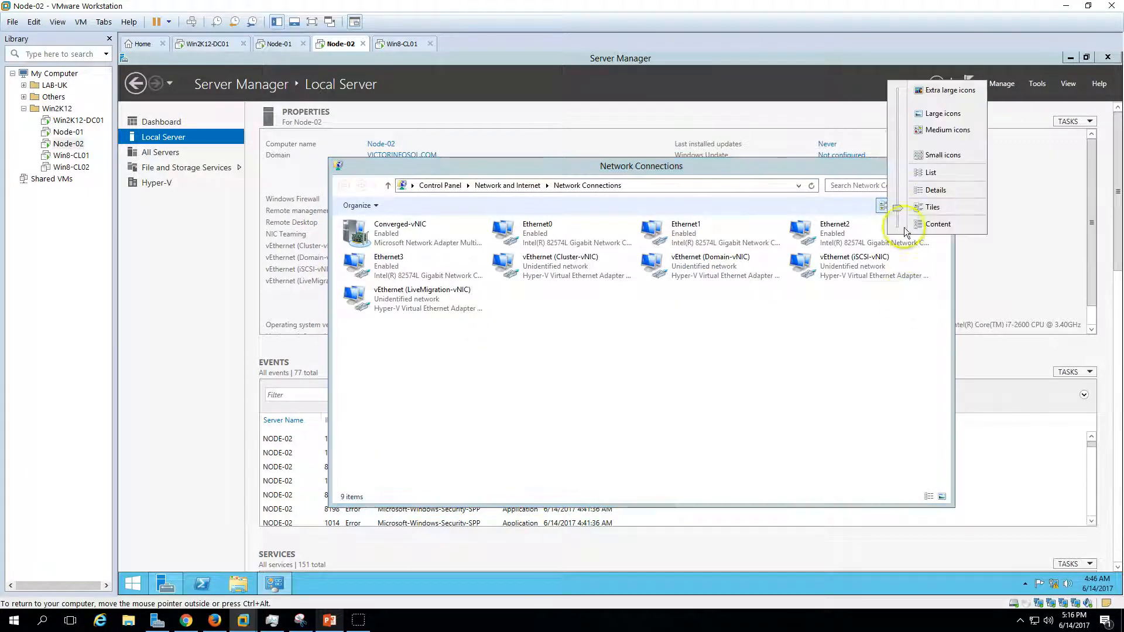
left_click(935, 190)
Set Domain-vNIC IPv4 to static 192.168.1.202, mask 255.255.255.0, DNS 192.168.1.254
left_click(426, 318)
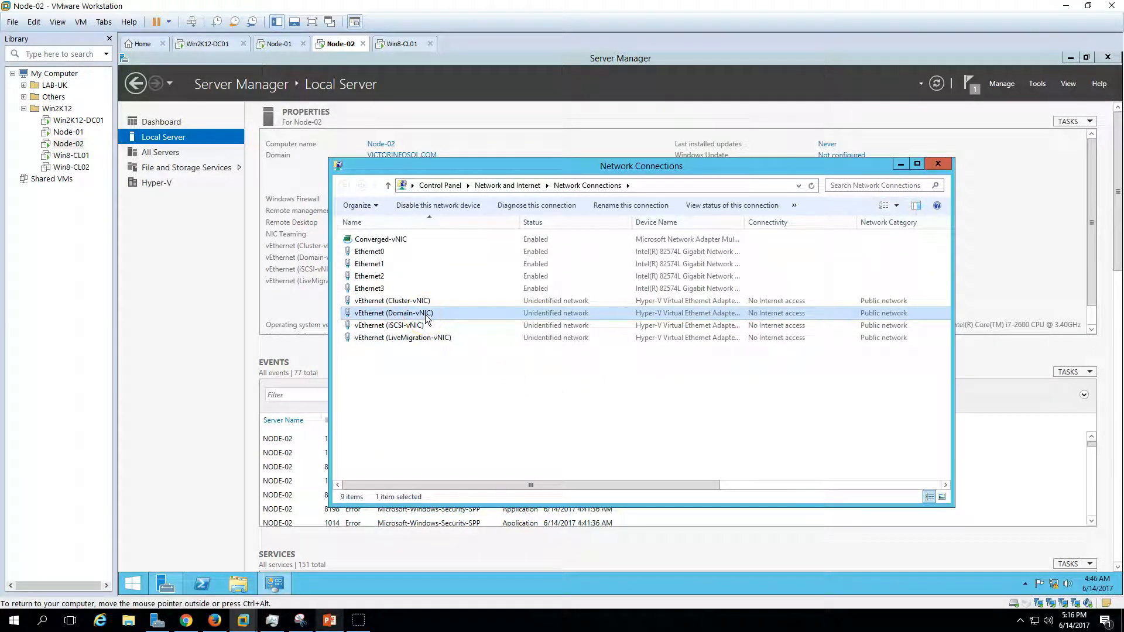
double_click(426, 316)
left_click(549, 415)
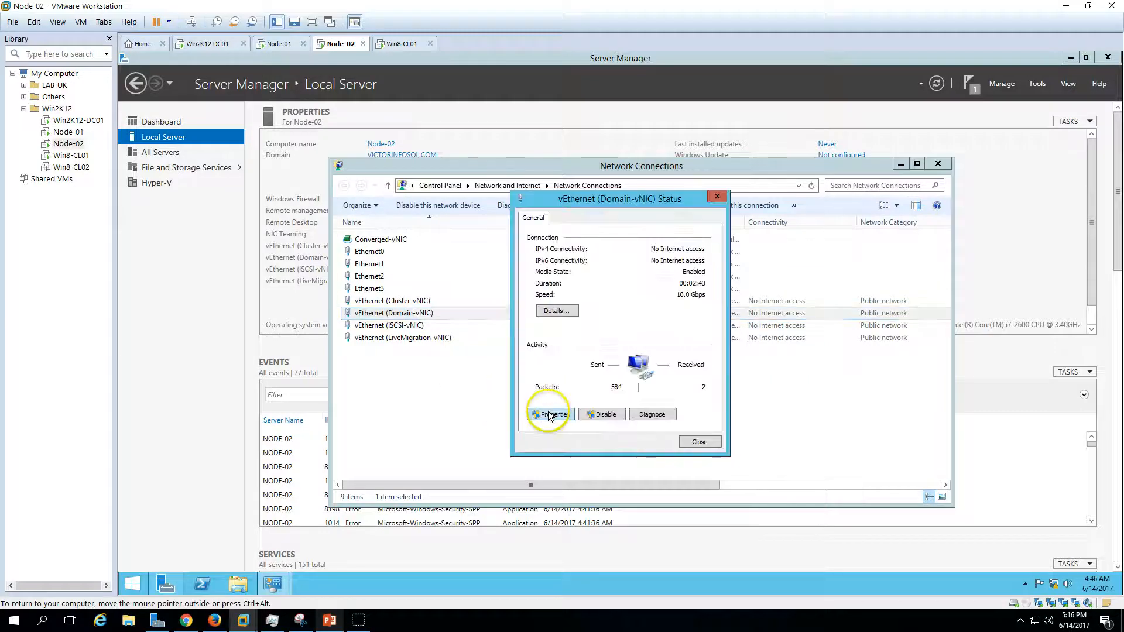
left_click(553, 414)
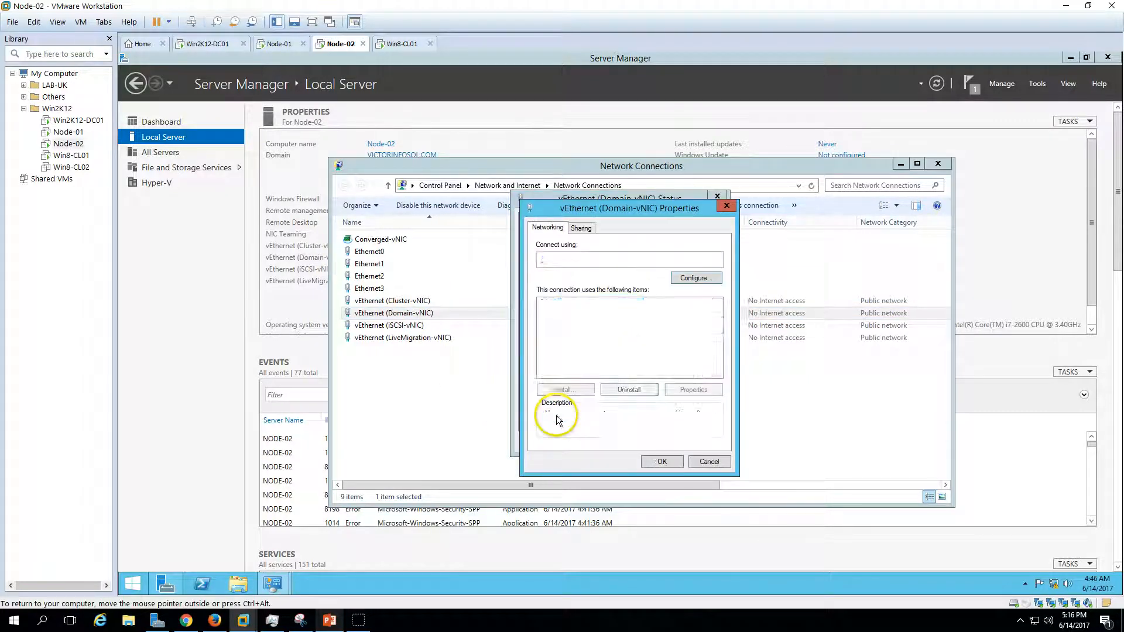
scroll(591, 352, "down", 1)
left_click(597, 363)
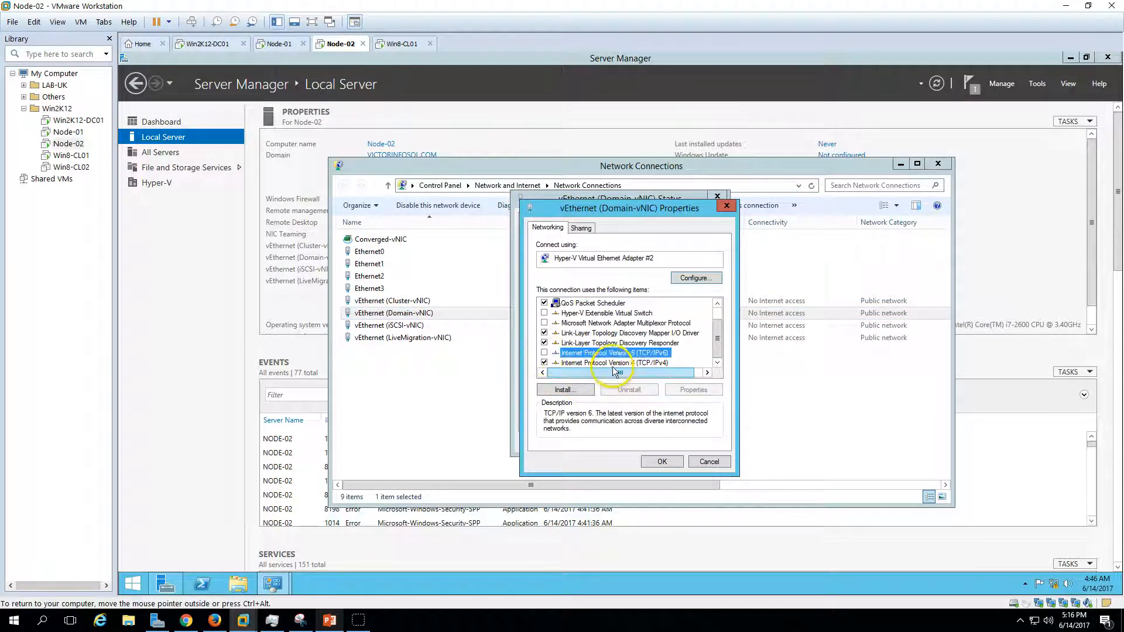
left_click(704, 390)
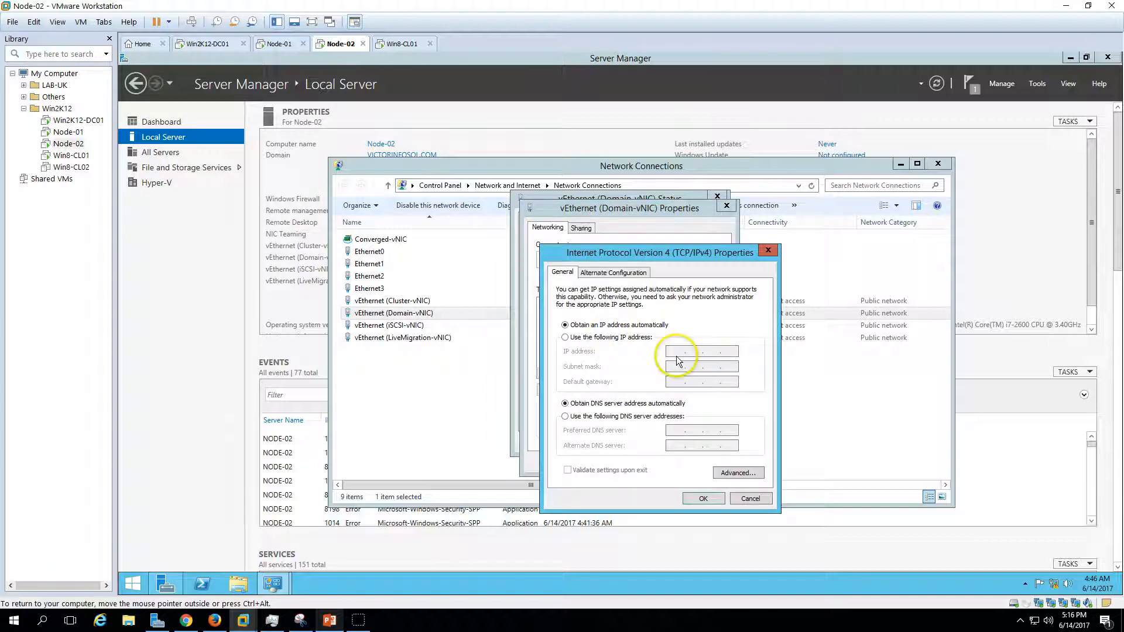
left_click(636, 339)
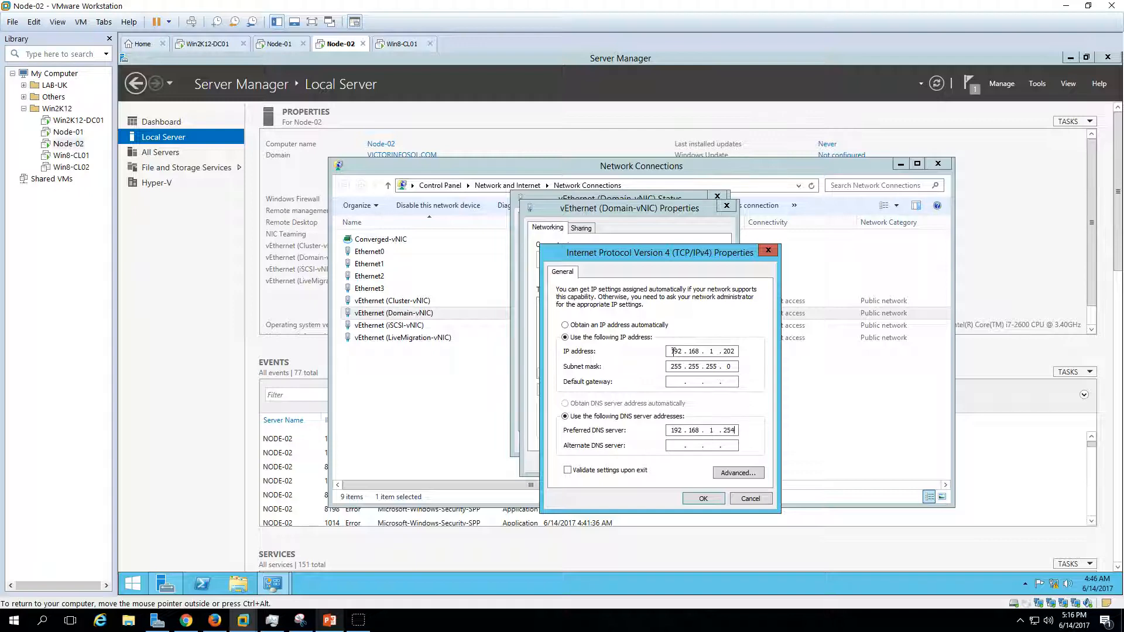
left_click(703, 498)
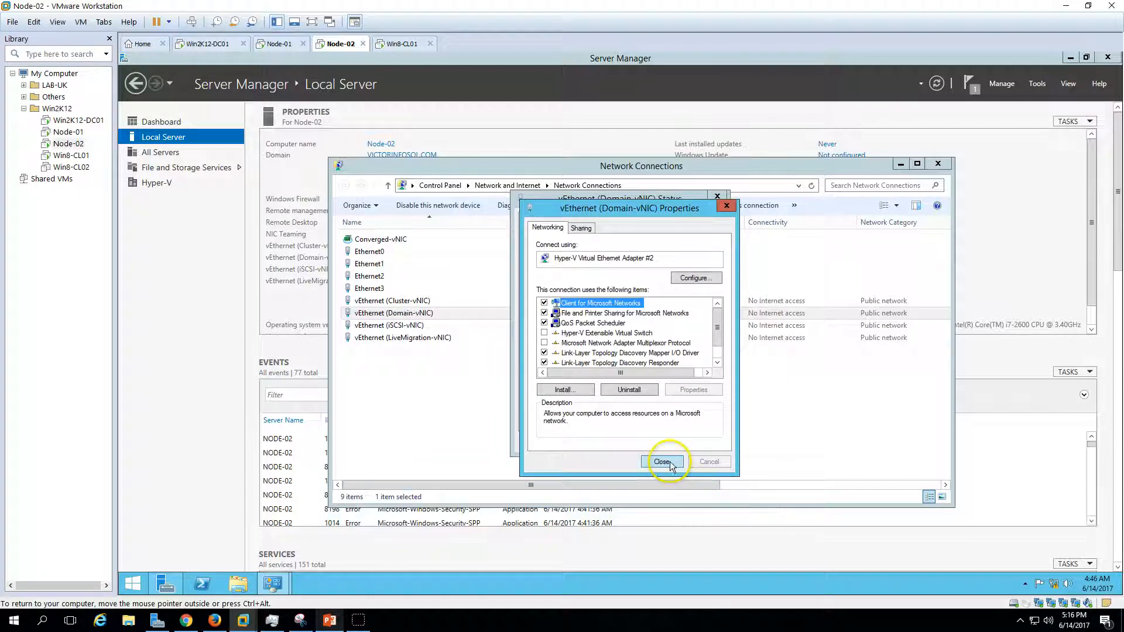
left_click(669, 459)
left_click(693, 444)
Turn off IPv6 in the iSCSI-vNIC adapter properties
double_click(419, 327)
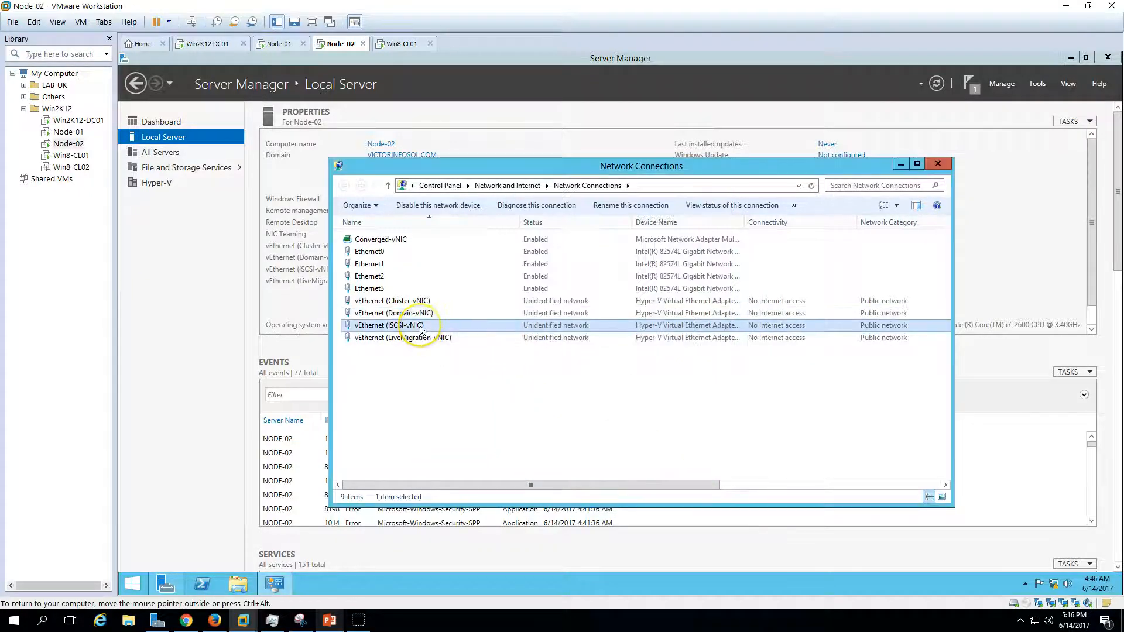
left_click(563, 415)
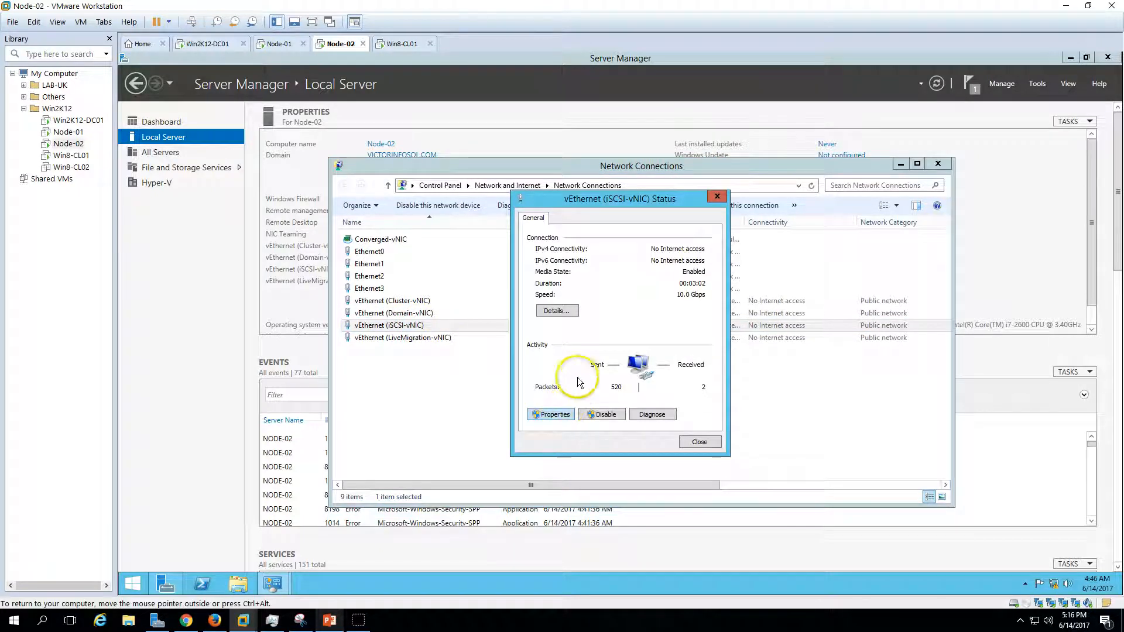
left_click(555, 415)
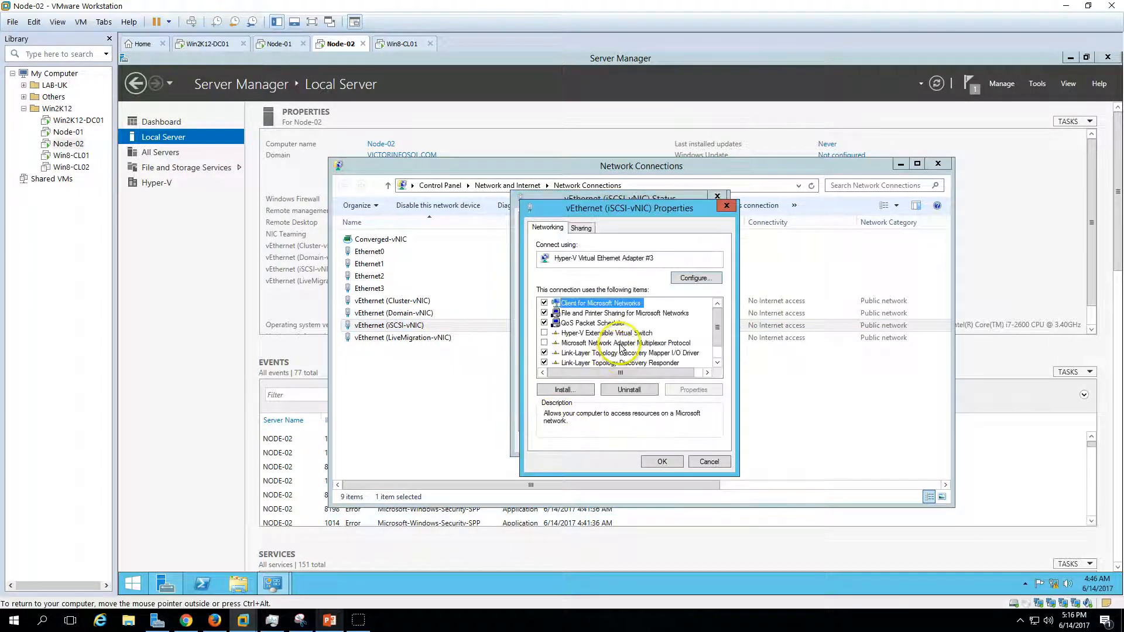
scroll(613, 356, "down", 1)
left_click(545, 352)
Give iSCSI-vNIC static IPv4 10.10.10.202, mask 255.255.255.0, then reopen Network Connections
left_click(638, 363)
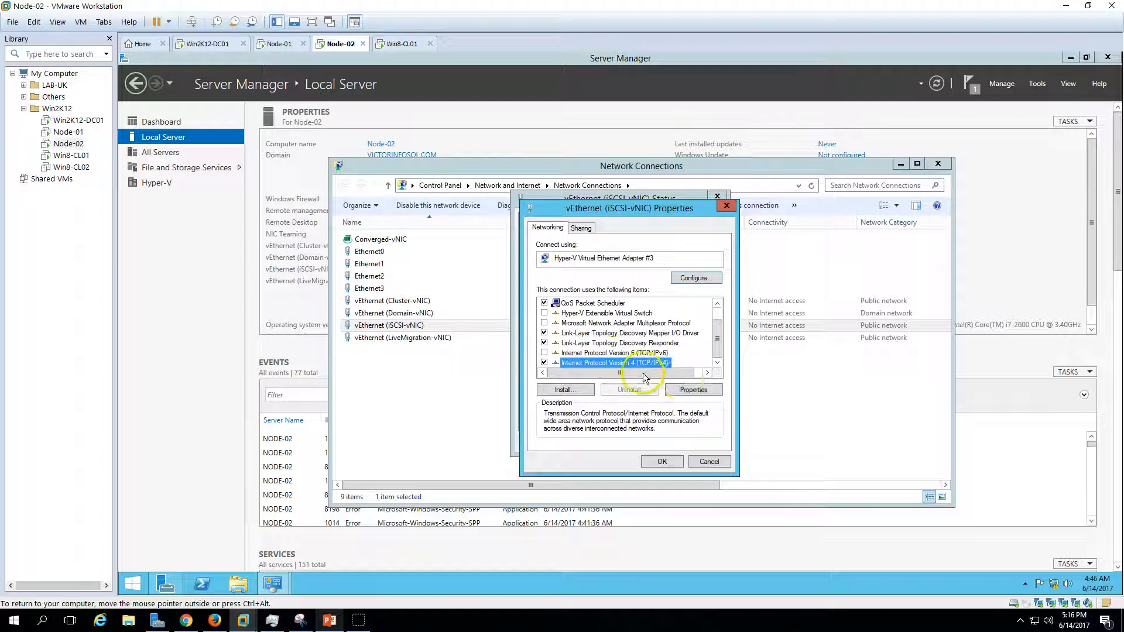
left_click(683, 388)
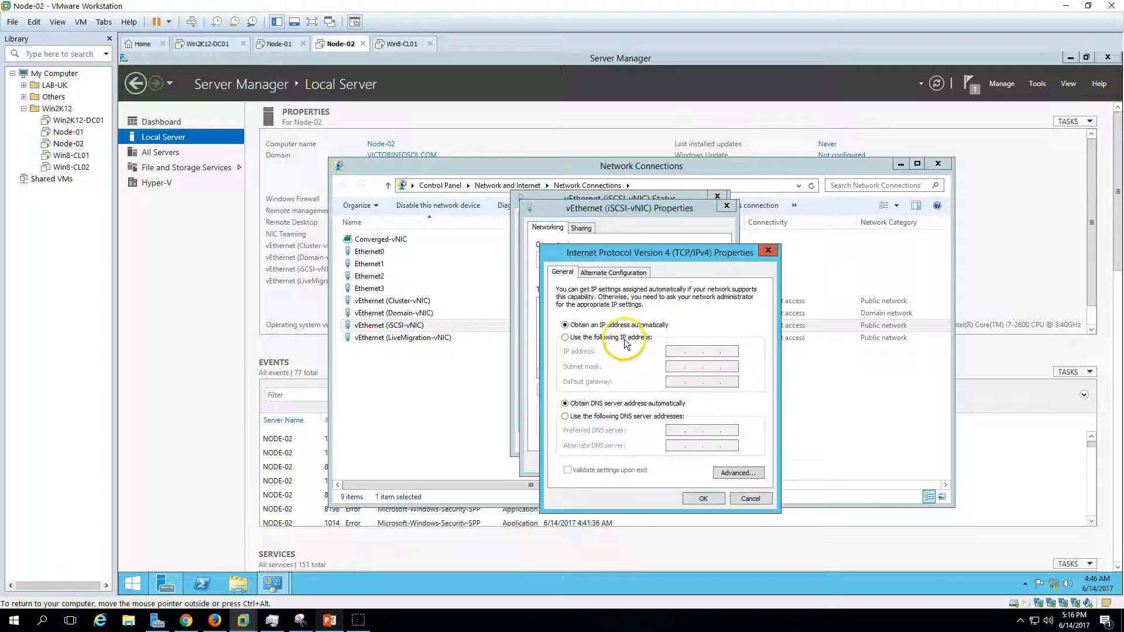
left_click(632, 337)
left_click(668, 350)
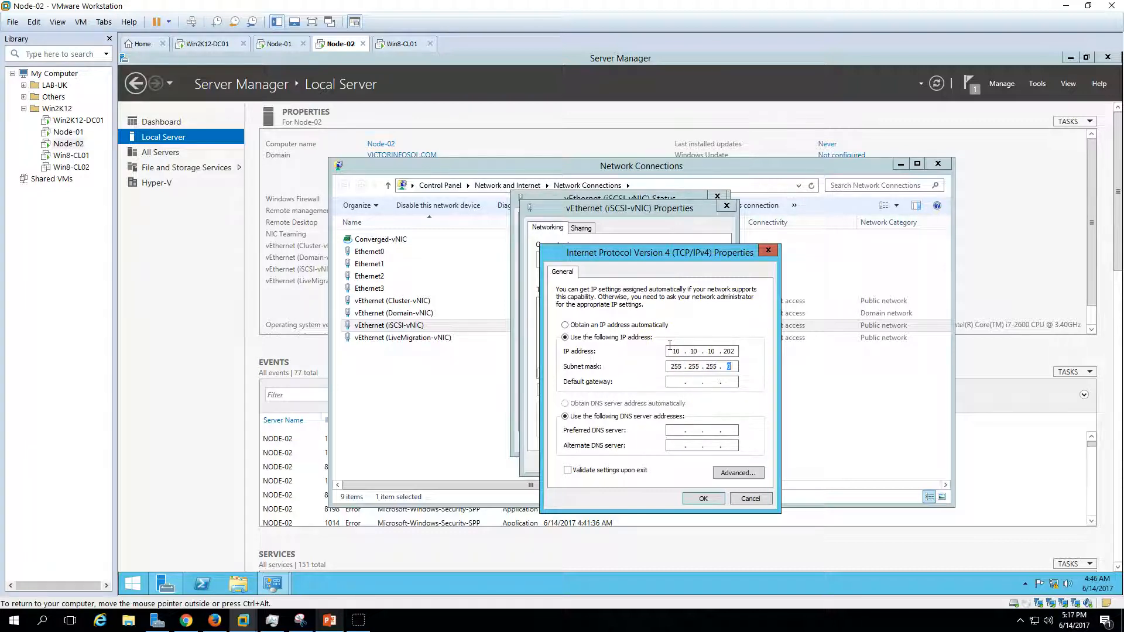
left_click(703, 498)
left_click(665, 463)
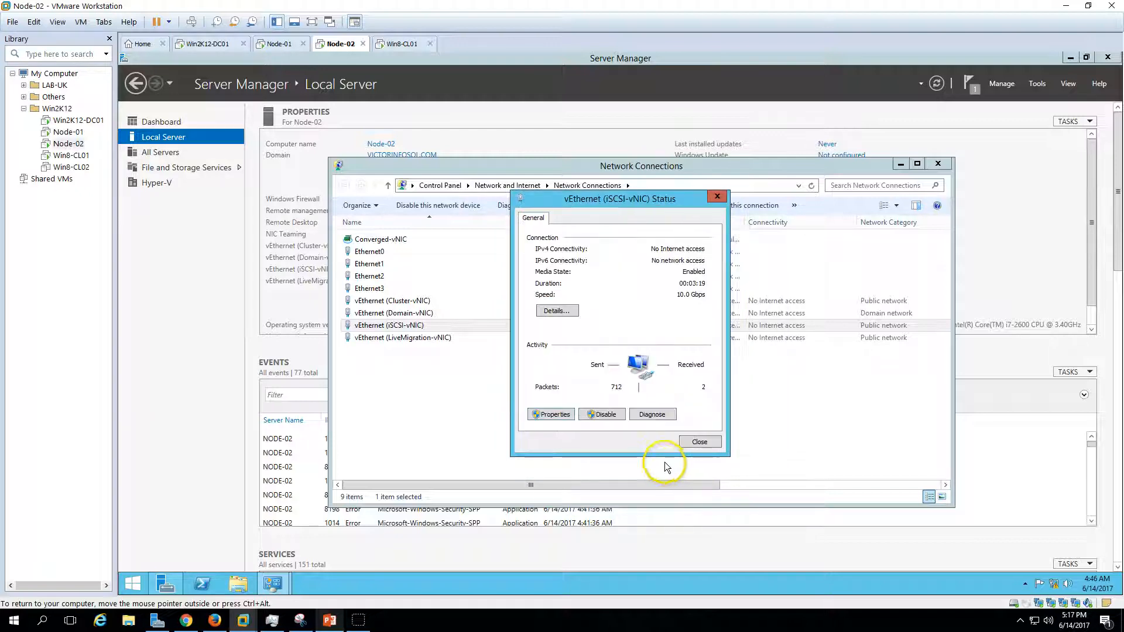
left_click(700, 441)
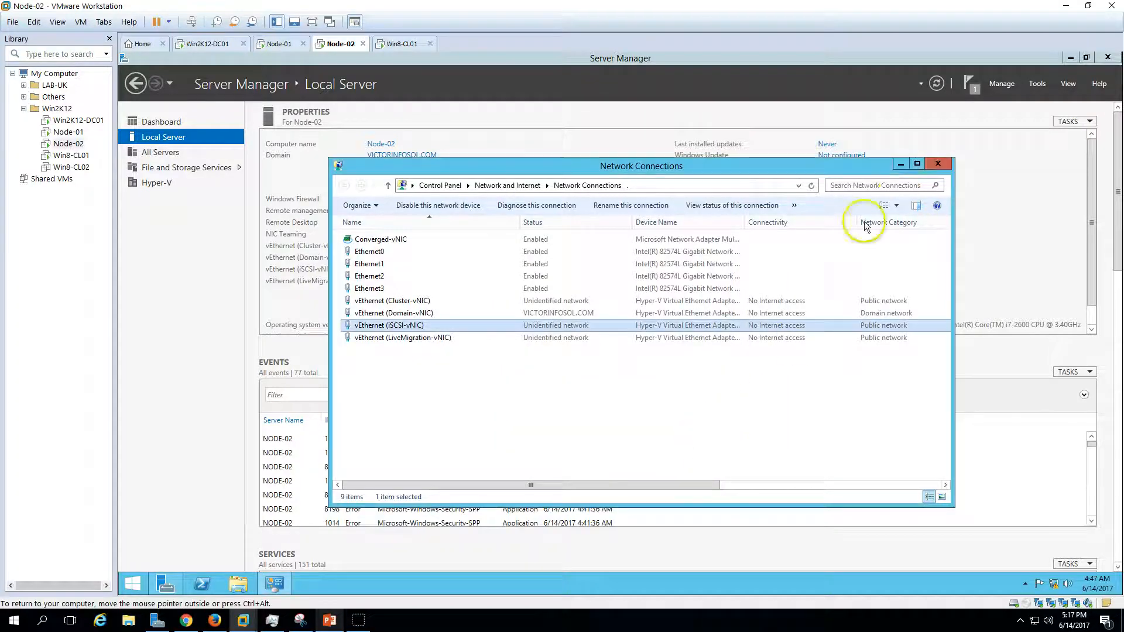
left_click(937, 164)
left_click(391, 247)
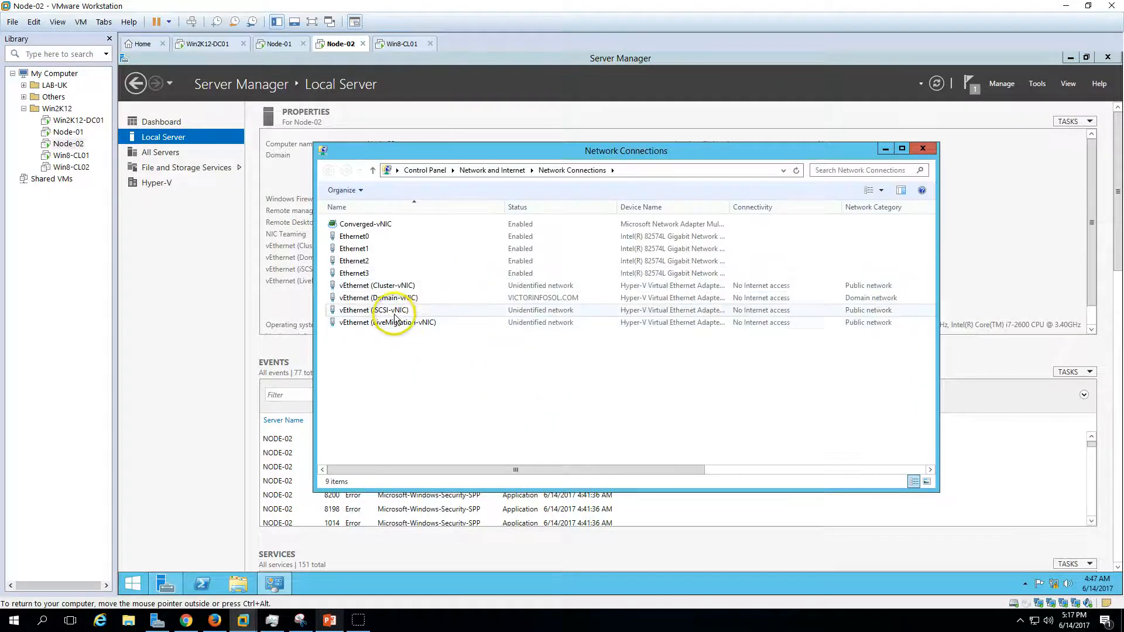
Enter static IPv4 192.168.2.202 for Cluster-vNIC, letting the 255.255.255.0 mask fill in
left_click(402, 309)
double_click(401, 286)
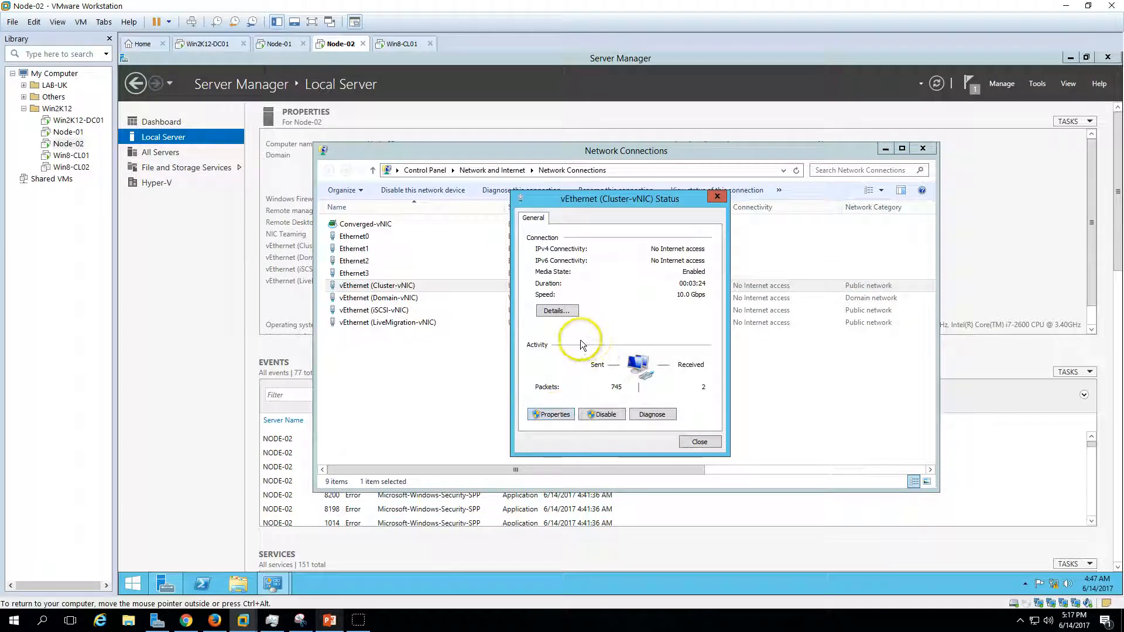
left_click(566, 414)
scroll(585, 351, "down", 1)
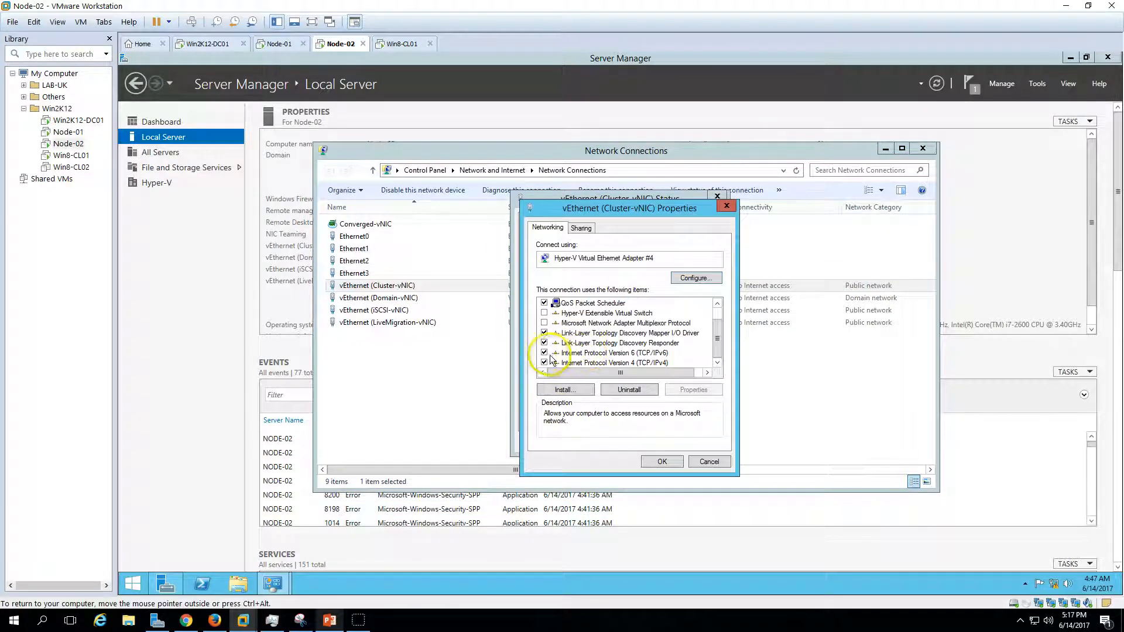
left_click(591, 353)
left_click(609, 363)
left_click(691, 390)
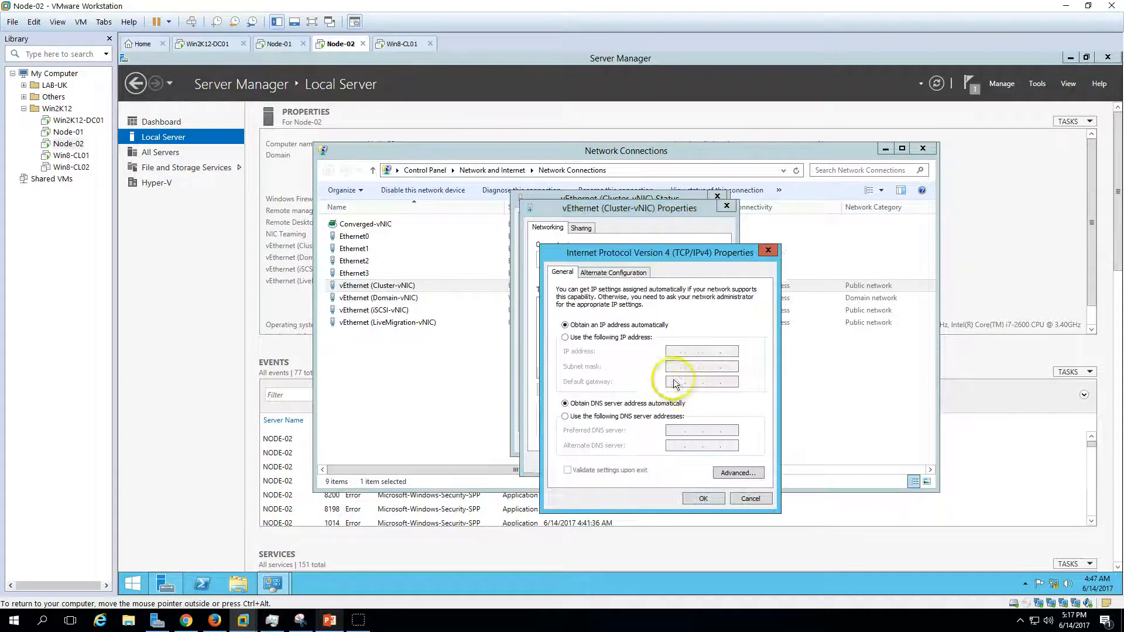
left_click(628, 337)
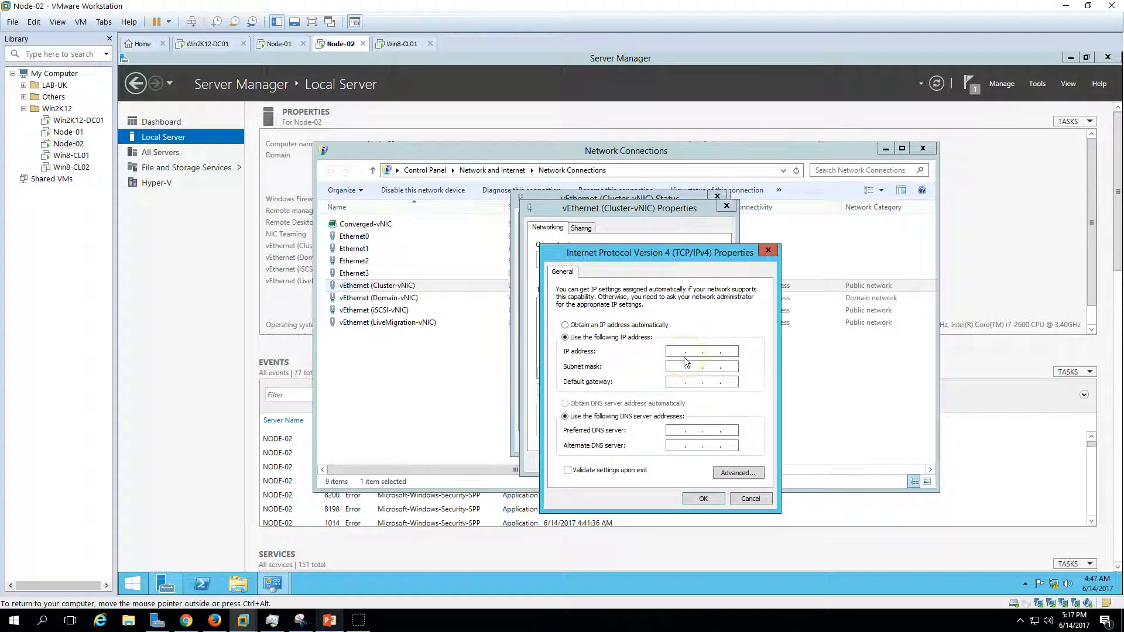
left_click(683, 357)
type("192 . 168 . 2 . 202")
key("Tab")
Confirm the Cluster-vNIC settings, close its windows, and reopen the network connections list
left_click(703, 498)
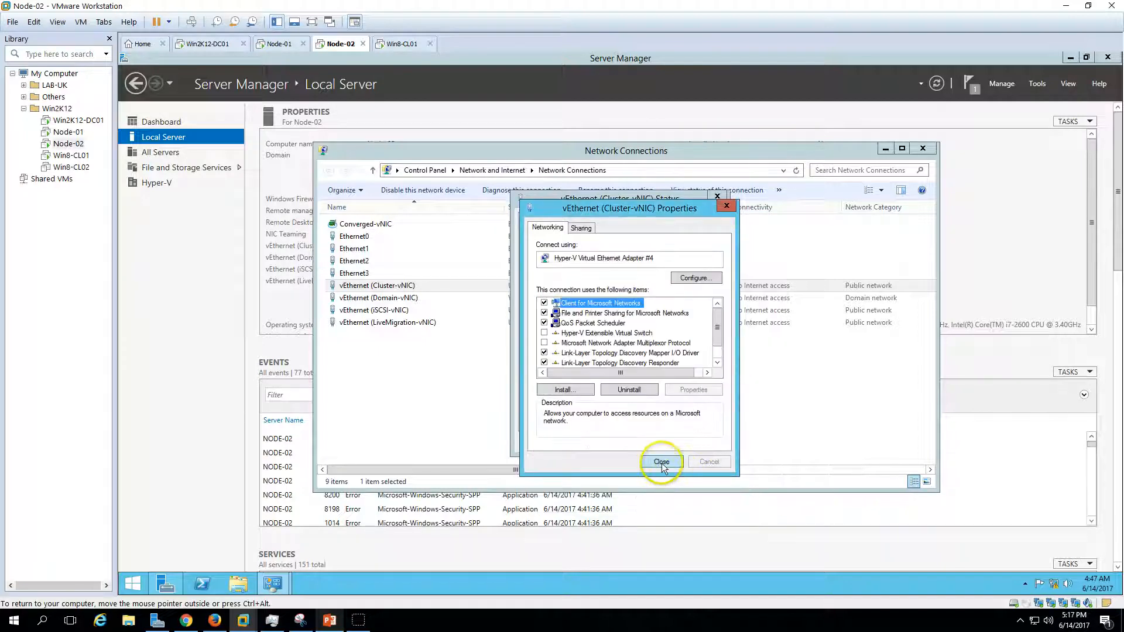
left_click(661, 465)
left_click(700, 442)
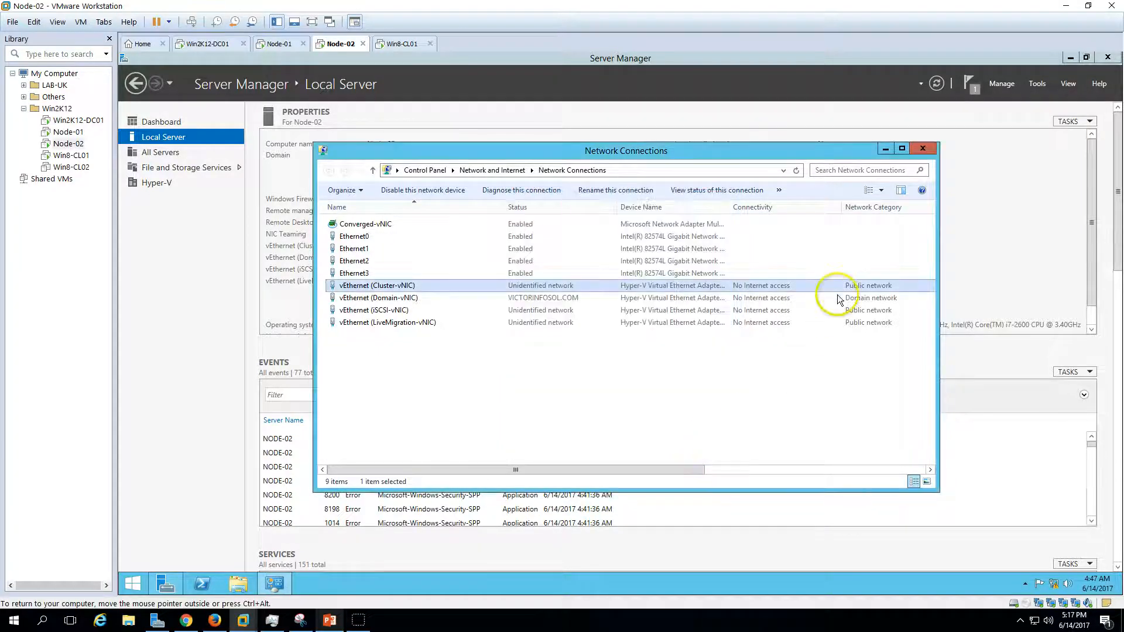
left_click(923, 149)
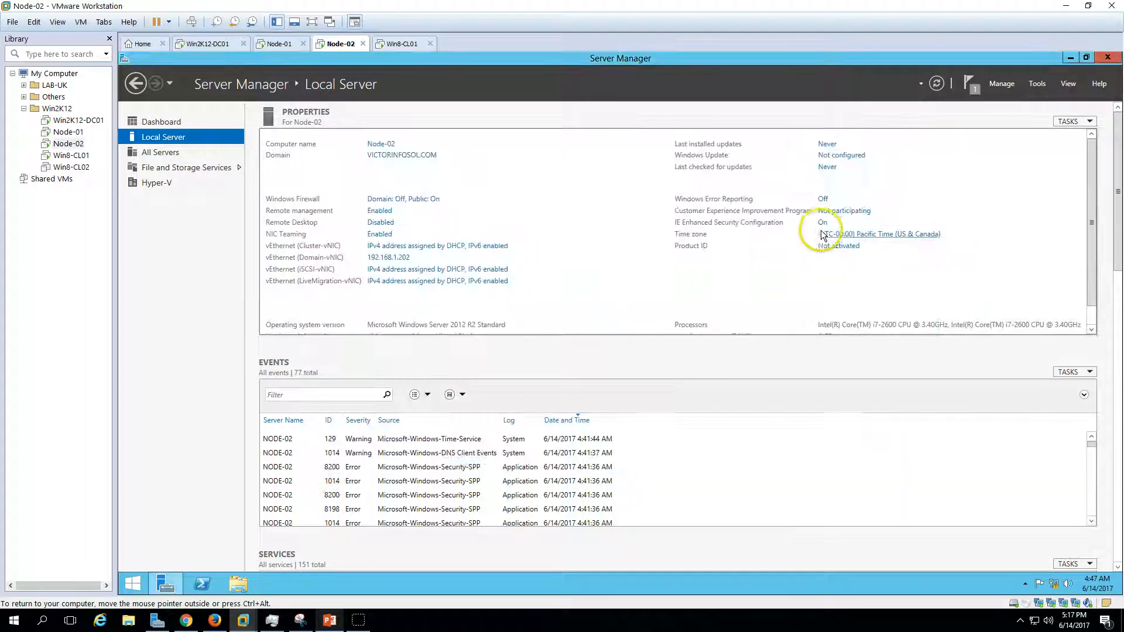
left_click(429, 280)
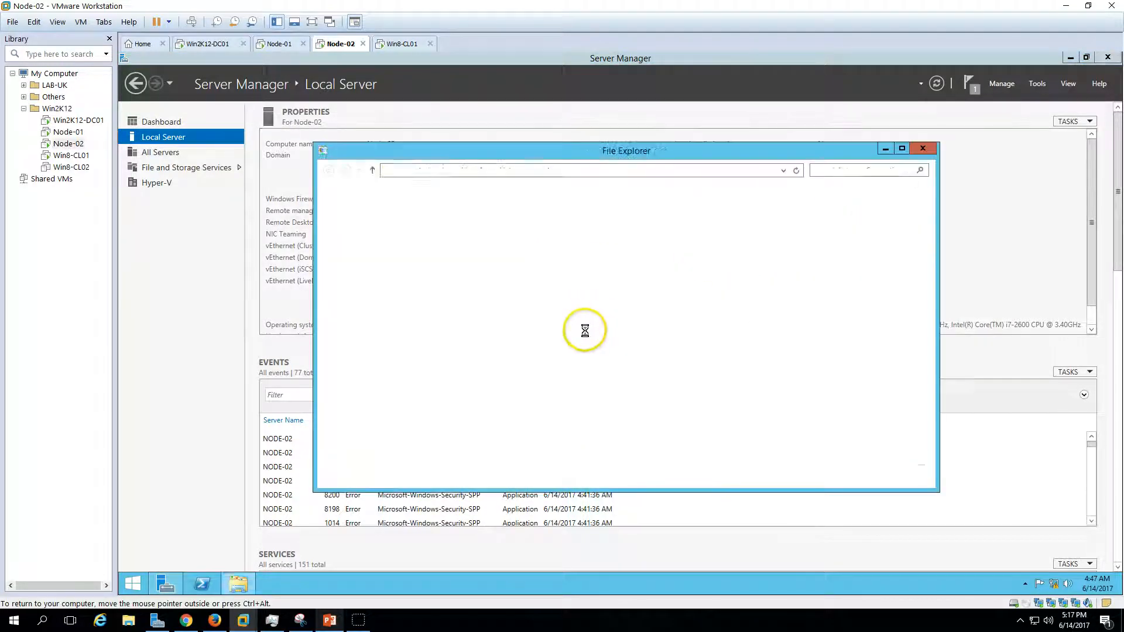
Give LiveMigration-vNIC static IPv4 192.168.3.202 with mask 255.255.255.0
double_click(384, 323)
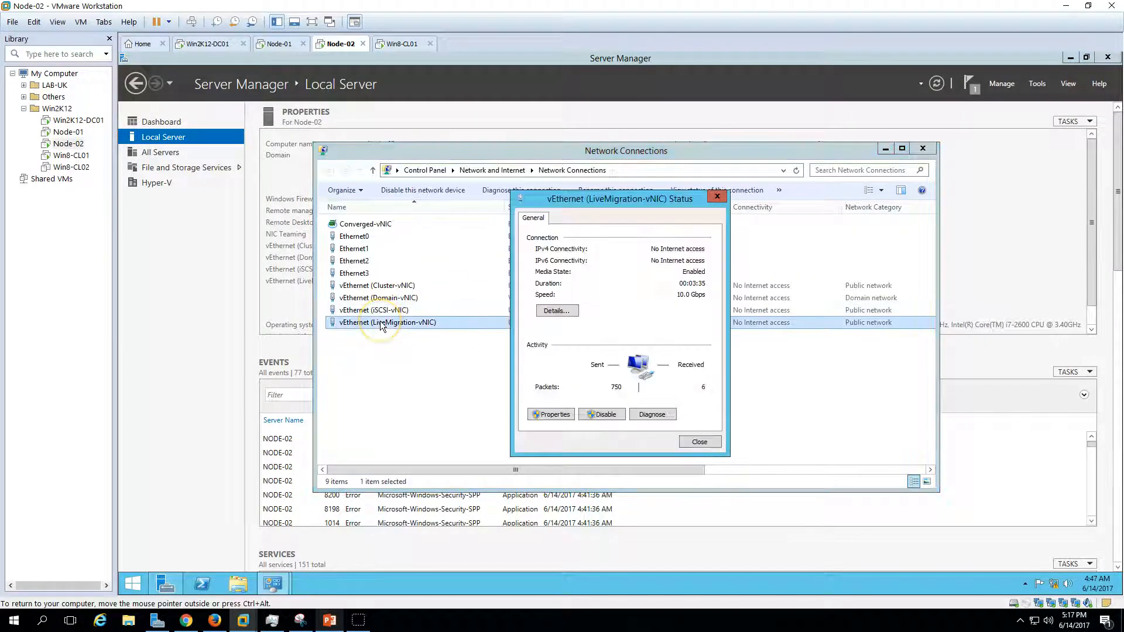
left_click(549, 415)
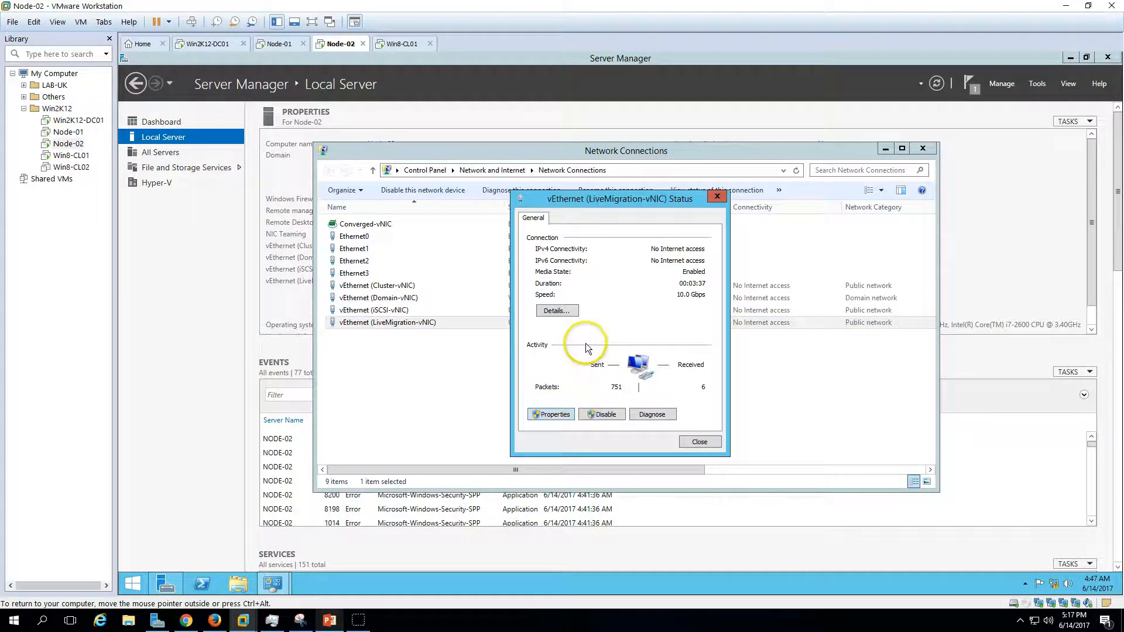
scroll(541, 345, "down", 2)
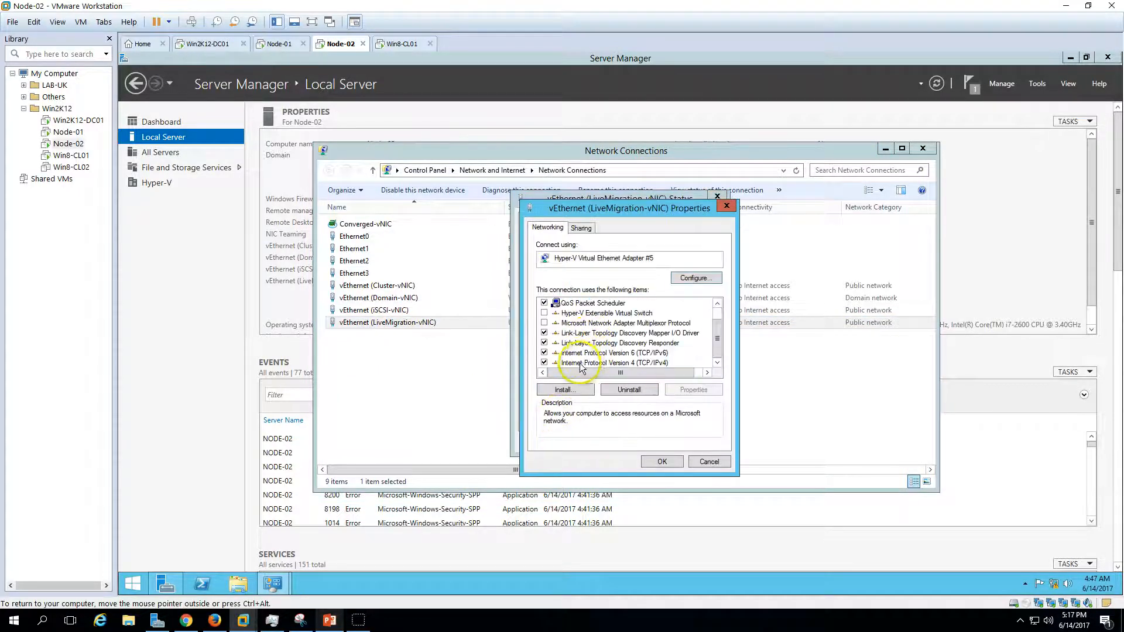
left_click(579, 354)
left_click(694, 389)
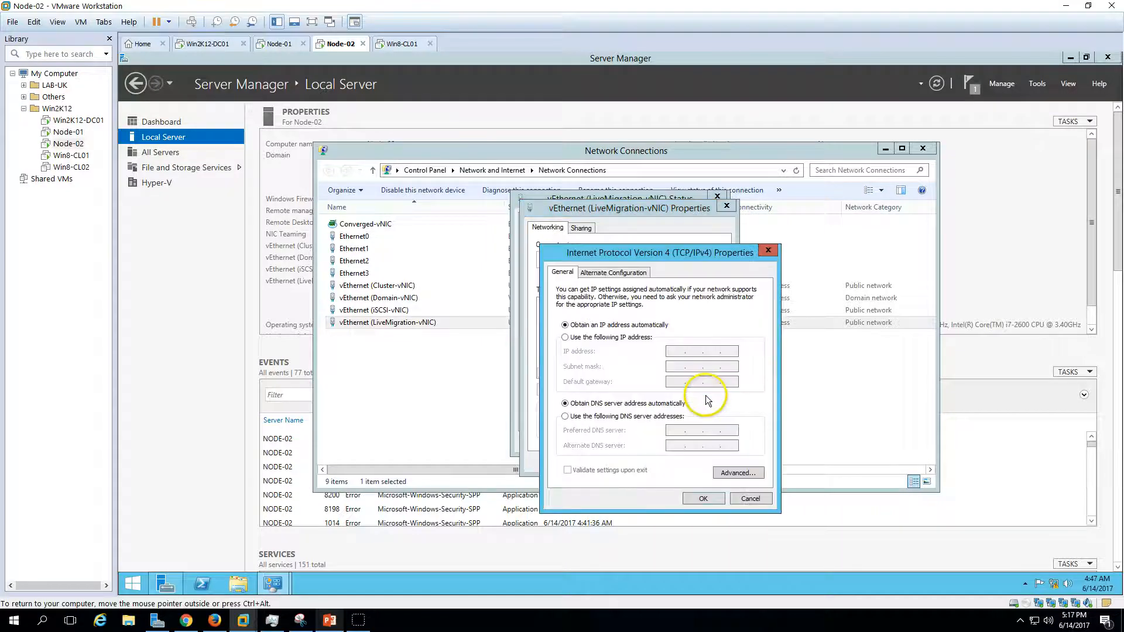
left_click(626, 339)
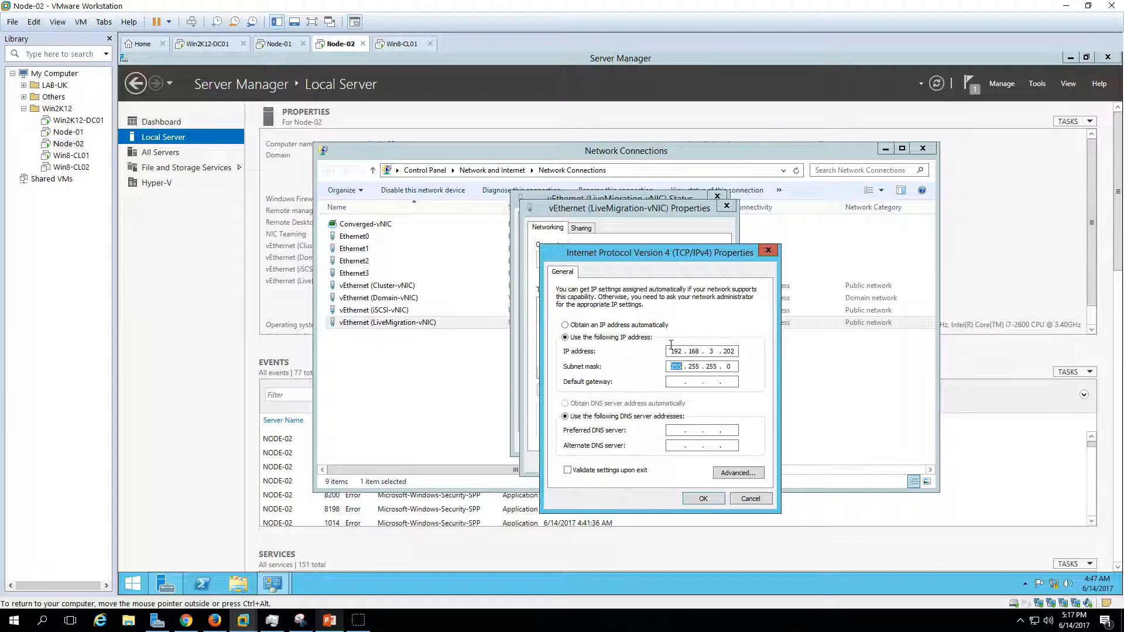
left_click(703, 498)
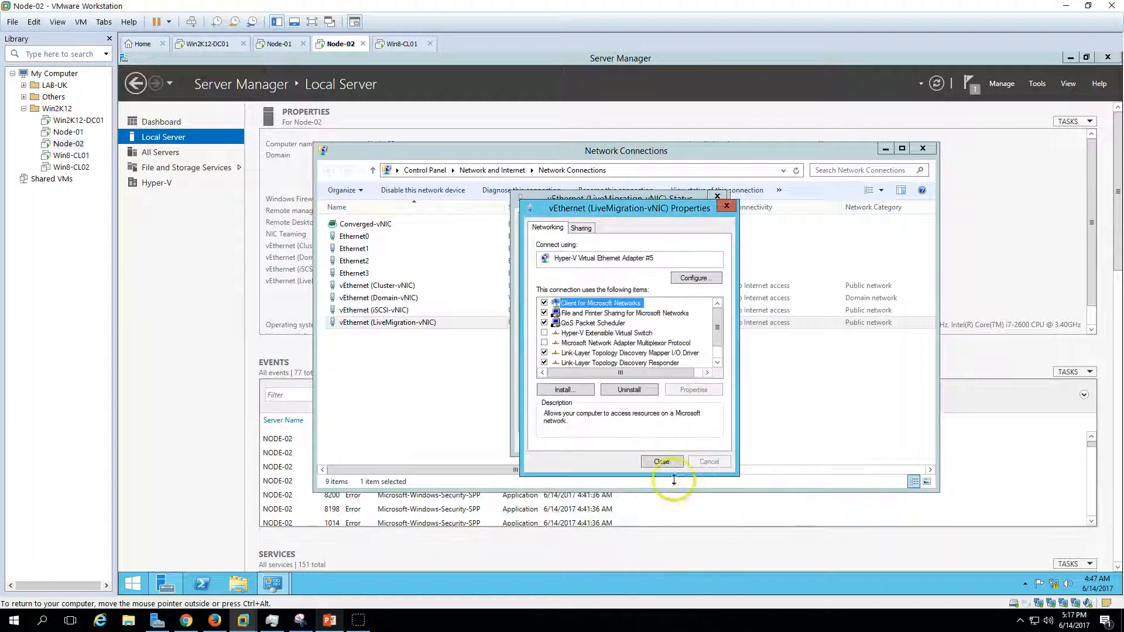
left_click(660, 465)
left_click(692, 510)
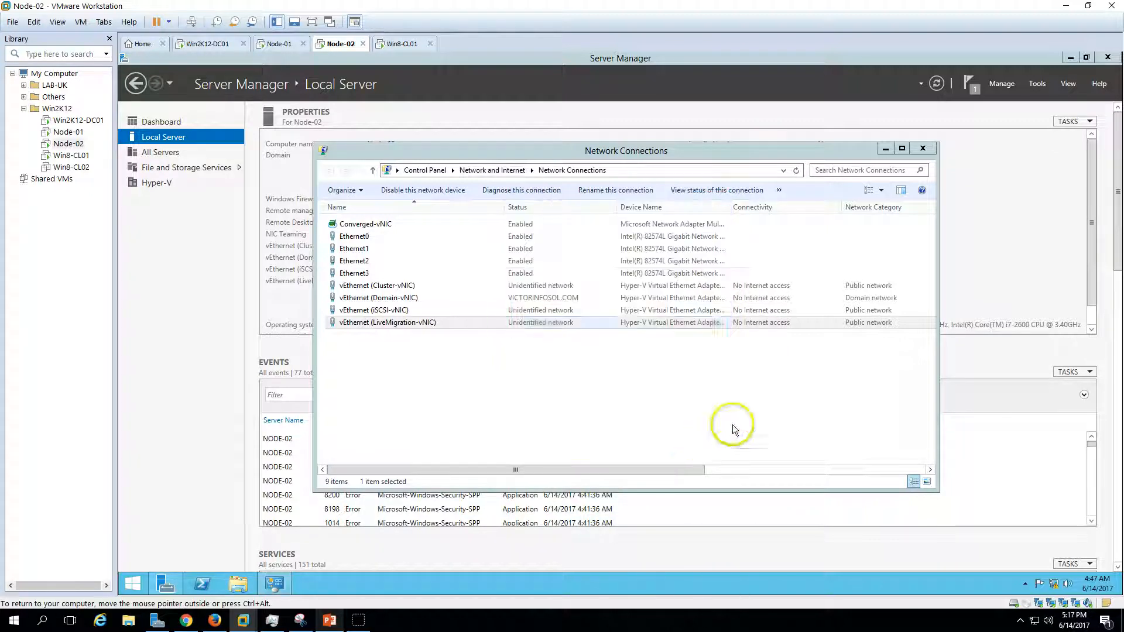
Close Network Connections, refresh Server Manager to show the new addresses, and bring up the slide show
left_click(923, 148)
left_click(938, 83)
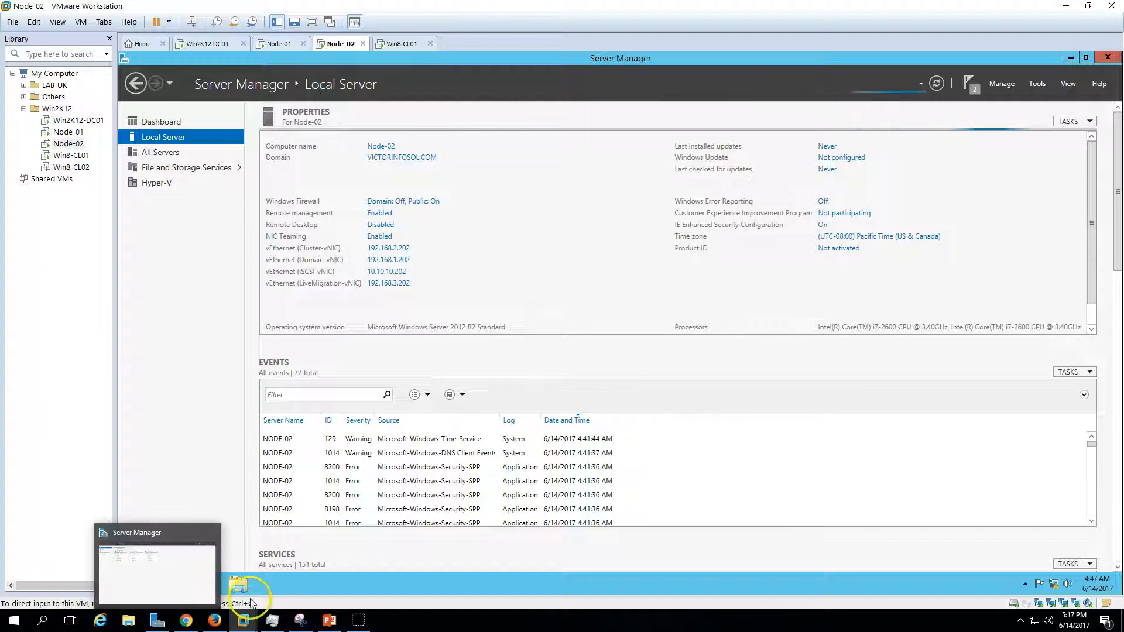
left_click(314, 621)
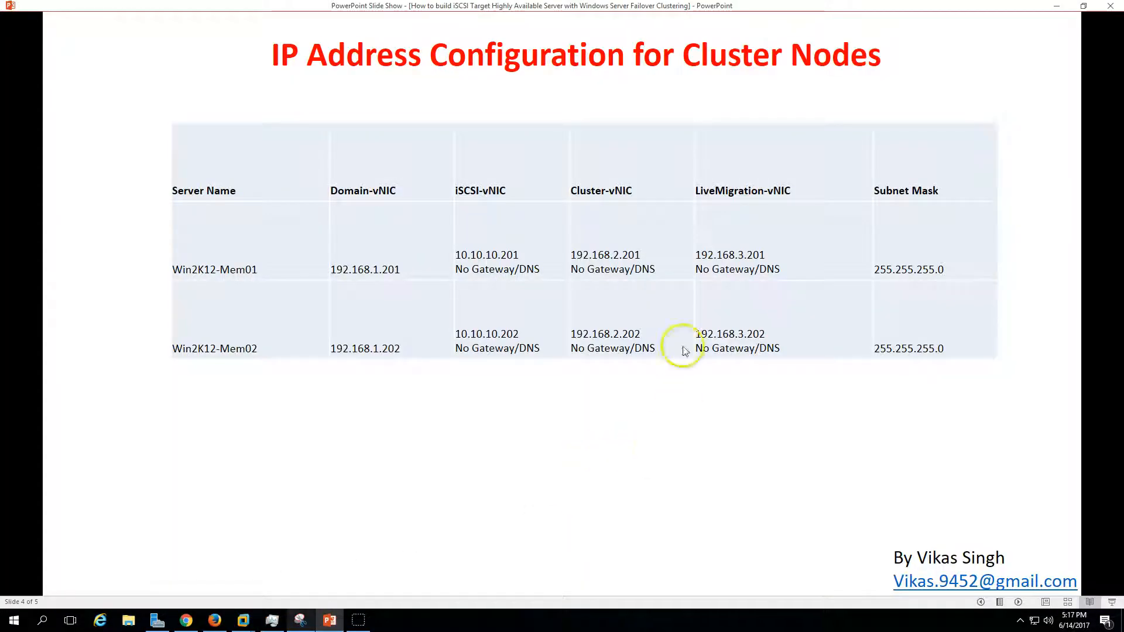
Step the slide show back to the slide 3 deployment steps, then return to the VMs
left_click(980, 601)
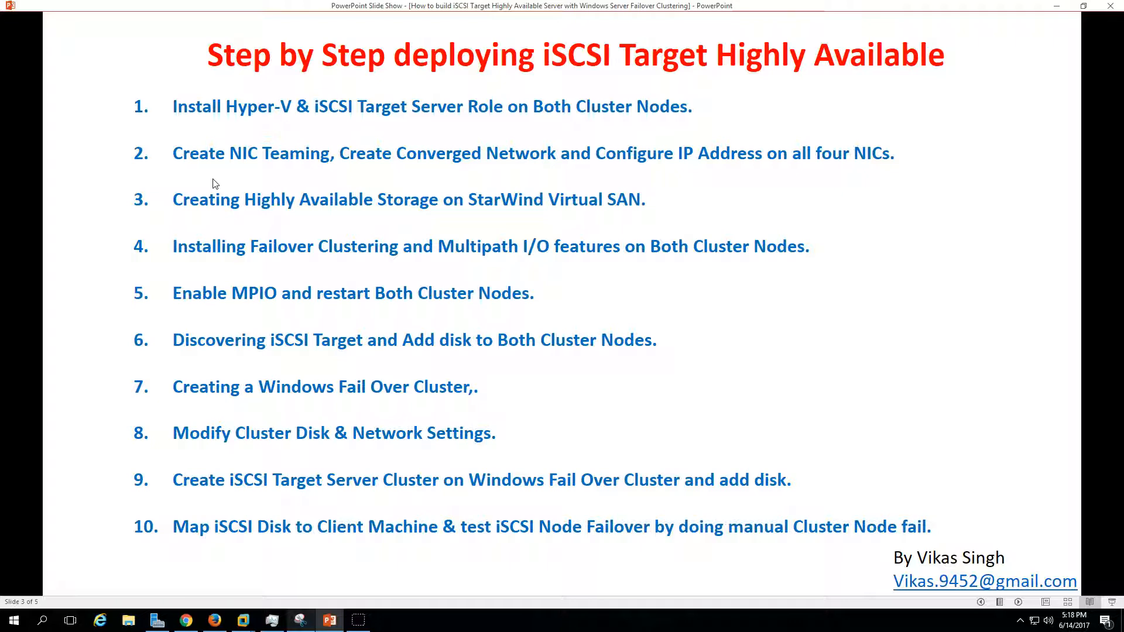
left_click(332, 623)
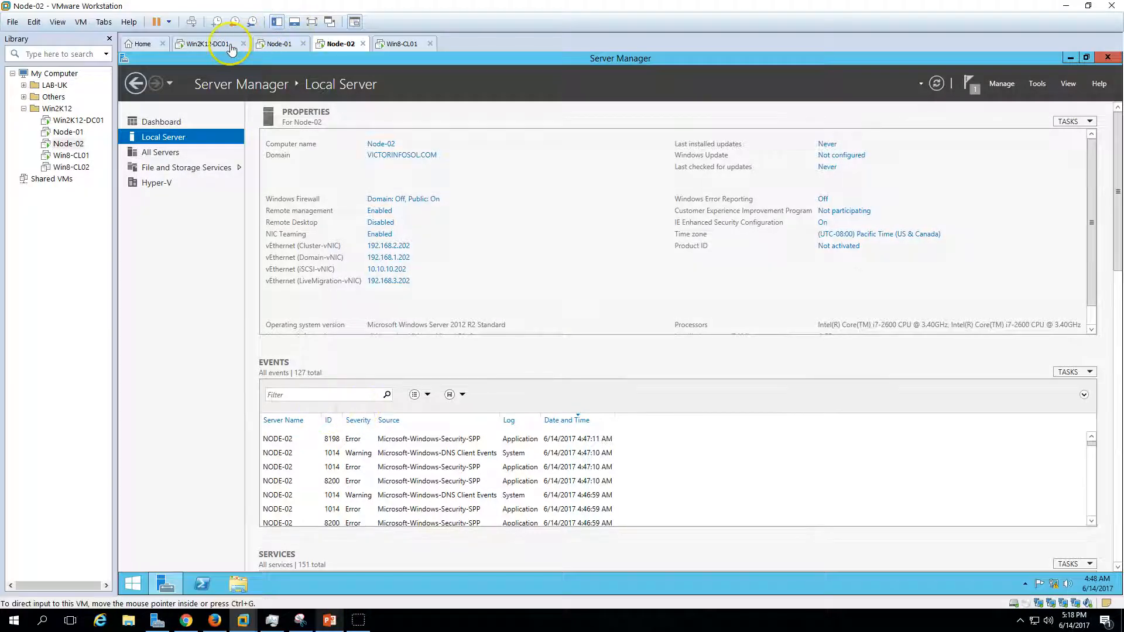
On Node-02, open StarWind Management Console from the hidden tray icons
left_click(280, 47)
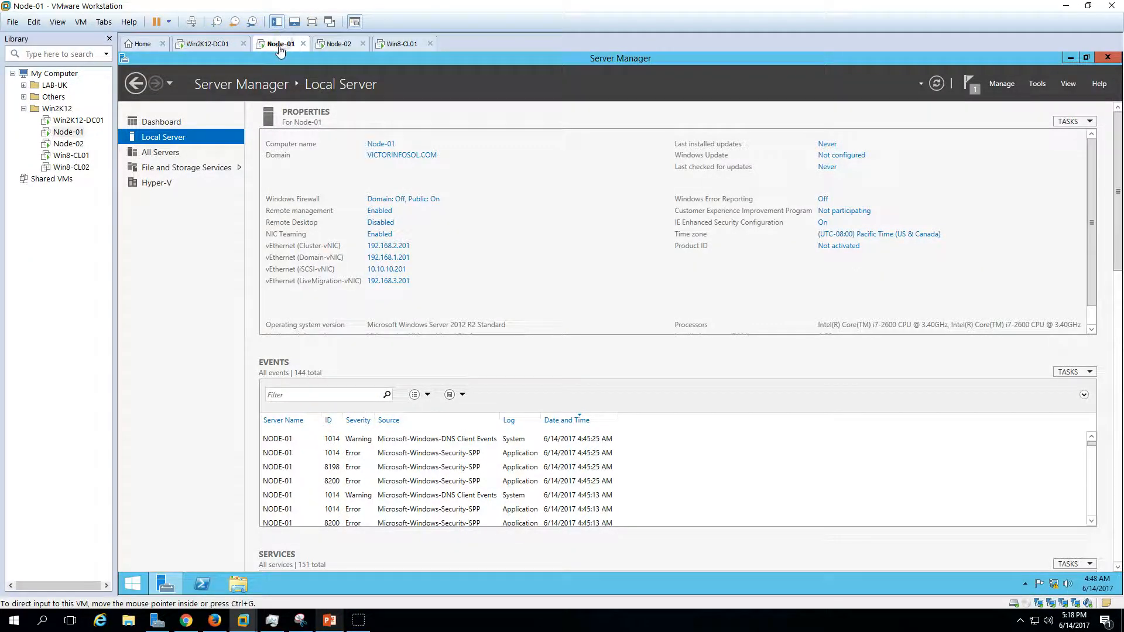
left_click(296, 46)
left_click(319, 47)
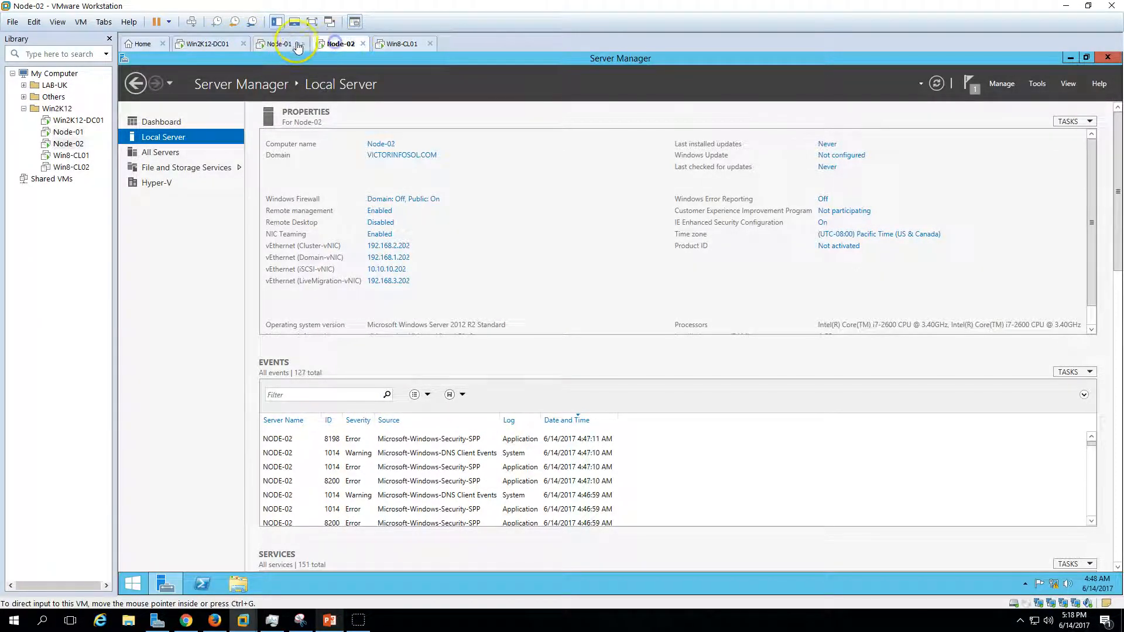
left_click(287, 47)
left_click(334, 45)
left_click(285, 48)
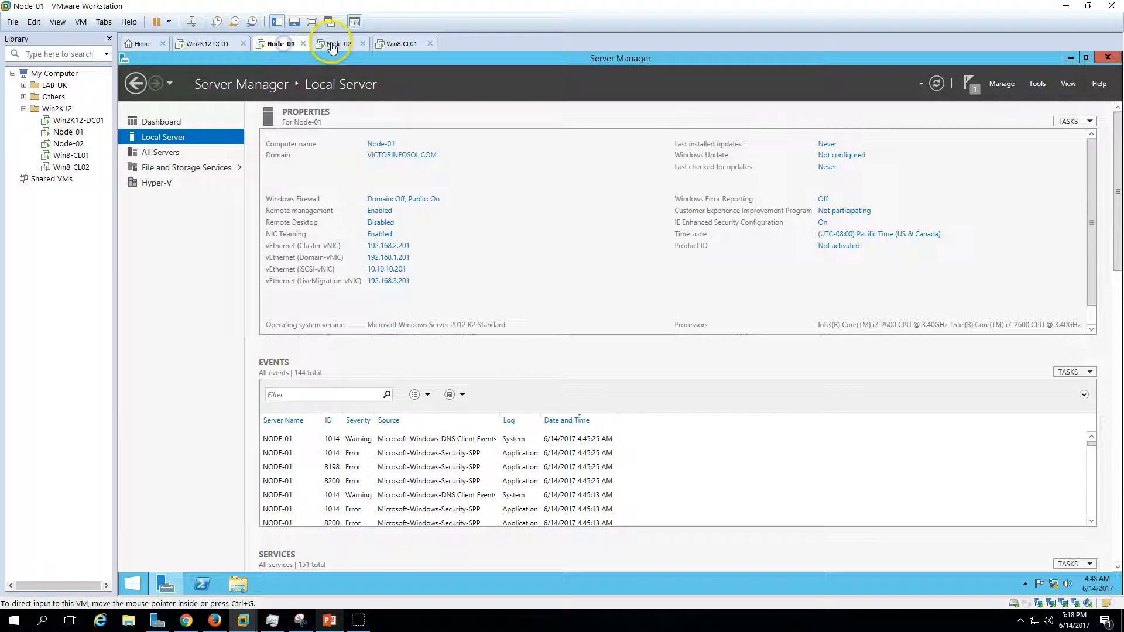
left_click(332, 46)
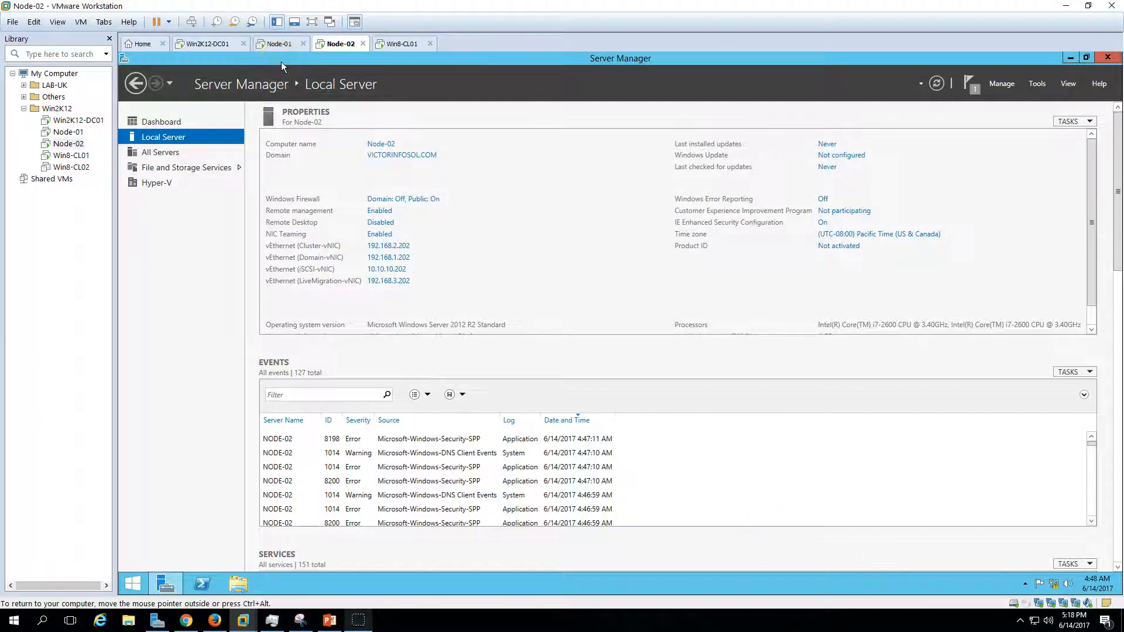
left_click(1020, 621)
left_click(1021, 574)
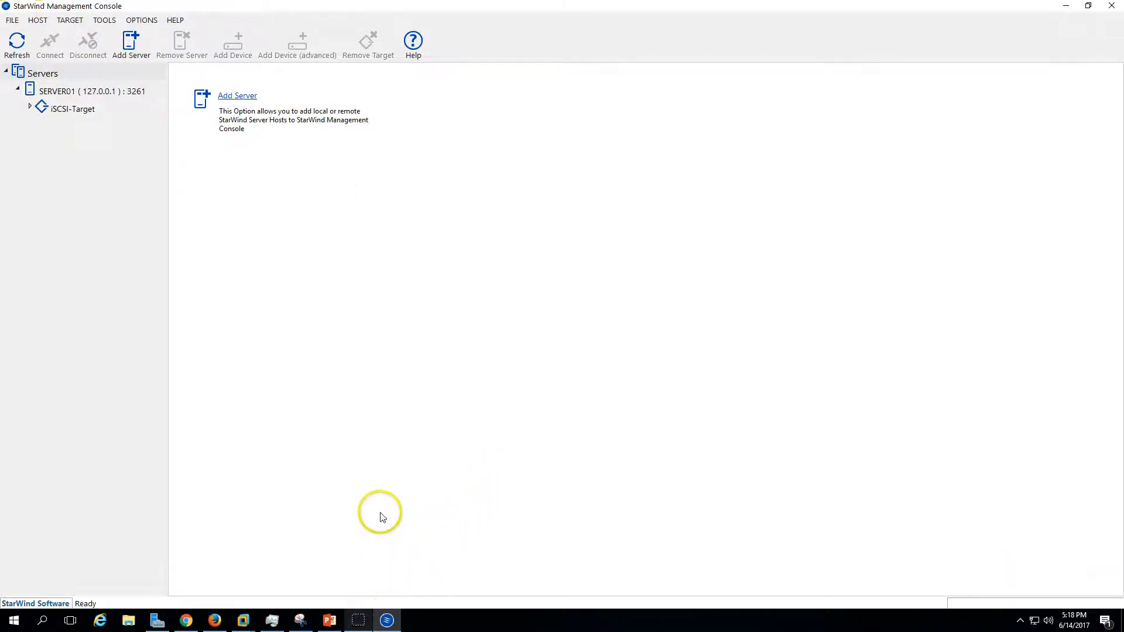
Add a 1 GB thick-provisioned QuorumDisk virtual disk to iSCSI-Target
left_click(82, 108)
left_click(304, 165)
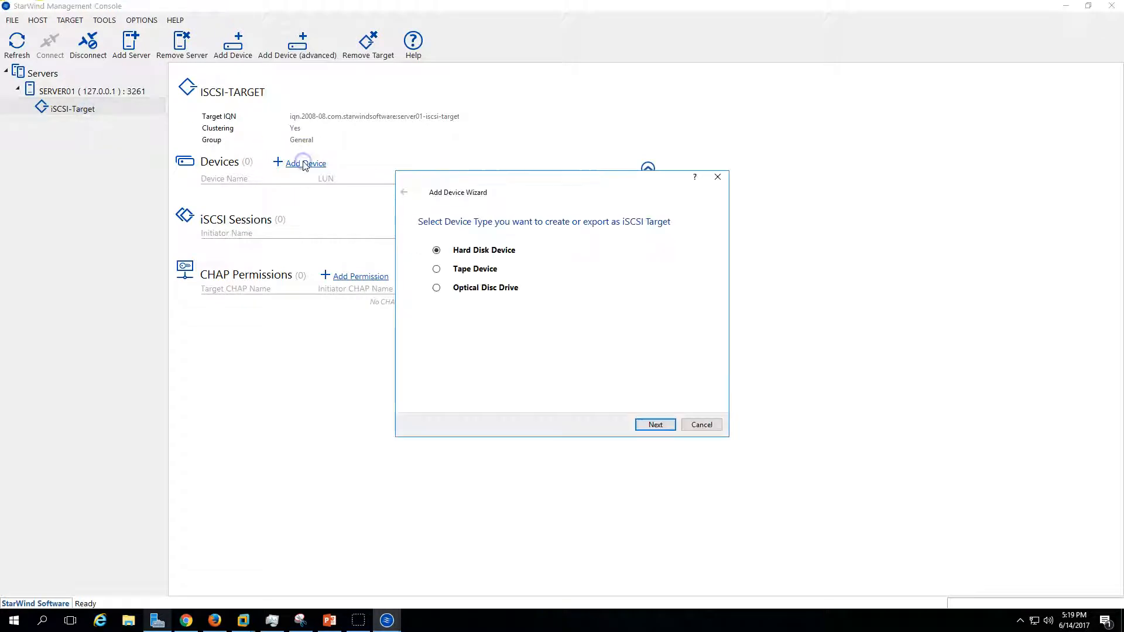
left_click(664, 426)
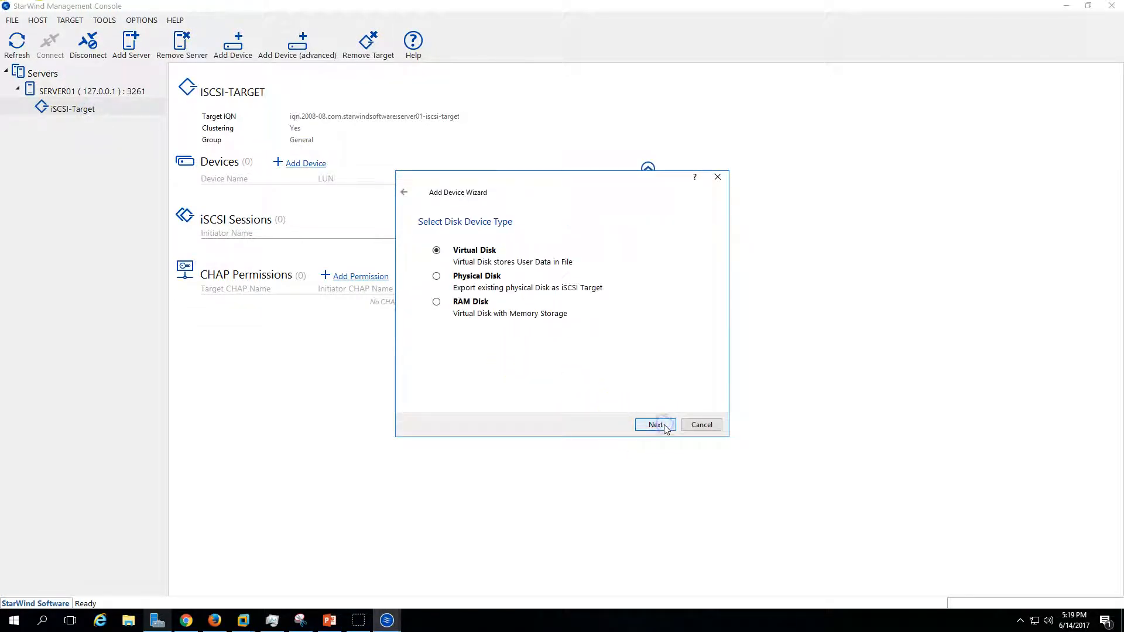
left_click(658, 427)
left_click(535, 271)
double_click(534, 270)
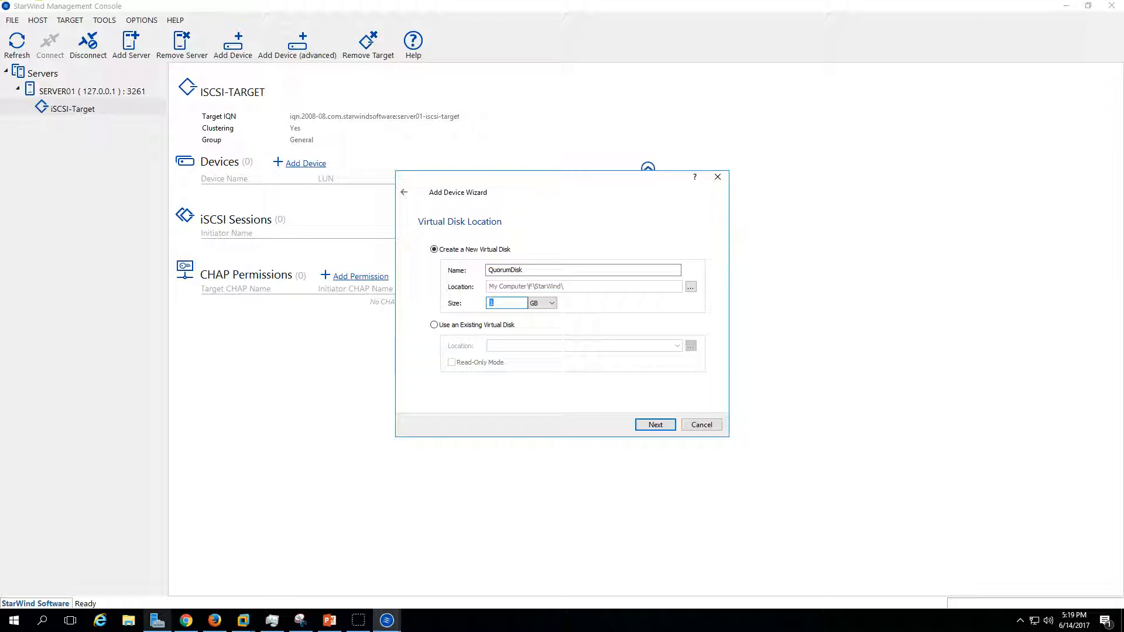
left_click(657, 424)
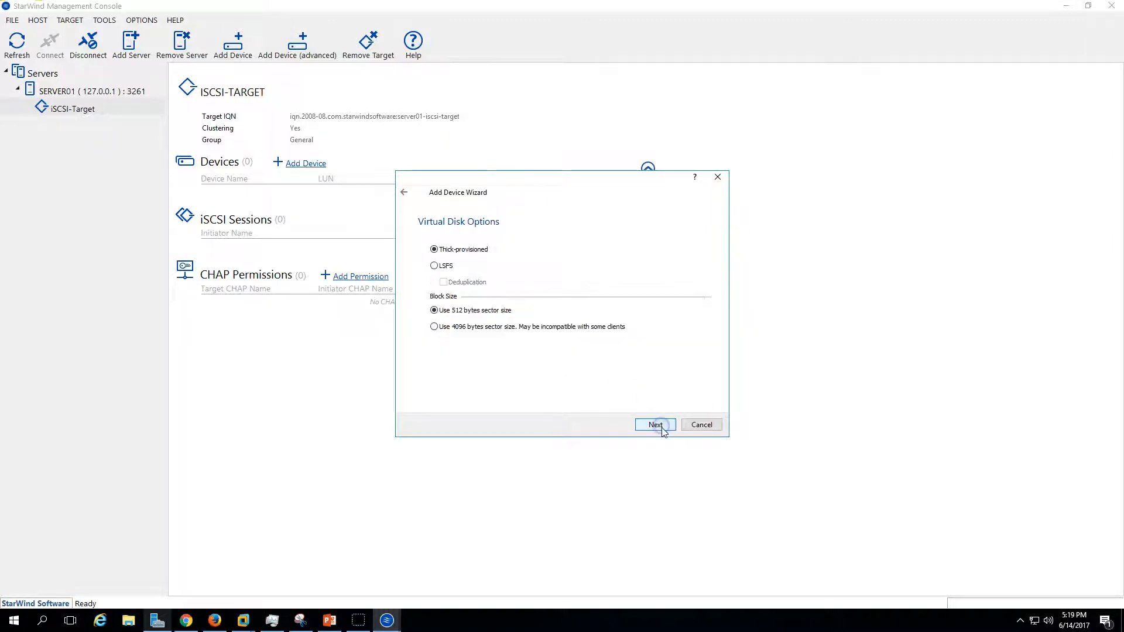
left_click(657, 424)
left_click(657, 425)
left_click(656, 425)
left_click(660, 427)
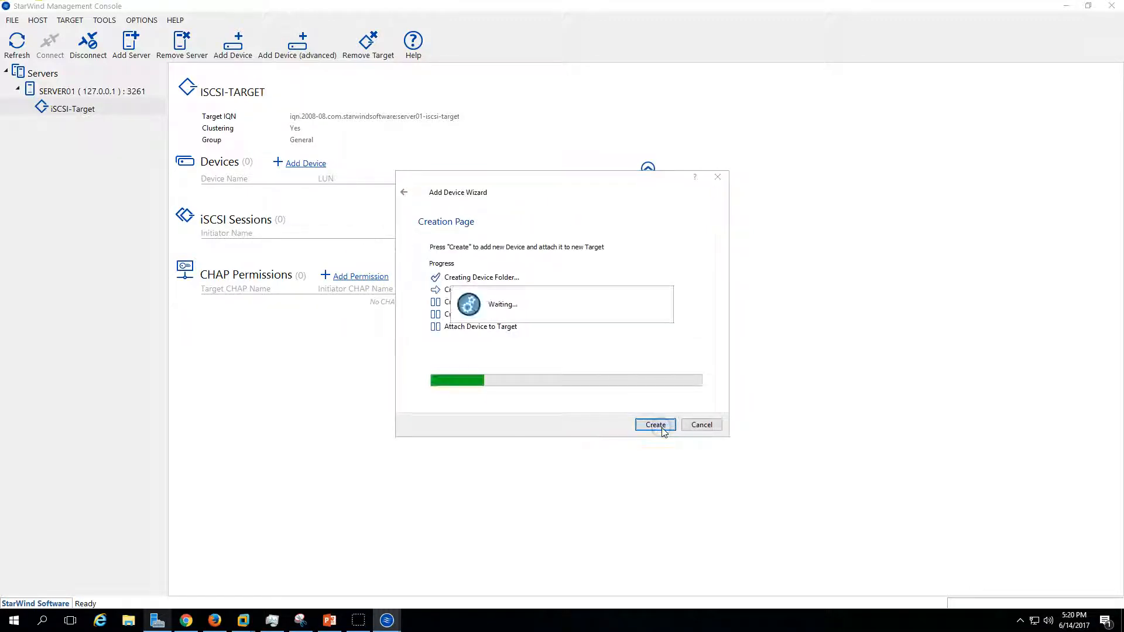
left_click(665, 430)
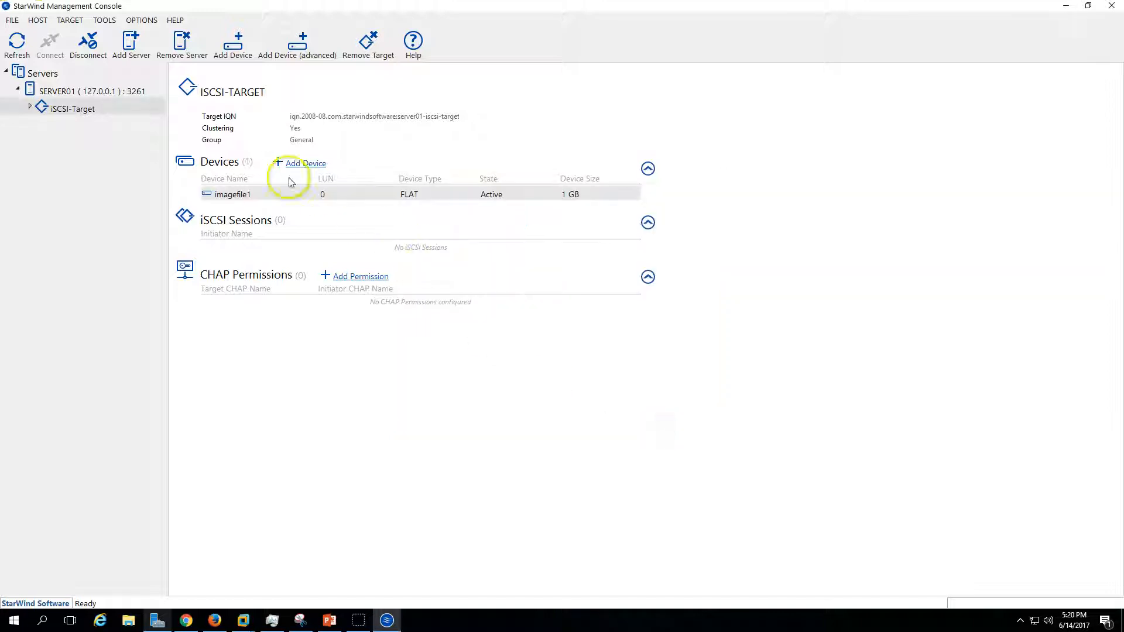
Add a 5 GB iSCSI-Disk01 virtual disk as the target's second device
left_click(299, 164)
left_click(664, 427)
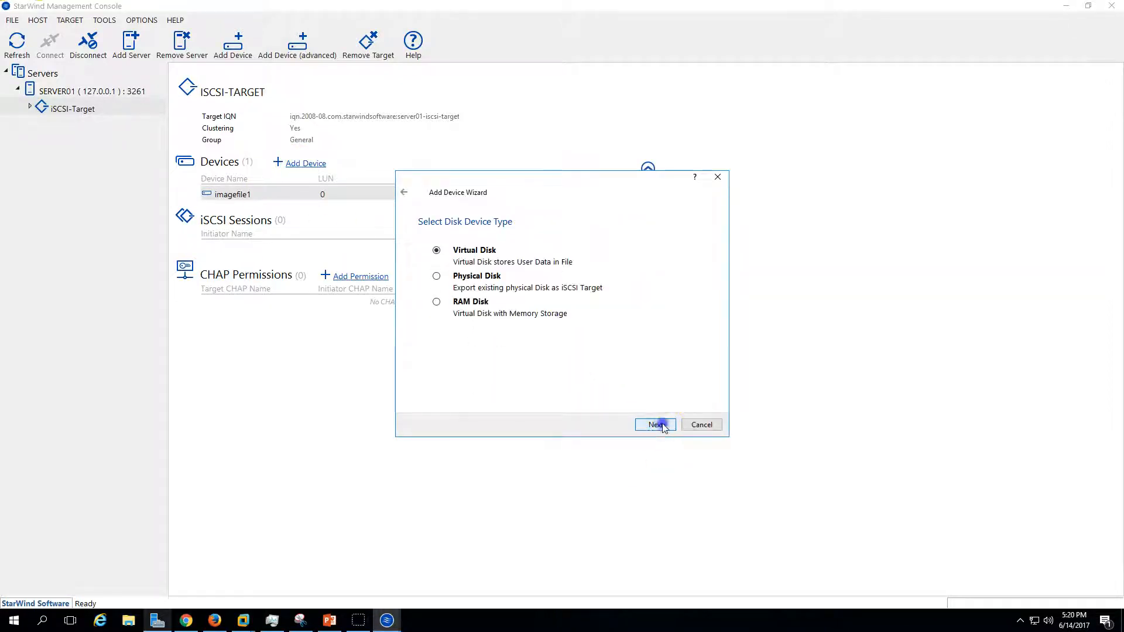
left_click(664, 427)
left_click(526, 270)
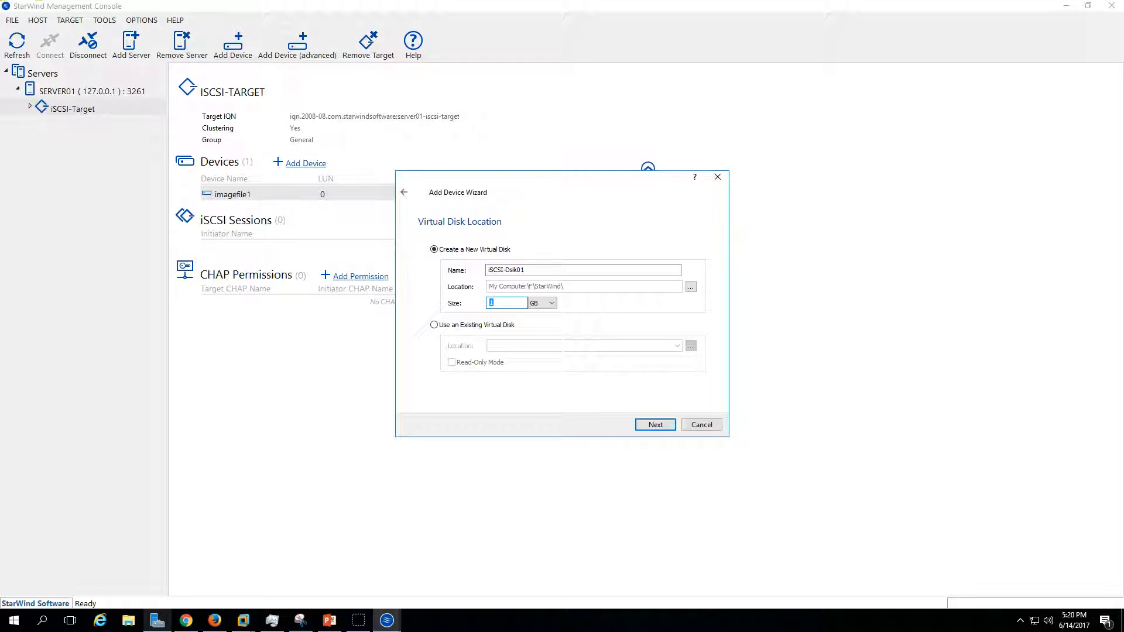
type("5")
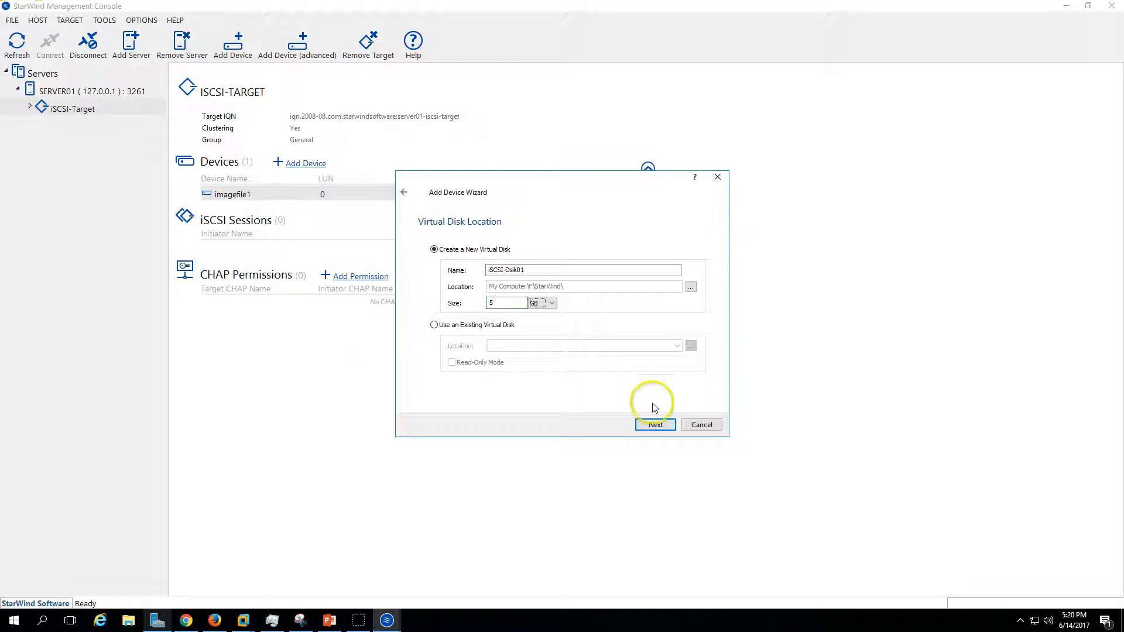
left_click(656, 426)
left_click(661, 426)
left_click(661, 425)
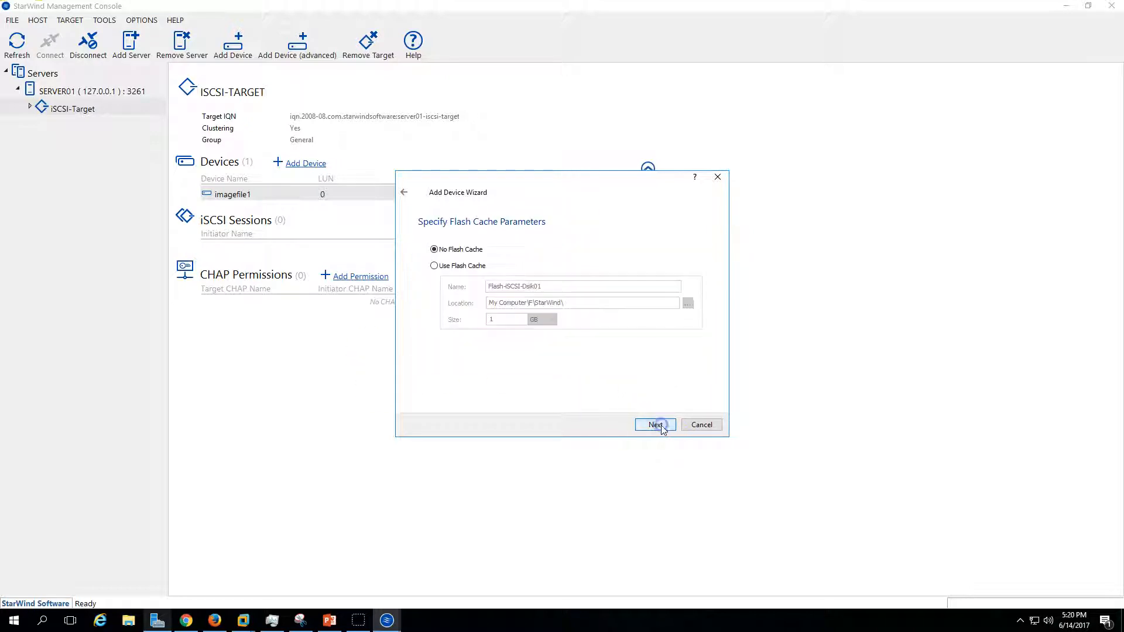
left_click(661, 426)
left_click(661, 425)
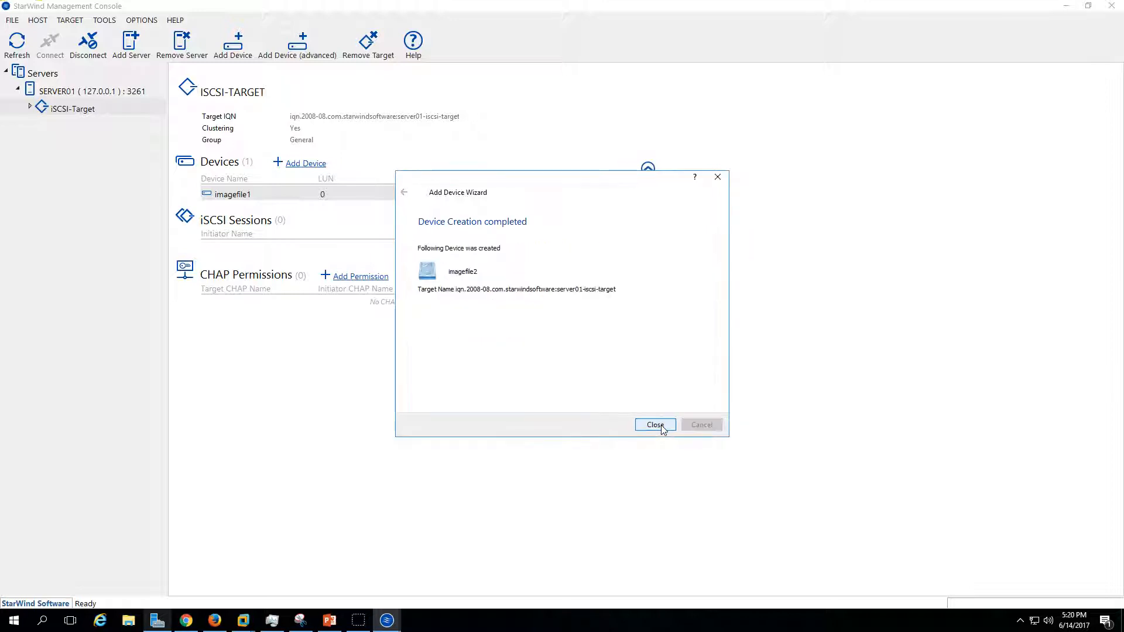
left_click(660, 425)
left_click(307, 163)
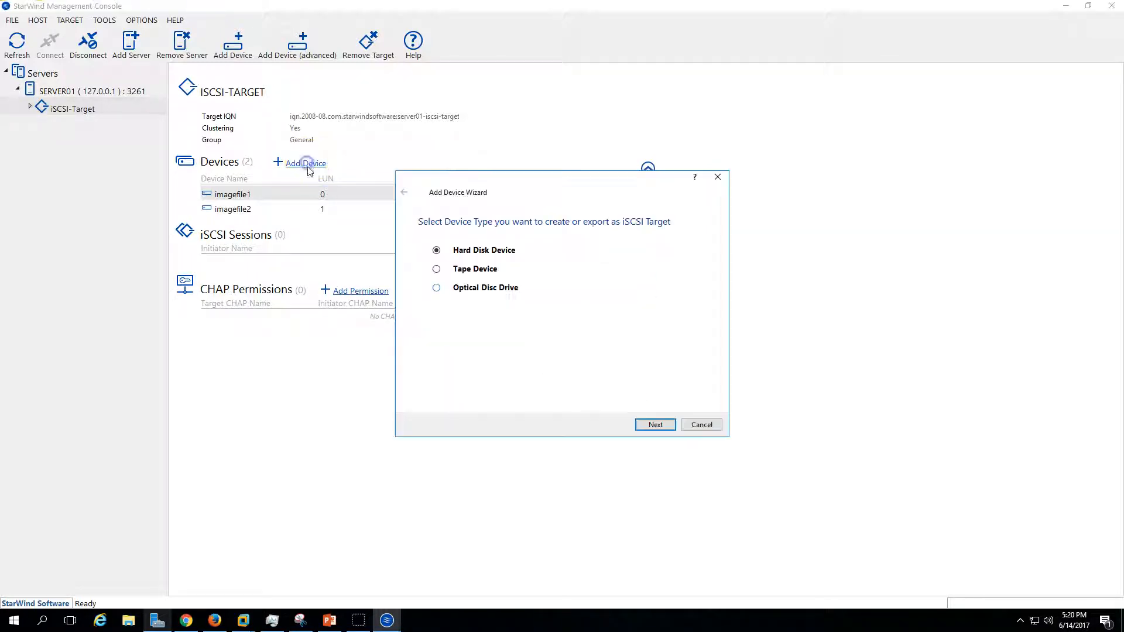
Create the 5 GB iSCSI-Disk02 virtual disk, then review the imagefile3 and imagefile1 entries
left_click(654, 424)
left_click(656, 425)
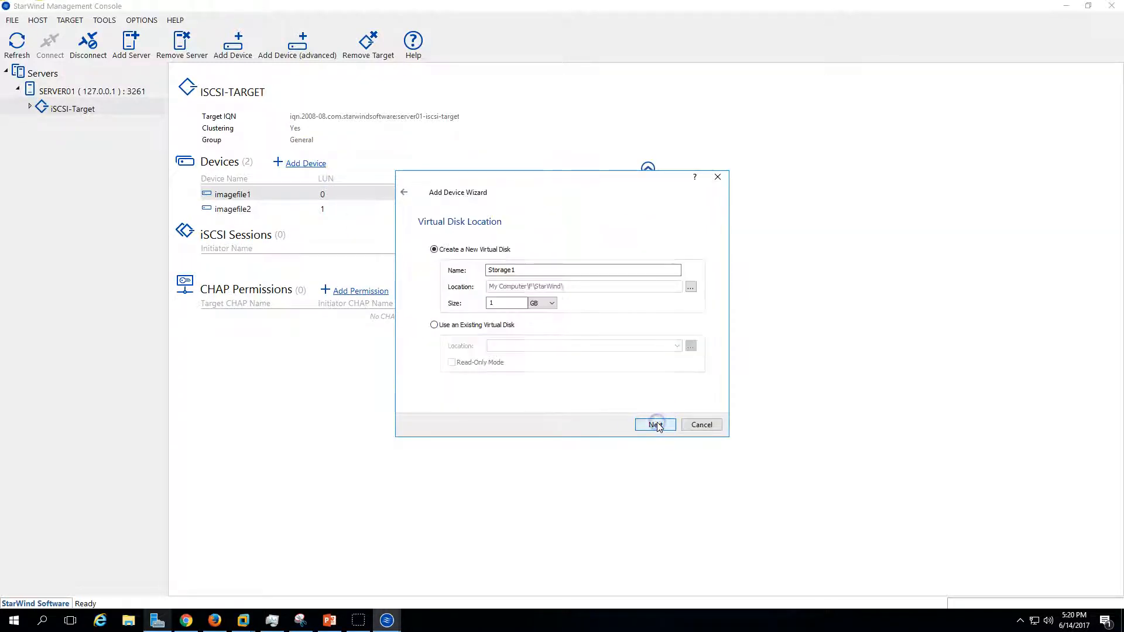
left_click(655, 425)
left_click(403, 191)
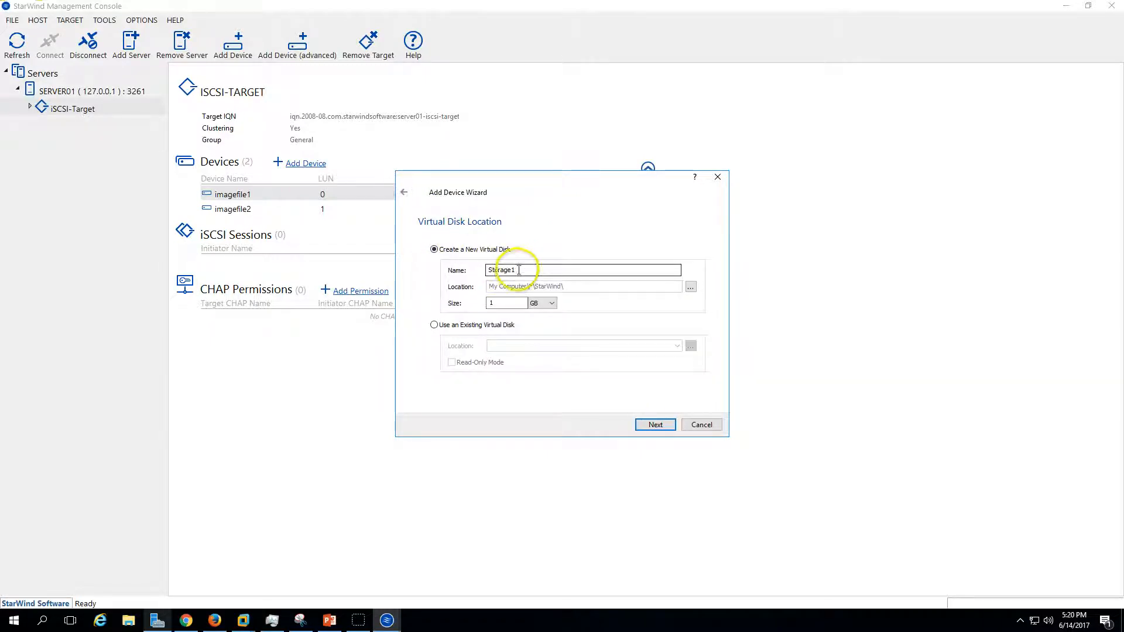
left_click_drag(519, 271, 403, 264)
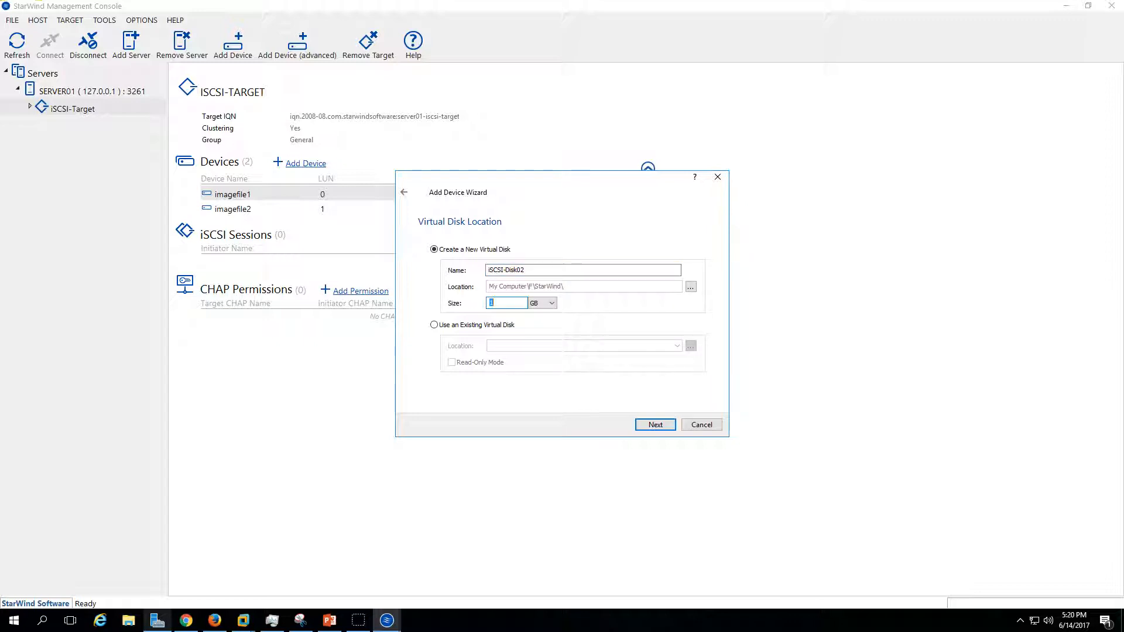
left_click(655, 424)
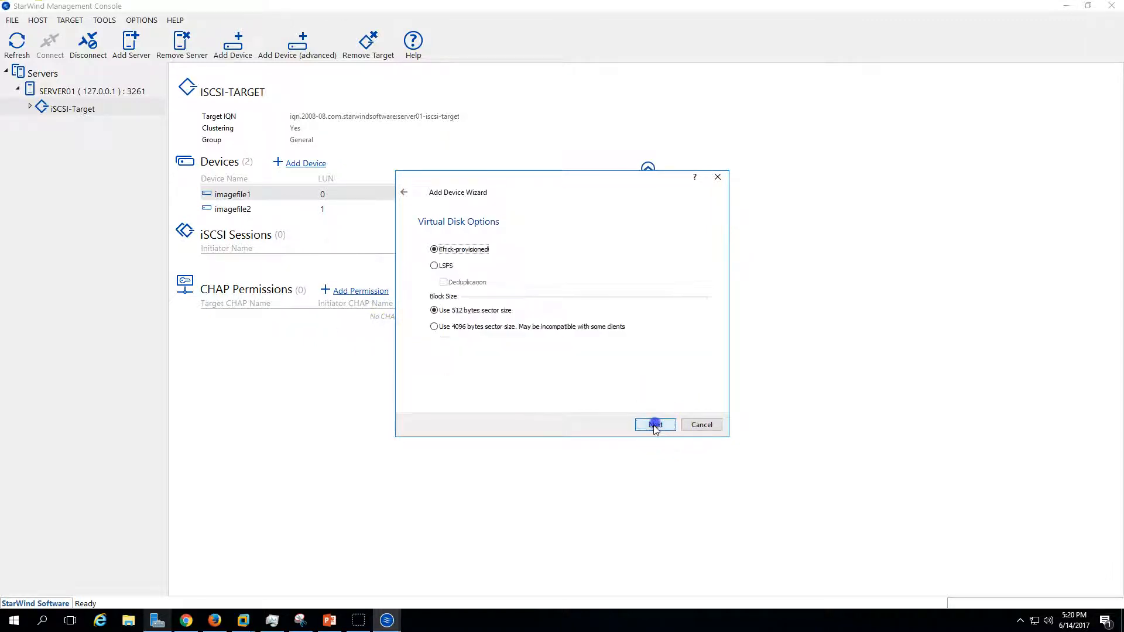
left_click(655, 424)
left_click(655, 424)
left_click(655, 424)
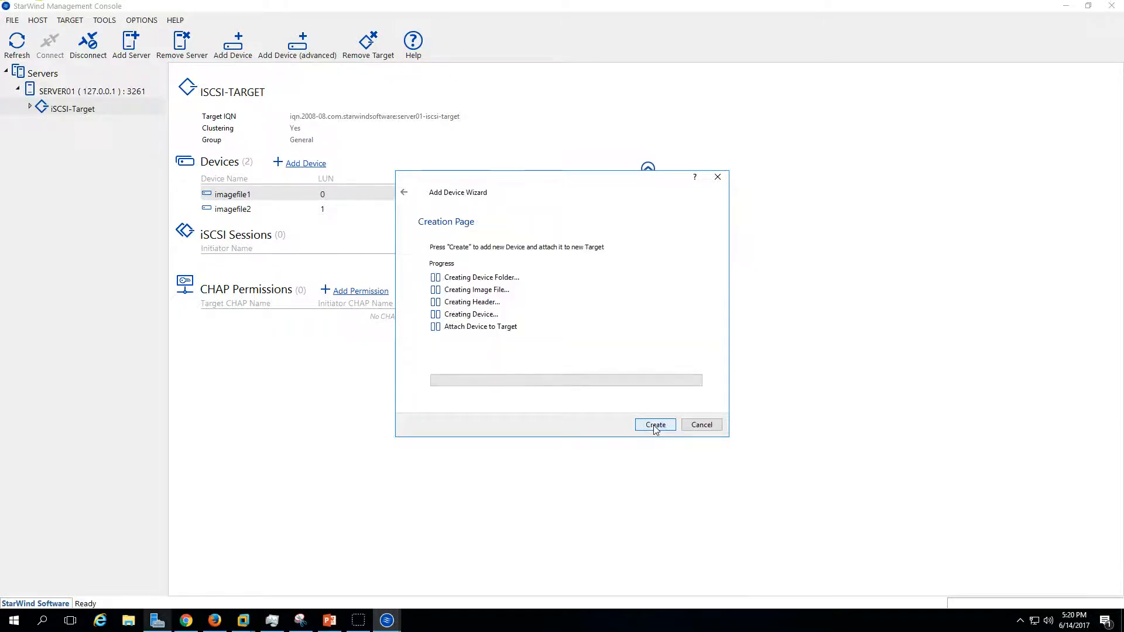
left_click(655, 425)
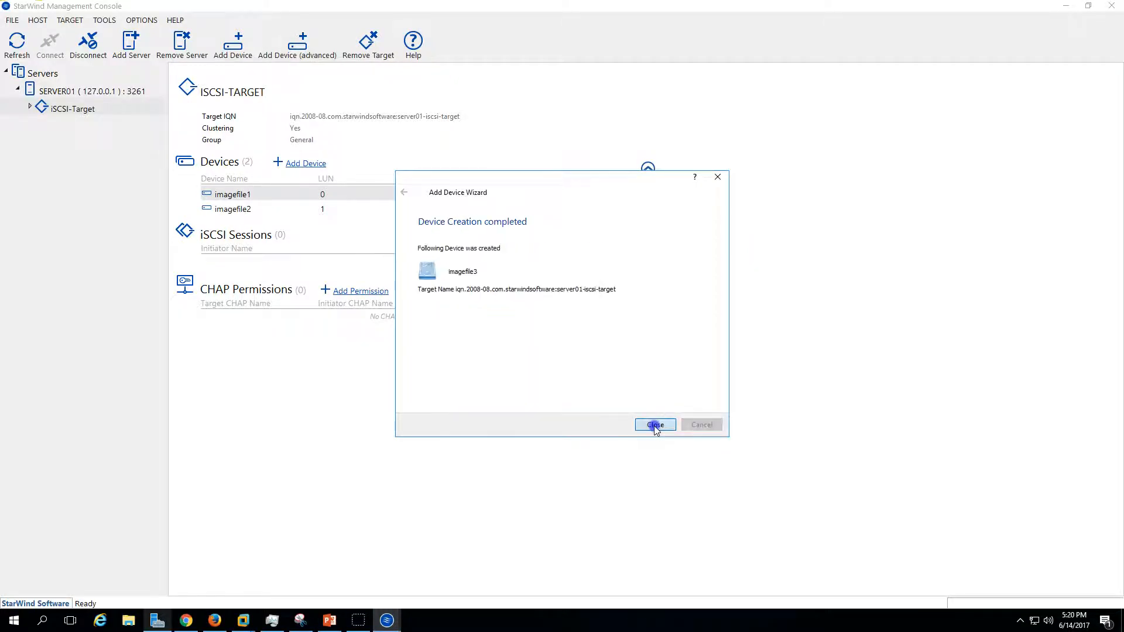
left_click(655, 426)
left_click(467, 224)
left_click(430, 194)
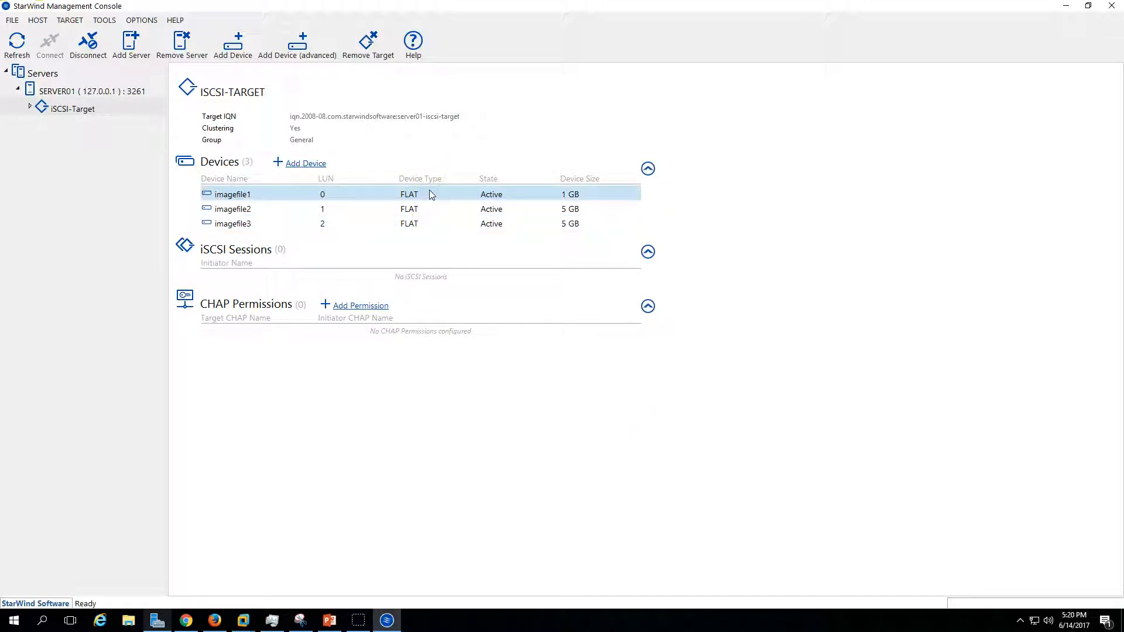
Minimize StarWind, glance at the deployment slide, and start Add Roles and Features on Node-01
left_click(386, 620)
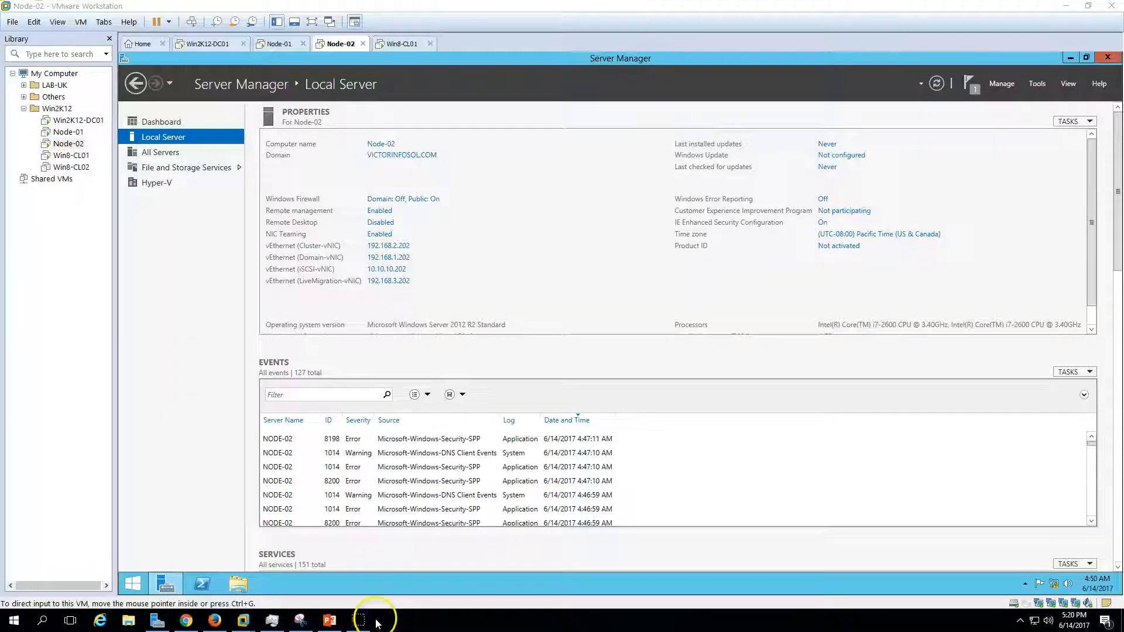
left_click(330, 621)
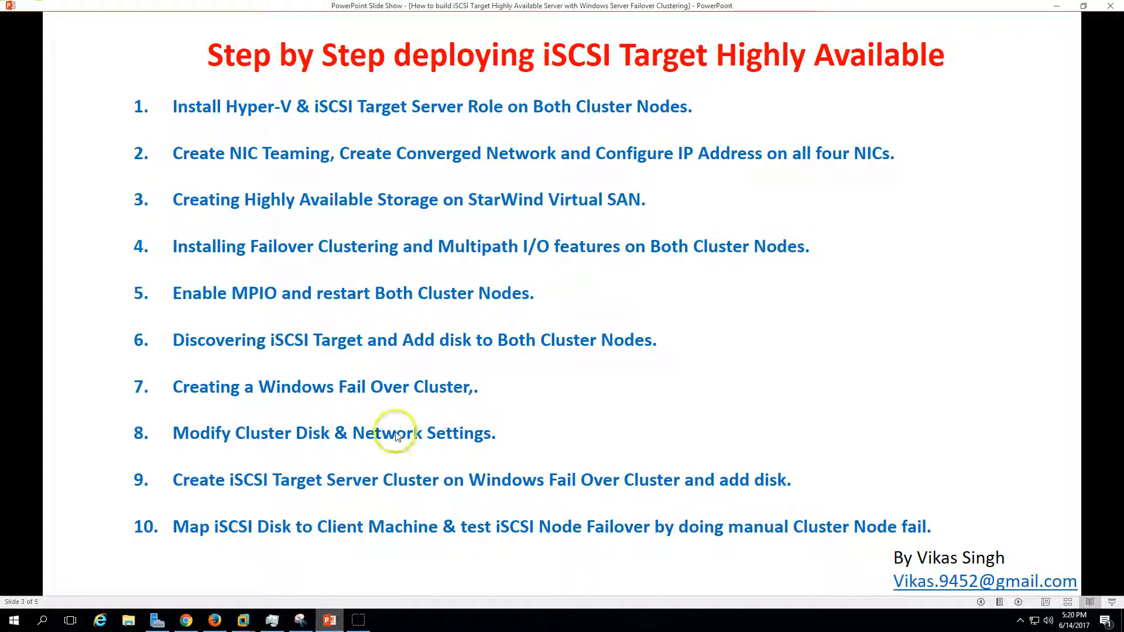
left_click(327, 621)
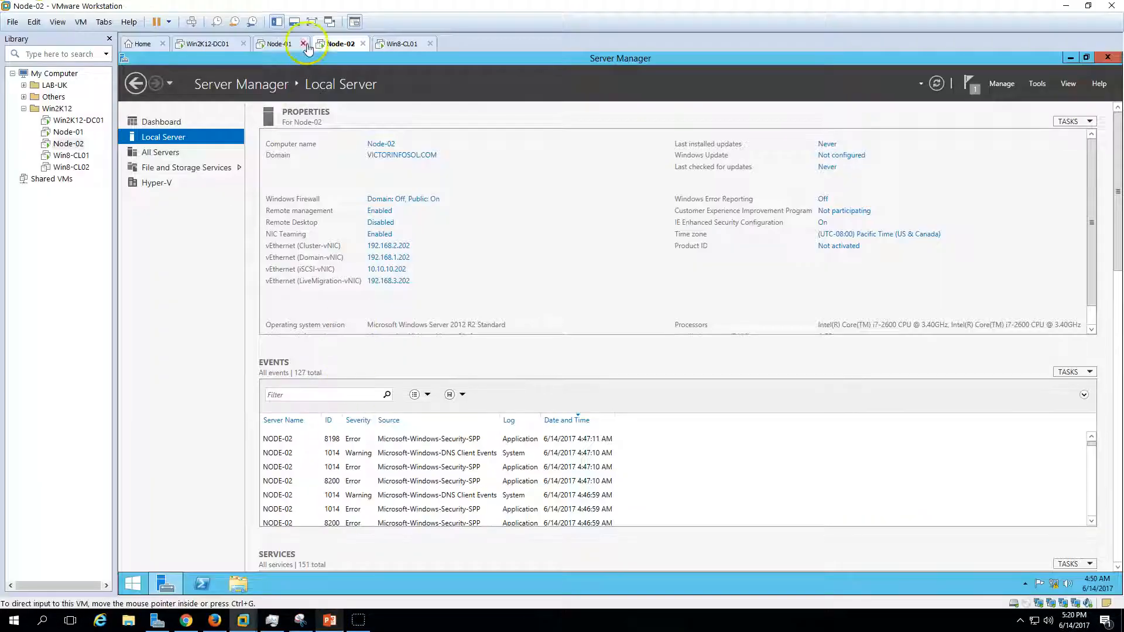
left_click(1002, 84)
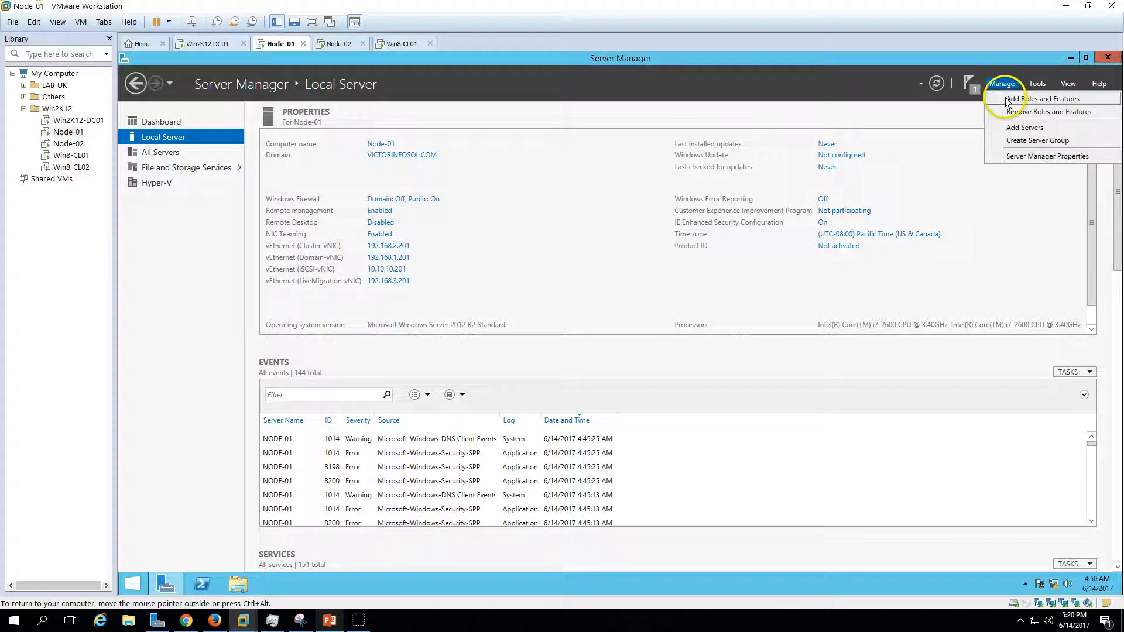
left_click(1007, 104)
left_click(513, 442)
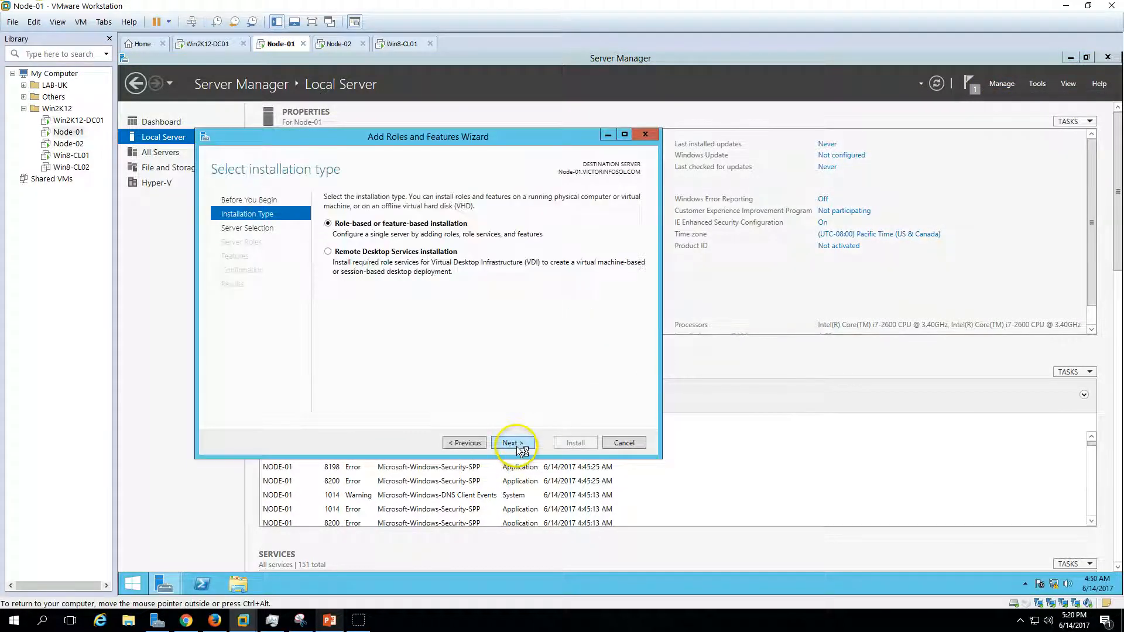
left_click(521, 445)
left_click(521, 445)
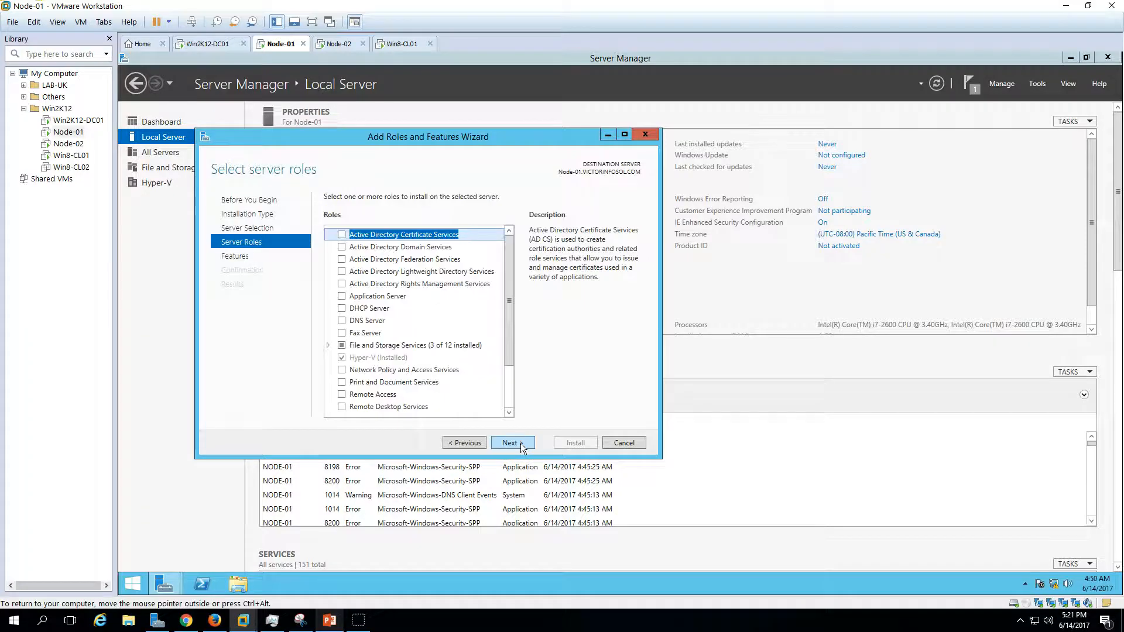
left_click(520, 445)
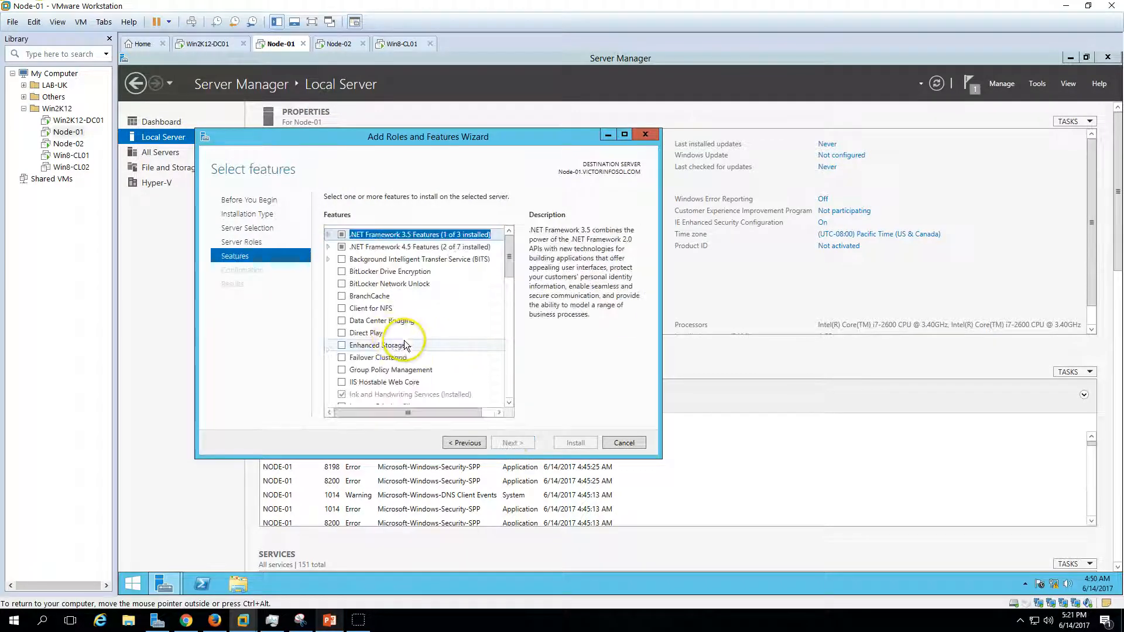
Install Failover Clustering with its tools and Multipath I/O on Node-01, then switch to Node-02
left_click(343, 359)
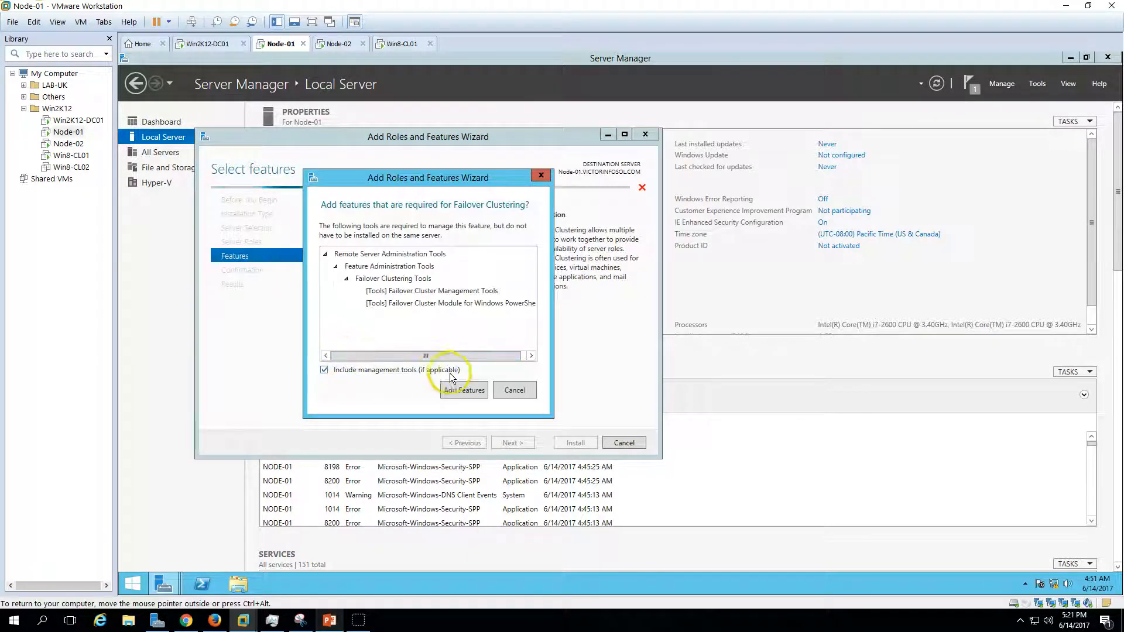
left_click(458, 389)
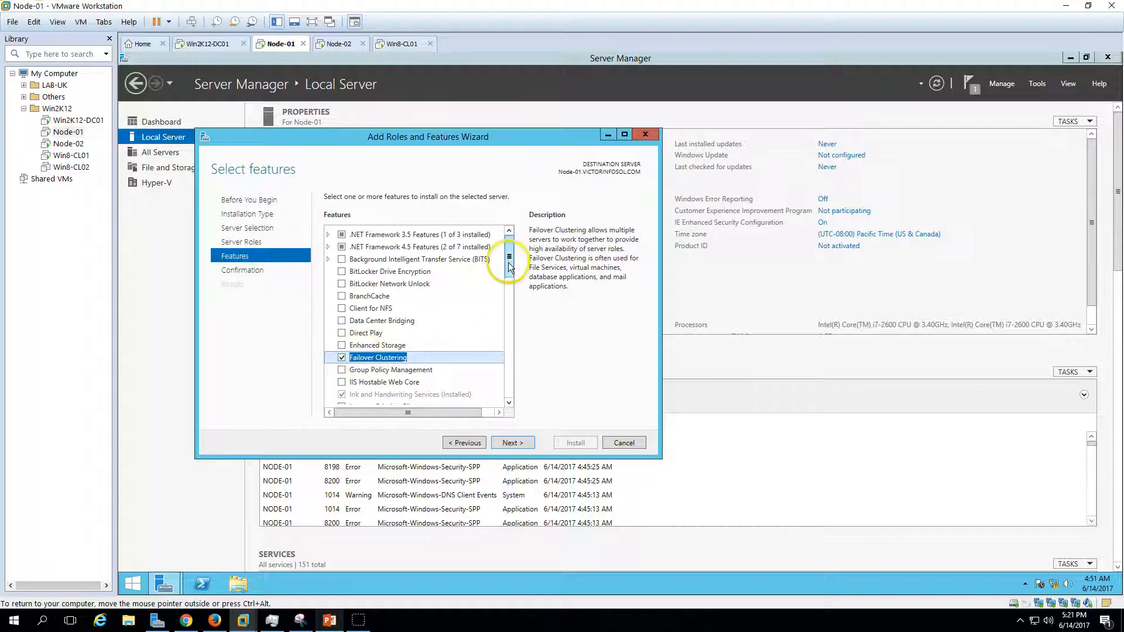
left_click_drag(508, 259, 508, 294)
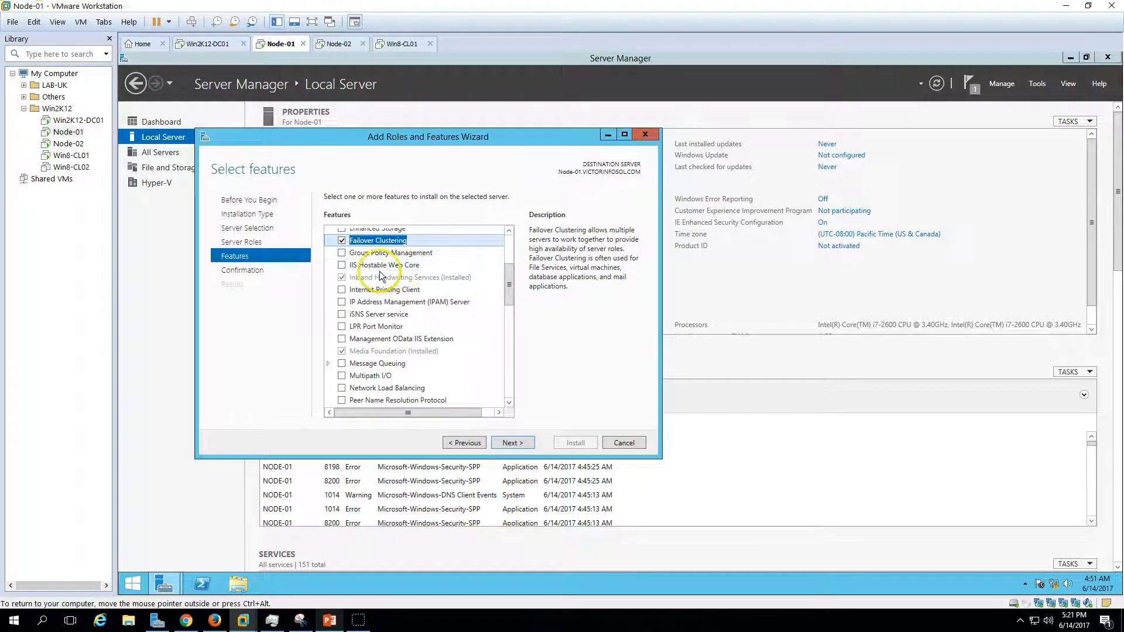
left_click(342, 375)
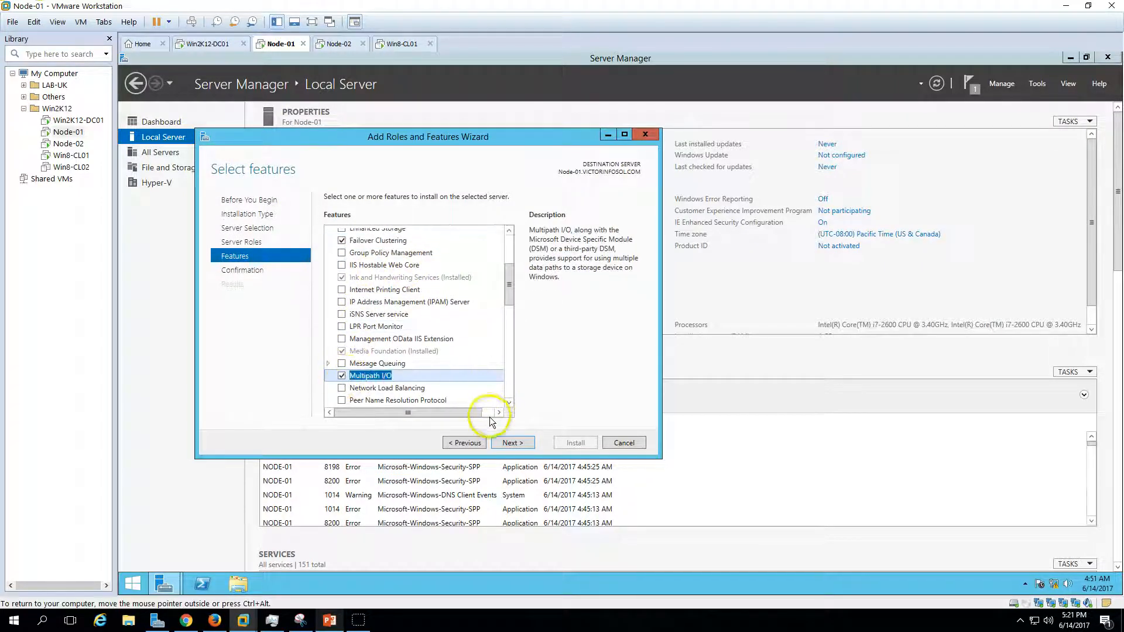
left_click(511, 443)
left_click(574, 443)
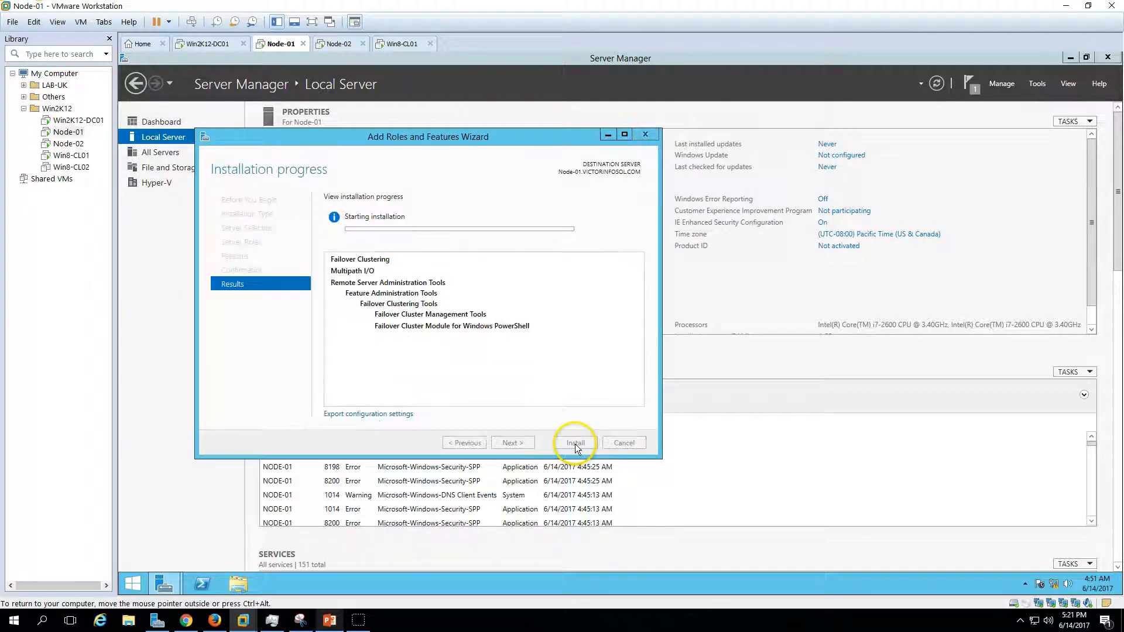
left_click(341, 44)
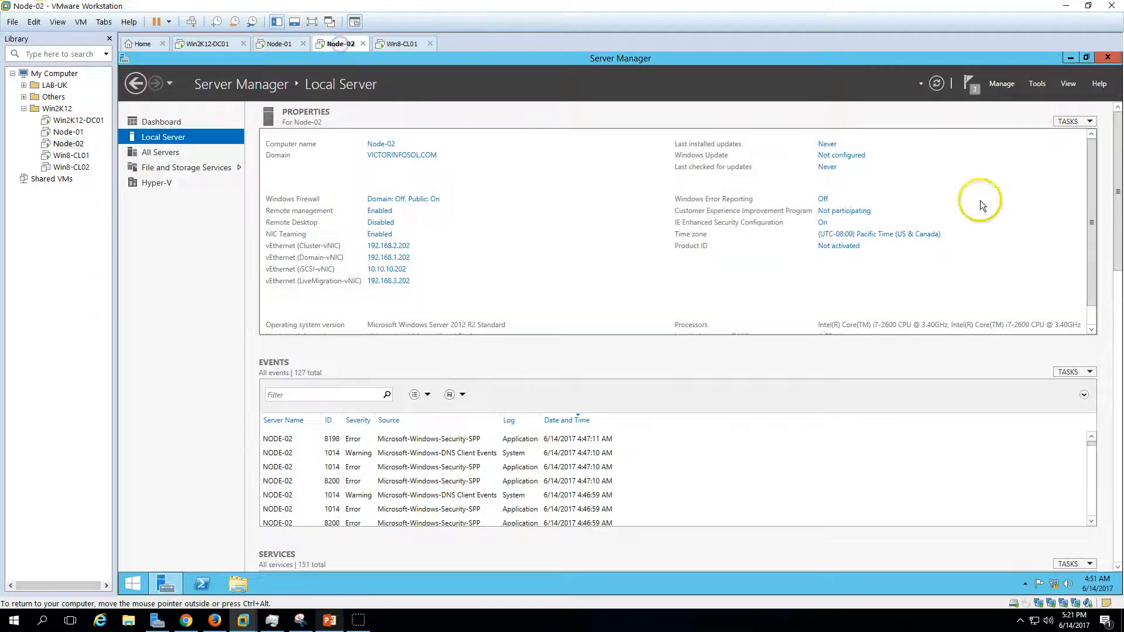
On Node-02, start Add Roles and Features and select Failover Clustering with its management tools
left_click(1001, 84)
left_click(1002, 96)
left_click(541, 473)
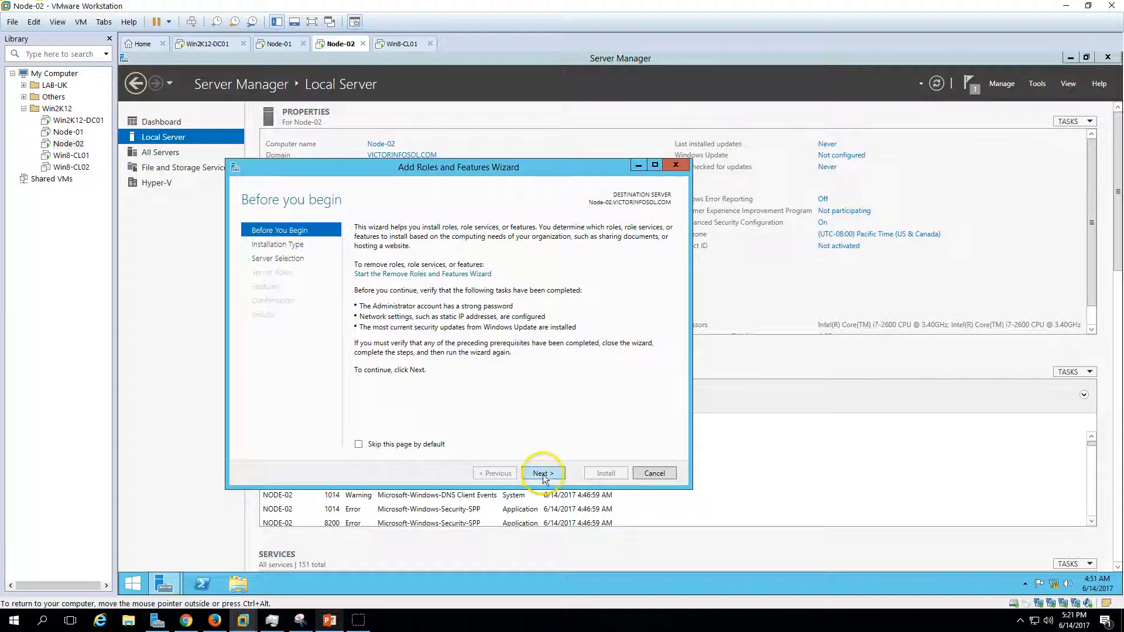
left_click(544, 474)
left_click(544, 474)
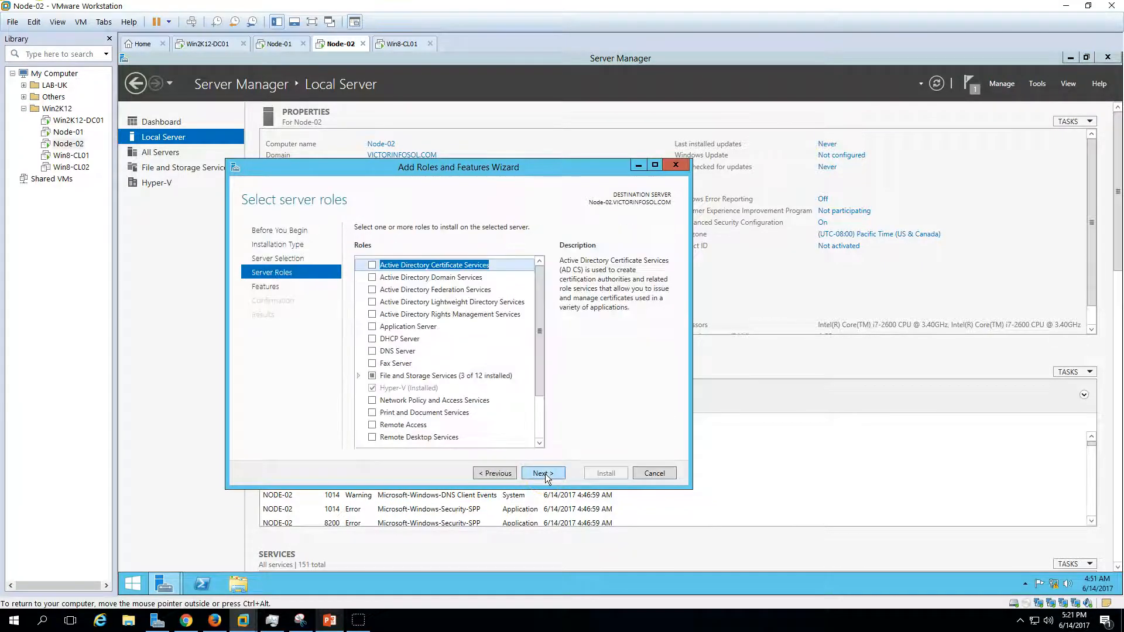
left_click(544, 474)
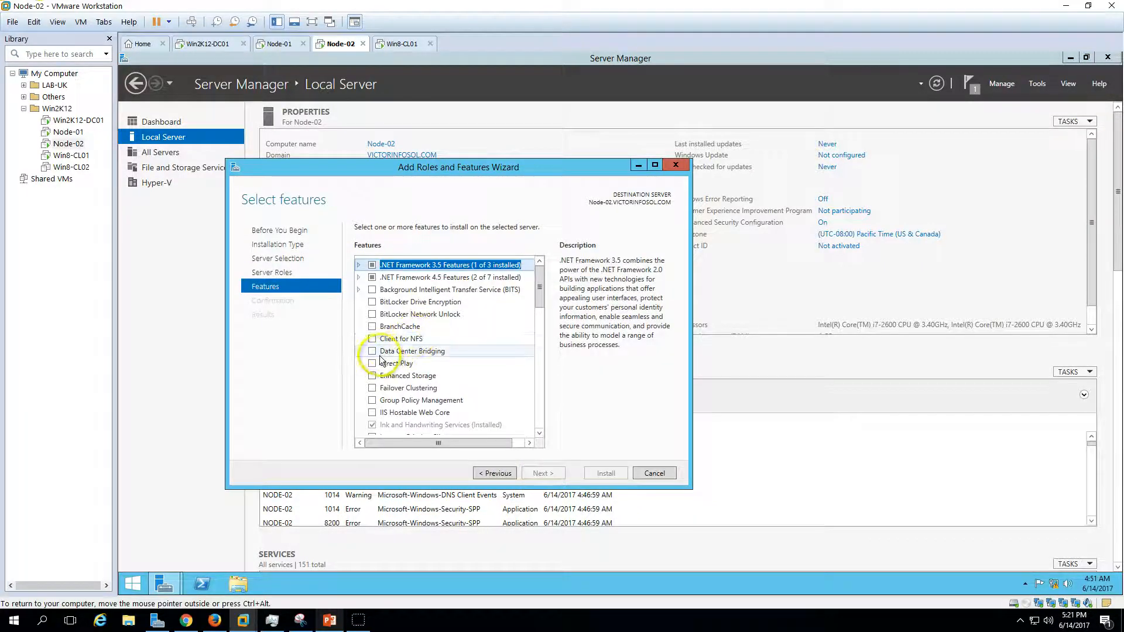
left_click(372, 389)
left_click(495, 417)
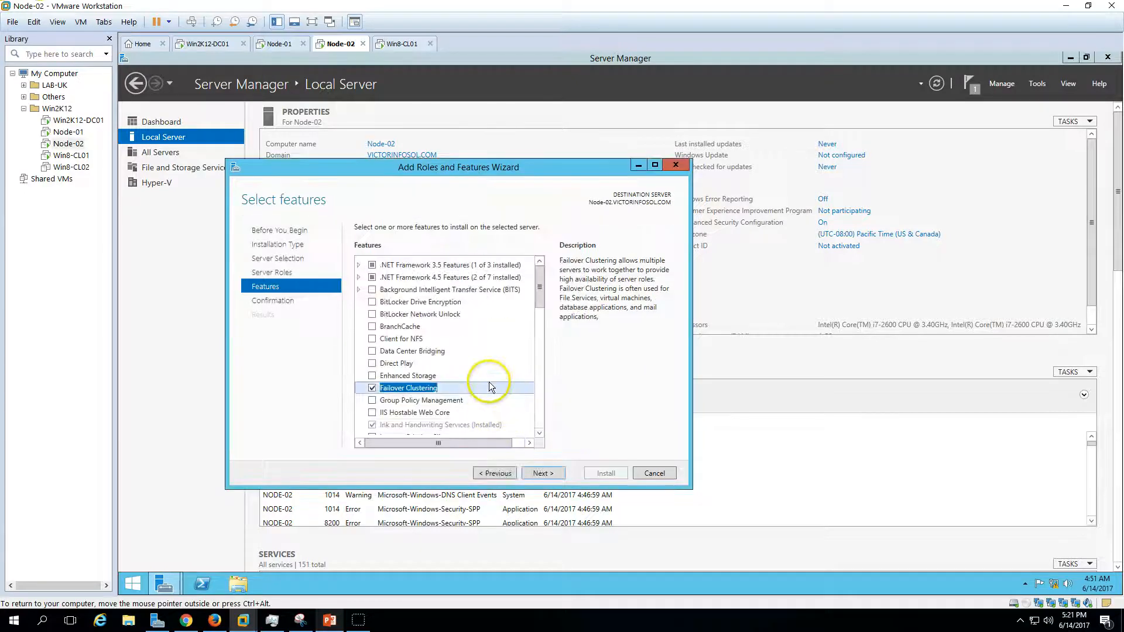
Also select Multipath I/O and install both features on Node-02
scroll(486, 383, "down", 3)
scroll(490, 384, "down", 3)
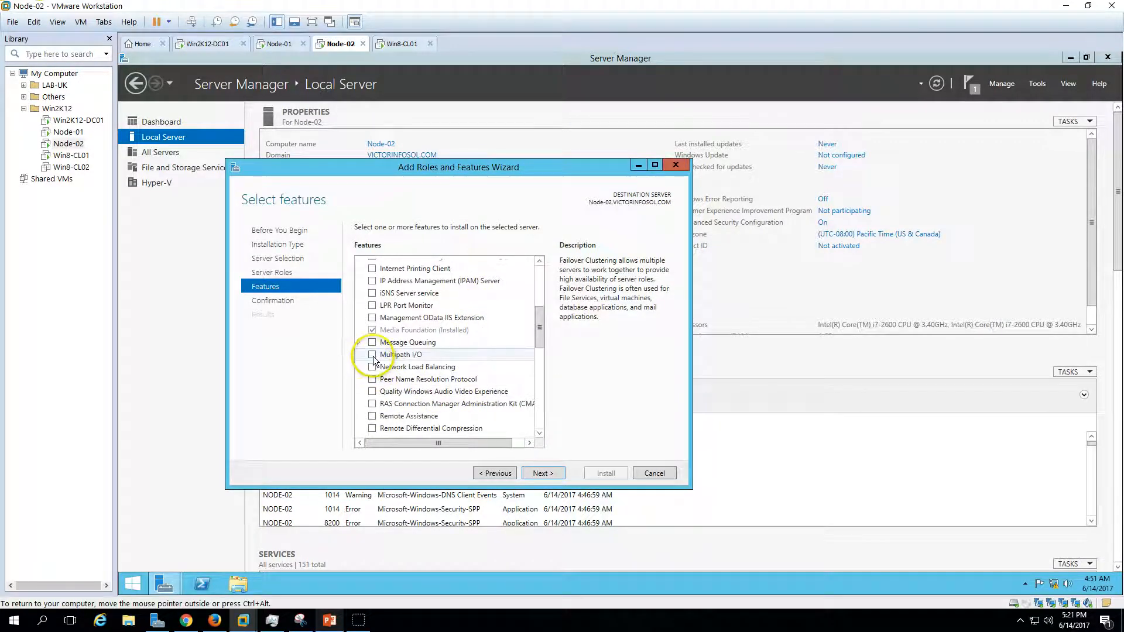
left_click(372, 354)
left_click(540, 473)
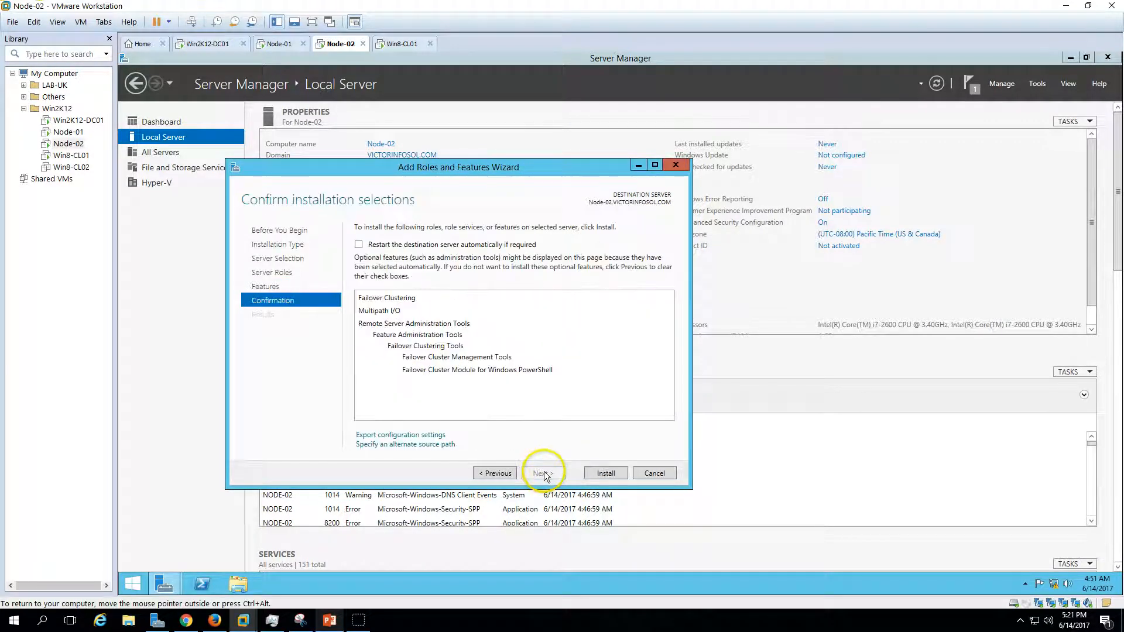
left_click(602, 473)
left_click_drag(439, 167, 662, 183)
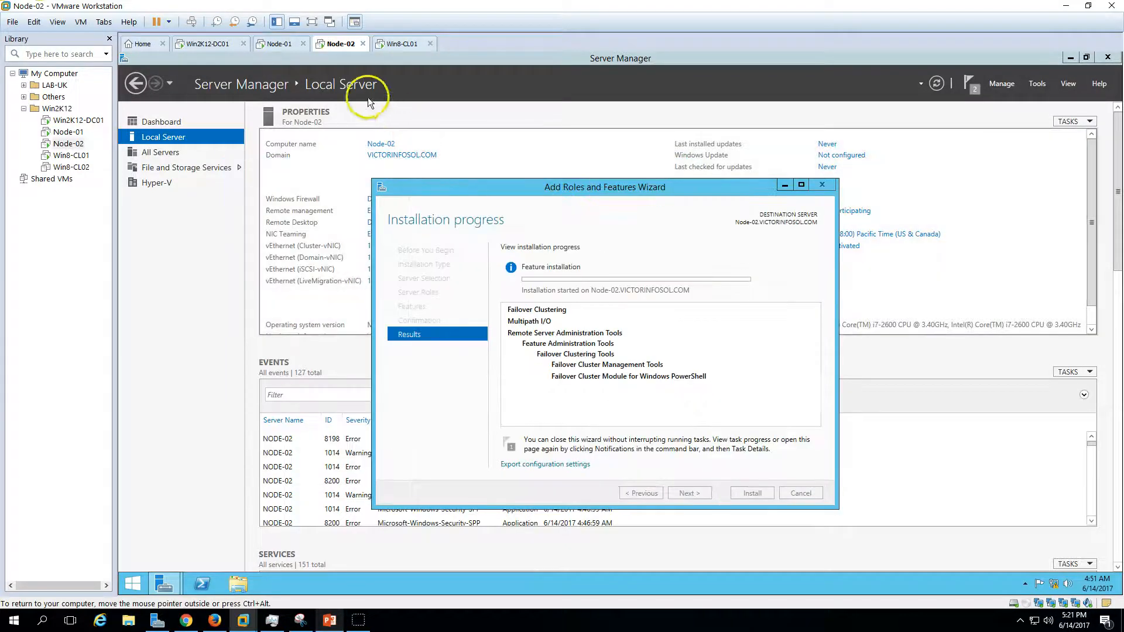
Close the completed feature installation wizards on Node-01 and Node-02, then show the deployment steps slide
left_click(280, 44)
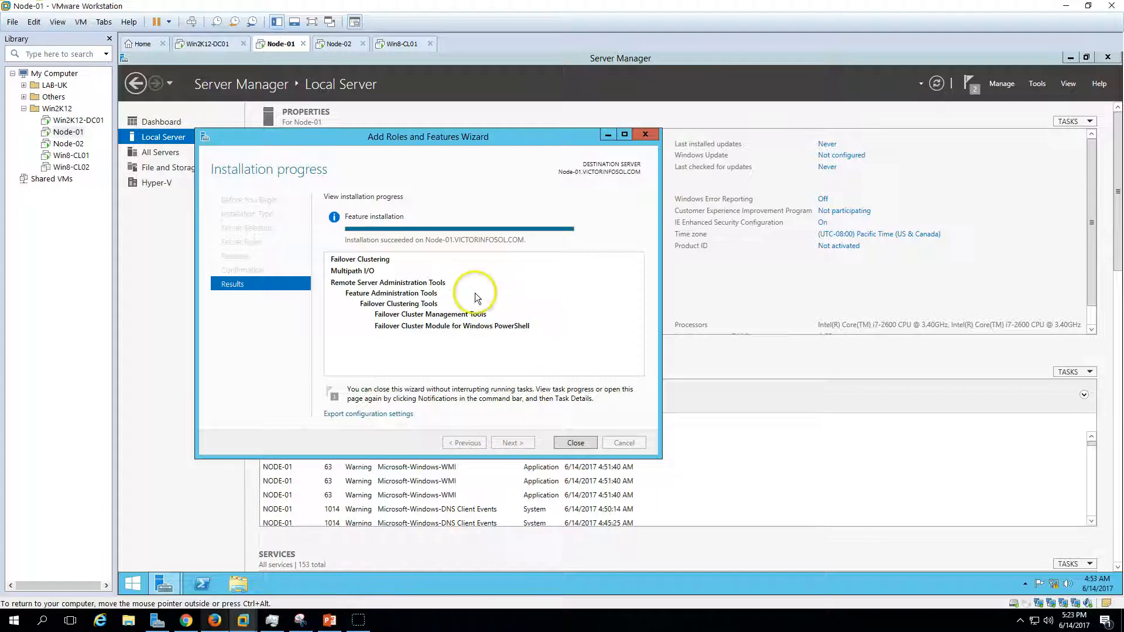
left_click(575, 445)
left_click(338, 43)
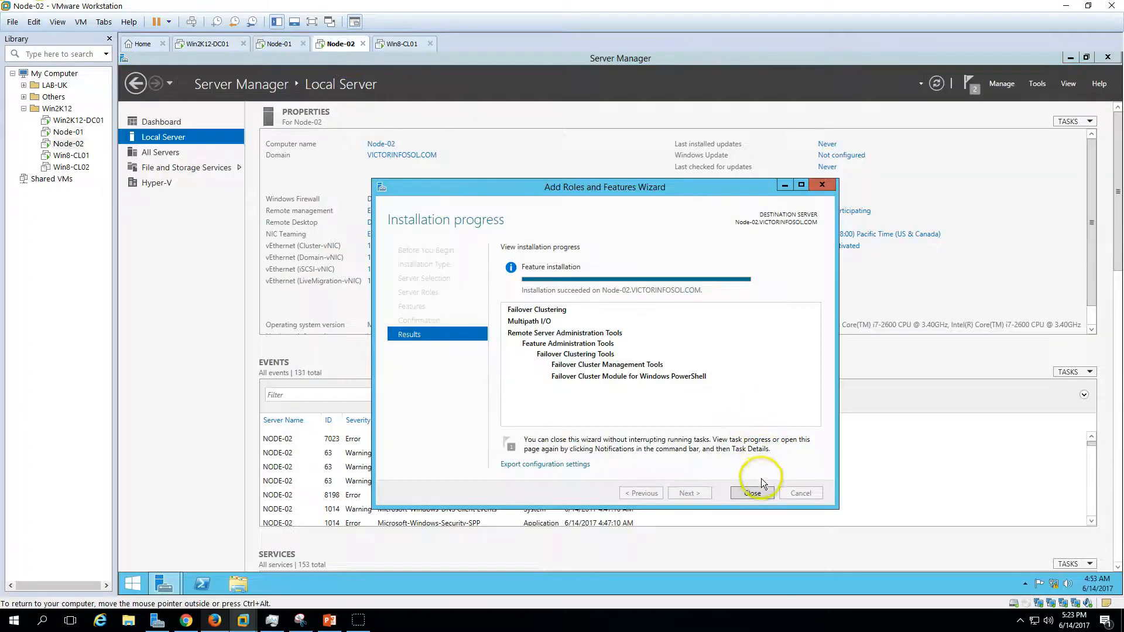
left_click(755, 493)
left_click(329, 620)
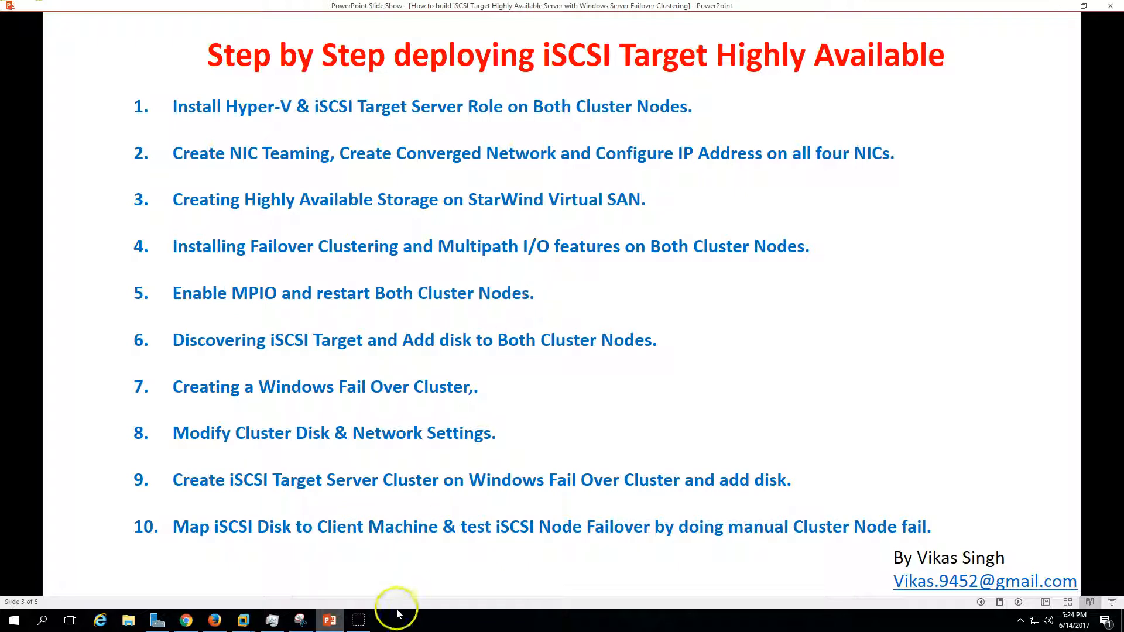
On Node-01, add MPIO support for iSCSI devices under Discover Multi-Paths and accept the reboot
left_click(330, 620)
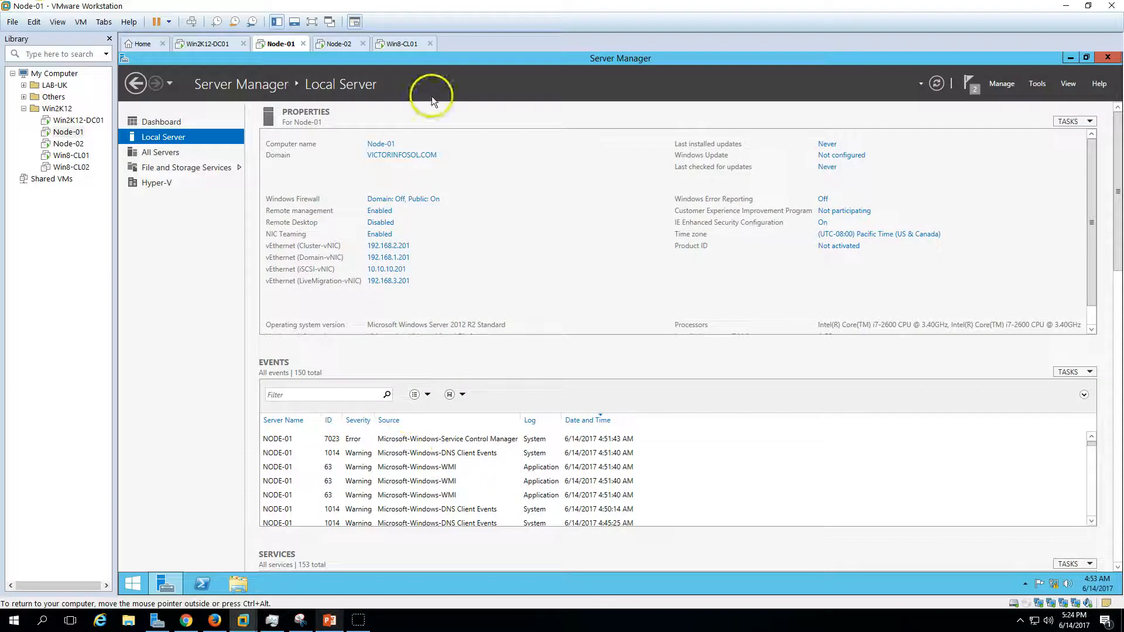
left_click(1036, 83)
left_click(988, 255)
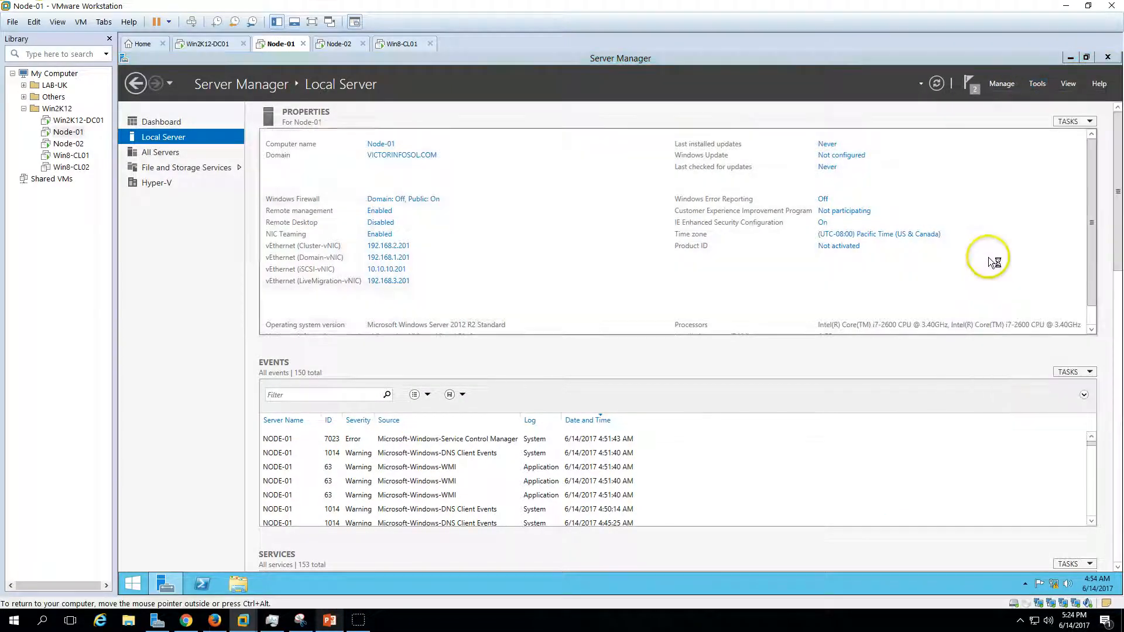
left_click(227, 113)
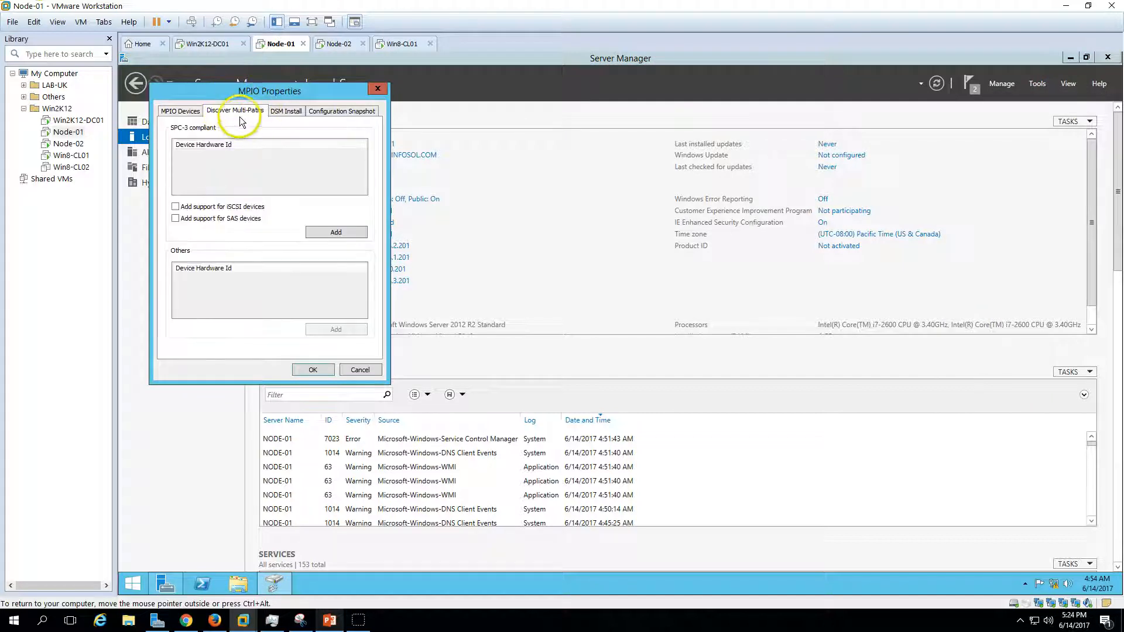
left_click(189, 207)
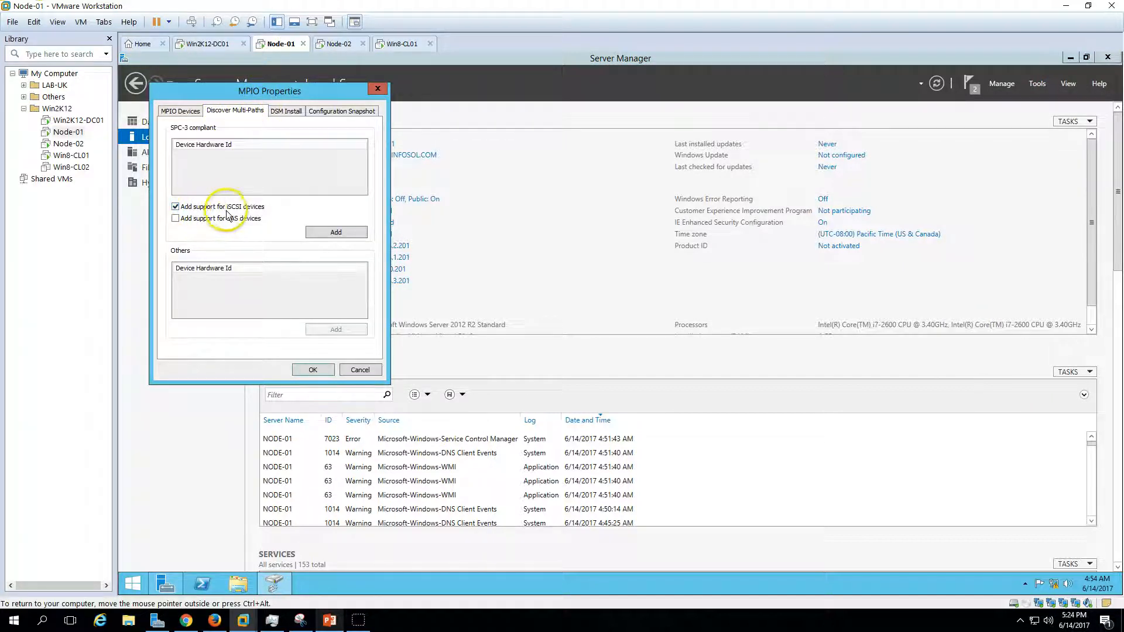
left_click(332, 233)
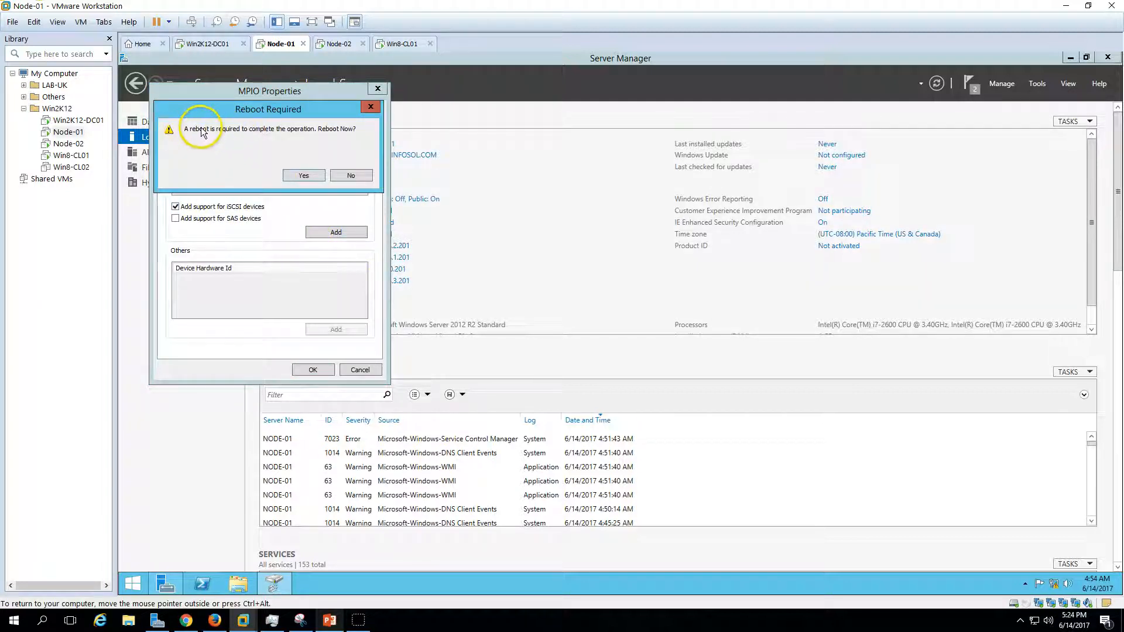
left_click(307, 177)
left_click(338, 44)
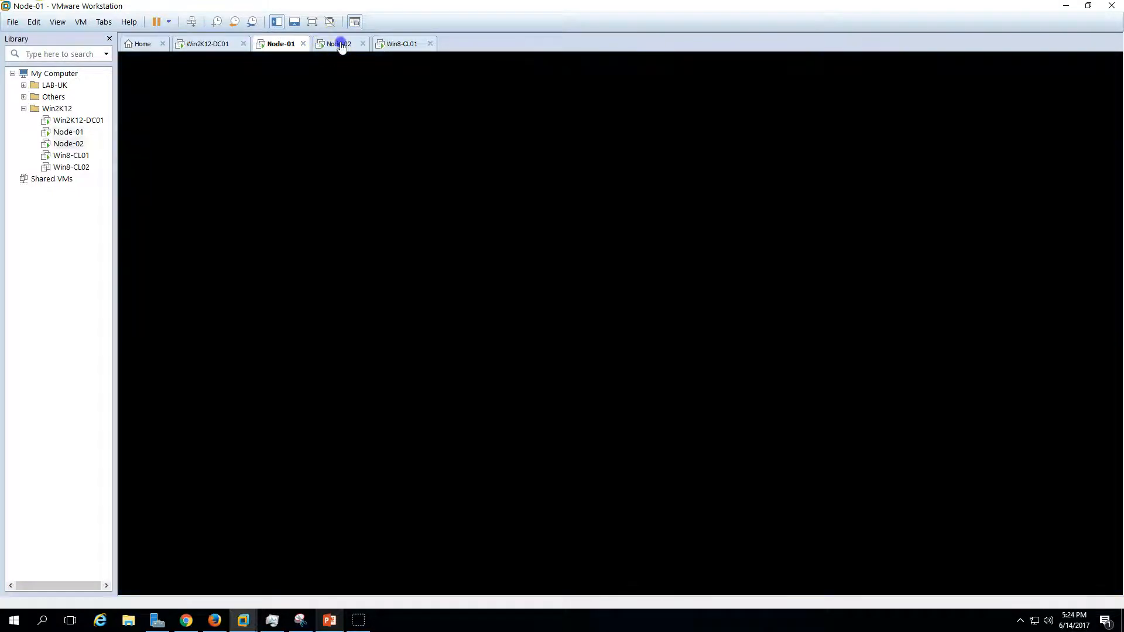
On Node-02, add MPIO support for iSCSI devices and accept the restart
left_click(1035, 87)
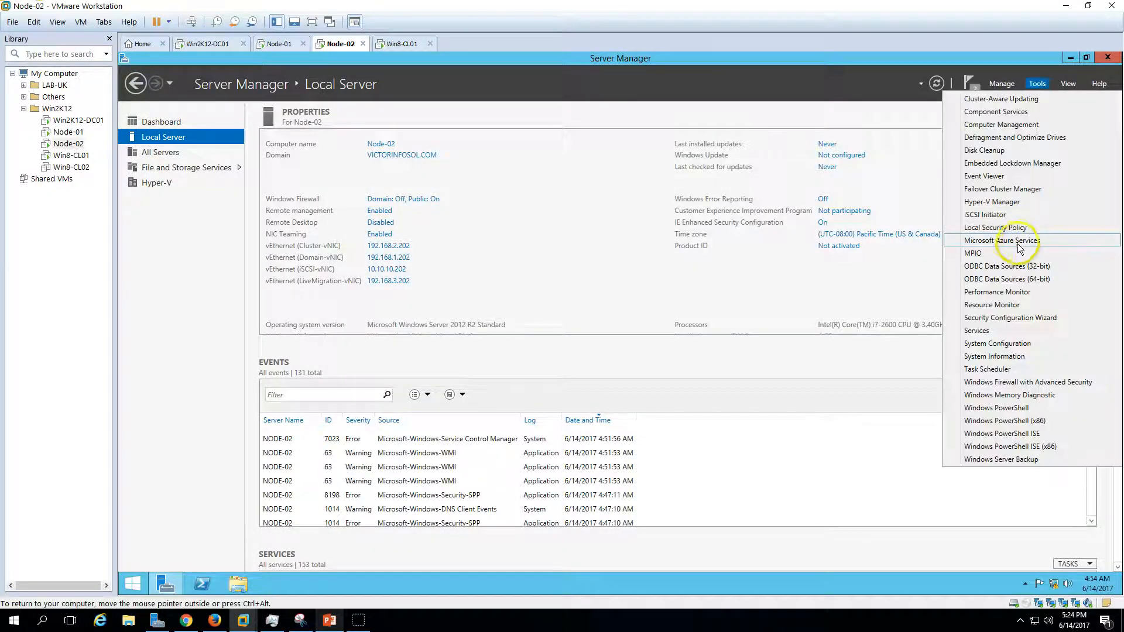
left_click(995, 255)
left_click(250, 126)
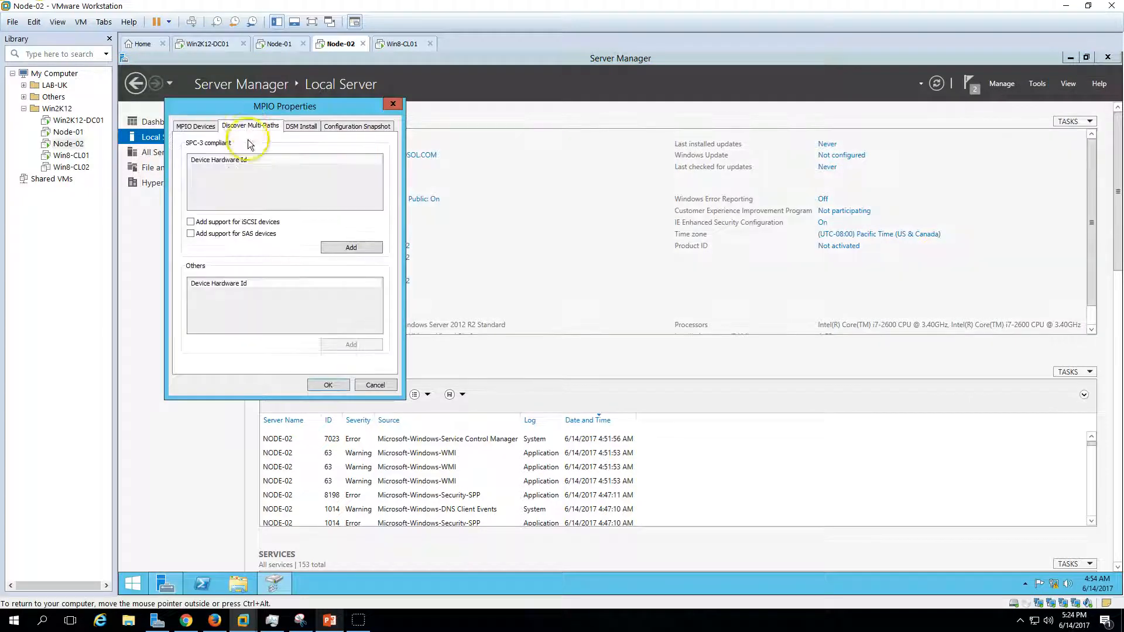
left_click(218, 227)
left_click(345, 246)
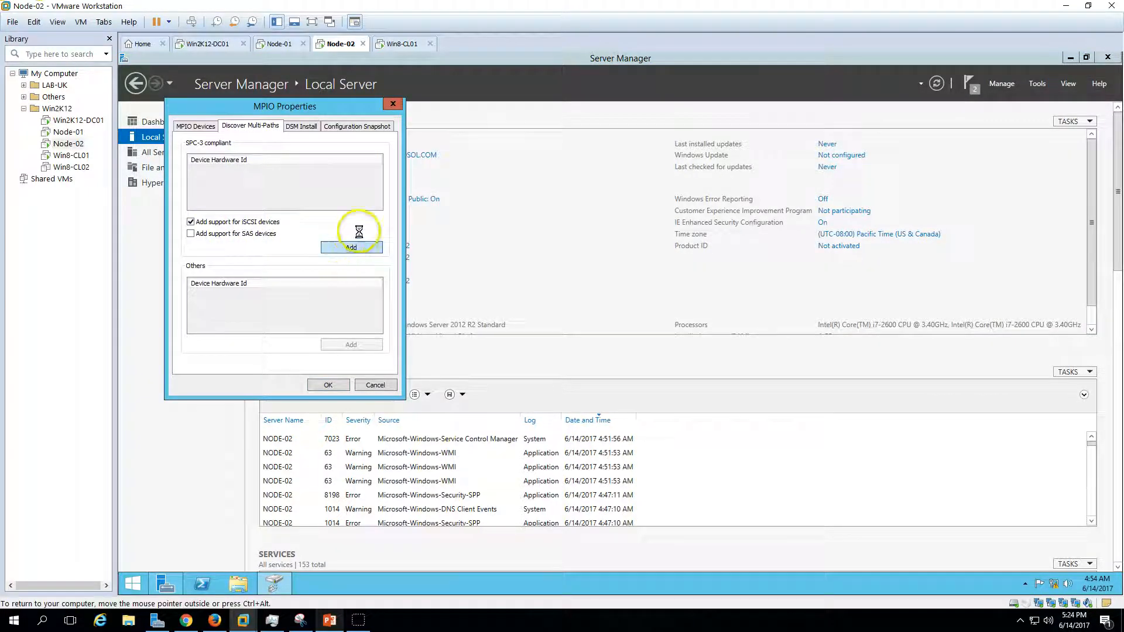
left_click(309, 191)
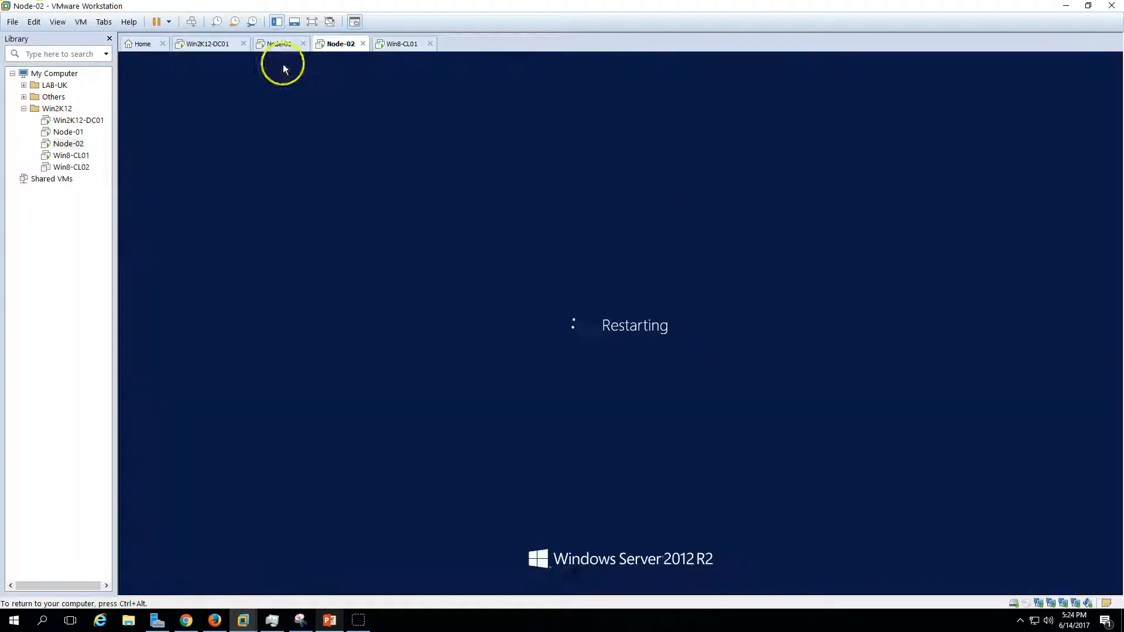
Switch back to Node-01 and check the presentation's deployment step list
left_click(288, 45)
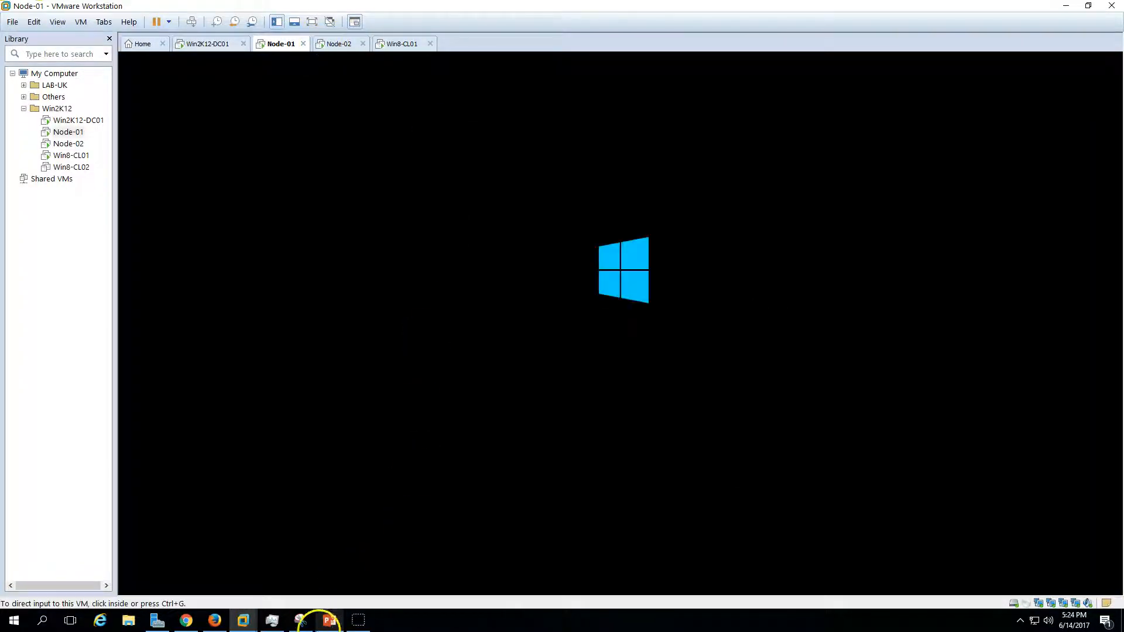
left_click(323, 622)
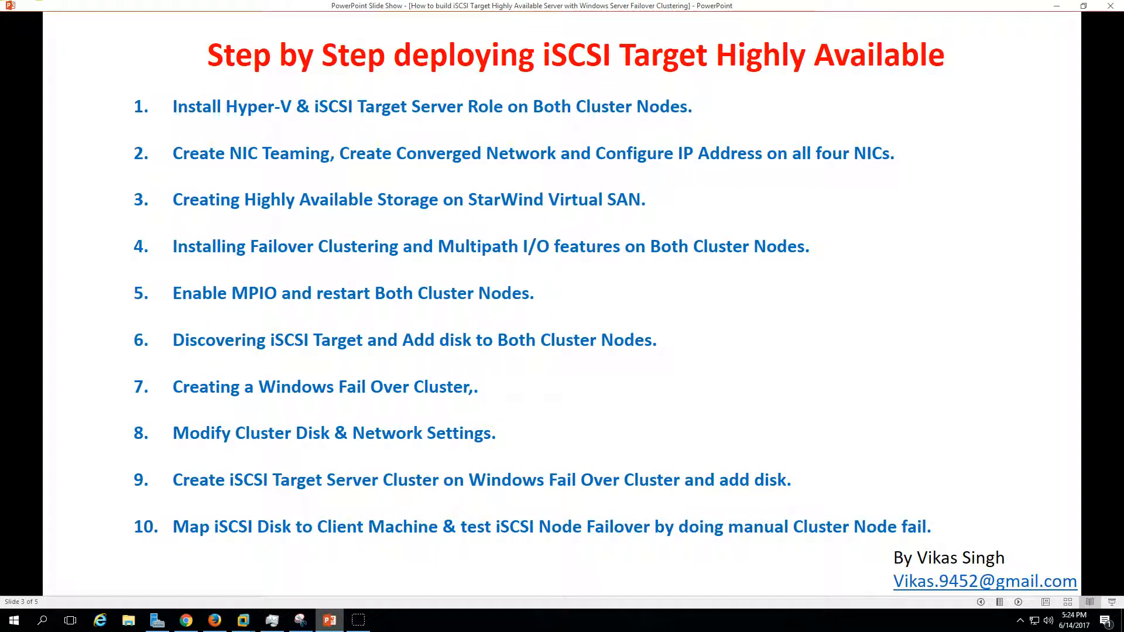
left_click(330, 620)
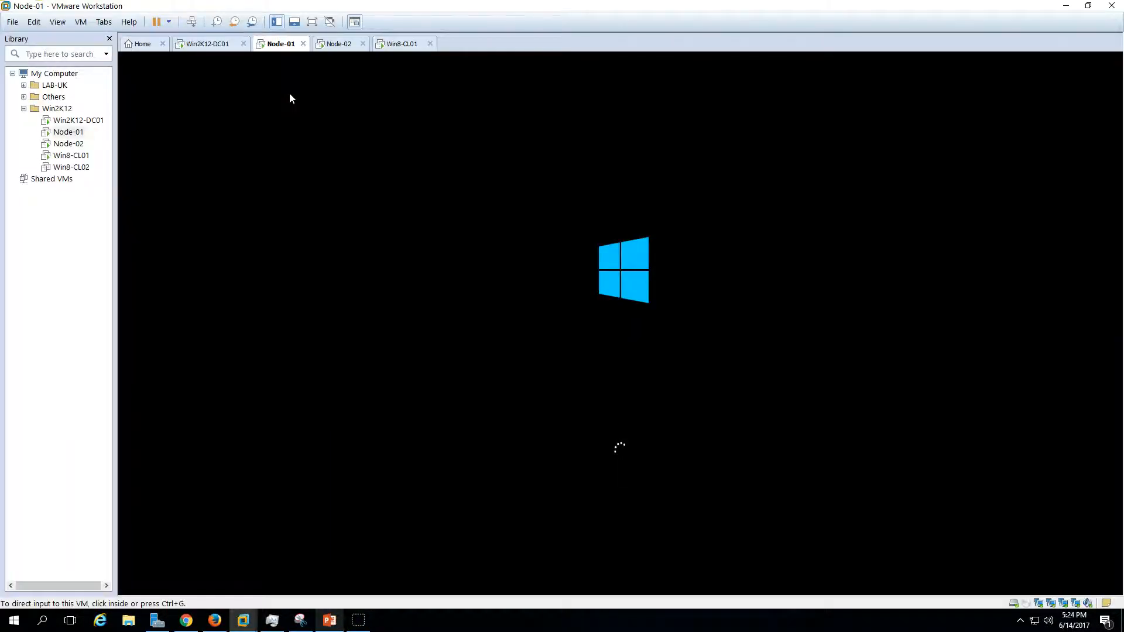
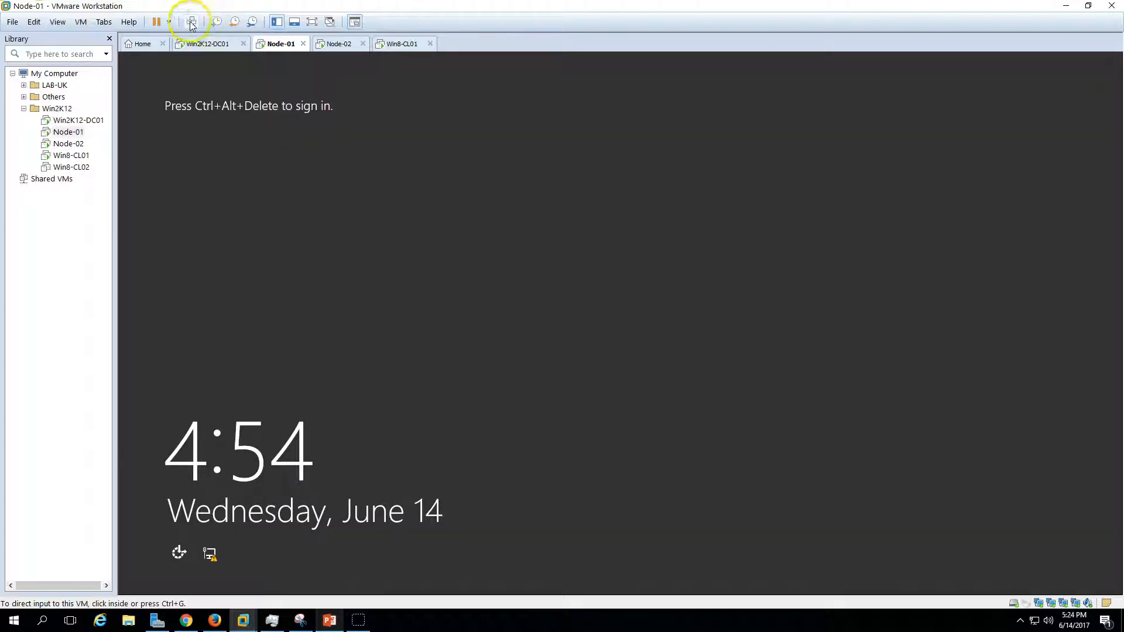
Sign in to the Node-01 server with the administrator password
left_click(191, 22)
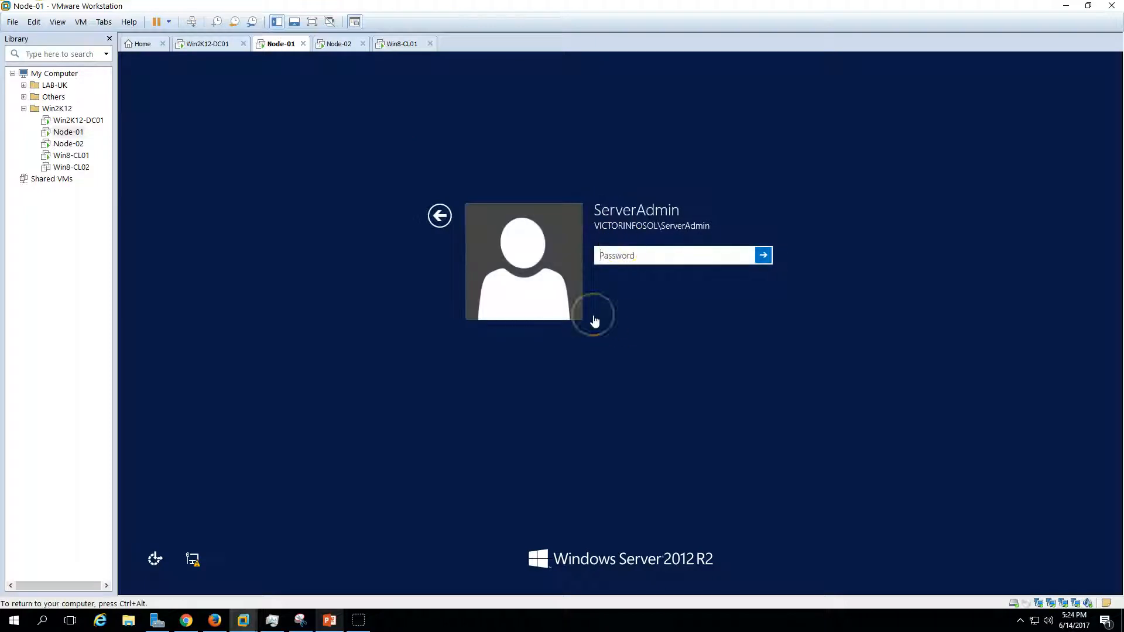
type("***")
key("Return")
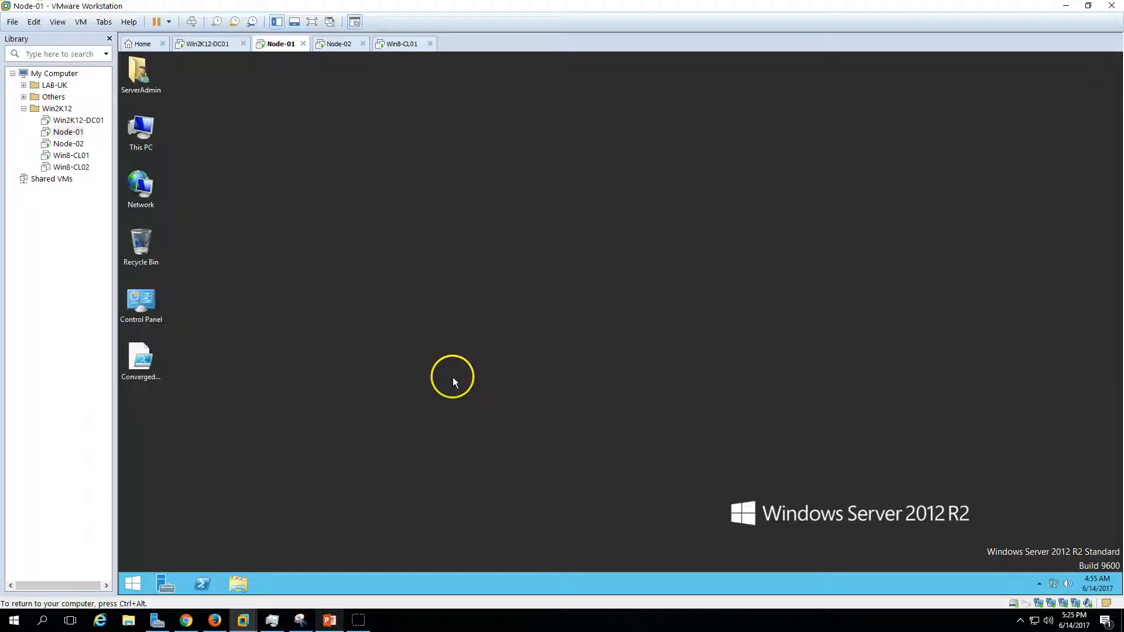
In Disk Management, change the CD-ROM 0 drive letter from D to Z
right_click(138, 580)
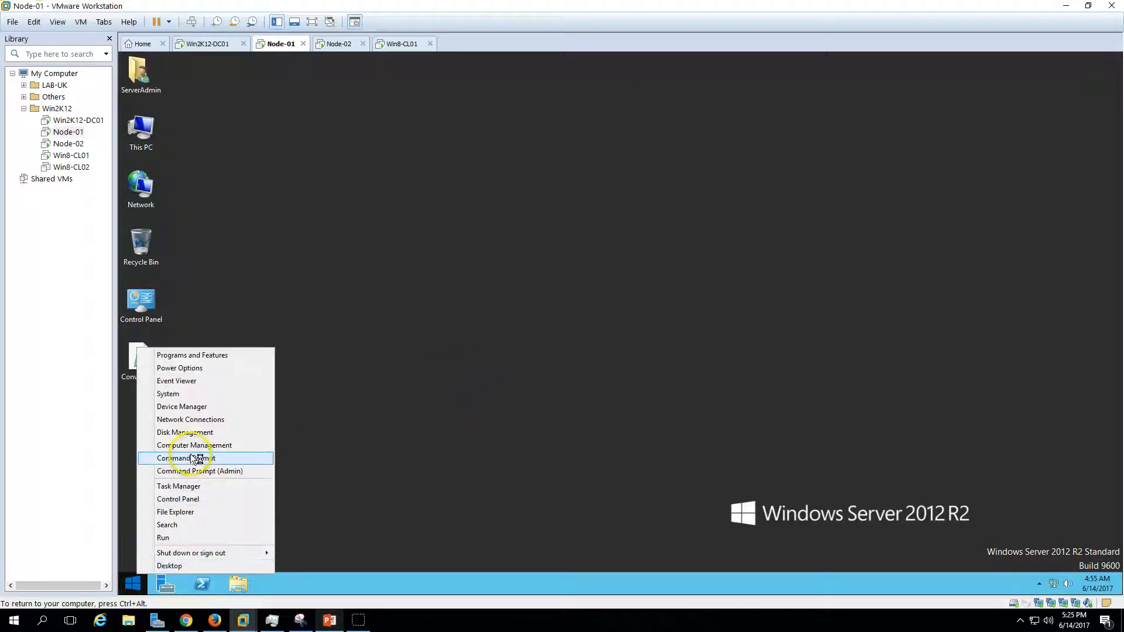
left_click(196, 433)
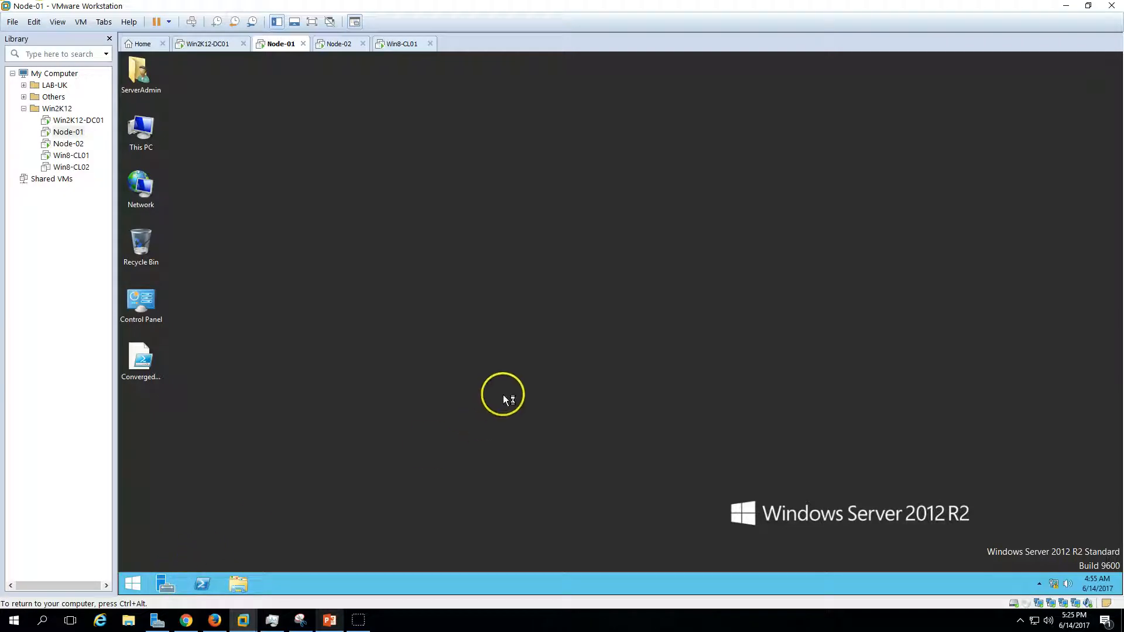
double_click(407, 61)
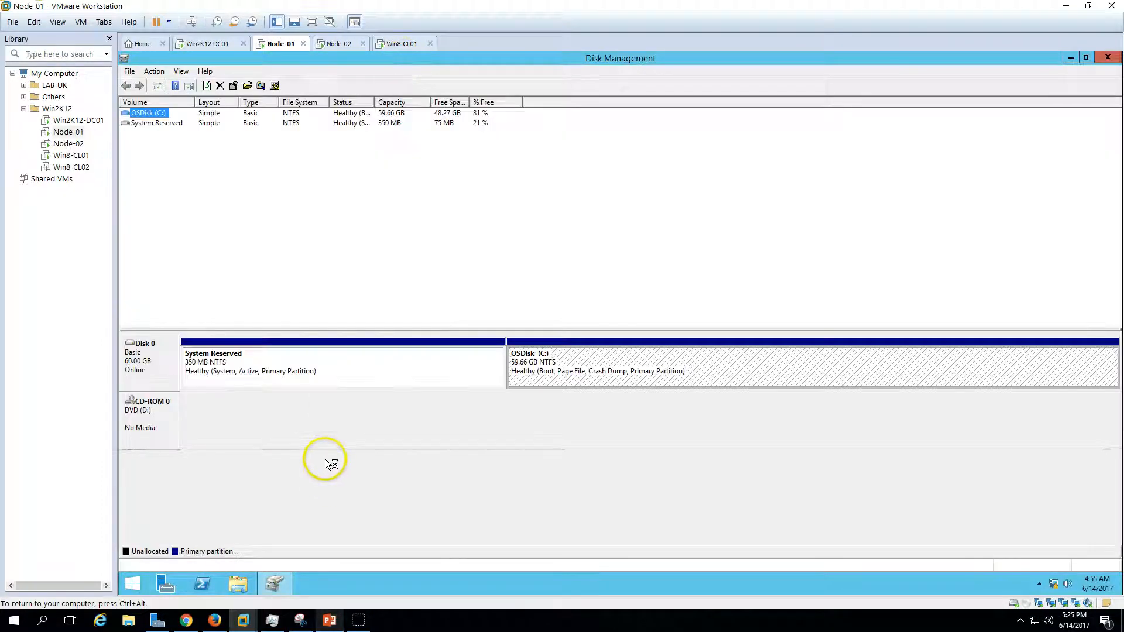
right_click(170, 407)
left_click(199, 413)
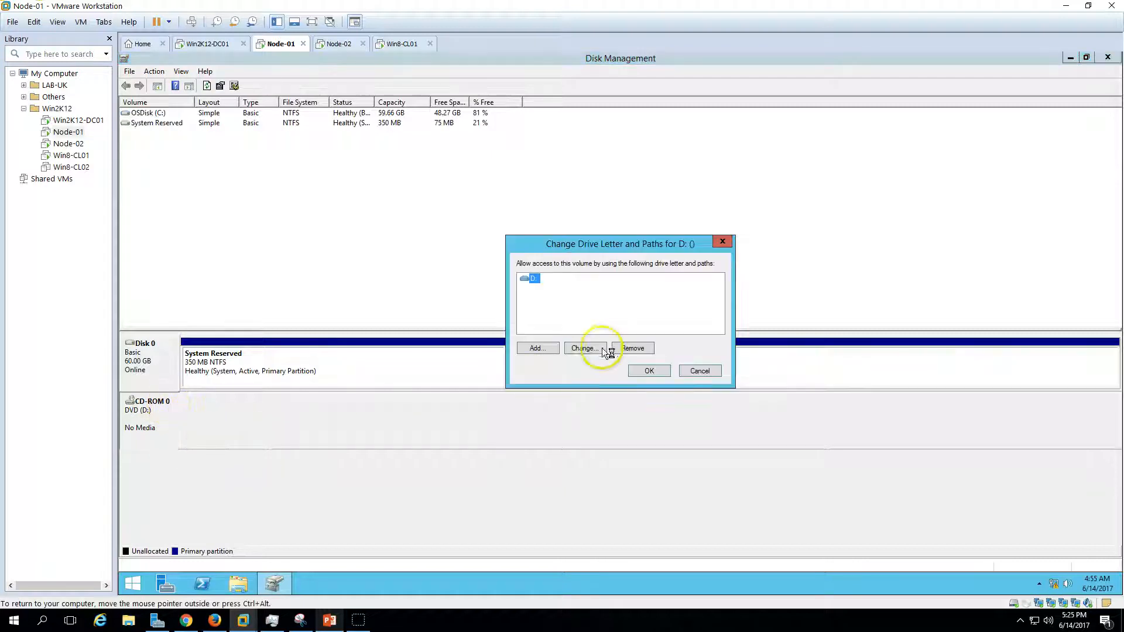
left_click(585, 348)
left_click(720, 297)
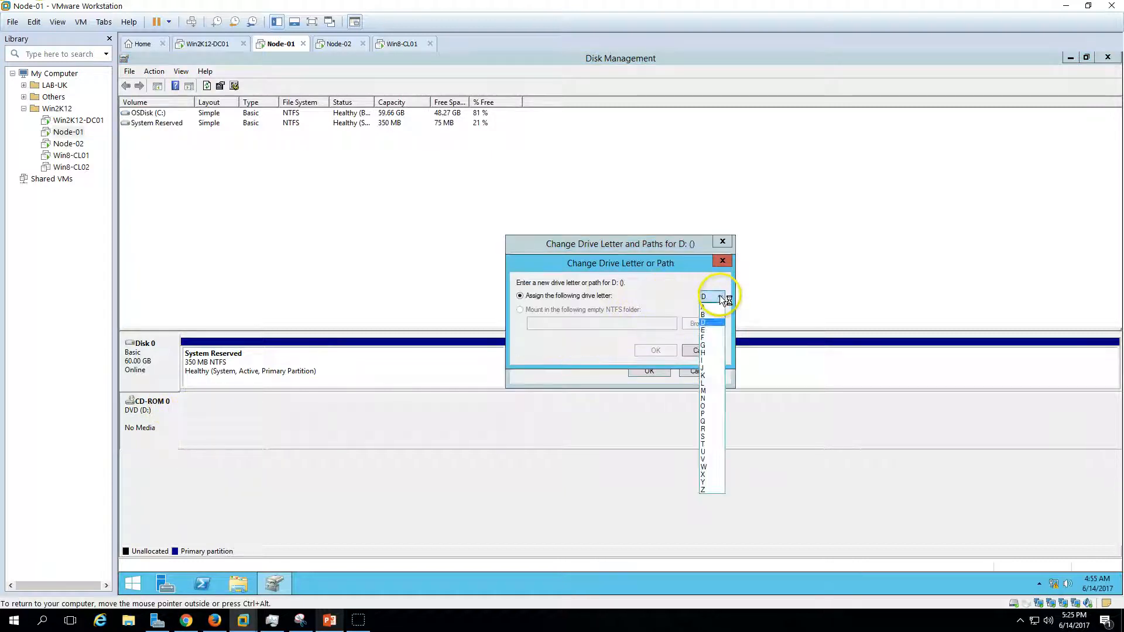
left_click(704, 485)
left_click(656, 350)
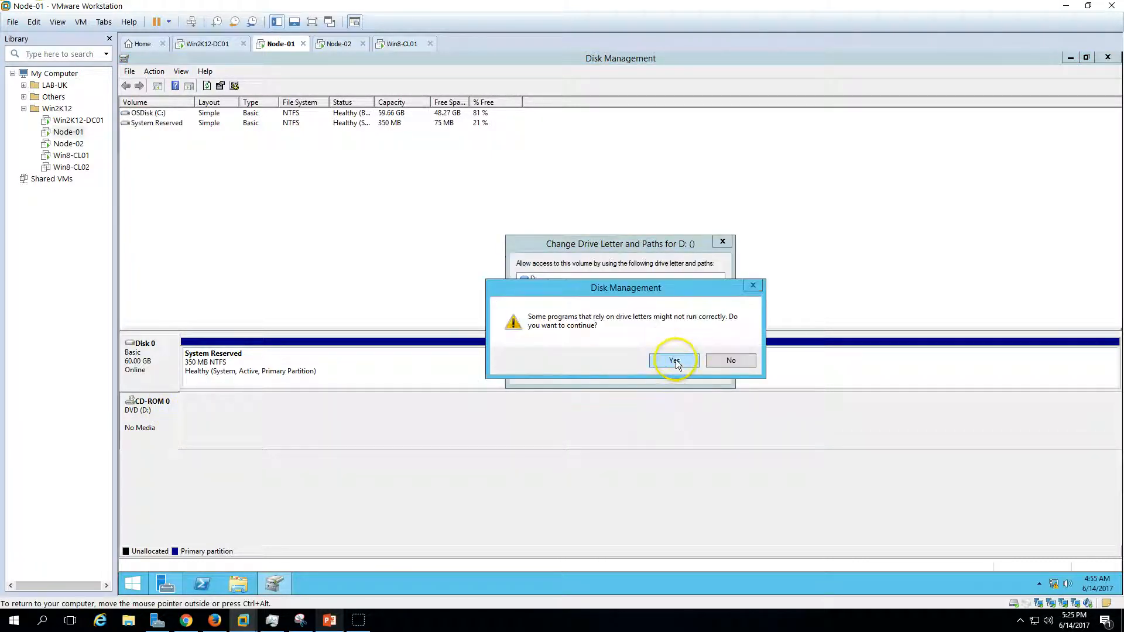
left_click(673, 359)
left_click_drag(580, 330, 574, 230)
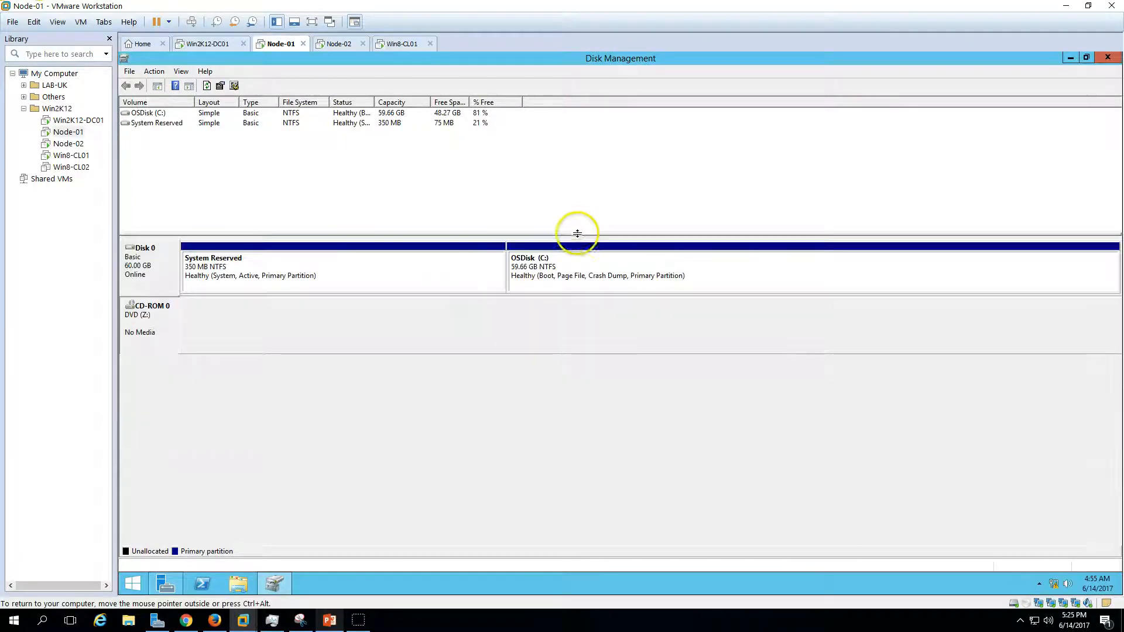
Launch the iSCSI Initiator from Server Manager and set its service to start automatically
left_click(275, 584)
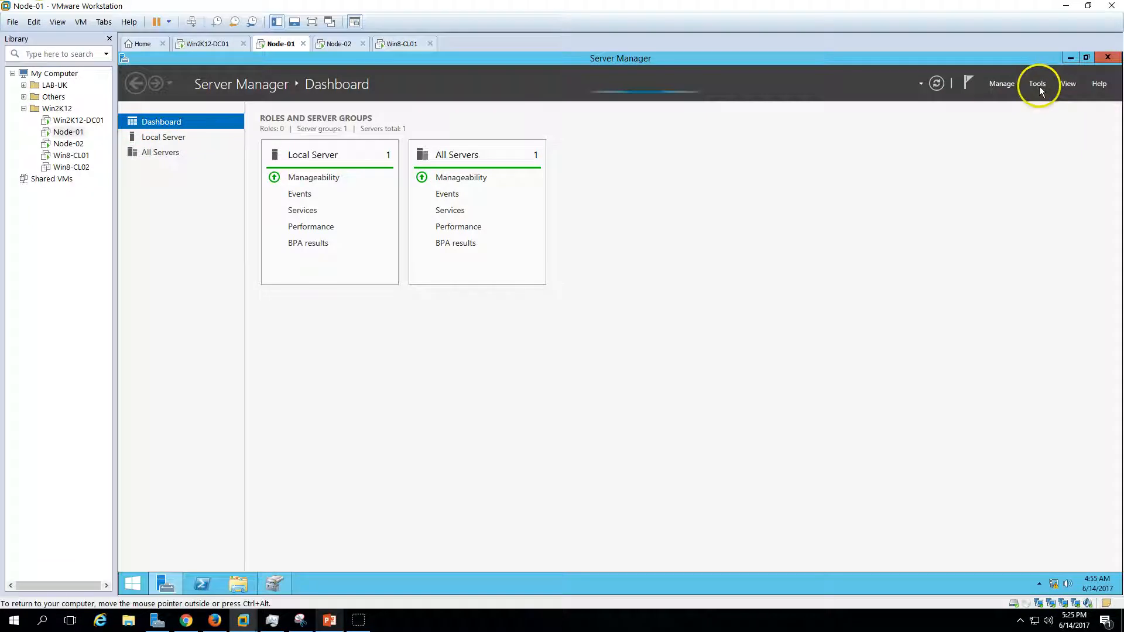
left_click(1040, 87)
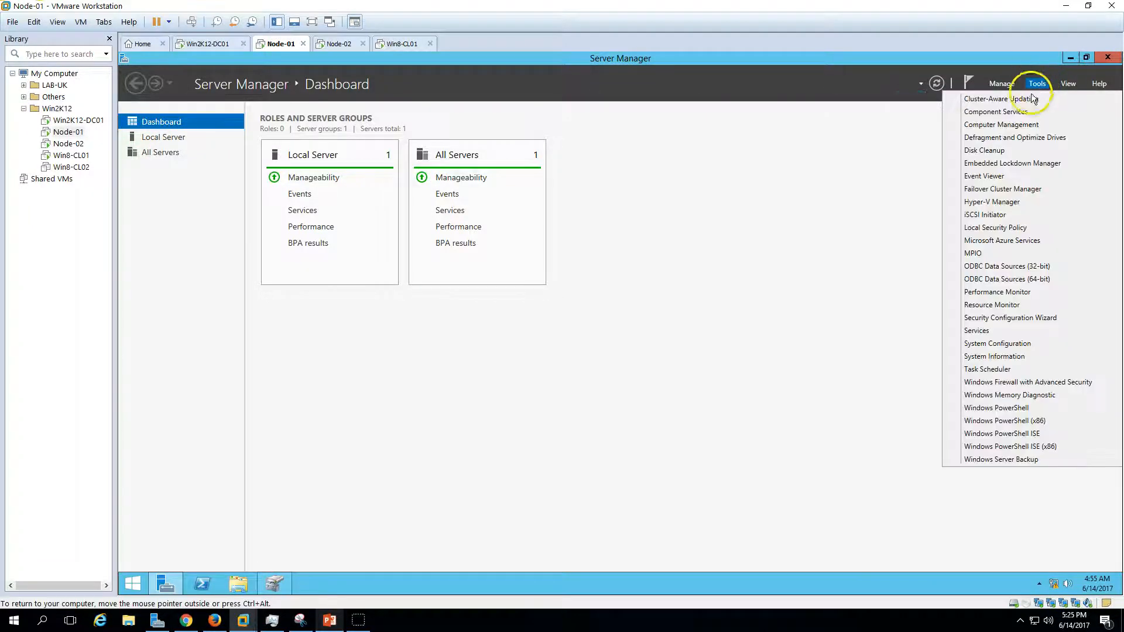
left_click(993, 214)
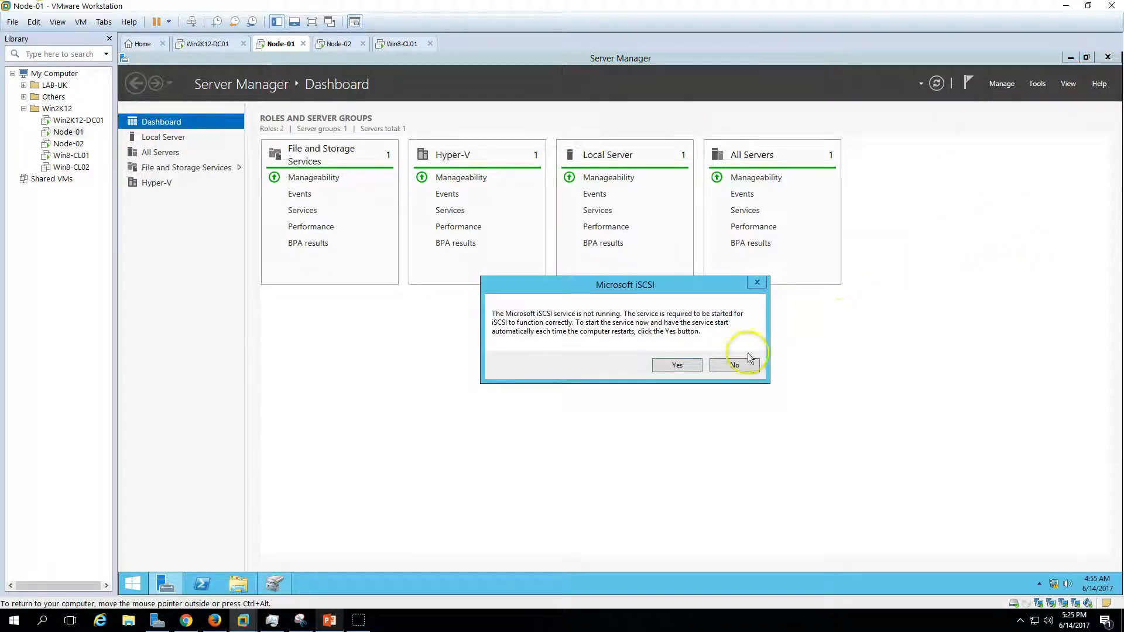
left_click(677, 365)
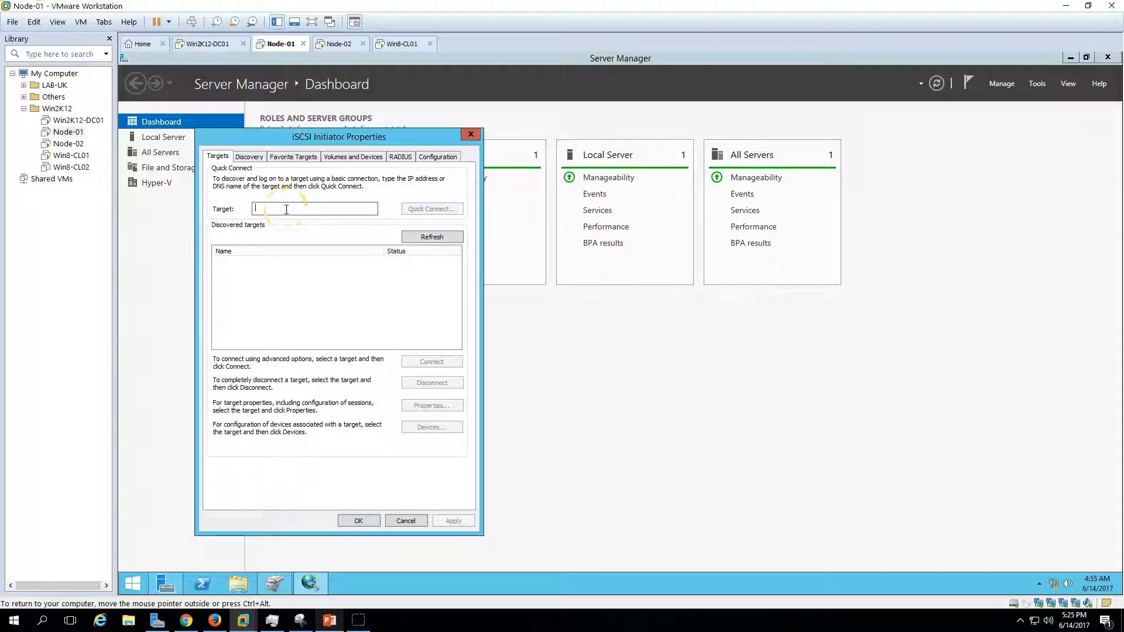
Quick-connect to target 10.10.10.100, then connect it with multi-path enabled
type("10.10.10.100")
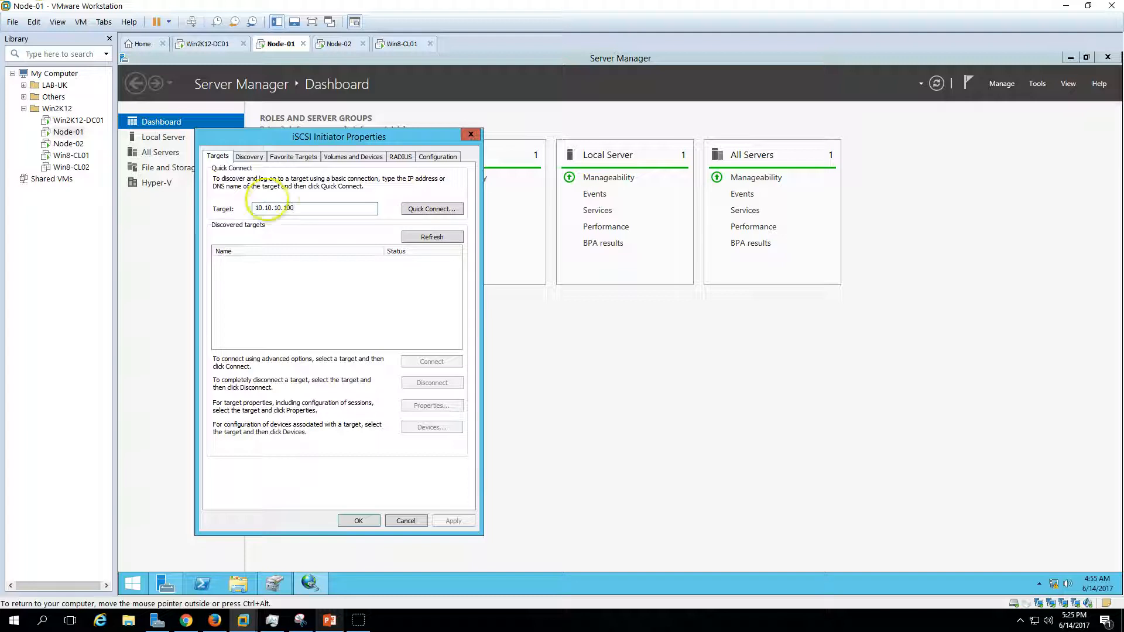
left_click(432, 209)
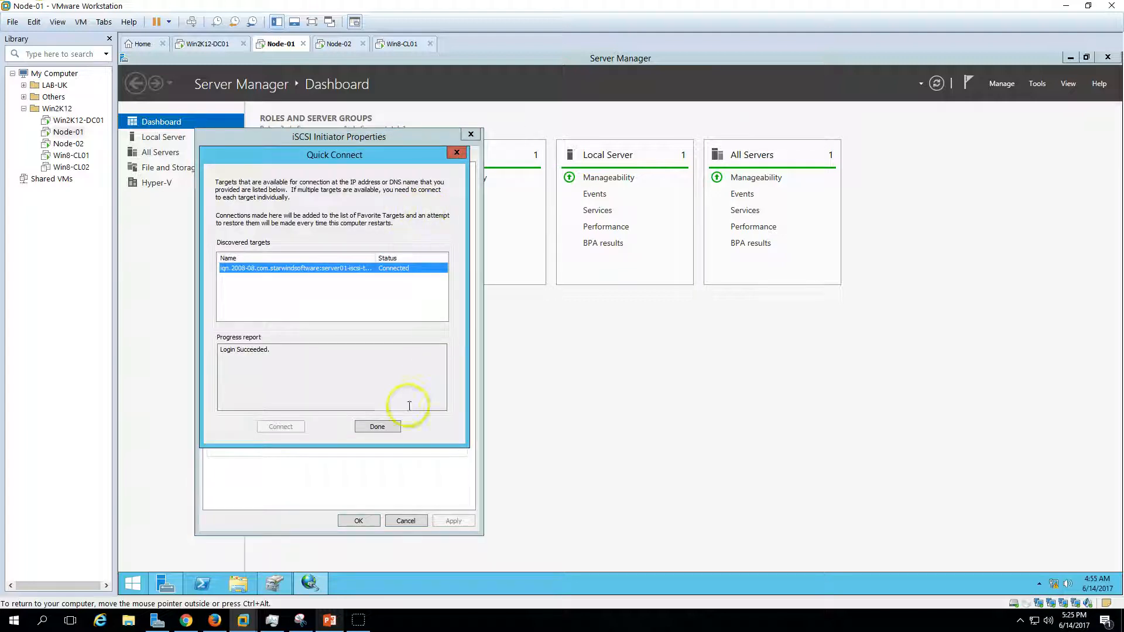
left_click(377, 426)
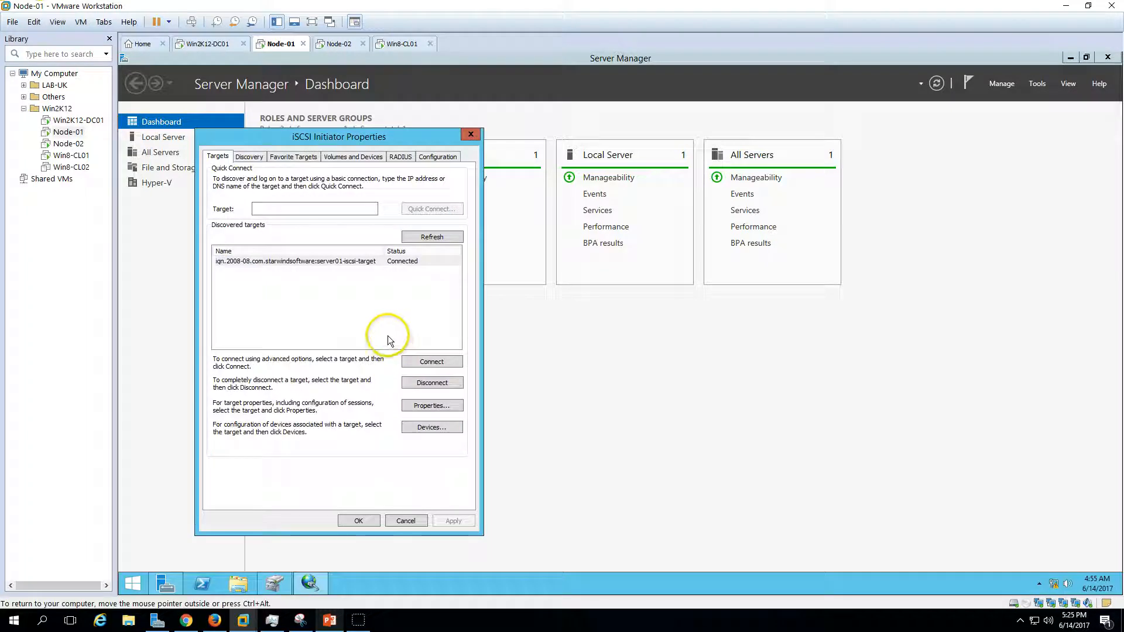
left_click(431, 361)
left_click(240, 235)
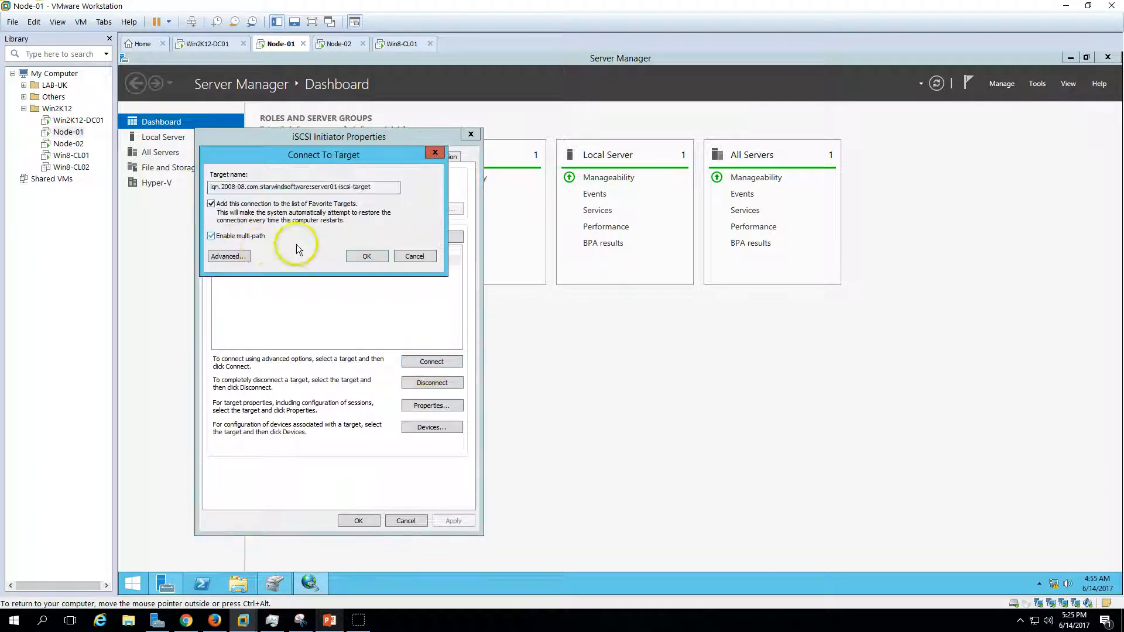
left_click(362, 256)
left_click(369, 521)
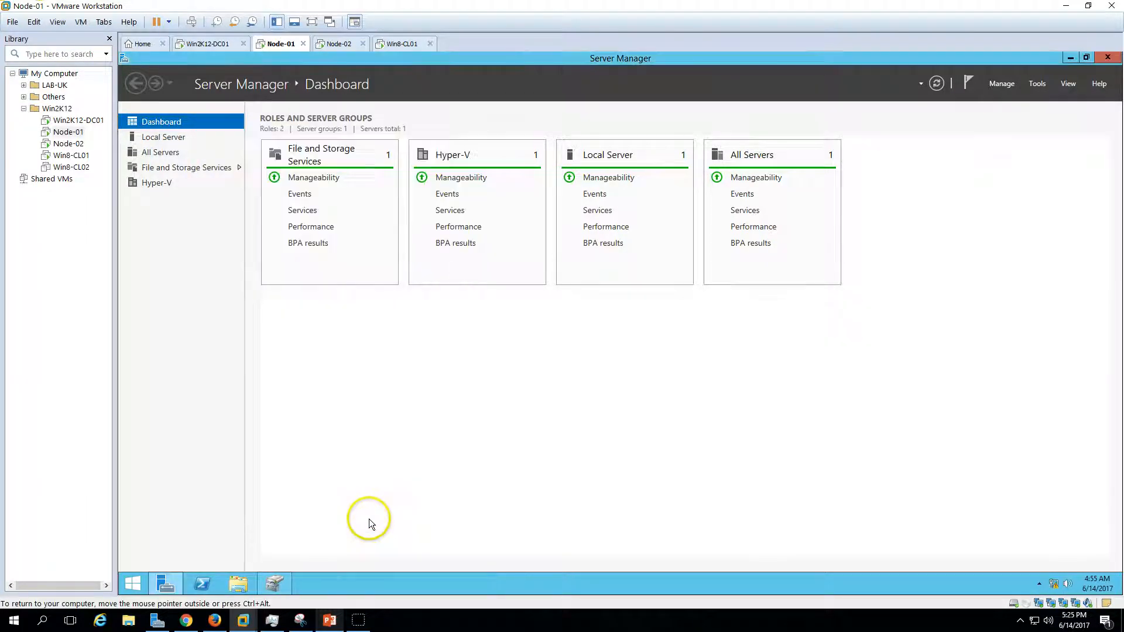
left_click(274, 583)
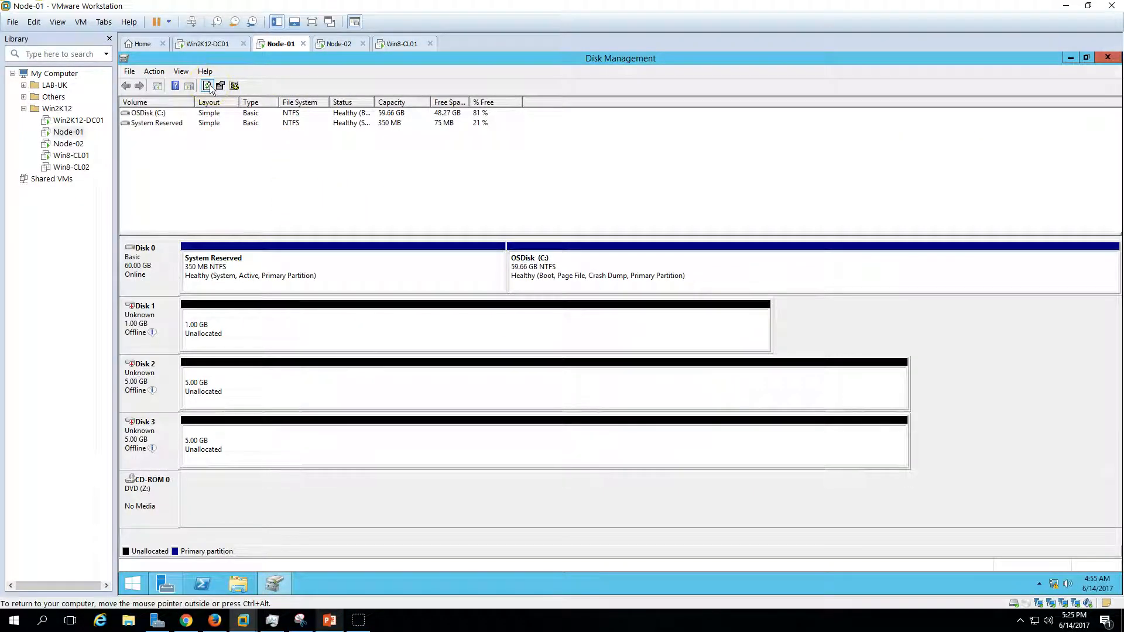
Bring Disks 1, 2 and 3 online and initialize them with MBR partitioning
right_click(146, 309)
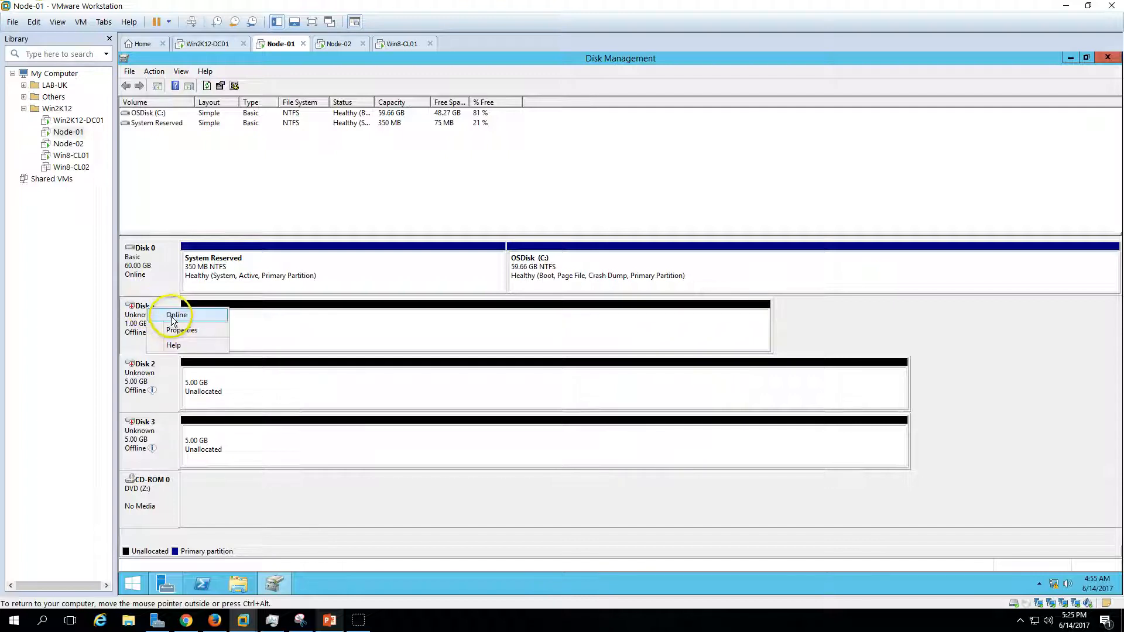
left_click(173, 316)
right_click(157, 376)
left_click(175, 381)
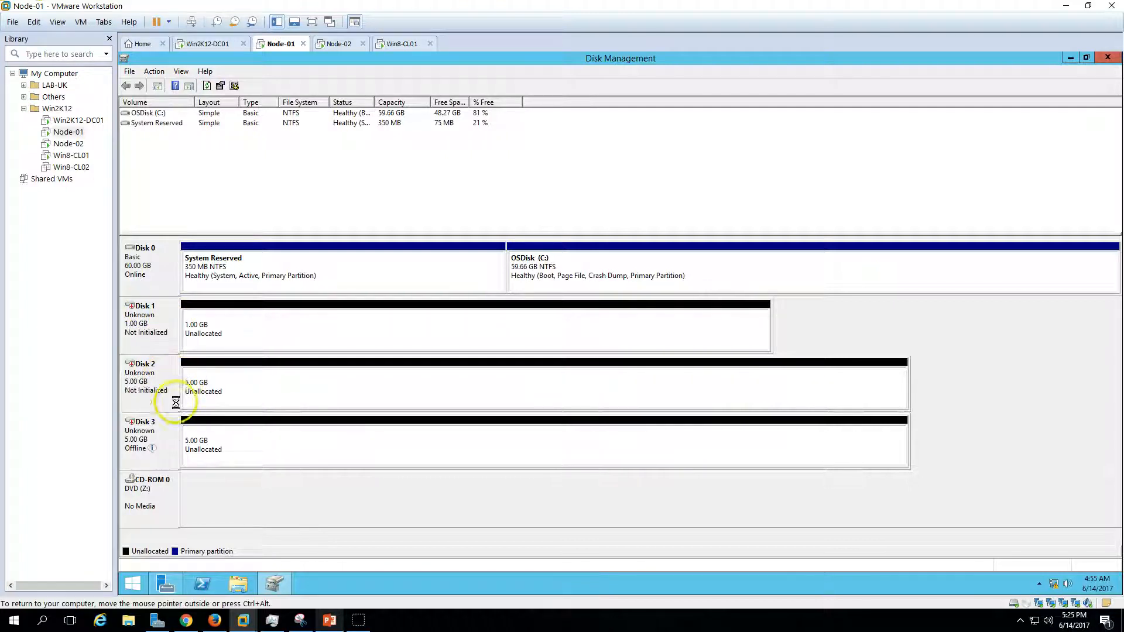
right_click(174, 416)
left_click(184, 421)
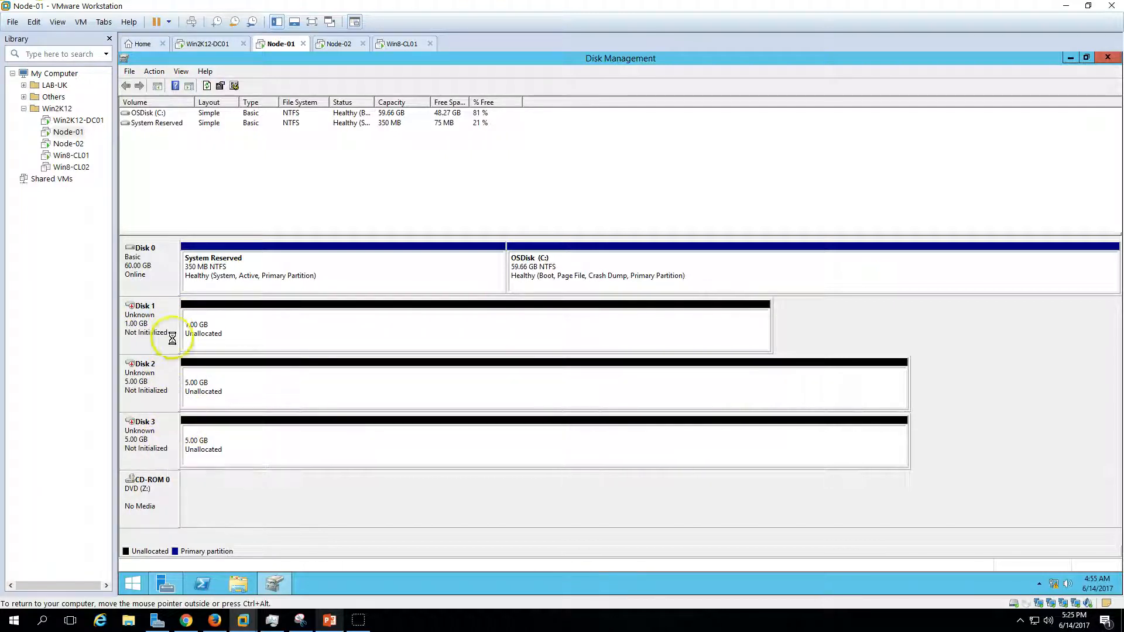
right_click(176, 316)
left_click(195, 326)
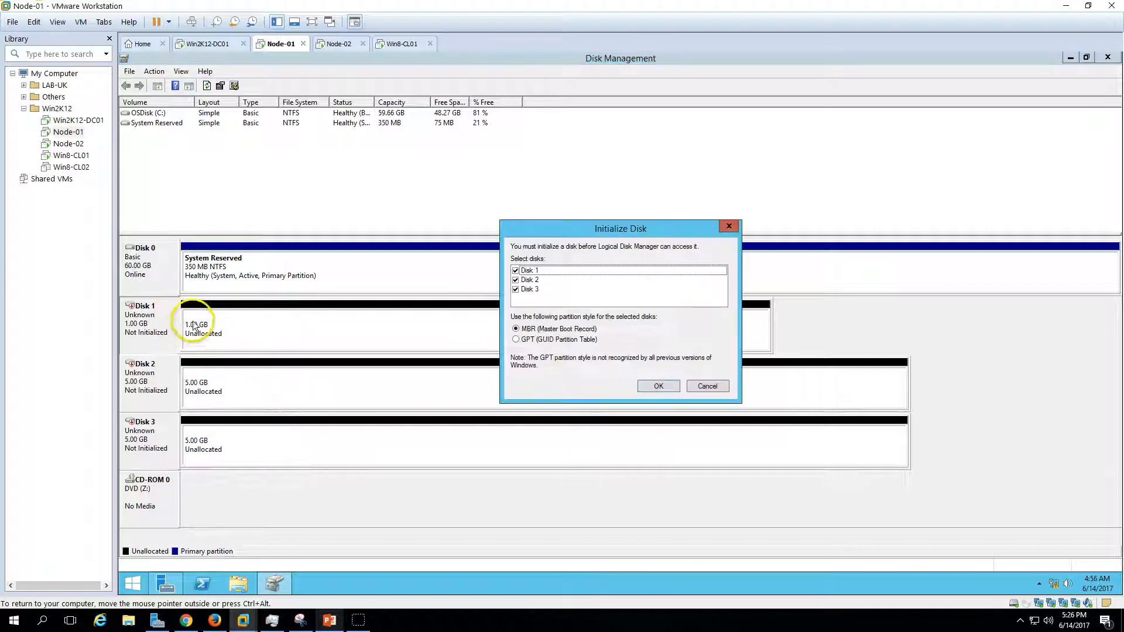
left_click(646, 380)
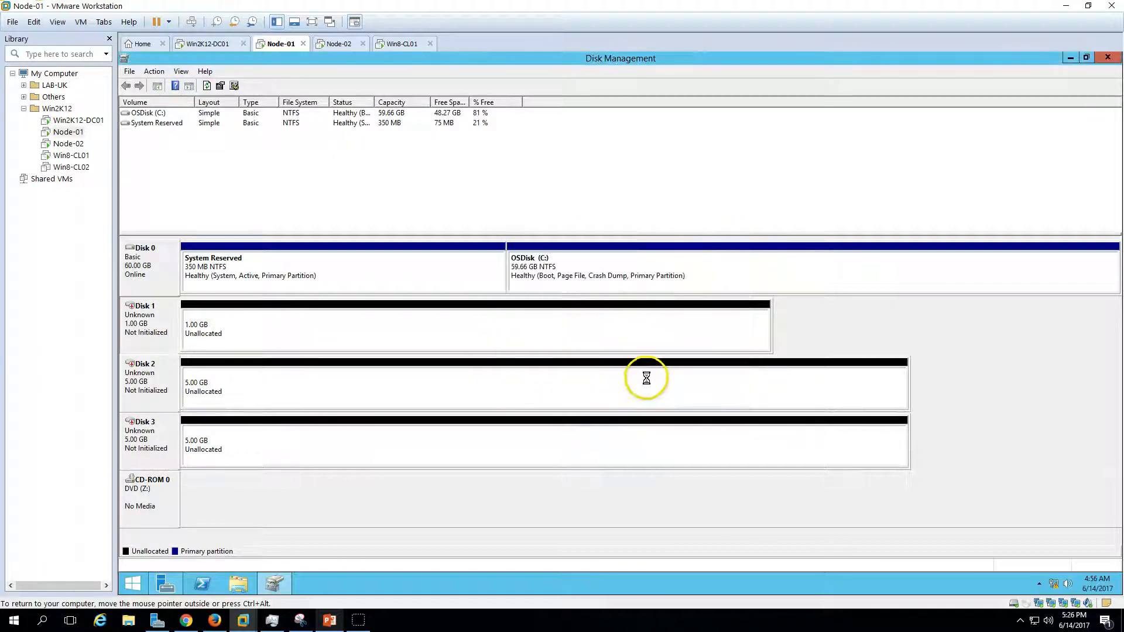
Start a full-size 1021 MB simple volume on Disk 1 using drive letter Q
right_click(238, 321)
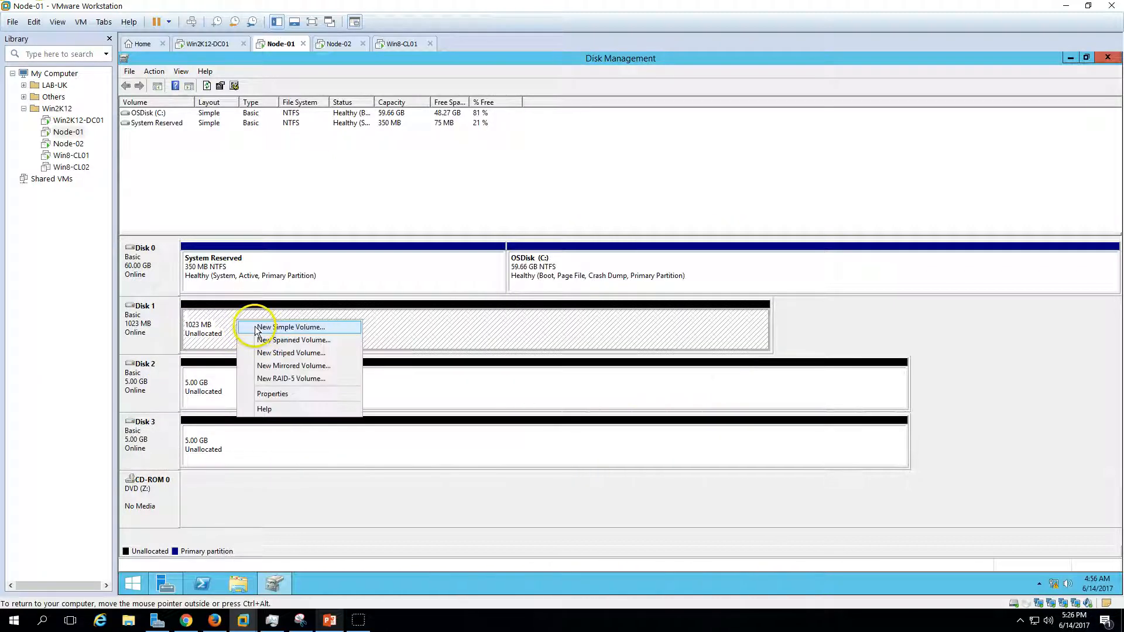
left_click(256, 327)
left_click(352, 323)
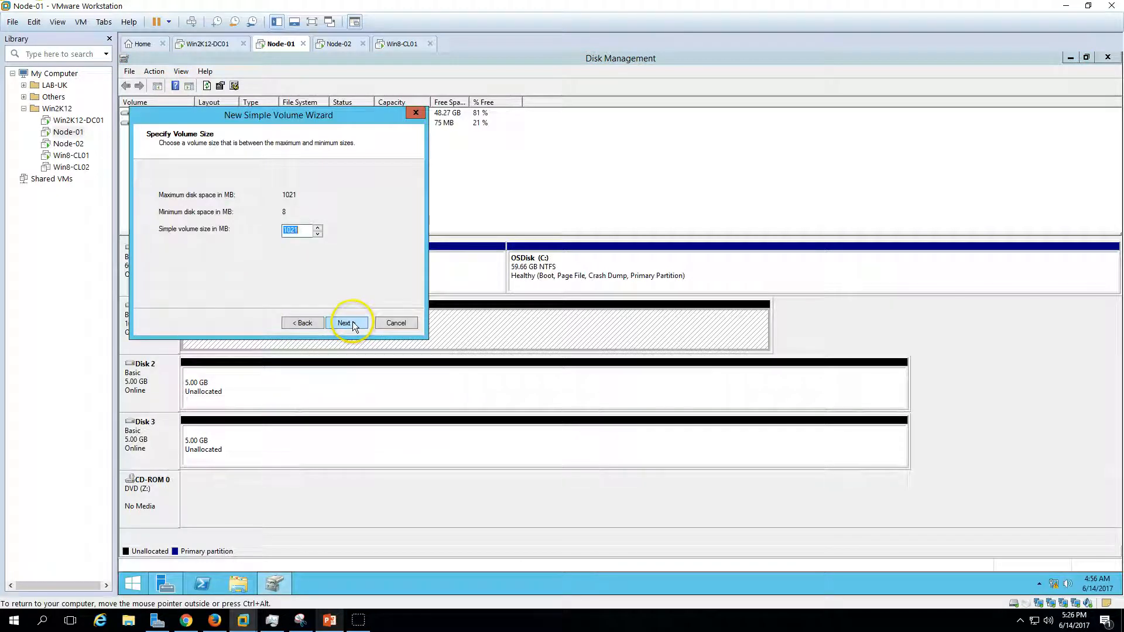
left_click(352, 322)
left_click(345, 323)
left_click(304, 323)
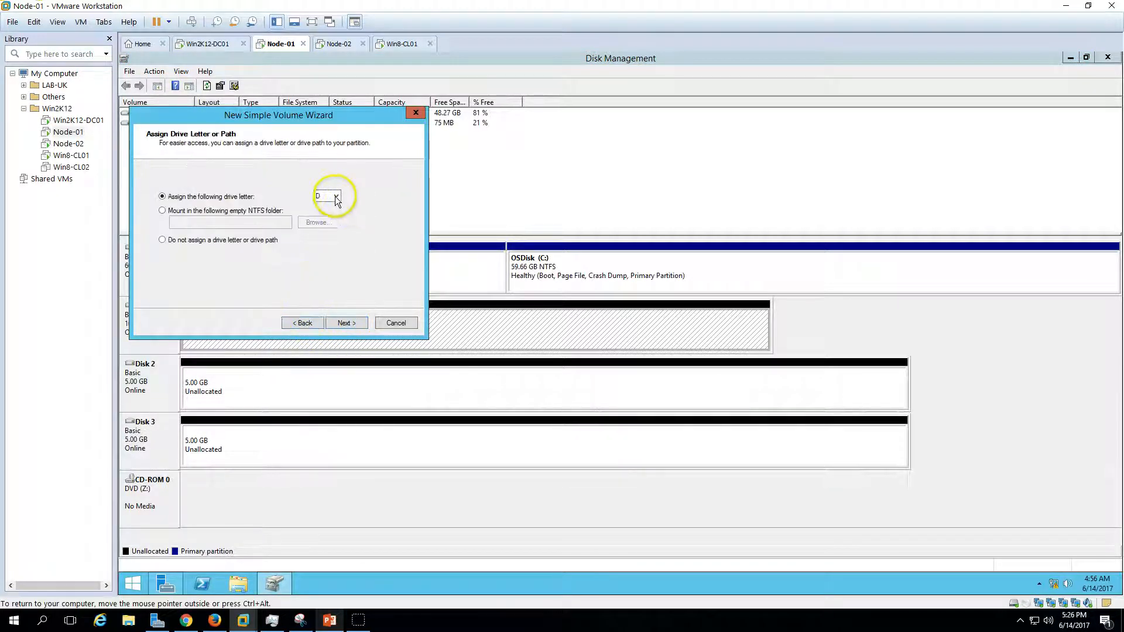
left_click(331, 195)
left_click(323, 321)
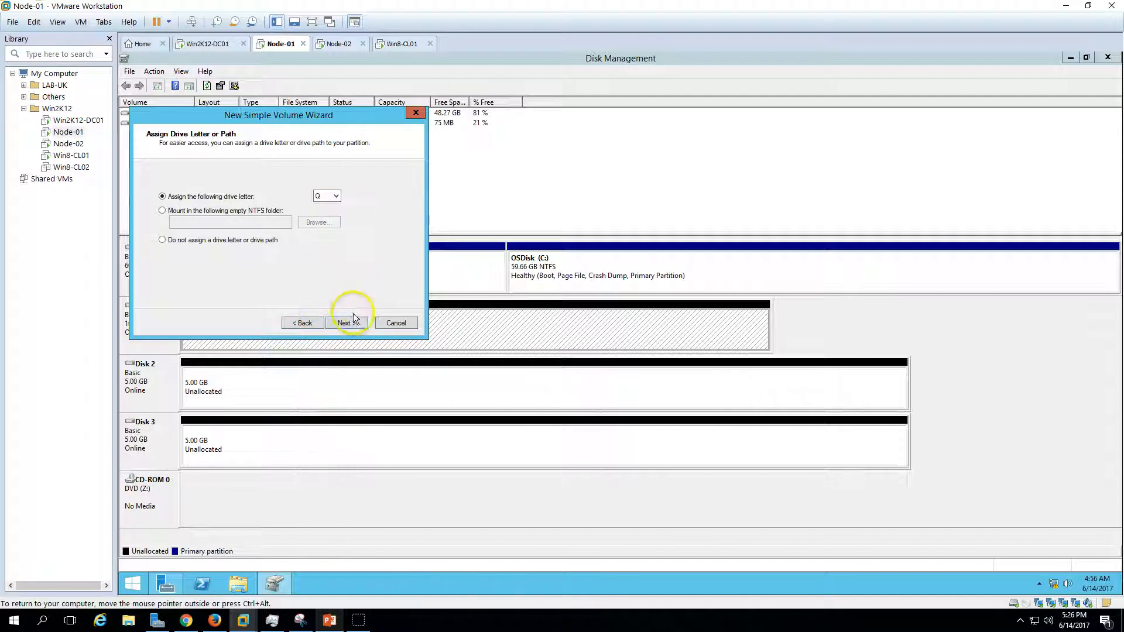
left_click(349, 317)
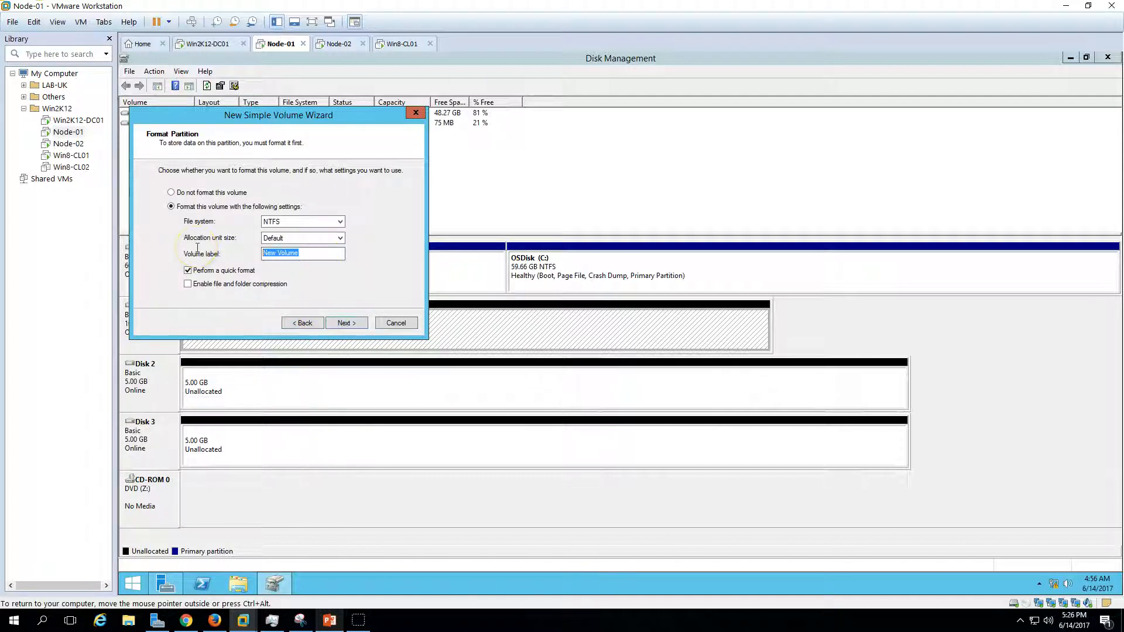
Label the volume QuorumDisk, format it NTFS and finish the wizard
type("QueruomDisk")
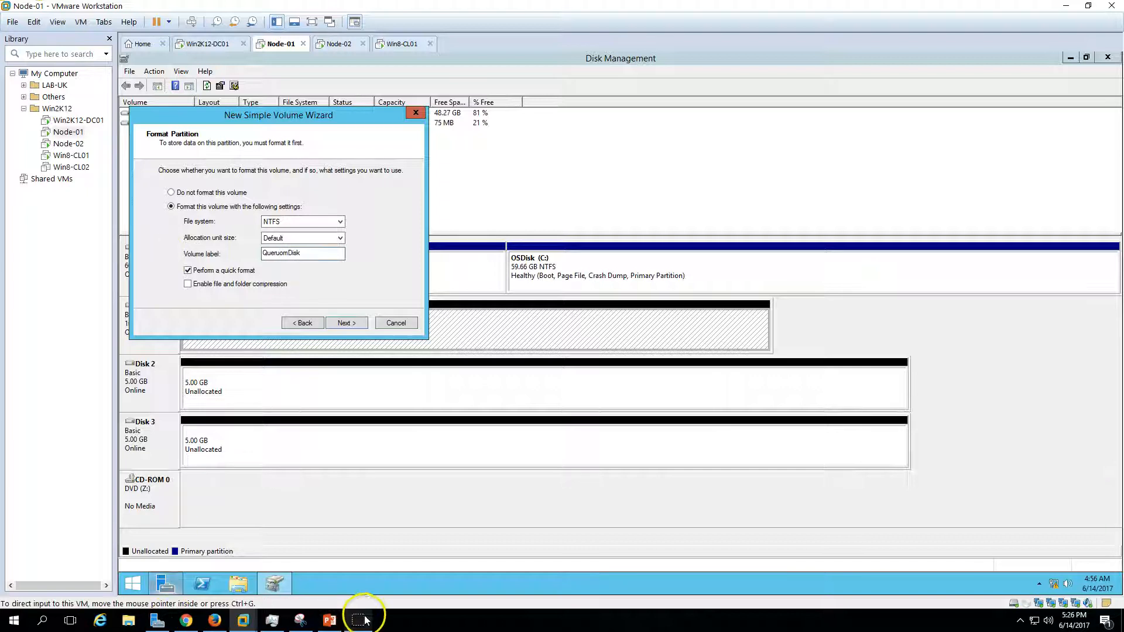
left_click_drag(288, 254, 286, 309)
type("urum")
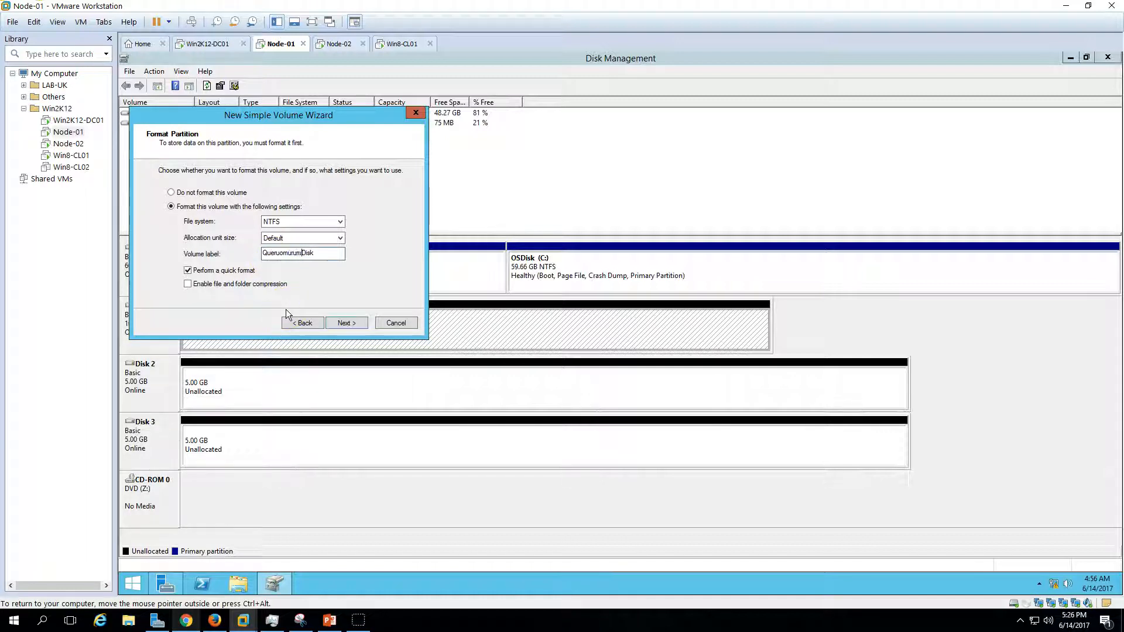
key("BackSpace")
key("BackSpace")
key("BackSpace")
key("BackSpace")
key("BackSpace")
key("BackSpace")
key("BackSpace")
key("BackSpace")
key("BackSpace")
key("BackSpace")
key("BackSpace")
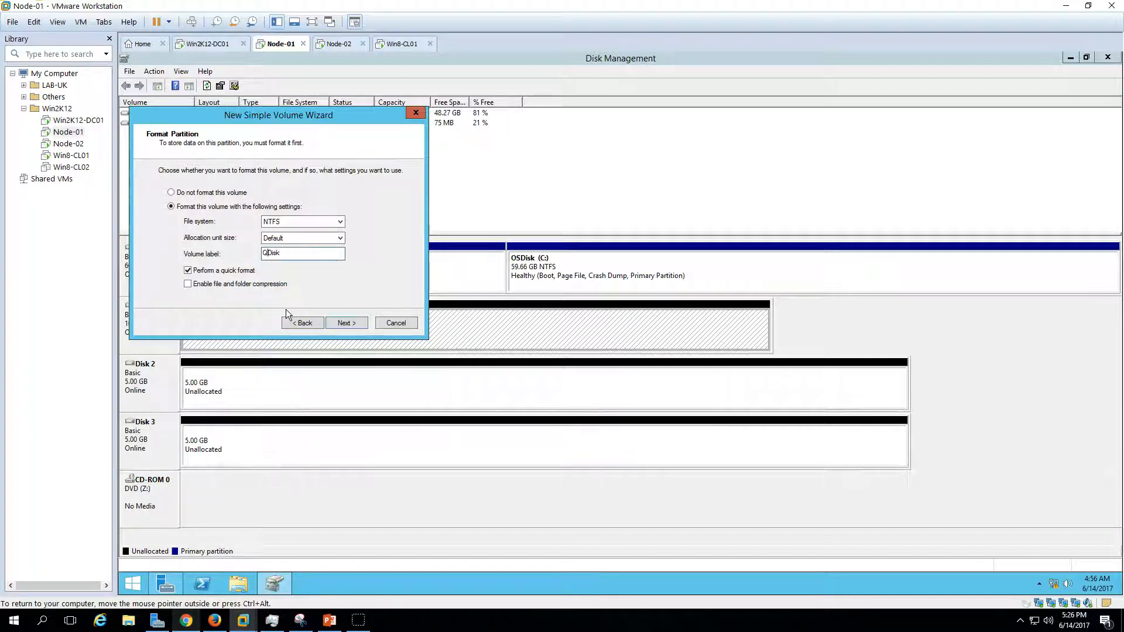
type("Quorum")
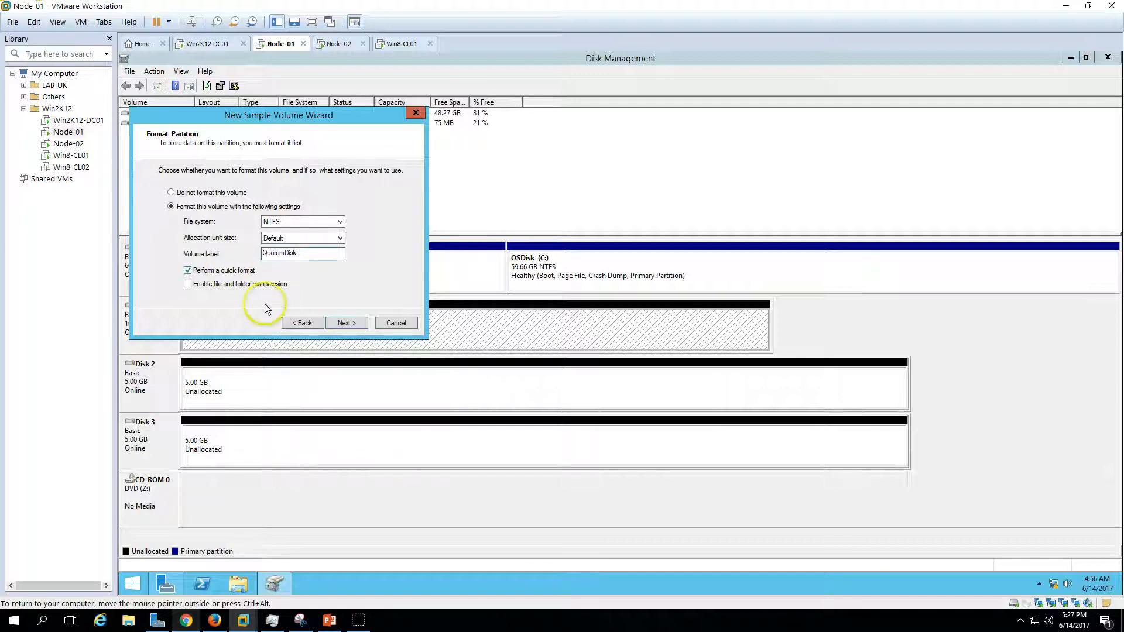
left_click(346, 324)
left_click(344, 324)
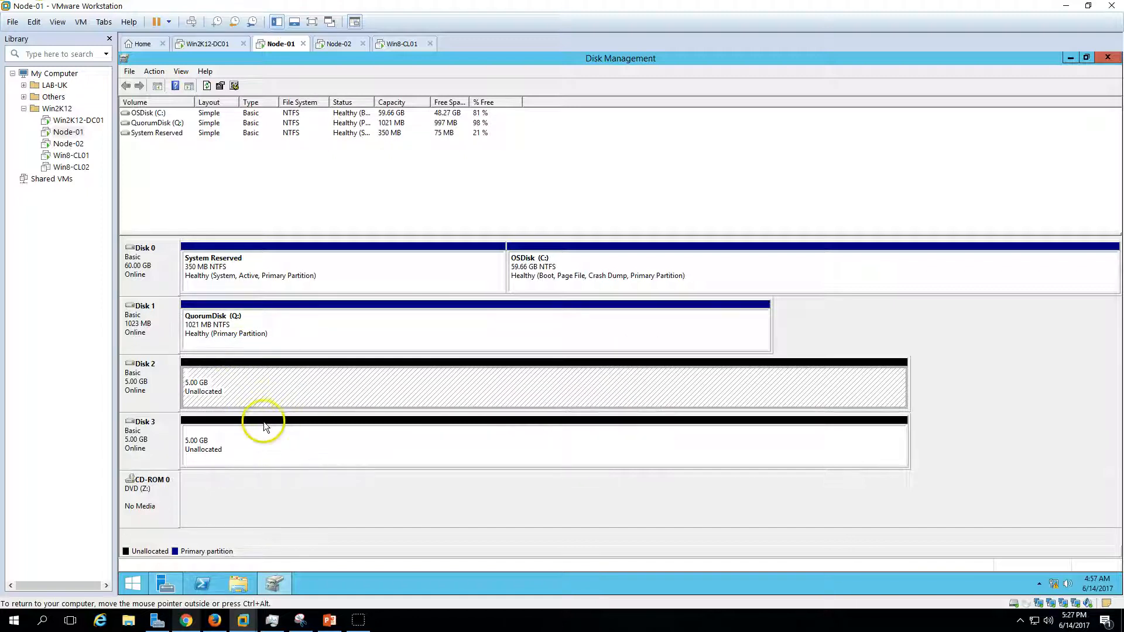
Create a full 5 GB NTFS volume on Disk 2 labelled iSCSI-Disk01 with drive letter D
right_click(271, 383)
left_click(299, 386)
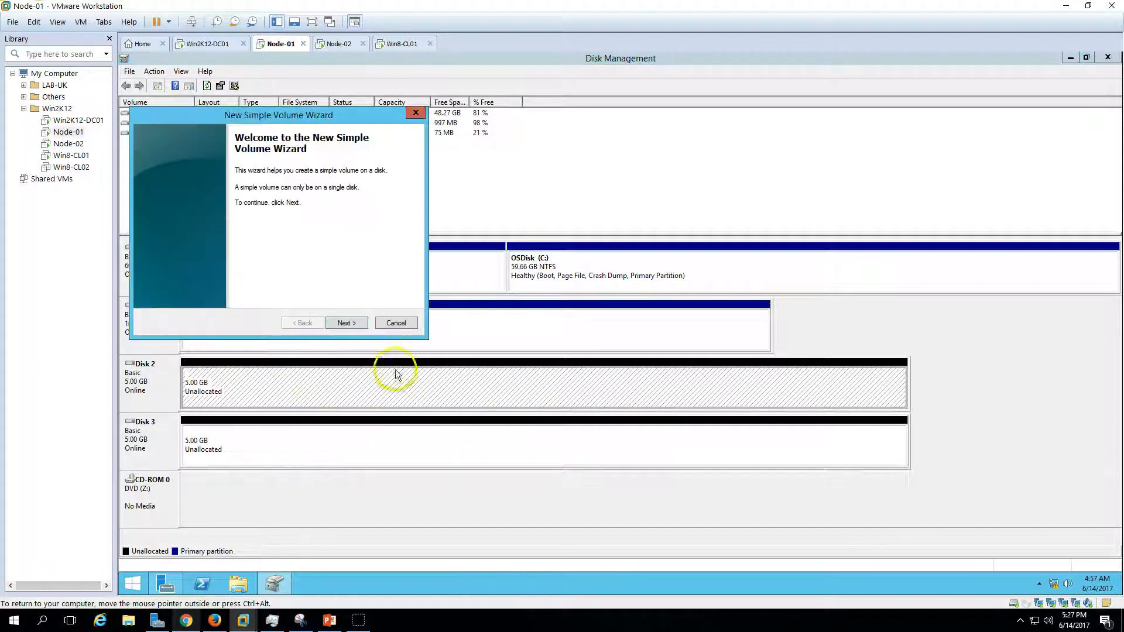
left_click(359, 326)
left_click(359, 327)
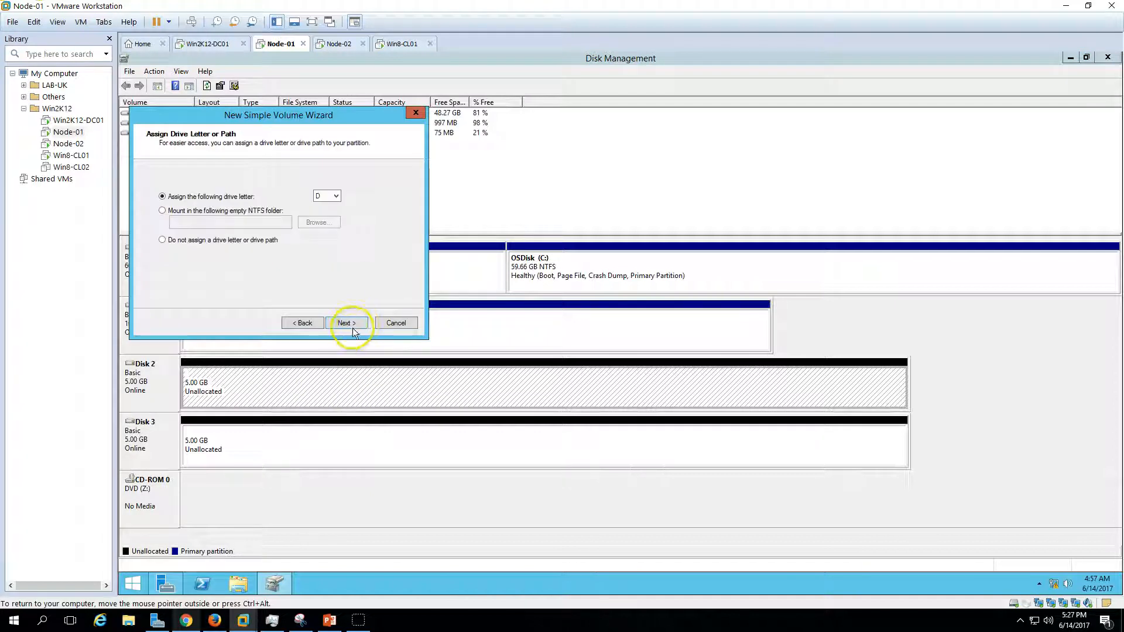
left_click(347, 324)
left_click_drag(313, 254, 142, 250)
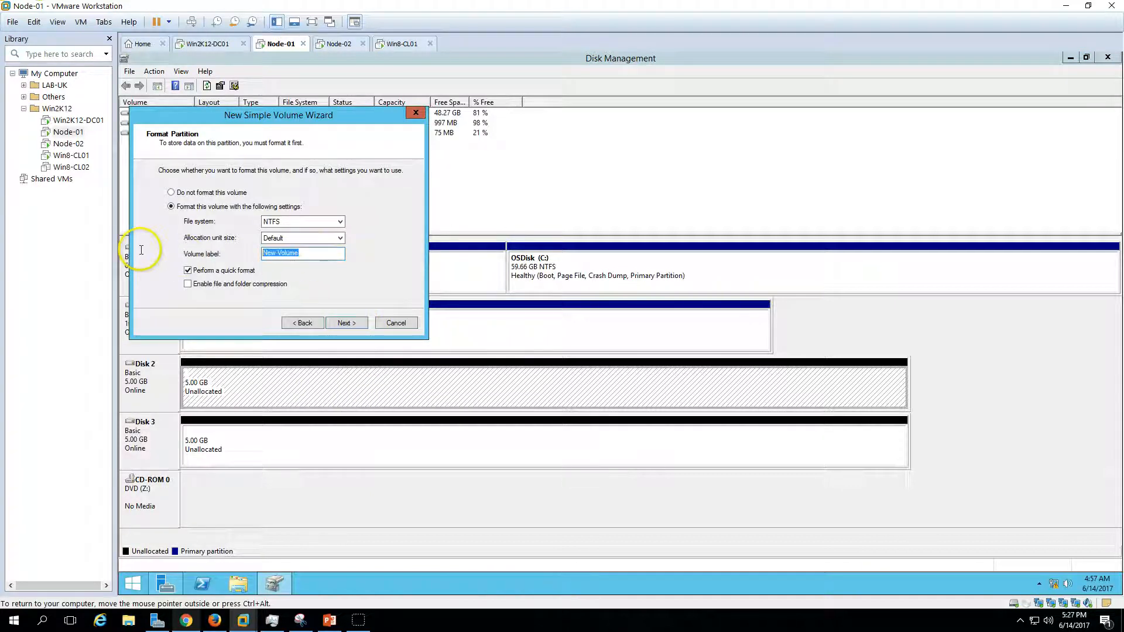
key("BackSpace")
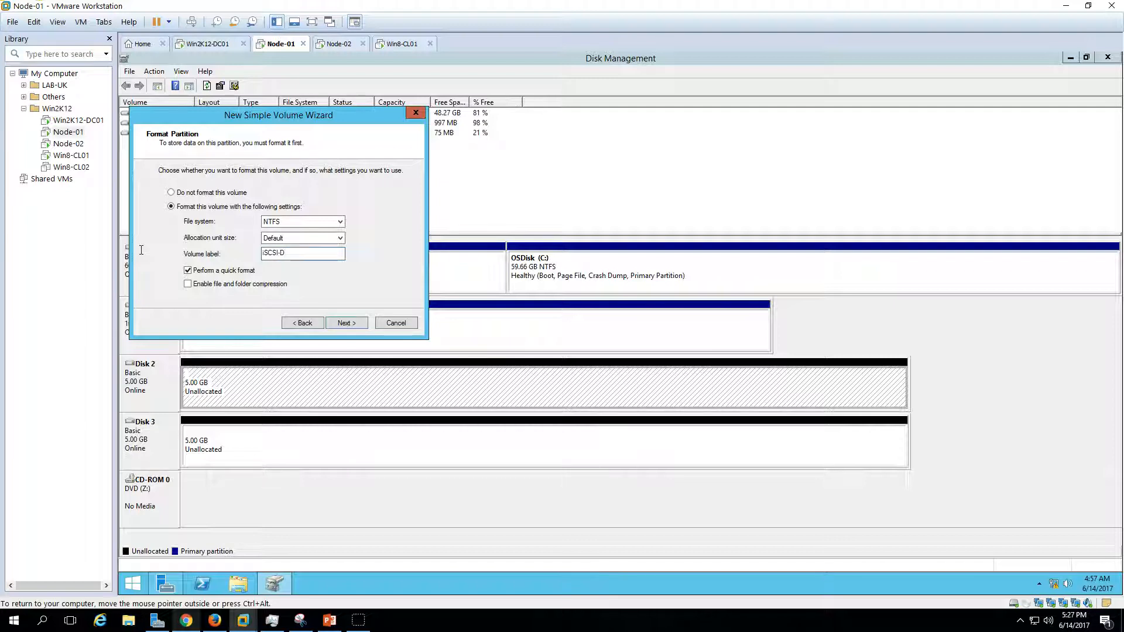
type("iSCSI-Dsik01")
left_click(355, 325)
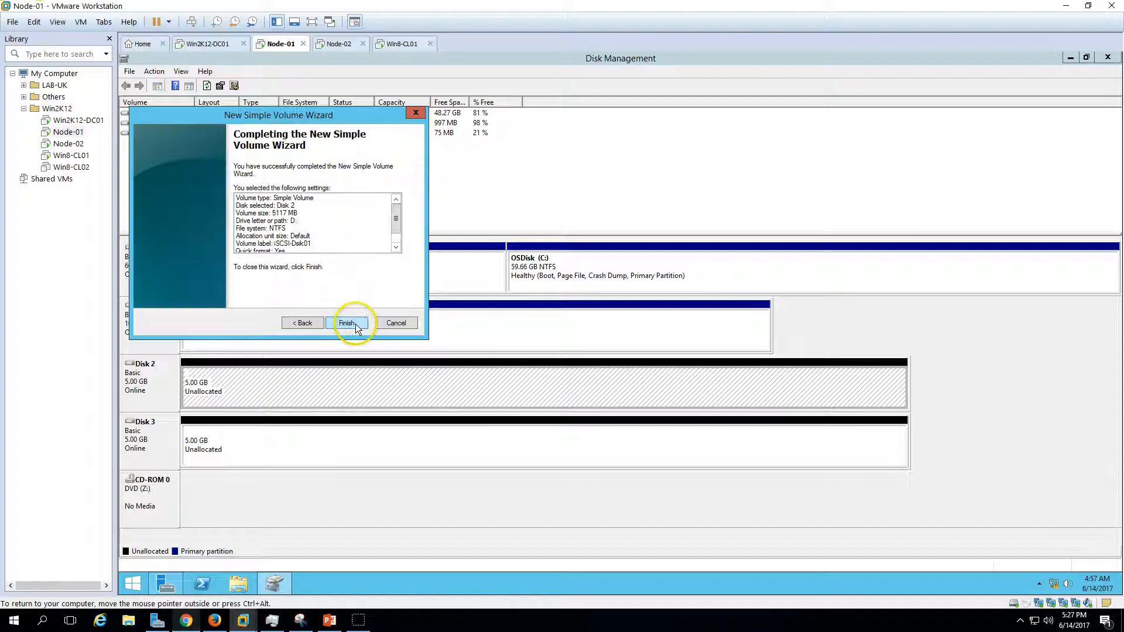
left_click(310, 323)
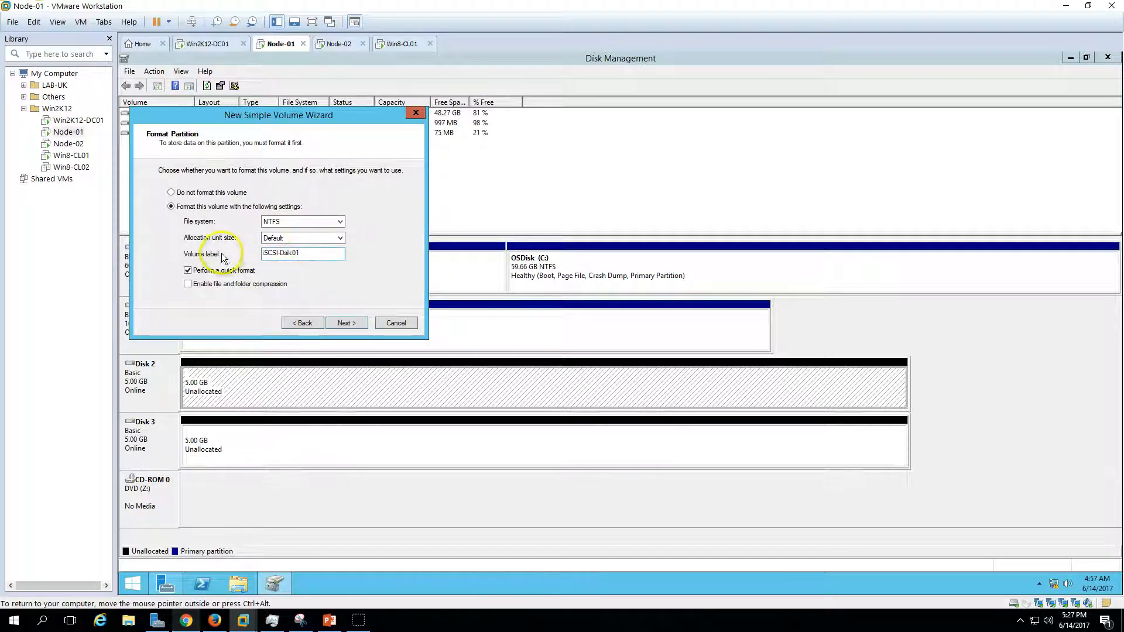
left_click_drag(310, 256, 233, 256)
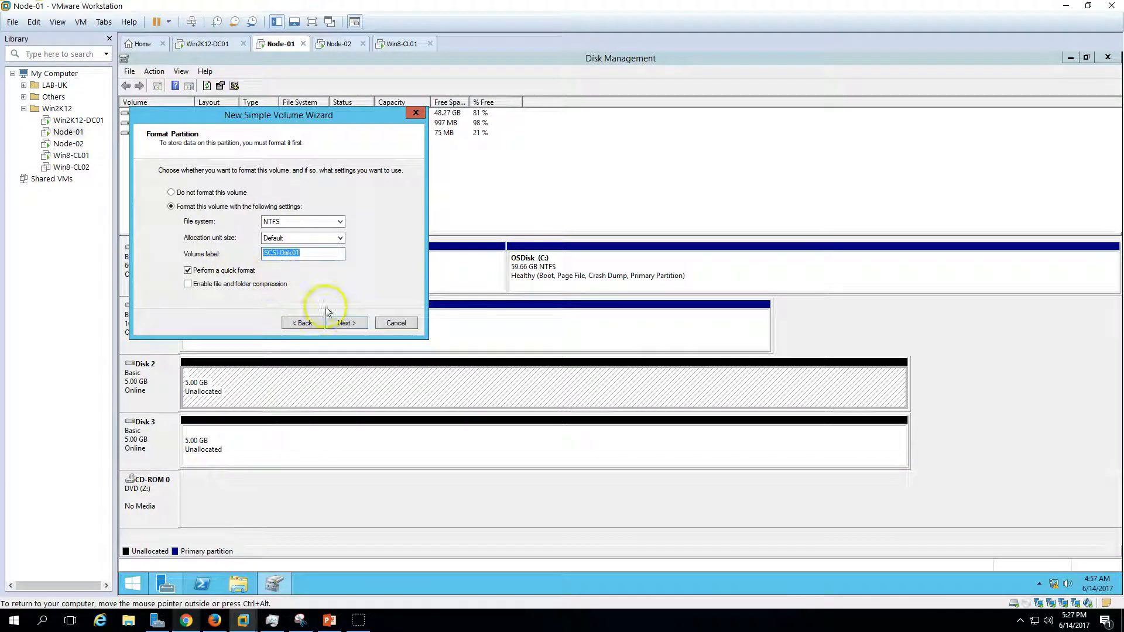
left_click(351, 323)
left_click(352, 323)
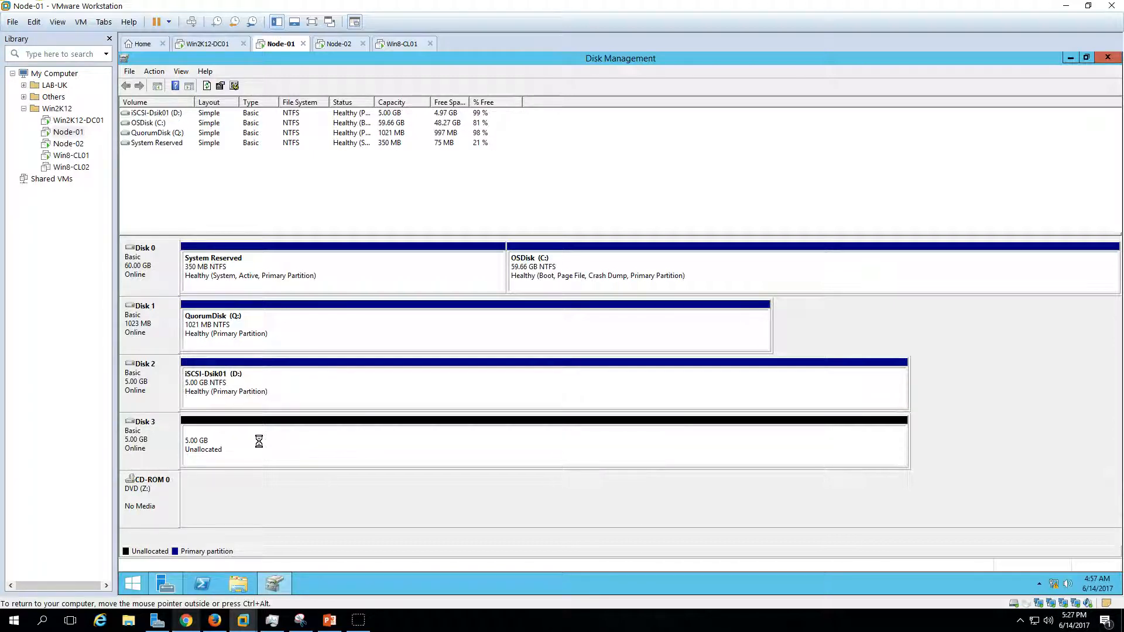
Create a full-size NTFS volume on Disk 3 labelled iSCSI-Disk02
right_click(290, 448)
left_click(302, 449)
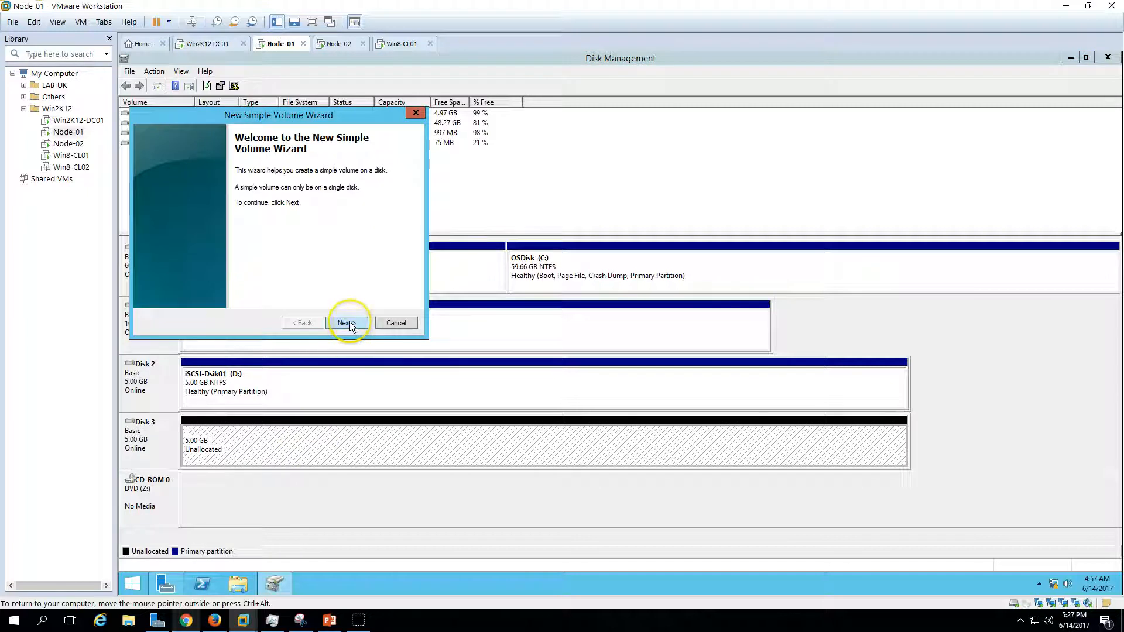
left_click(349, 323)
left_click(350, 323)
left_click(350, 322)
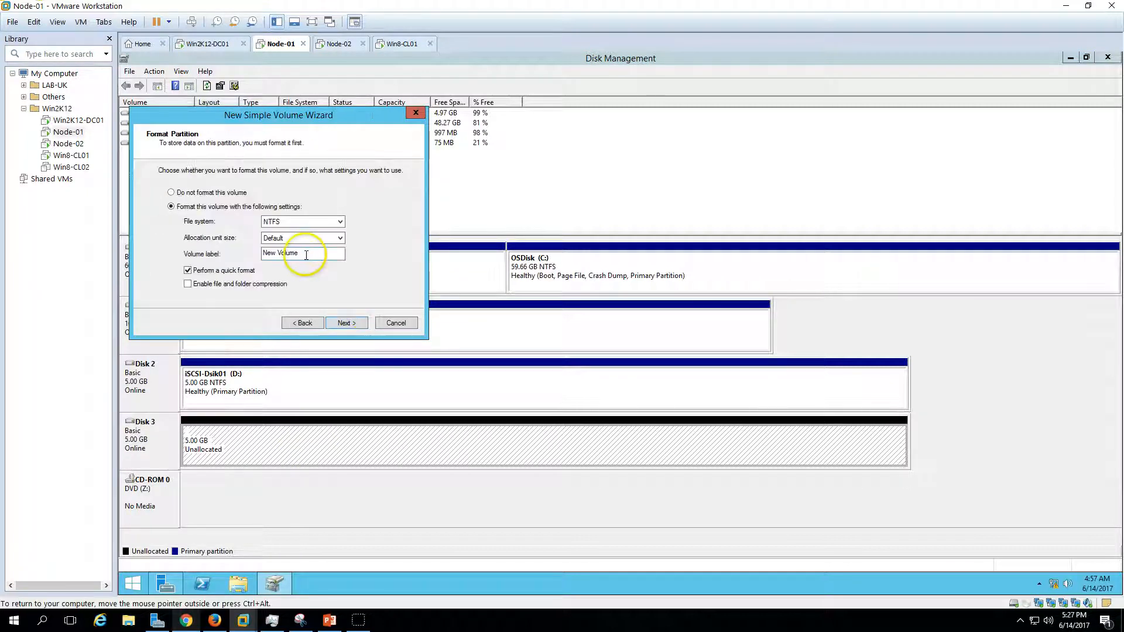
left_click_drag(313, 252, 201, 255)
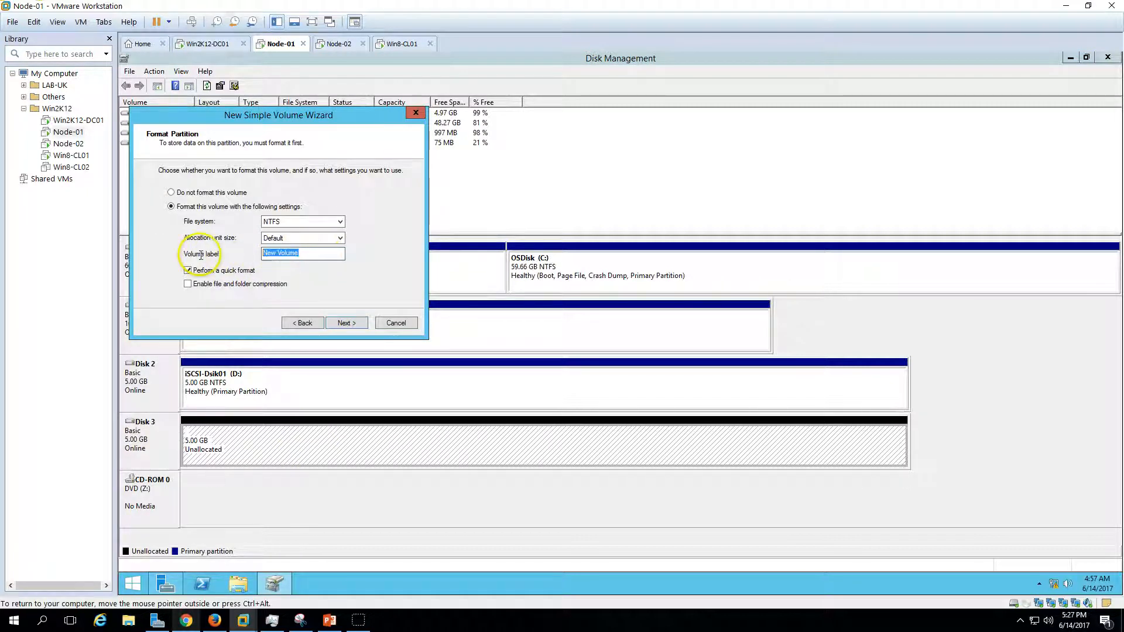
type("Ne")
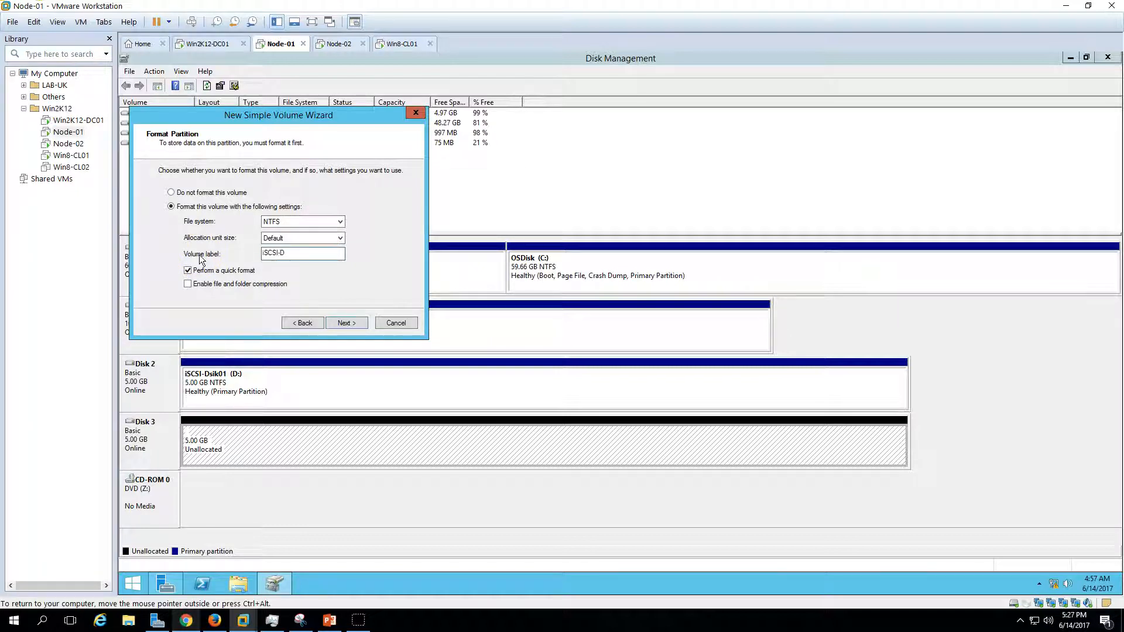
key("ctrl+a")
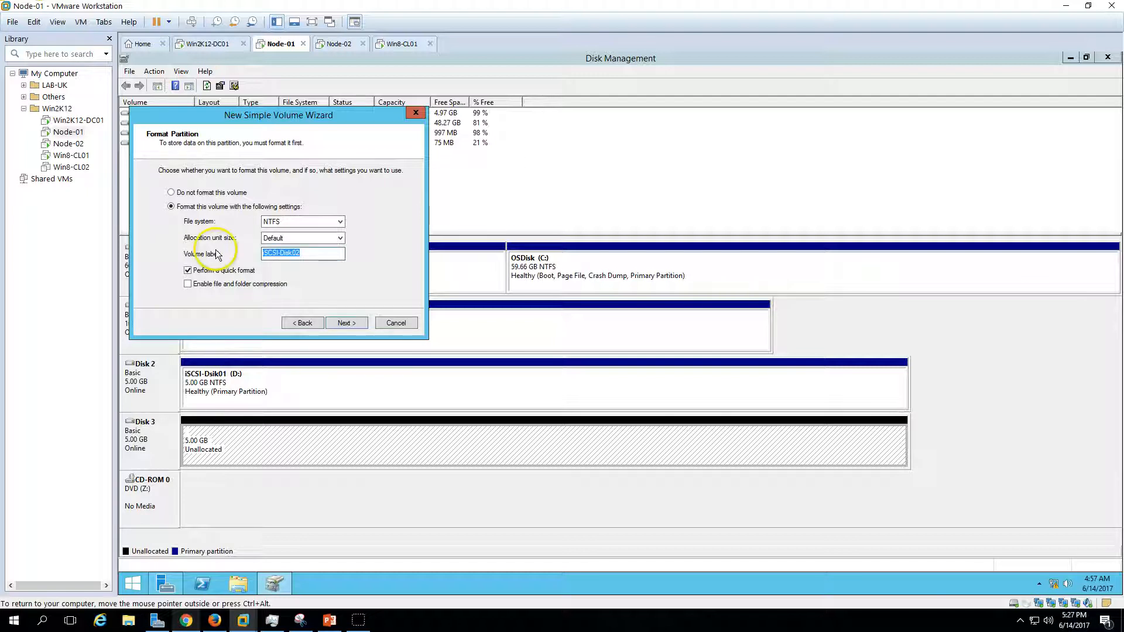
left_click(353, 326)
left_click(352, 324)
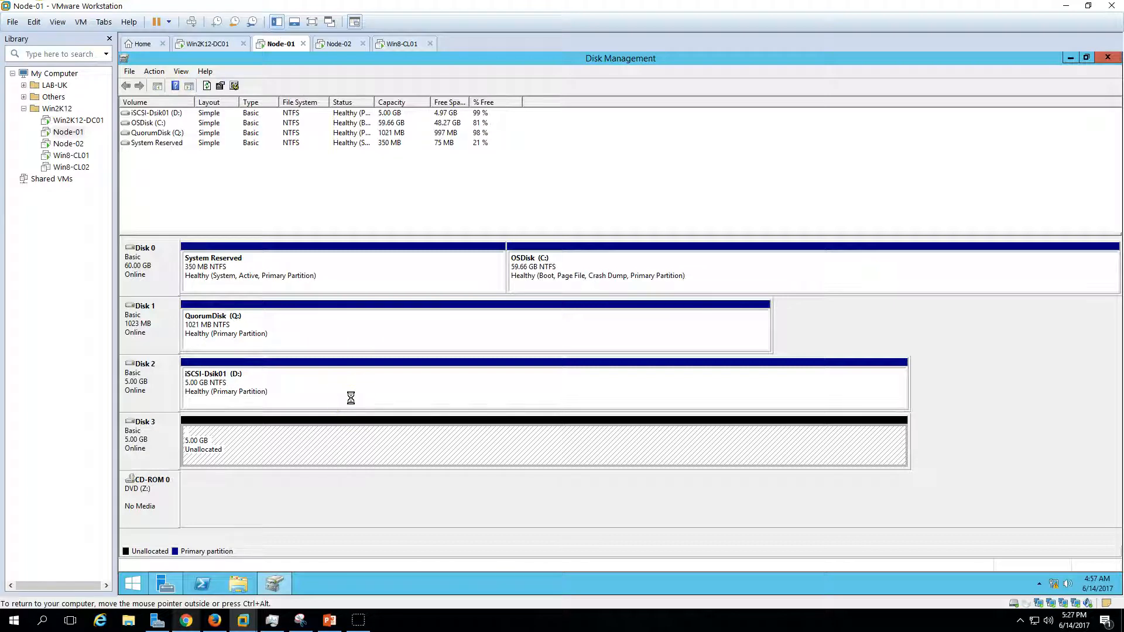
left_click(297, 508)
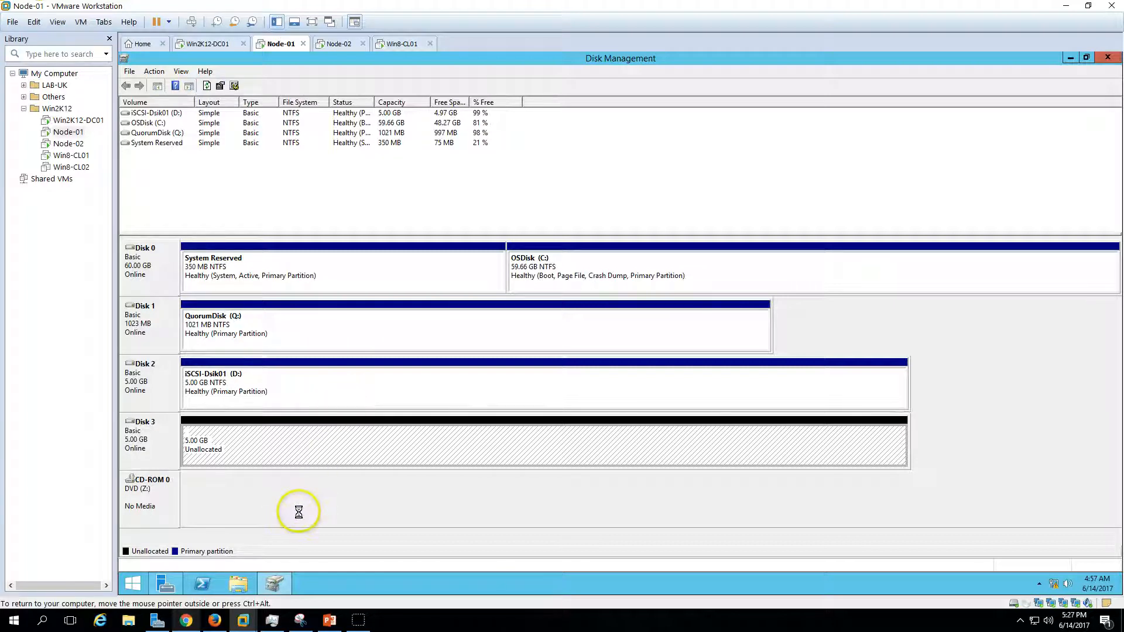
Check in This PC that iSCSI-Disk01, iSCSI-Disk02 (E:) and QuorumDisk (Q:) are listed
left_click(238, 585)
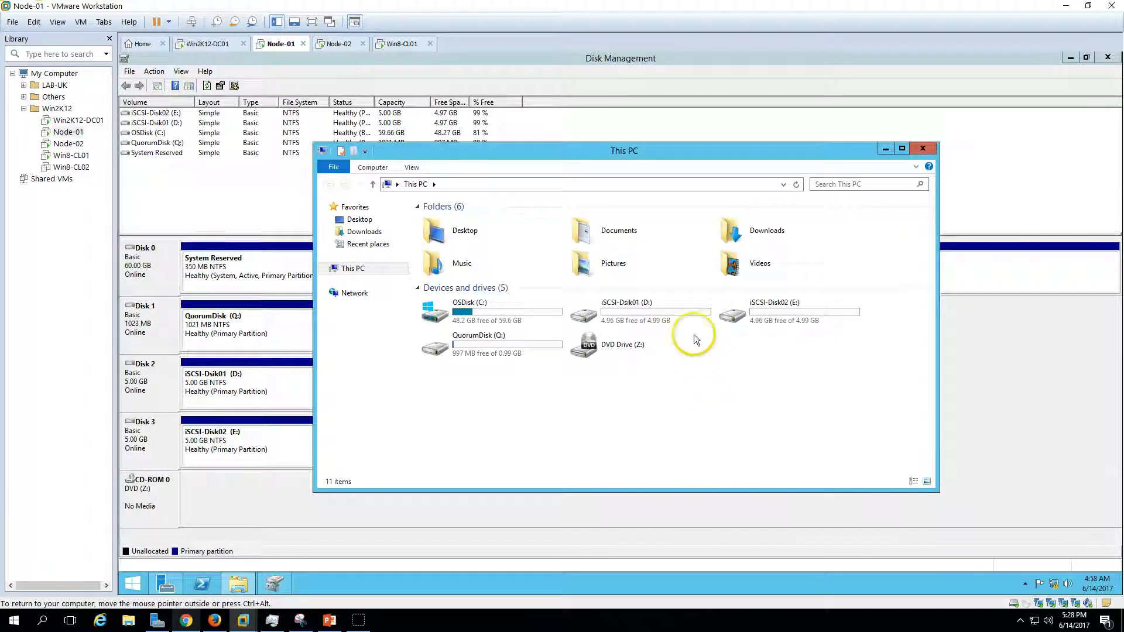
right_click(690, 370)
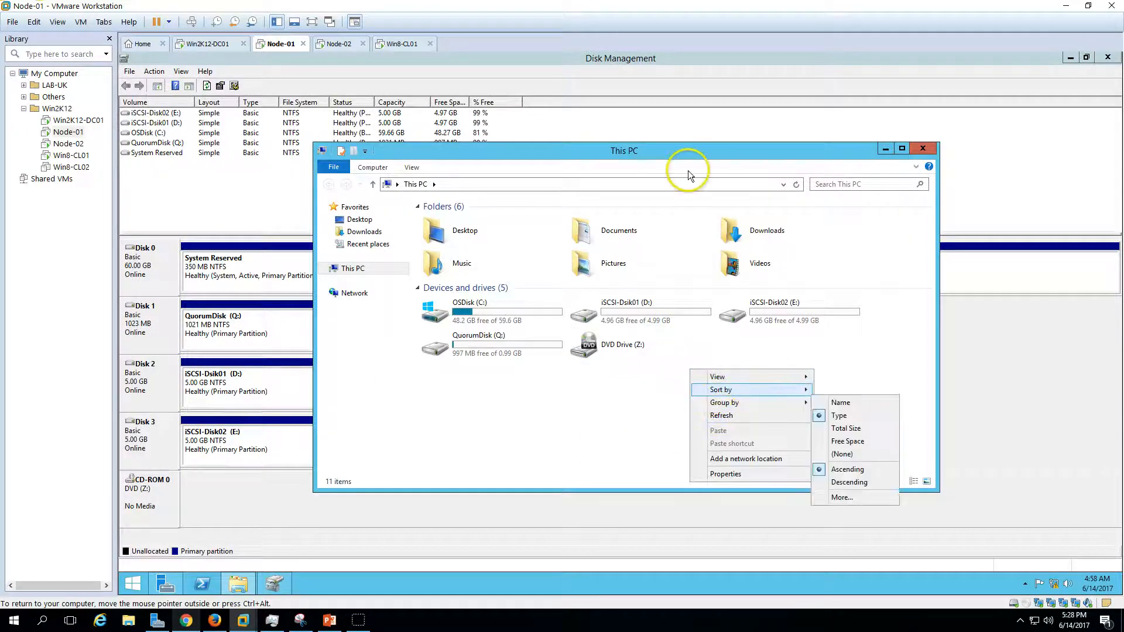
left_click(683, 155)
double_click(683, 156)
left_click(561, 187)
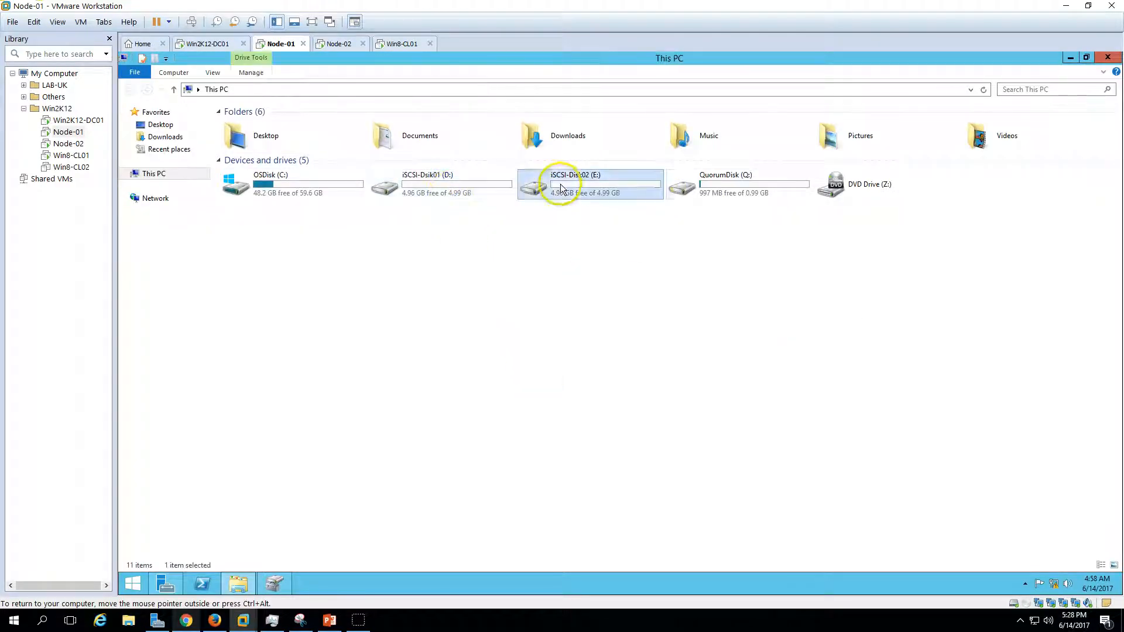
left_click(682, 181)
left_click(531, 376)
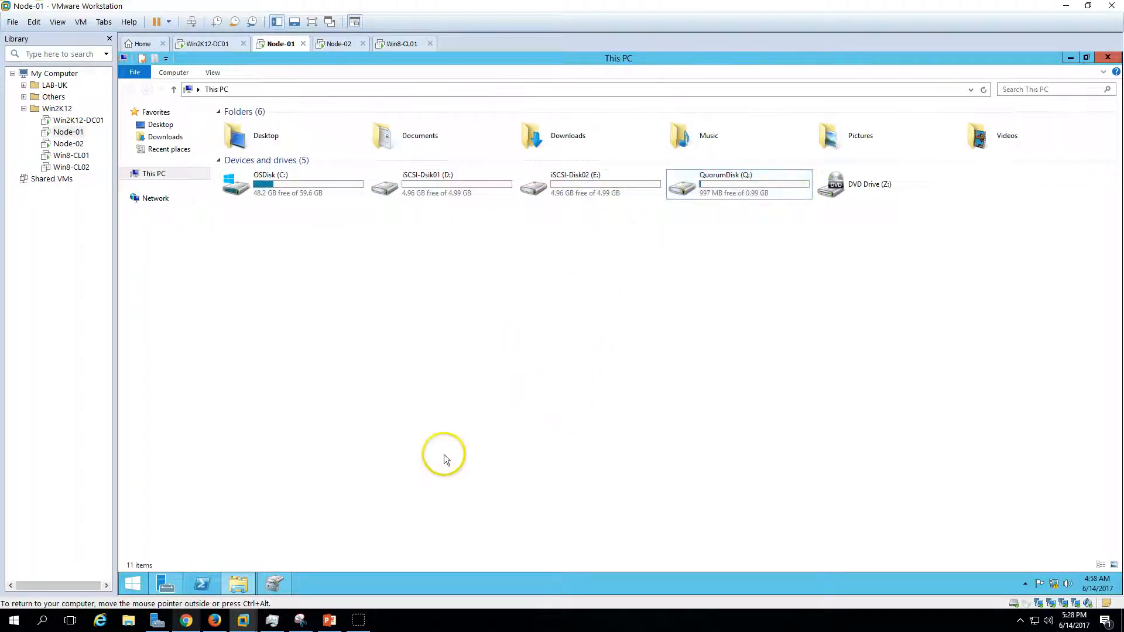
Glance at the deployment steps slide, then switch to the Node-02 virtual machine
left_click(329, 620)
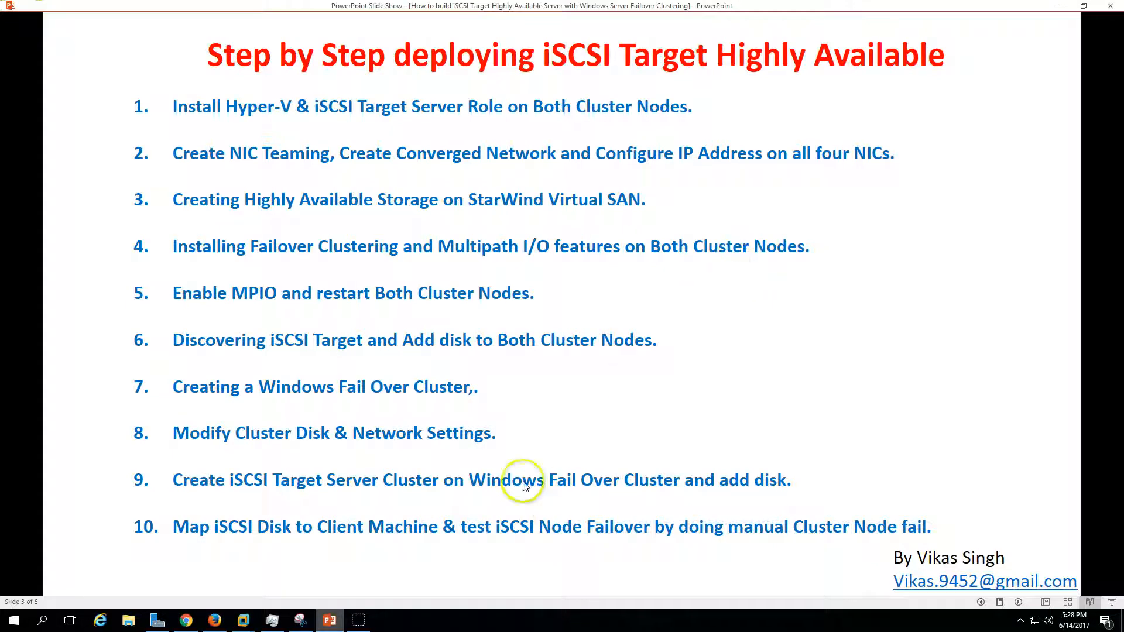
left_click(334, 623)
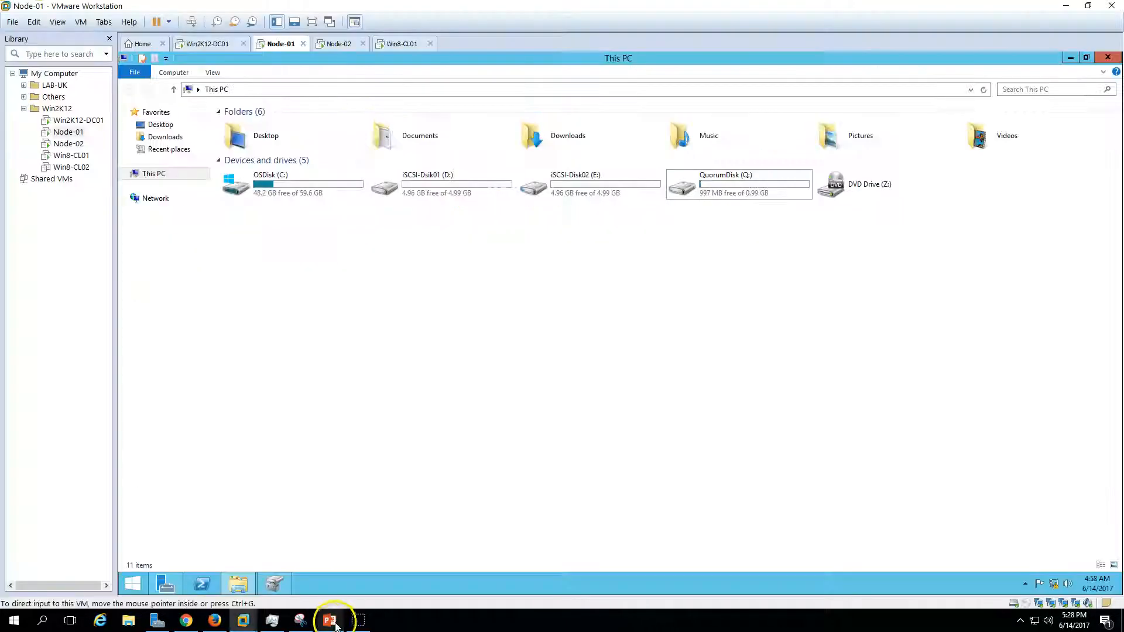
left_click(339, 43)
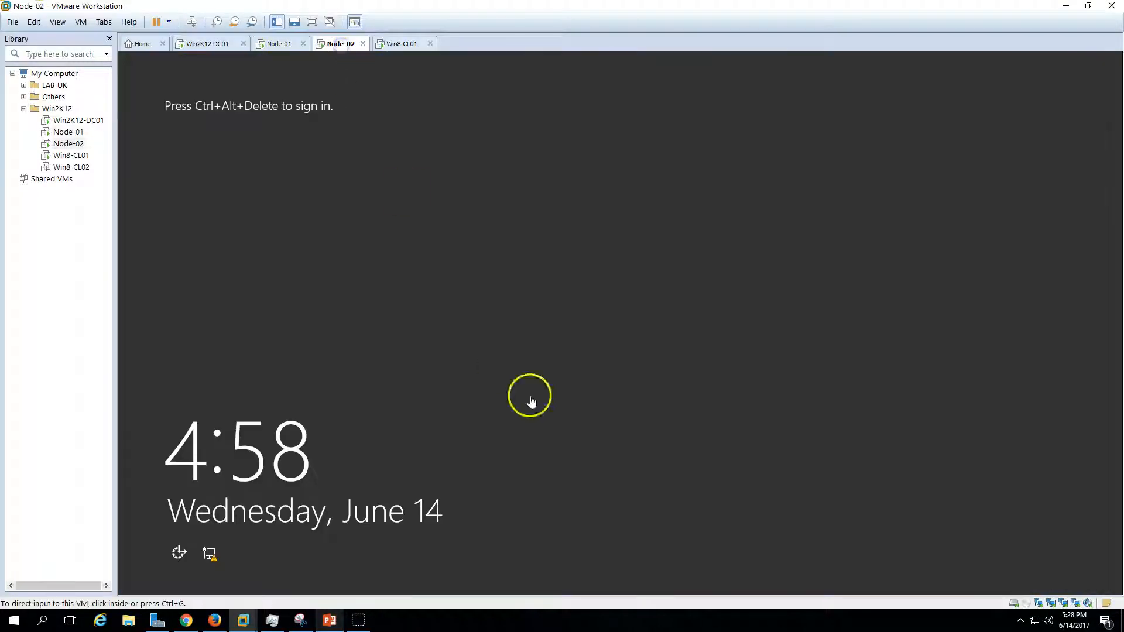
Sign in to Node-02 with the administrator password
left_click(191, 22)
type("•")
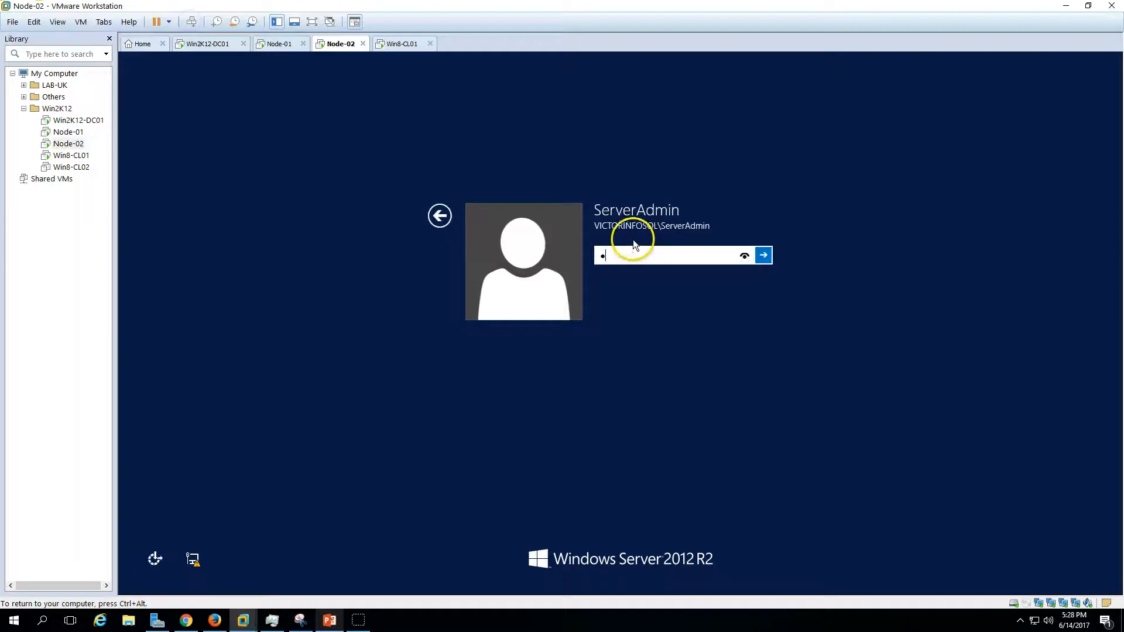
type("••••••")
key("Return")
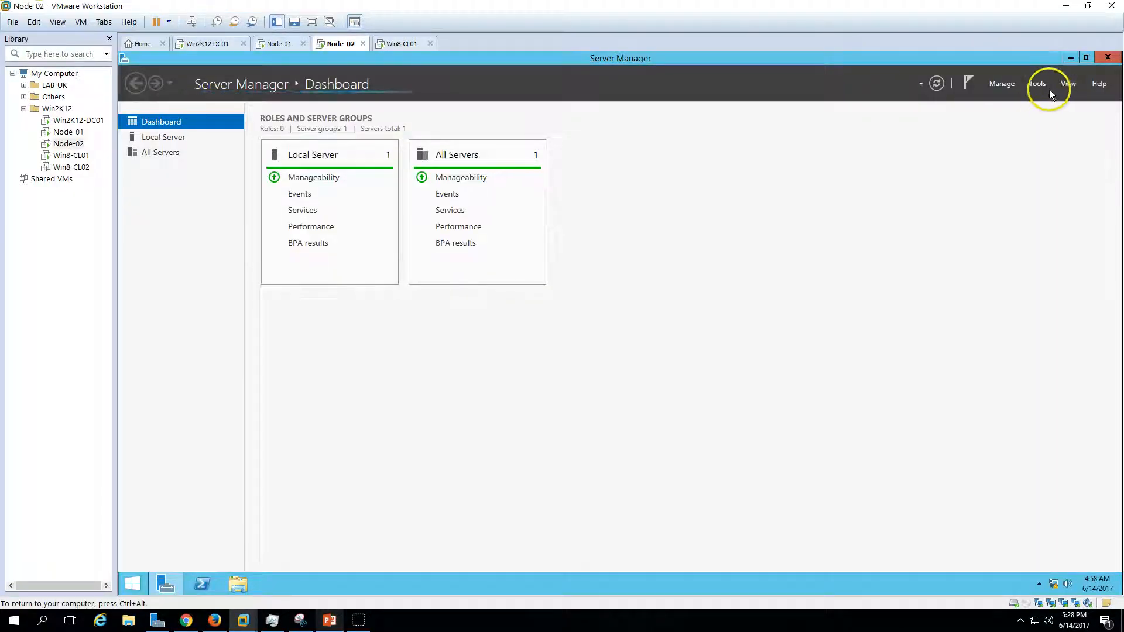
Launch the iSCSI Initiator, let its service start automatically, and minimize Server Manager
left_click(1037, 85)
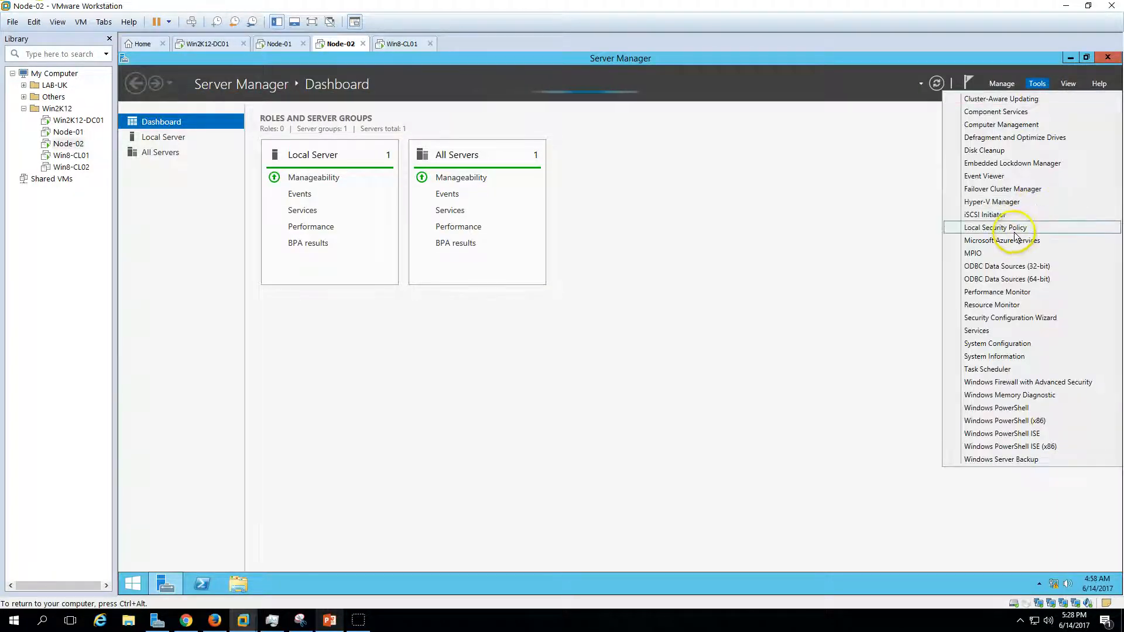
left_click(1005, 217)
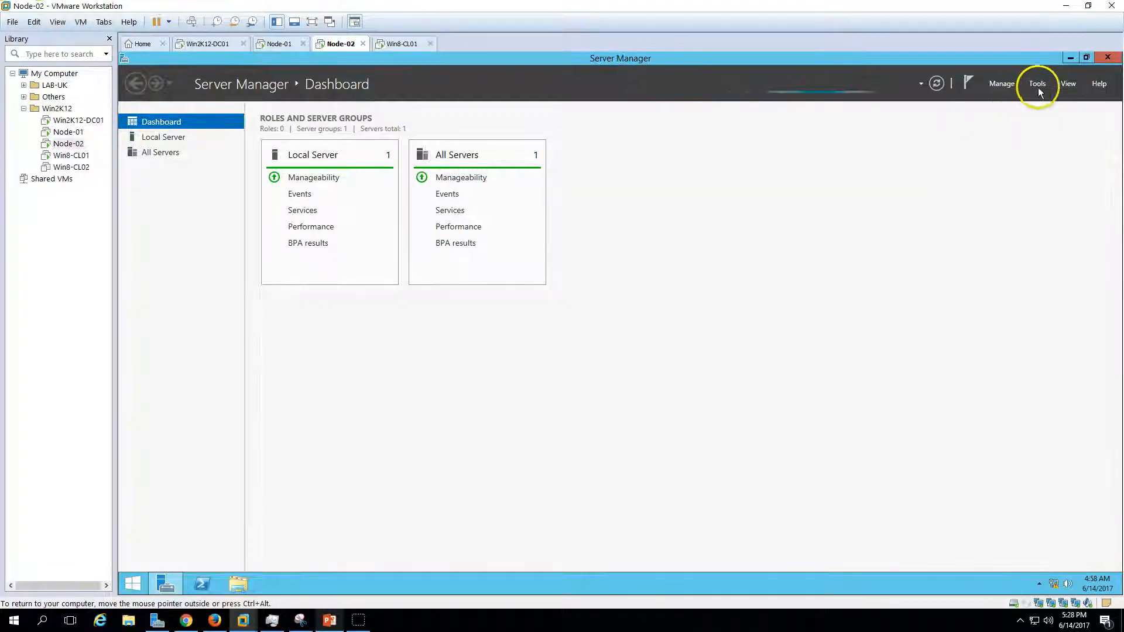
left_click(1038, 84)
left_click(1016, 216)
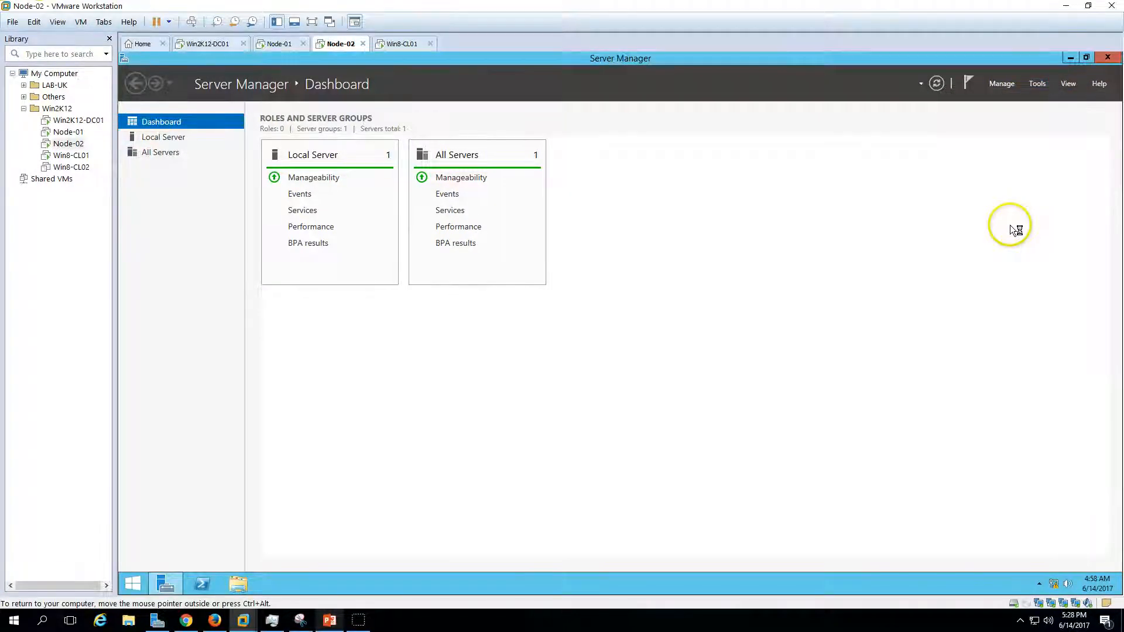
left_click(676, 364)
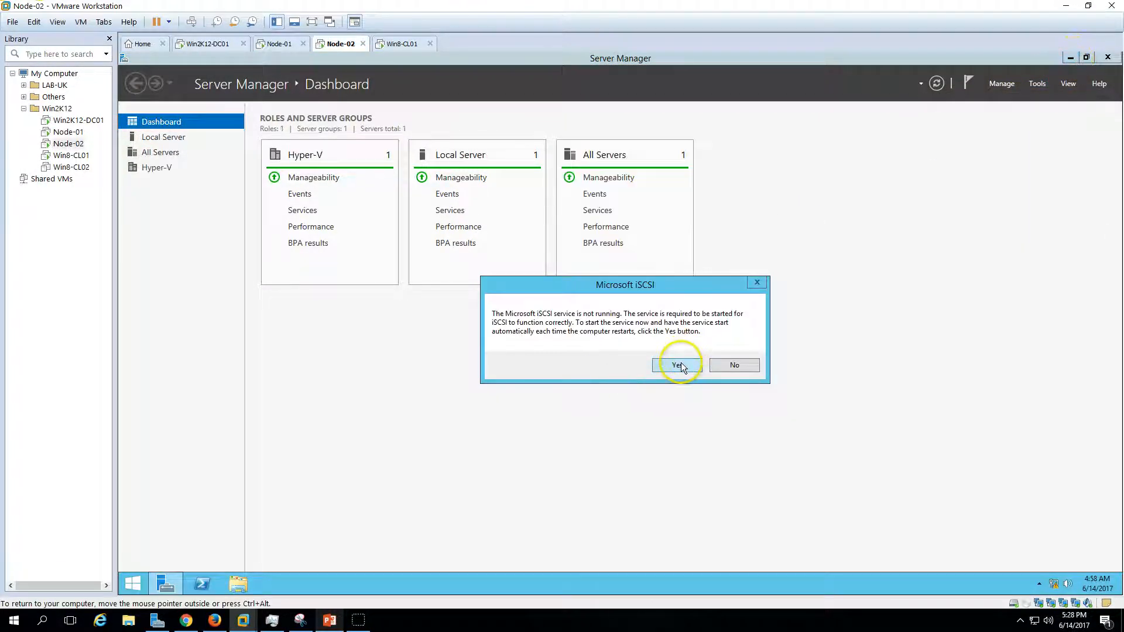
left_click(1070, 58)
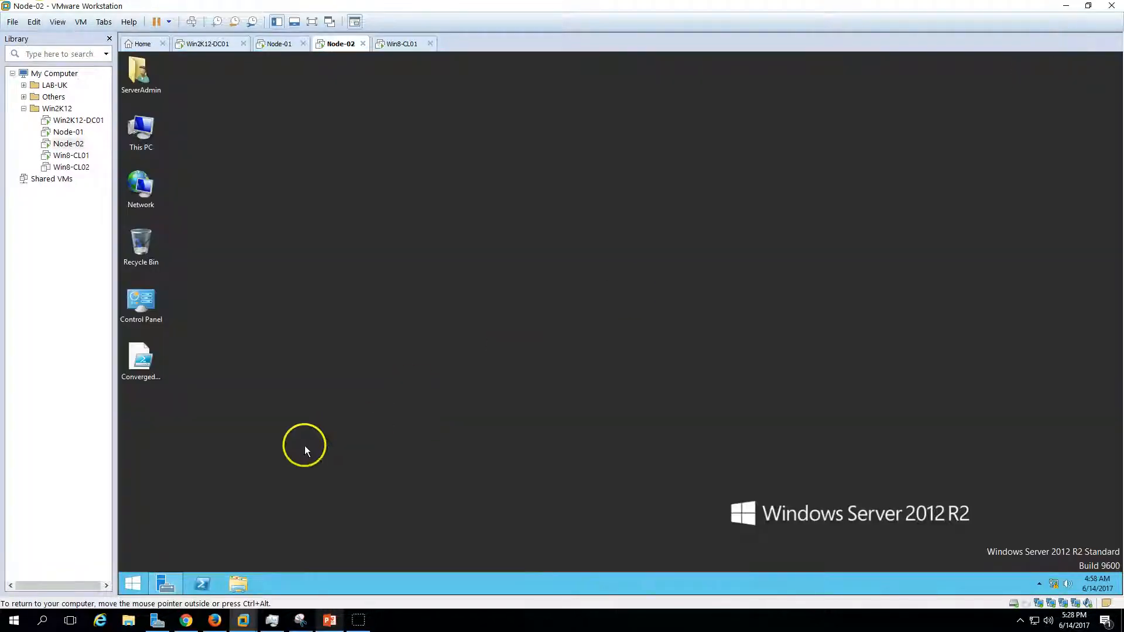
Open Disk Management on Node-02 in a maximized window
right_click(137, 588)
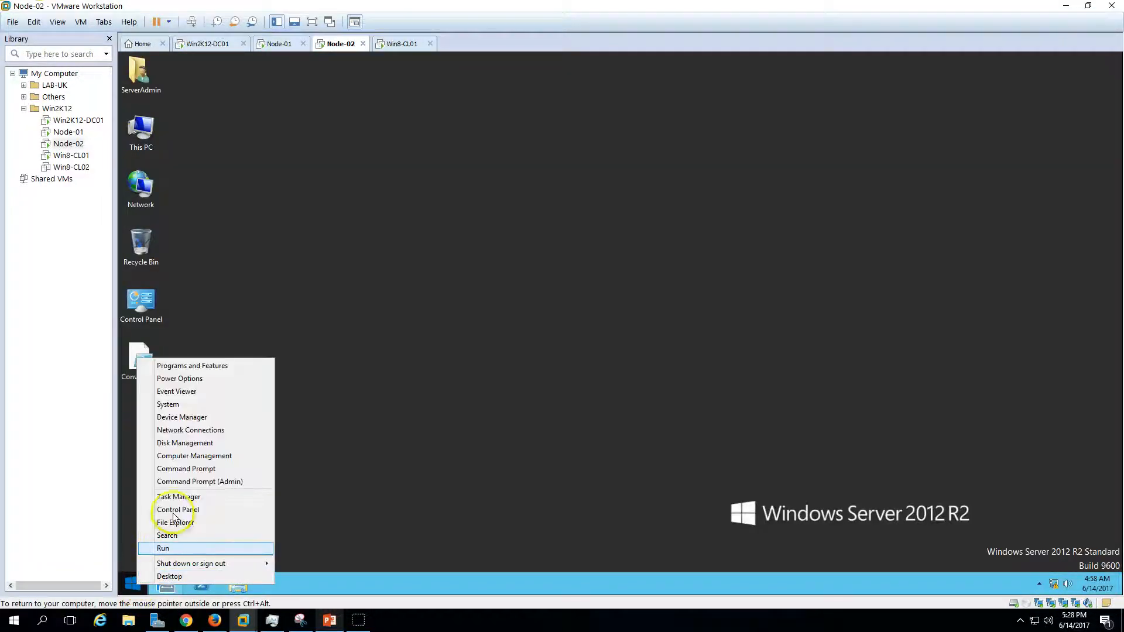
left_click(191, 472)
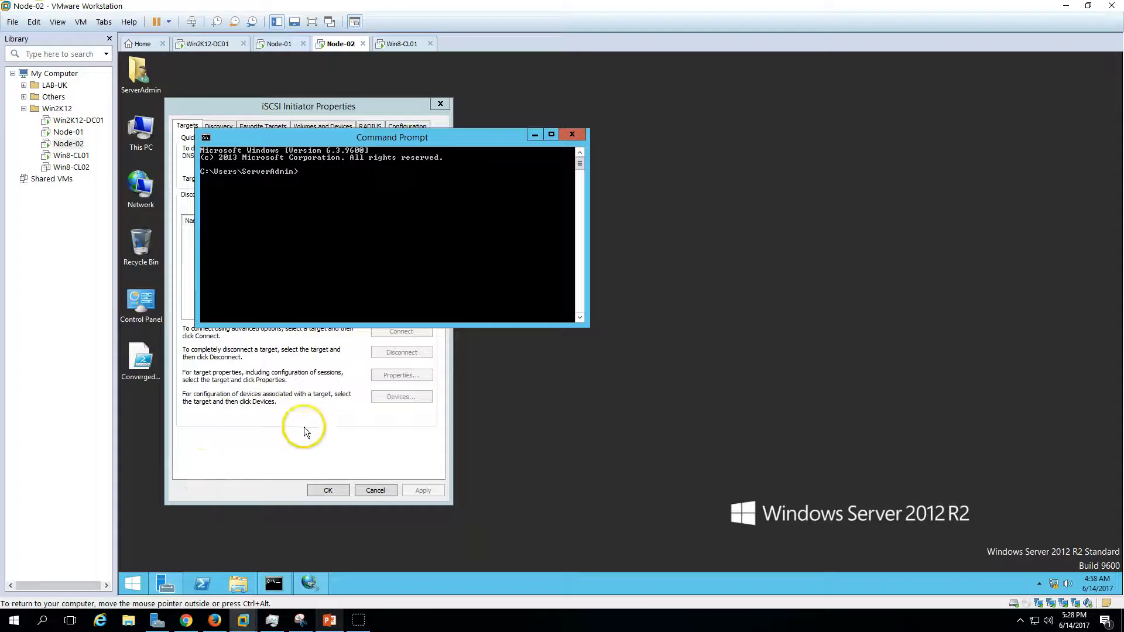
left_click(572, 134)
right_click(132, 583)
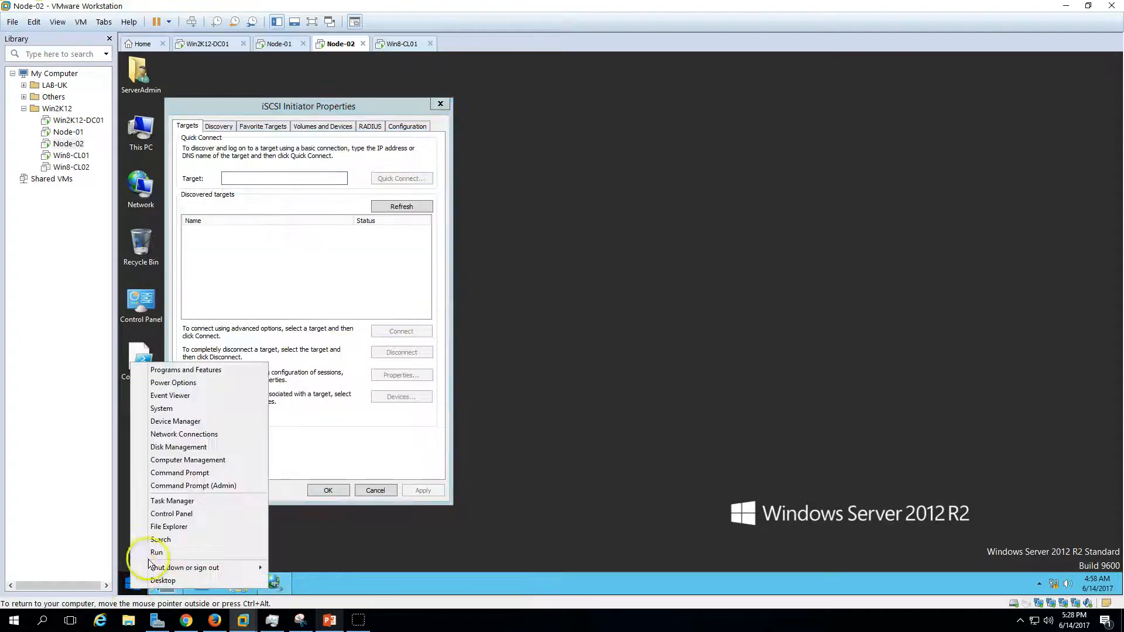
left_click(175, 446)
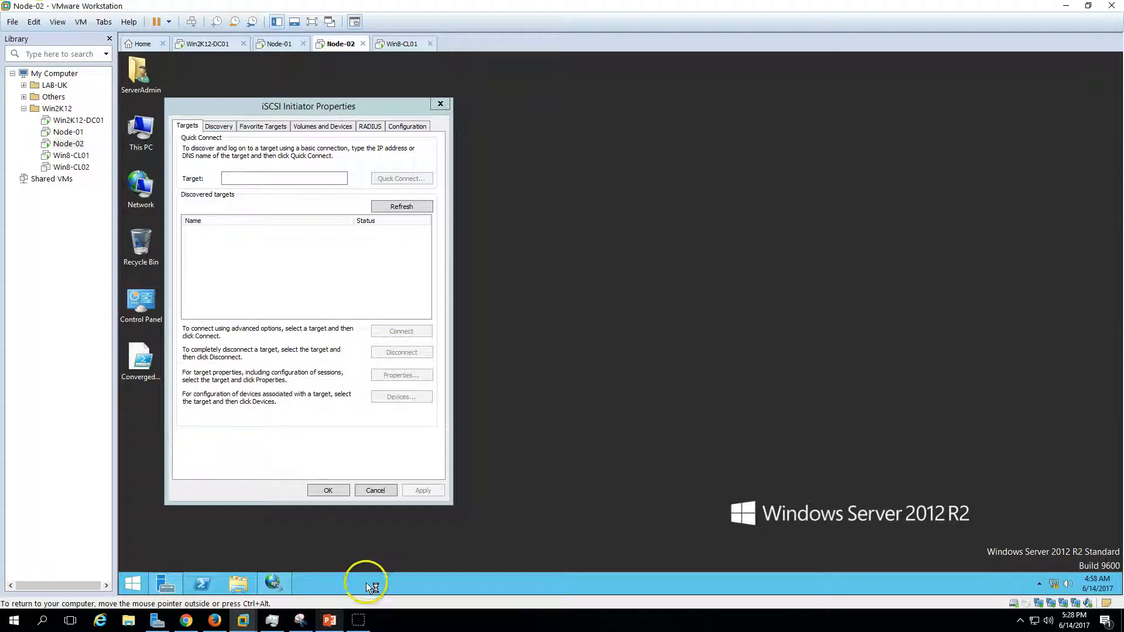
double_click(398, 62)
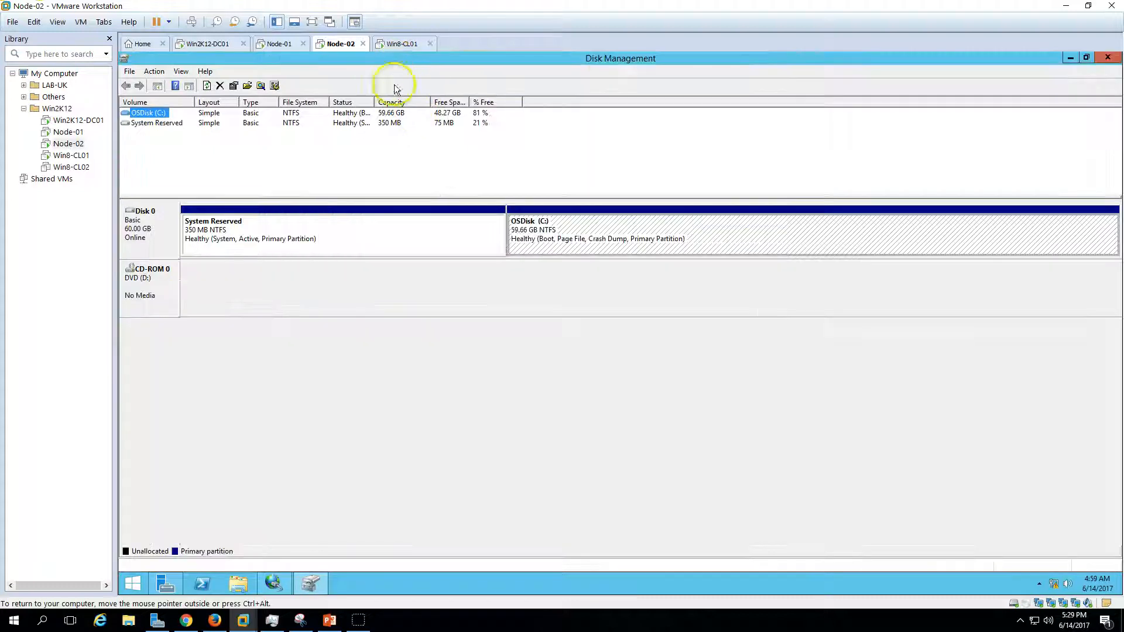
Change the CD-ROM 0 drive letter from D to Z and accept the warning
right_click(145, 273)
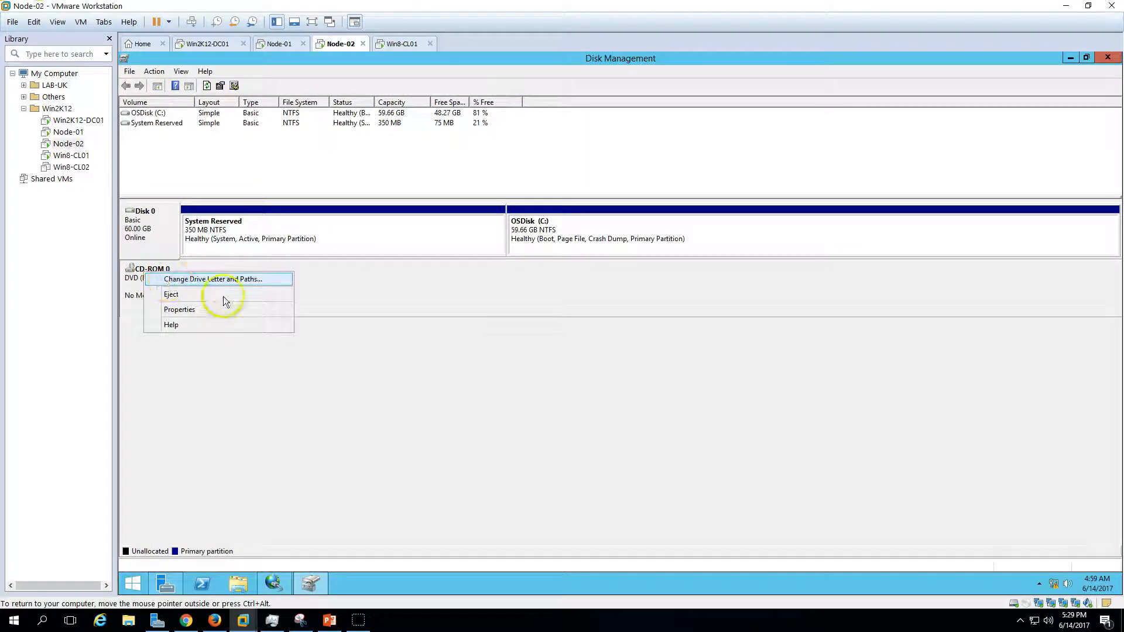
left_click(214, 279)
left_click(589, 347)
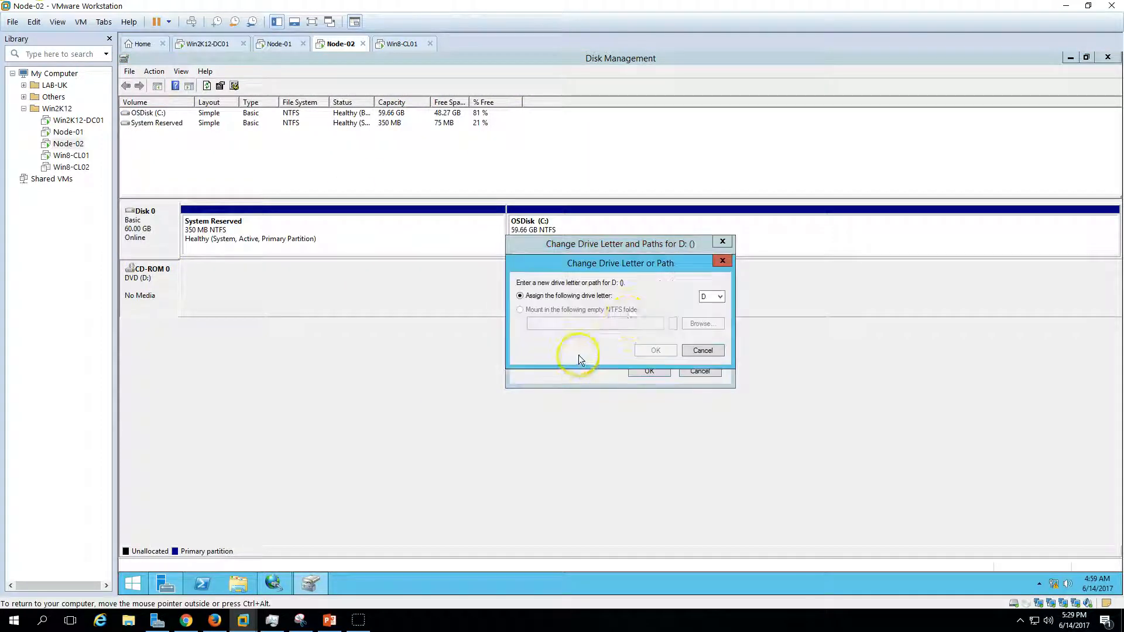
left_click(711, 297)
left_click(705, 490)
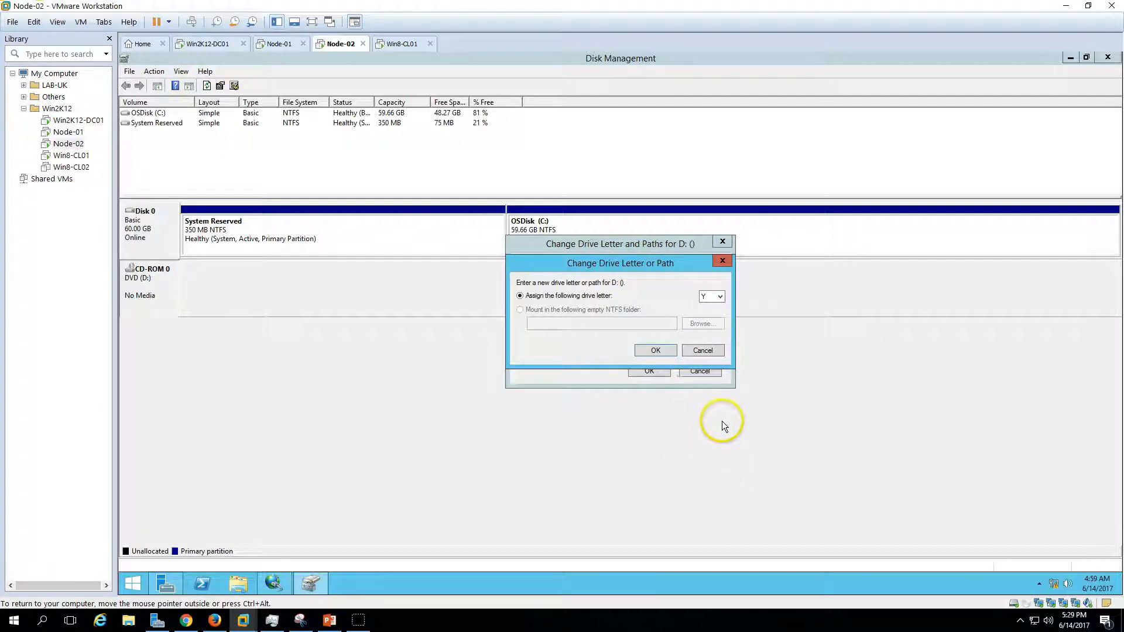
left_click(654, 350)
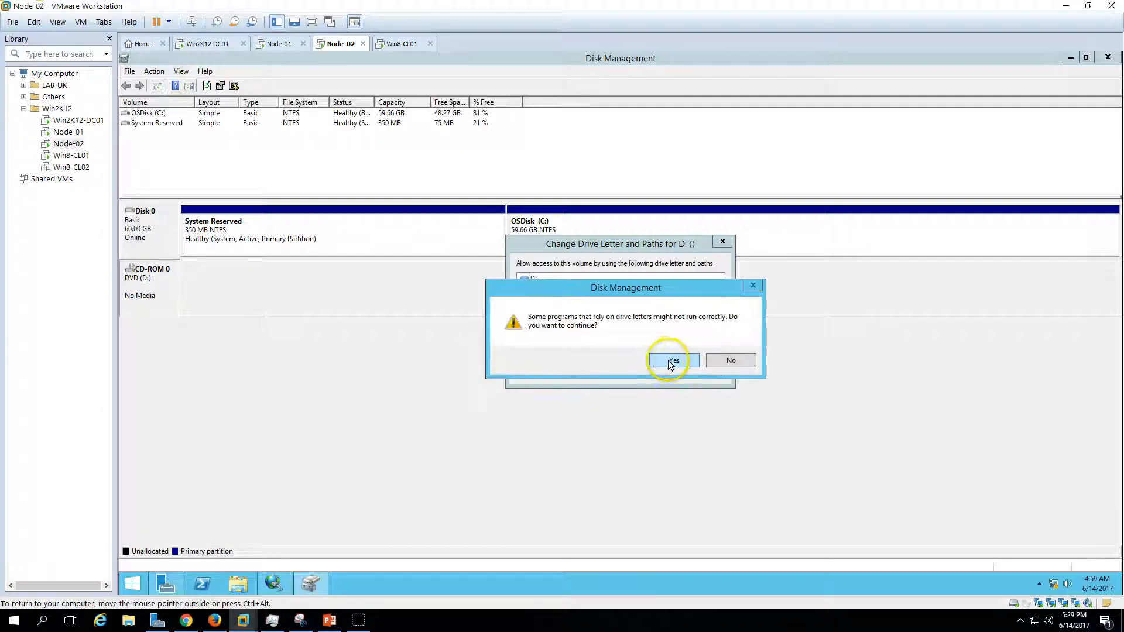
left_click(673, 359)
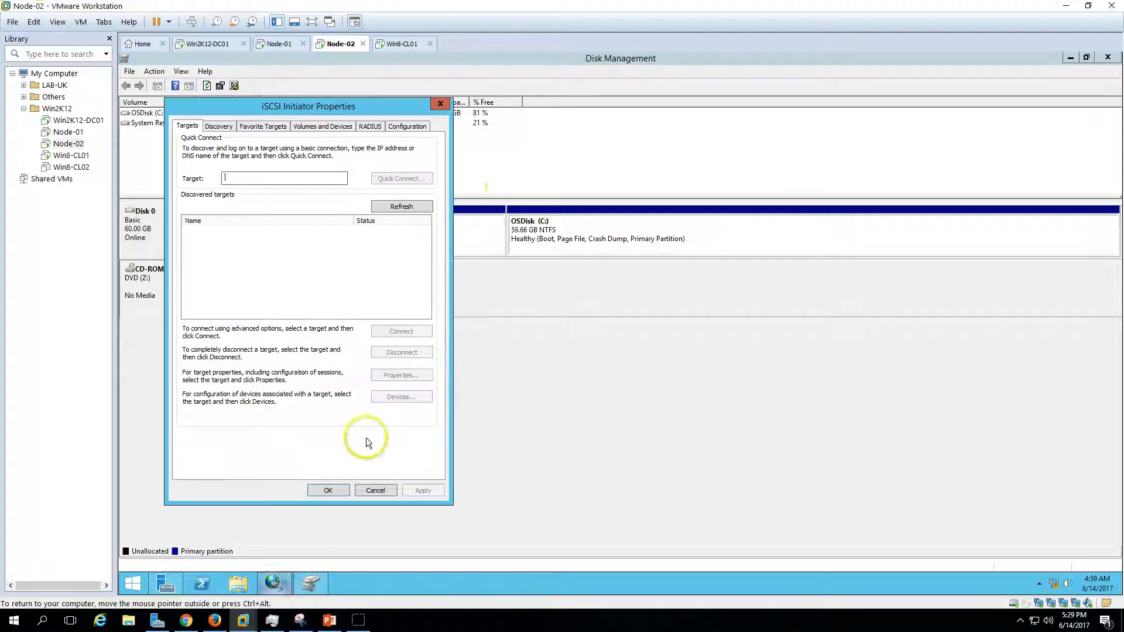
Quick-connect Node-02's iSCSI Initiator to the target at 10.10.10.100
left_click_drag(361, 117, 724, 142)
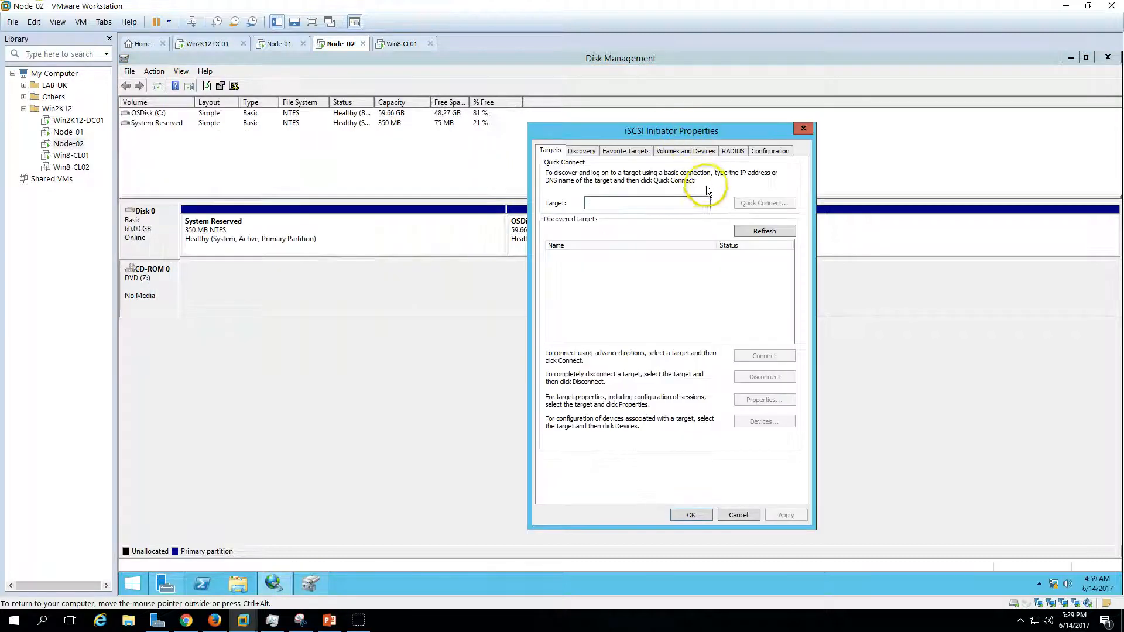
left_click(670, 207)
type("10.10.10.1000")
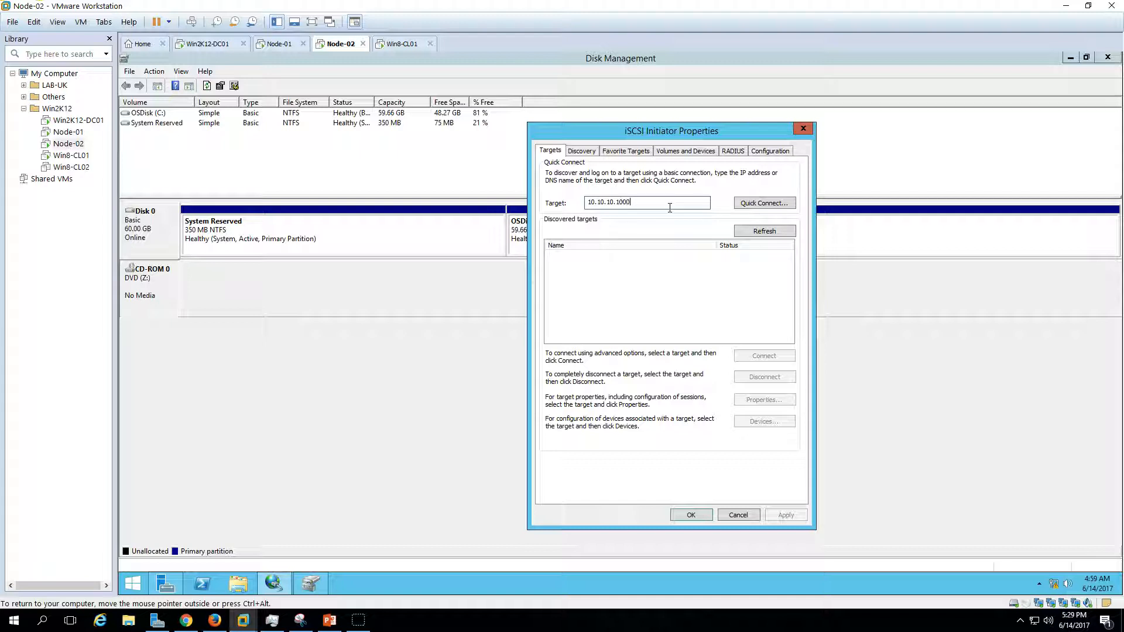
left_click(653, 234)
left_click(741, 204)
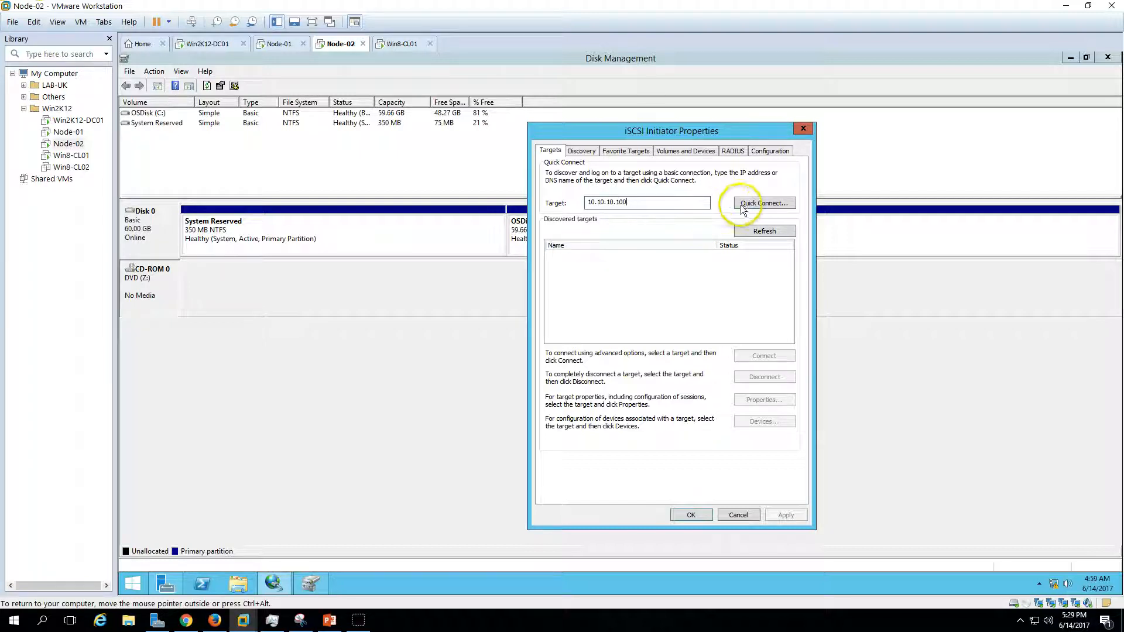
left_click(709, 420)
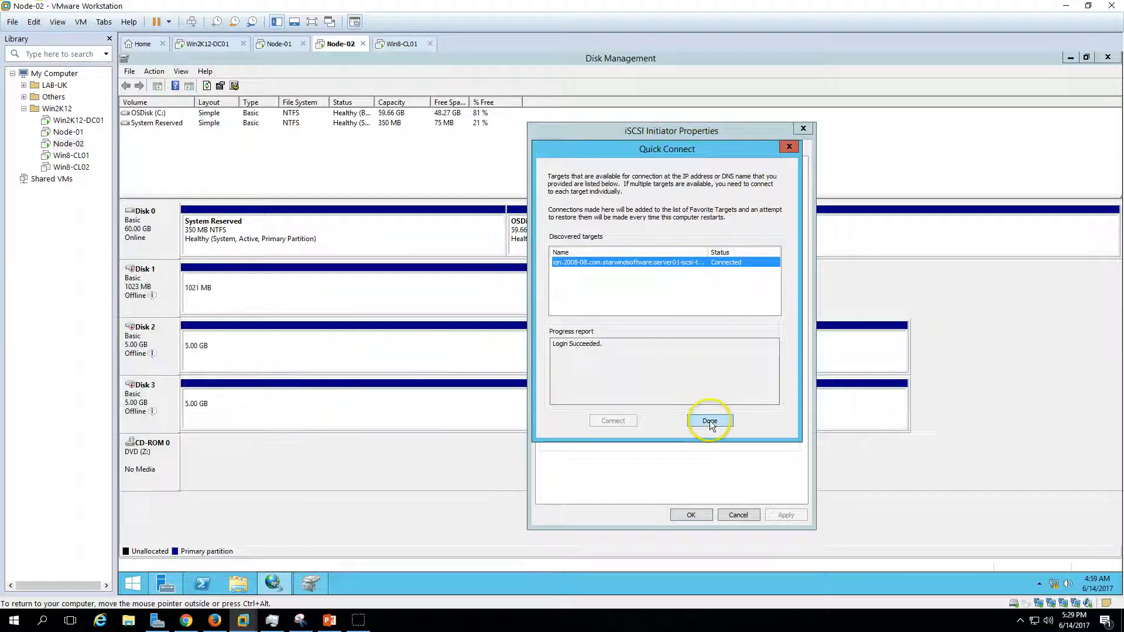
Connect the discovered target, dismiss the already-logged-in error, and close the properties
left_click(731, 255)
left_click(764, 355)
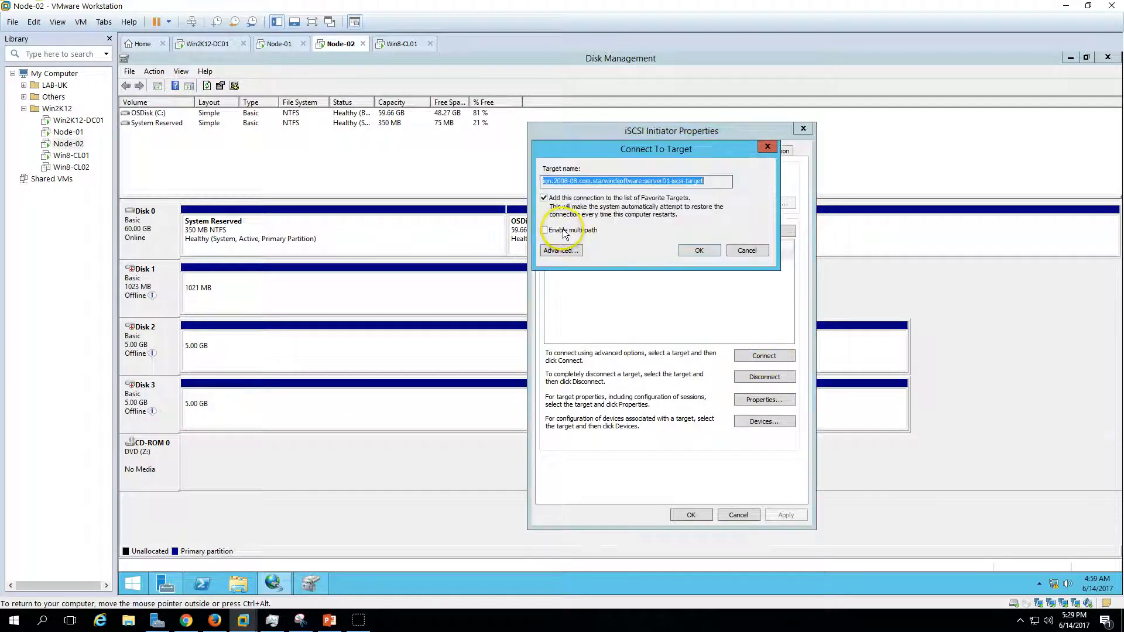
left_click(686, 248)
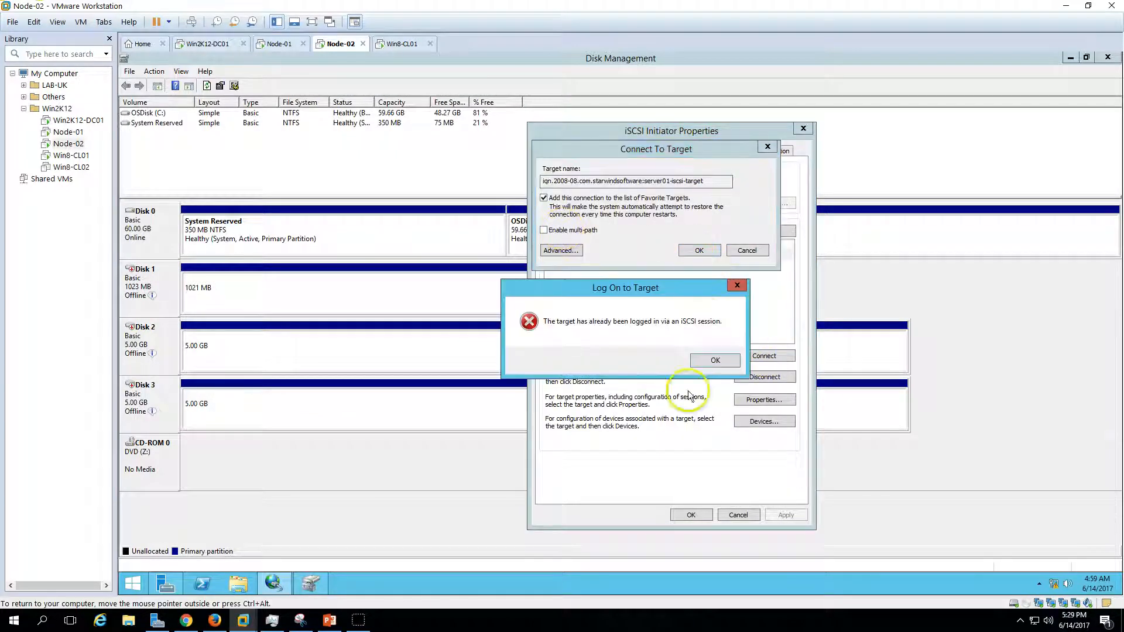
left_click(714, 360)
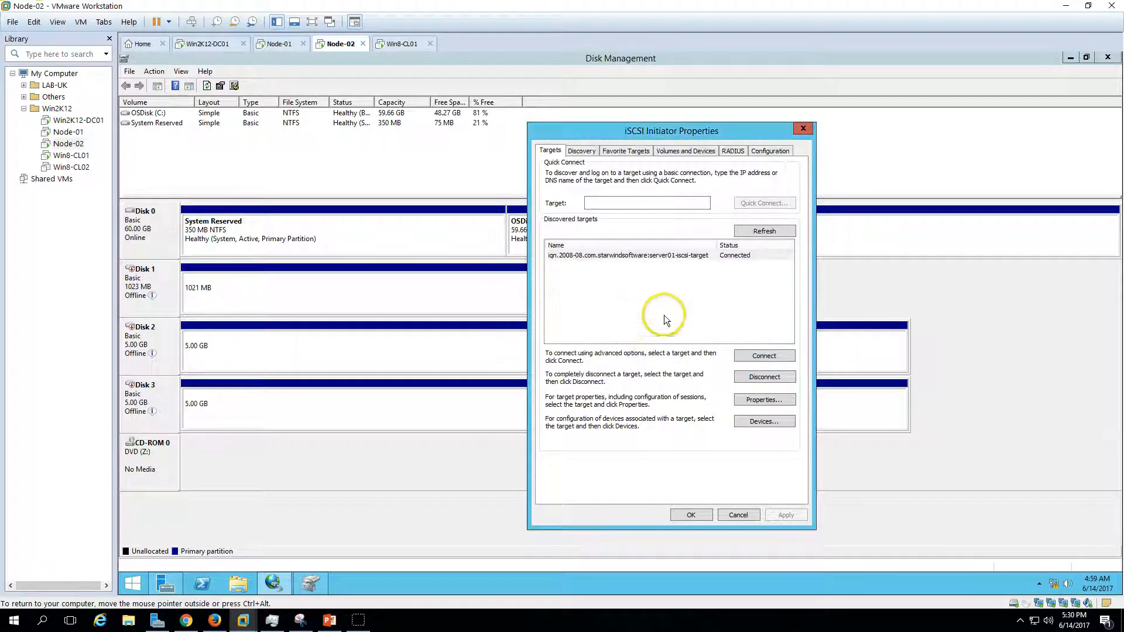
left_click(689, 513)
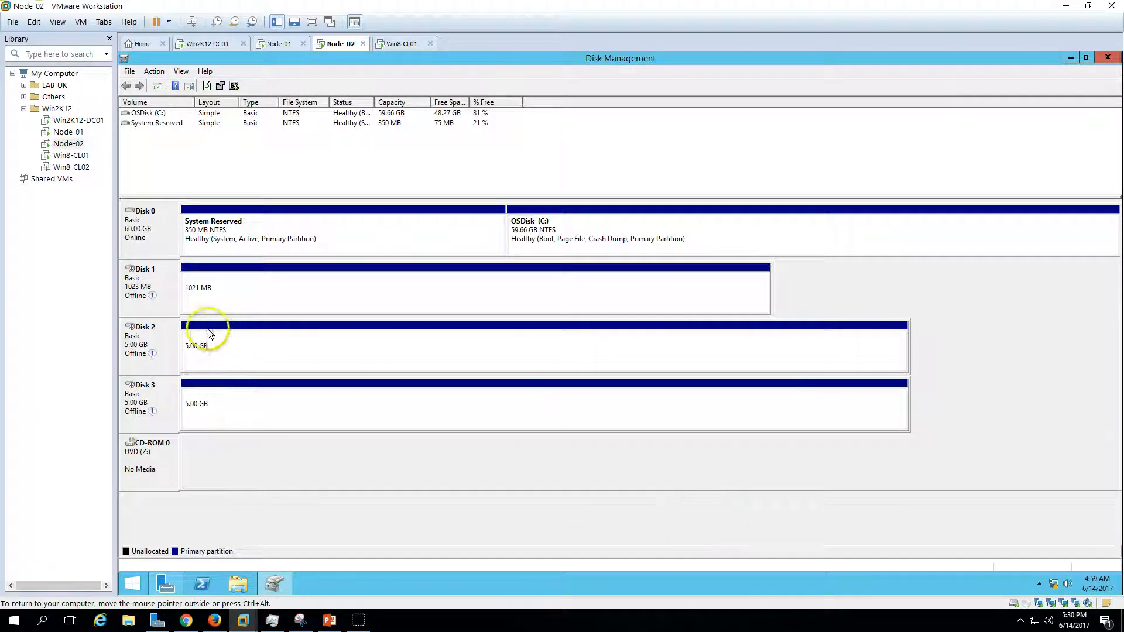
Bring Disk 1 online and assign the QuorumDisk volume drive letter Q
right_click(170, 275)
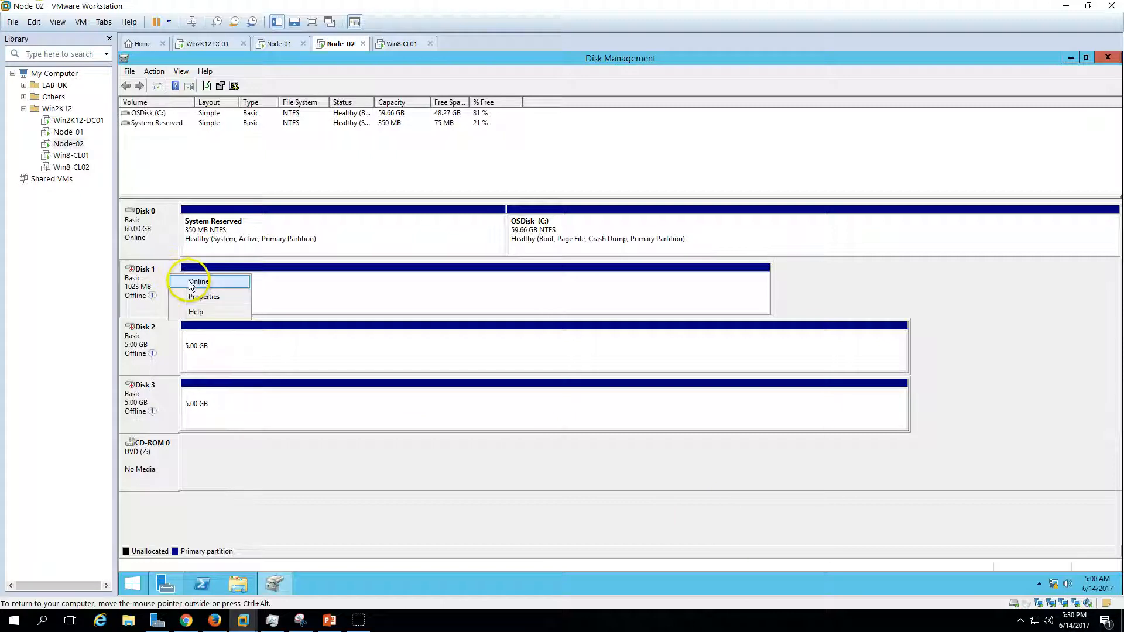
left_click(189, 283)
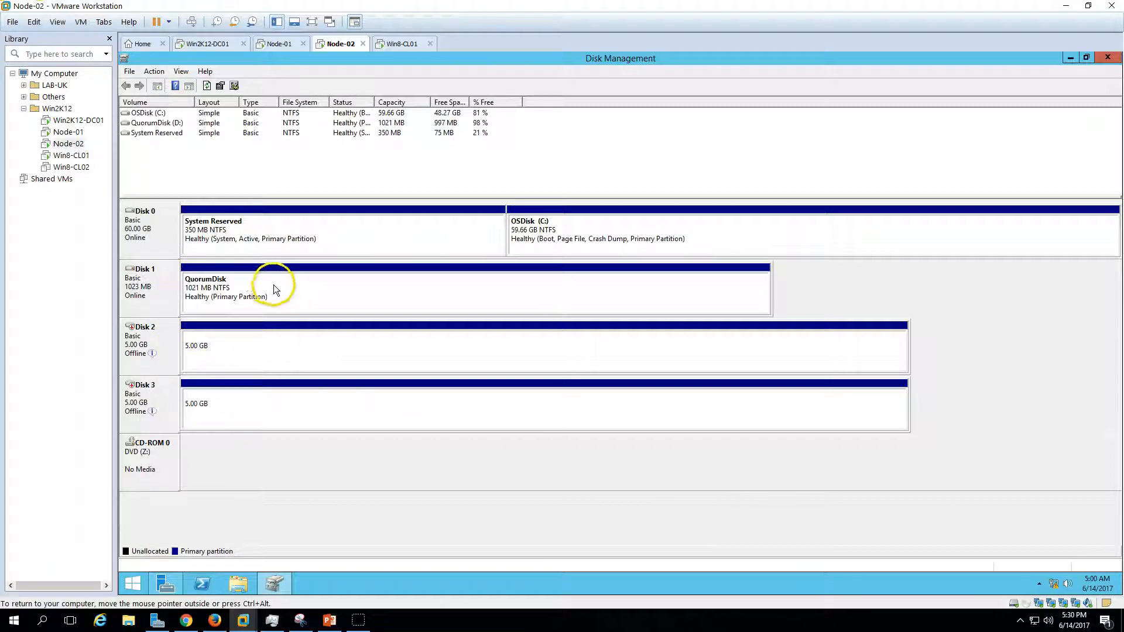
right_click(273, 284)
left_click(310, 328)
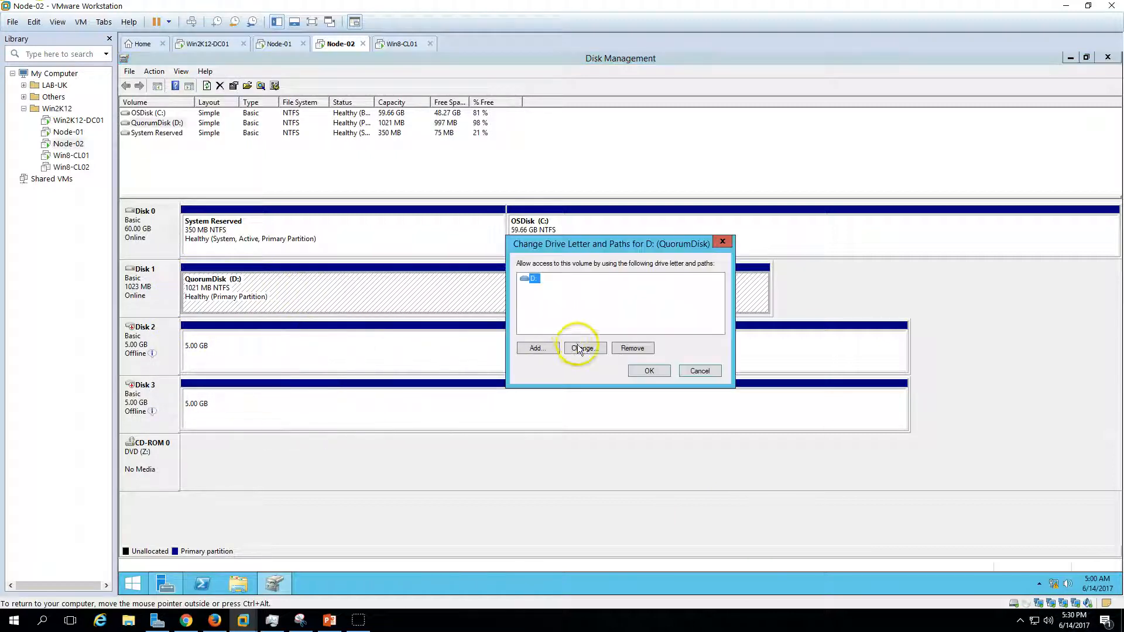
left_click(580, 348)
left_click(711, 297)
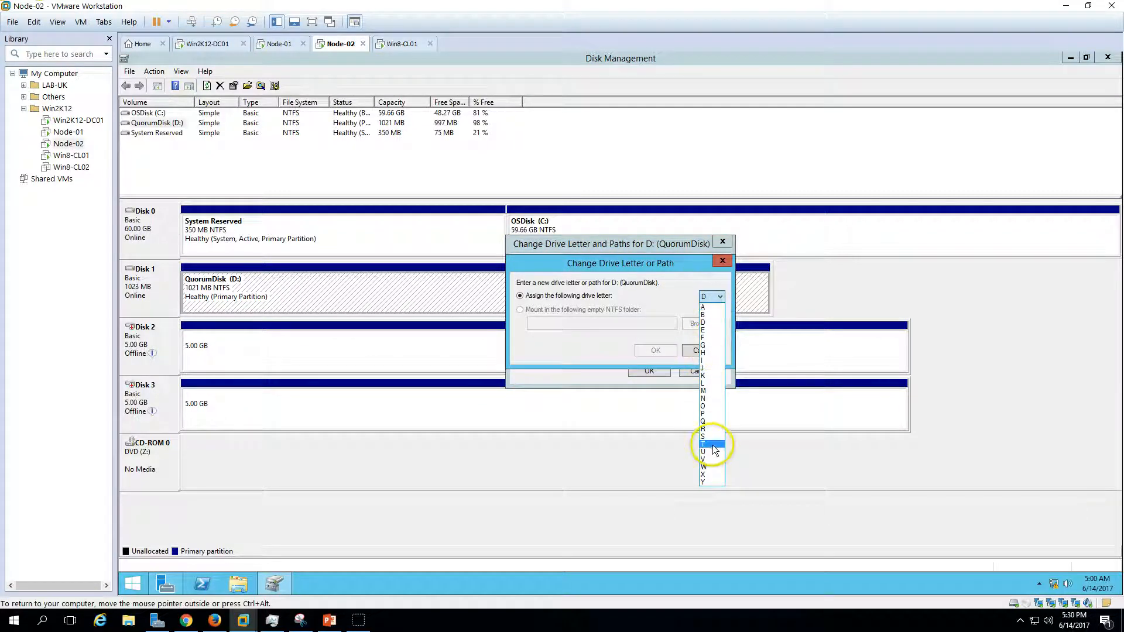
left_click(705, 420)
left_click(661, 349)
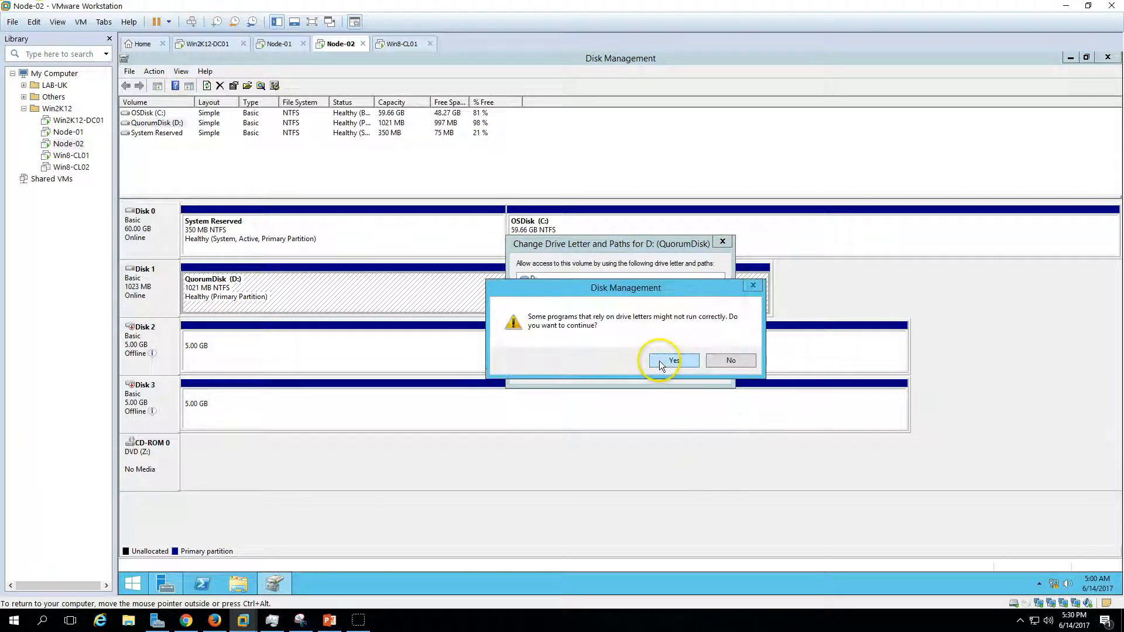
left_click(660, 360)
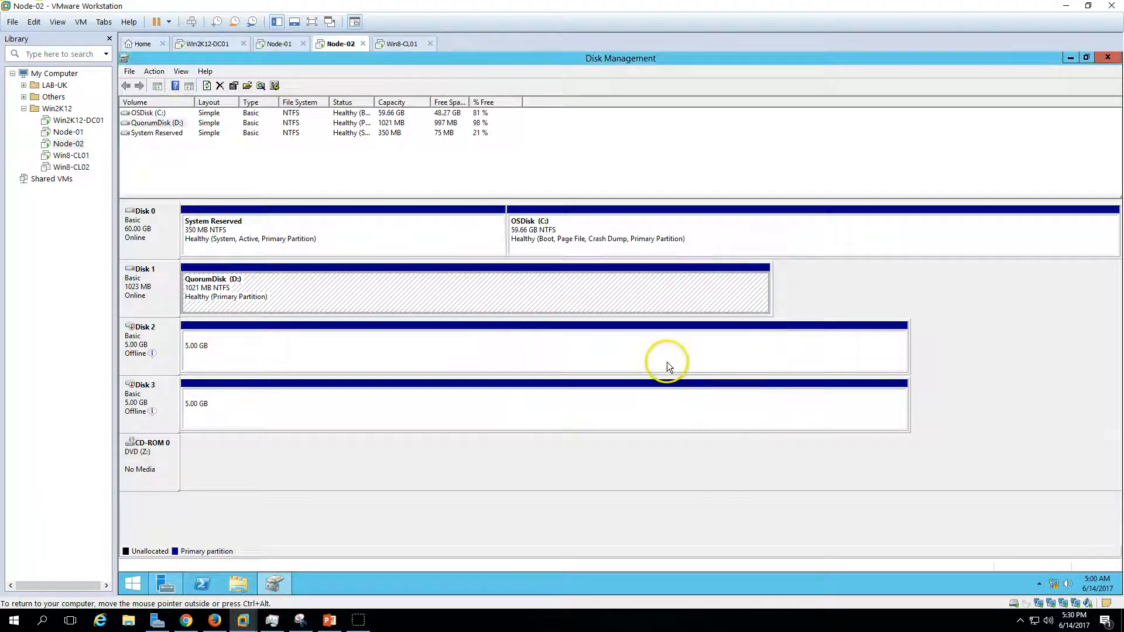
Bring Disks 2 and 3 online on Node-02
right_click(158, 340)
left_click(187, 347)
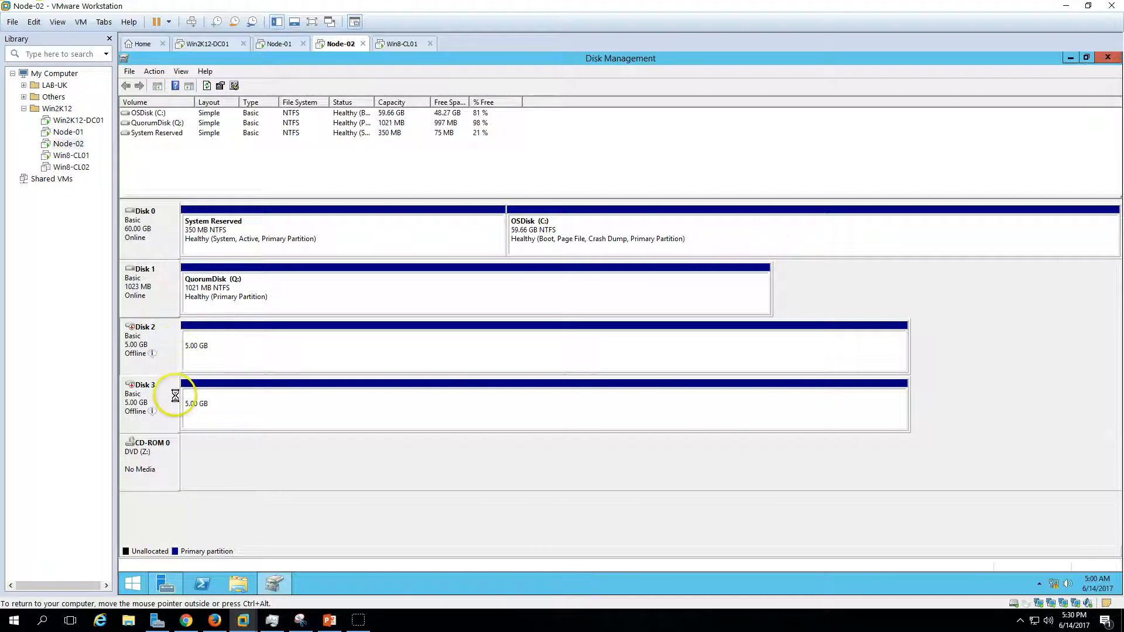
right_click(172, 397)
left_click(198, 404)
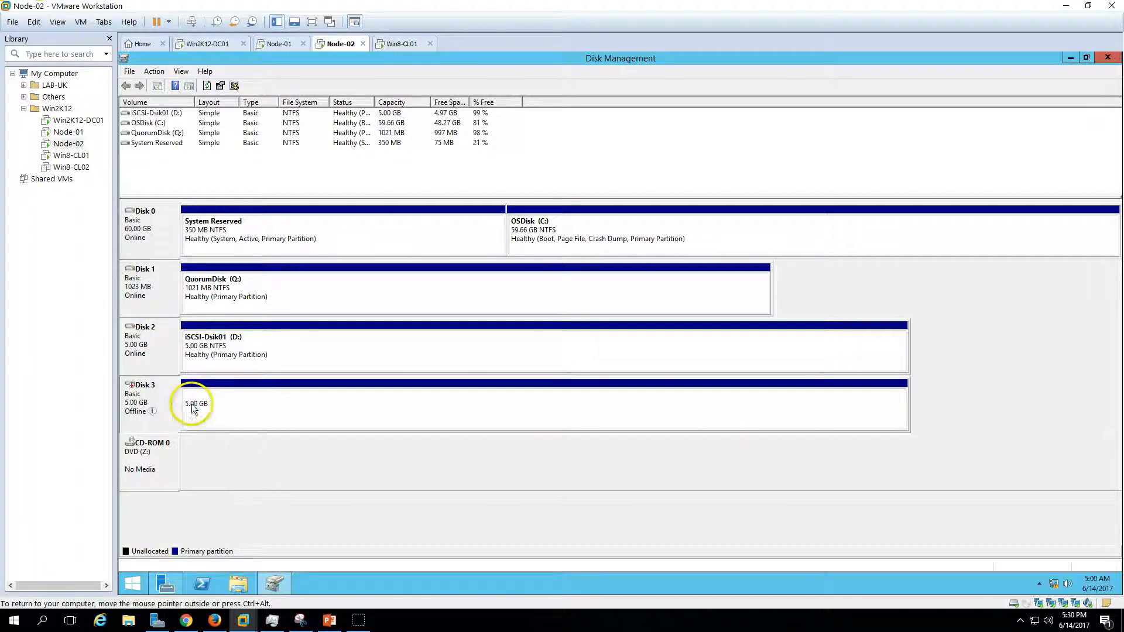
Verify QuorumDisk (Q:), iSCSI-Disk01 (D:) and iSCSI-Disk02 (E:) appear in Node-02's This PC
left_click(239, 583)
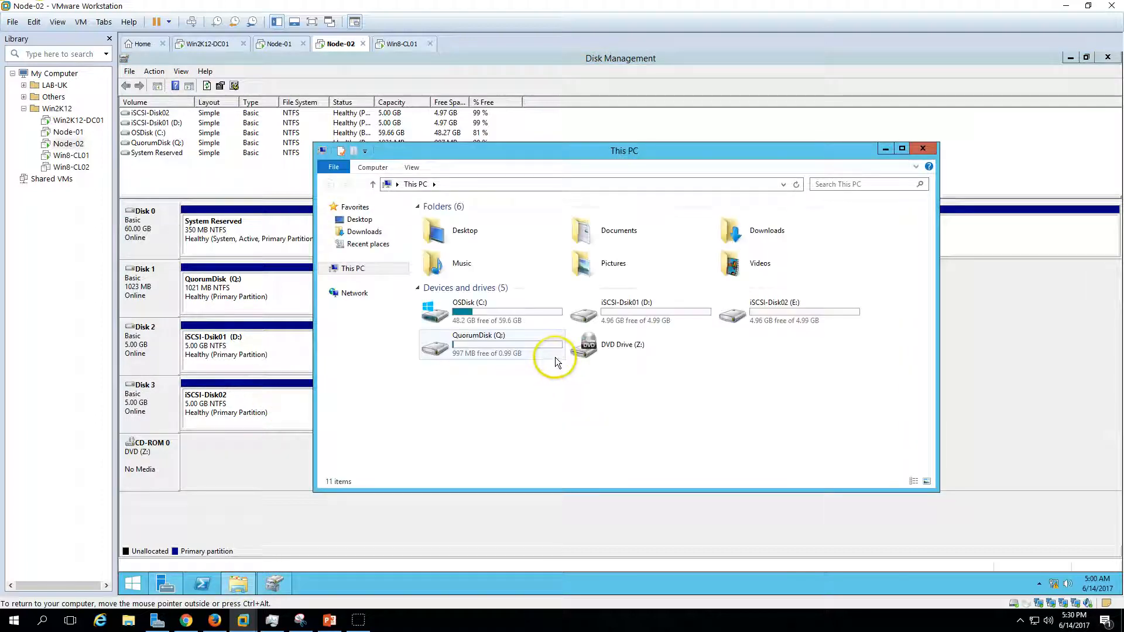
left_click_drag(555, 357, 671, 165)
double_click(668, 150)
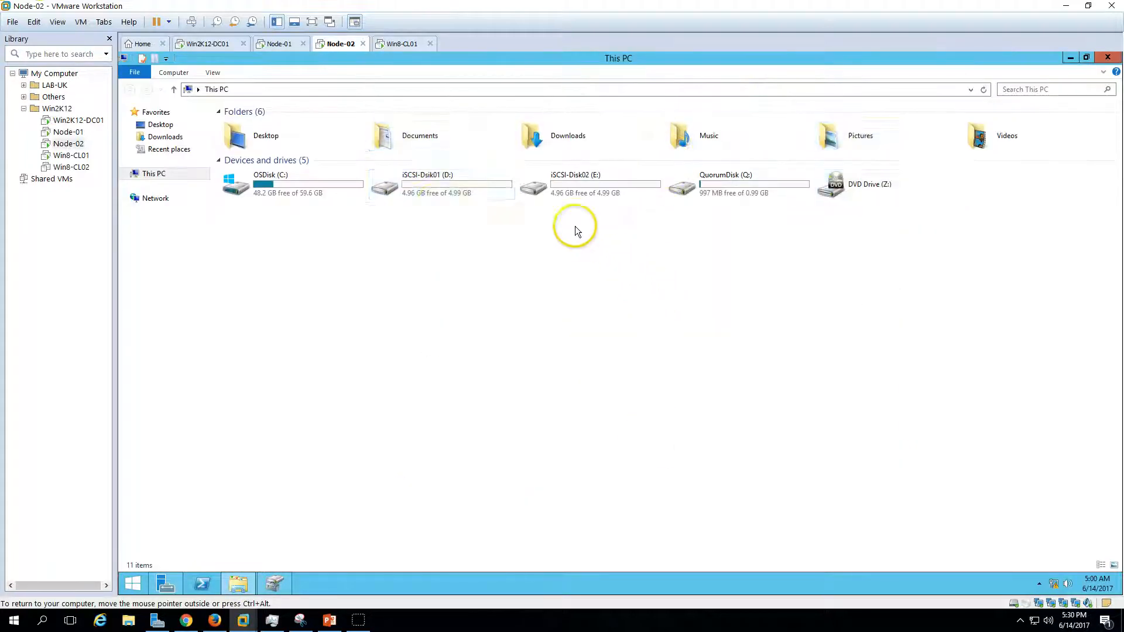
left_click(501, 190)
left_click(648, 192)
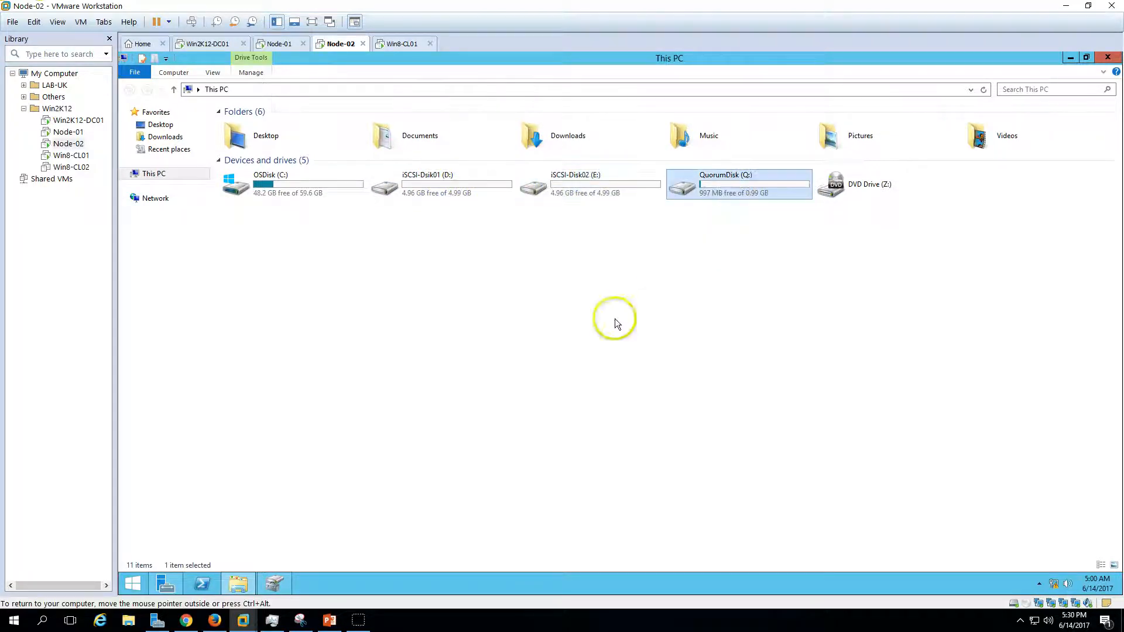
Switch to Node-01 and review the deployment steps slide
left_click(279, 43)
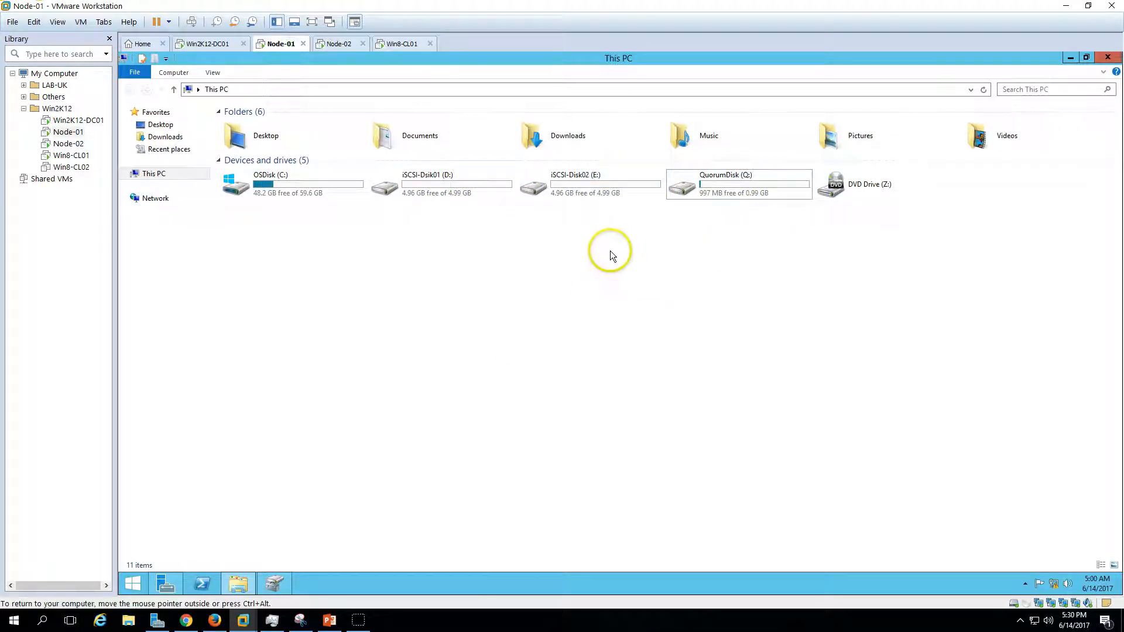
left_click(330, 619)
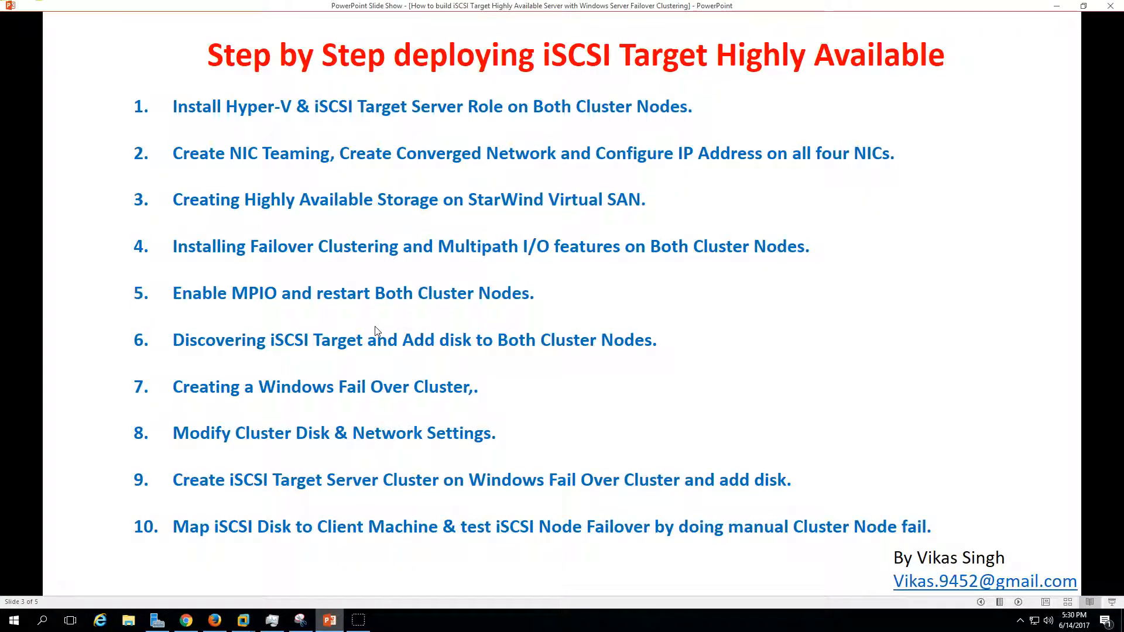
left_click(329, 621)
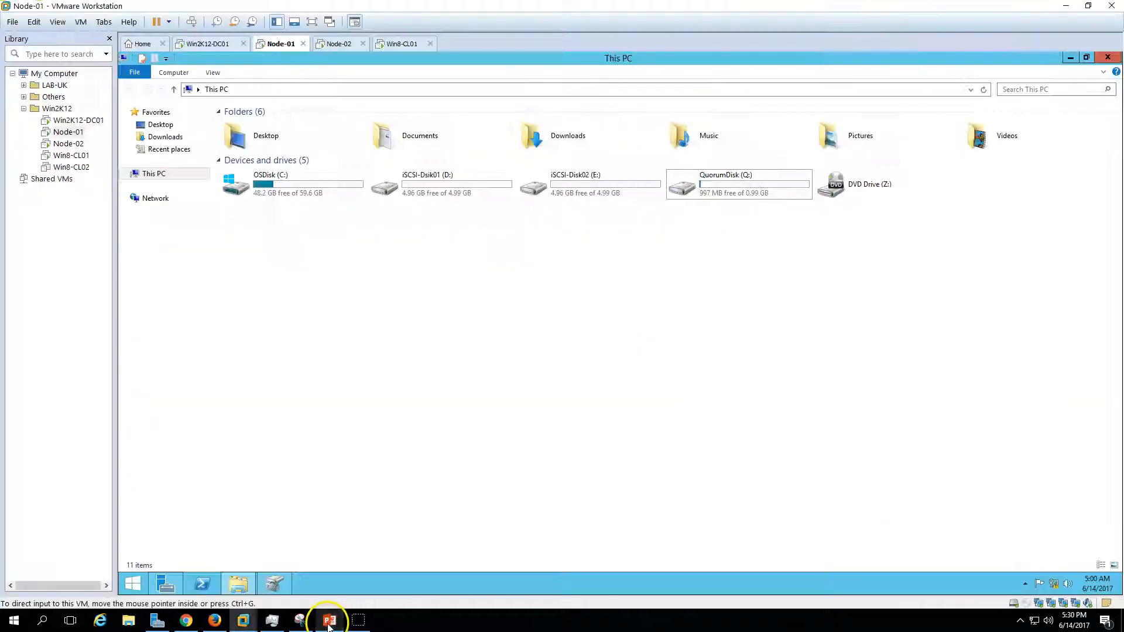
Close the This PC and Disk Management windows on Node-01
left_click(1106, 58)
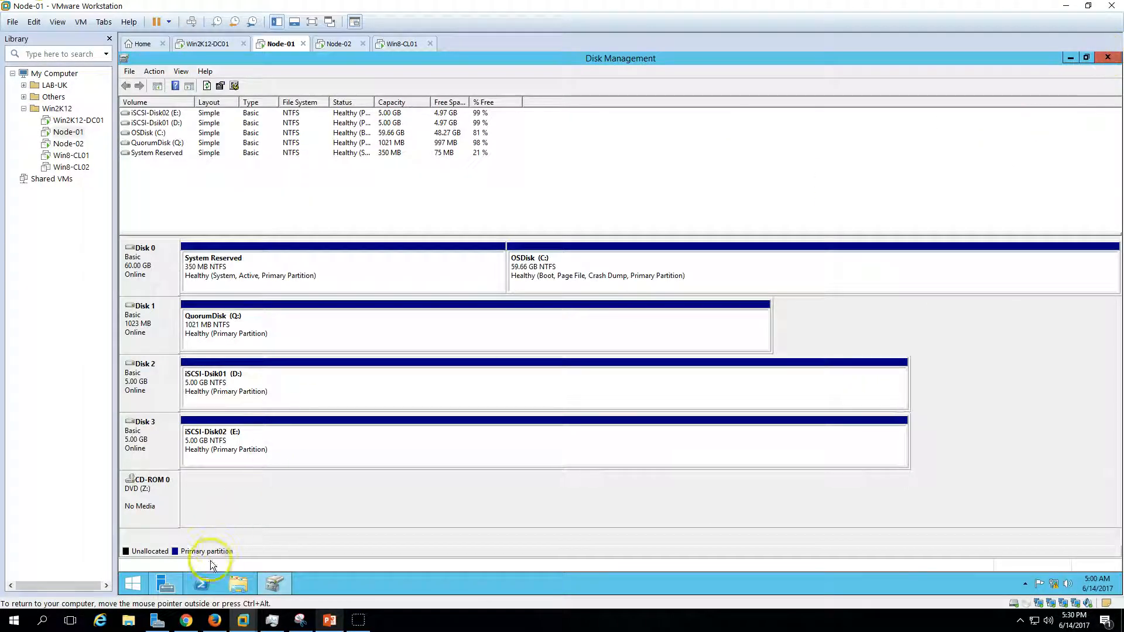
left_click(181, 578)
left_click(284, 584)
left_click(1108, 59)
Launch Failover Cluster Manager from Server Manager Tools, maximize it, and start Validate Configuration
left_click(1037, 83)
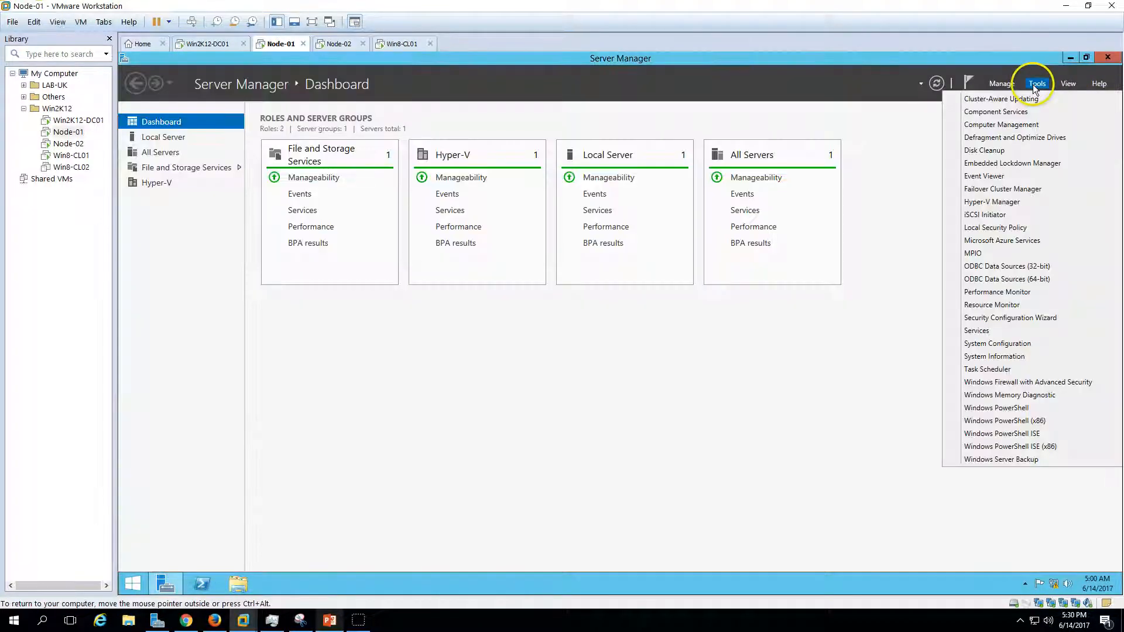
left_click(1009, 189)
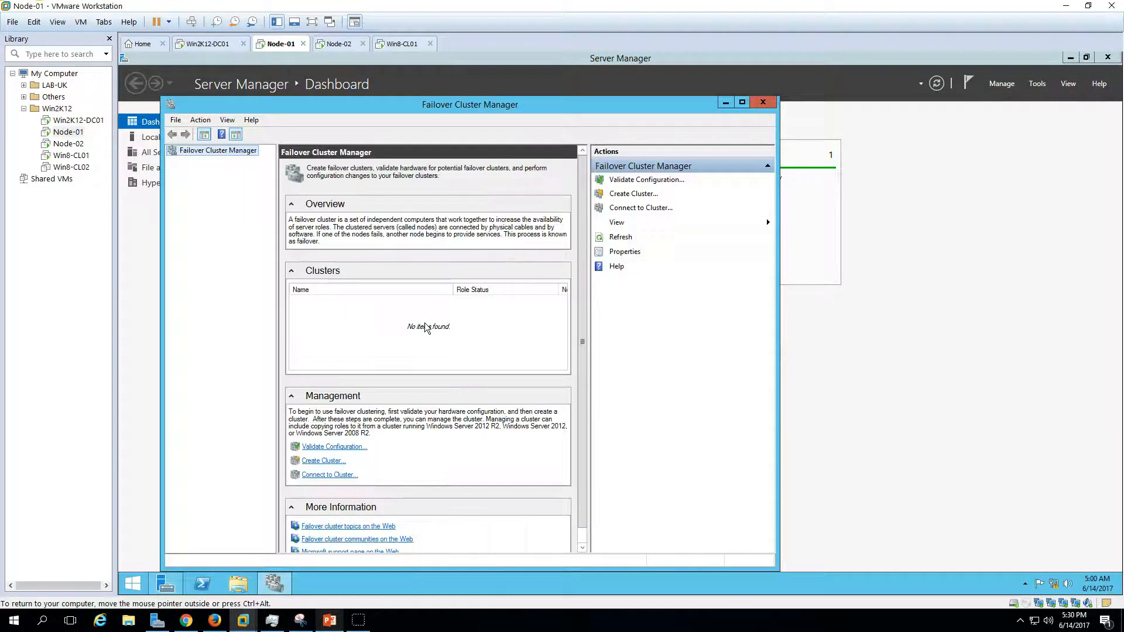
double_click(532, 104)
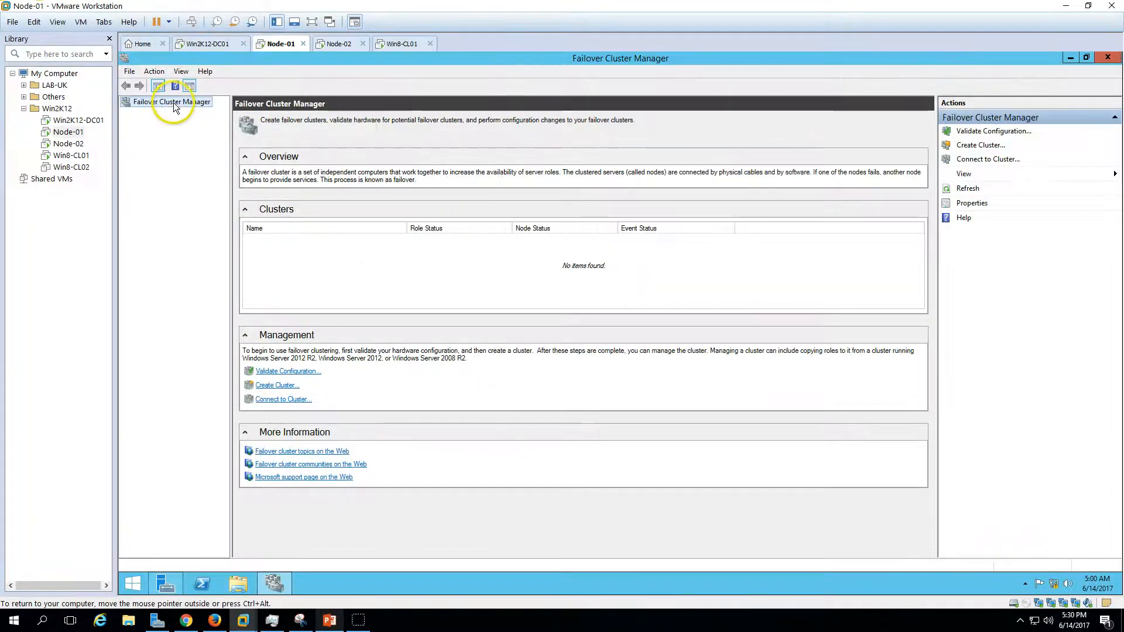
right_click(172, 103)
left_click(230, 115)
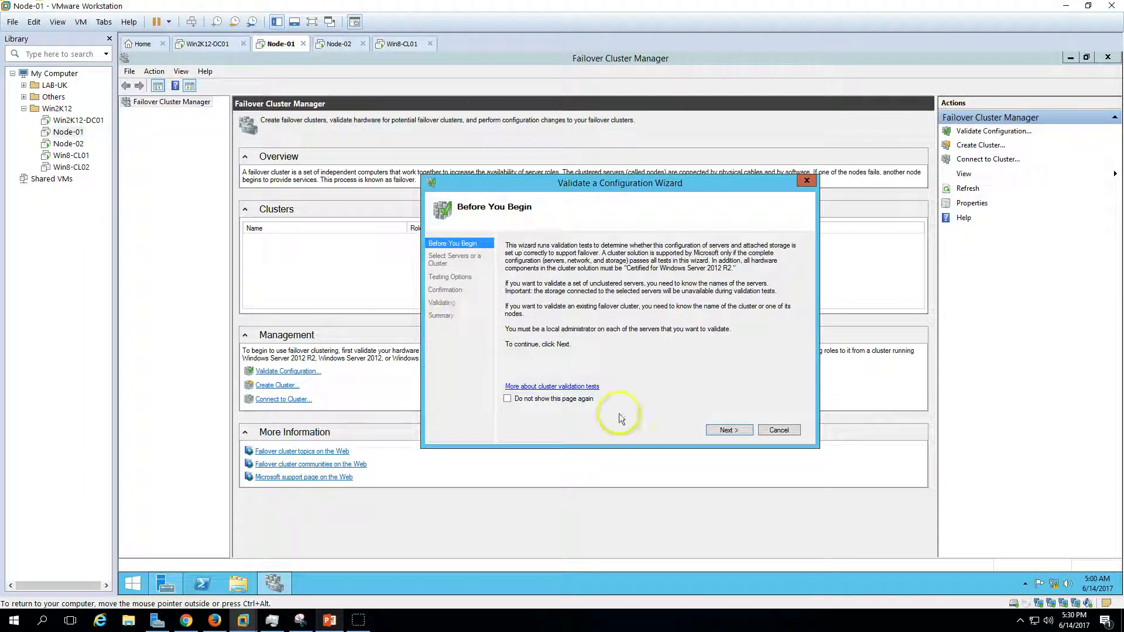
Pick NODE-01 and NODE-02 from the domain as the servers to validate
left_click(732, 431)
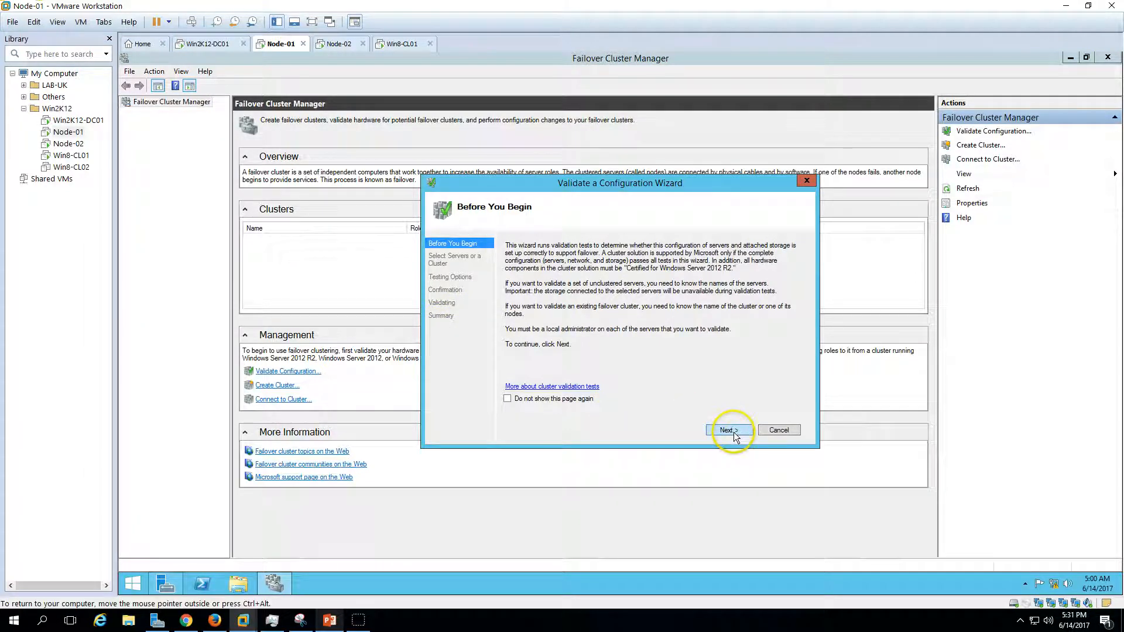
left_click(732, 431)
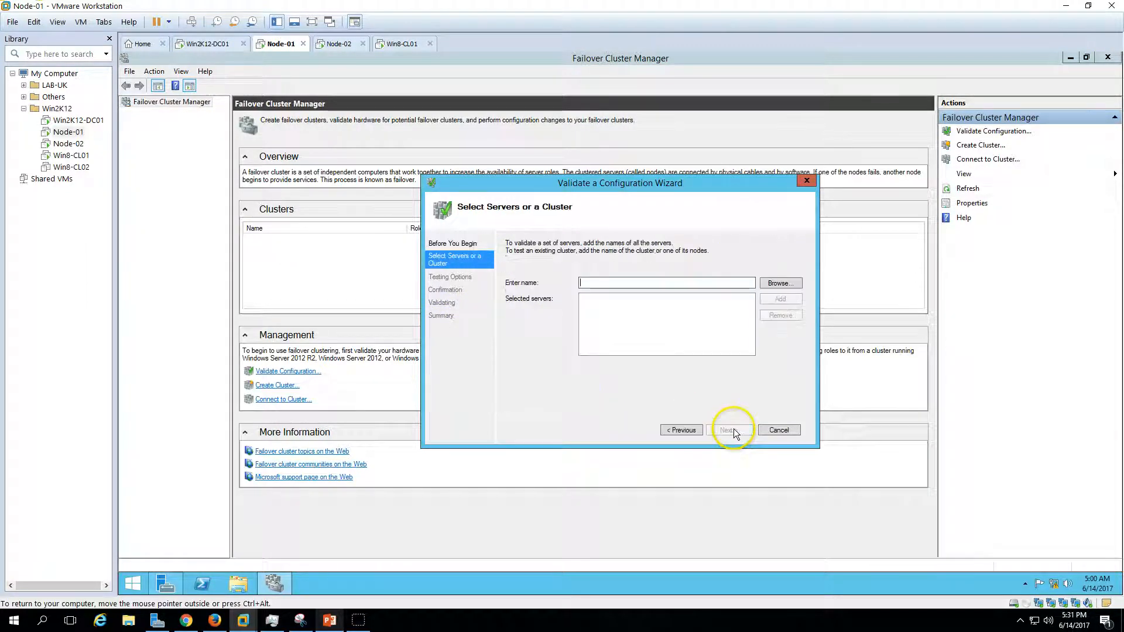
left_click(784, 284)
left_click(575, 311)
type("node-")
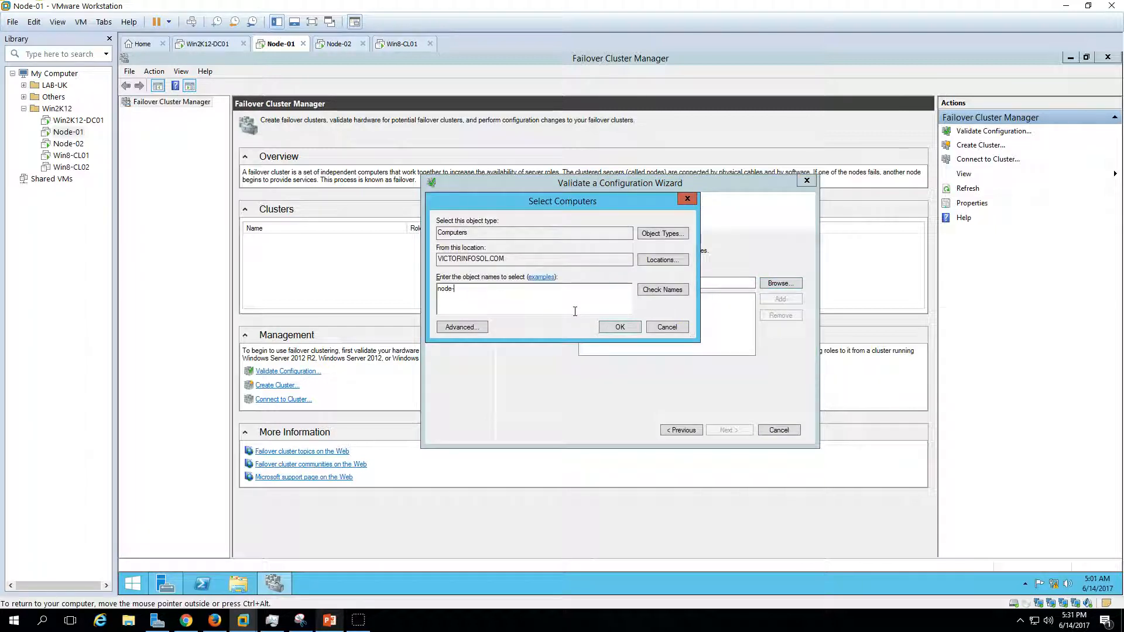
key("Return")
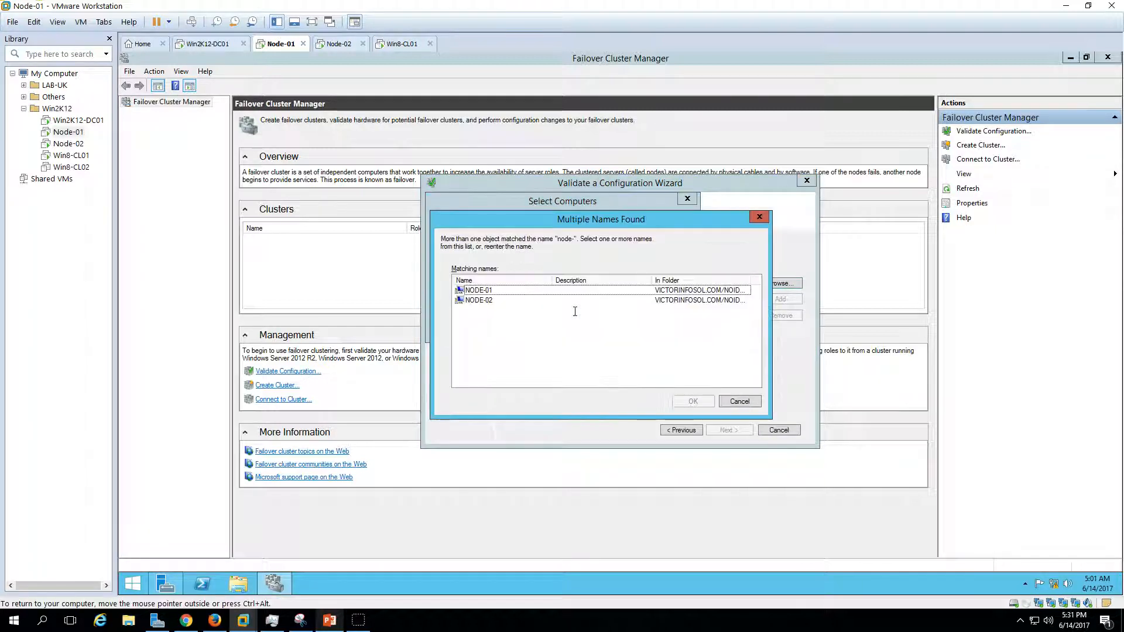
left_click(492, 290)
left_click(503, 300, "shift")
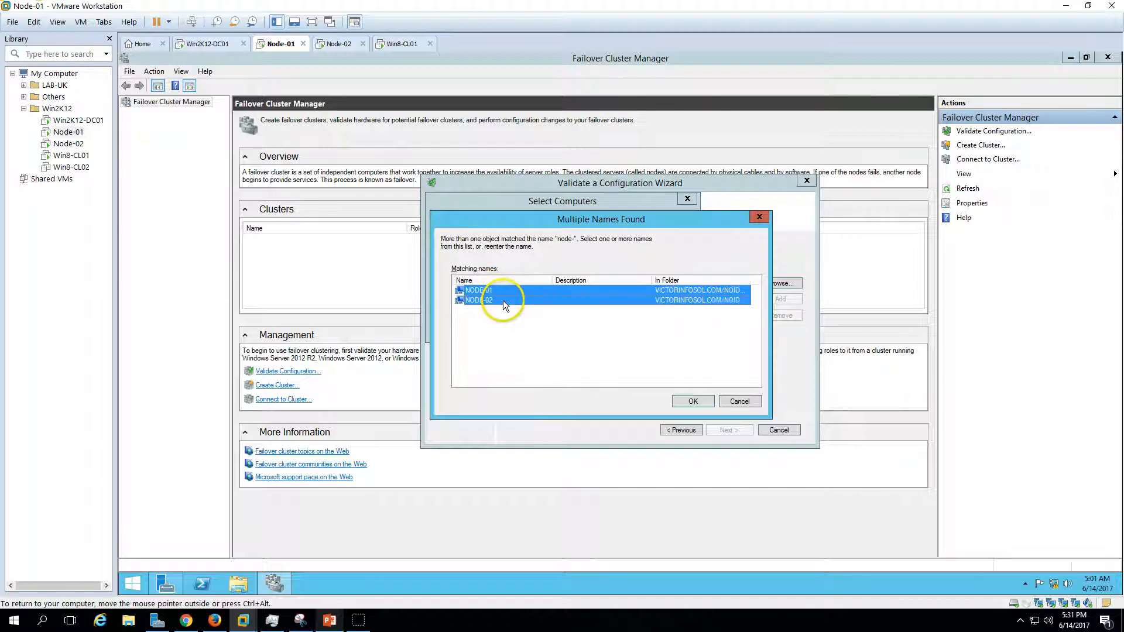
left_click(691, 402)
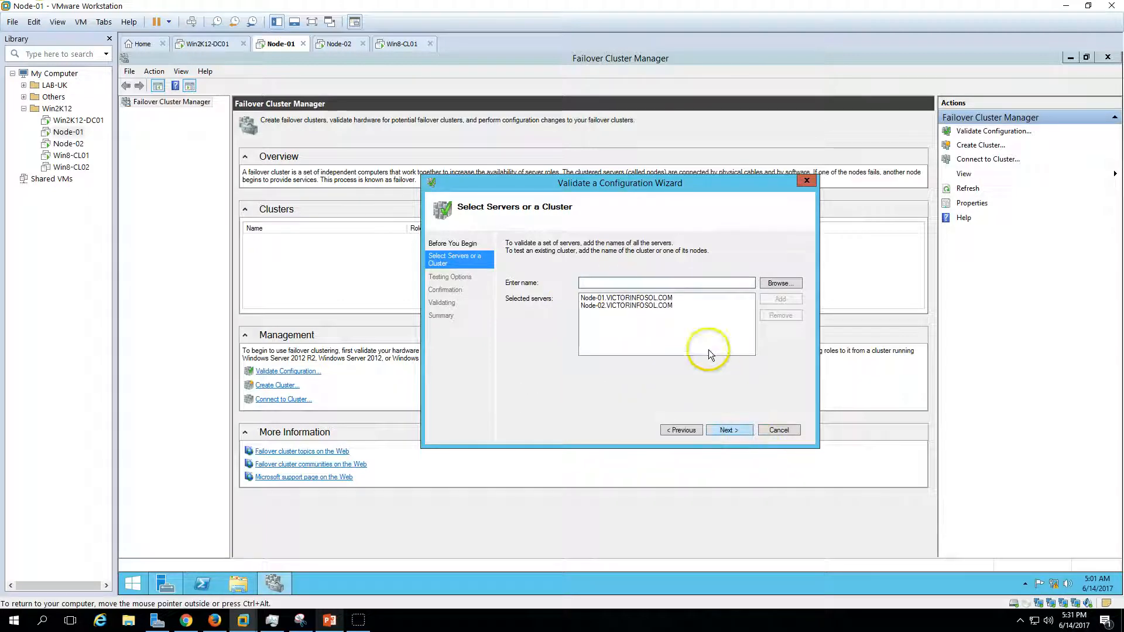
Keep Run all tests selected and start the validation
left_click(672, 306)
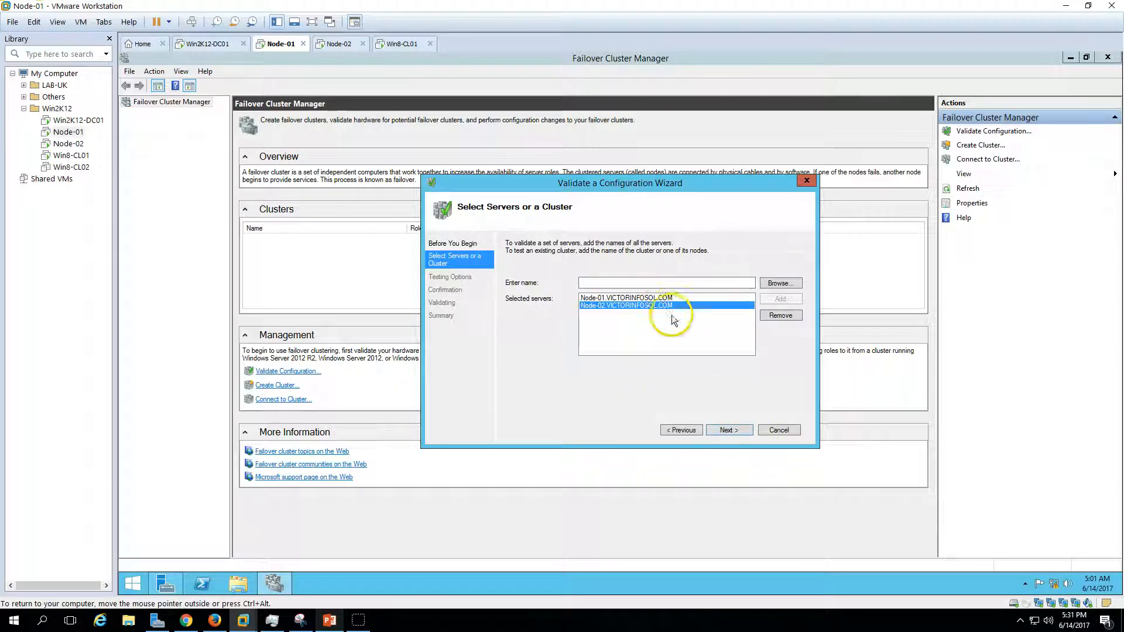
left_click(728, 430)
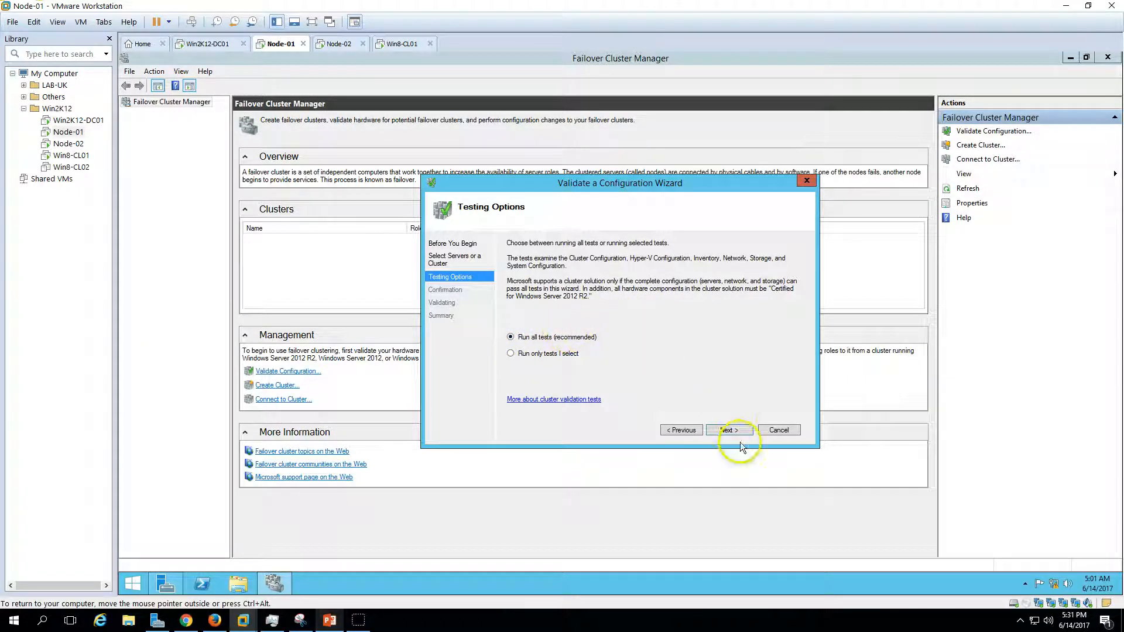
left_click(728, 429)
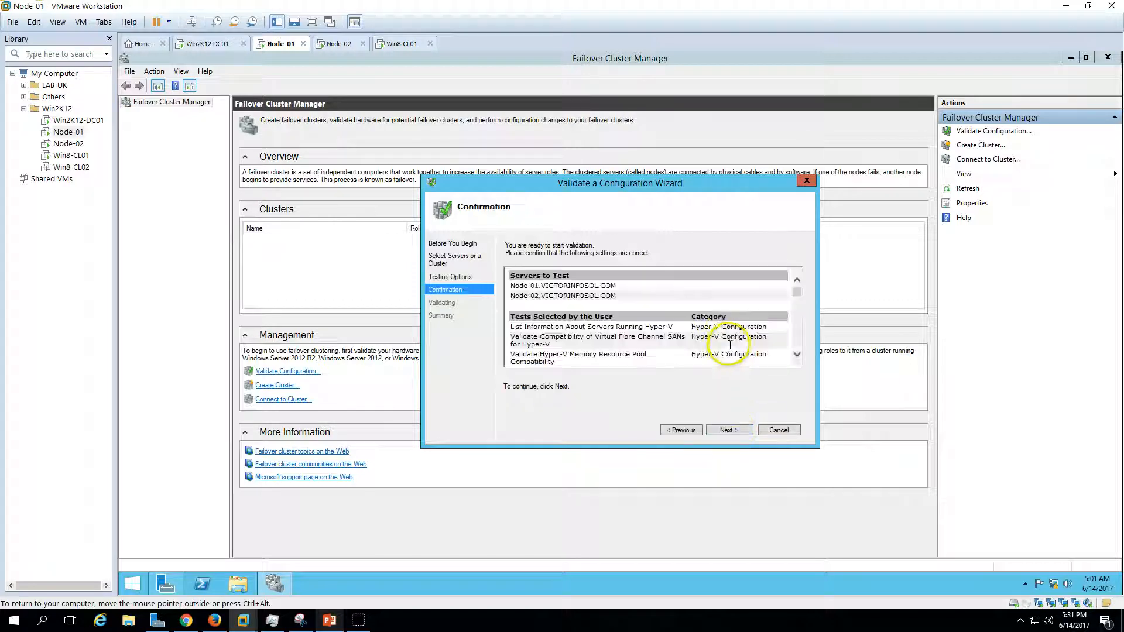
mouse_move(796, 291)
left_mouse_down()
mouse_move(790, 357)
mouse_move(797, 282)
left_mouse_up()
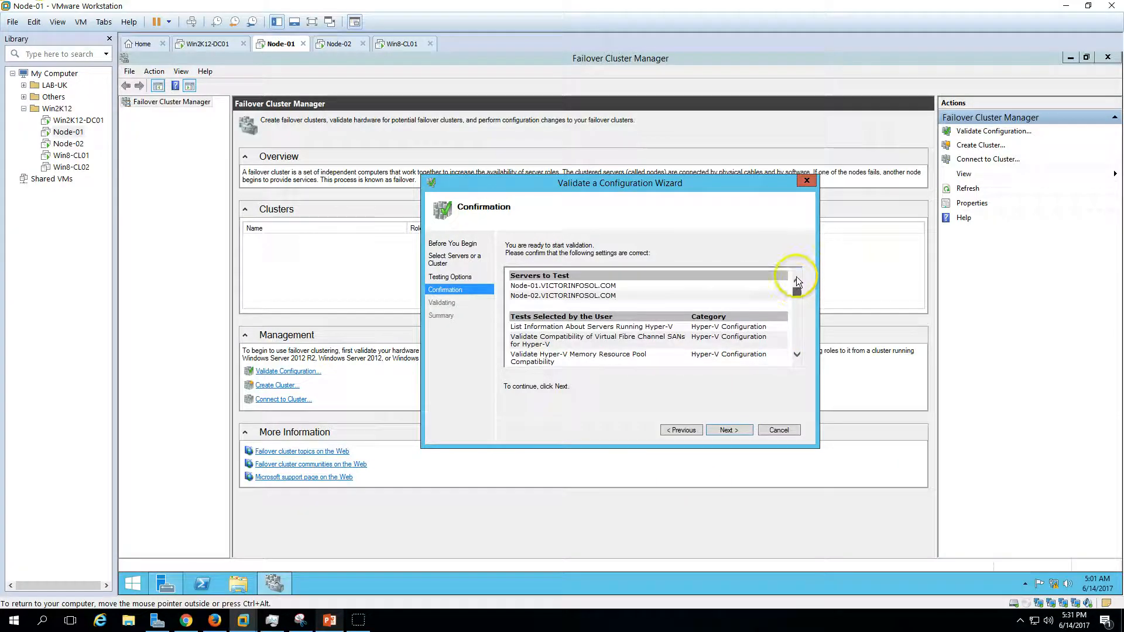
left_click(727, 429)
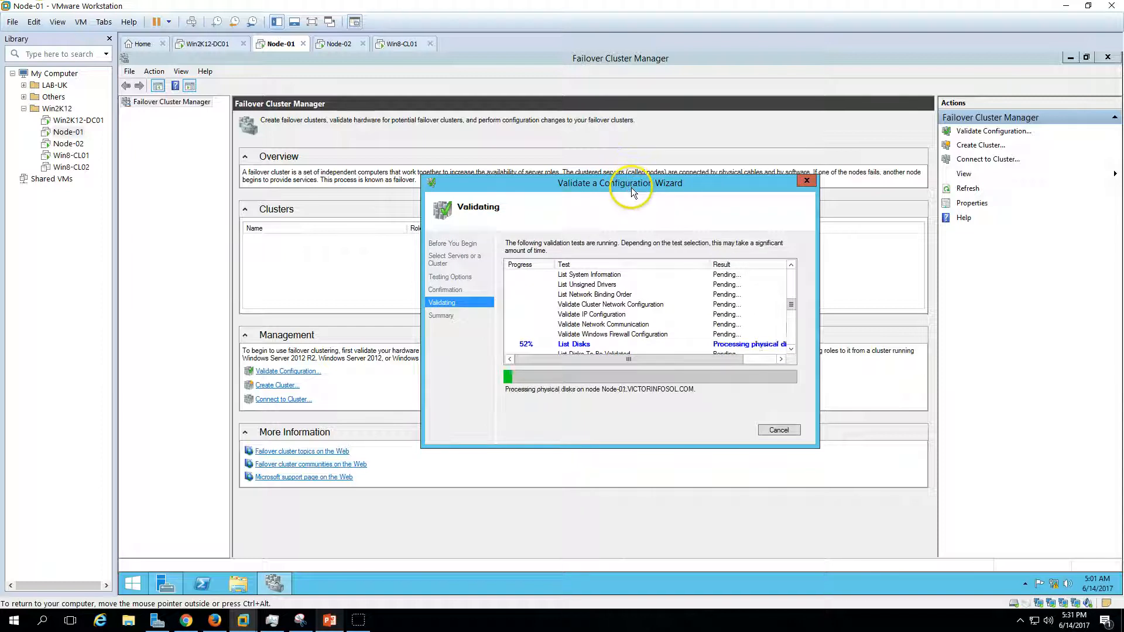
Wait for all validation tests on both nodes to finish and reach the Summary page
left_click_drag(638, 186, 618, 179)
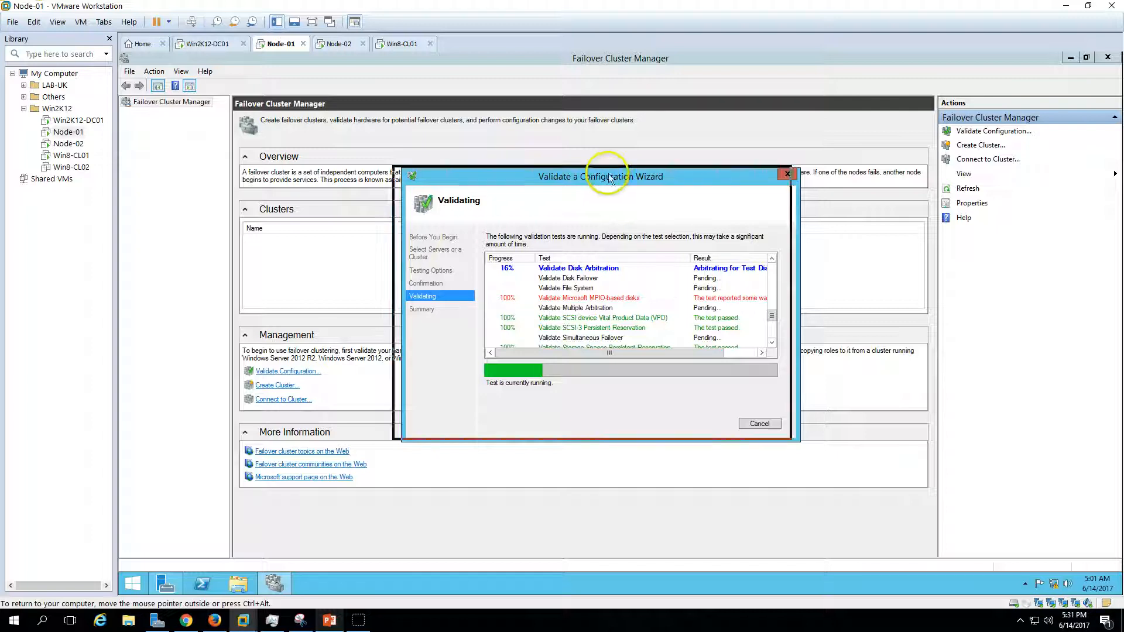
left_click_drag(617, 176, 607, 173)
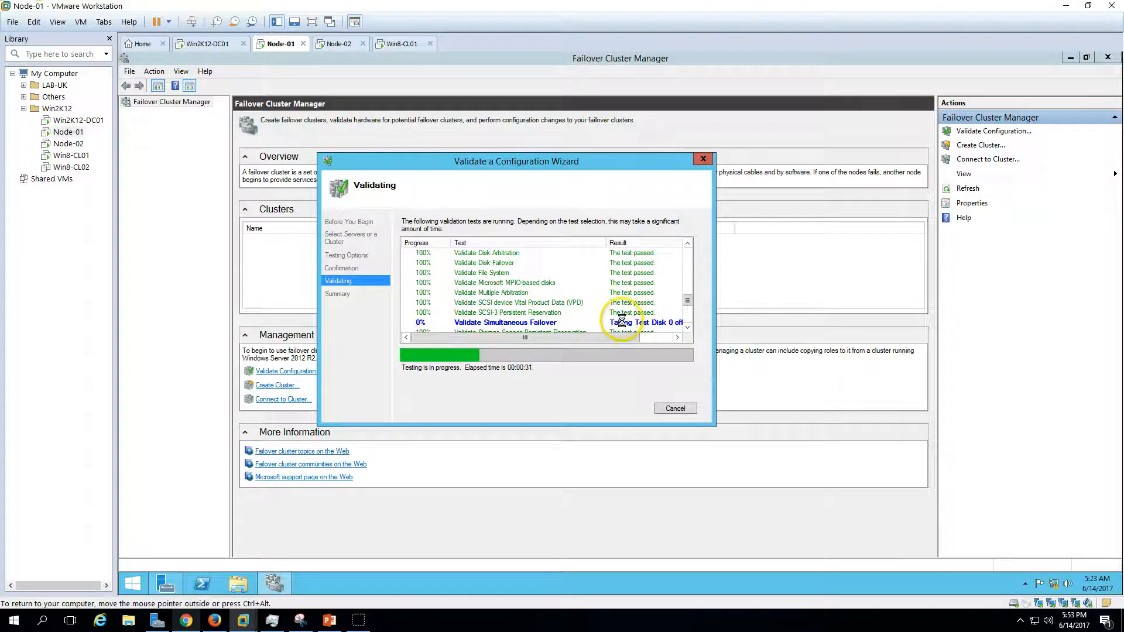
mouse_move(688, 299)
left_mouse_down()
mouse_move(687, 249)
mouse_move(686, 327)
mouse_move(687, 290)
mouse_move(688, 309)
left_mouse_up()
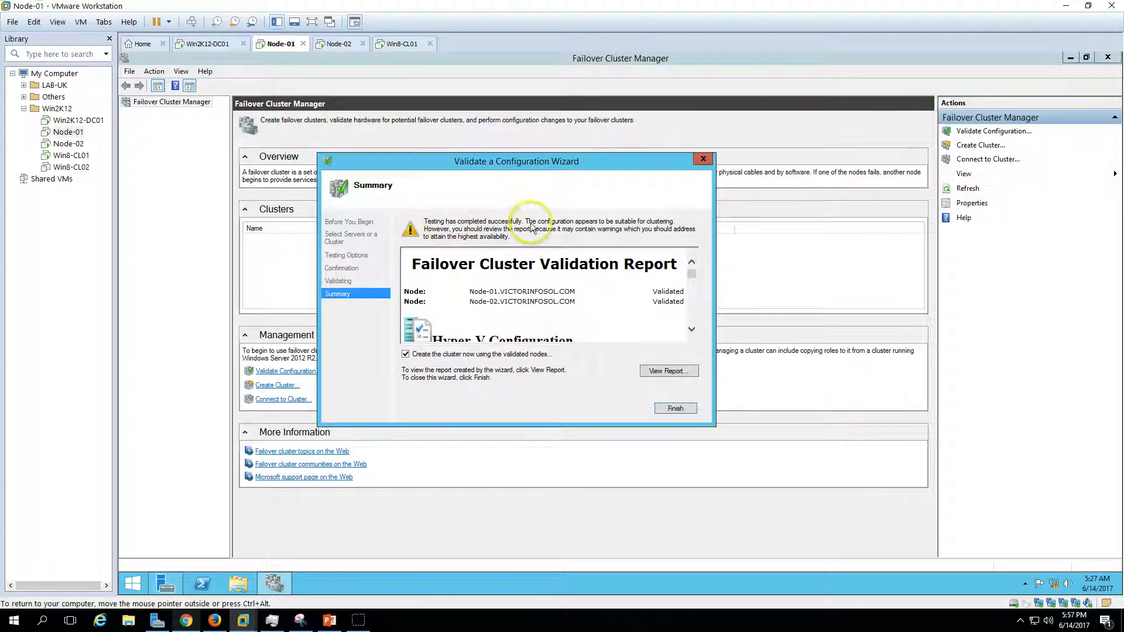
Review the report's Validate IP Configuration details for address 169.254.83.206, then close the report
left_click_drag(693, 272, 690, 326)
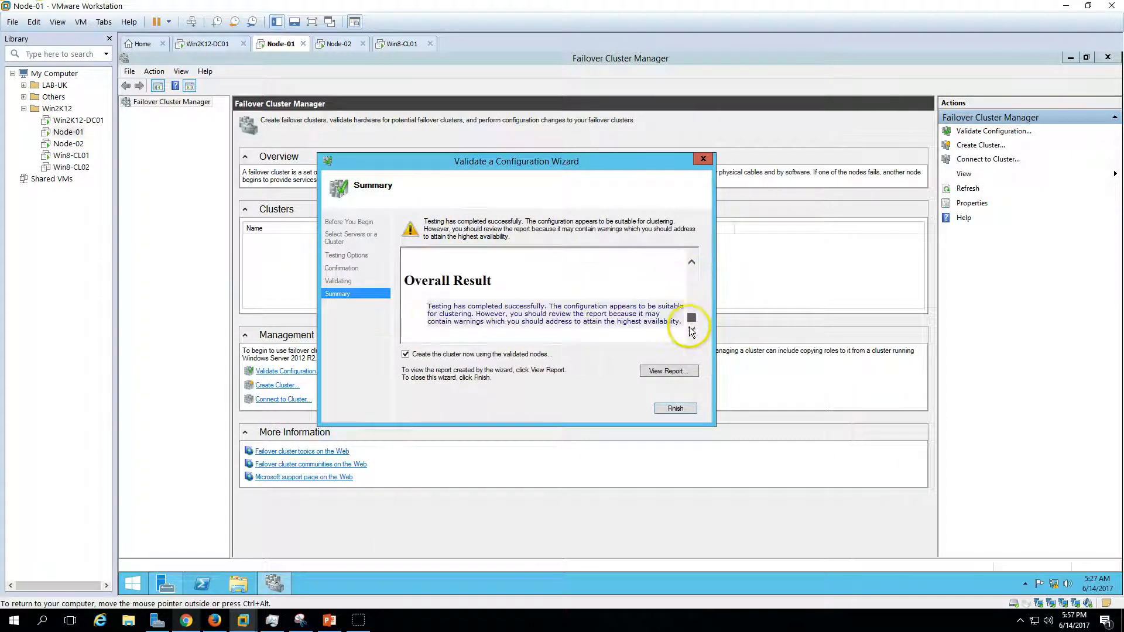
left_click(679, 373)
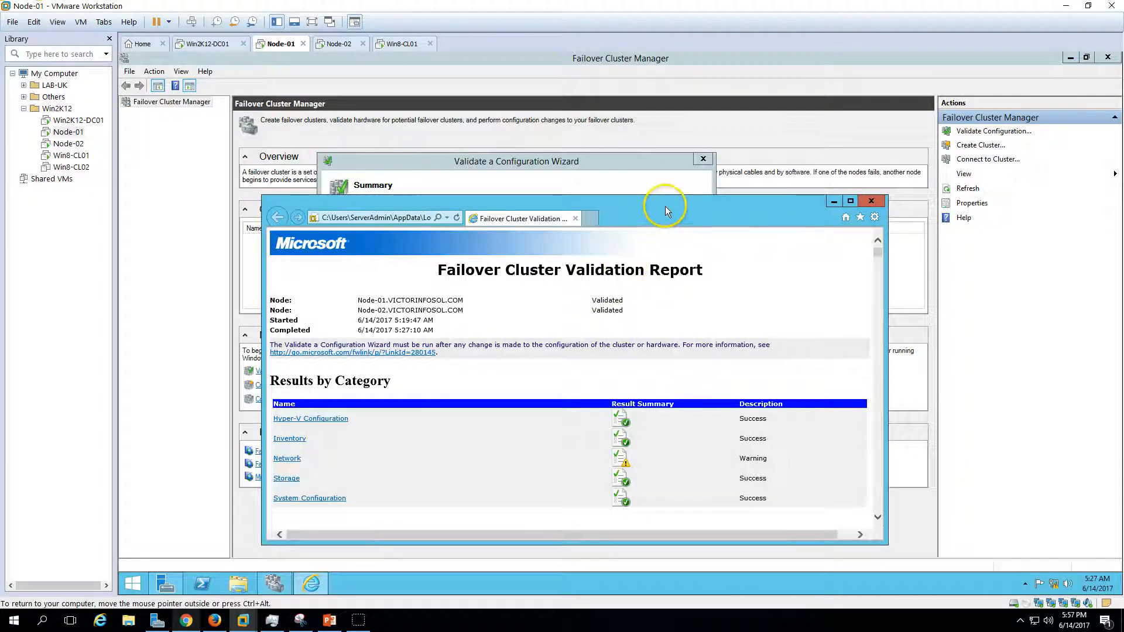
left_click(851, 201)
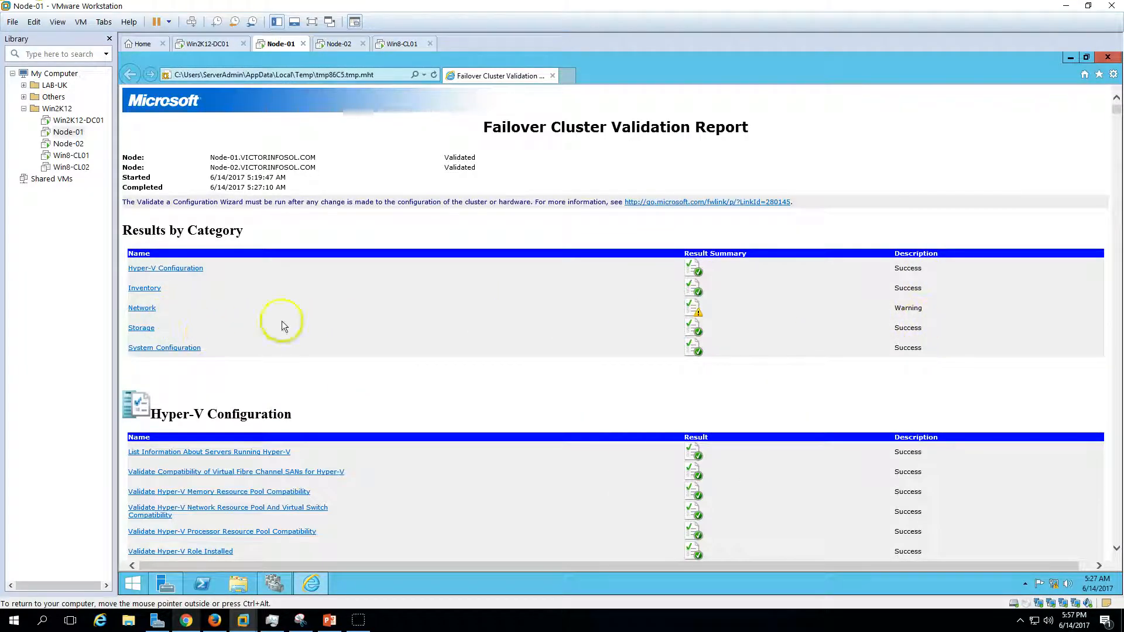
left_click(142, 308)
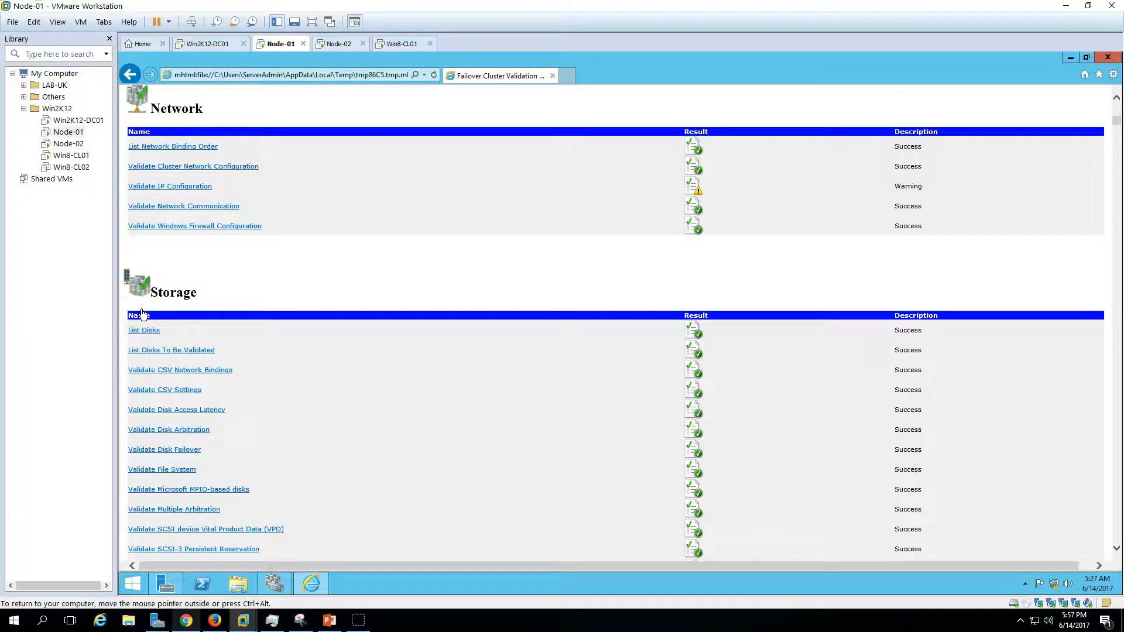
left_click(158, 186)
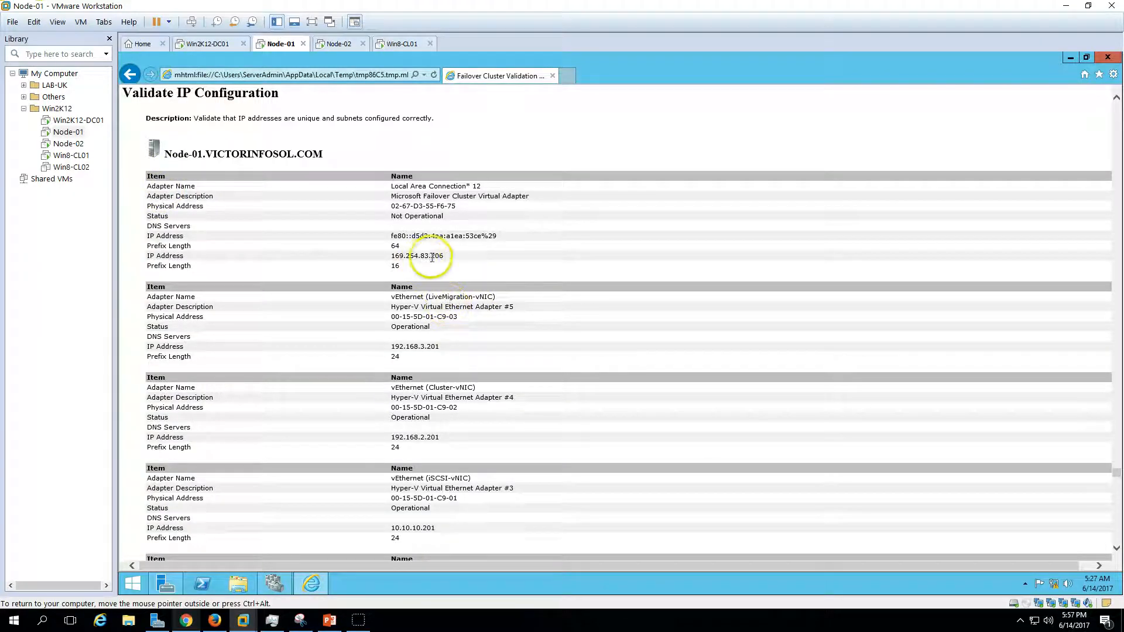
mouse_move(444, 256)
left_mouse_down()
mouse_move(380, 251)
mouse_move(457, 273)
left_mouse_up()
left_click(458, 273)
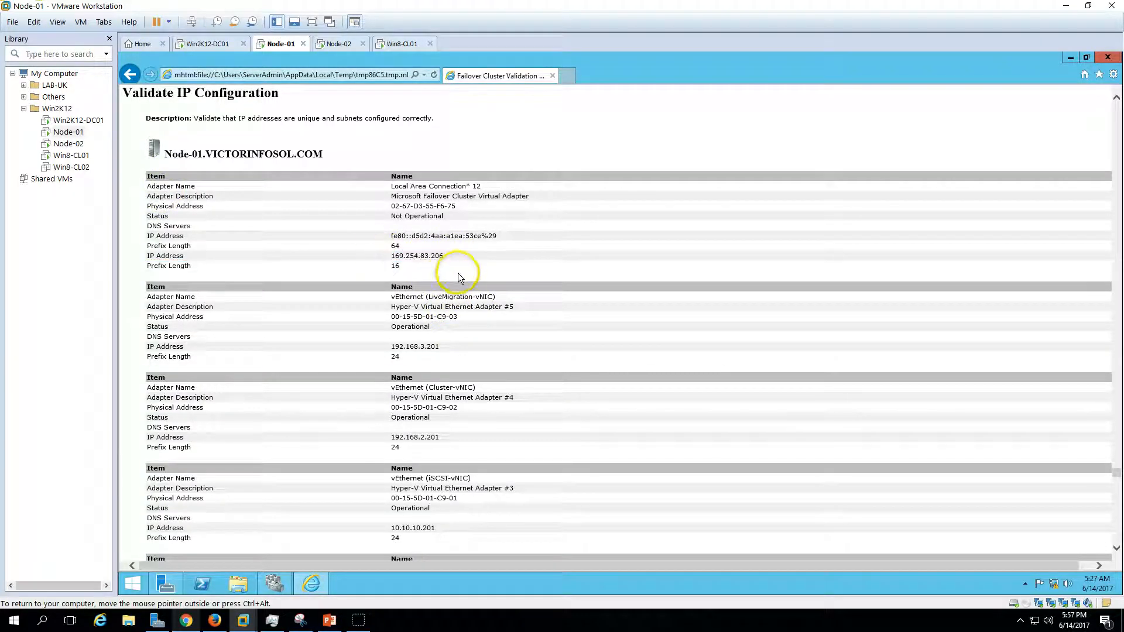
left_click(1107, 59)
left_click(166, 584)
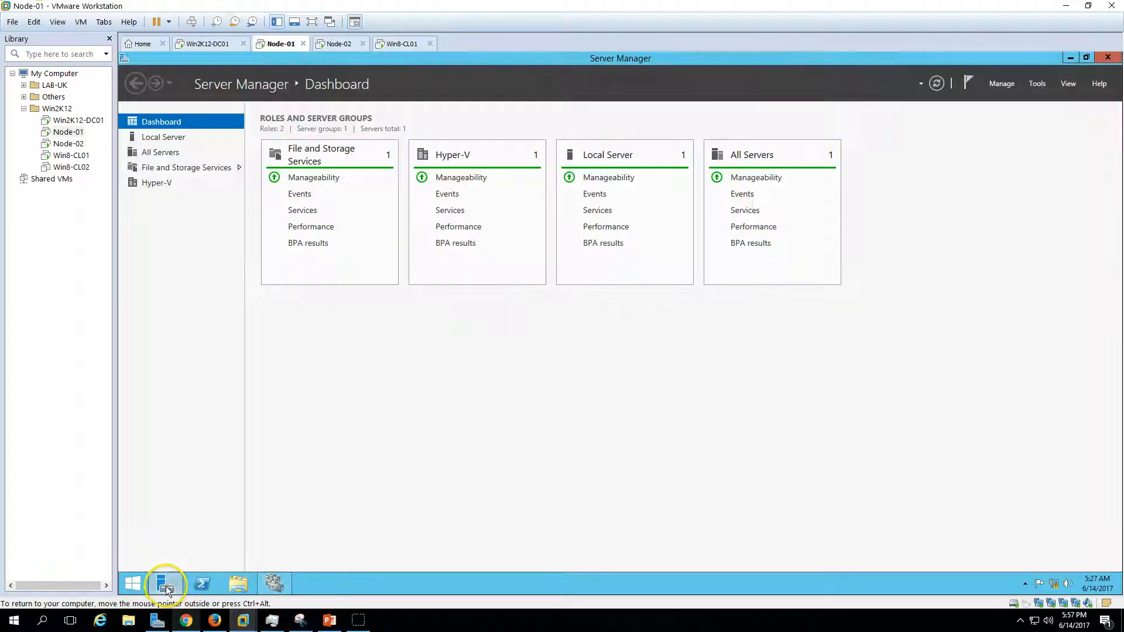
left_click(171, 138)
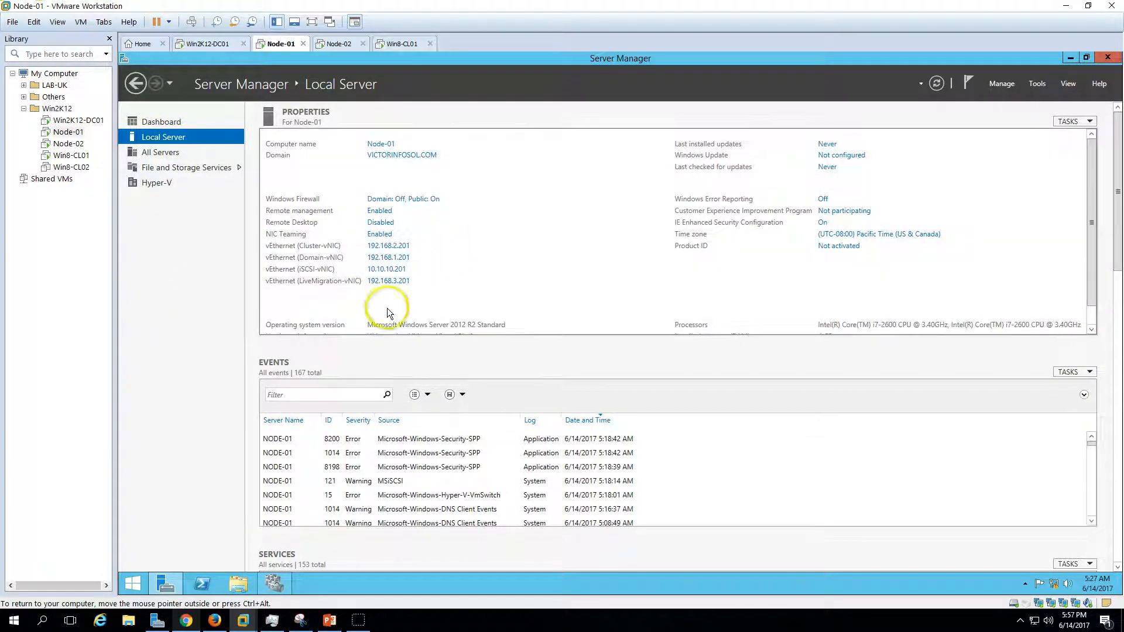
left_click(342, 44)
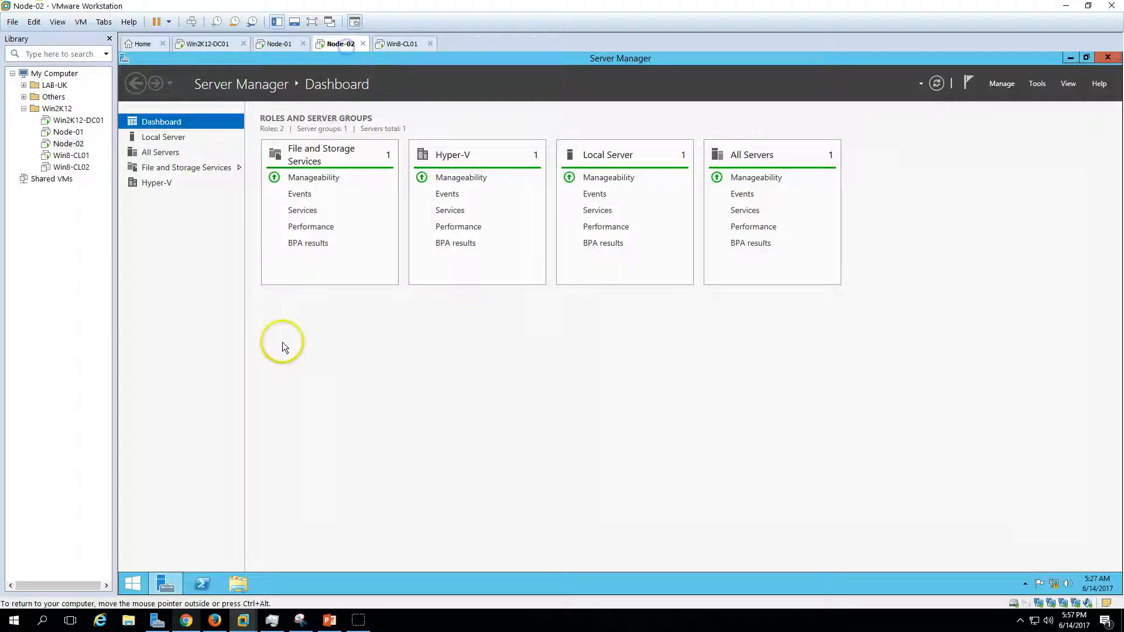
left_click(171, 139)
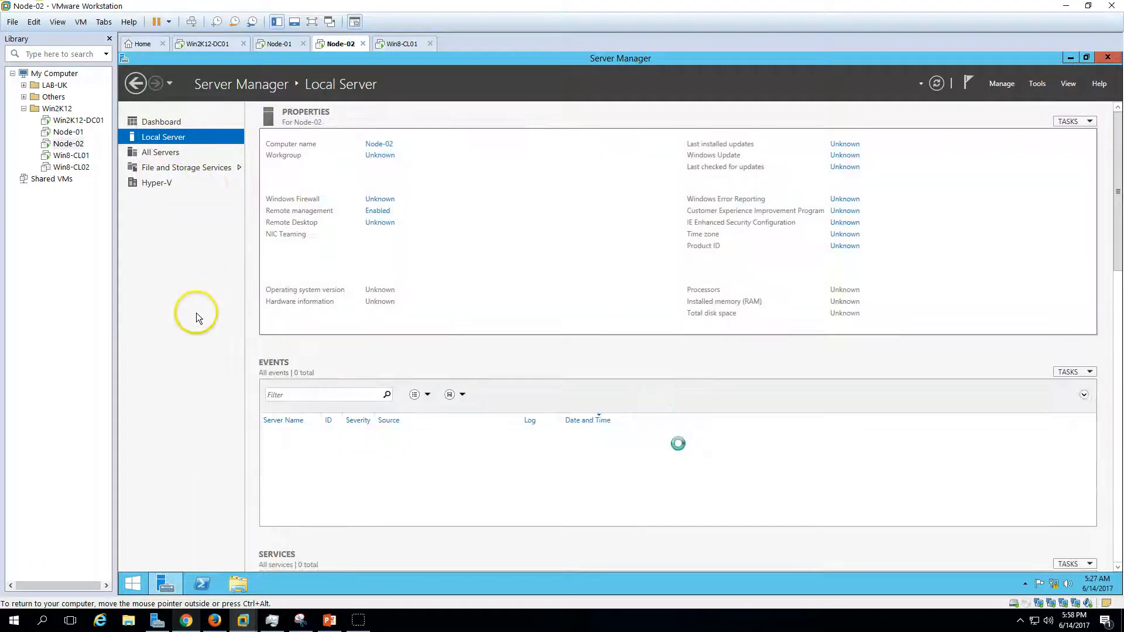
left_click(937, 83)
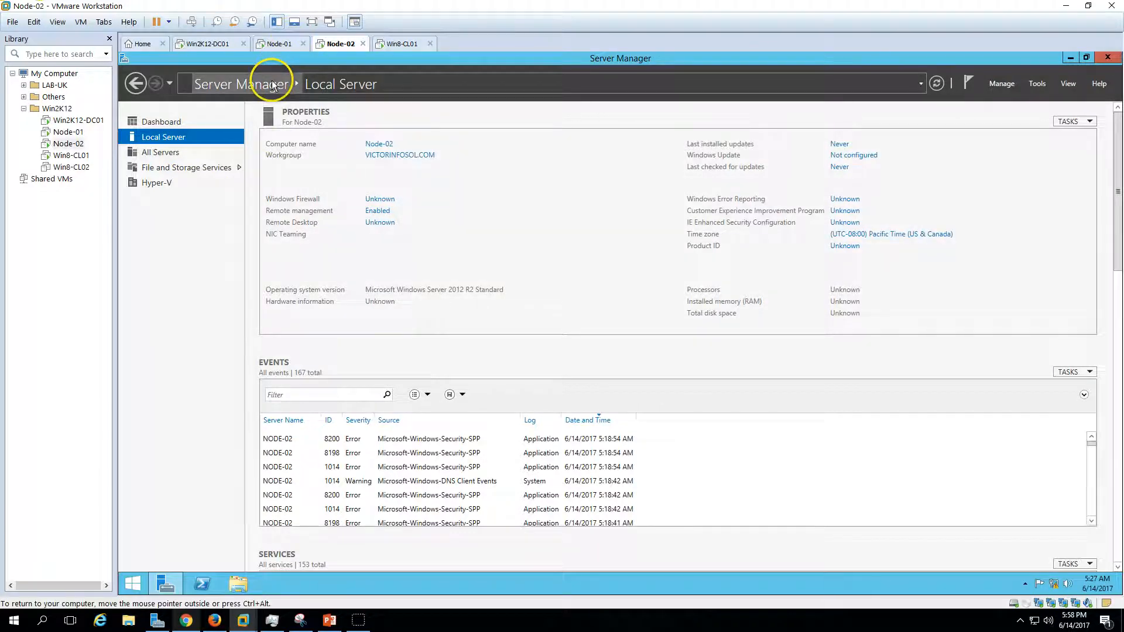
left_click(279, 44)
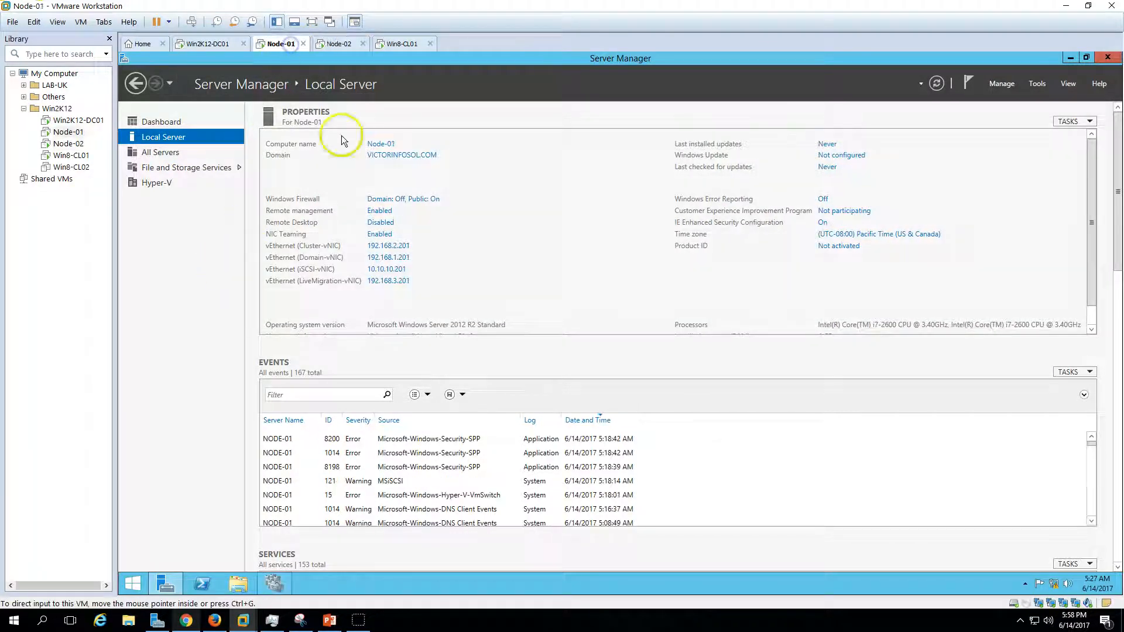
left_click(274, 583)
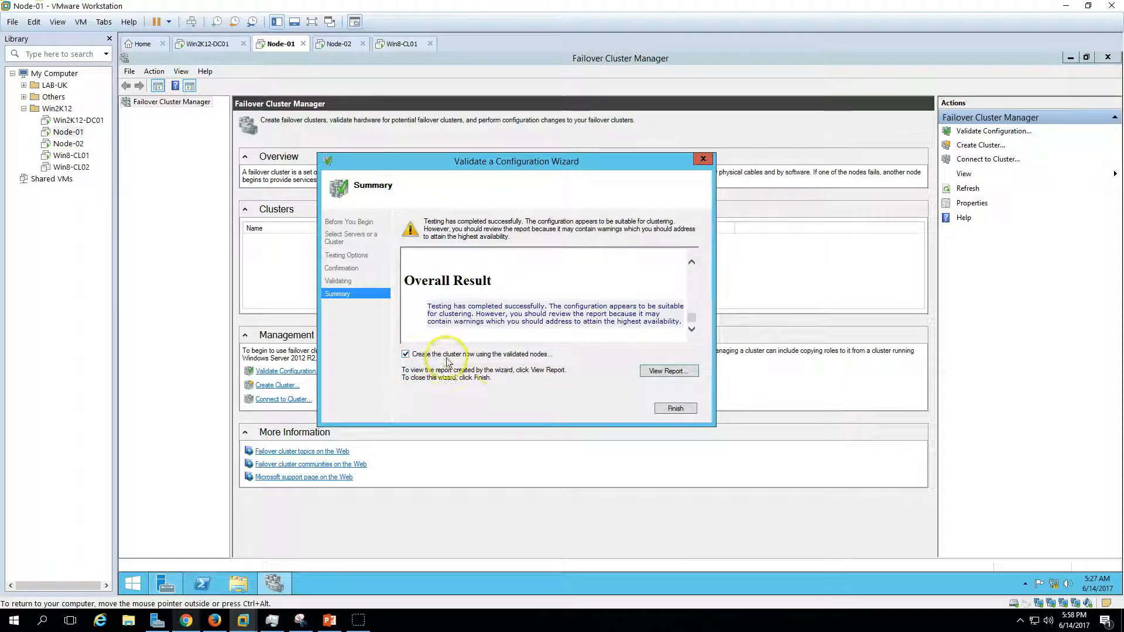
Name the cluster Win-Cluster01 with address 192.168.1.230, using only the 192.168.1.0/24 network
left_click(676, 408)
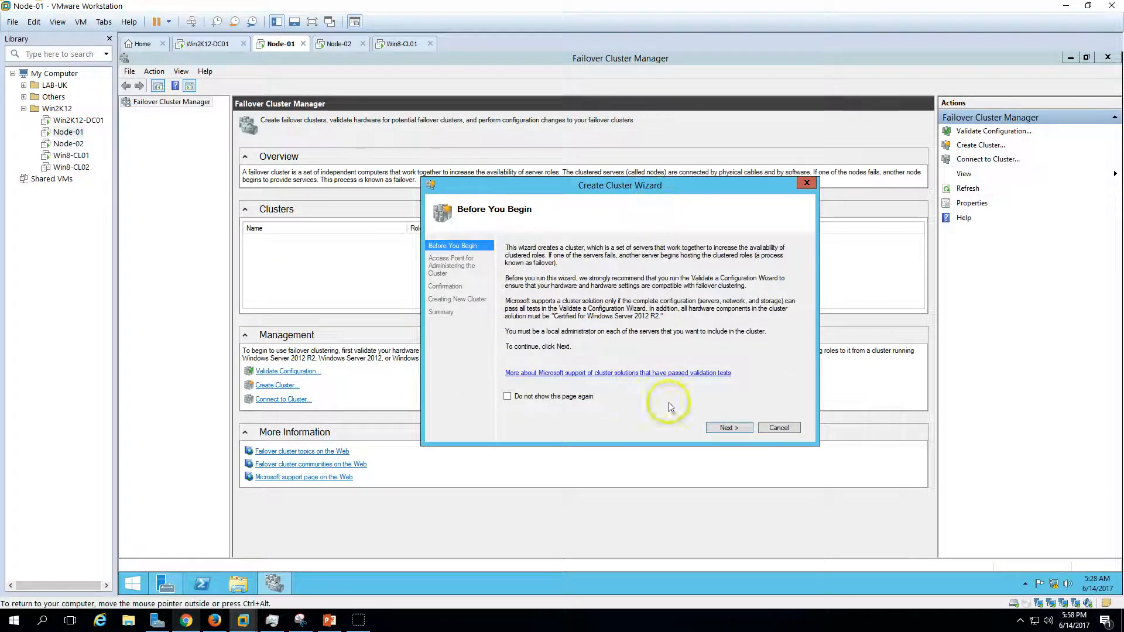
left_click(736, 431)
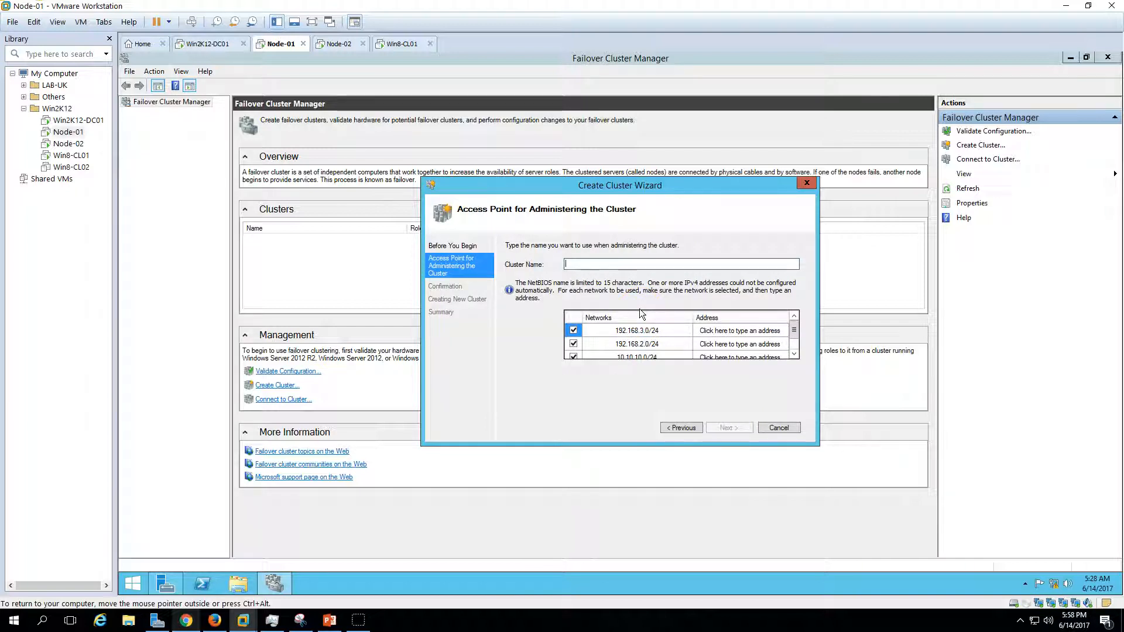
type("Win-Cluster01")
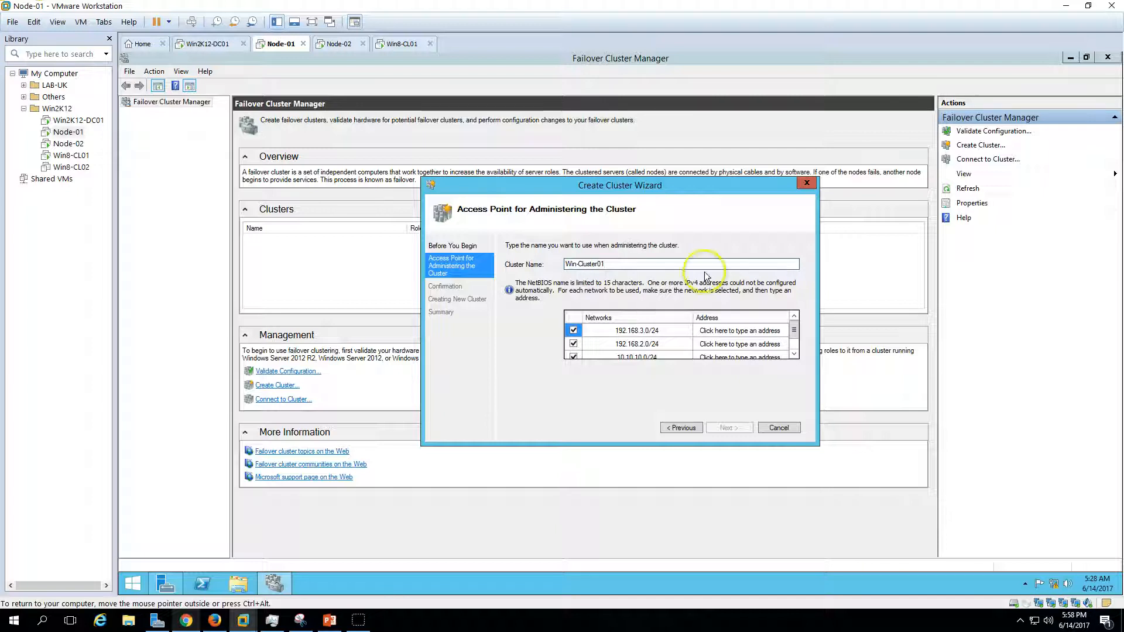
left_click(573, 331)
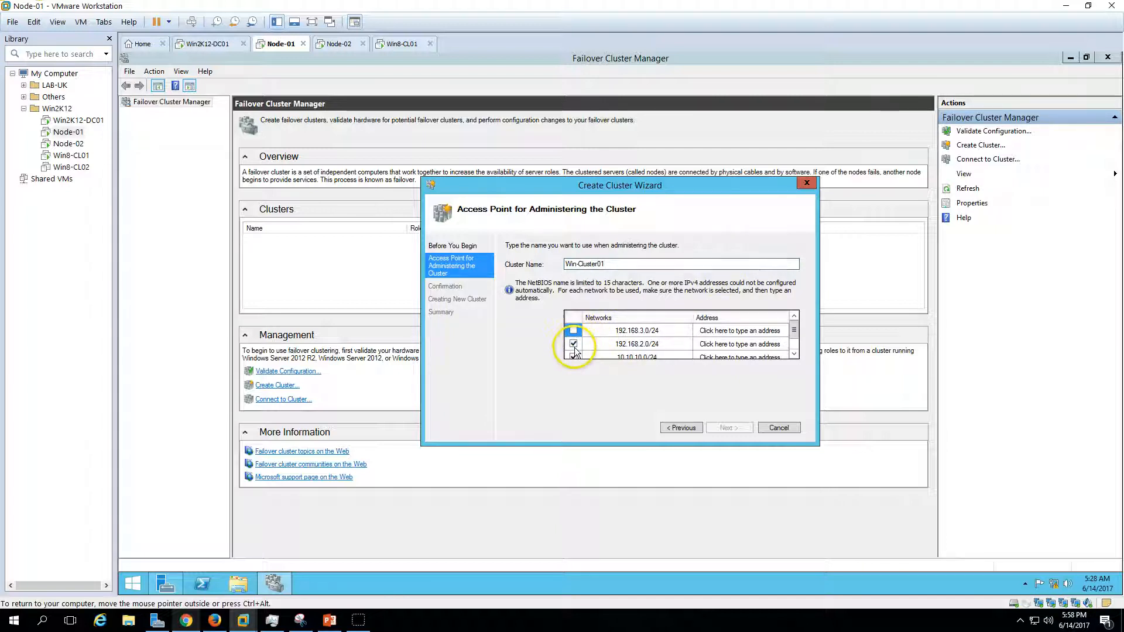
scroll(600, 350, "down", 1)
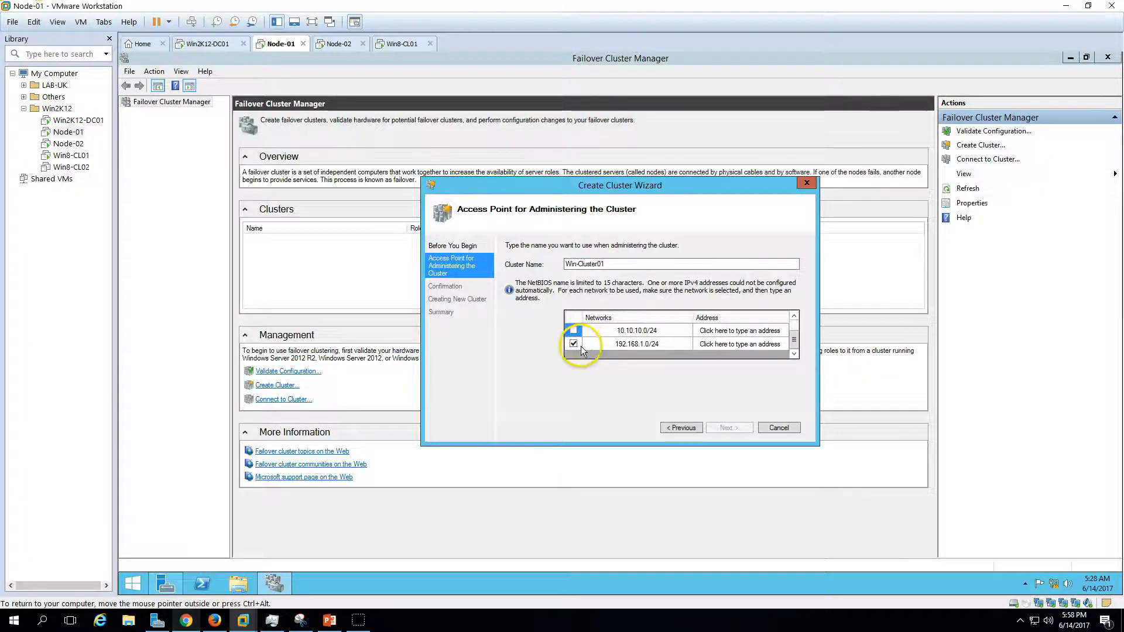
scroll(577, 344, "up", 1)
left_click(574, 343)
scroll(644, 348, "down", 2)
left_click(744, 344)
type("192.168.1.0")
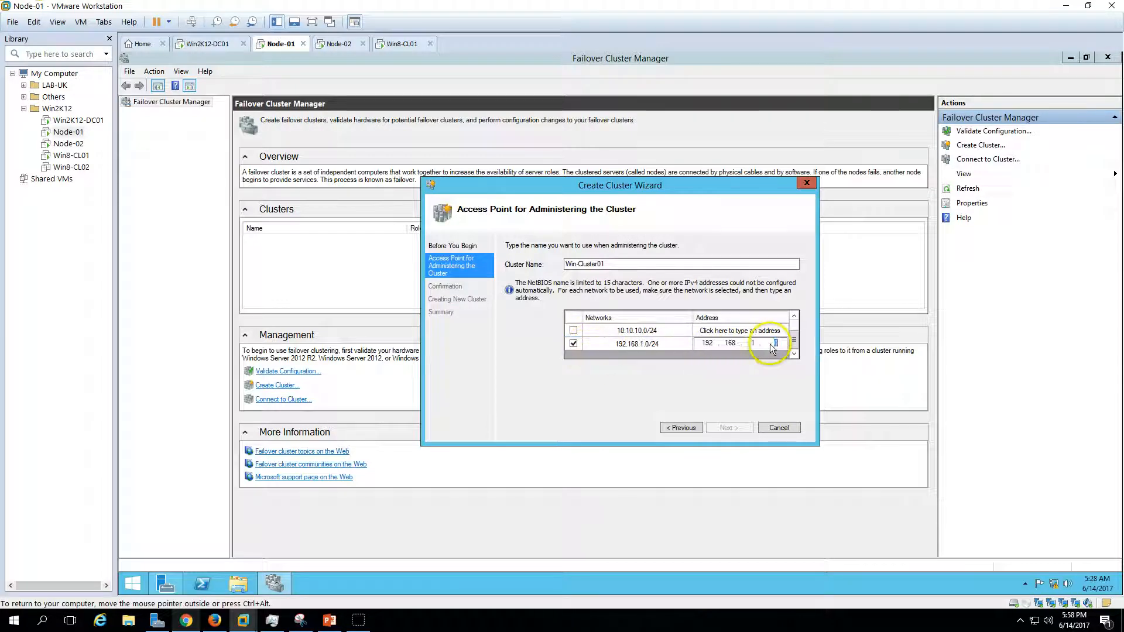
type("230")
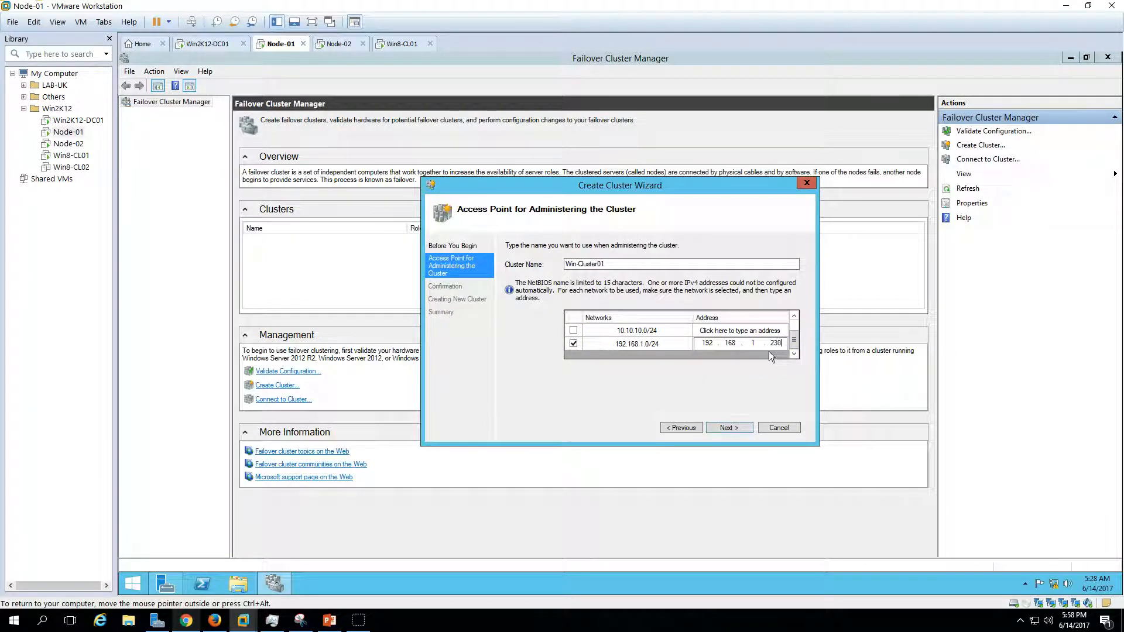
left_click(729, 428)
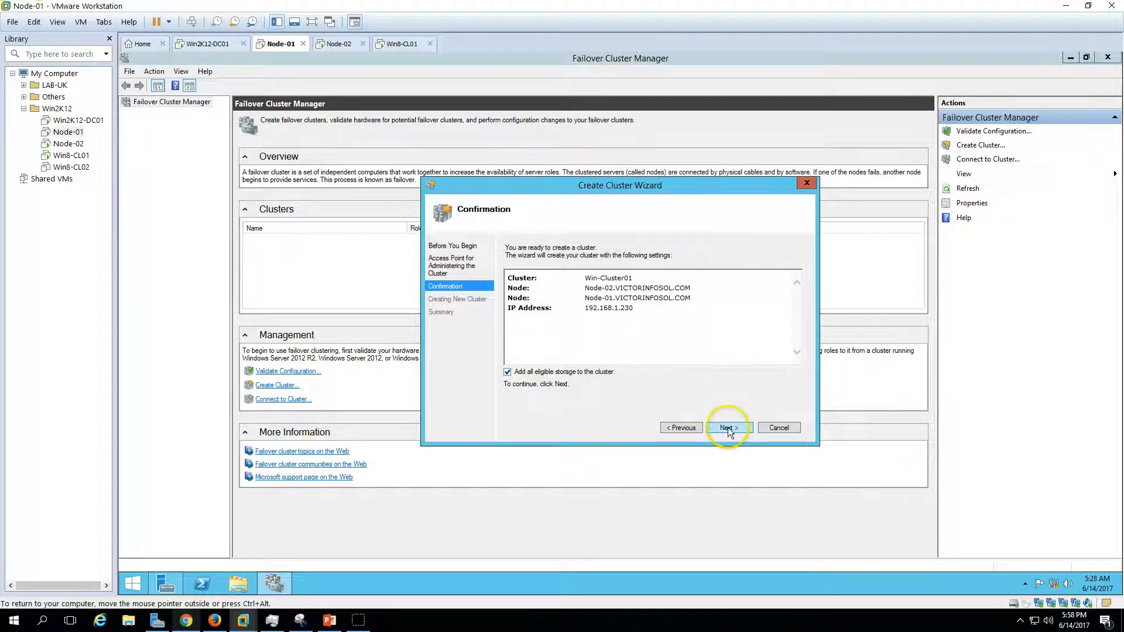
Review the cluster name and IP address, then start creating the cluster
left_click_drag(582, 282, 698, 298)
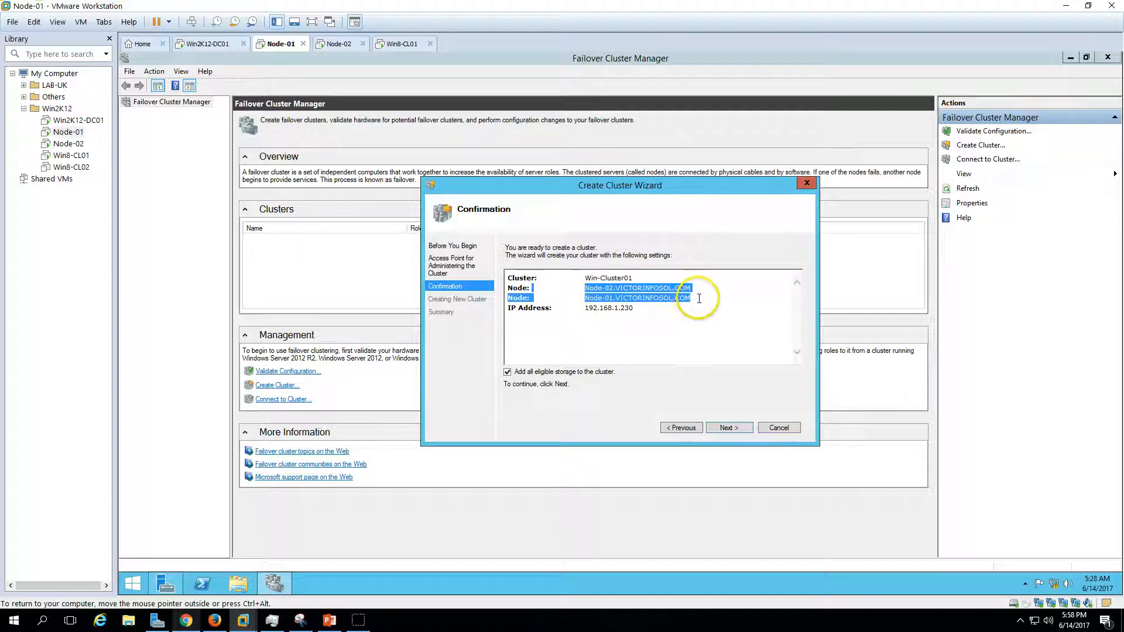
left_click_drag(584, 308, 703, 335)
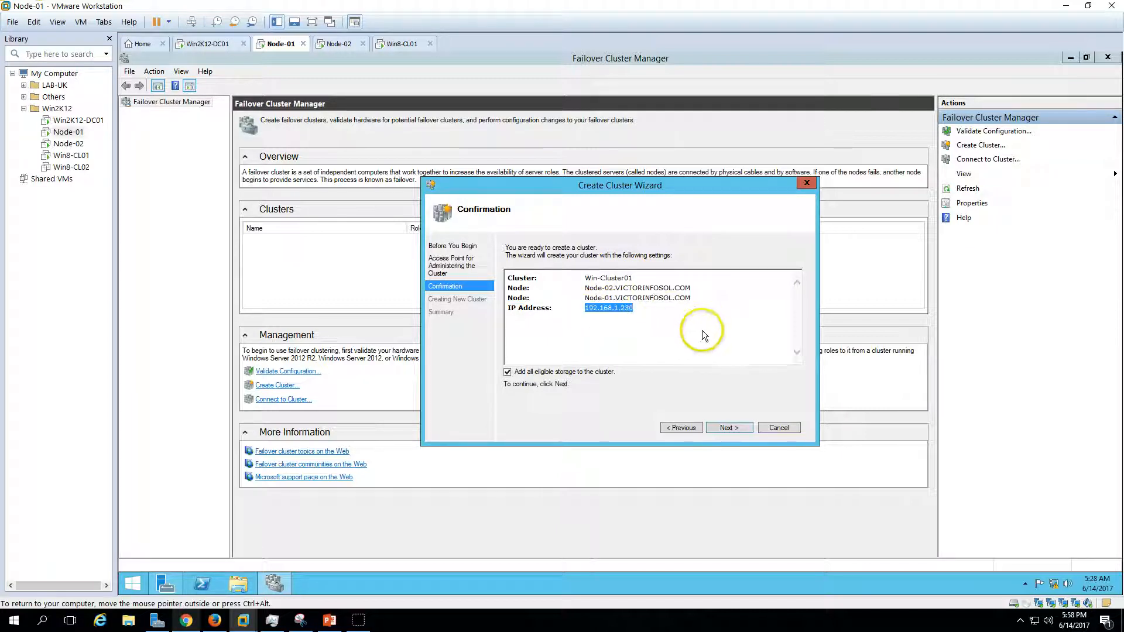
left_click(743, 428)
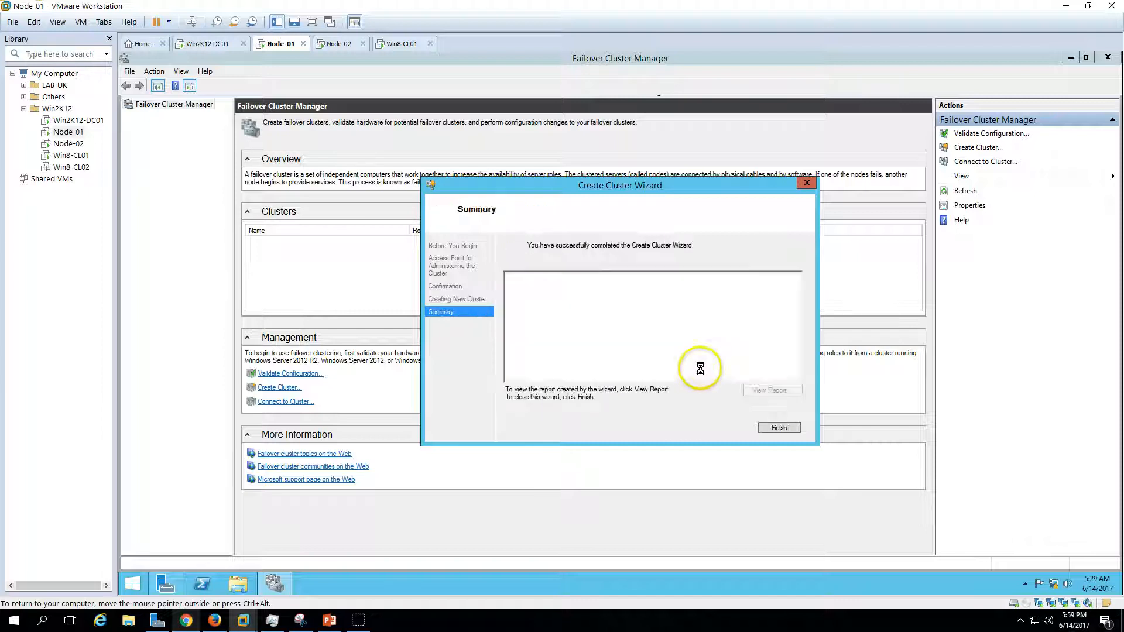
Close the wizard and open Win-Cluster01, viewing its Roles and Nodes
left_click(778, 428)
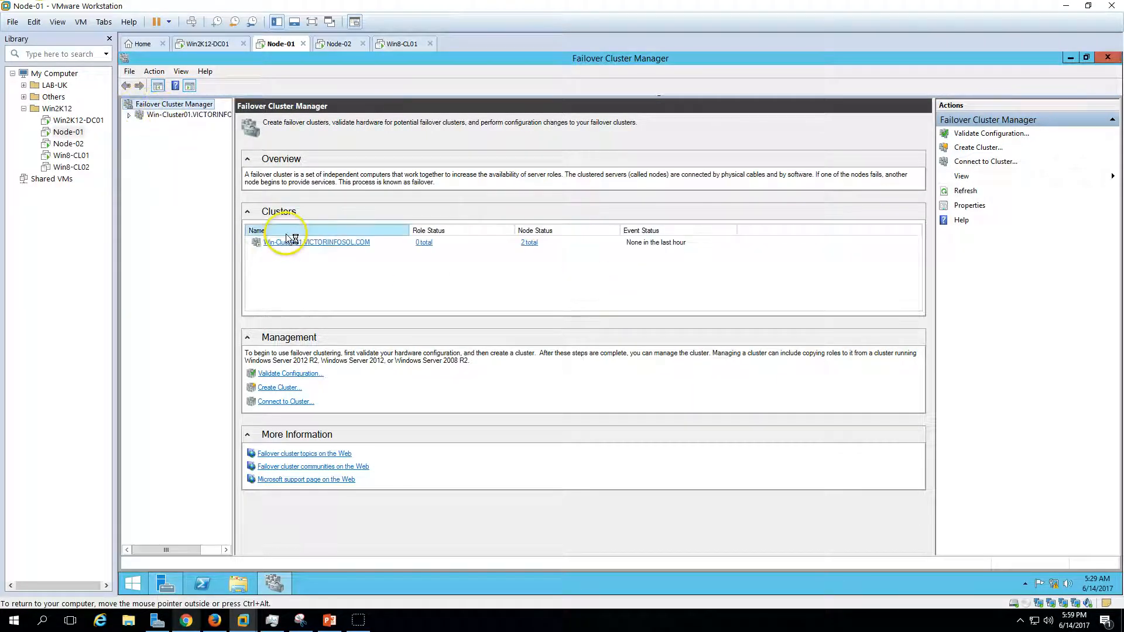
left_click(289, 242)
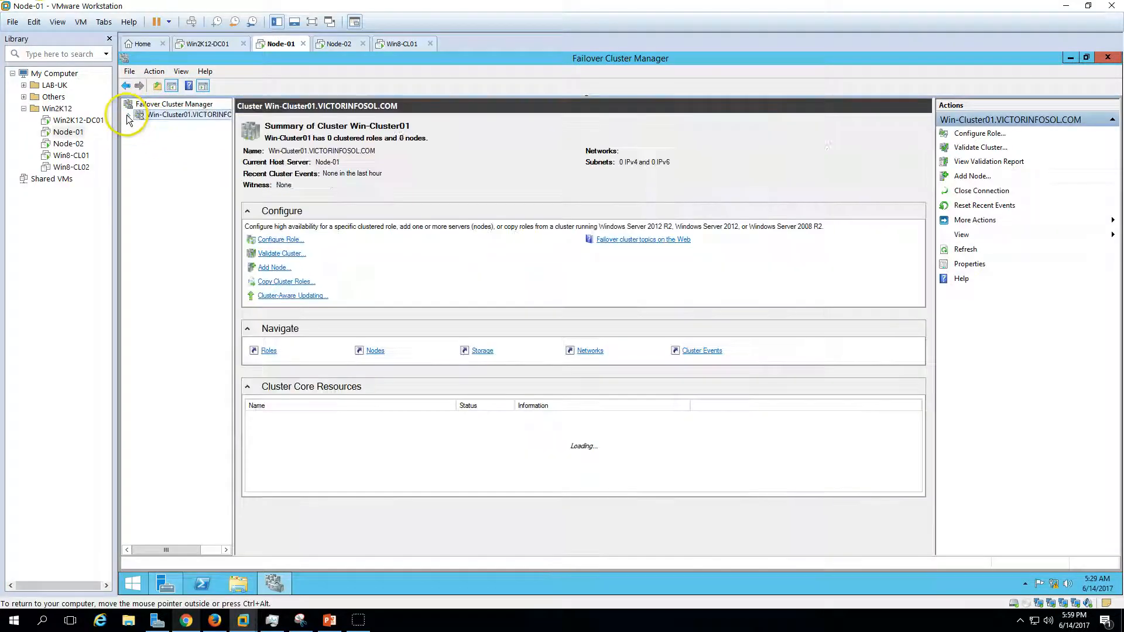
left_click(129, 116)
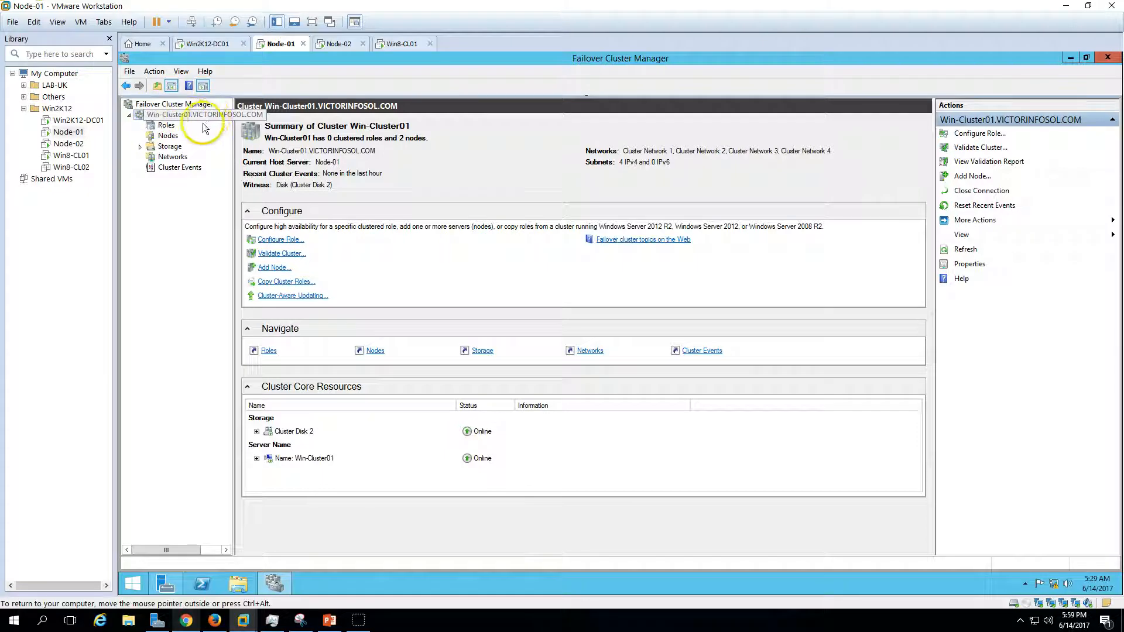
left_click(165, 125)
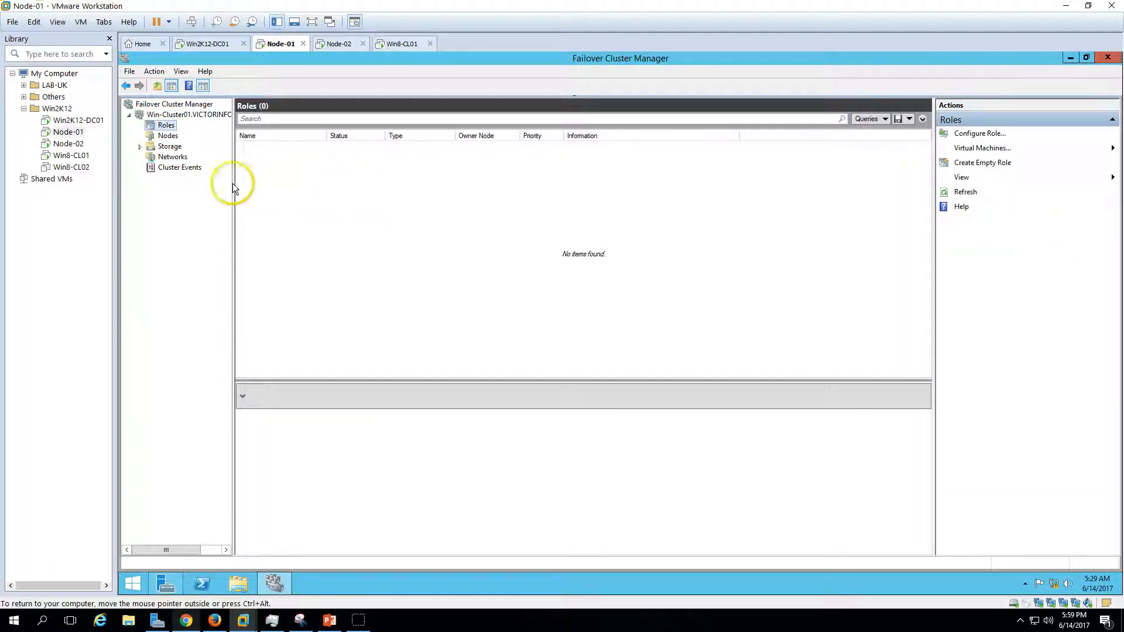
left_click(168, 135)
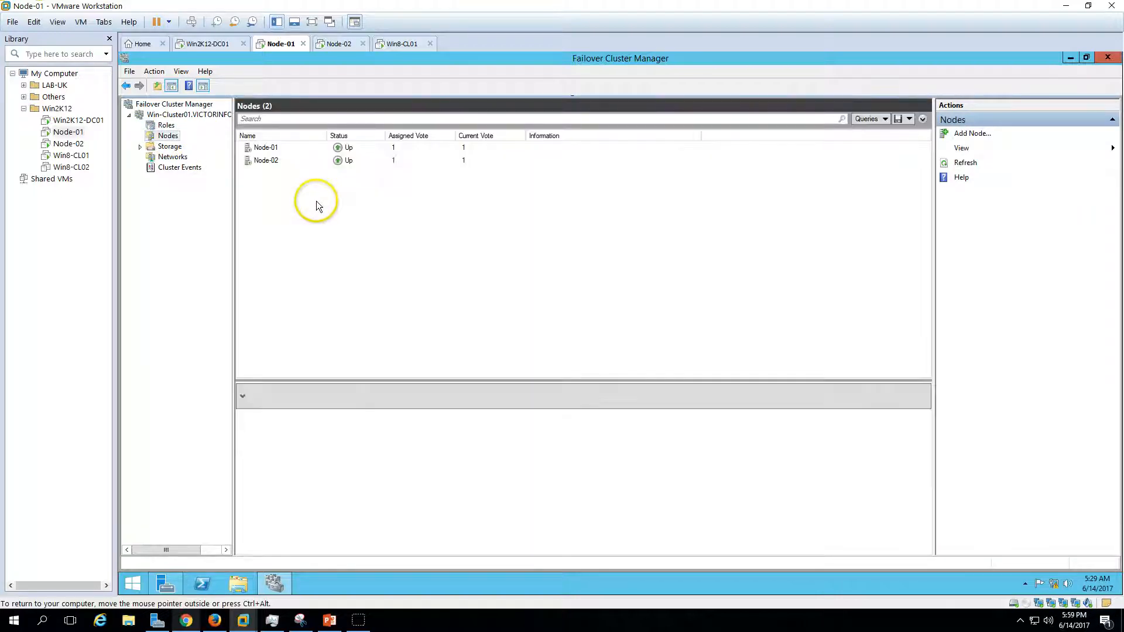
Inspect the Node-01 and Node-02 details, then list the cluster's storage disks
left_click(316, 161)
left_click(302, 151)
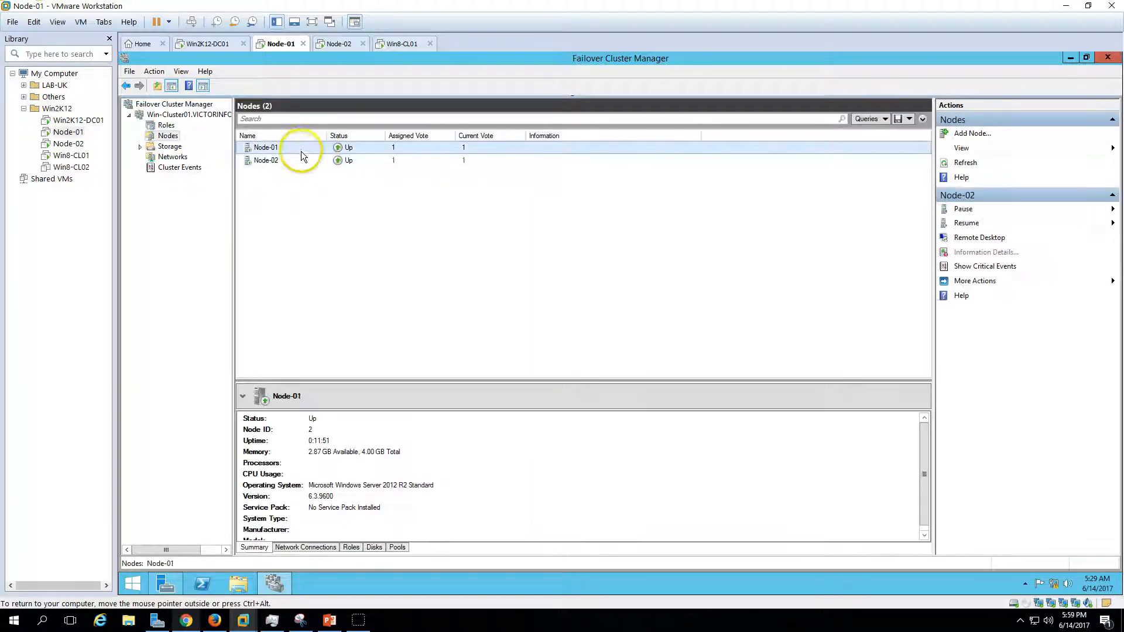
left_click(303, 164)
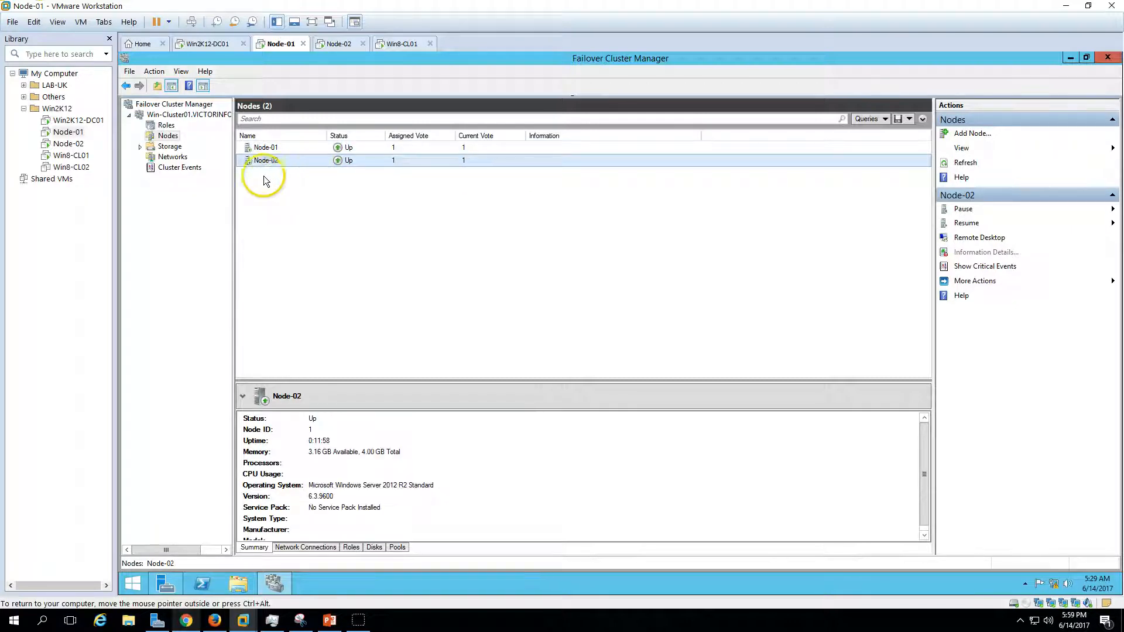
left_click(140, 146)
left_click(176, 157)
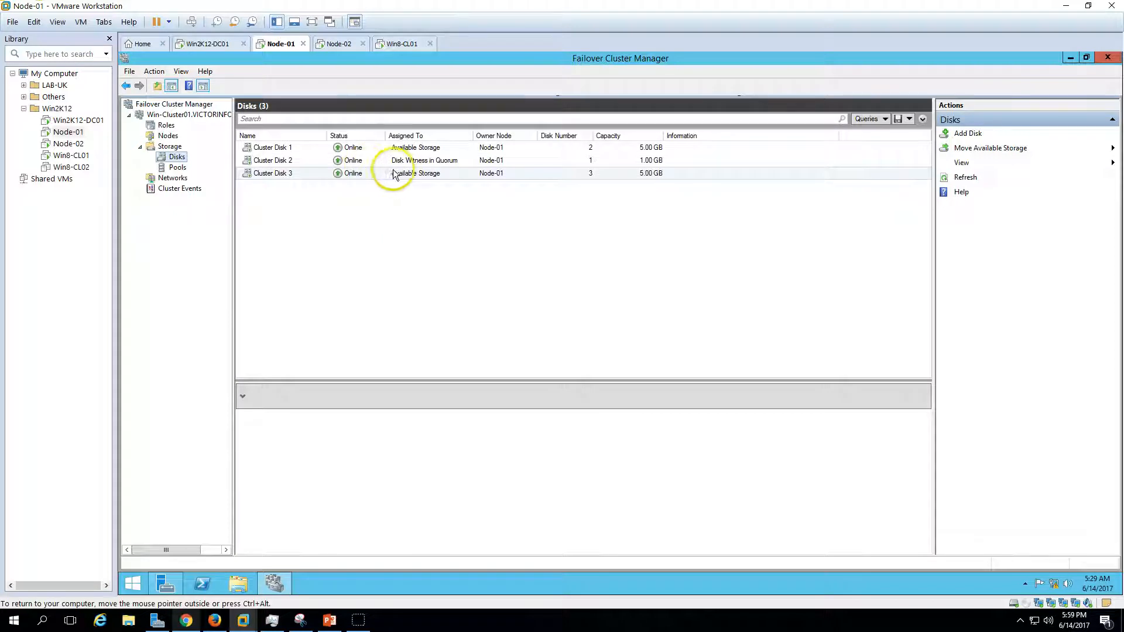
Rename Cluster Disk 2, the witness disk, to QuorumDisk
left_click(305, 161)
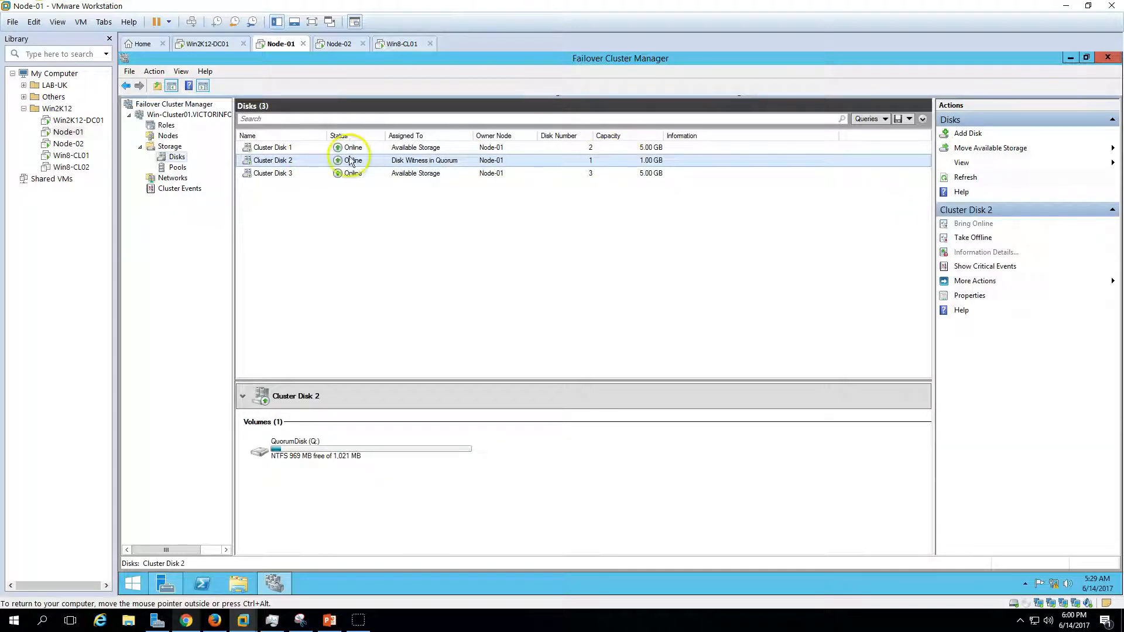
right_click(298, 159)
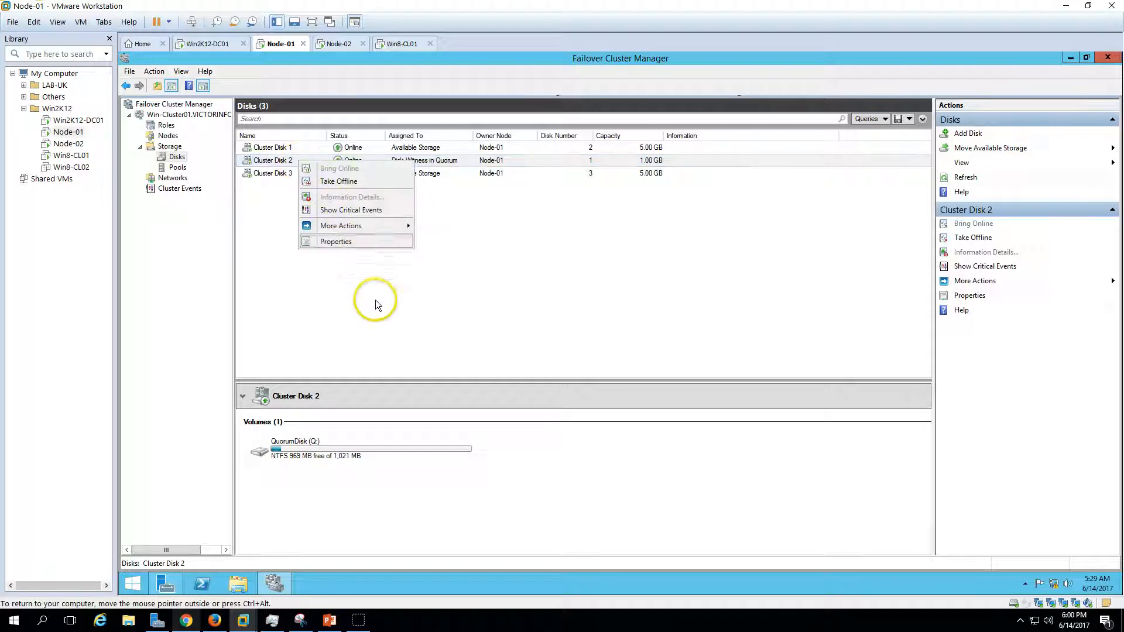
left_click(362, 244)
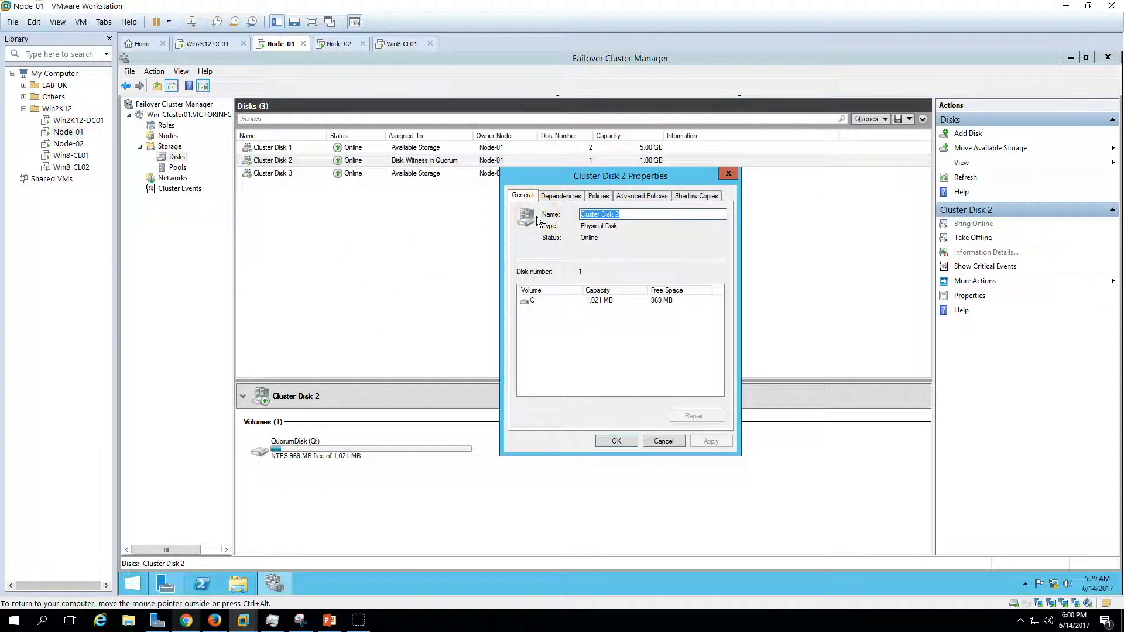
type("Q")
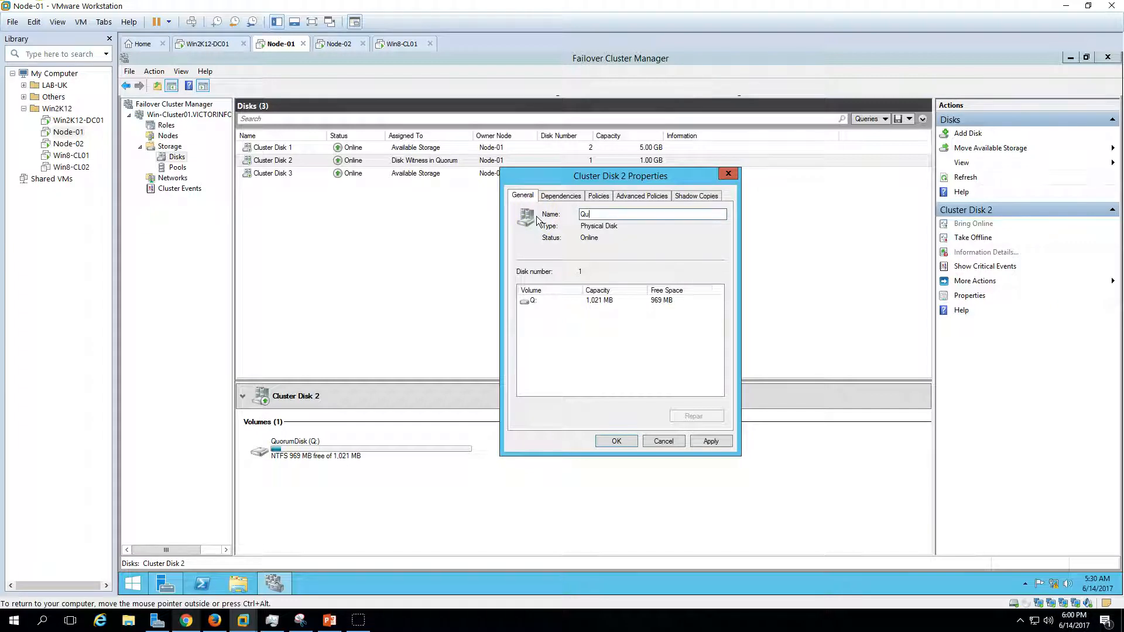
type("uorumDisk")
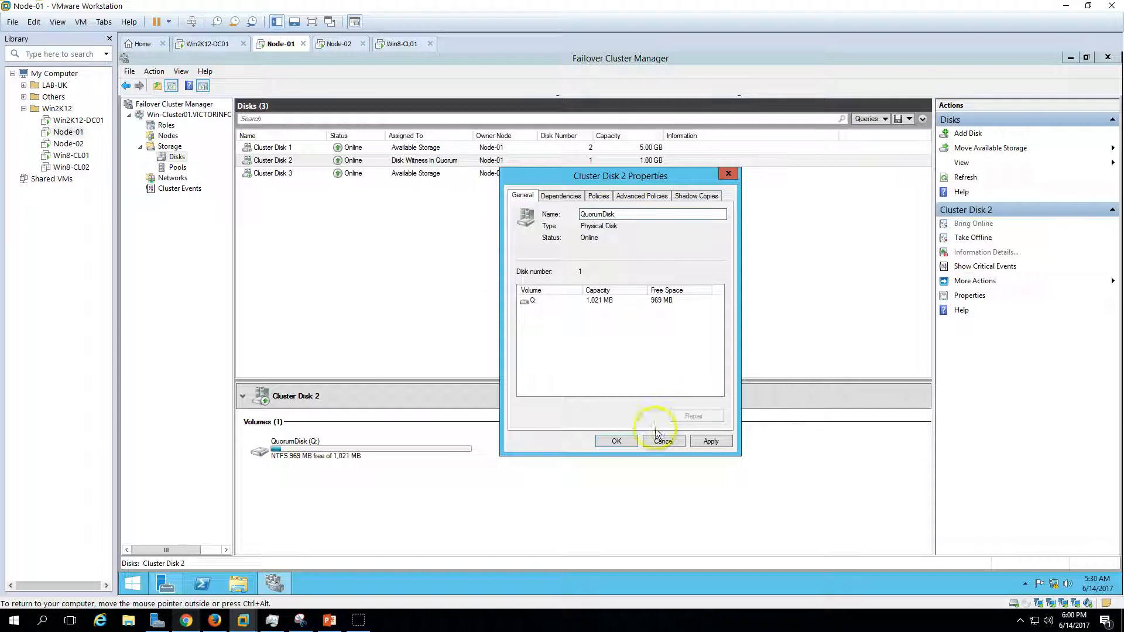
left_click(617, 440)
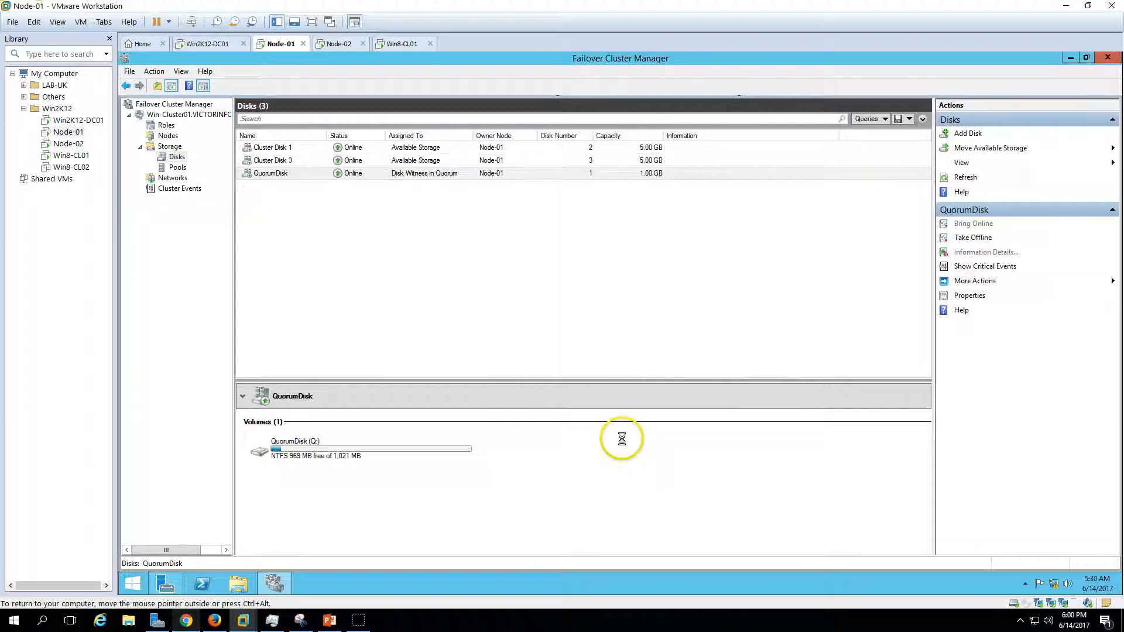
Rename Cluster Disk 1 to iSCSI-Disk01
left_click(279, 151)
right_click(280, 151)
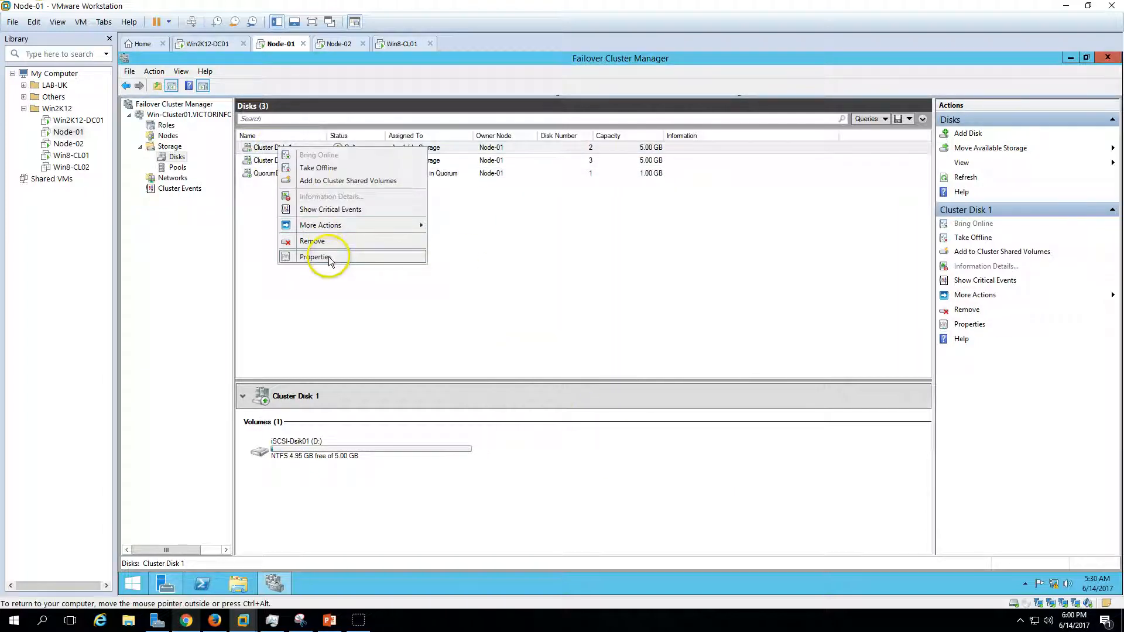
left_click(316, 257)
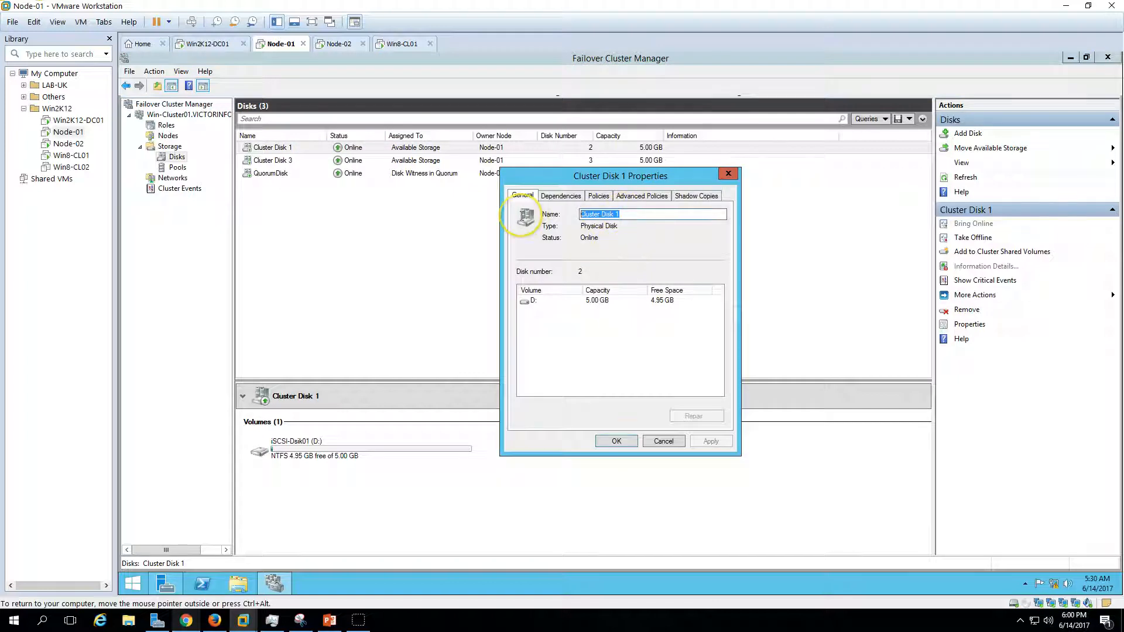
key("BackSpace")
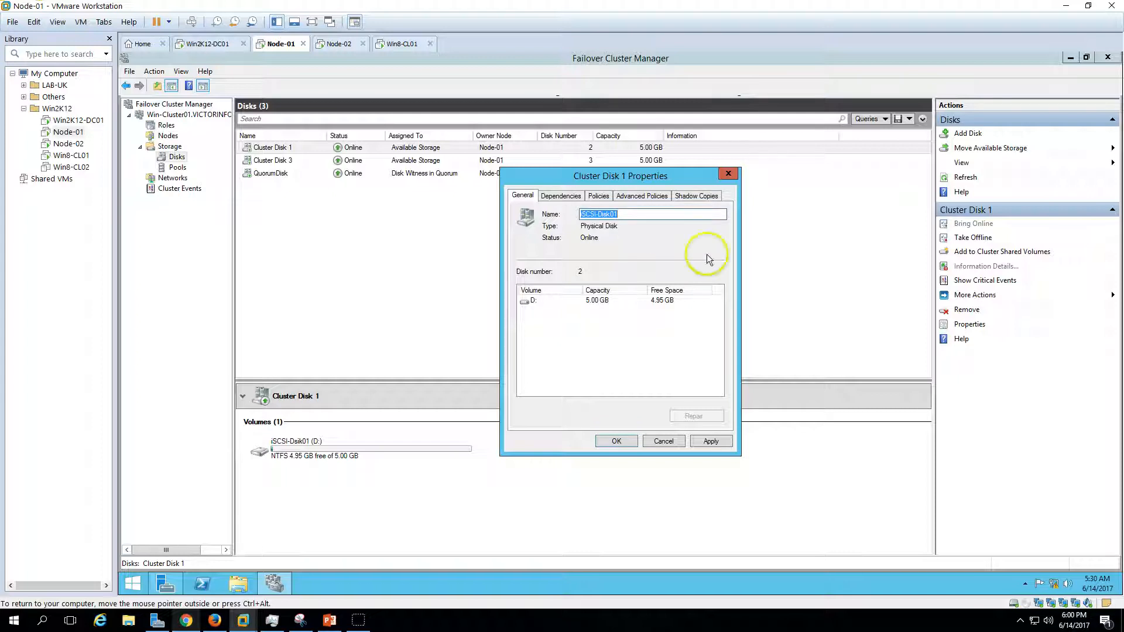
left_click(616, 441)
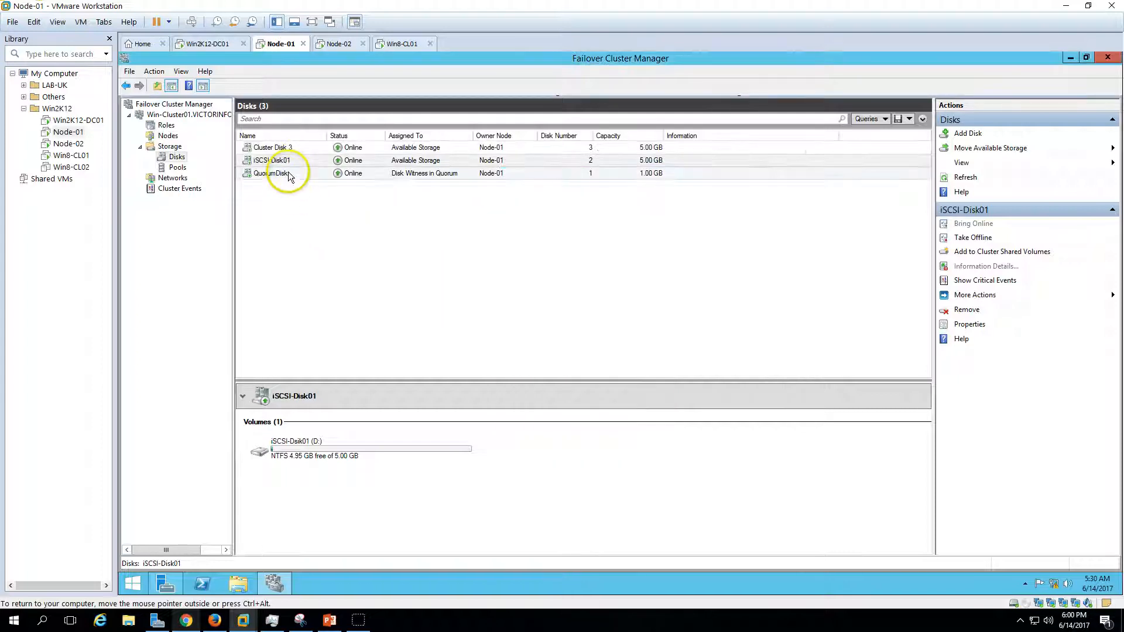
Rename Cluster Disk 3 to iSCSI-Disk02 and check the renamed disks
left_click(287, 174)
right_click(287, 173)
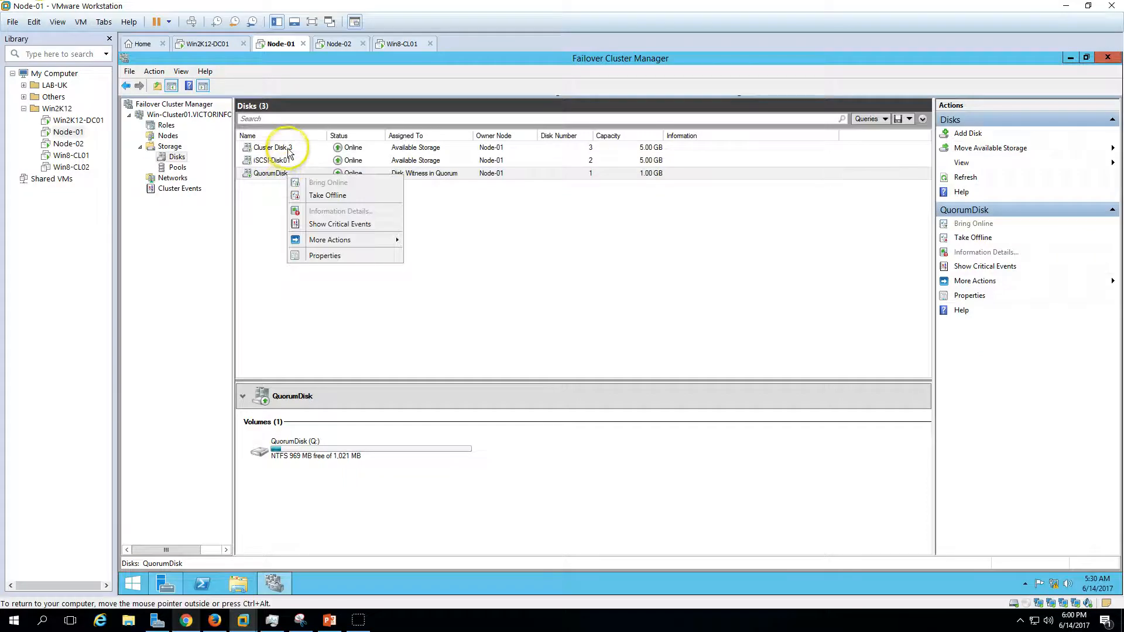
right_click(285, 148)
left_click(325, 257)
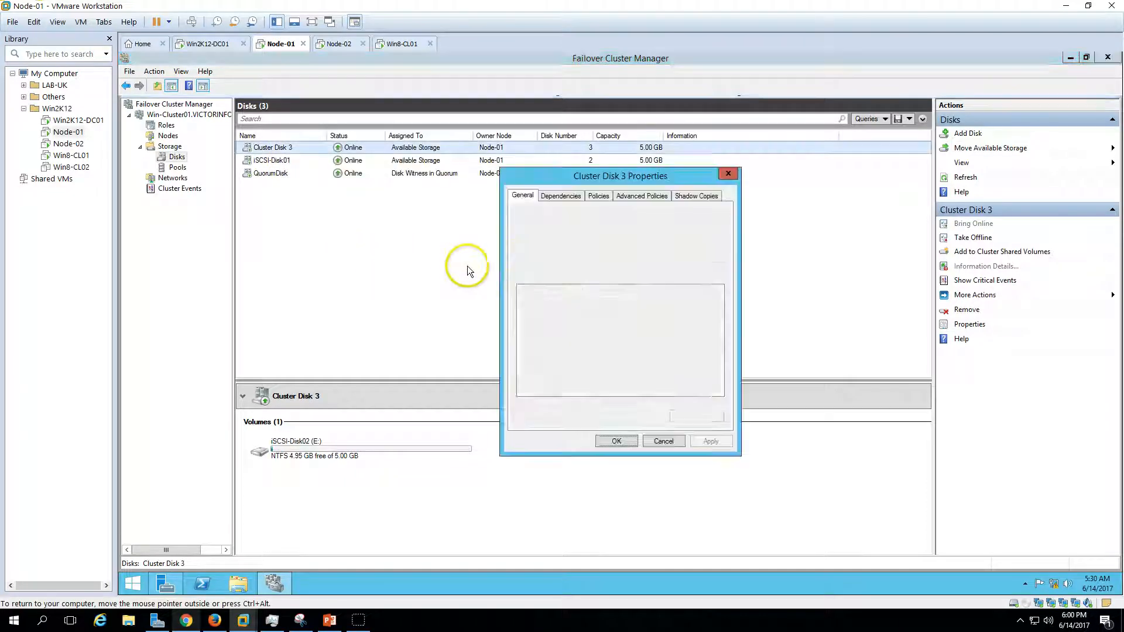
type("iSCSI-Disk01")
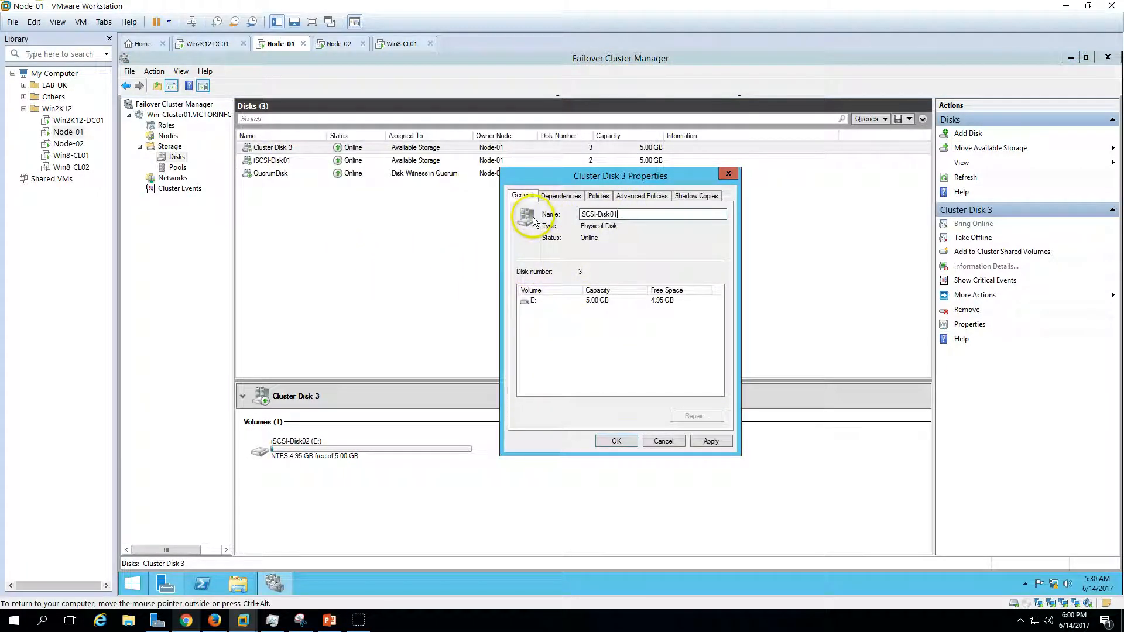
key("BackSpace")
type("2")
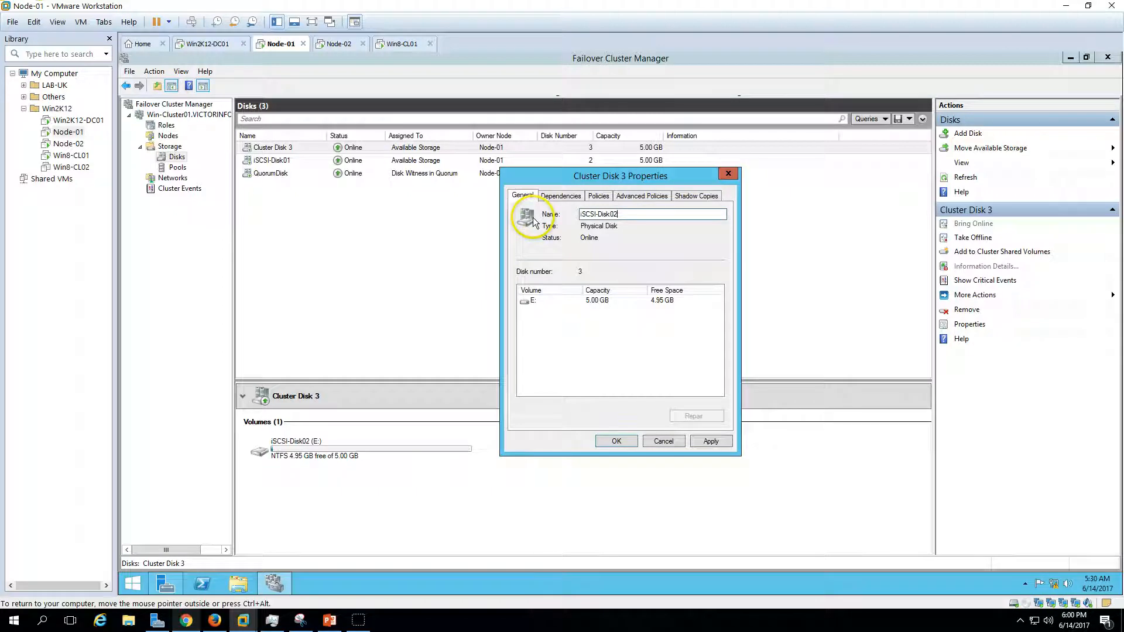
left_click(613, 441)
left_click(329, 619)
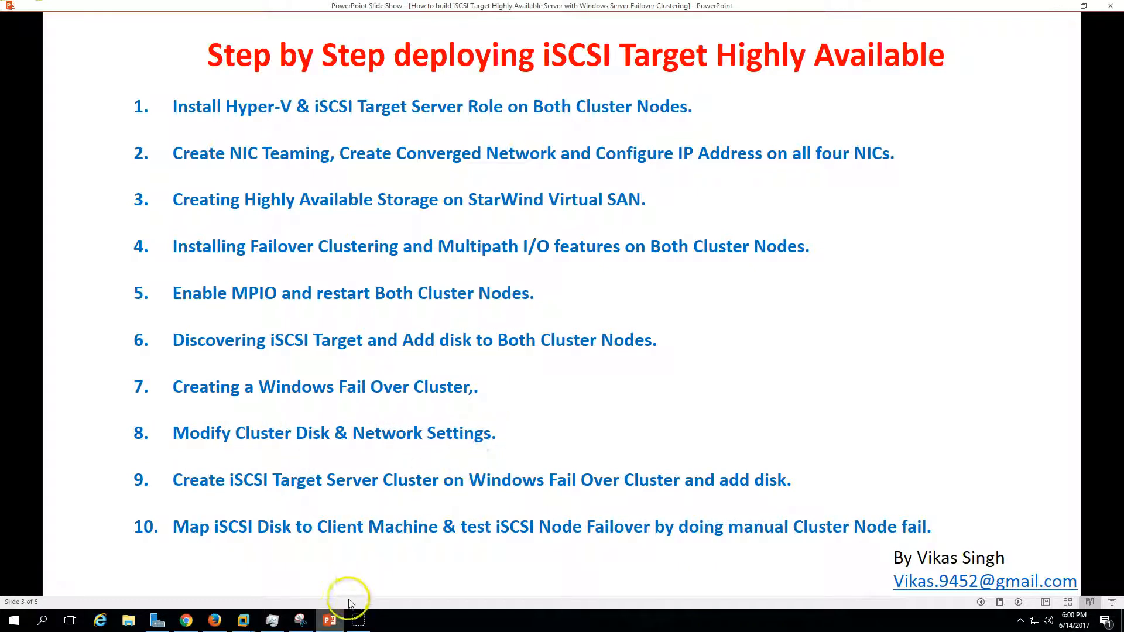
left_click(329, 619)
left_click(274, 173)
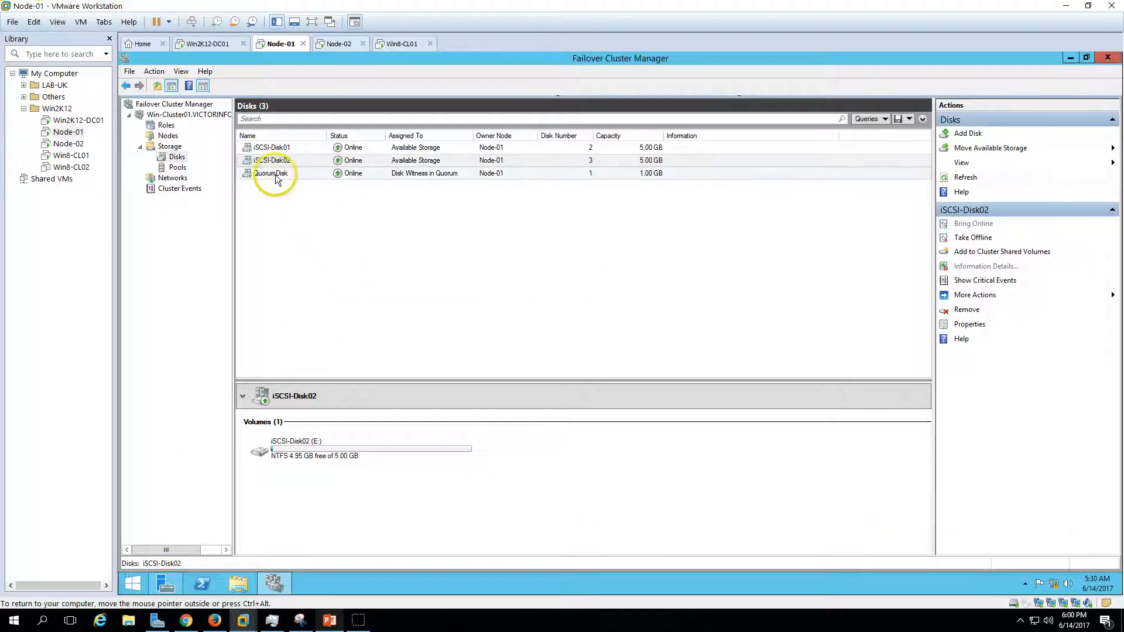
Show the cluster networks and the guest's adapter list, copying the Domain-vNIC adapter name
left_click(280, 147)
left_click(185, 180)
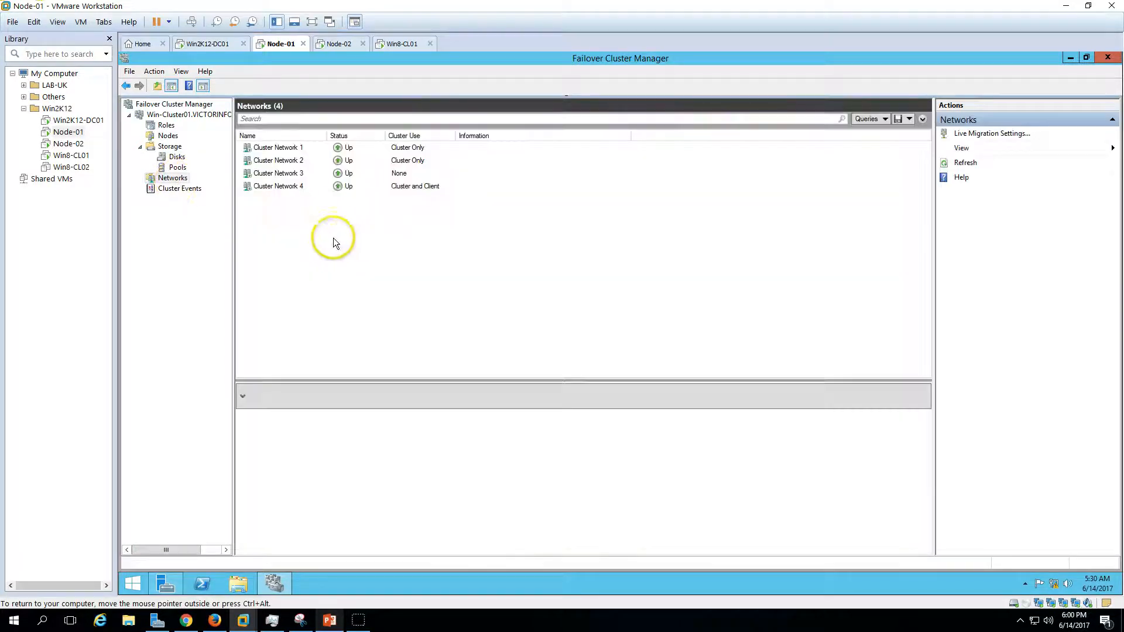
left_click(292, 148)
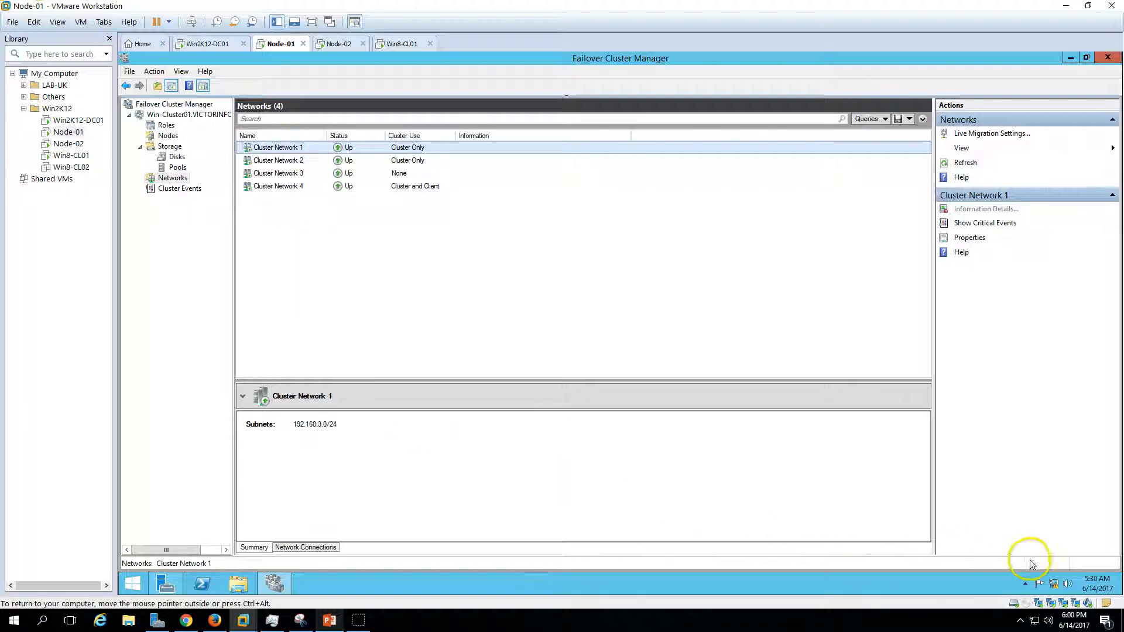
right_click(1054, 583)
left_click(1054, 585)
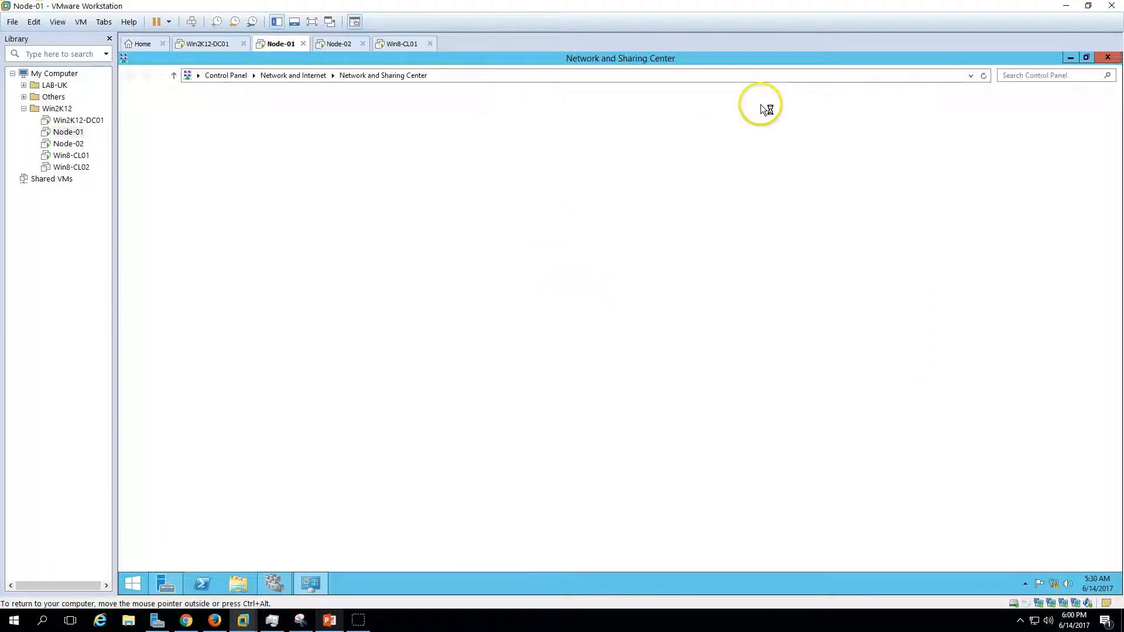
double_click(651, 59)
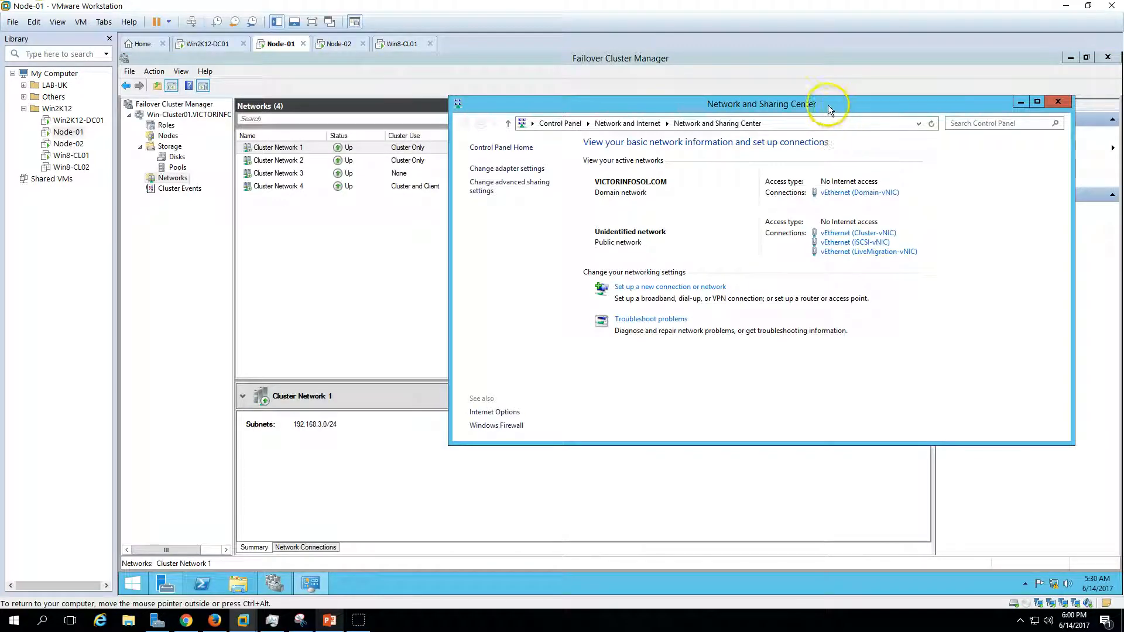
left_click(526, 169)
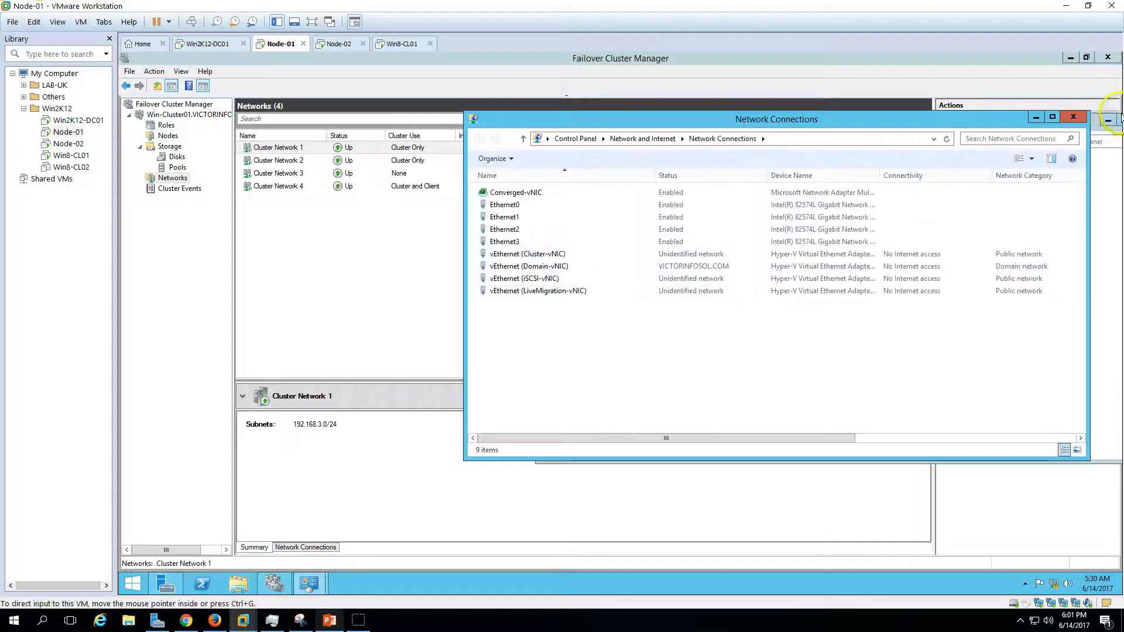
left_click(1105, 124)
right_click(1105, 126)
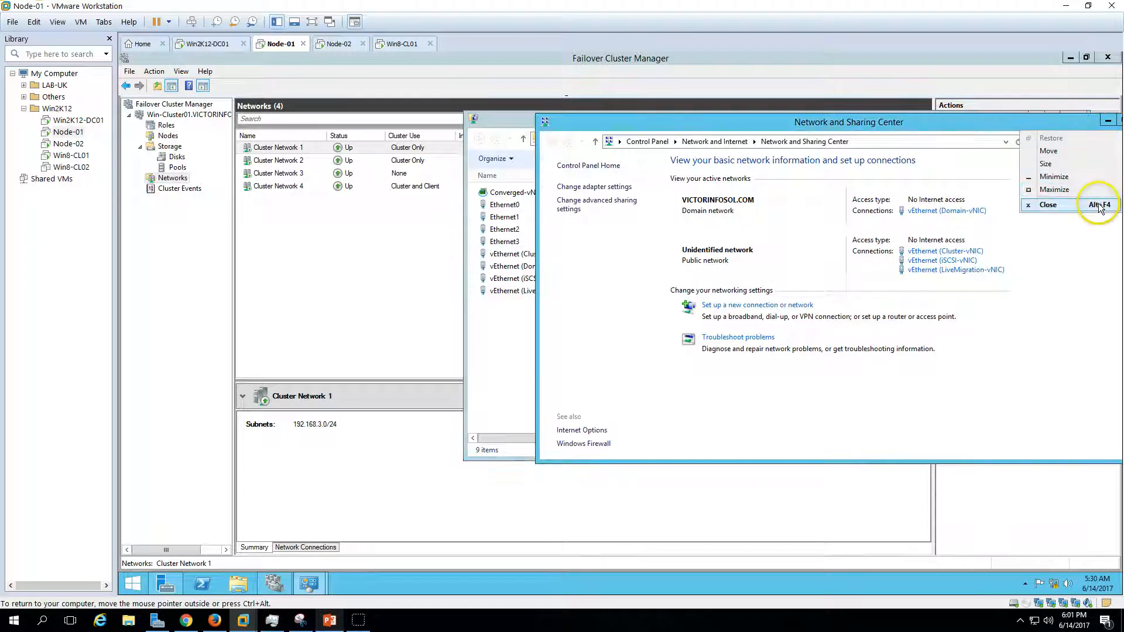
left_click(1104, 205)
left_click(566, 269)
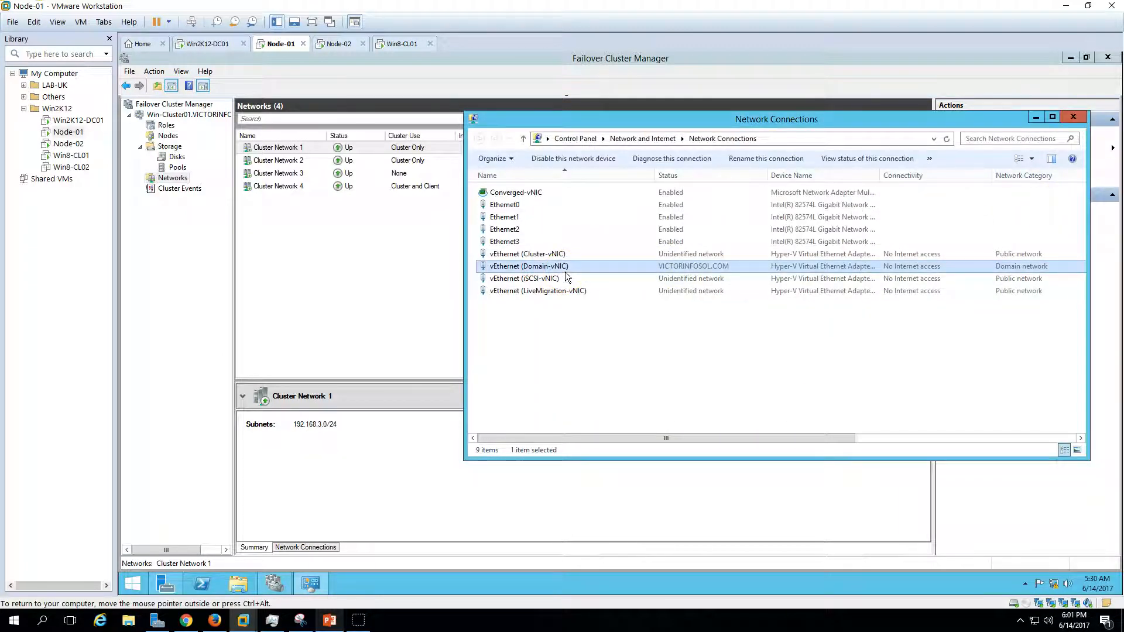
left_click(566, 270)
key("ctrl+c")
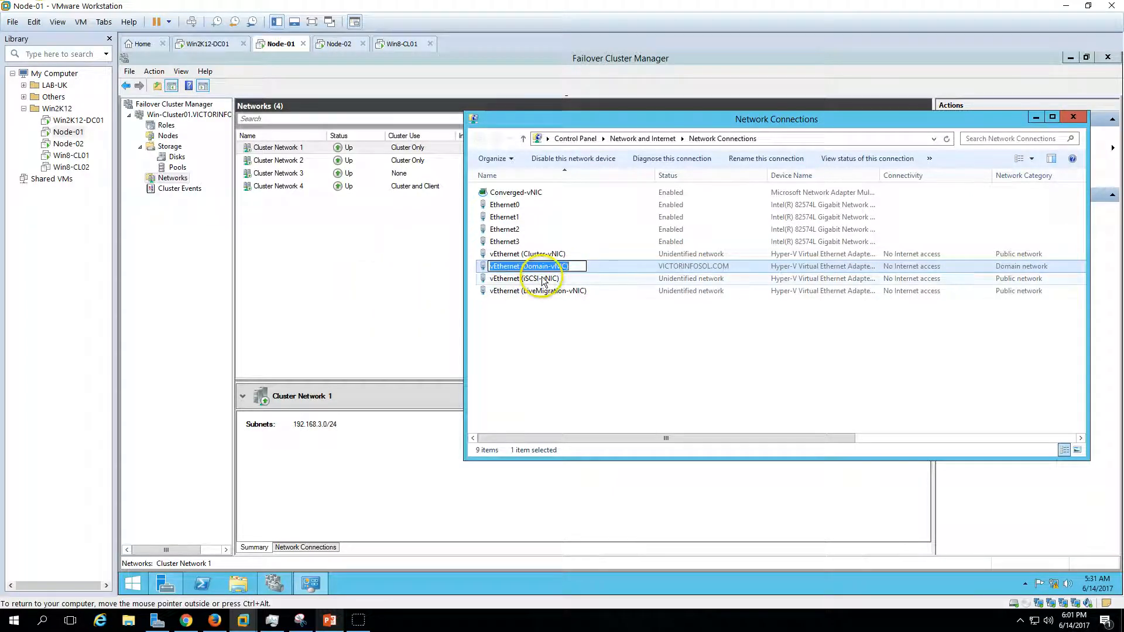
Rename Cluster Network 4 (192.168.1.0/24) to vEthernet (Domain-vNIC)
left_click(300, 195)
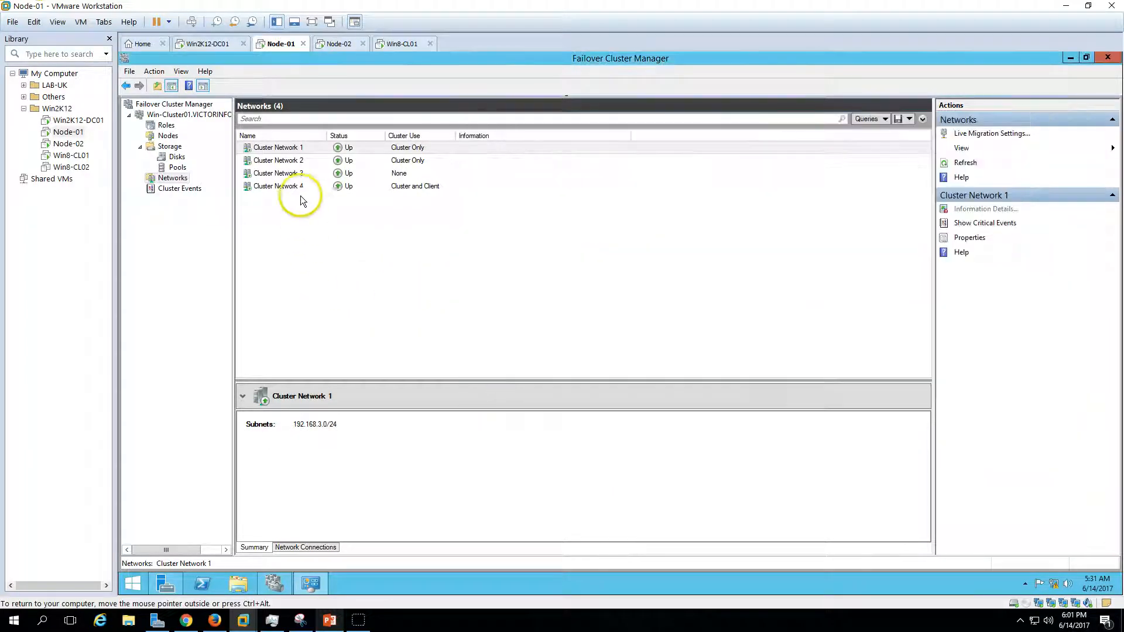
left_click(293, 161)
left_click(286, 174)
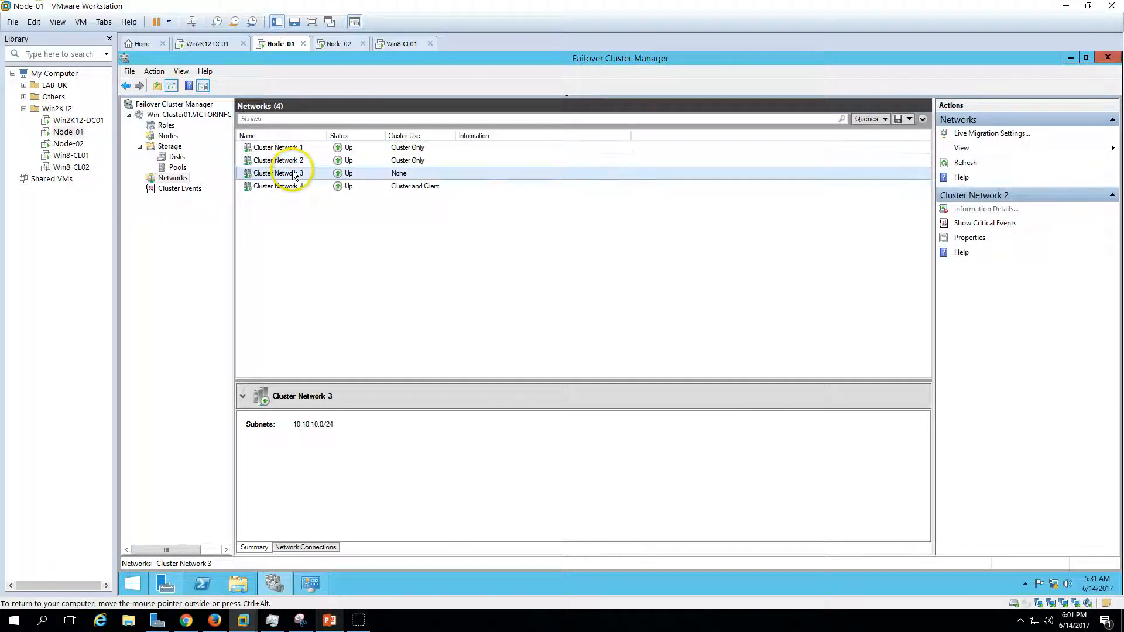
left_click(293, 186)
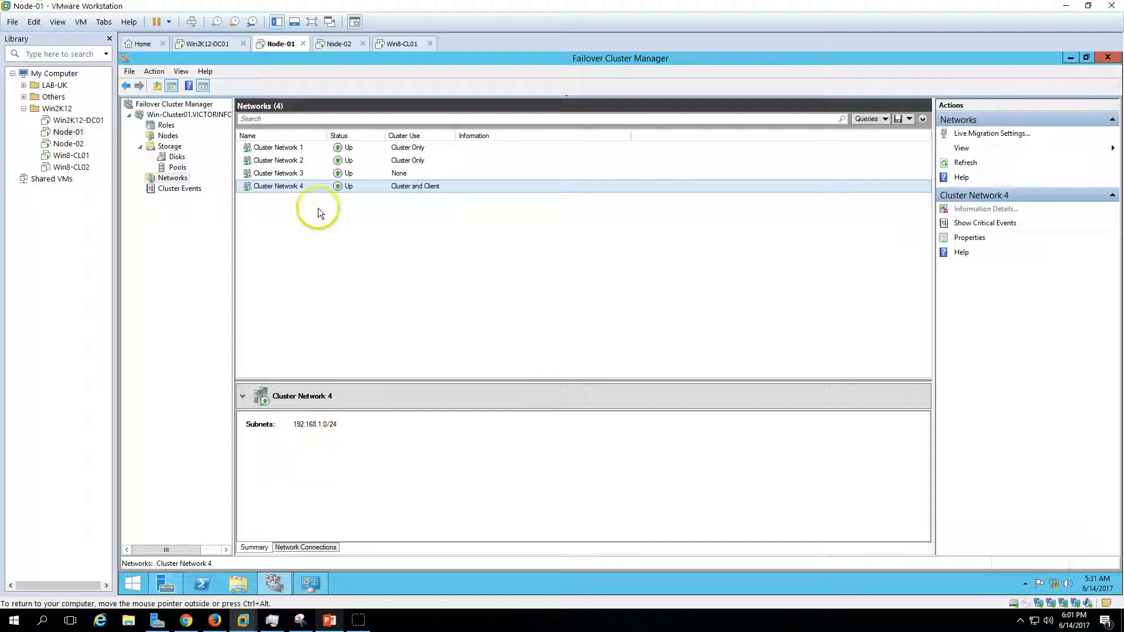
right_click(304, 184)
left_click(345, 225)
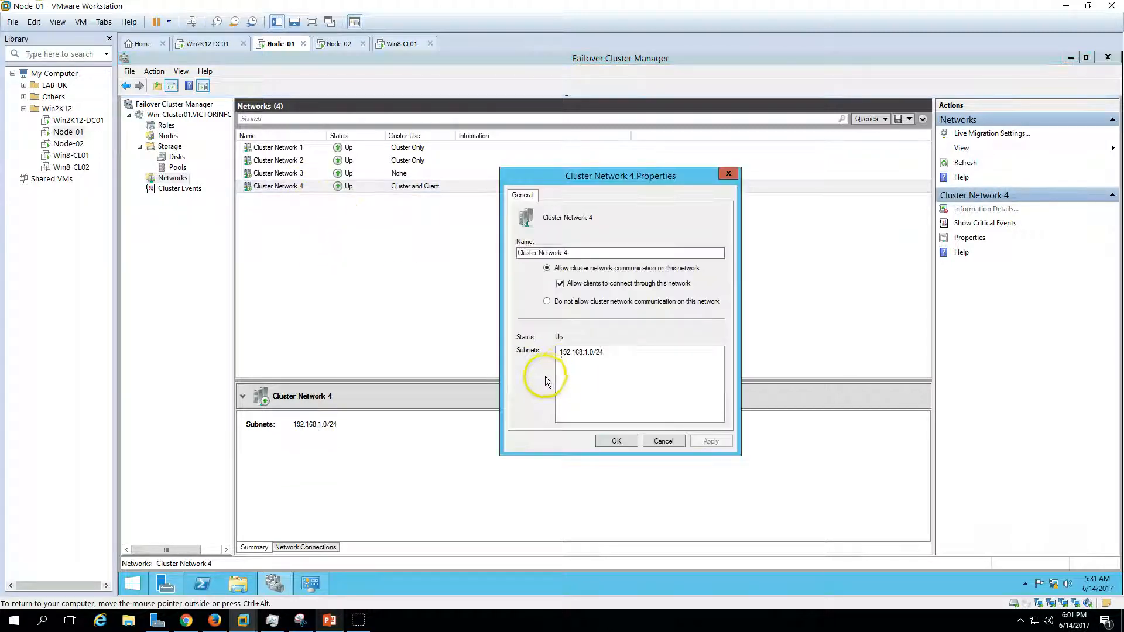
left_click_drag(585, 252, 476, 246)
key("ctrl+v")
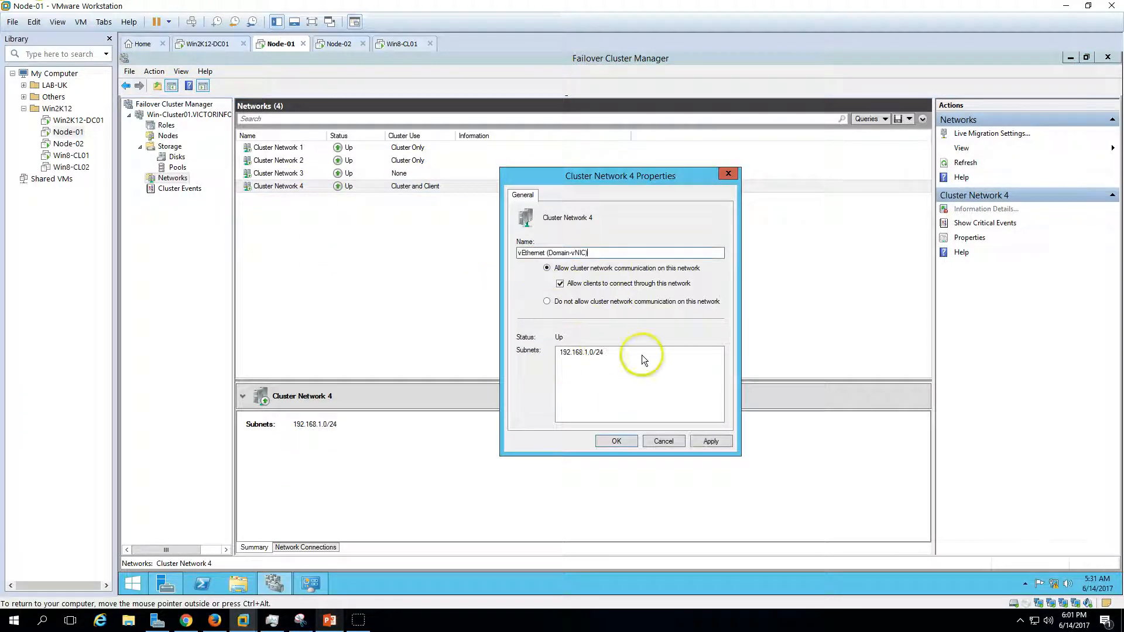
left_click(710, 441)
left_click(616, 441)
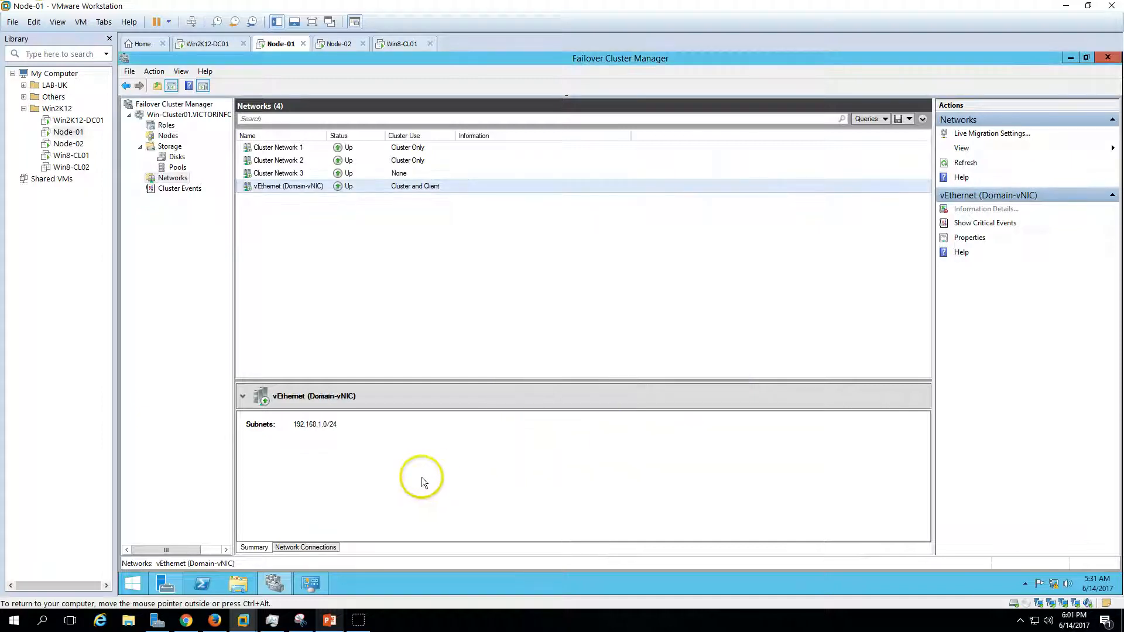
Rename Cluster Network 3 to vEthernet (iSCSI-vNIC), copied from its adapter
left_click(309, 584)
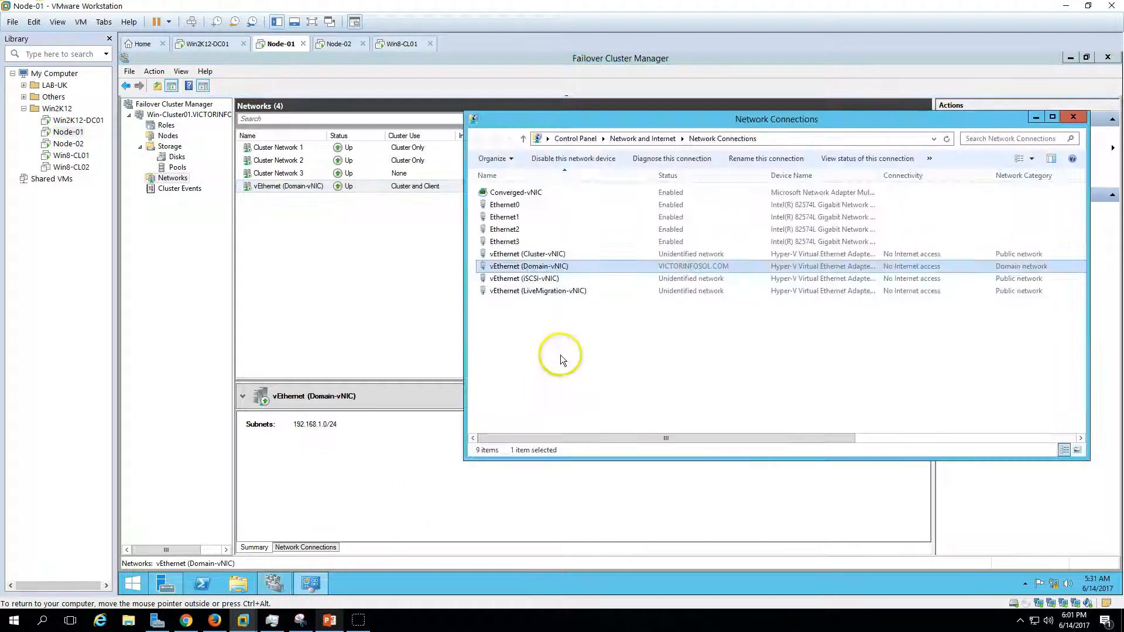
left_click(540, 280)
left_click(541, 281)
key("ctrl+c")
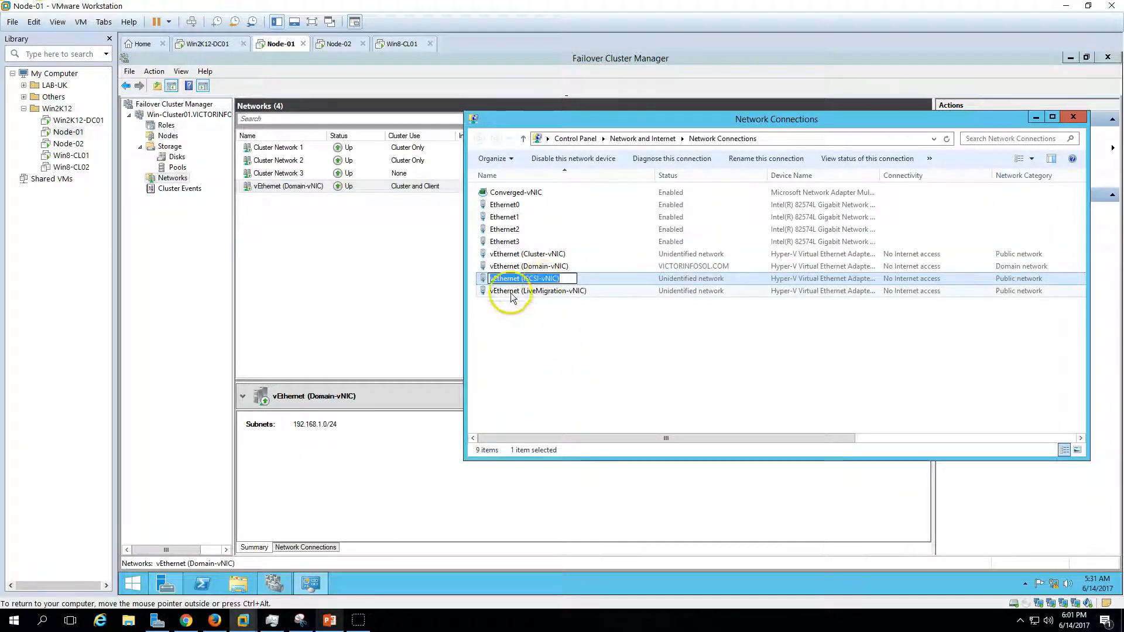
left_click(369, 285)
left_click(281, 174)
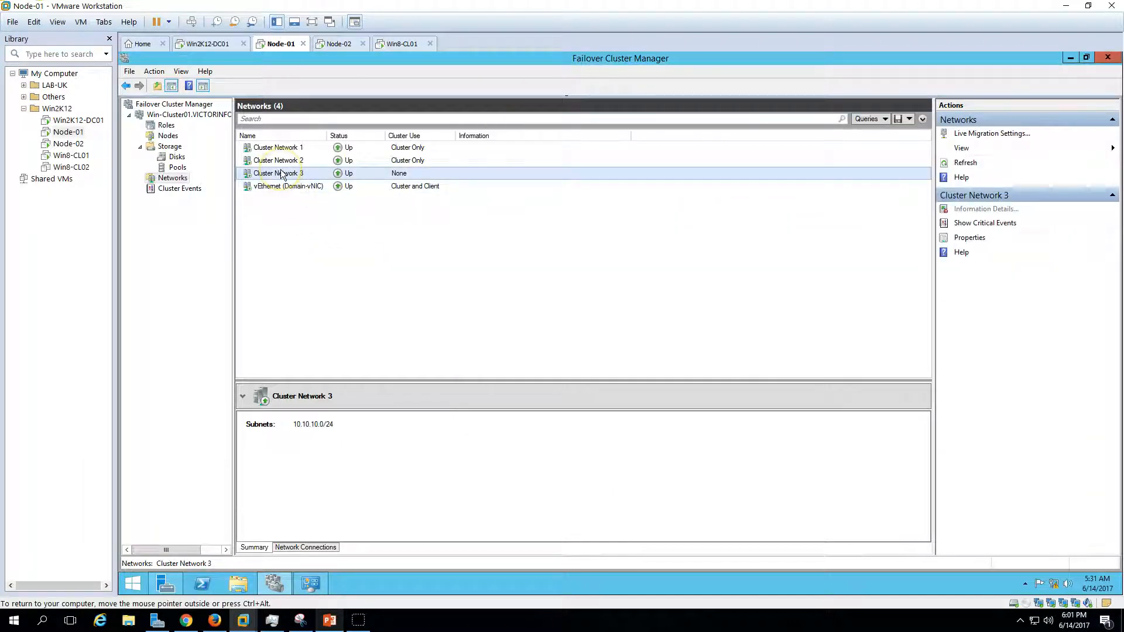
right_click(281, 173)
left_click(319, 207)
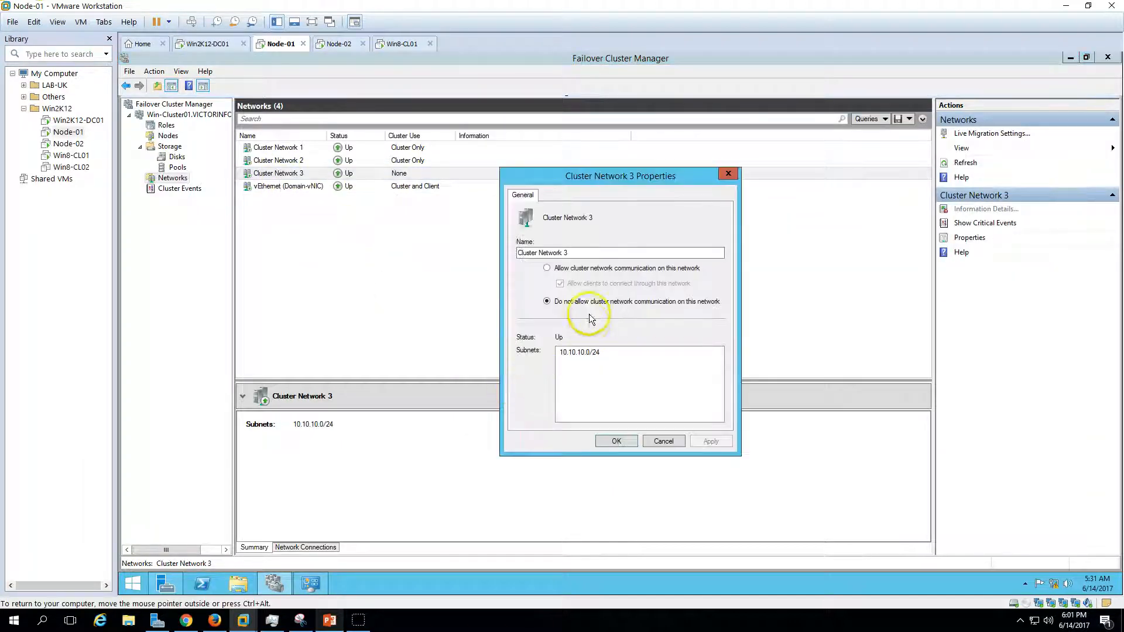
key("ctrl+v")
left_click(710, 441)
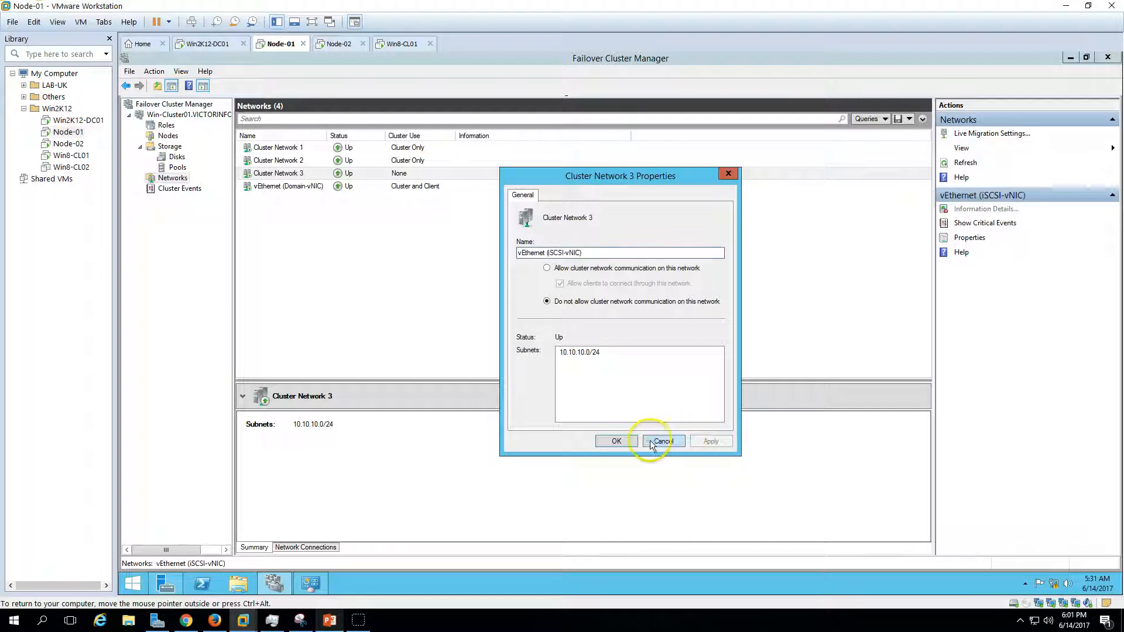
left_click(616, 440)
Rename Cluster Network 1 to vEthernet (LiveMigration-vNIC), copied from its adapter
left_click(311, 584)
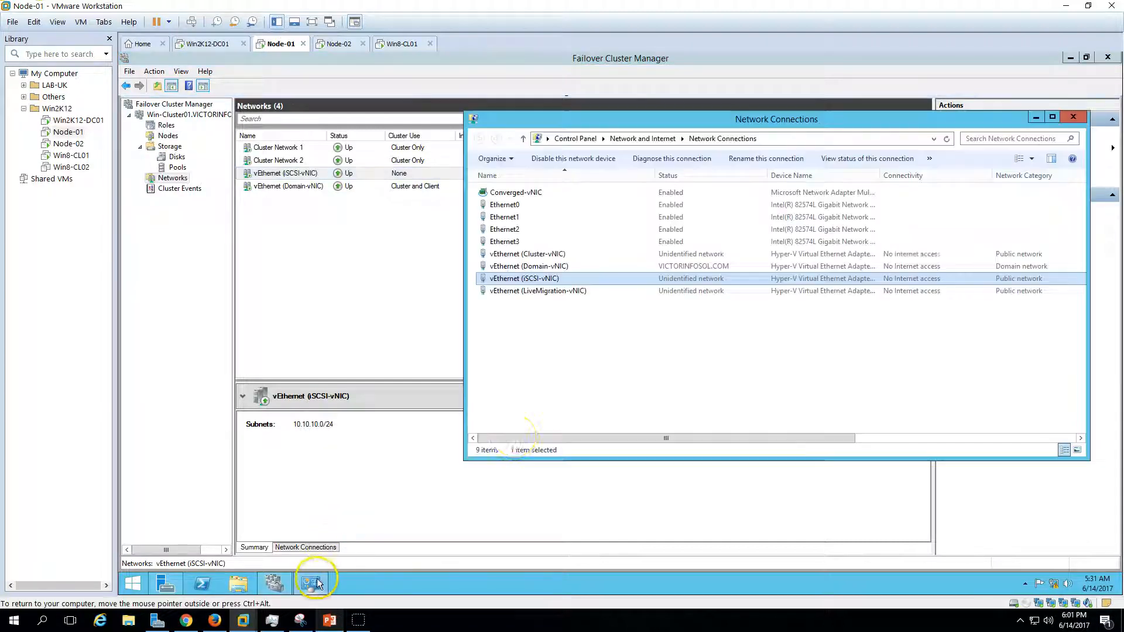
left_click(559, 292)
left_click(561, 291)
key("ctrl+c")
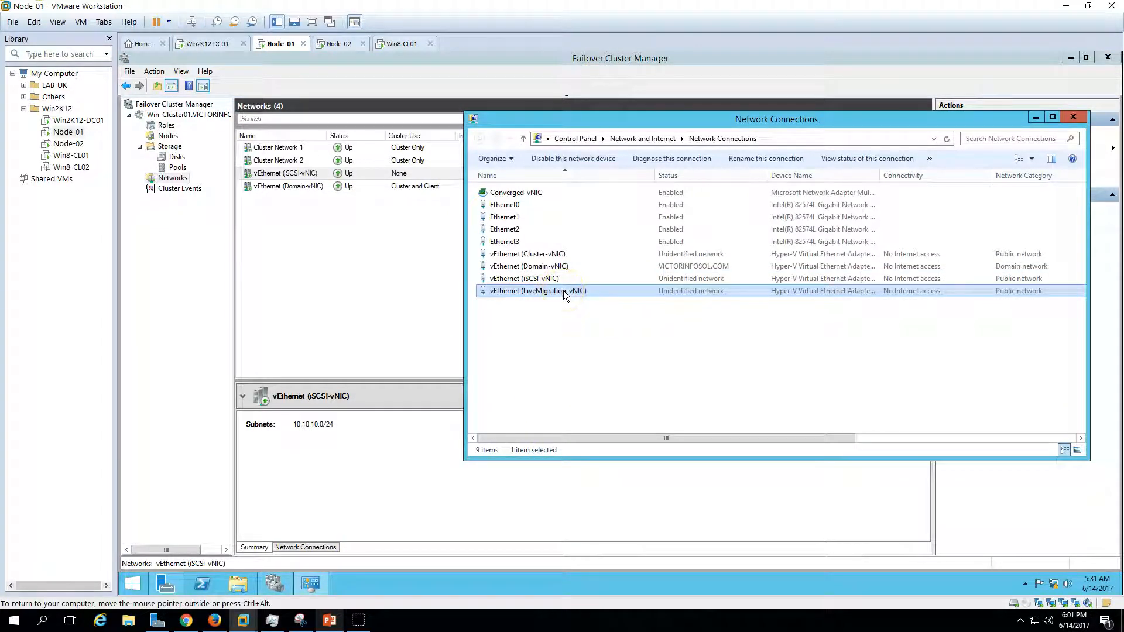
left_click(409, 282)
left_click(296, 161)
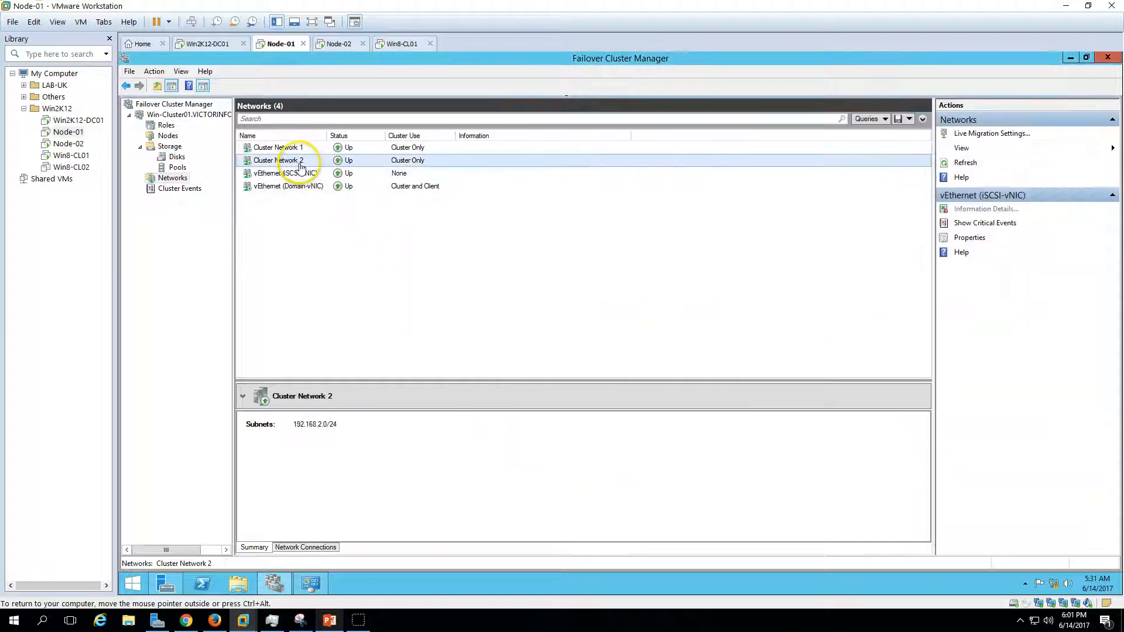
left_click(303, 149)
right_click(303, 149)
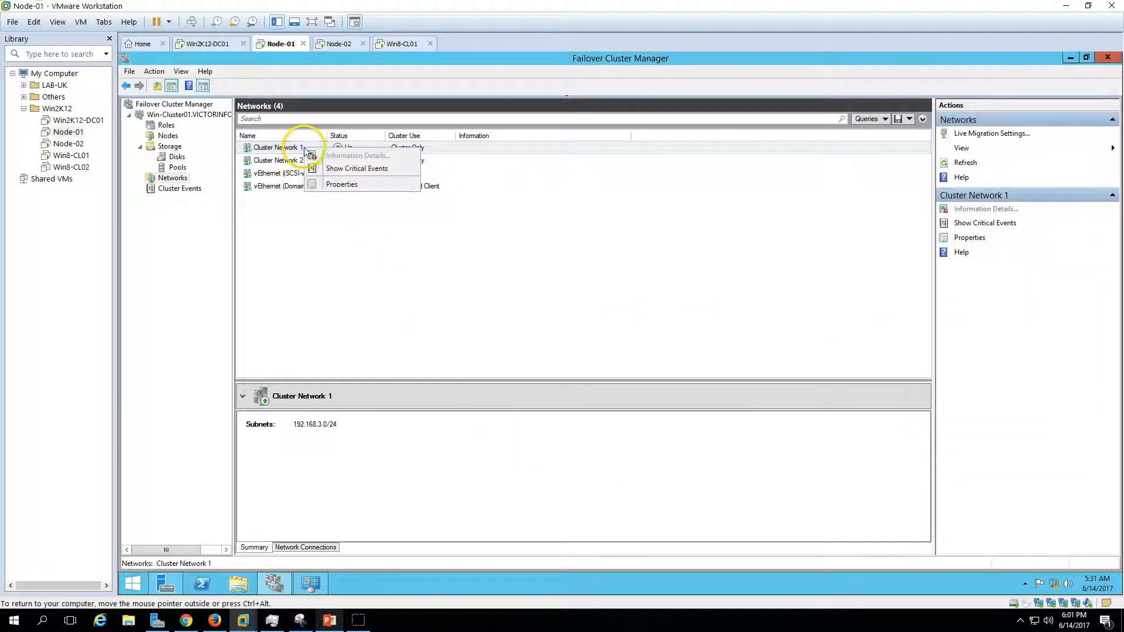
left_click(350, 185)
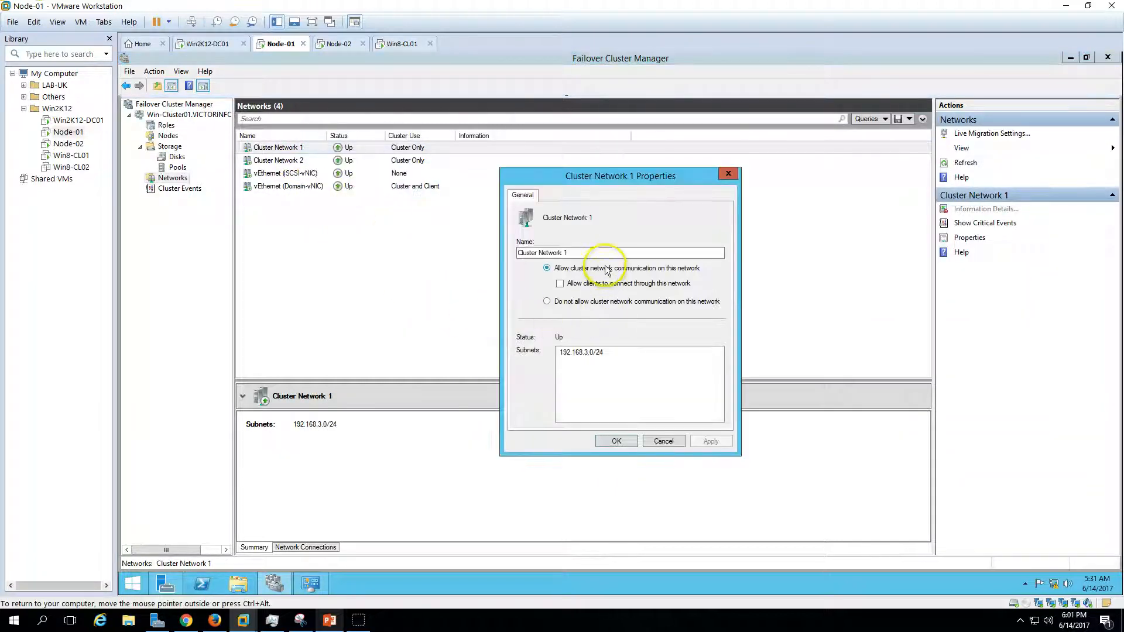
left_click_drag(592, 250, 484, 243)
key("ctrl+v")
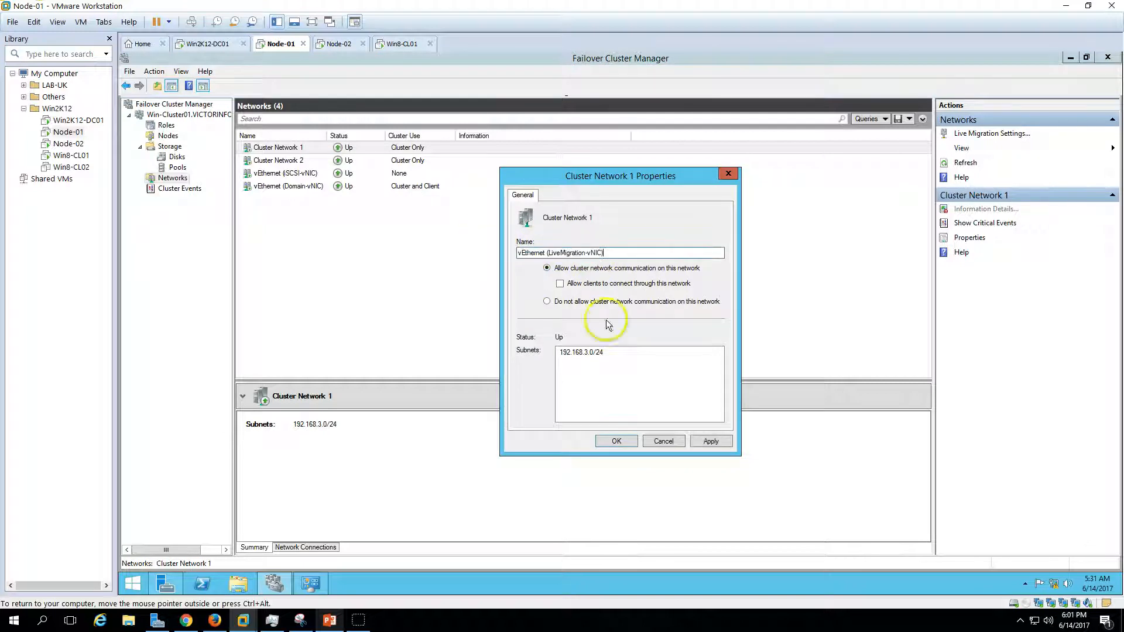
left_click(711, 441)
left_click(616, 441)
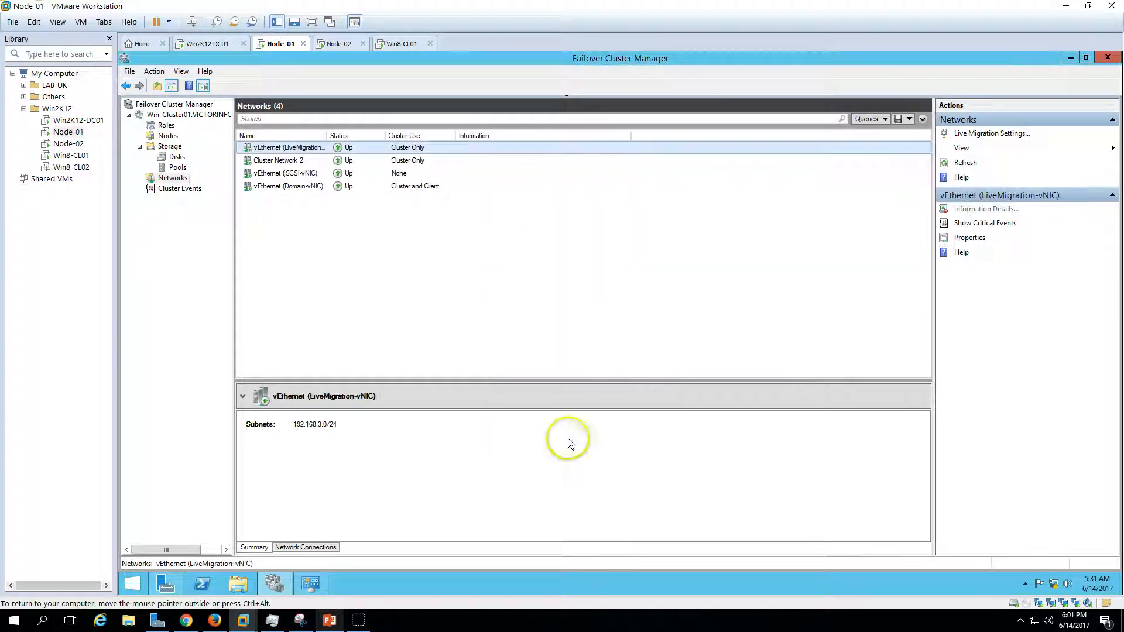
Rename Cluster Network 2 to vEthernet (Cluster-vNIC), copied from its adapter
left_click(308, 582)
left_click(534, 255)
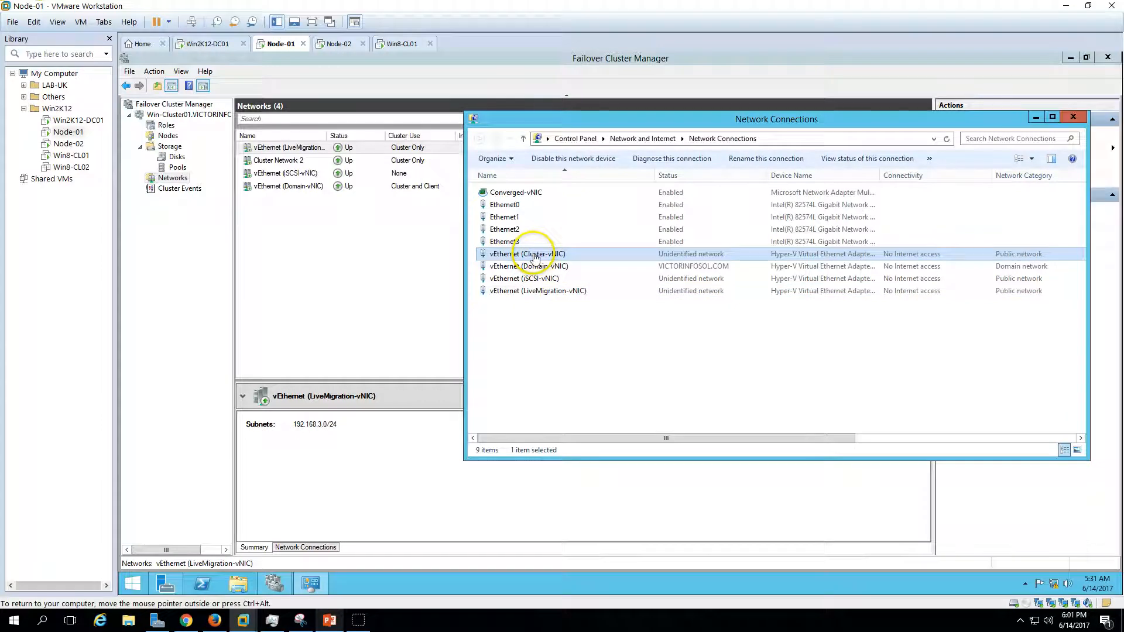
left_click(536, 257)
key("ctrl+c")
left_click(427, 281)
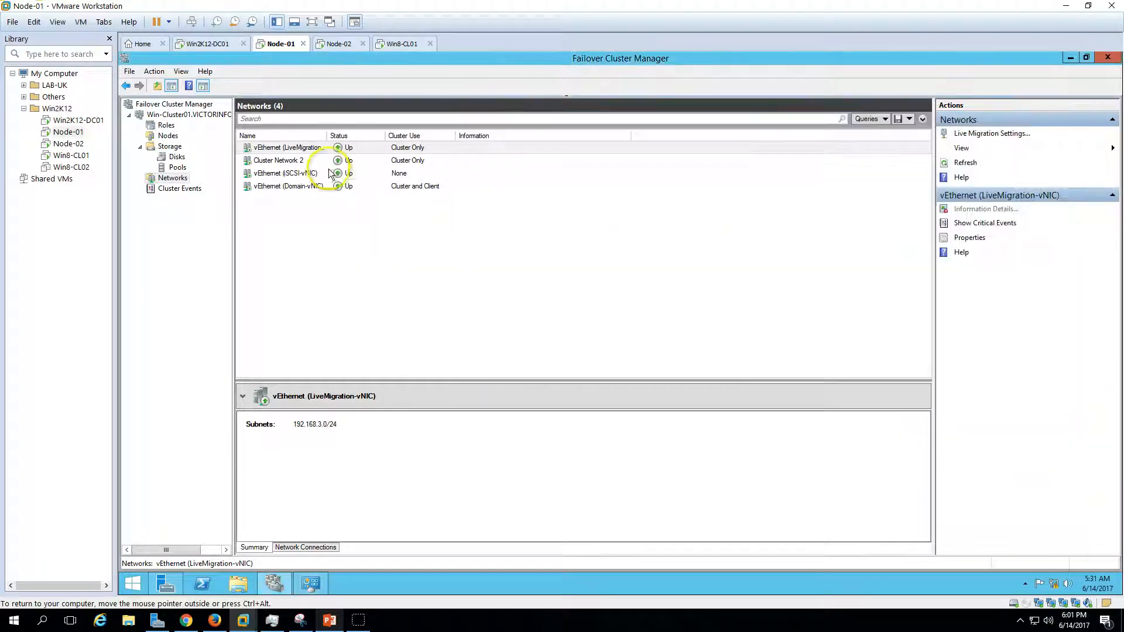
left_click(304, 160)
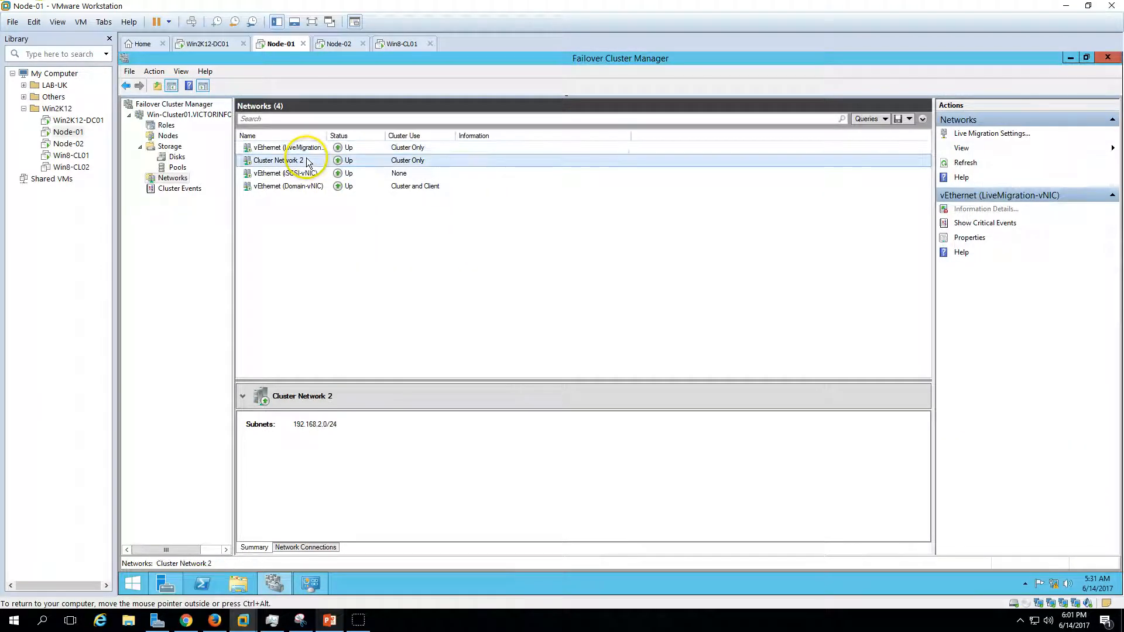
right_click(307, 161)
left_click(358, 205)
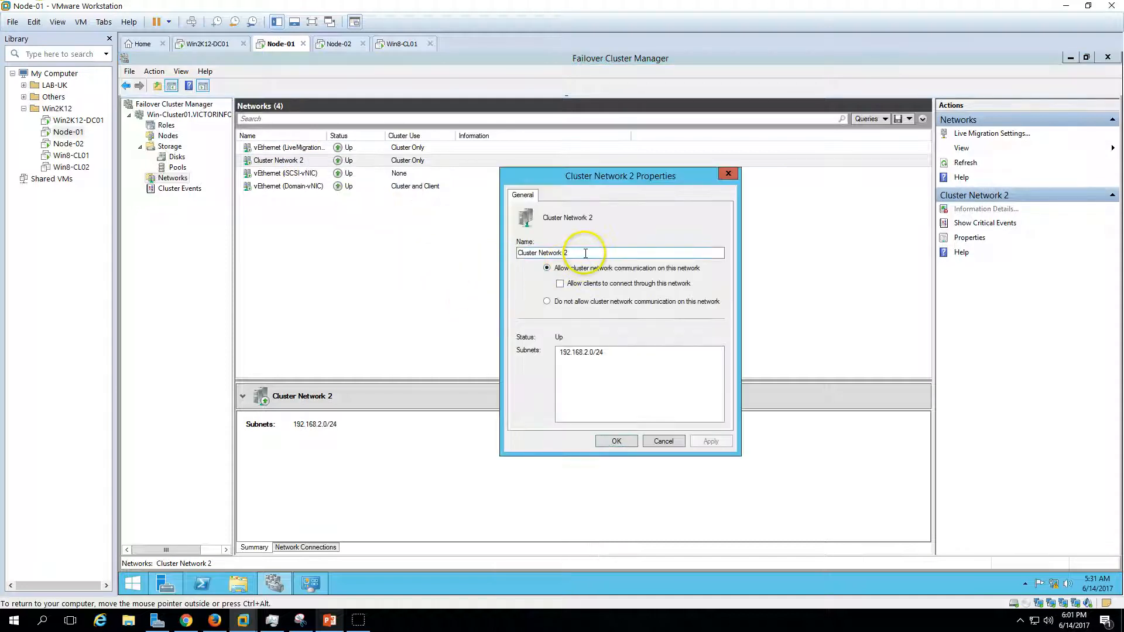
left_click_drag(584, 253, 493, 240)
key("ctrl+v")
left_click(707, 442)
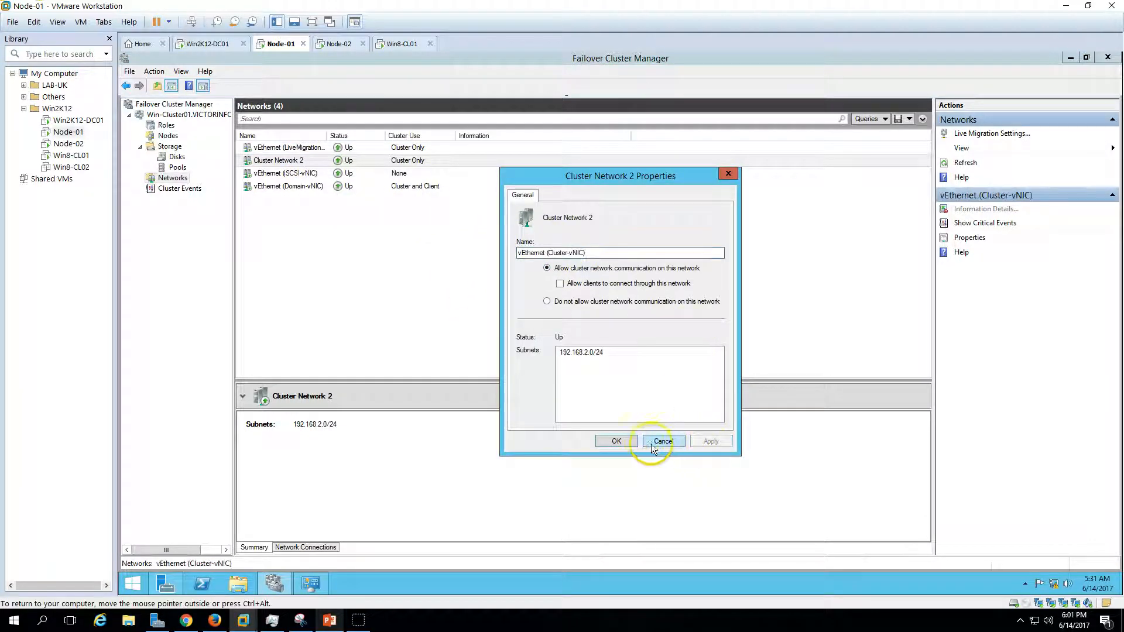
left_click(616, 443)
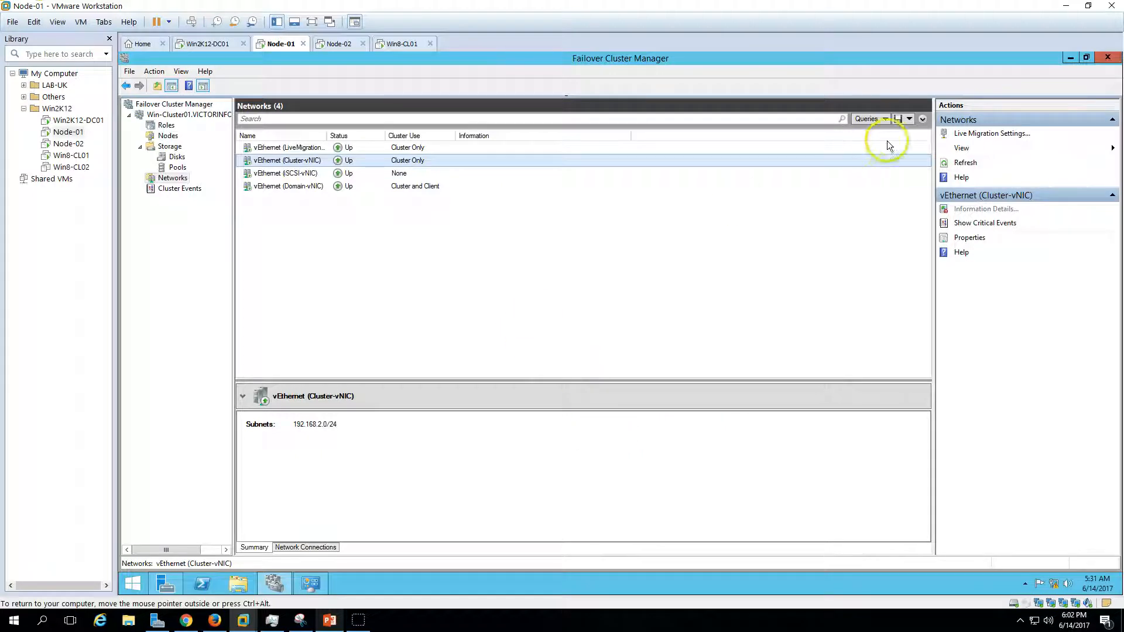
Restrict live migration to vEthernet (LiveMigration-vNIC) at the top, unchecking Cluster-, Domain- and iSCSI-vNIC
left_click(991, 133)
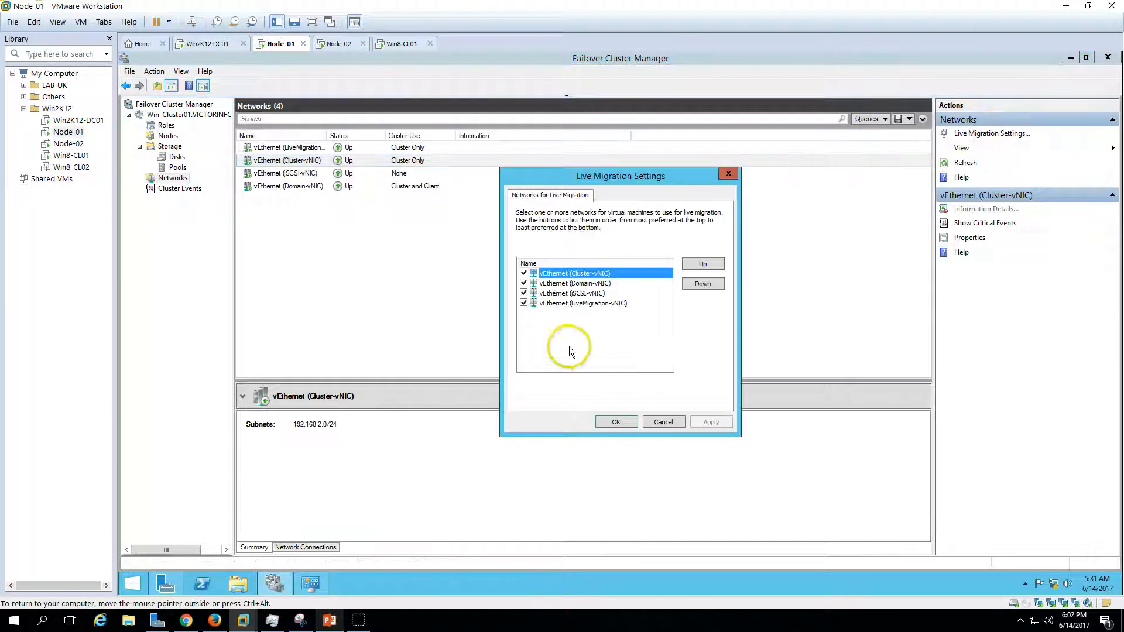
left_click(579, 303)
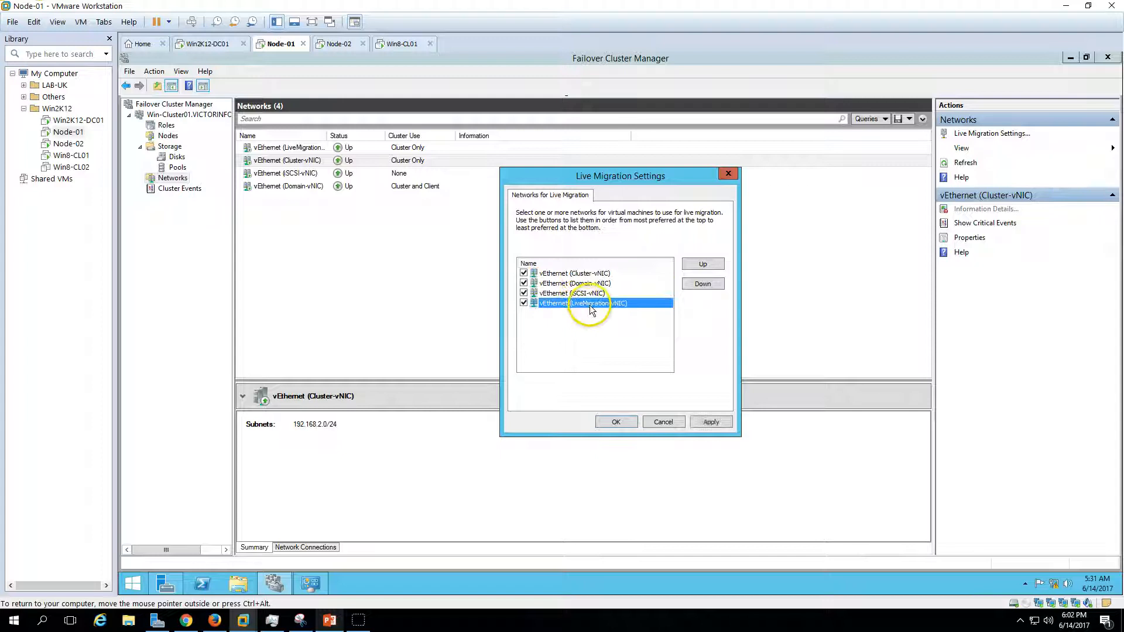
left_click(703, 265)
left_click(703, 265)
left_click(703, 265)
left_click(524, 284)
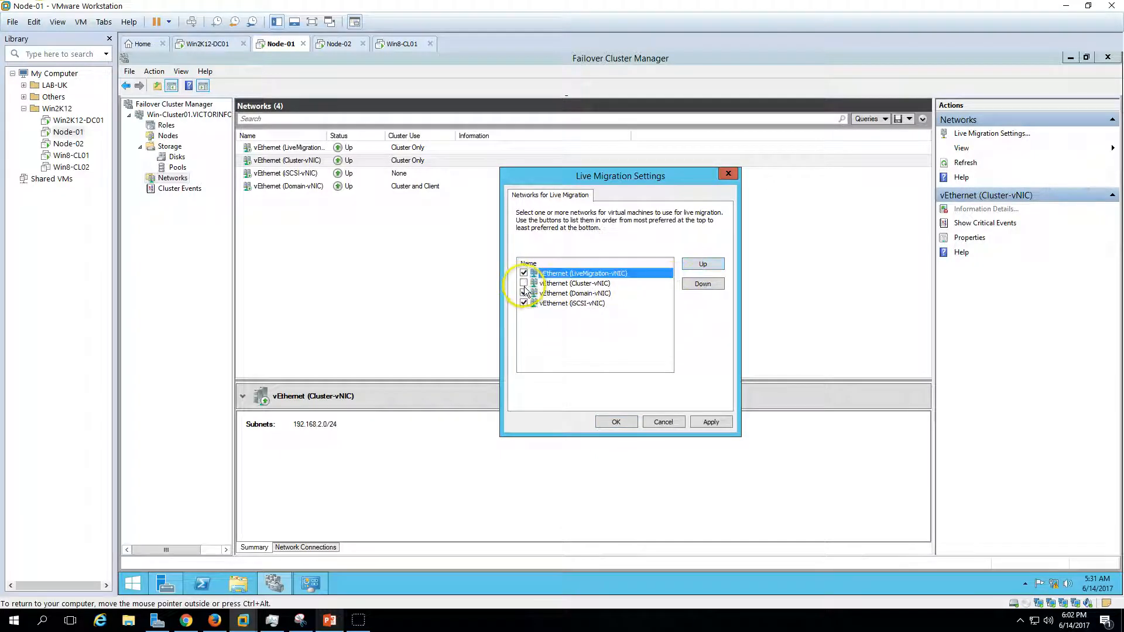
left_click(523, 293)
left_click(523, 303)
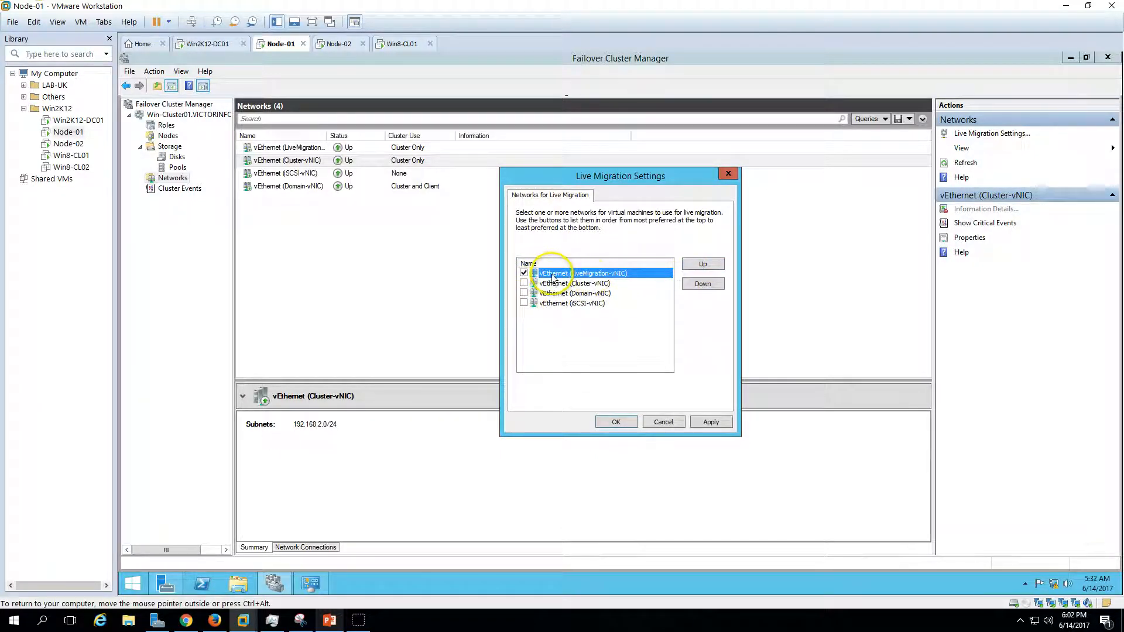
left_click(711, 422)
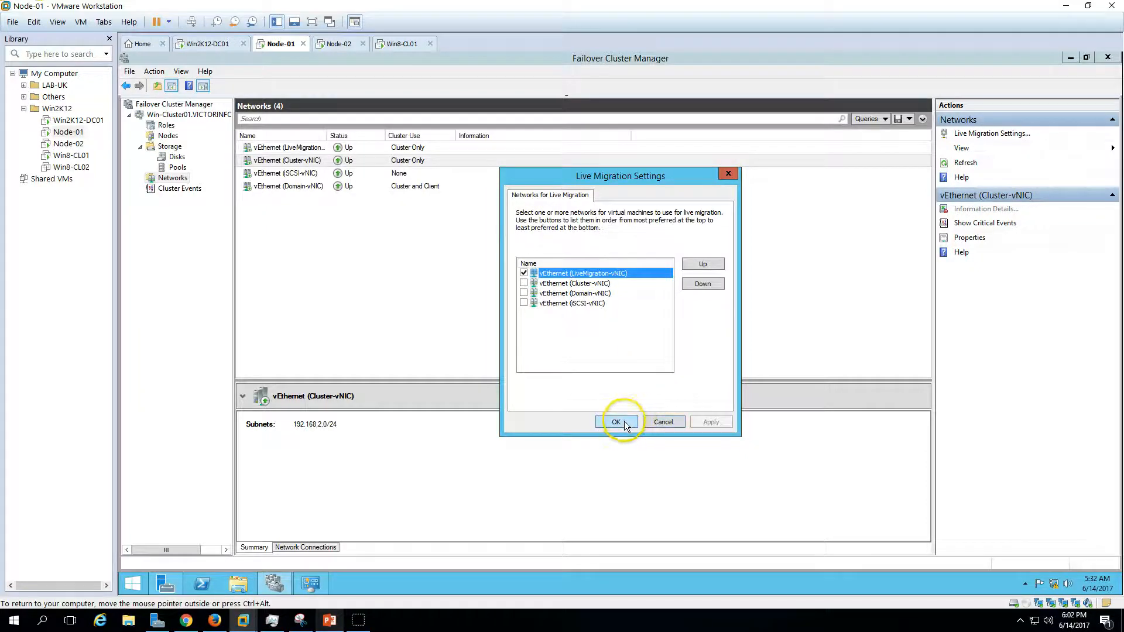
left_click(617, 422)
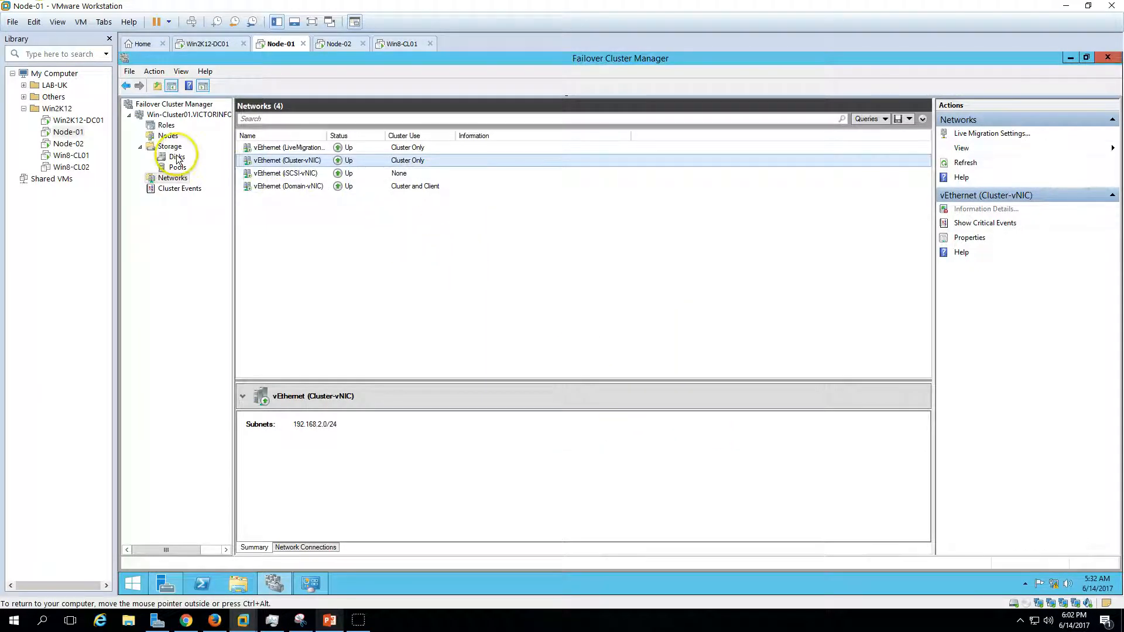
left_click(166, 124)
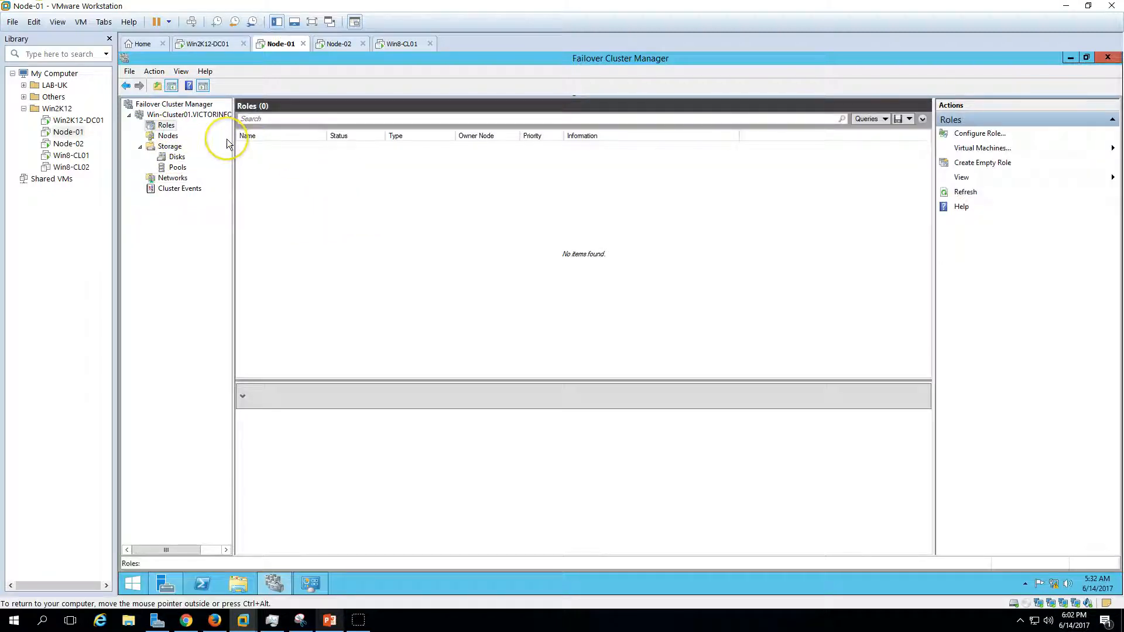
Review the cluster's disks: QuorumDisk, iSCSI-Disk01 and iSCSI-Disk02
left_click(330, 620)
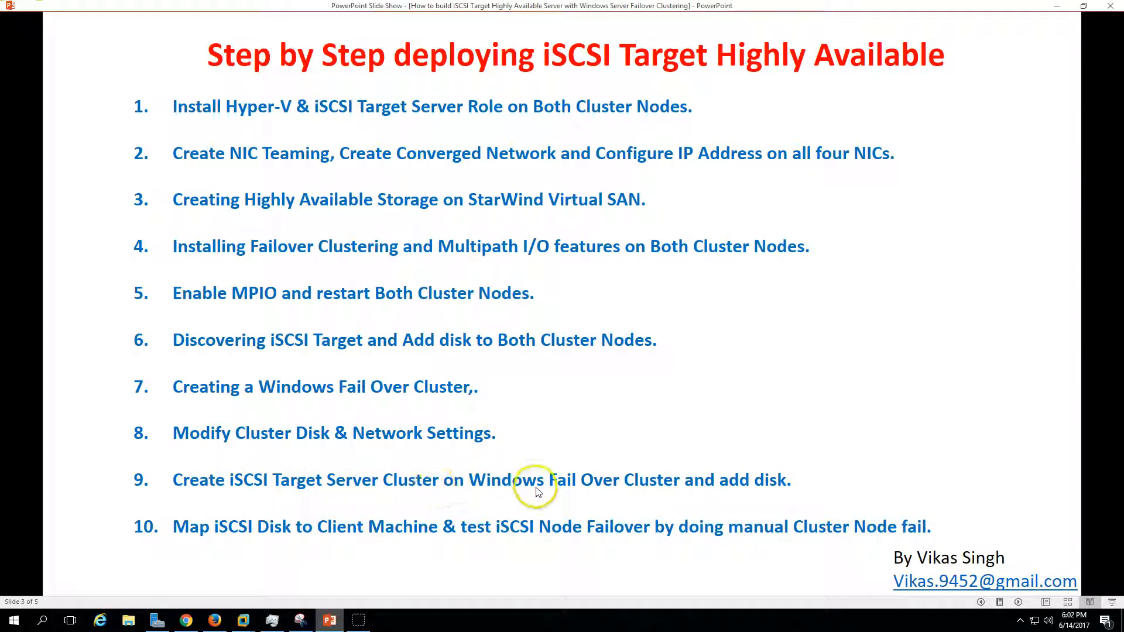
left_click(330, 620)
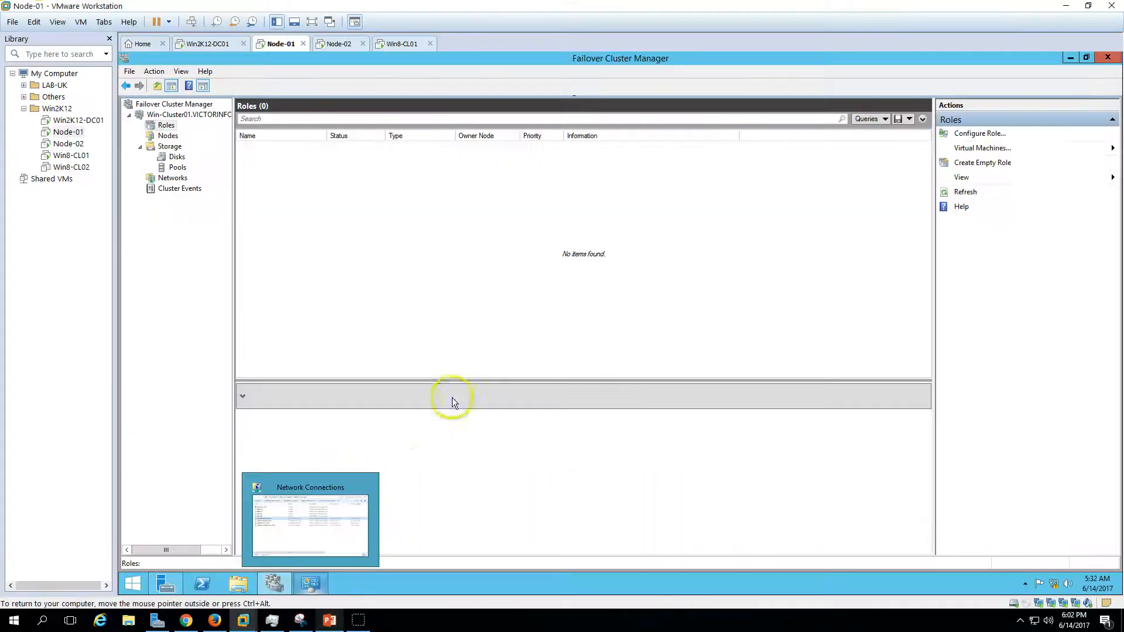
left_click(166, 157)
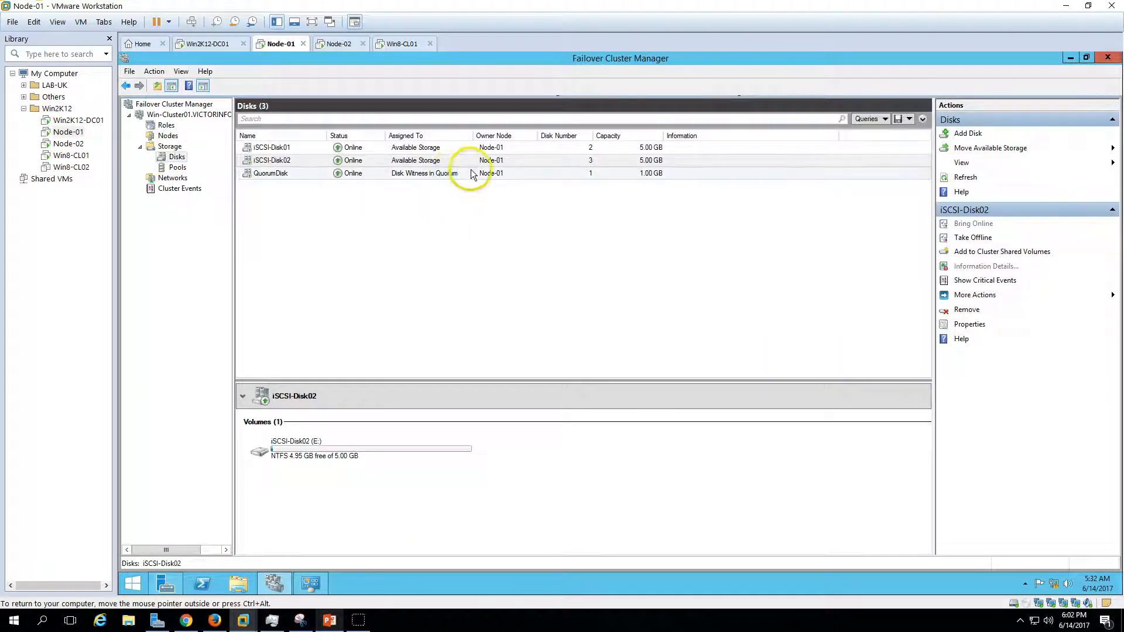
left_click(472, 173)
left_click(426, 147)
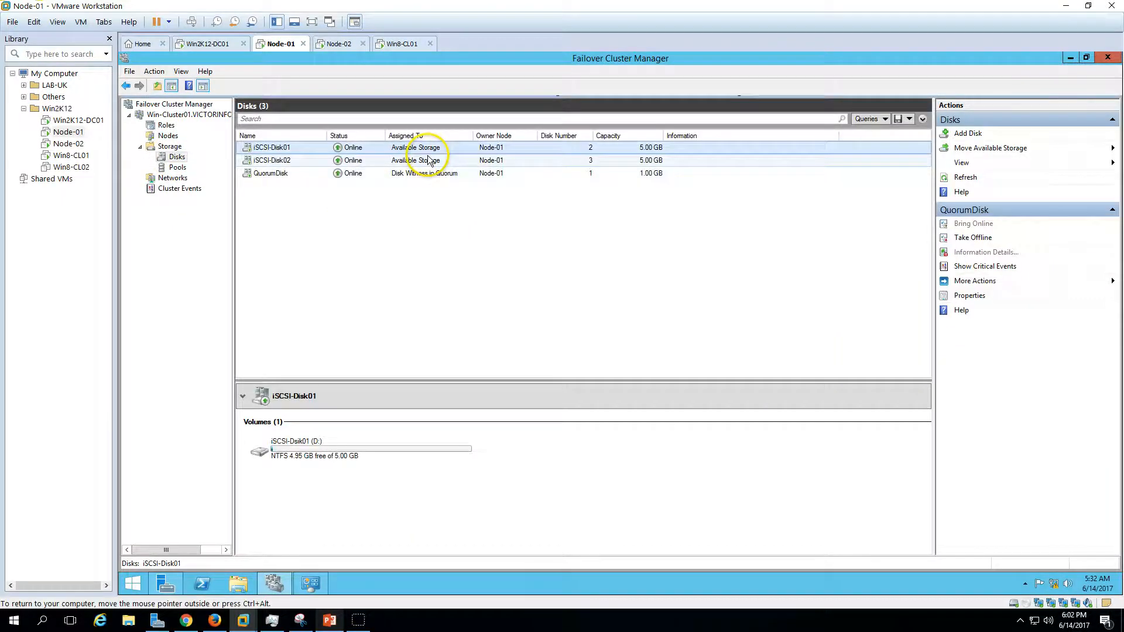
left_click(291, 161)
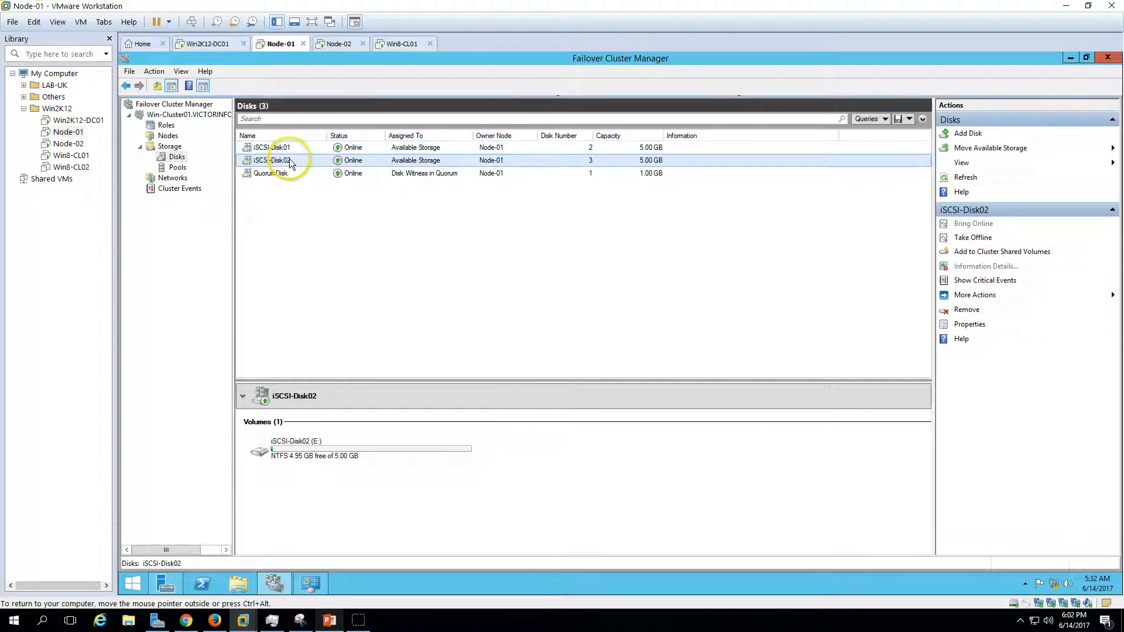
Start the High Availability Wizard from Roles > Configure Role and advance to Select Role
left_click(166, 125)
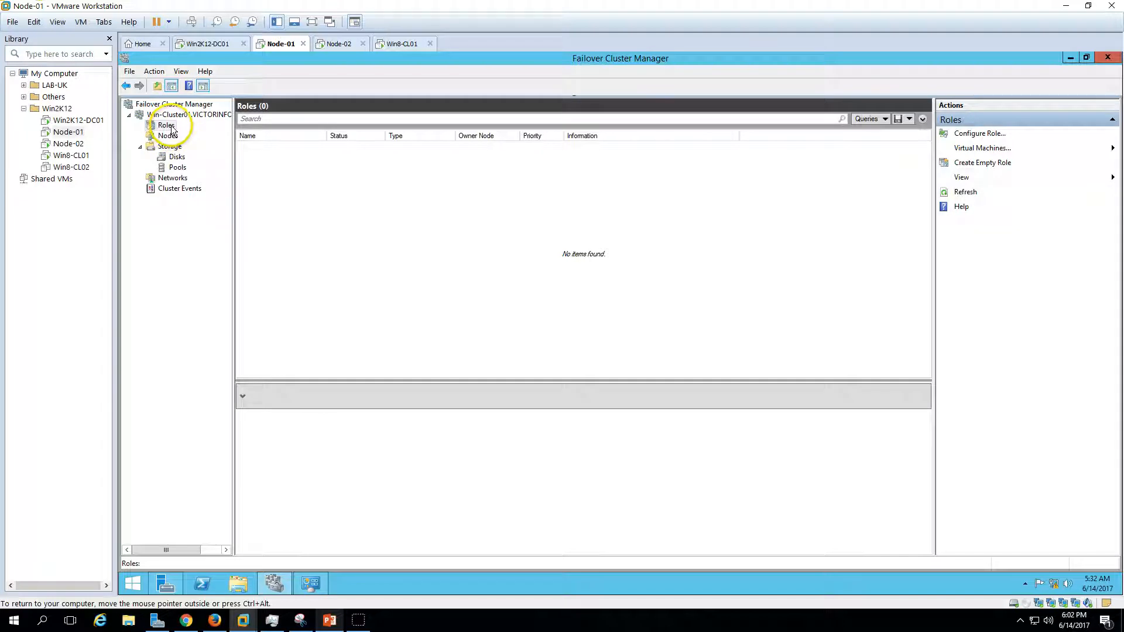
right_click(168, 126)
left_click(218, 132)
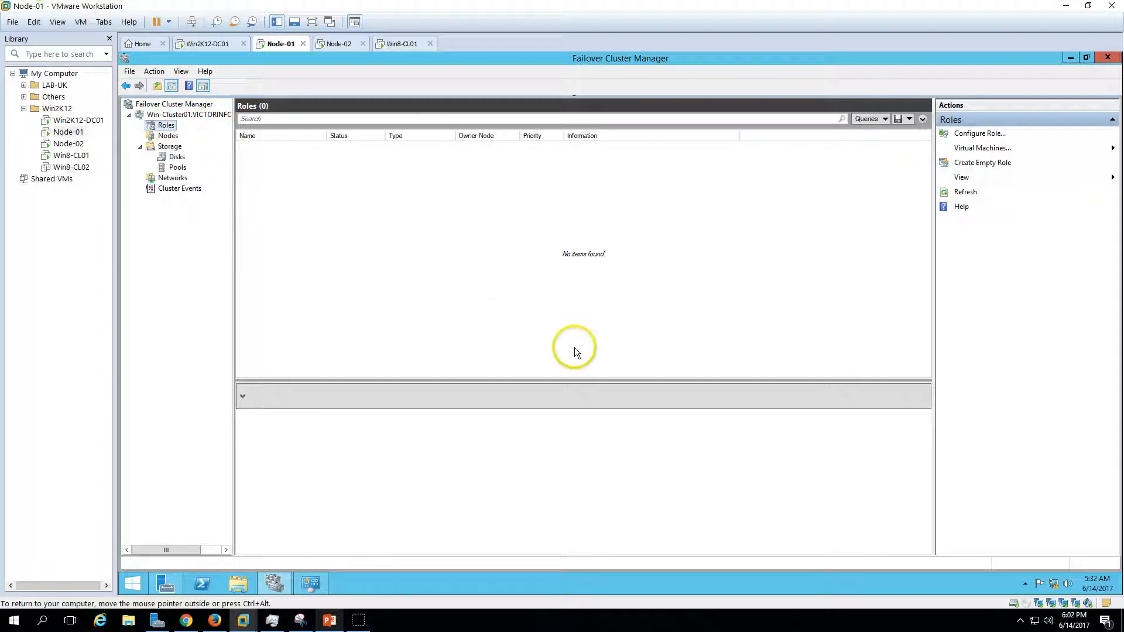
left_click(728, 430)
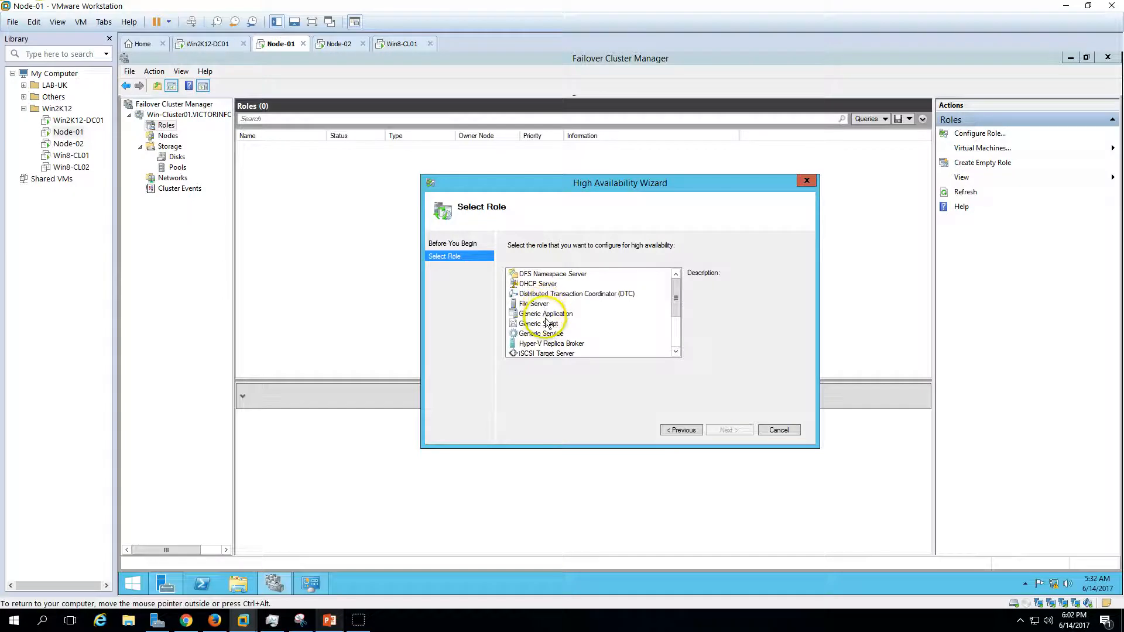
Choose the iSCSI Target Server role and give it the address 192.168.1.231
double_click(675, 352)
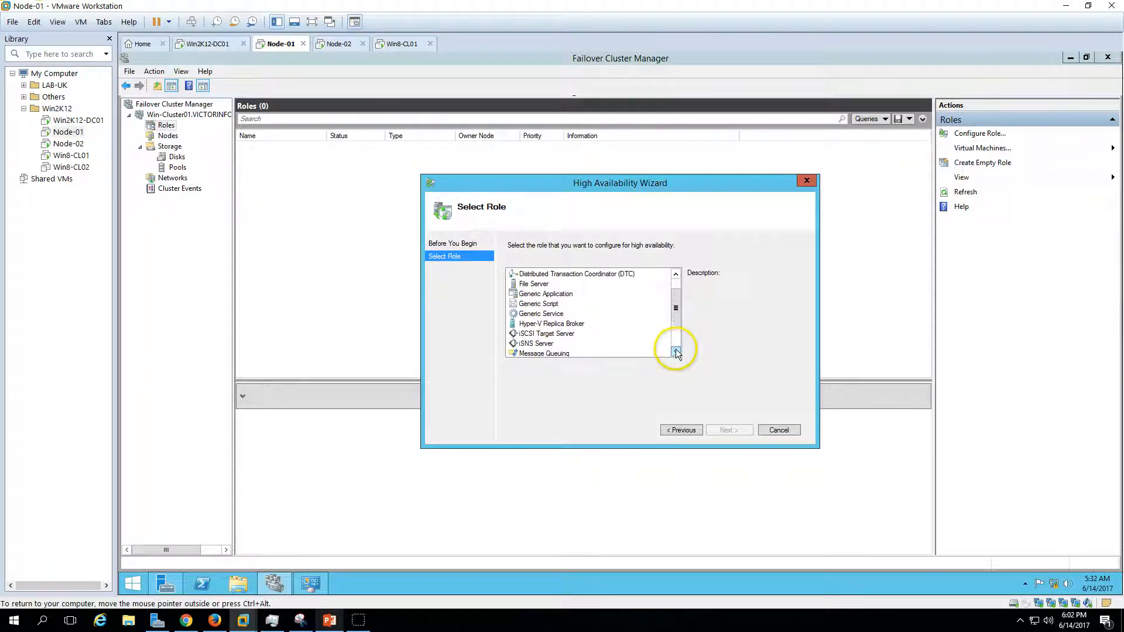
left_click(557, 334)
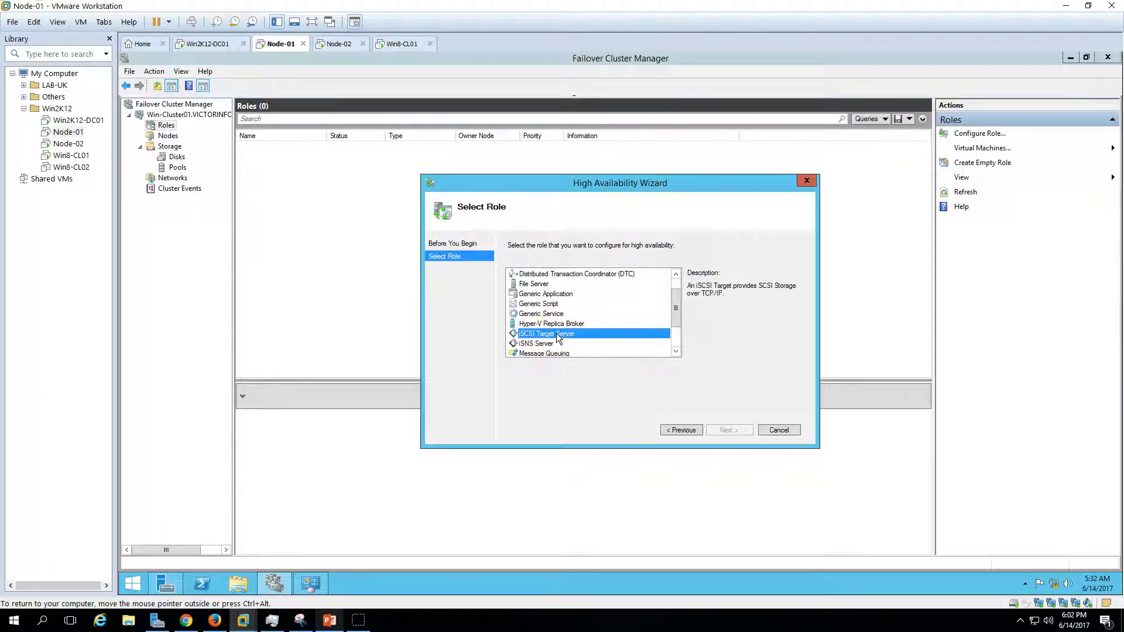
left_click(731, 431)
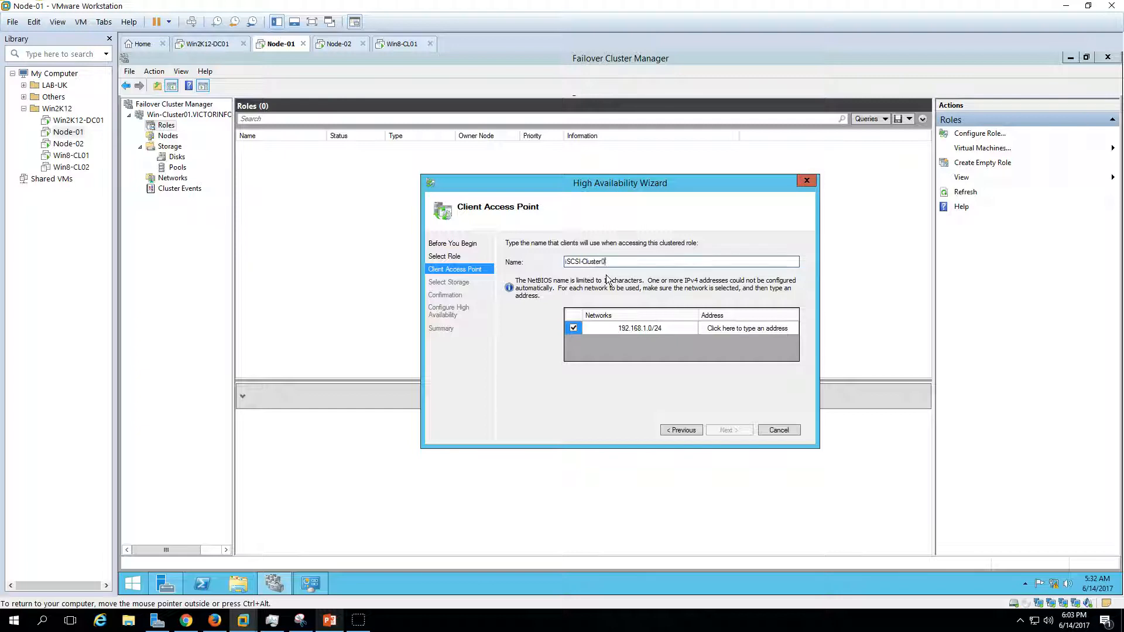
left_click(779, 328)
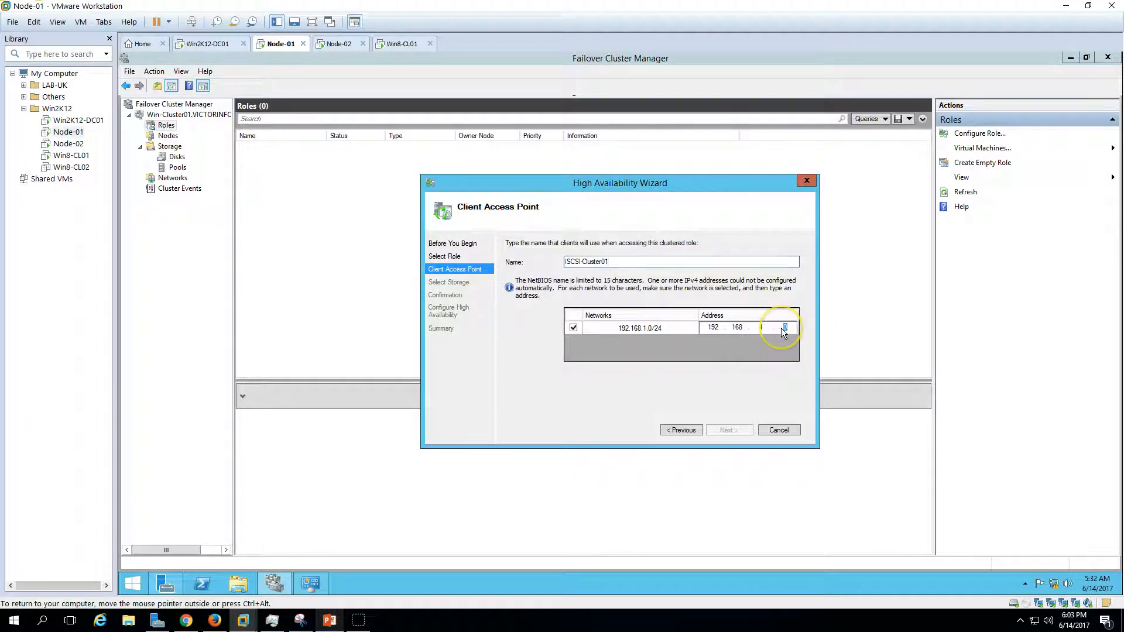
type("1.231")
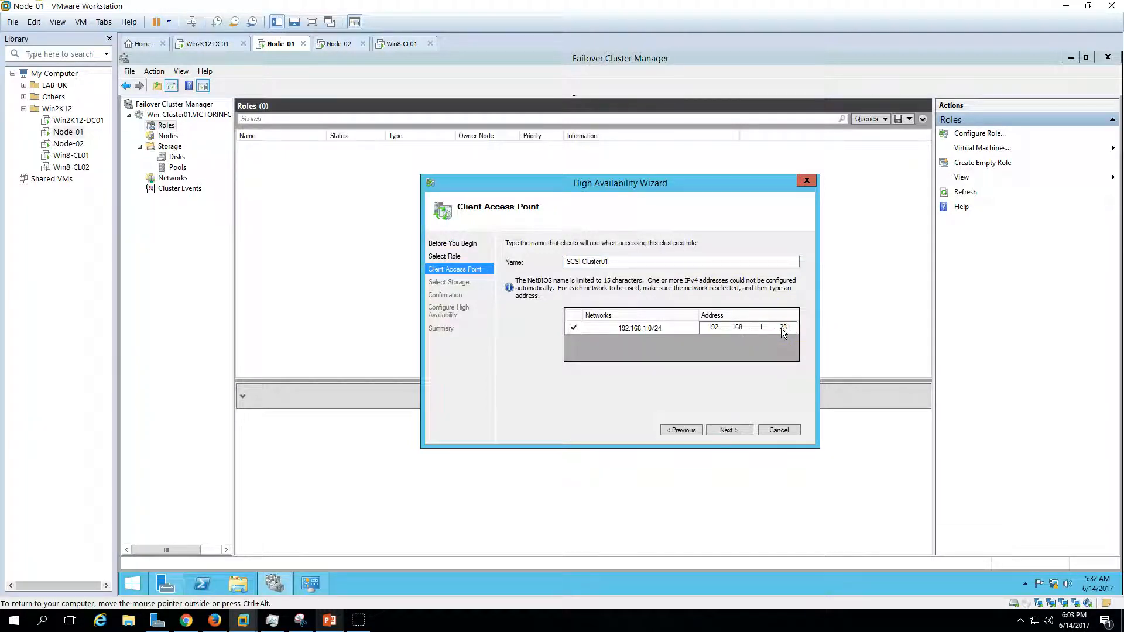
left_click(742, 429)
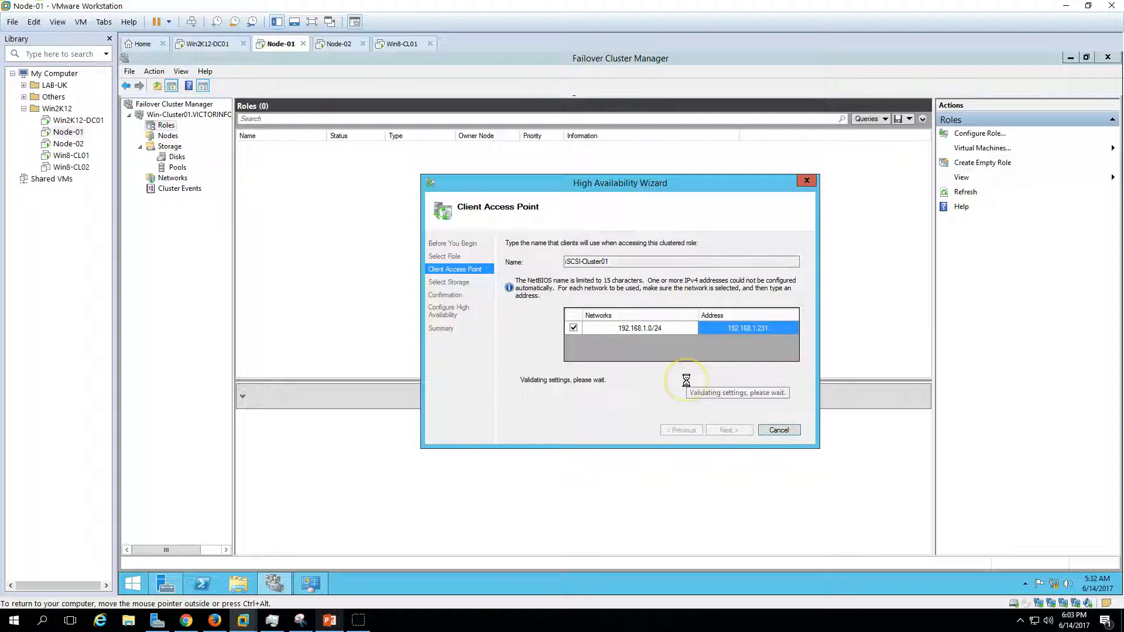
Assign iSCSI-Disk01 and iSCSI-Disk02 as the role's storage and complete the wizard
left_click(514, 285)
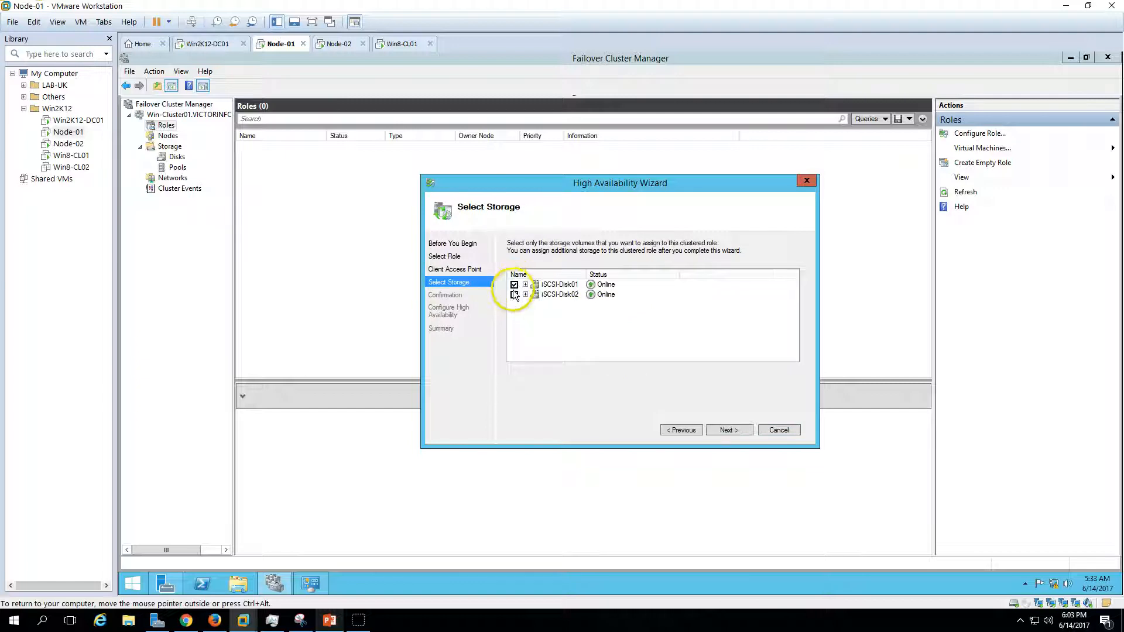
left_click(514, 295)
left_click(525, 285)
left_click(525, 304)
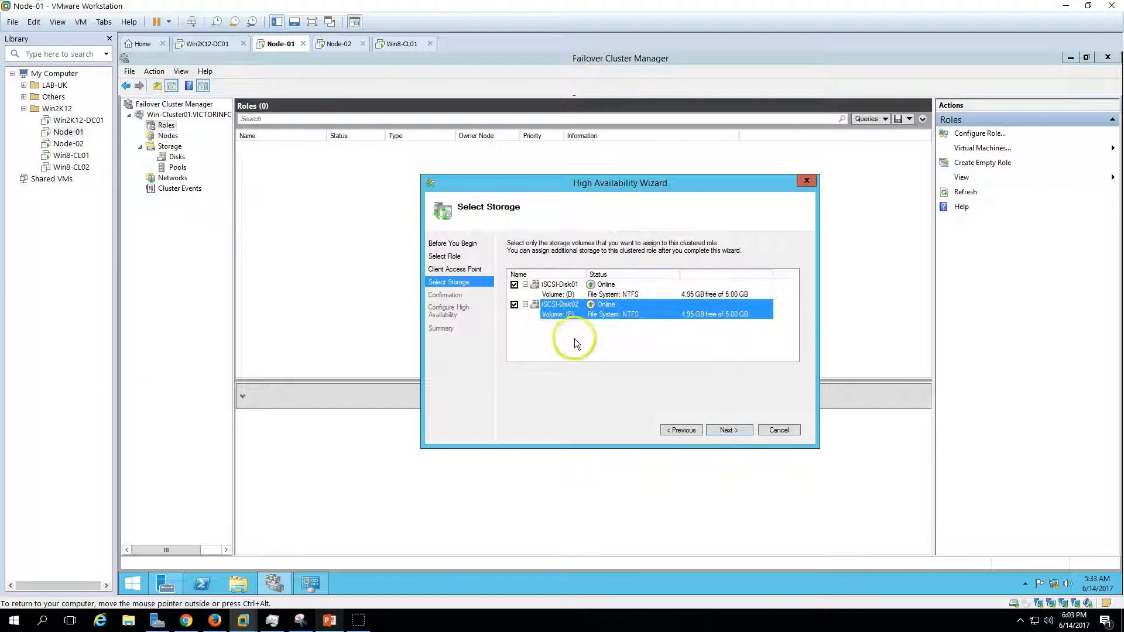
left_click(726, 430)
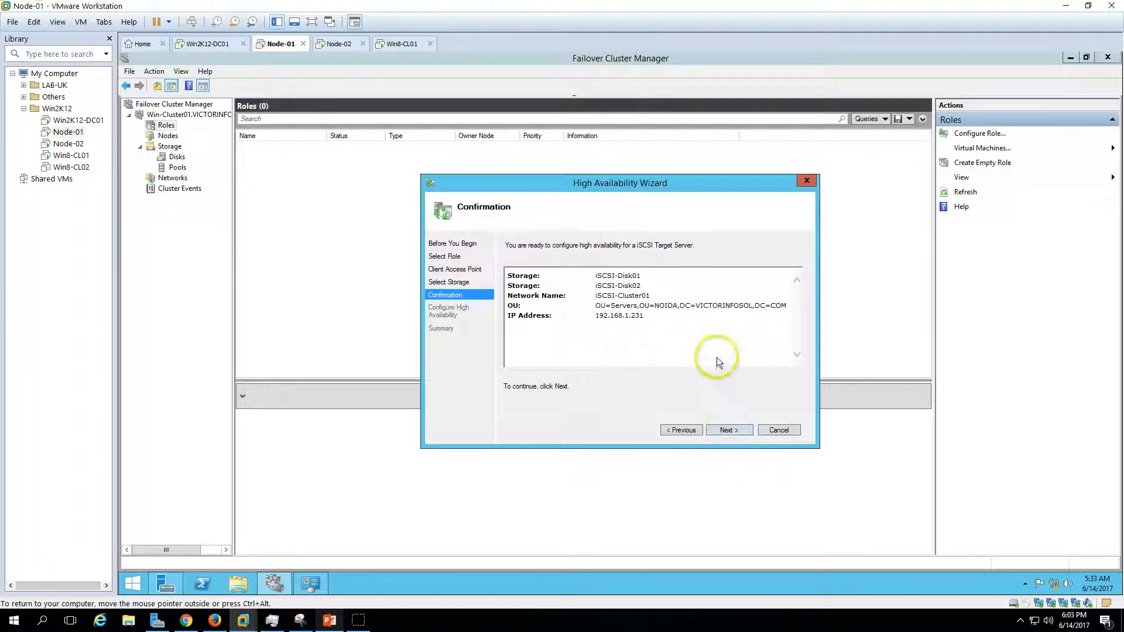
left_click(727, 430)
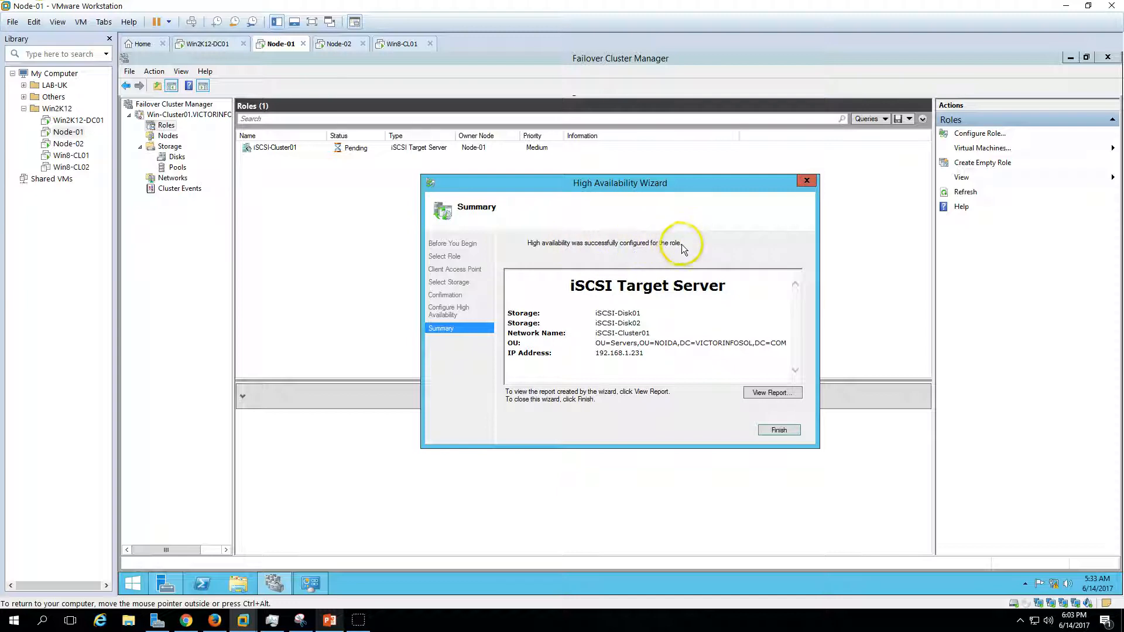
left_click(792, 434)
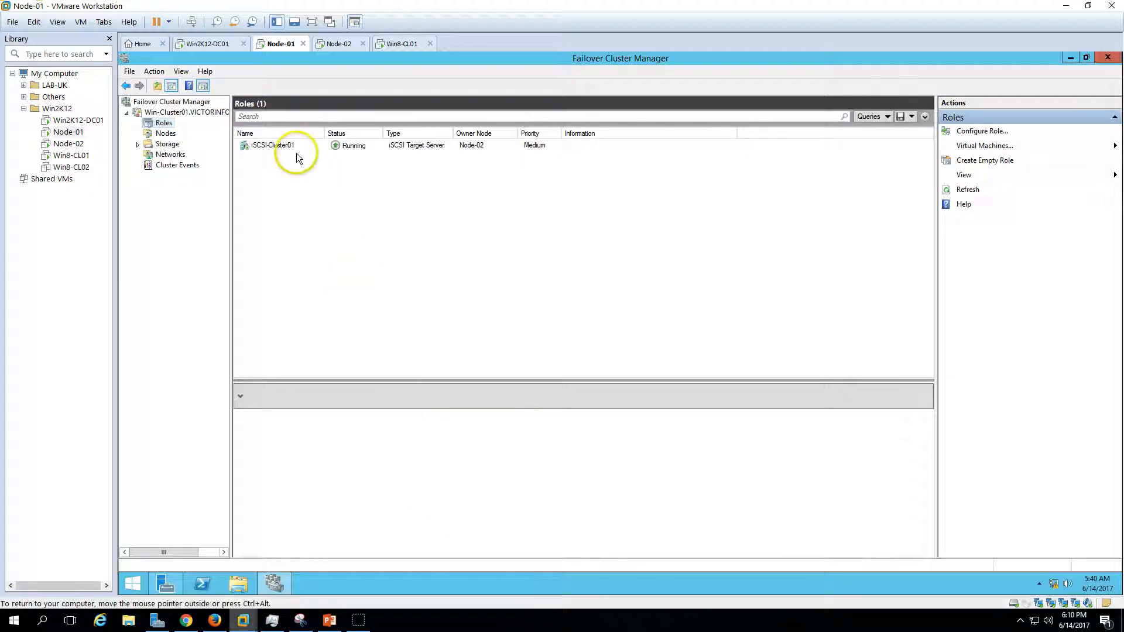
Fail over the iSCSI-Cluster01 role with Move > Best Possible Node
left_click(391, 146)
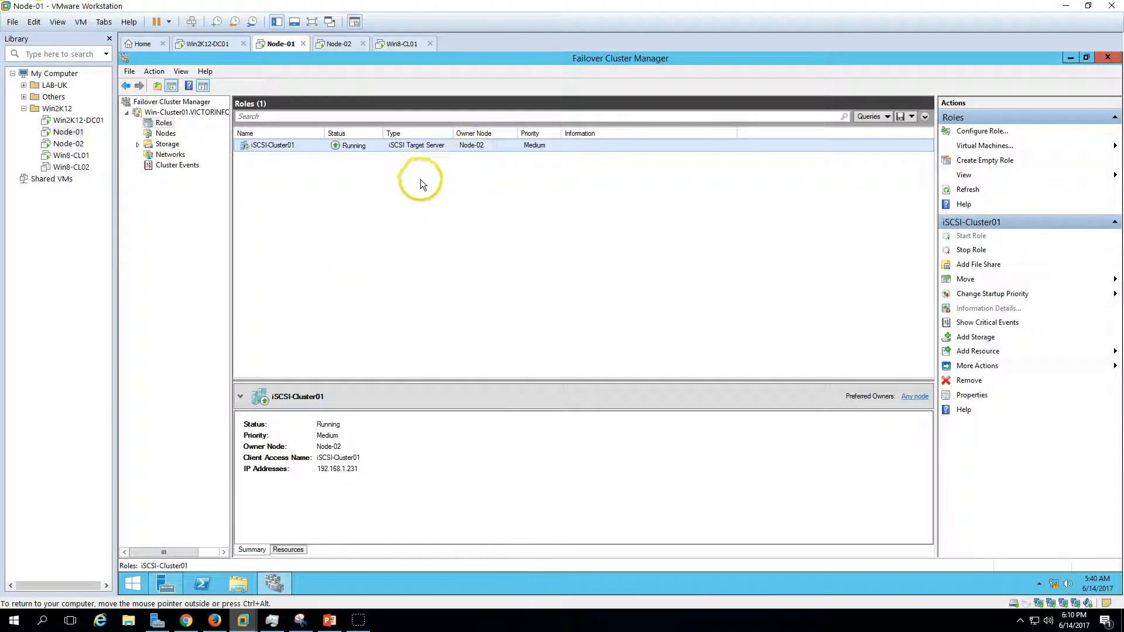
right_click(413, 146)
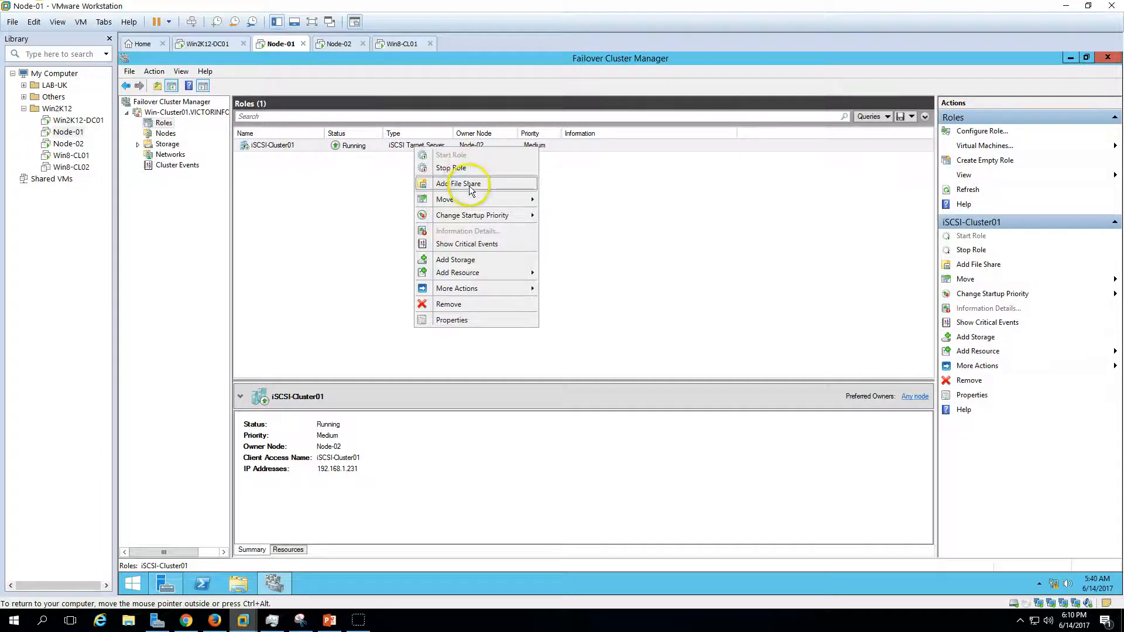
mouse_move(470, 204)
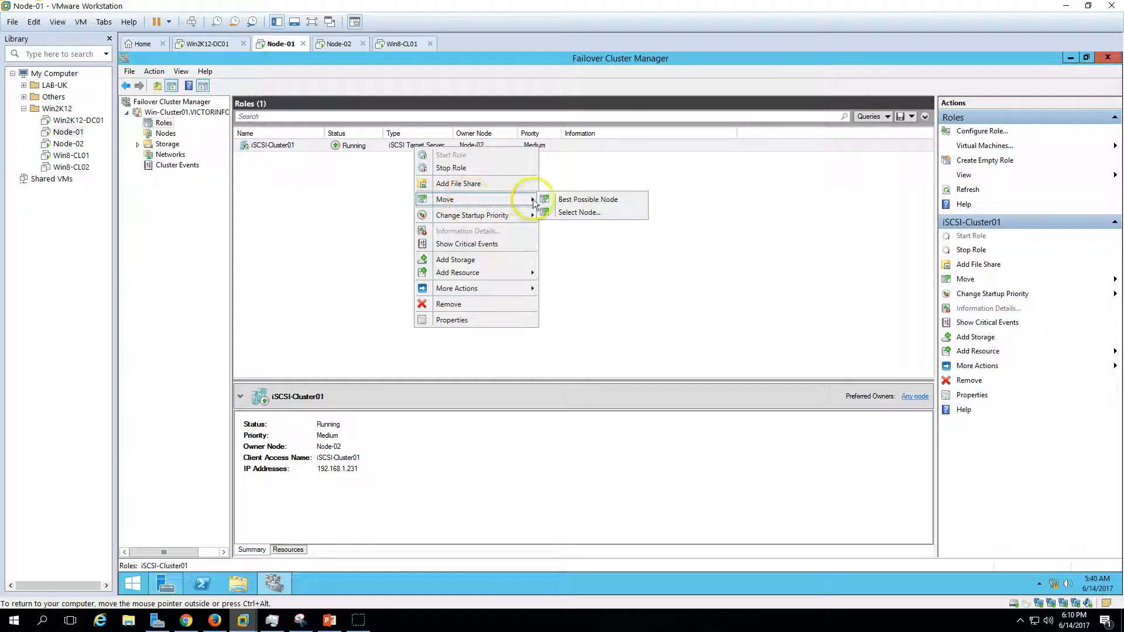
left_click(589, 202)
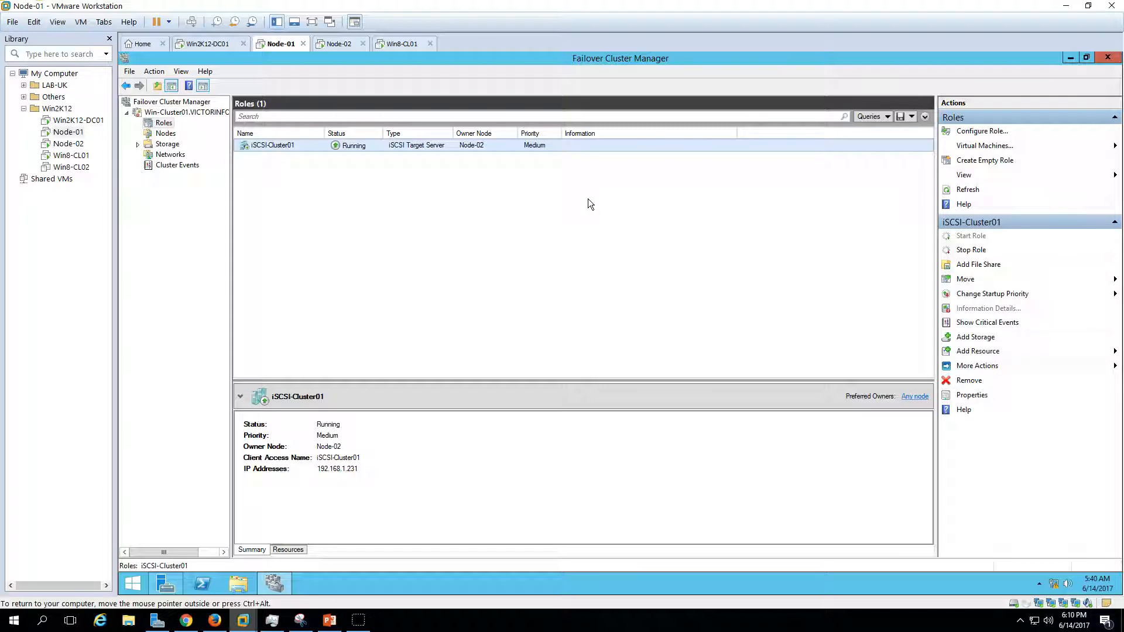
left_click(475, 148)
left_click(329, 620)
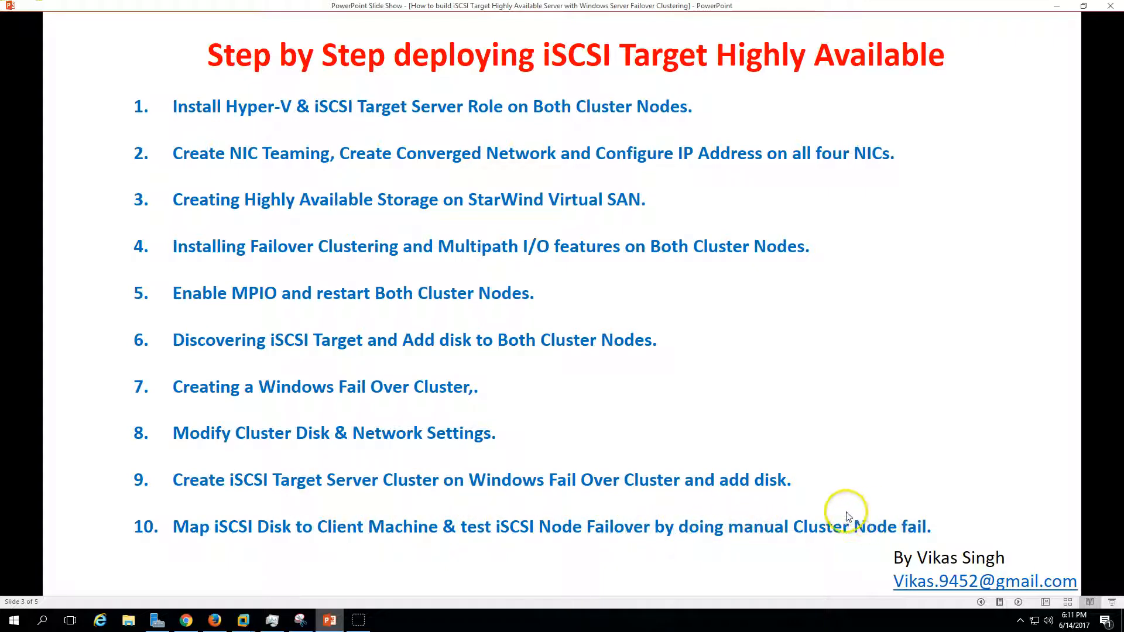
left_click(335, 623)
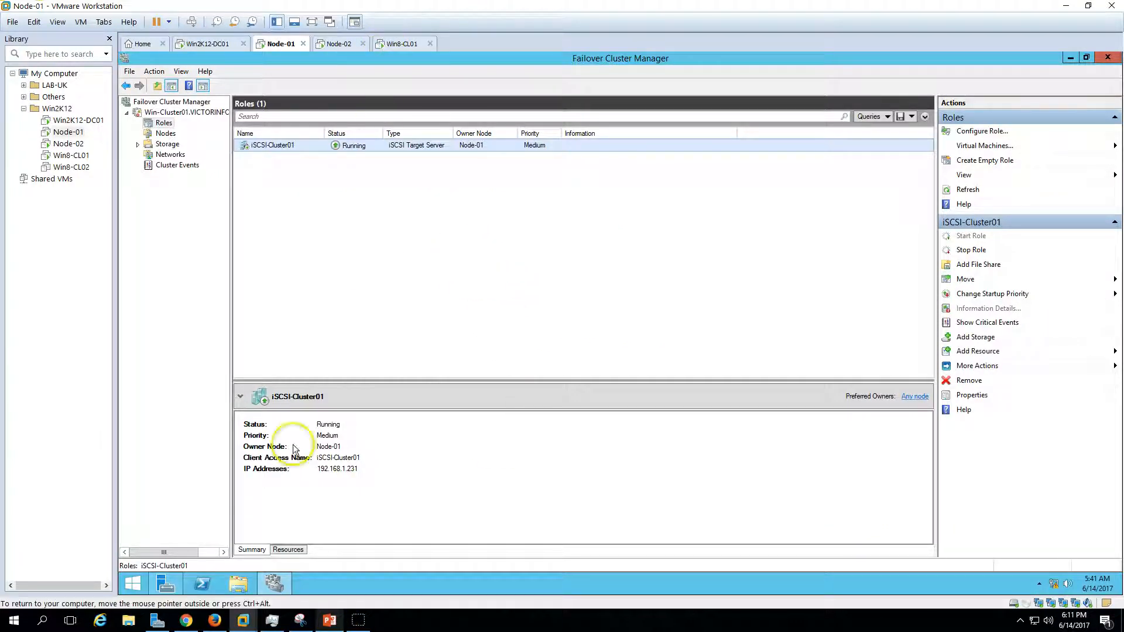
Launch the New iSCSI Virtual Disk Wizard from Server Manager, picking iSCSI-Cluster01 and volume D:
left_click(274, 582)
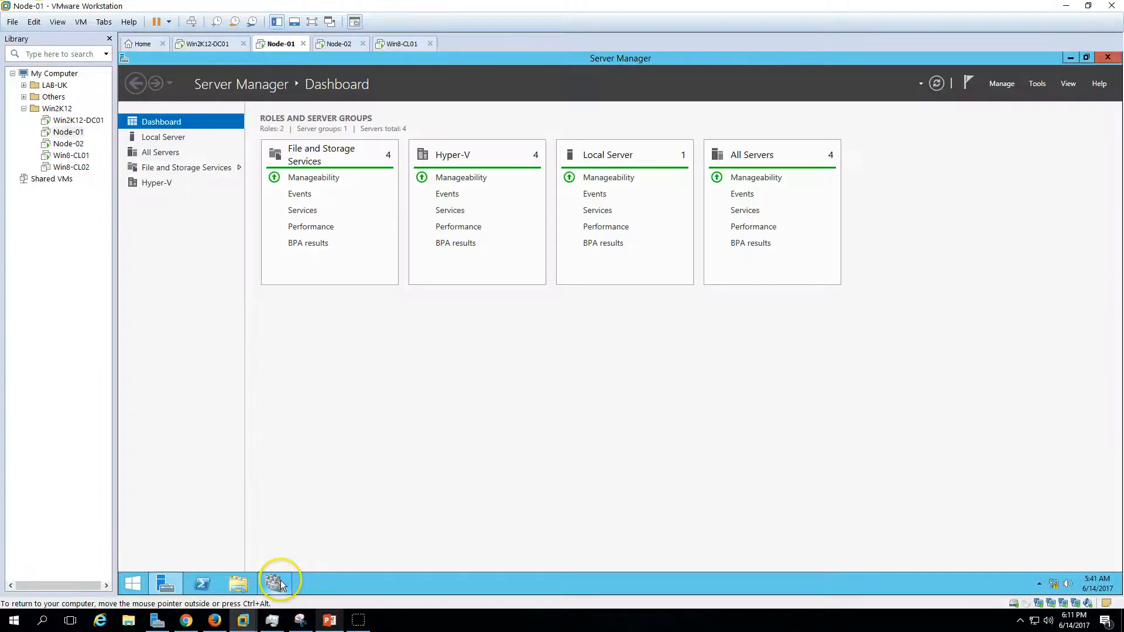
left_click(184, 168)
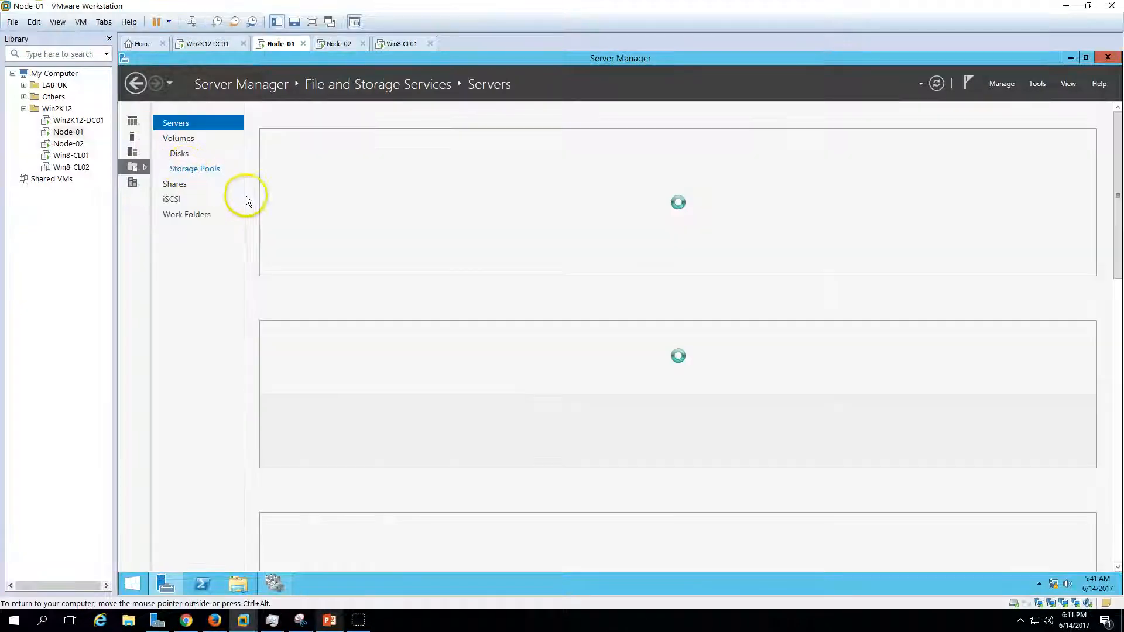
left_click(181, 202)
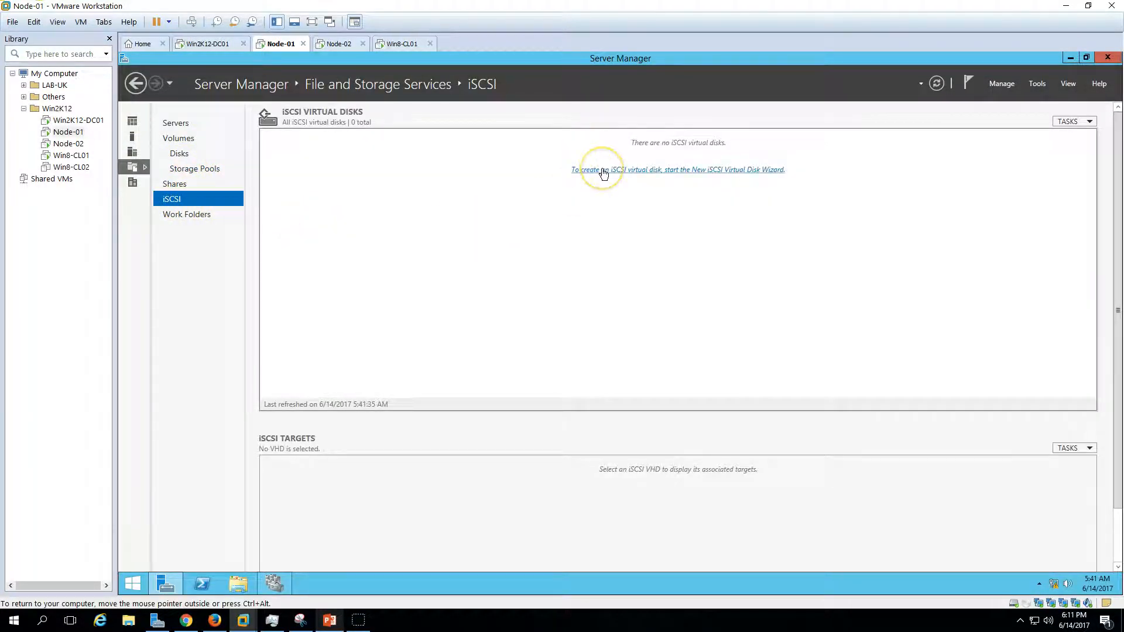
left_click(598, 169)
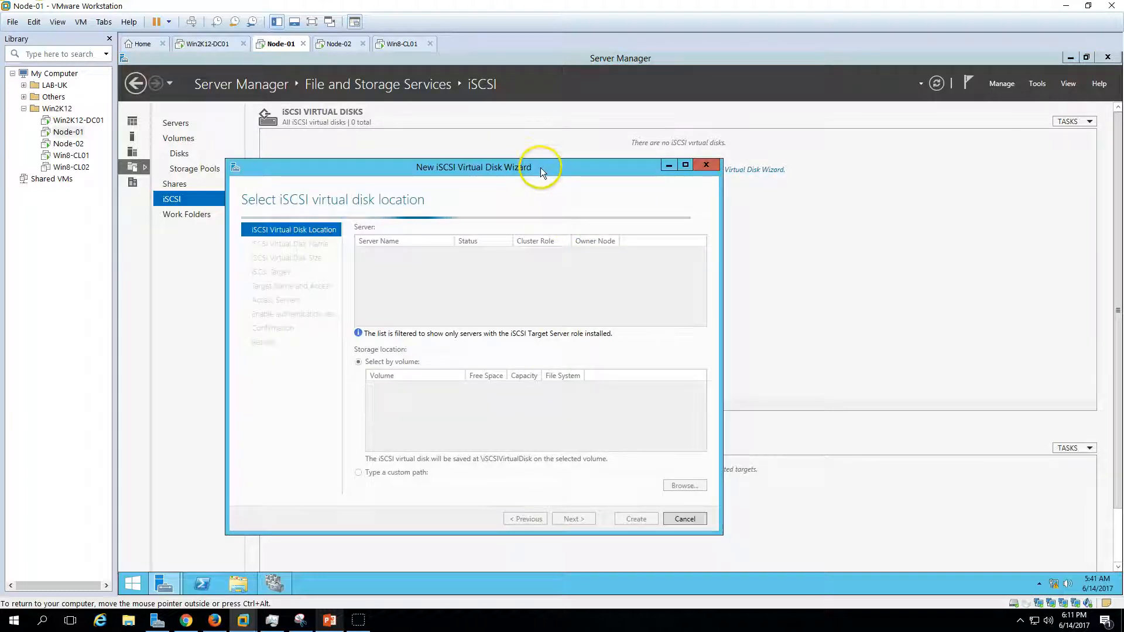
left_click_drag(540, 167, 552, 97)
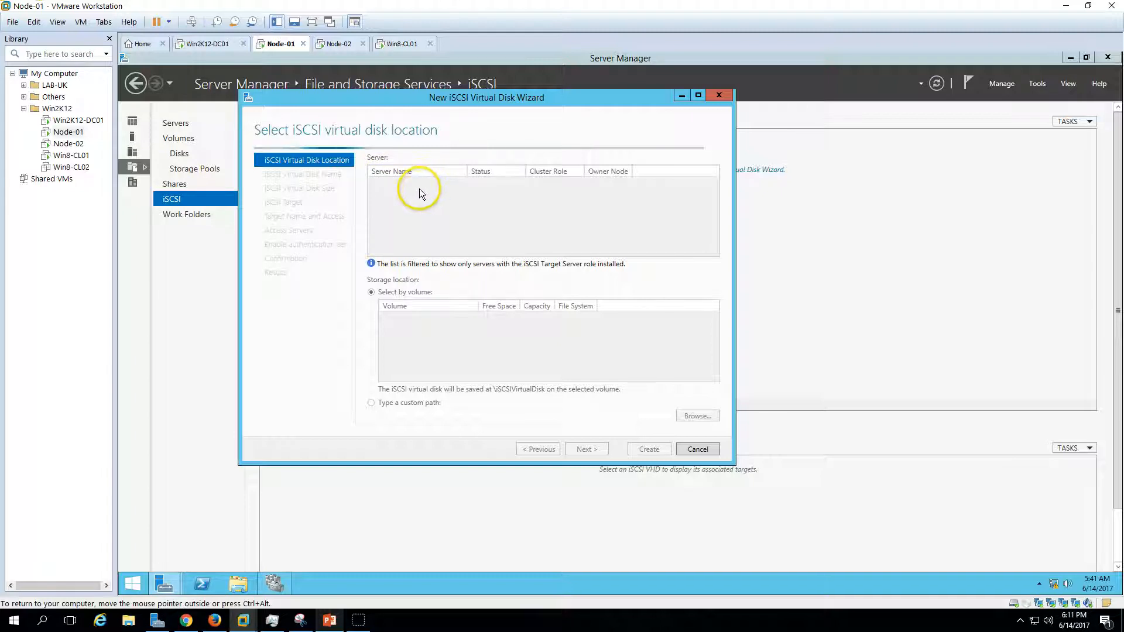
left_click(389, 184)
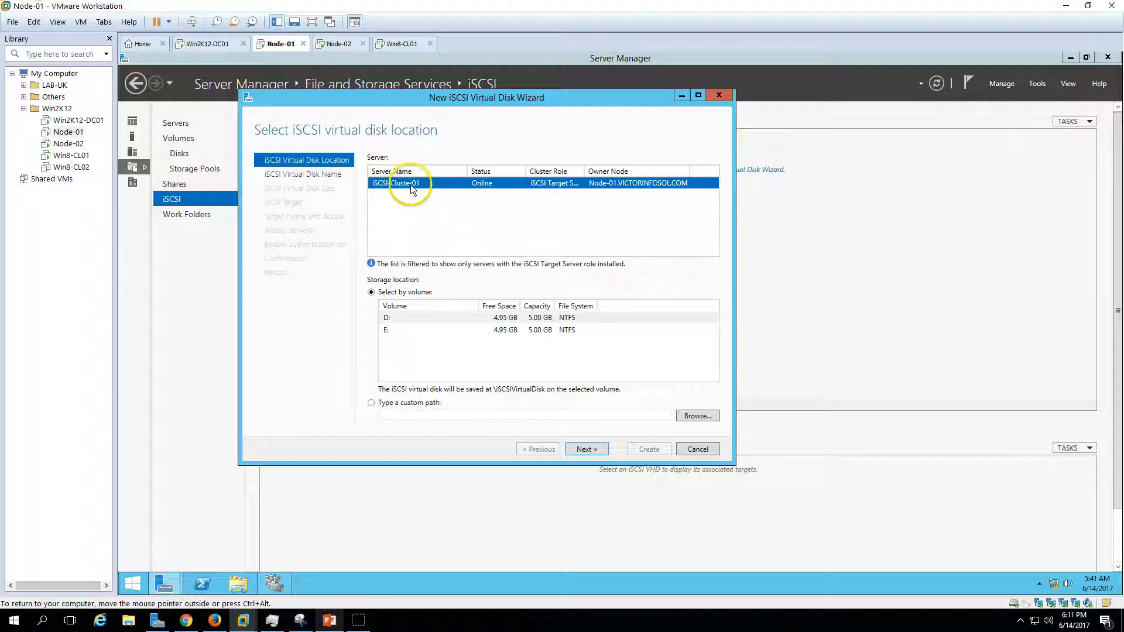
left_click(471, 319)
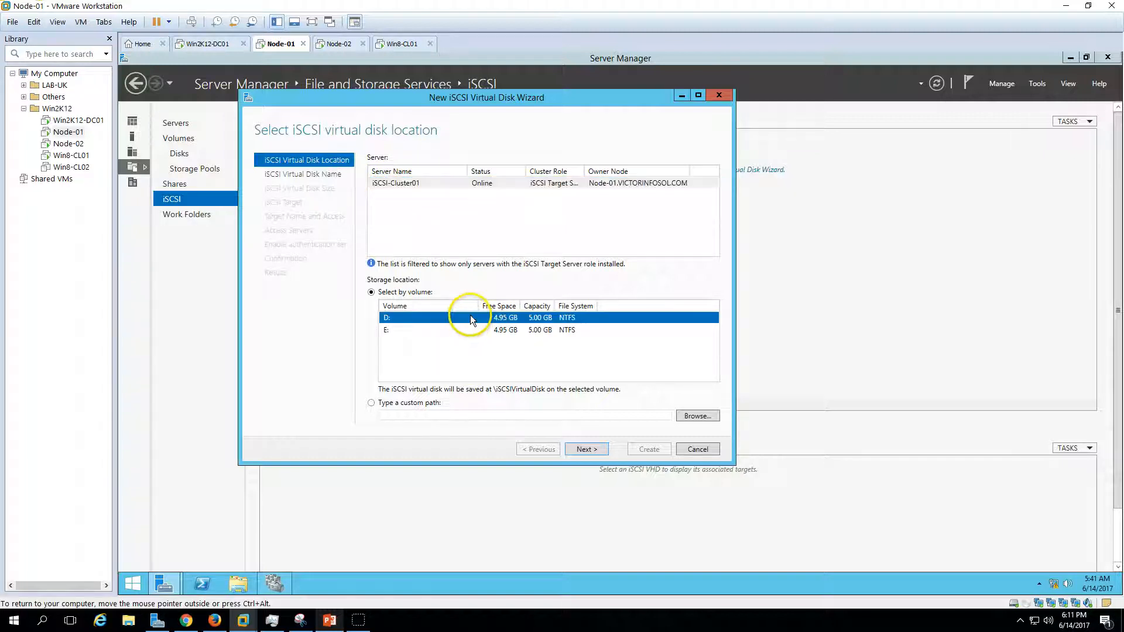
Name the virtual disk iSCSI-Disk01 and give it a size of 4
left_click(587, 449)
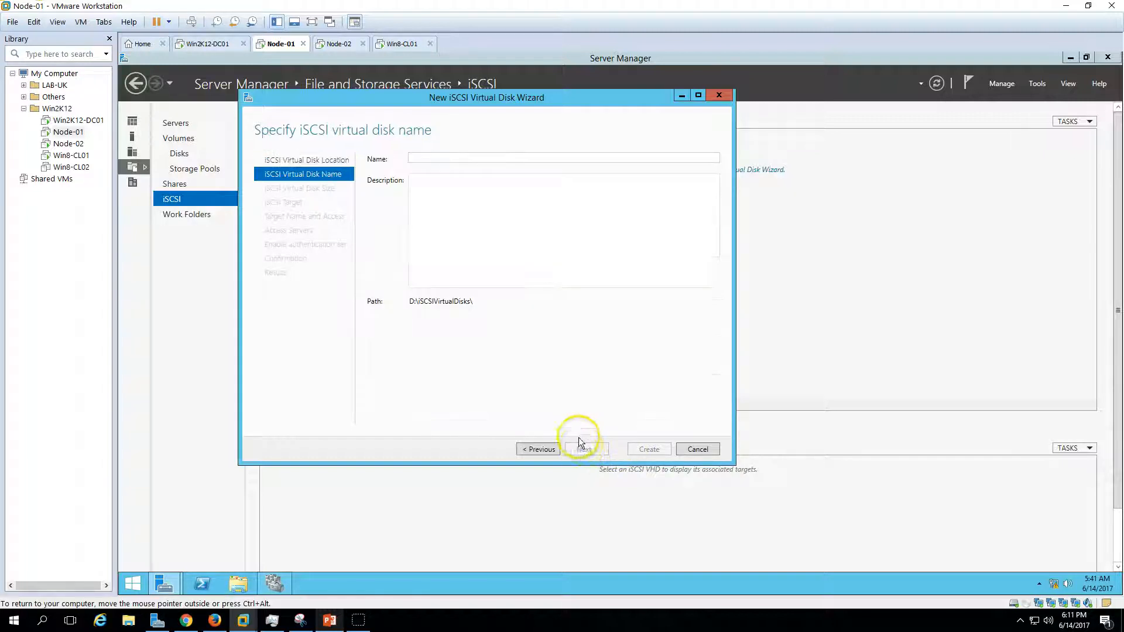
type("i")
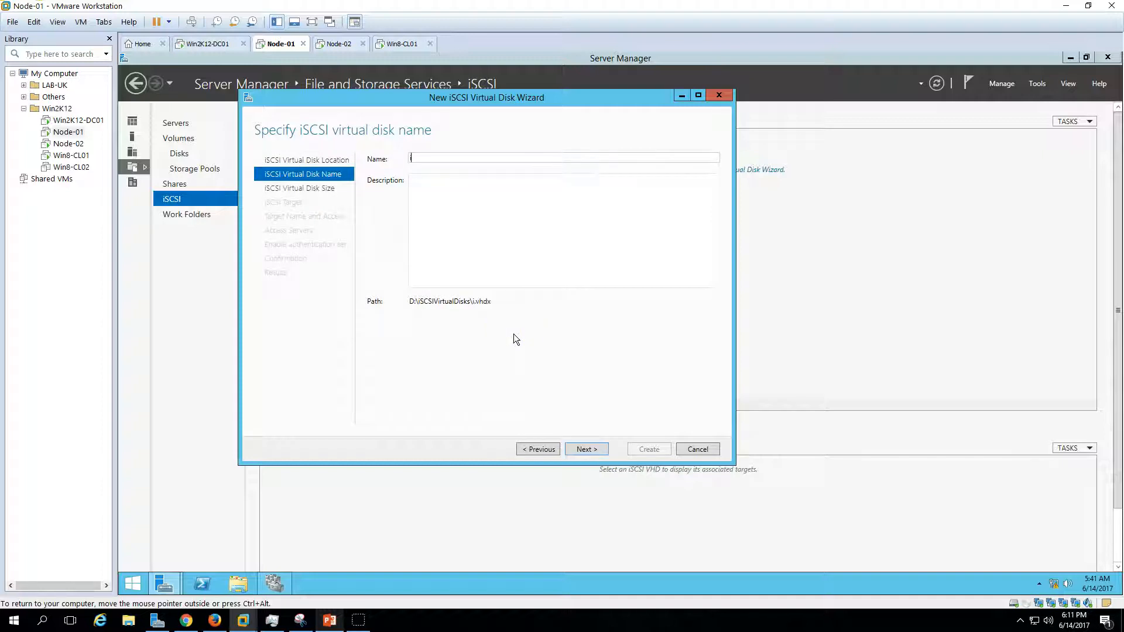
type("SCSI-Disk01")
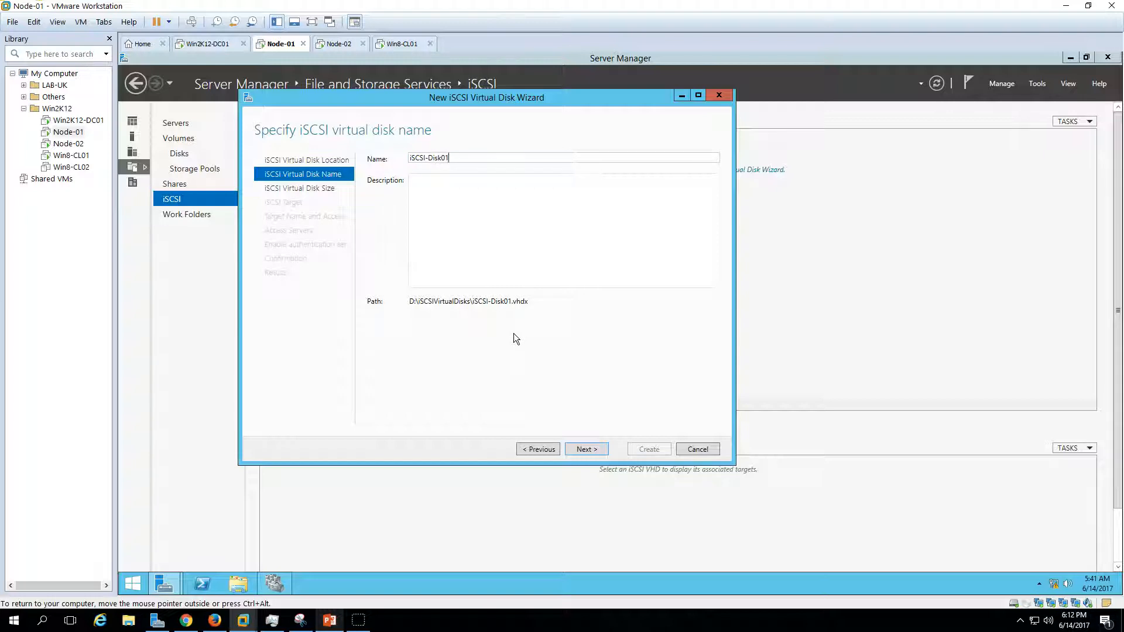
left_click(586, 449)
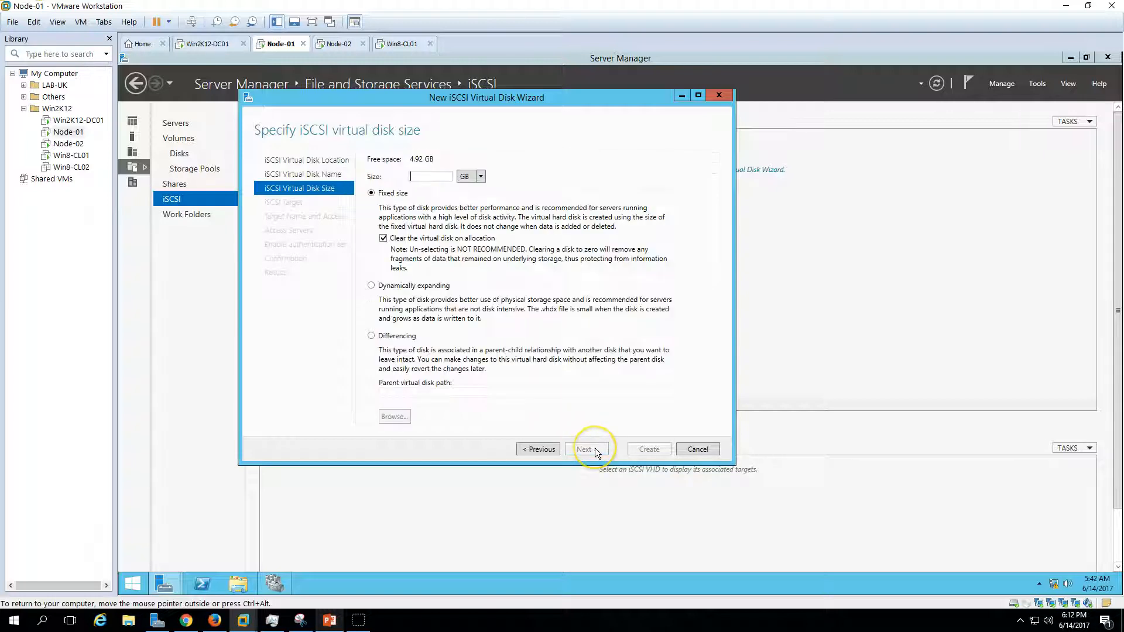
type("4")
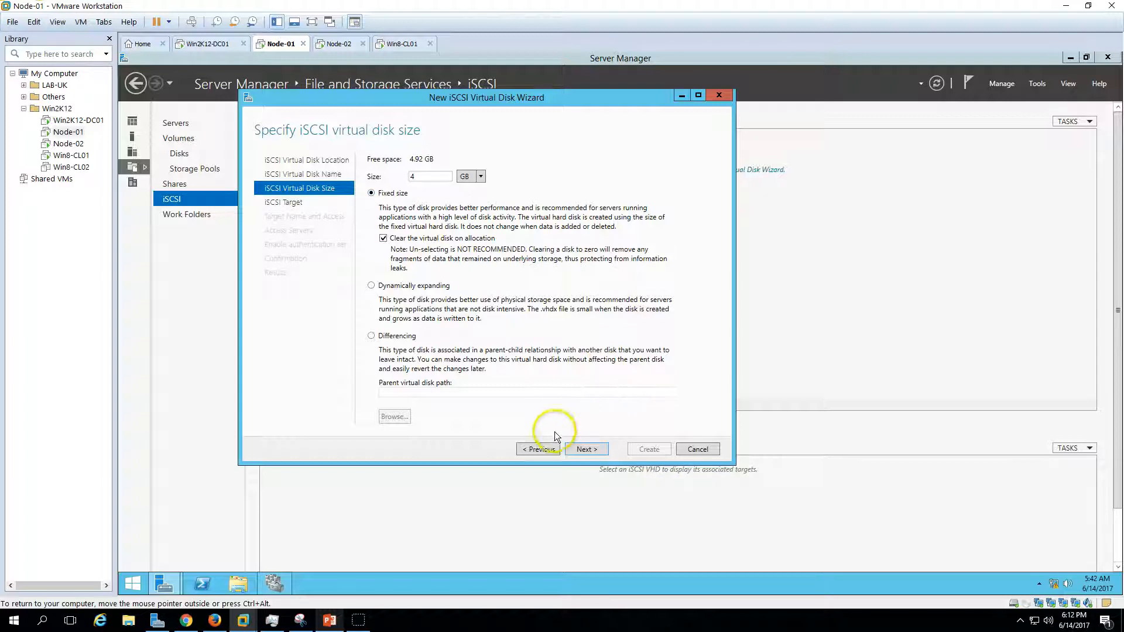
left_click(587, 449)
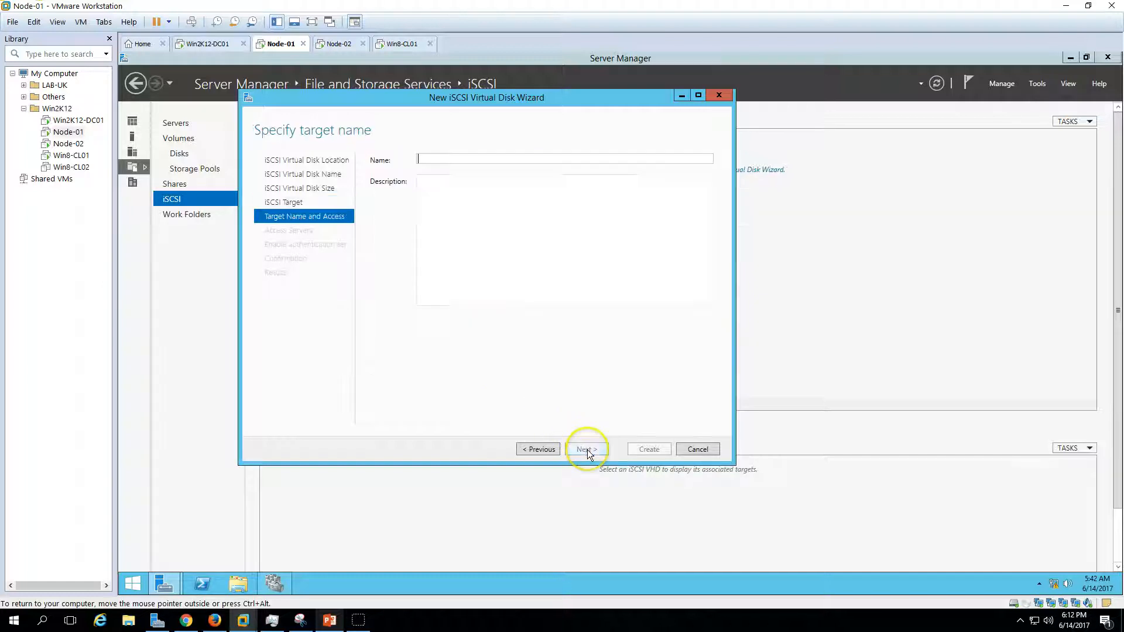
Name the new target iSCSI-Cluster01-TargetServer, begin entering initiator 192.168.1.151, then switch to Win8-CL01
left_click(586, 449)
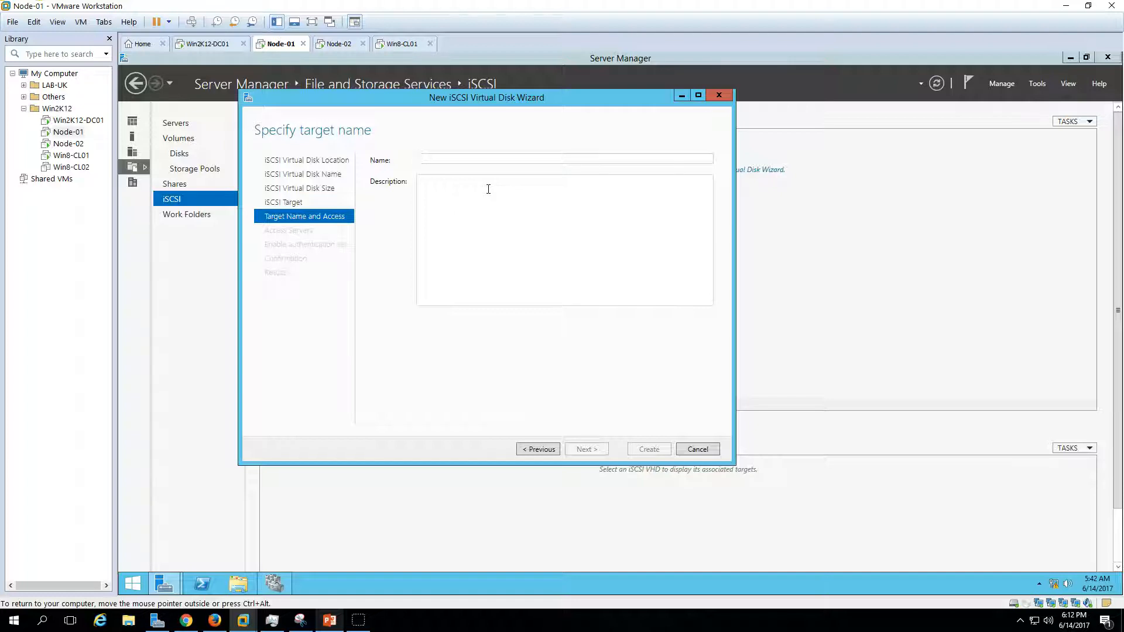
type("iSCSI")
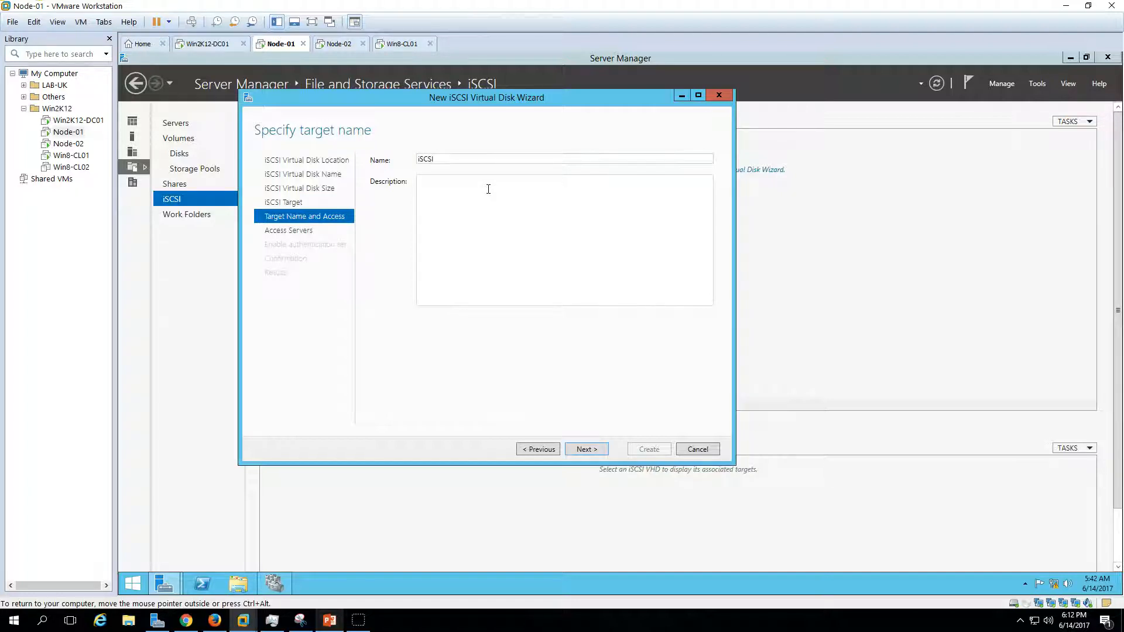
type("-Cluster01-TargetServer")
left_click(585, 449)
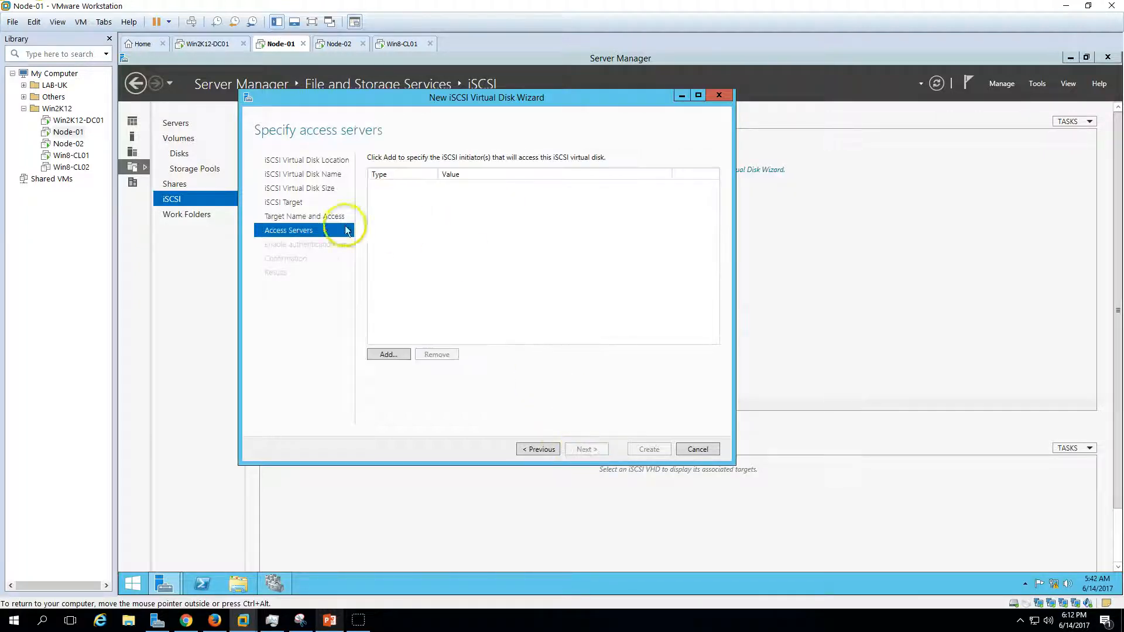
left_click(389, 359)
left_click(212, 288)
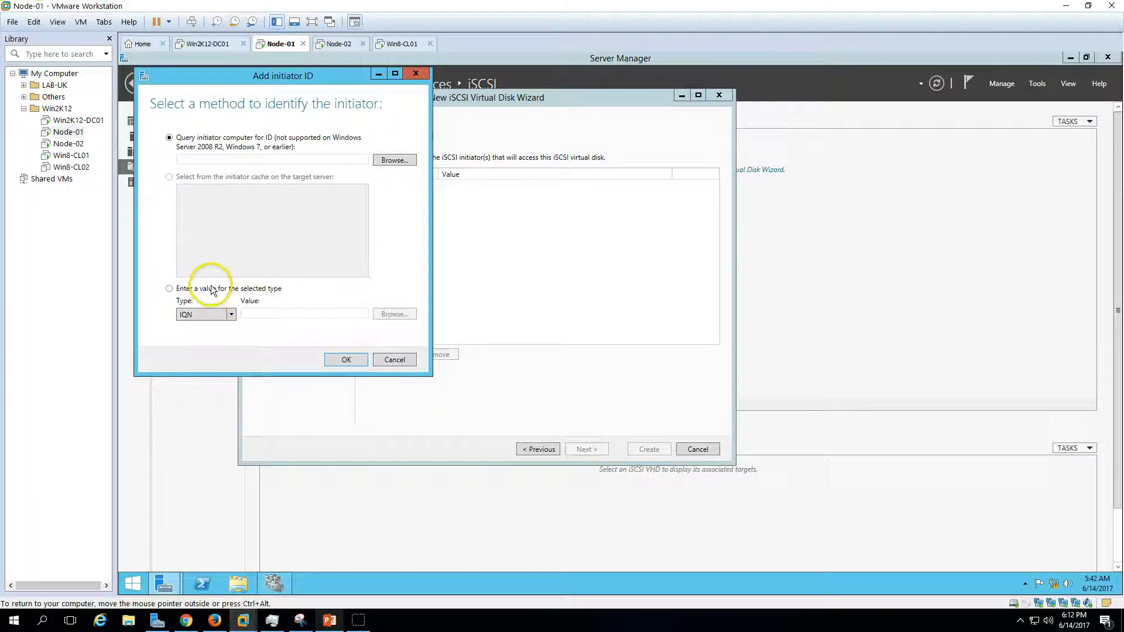
left_click(263, 313)
type("192.168.1.151")
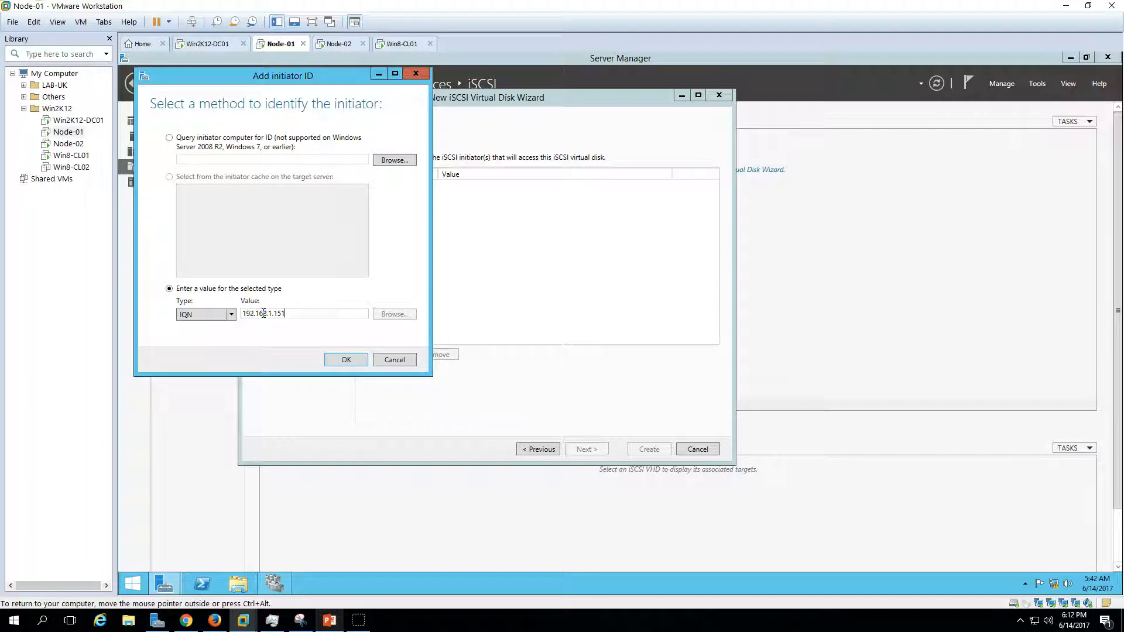
left_click(401, 45)
left_click(503, 344)
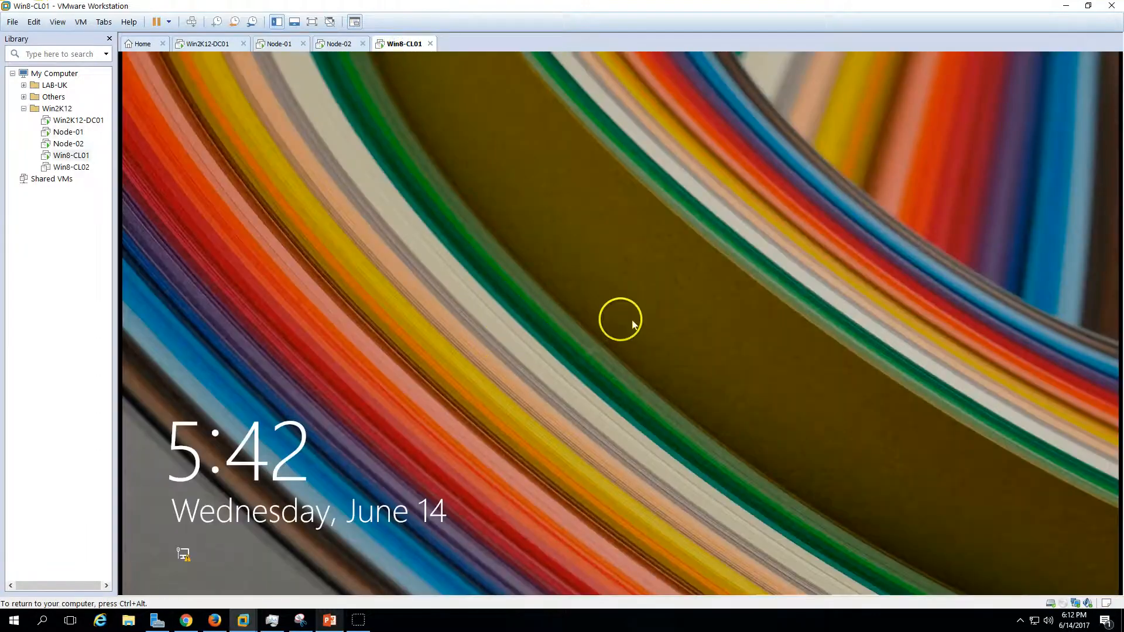
Sign in to Win8-CL01 with the account password
left_click(632, 324)
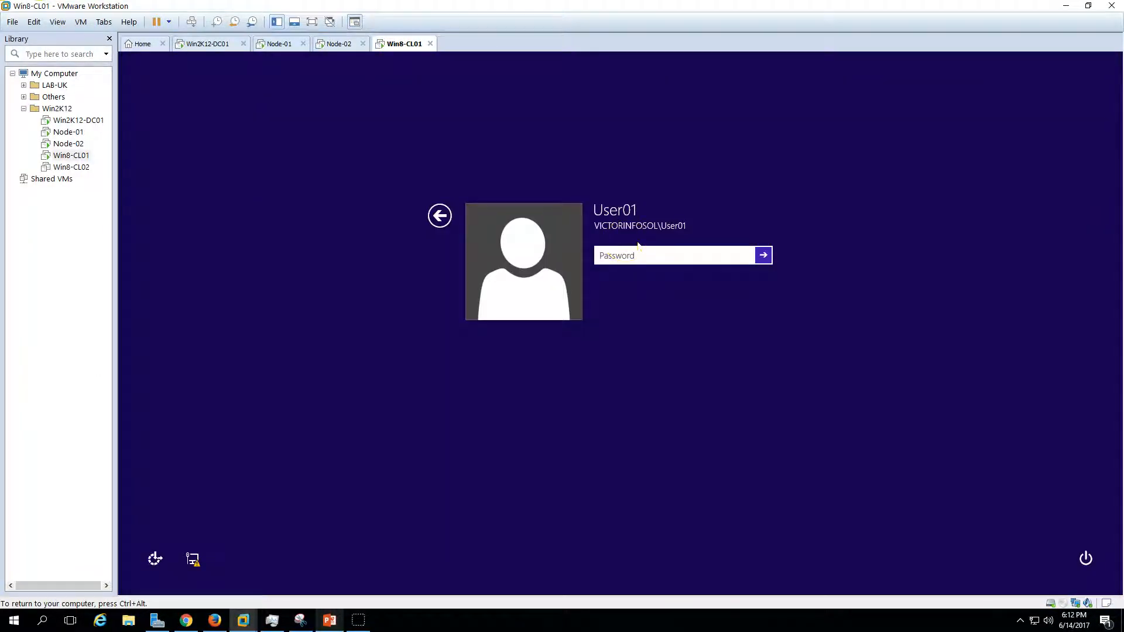
type("••••")
key("Return")
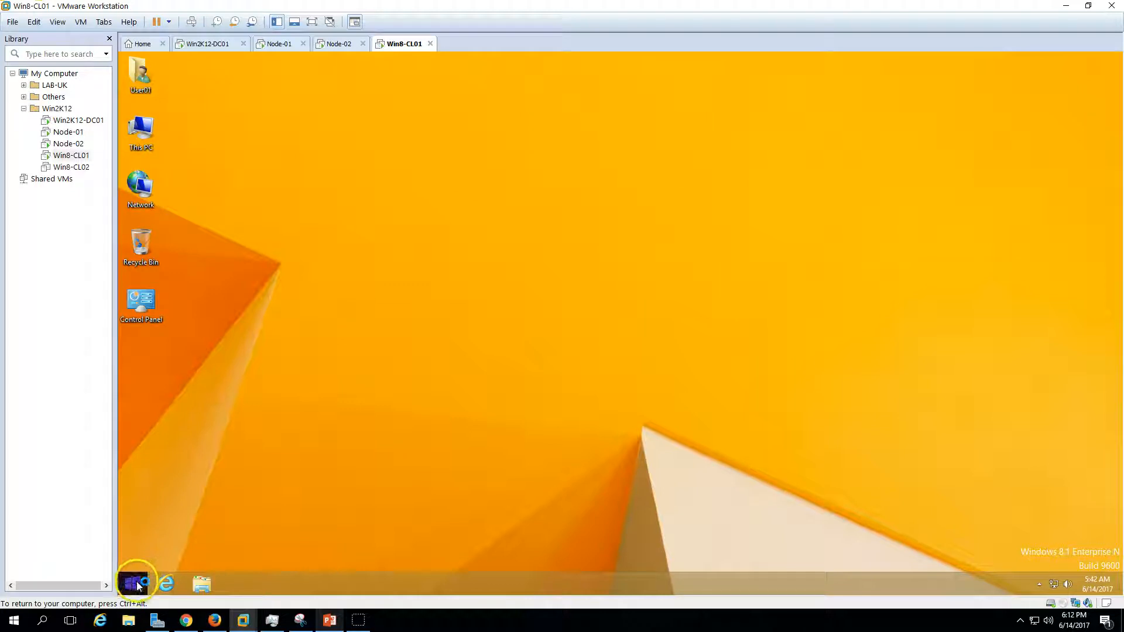
Confirm Ethernet0's IPv4 address is 192.168.1.151, close the network windows, and return to Node-01
right_click(1054, 583)
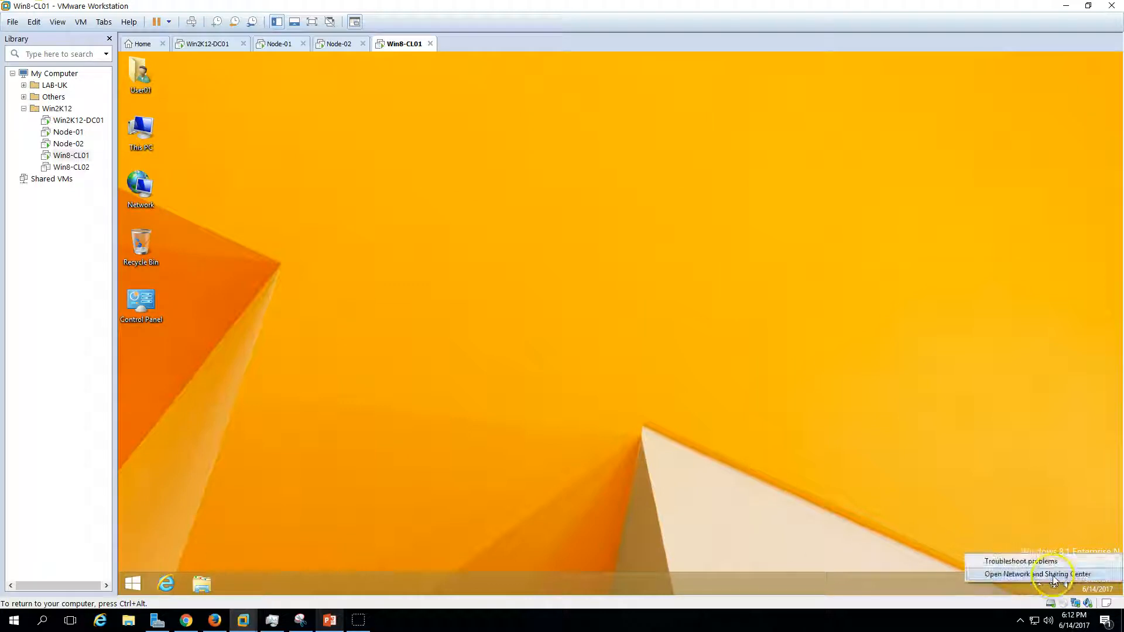
left_click(1049, 574)
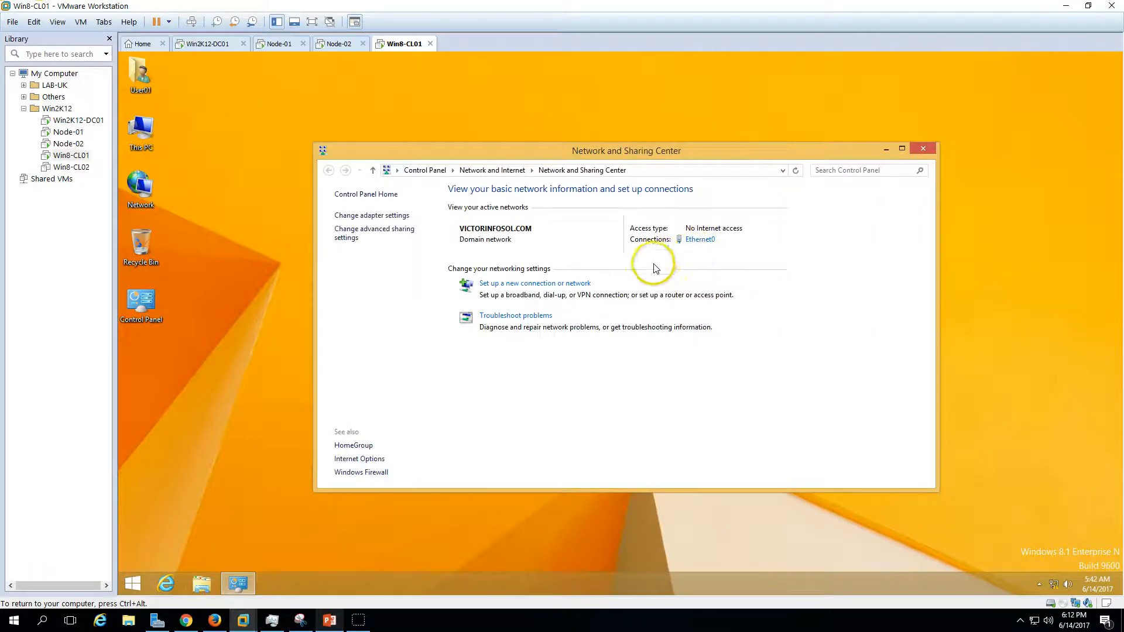
left_click(702, 240)
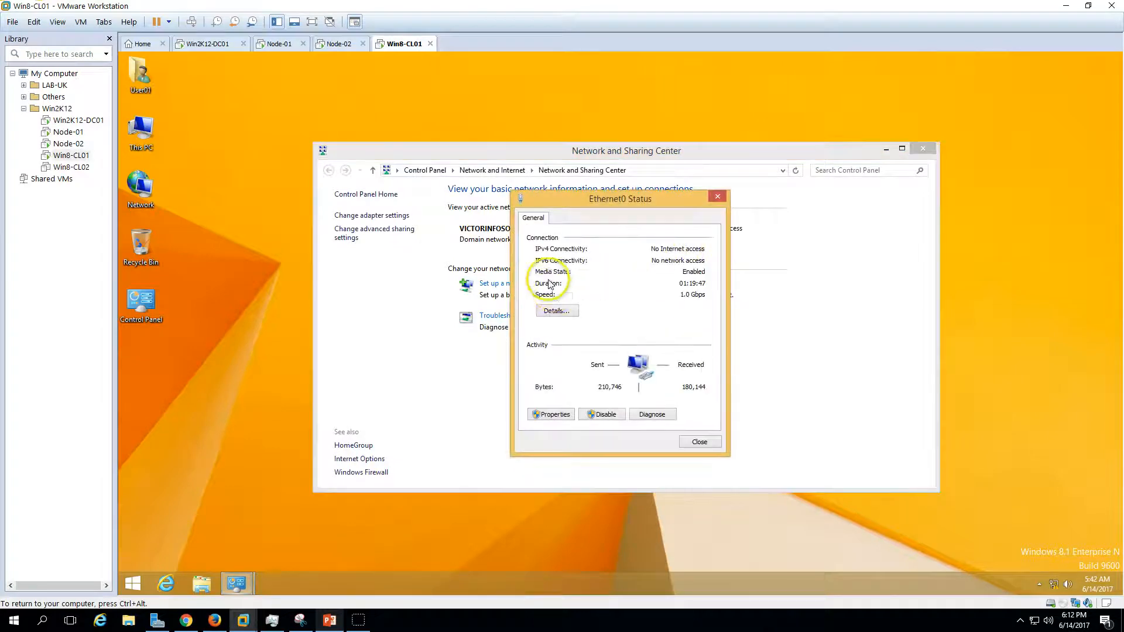
left_click(558, 308)
left_click(625, 304)
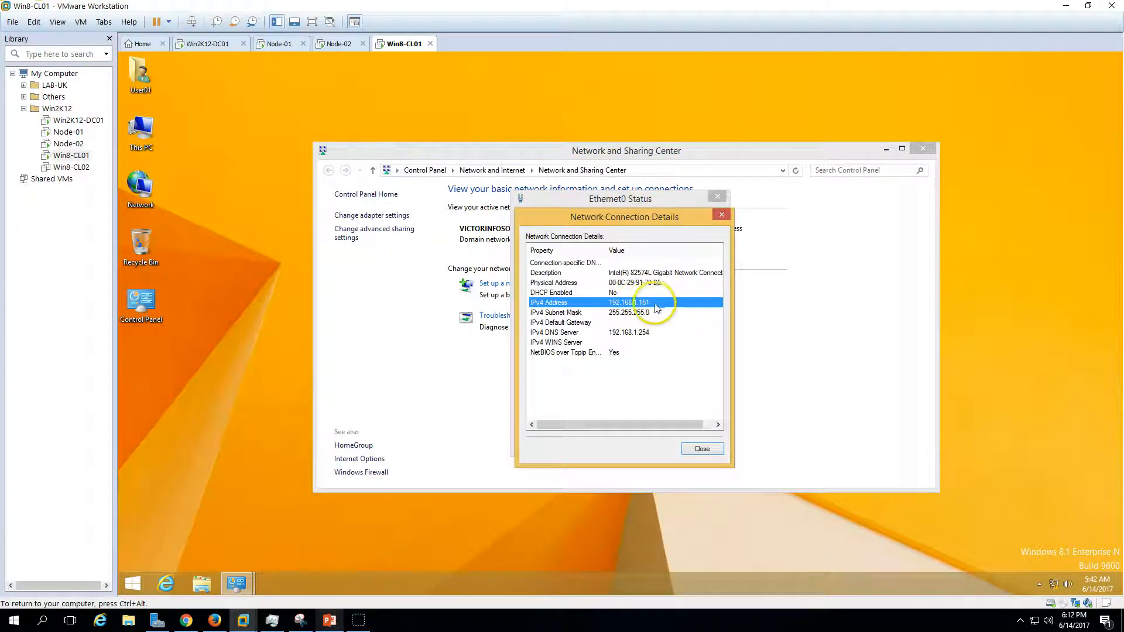
left_click(701, 448)
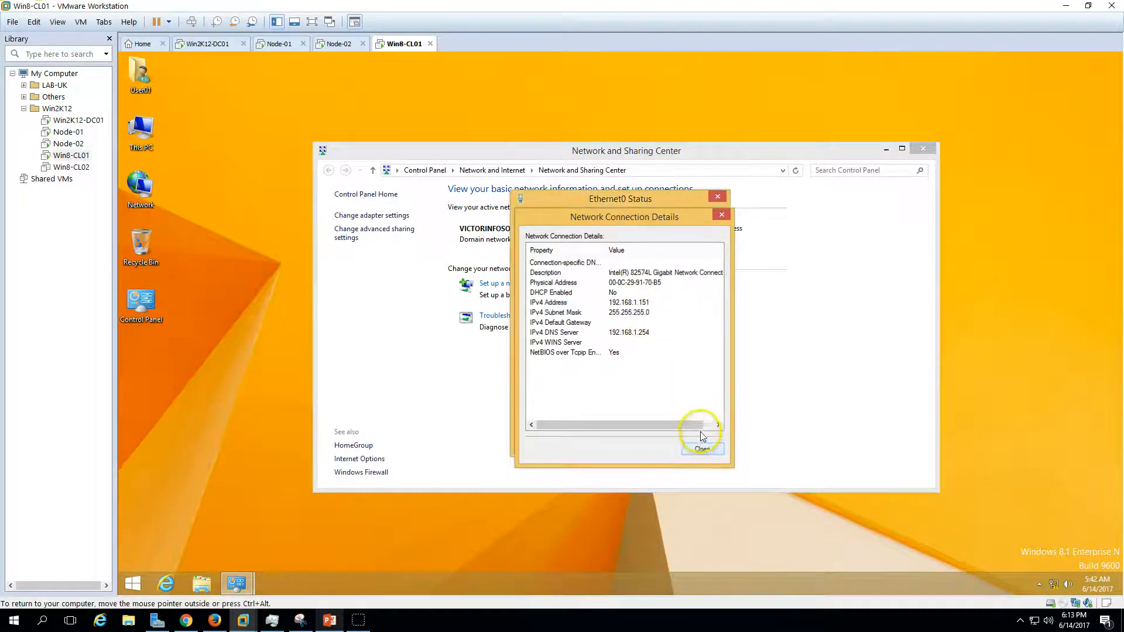
left_click(700, 441)
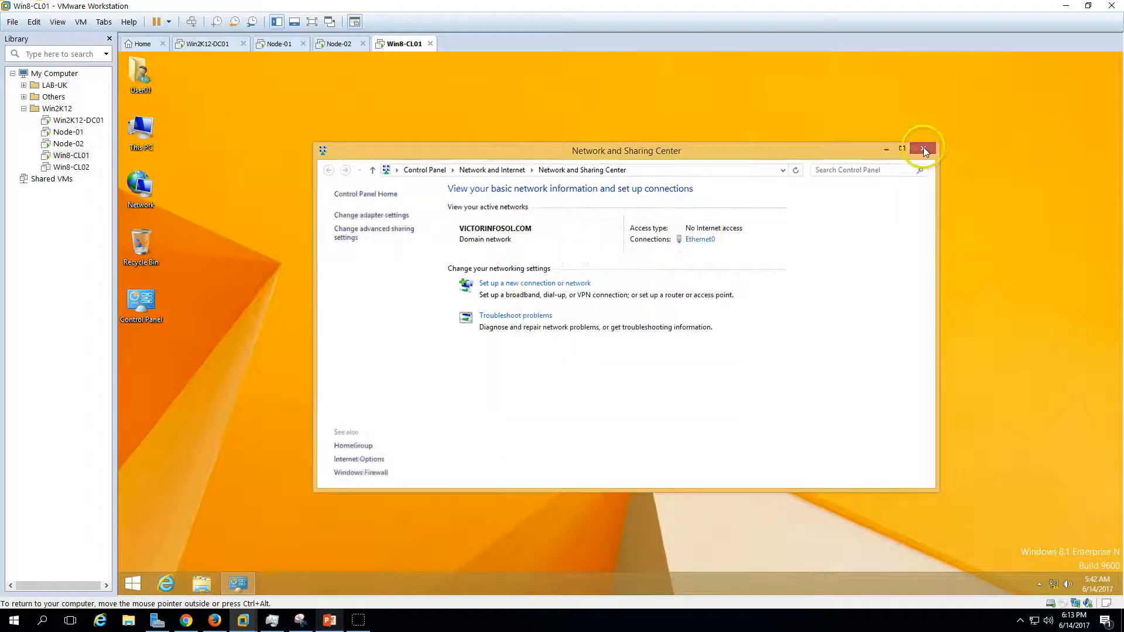
left_click(922, 147)
left_click(270, 45)
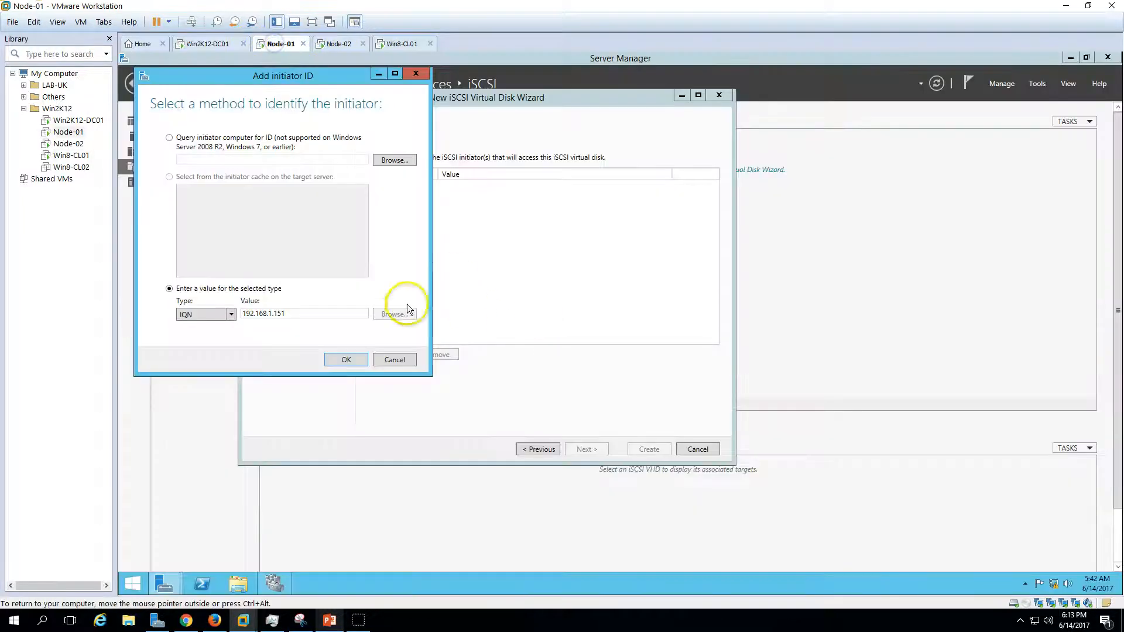
Replace the mistaken IQN entry with an IP Address access entry for 192.168.1.151
left_click(347, 356)
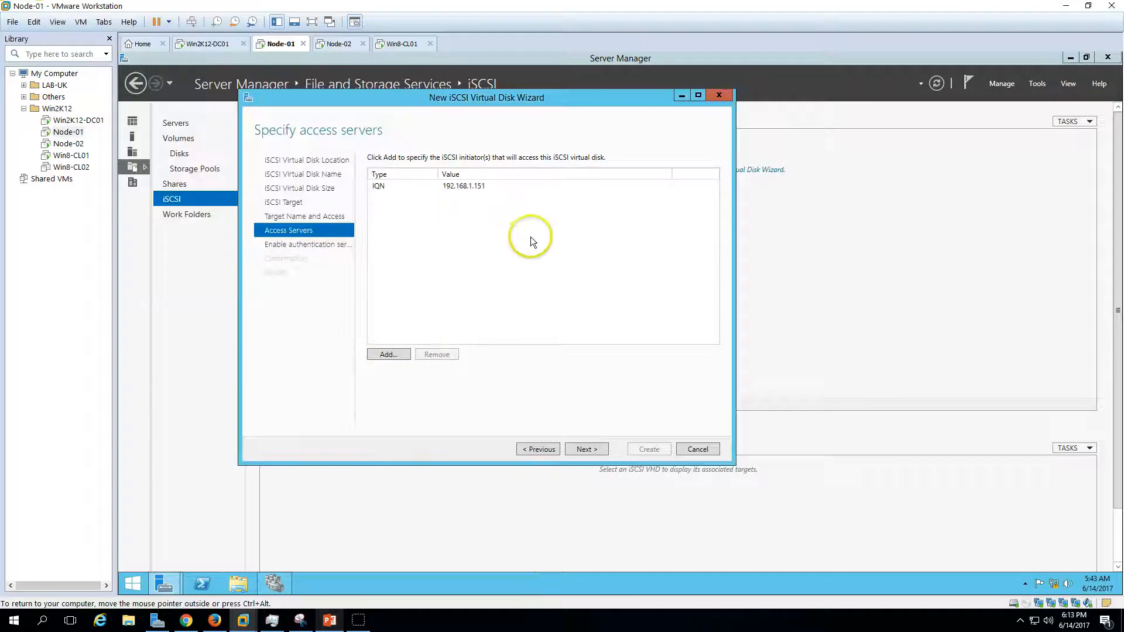
left_click(402, 186)
left_click(433, 354)
left_click(402, 355)
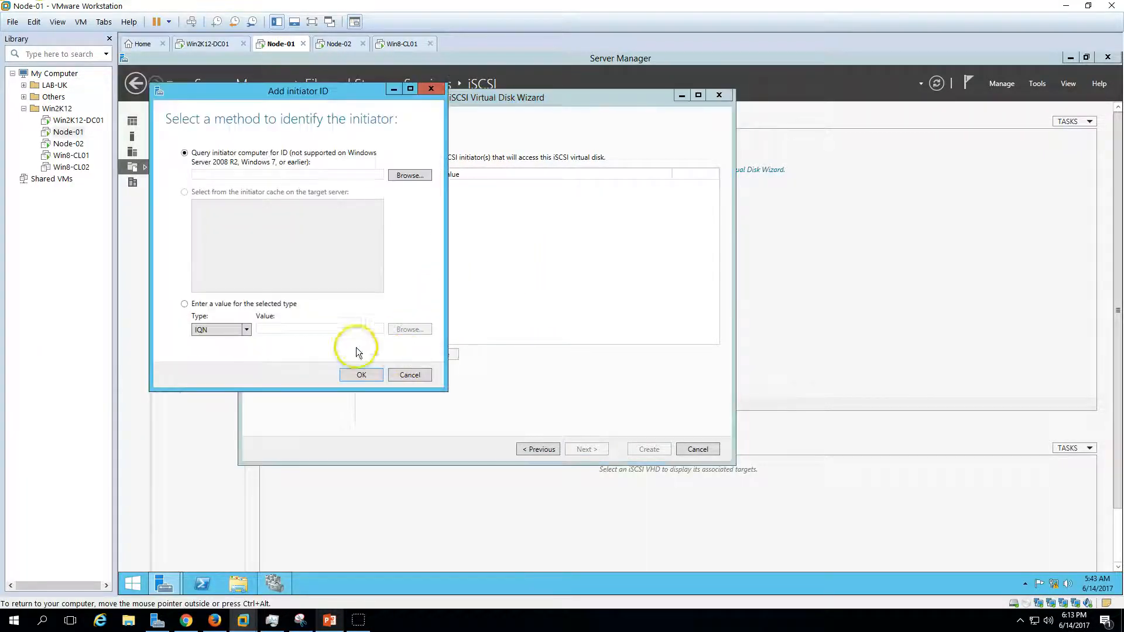
left_click(245, 332)
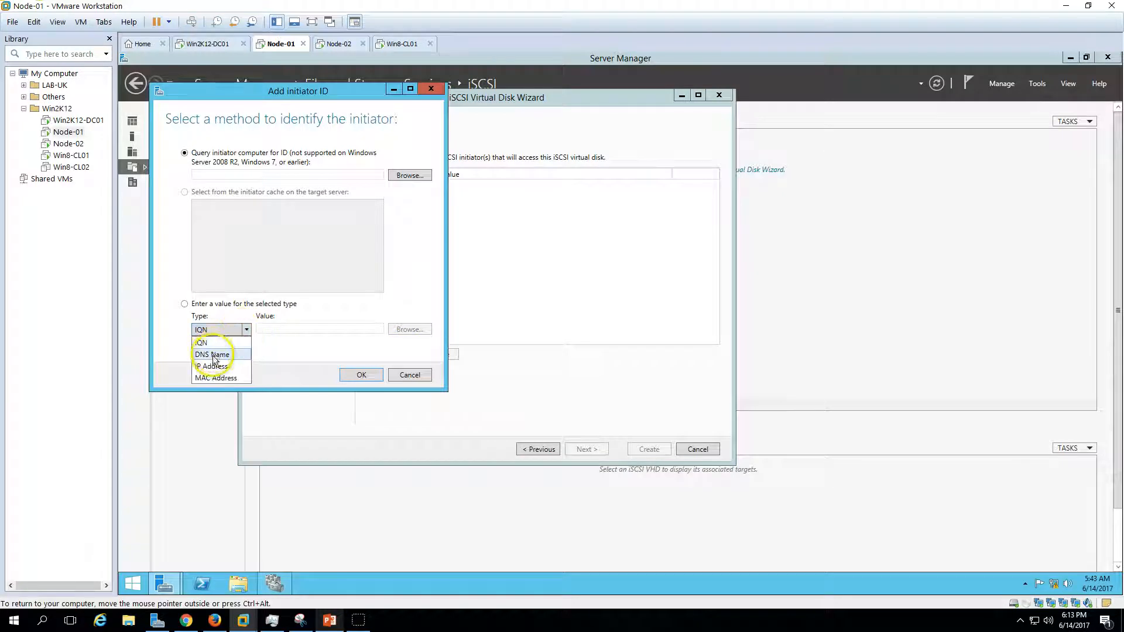
left_click(211, 366)
left_click(271, 329)
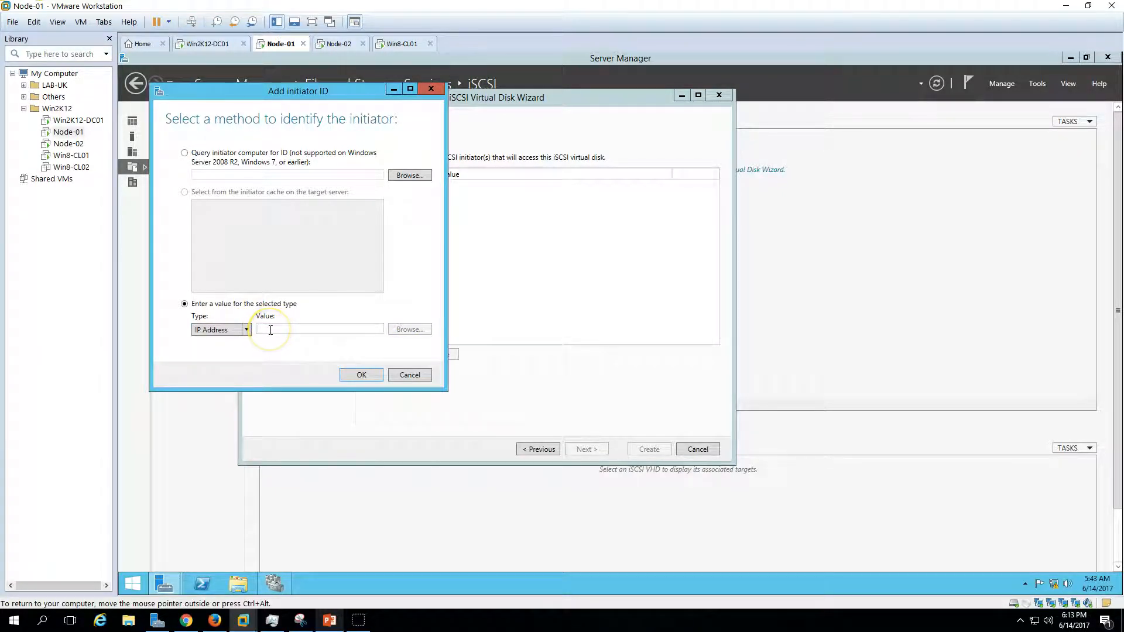
type("192.168")
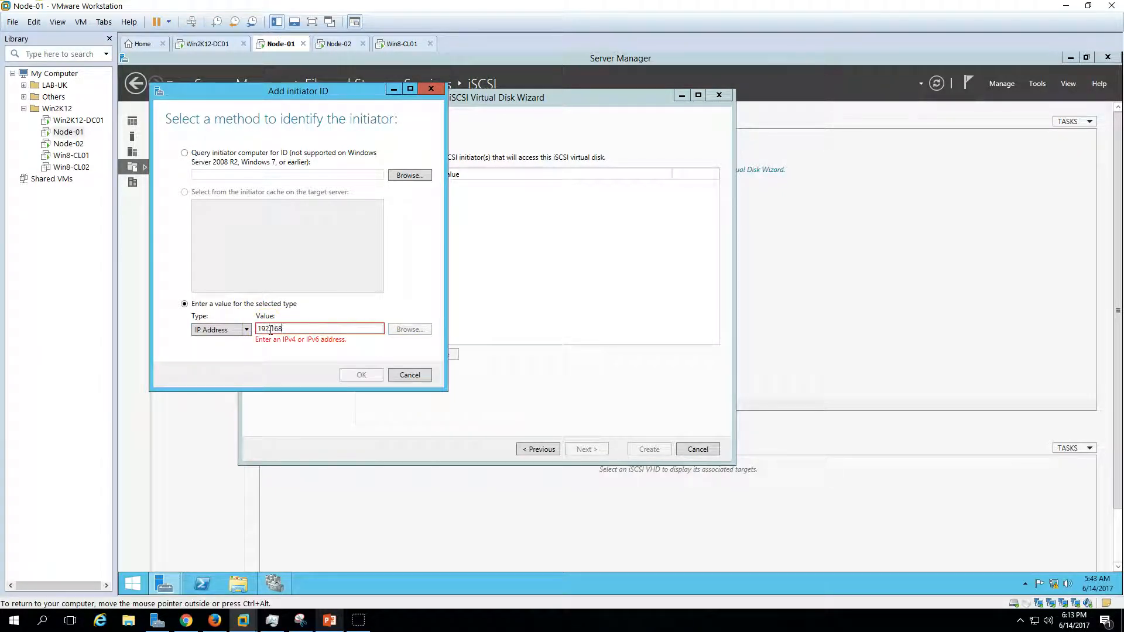
type(".1.1")
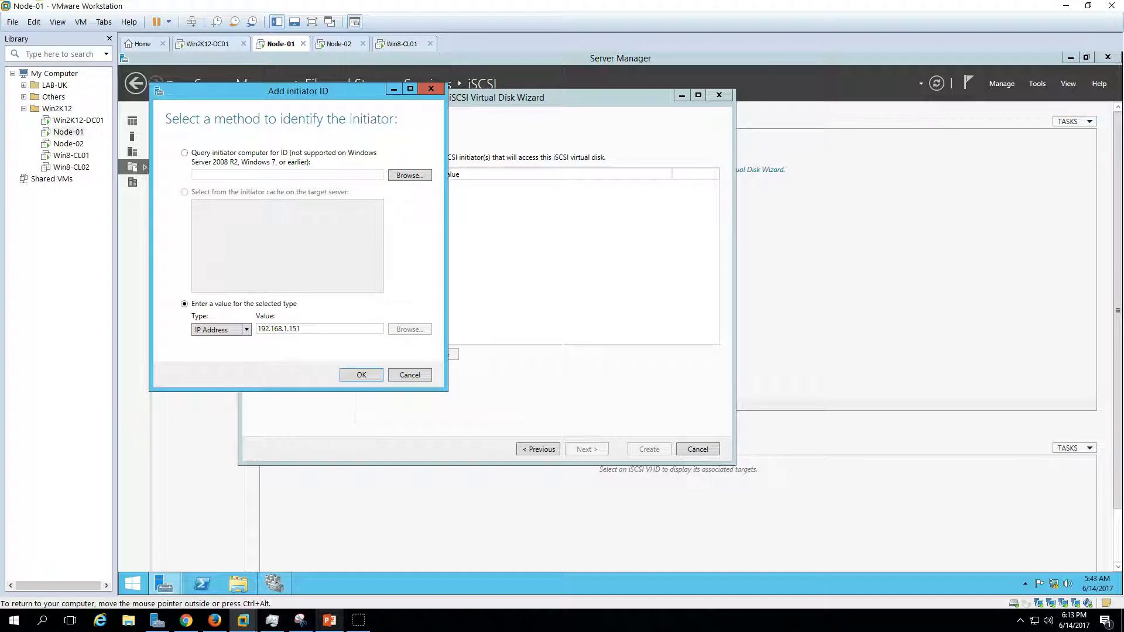
type("51")
left_click(360, 373)
left_click(408, 186)
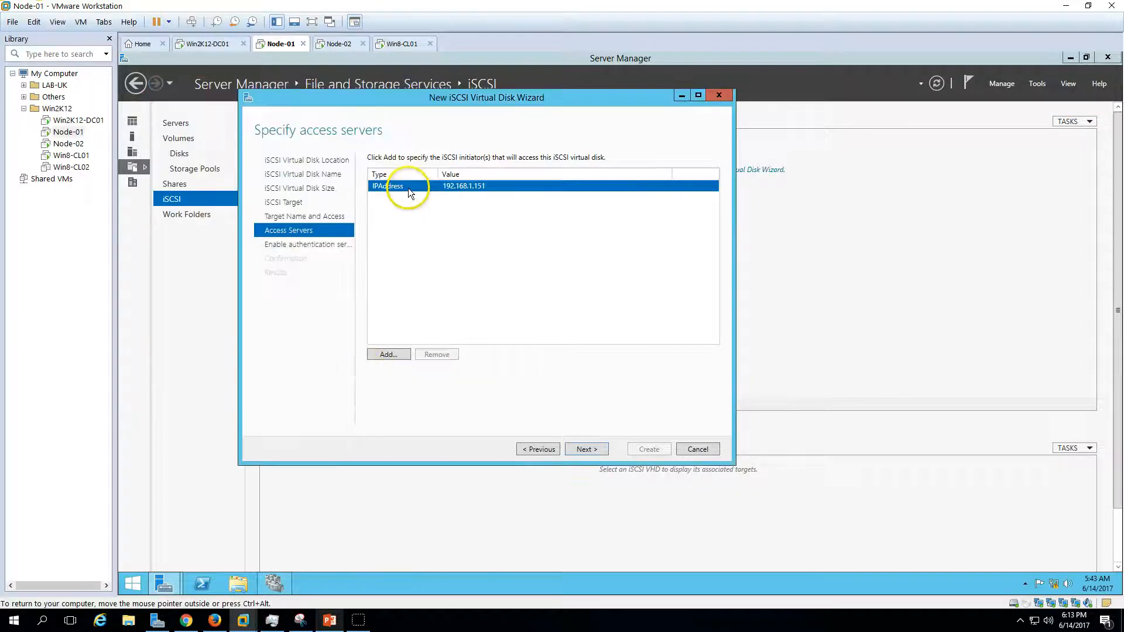
Leave CHAP authentication disabled and create the iSCSI virtual disk and target
left_click(587, 449)
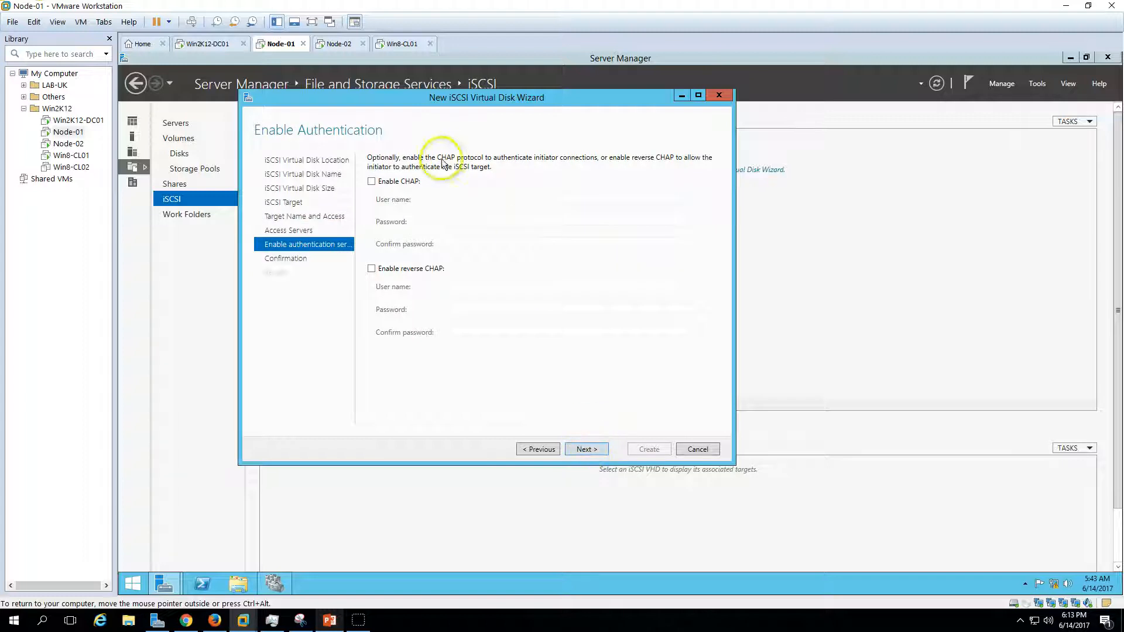
left_click(603, 450)
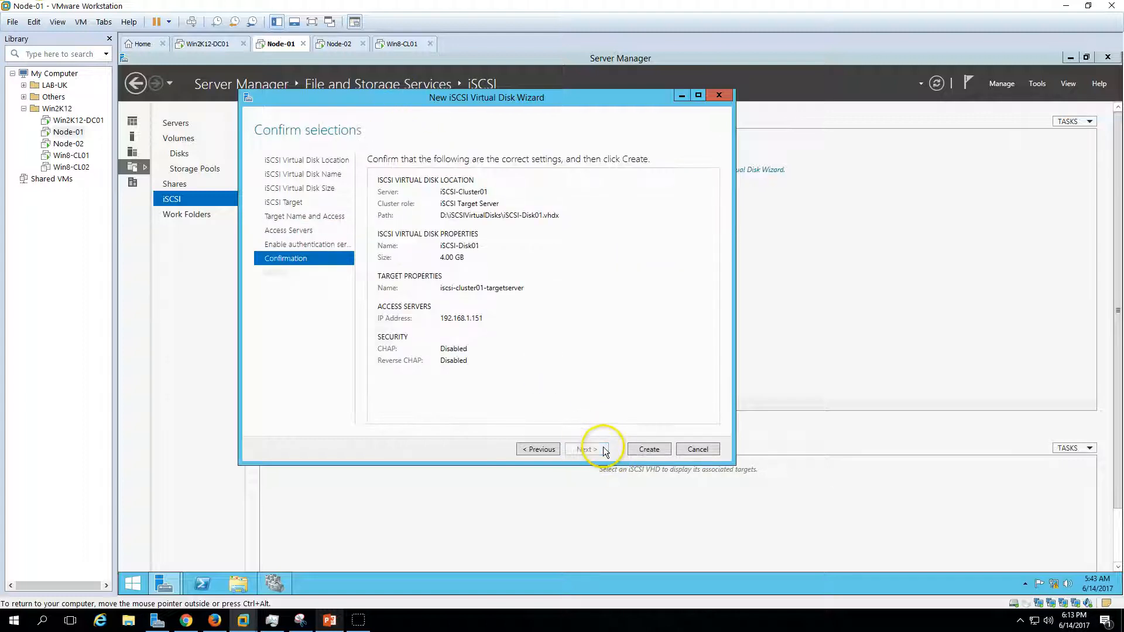
left_click(649, 448)
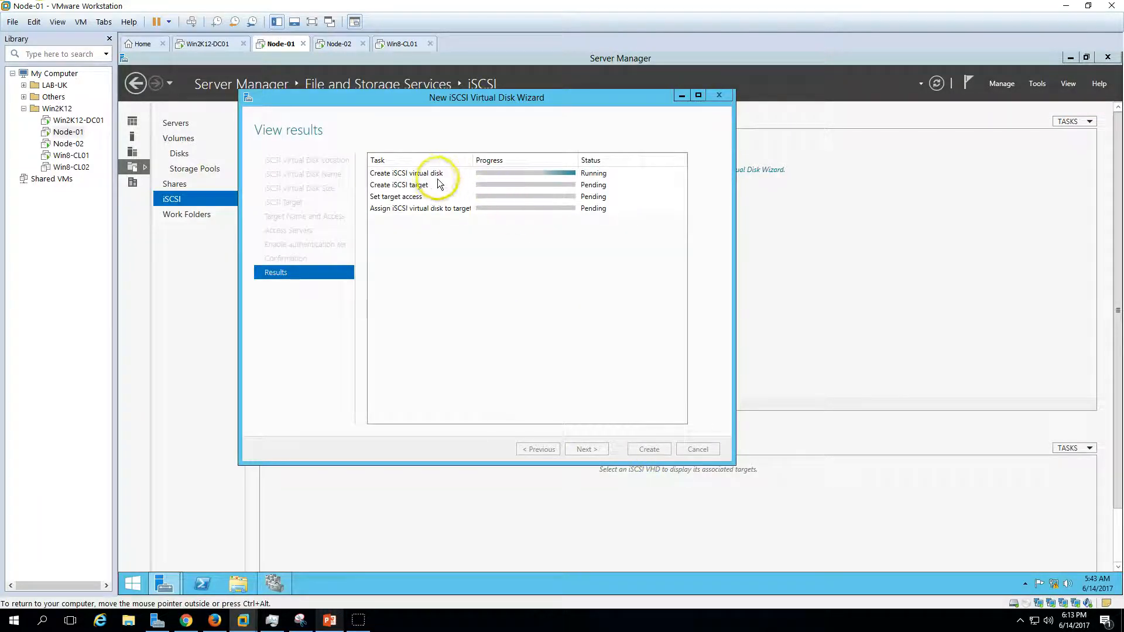
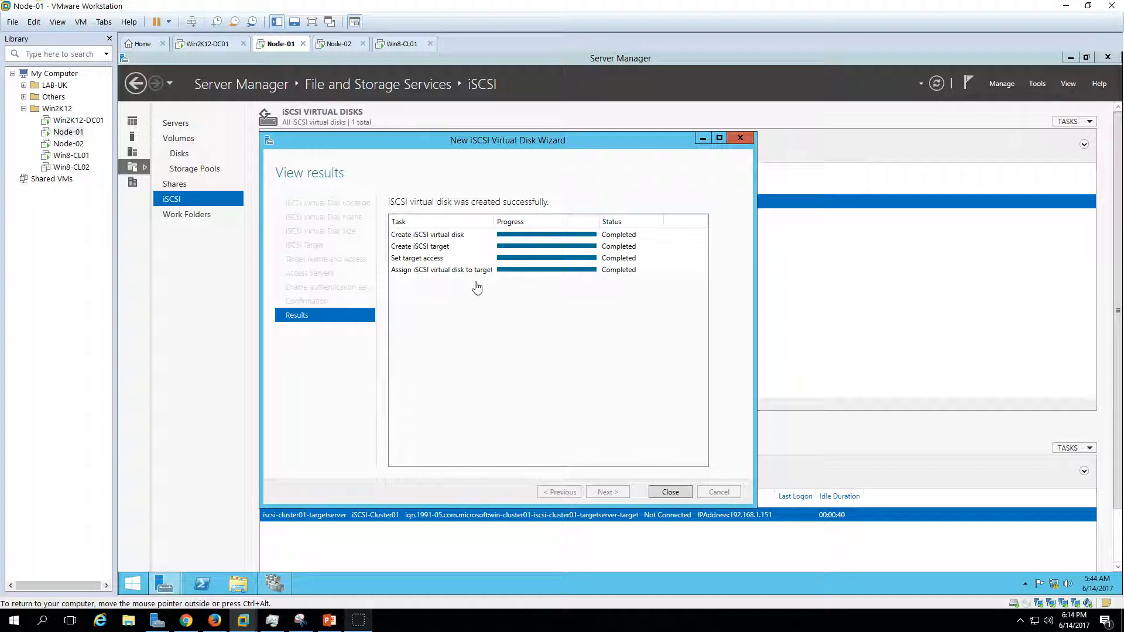
Close the finished wizard, leaving the 4 GB iSCSI-Disk01 listed, and start a second iSCSI virtual disk
left_click(676, 491)
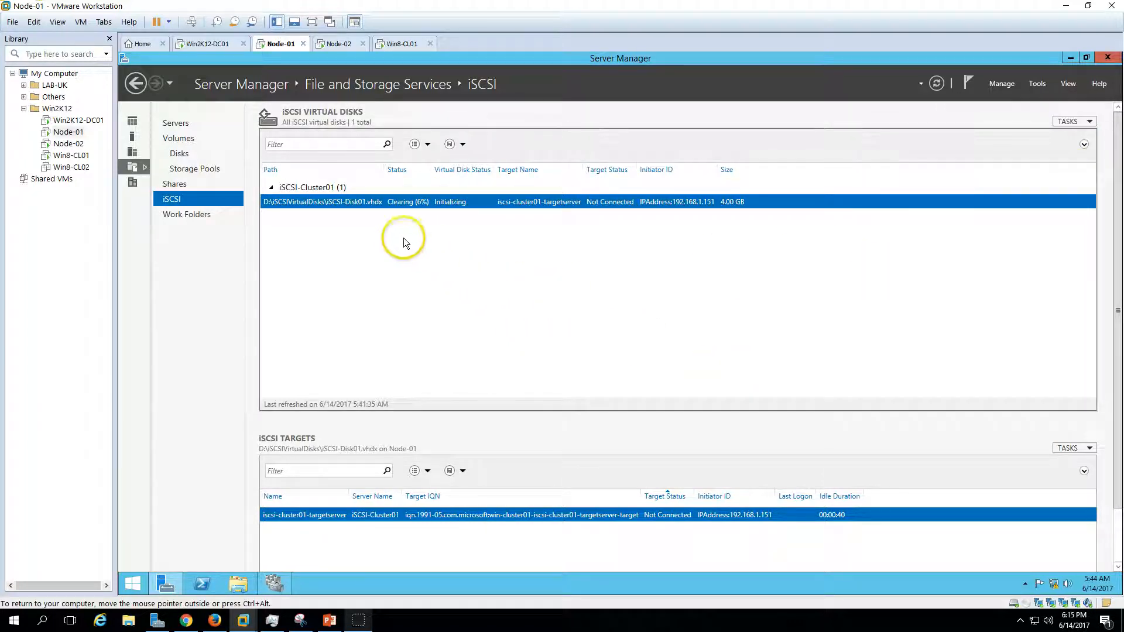
left_click(1071, 122)
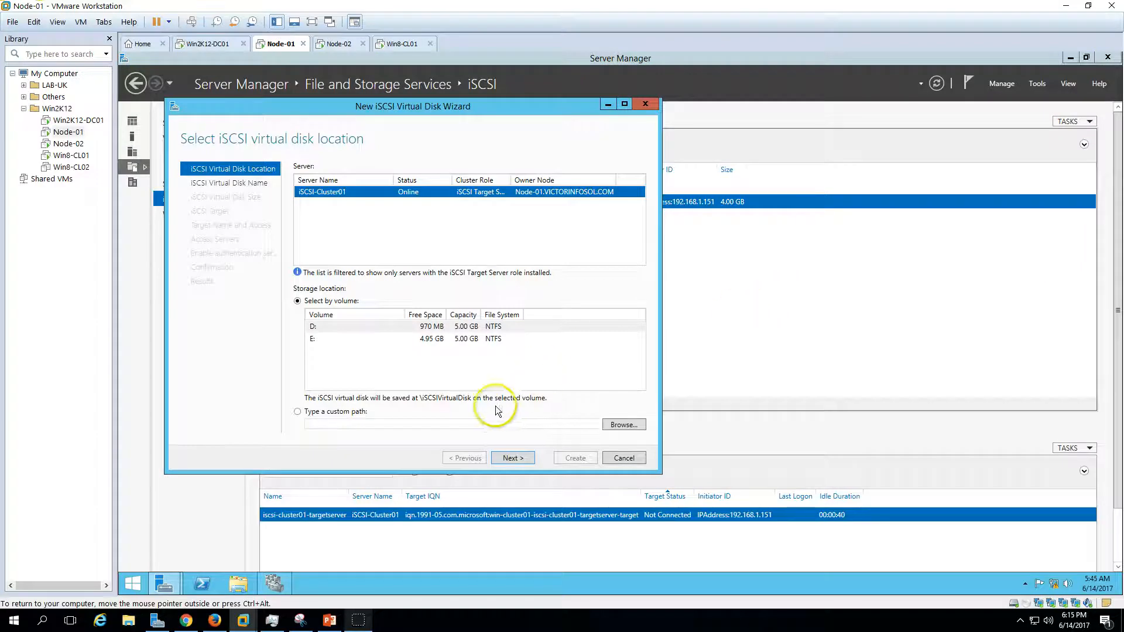
Place the new disk on volume E: and name it iSCSI-Disk02
left_click(395, 340)
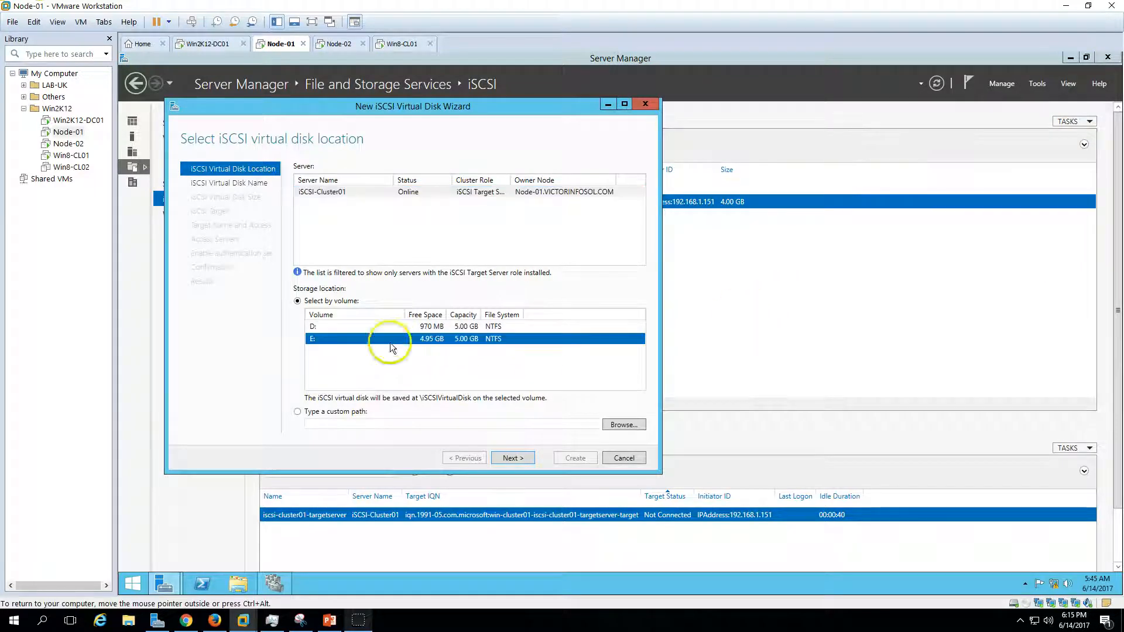
left_click(519, 458)
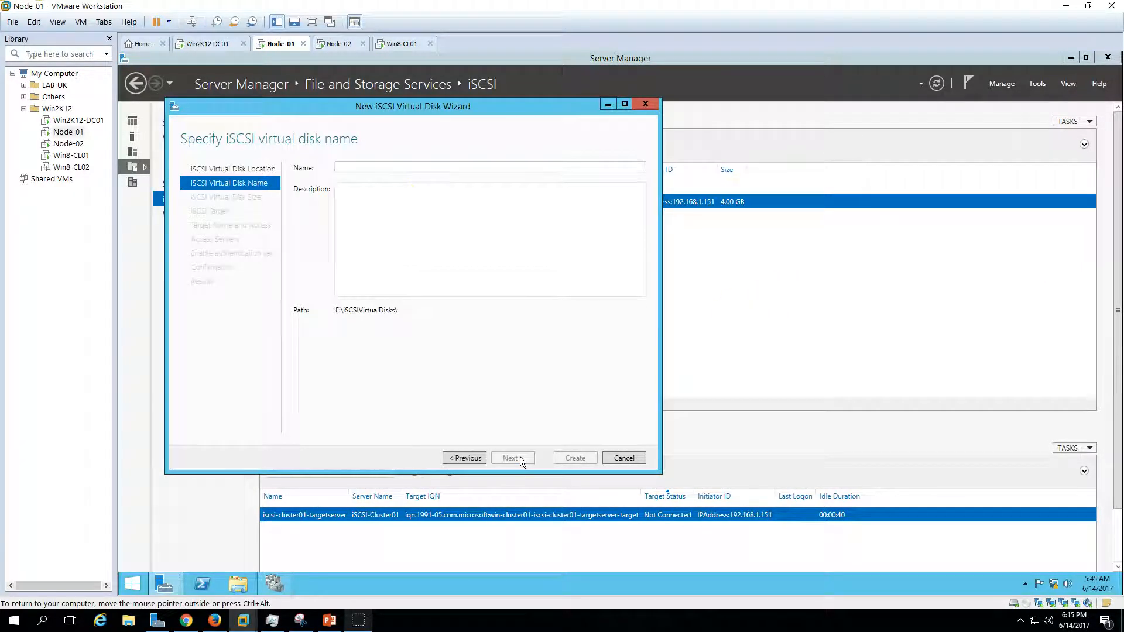
left_click(391, 189)
type("iSCSI-Disk01")
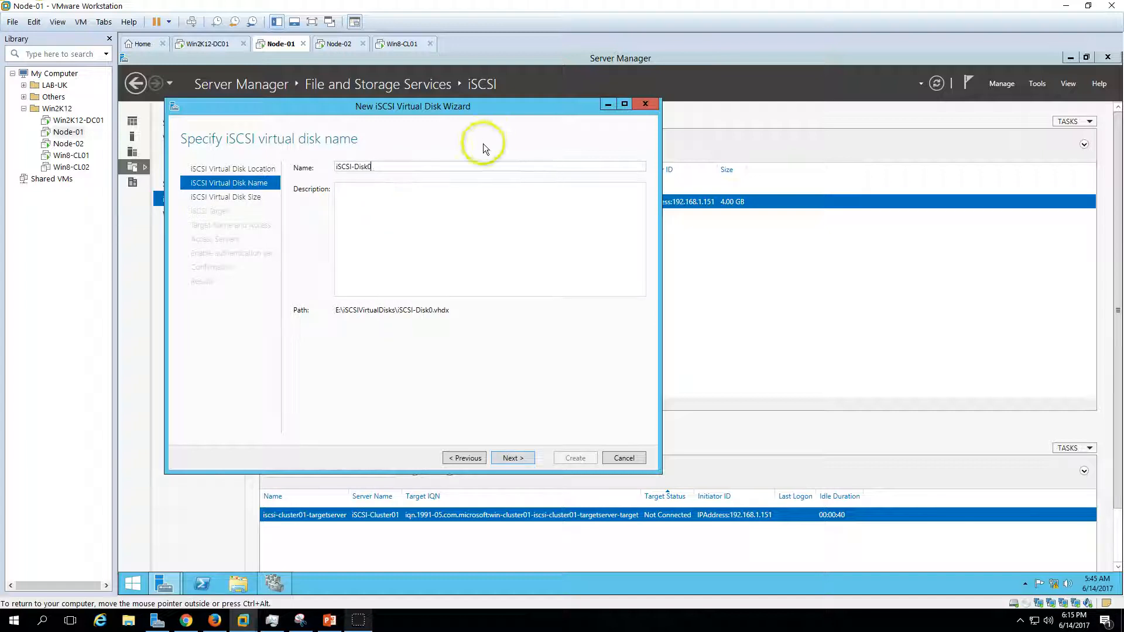
type("2")
left_click(514, 460)
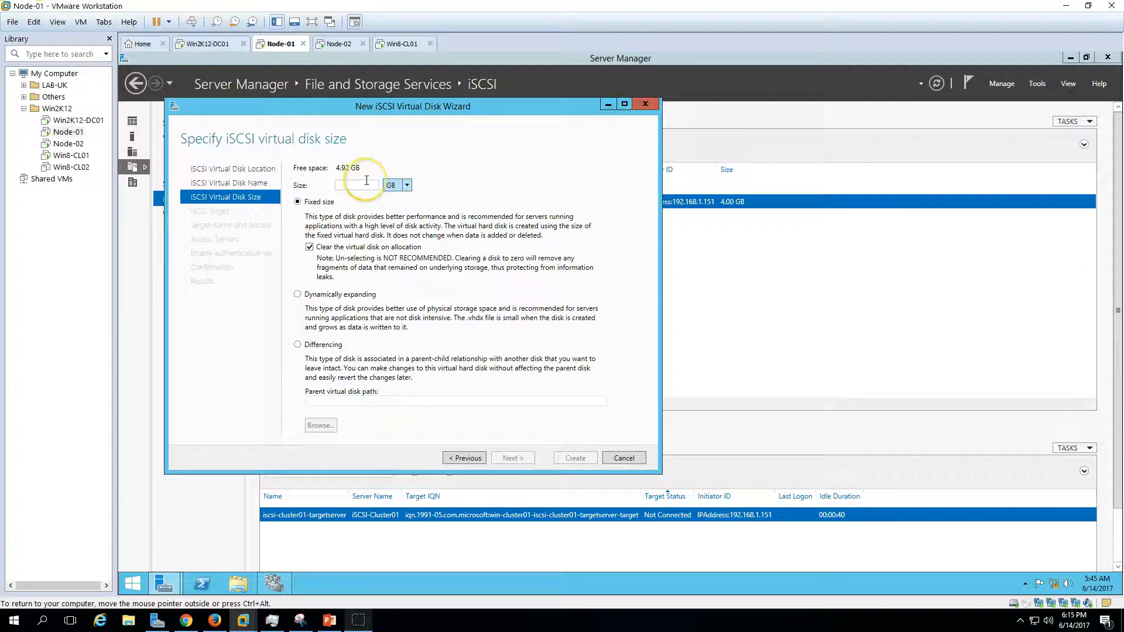
Set the size to 4 GB and assign the existing iscsi-cluster01-targetserver target
left_click(367, 184)
type("4")
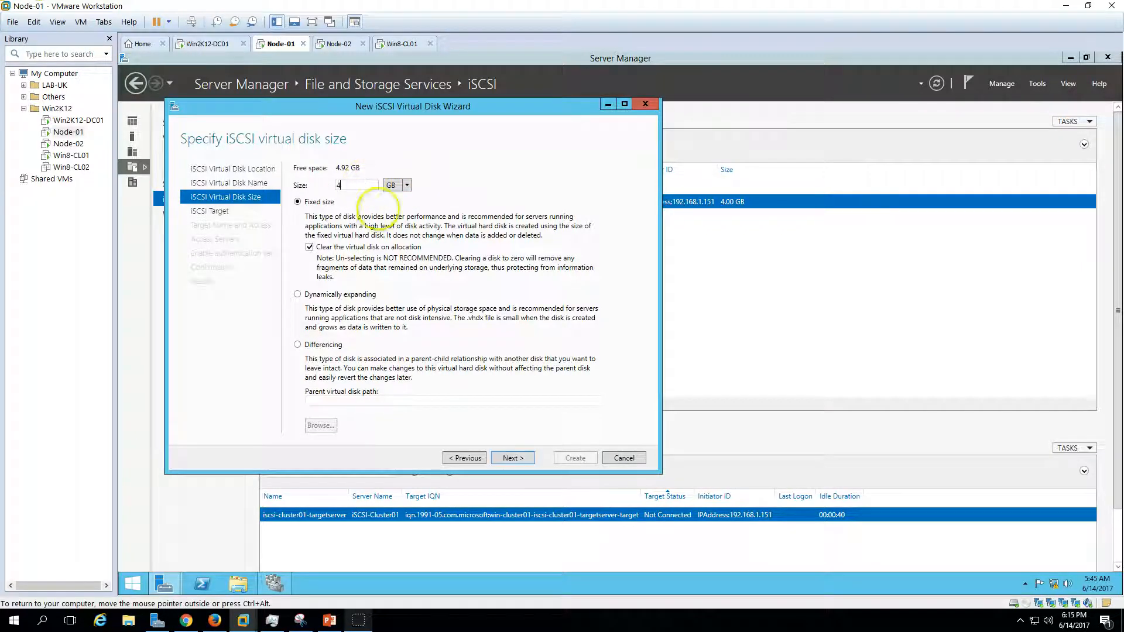
left_click(513, 458)
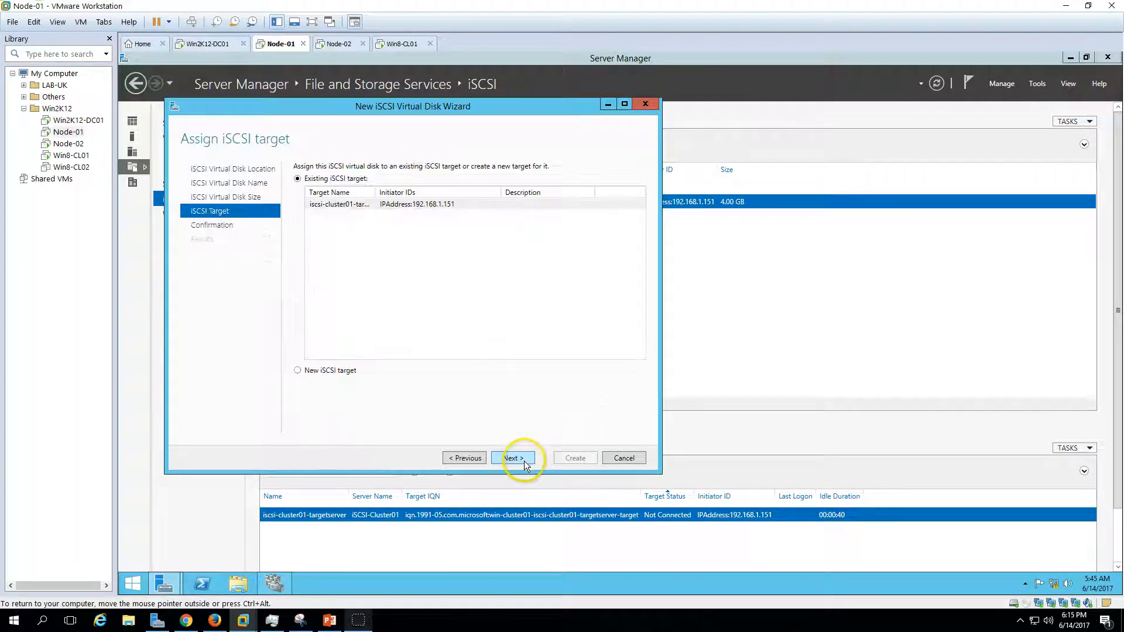
left_click(359, 206)
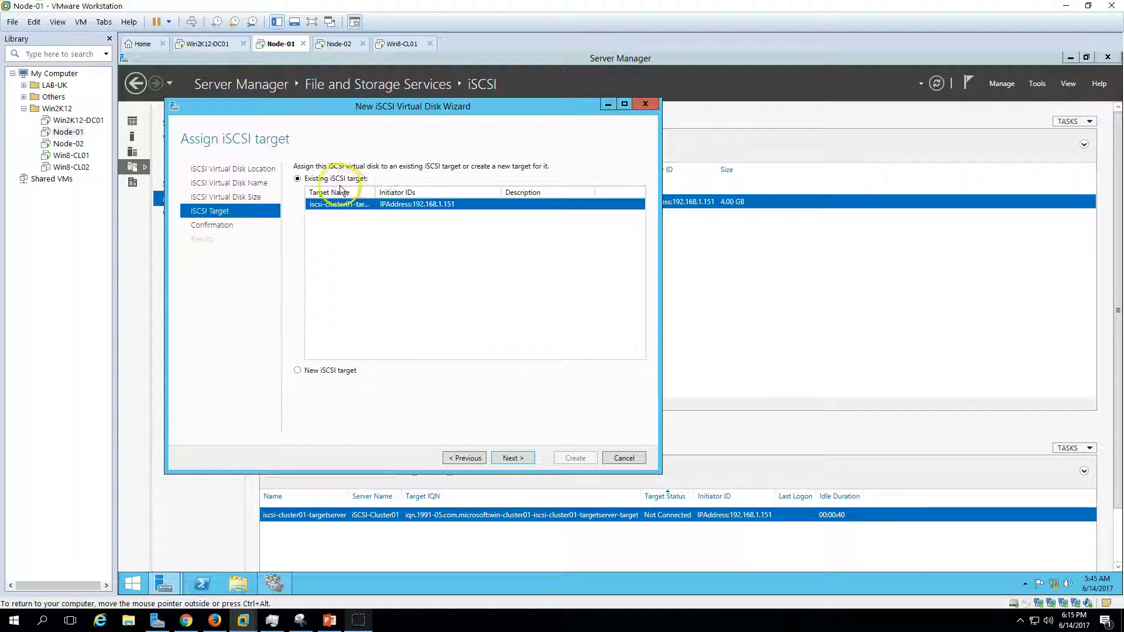
left_click(521, 460)
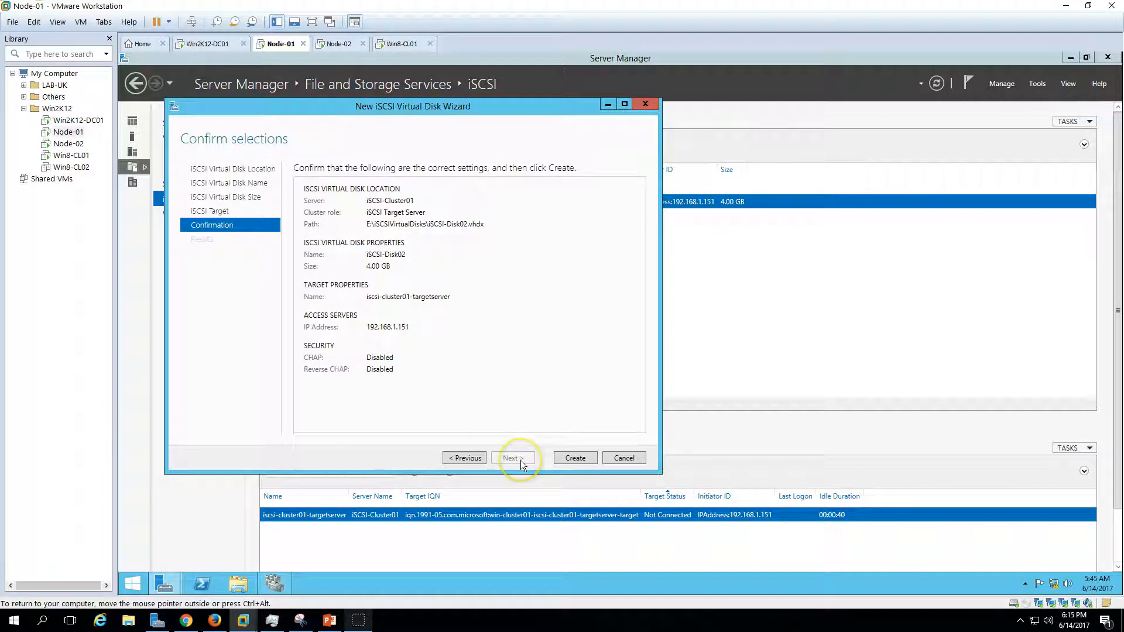
Create iSCSI-Disk02, moving the progress window aside to watch the disk list
left_click(582, 459)
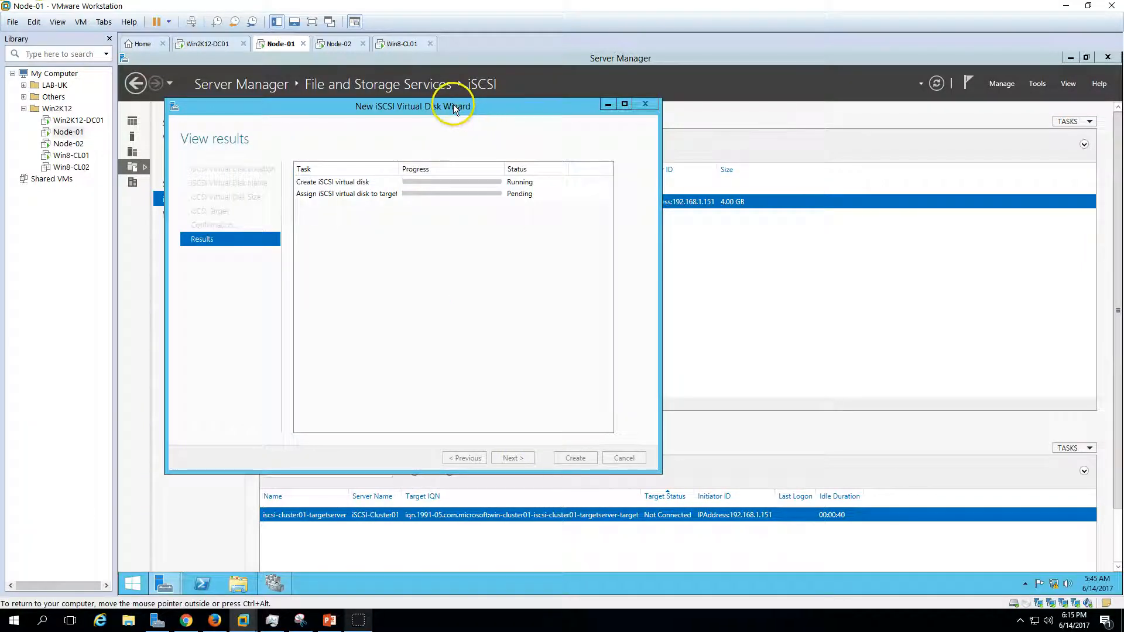
left_click_drag(450, 110, 585, 127)
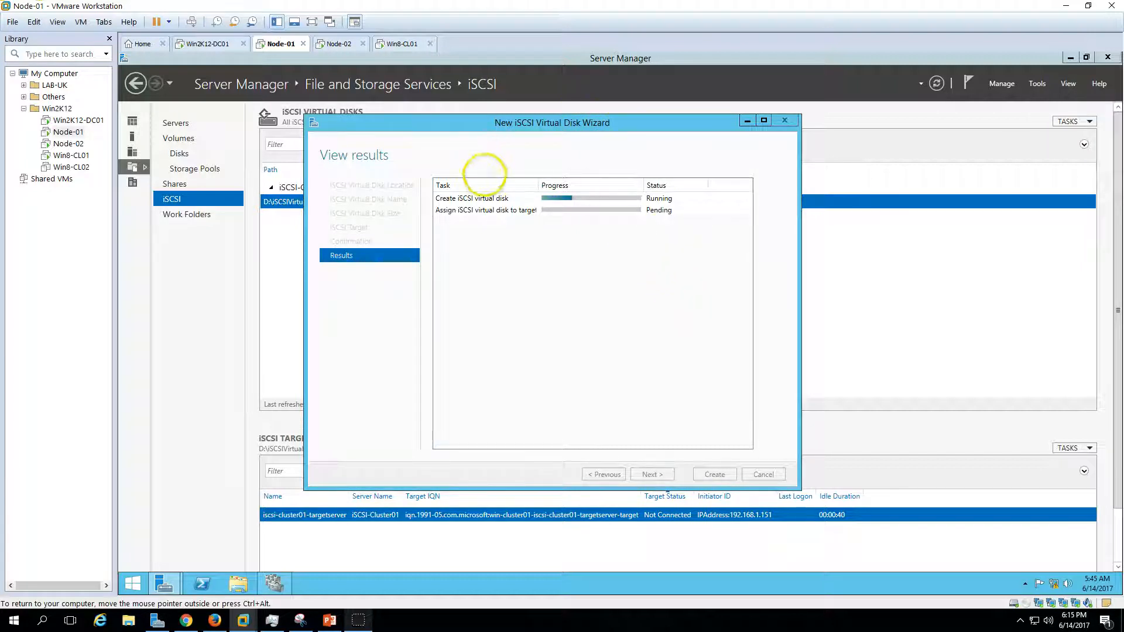
left_click_drag(487, 123, 568, 282)
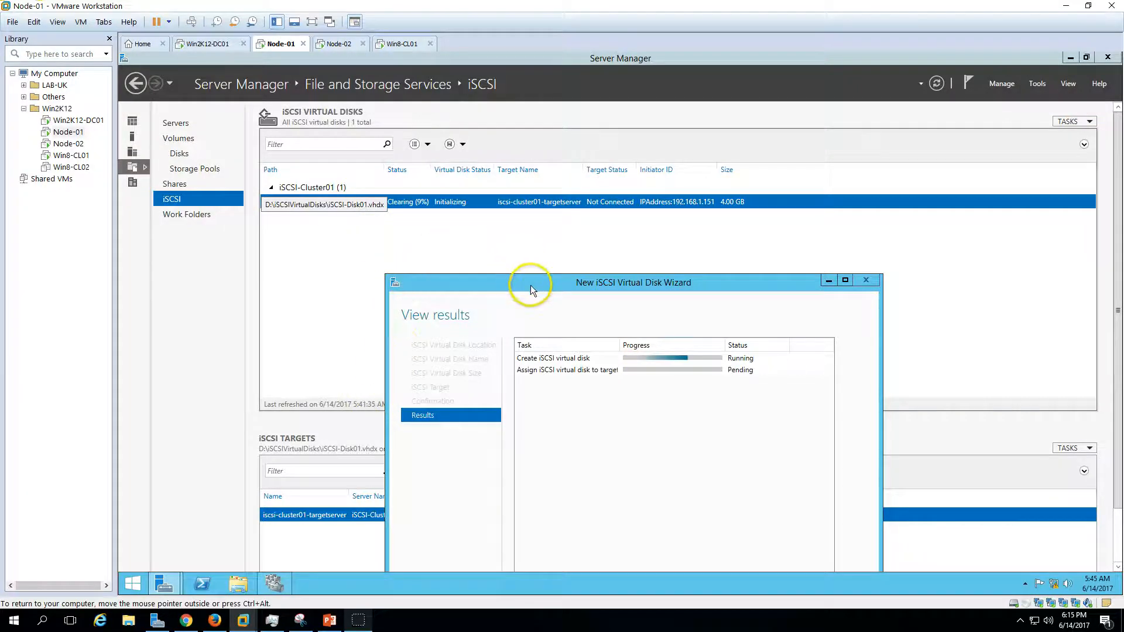
left_click_drag(530, 284, 472, 143)
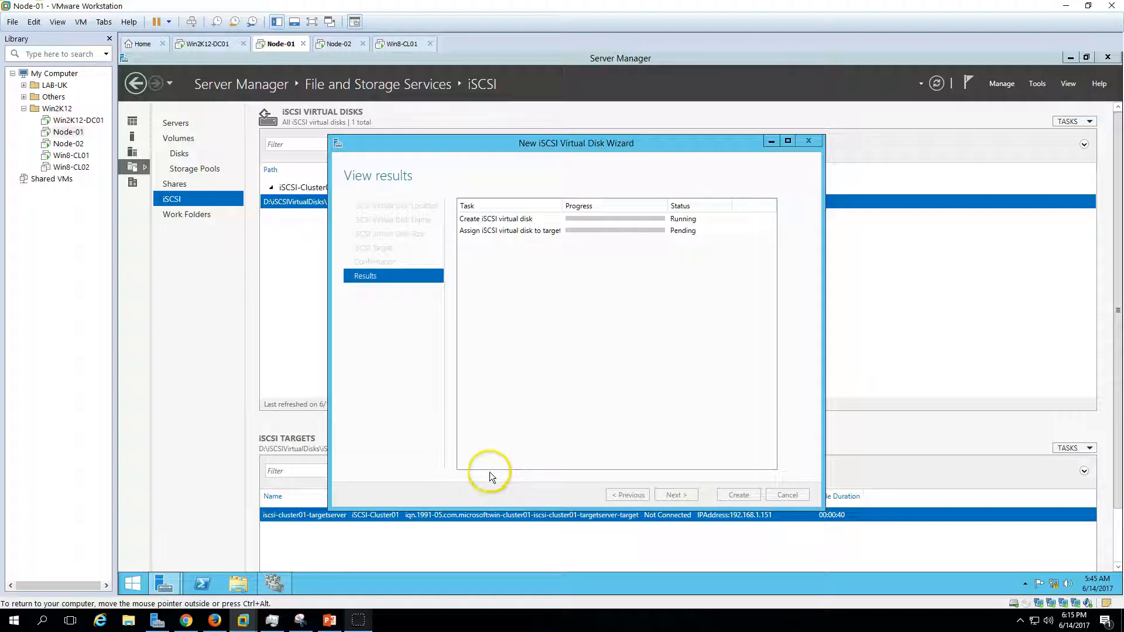
left_click(362, 622)
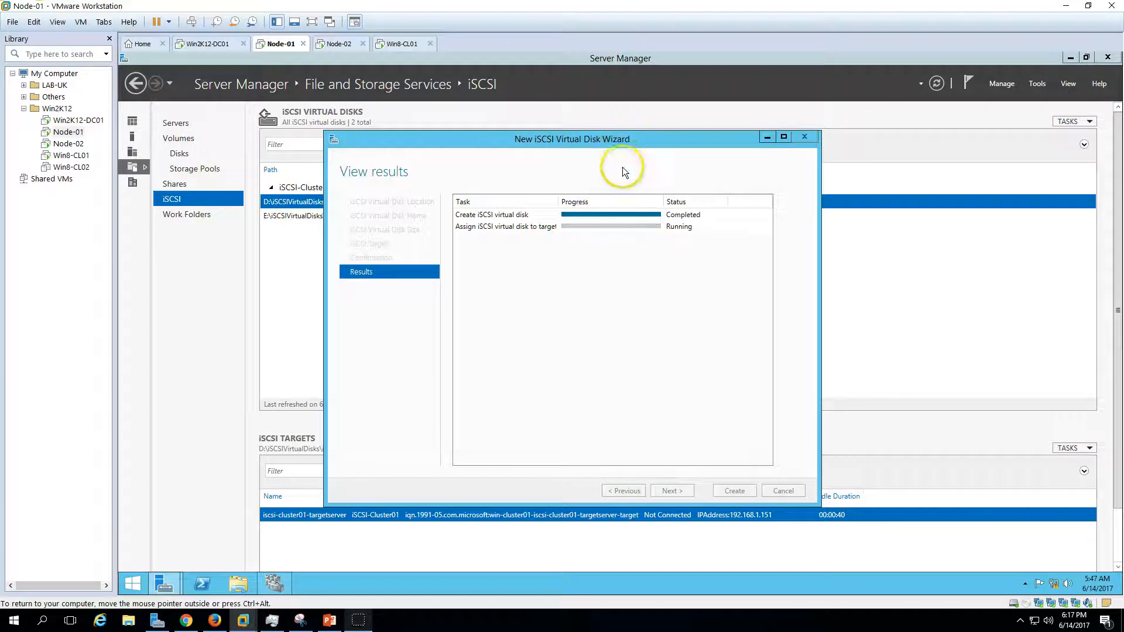
Close the wizard after successful creation and select the iSCSI-Disk02 row
left_click_drag(623, 172, 622, 241)
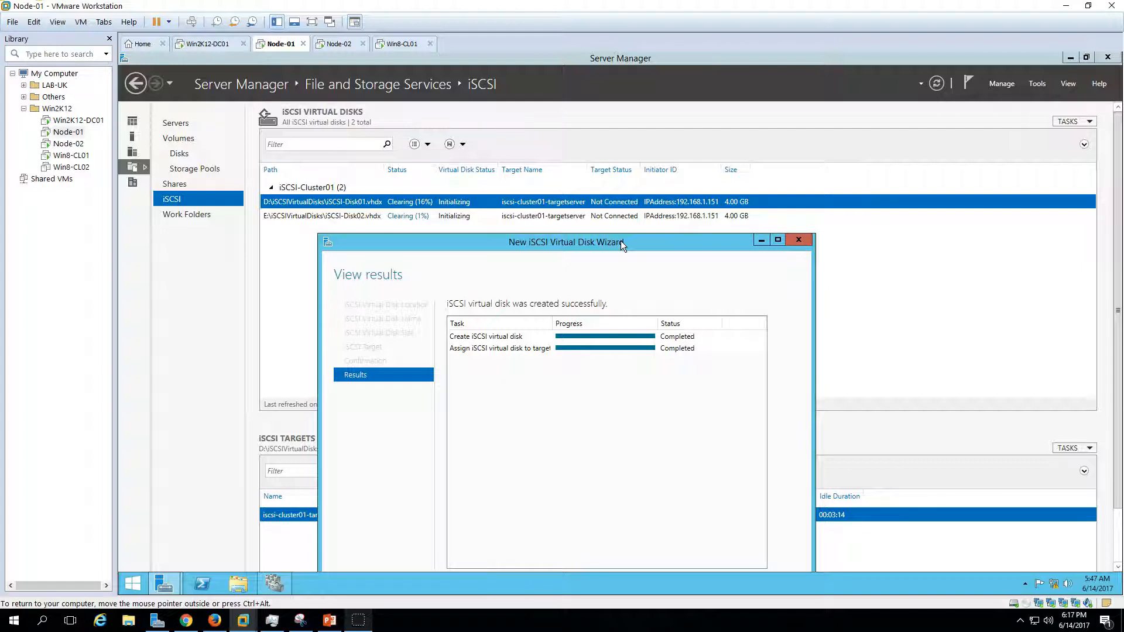
left_click_drag(620, 240, 632, 105)
left_click(741, 457)
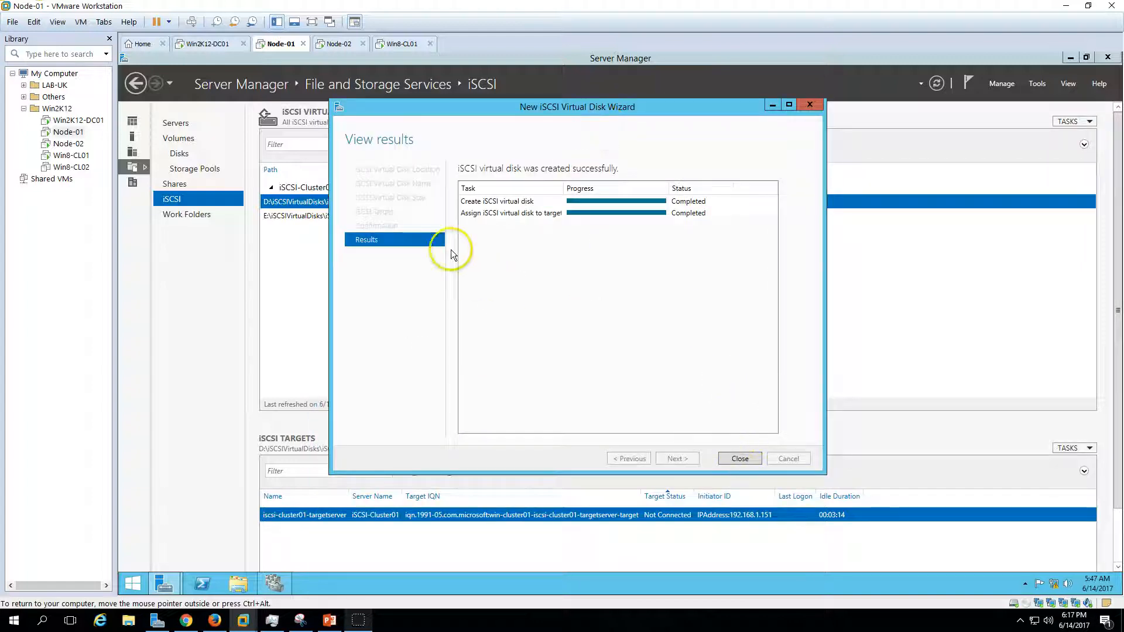
left_click(358, 217)
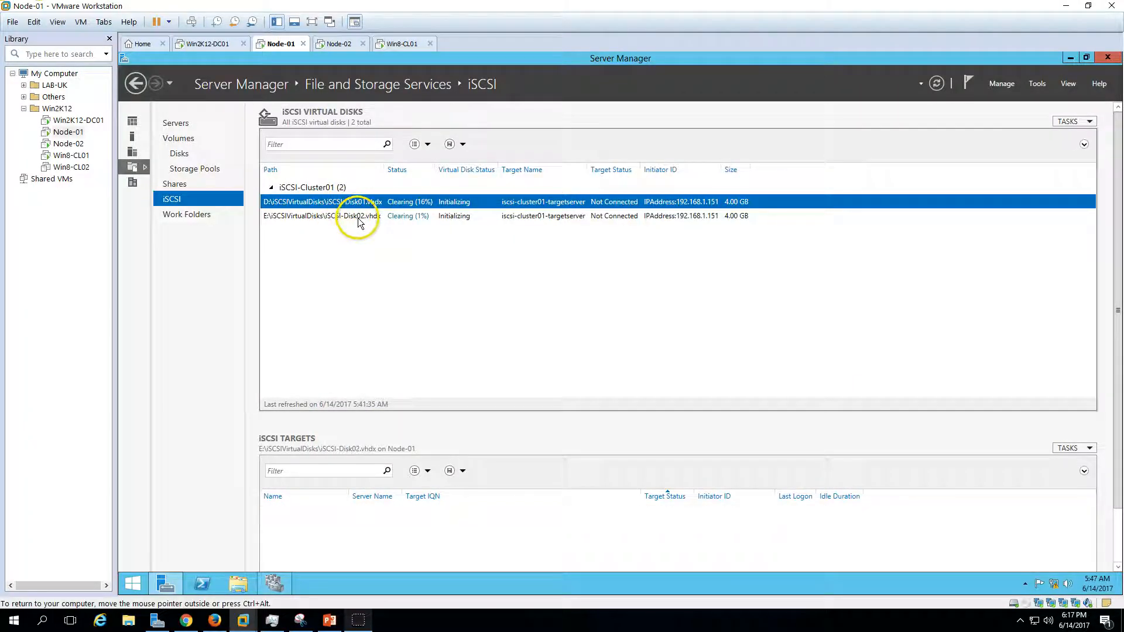
On Win8-CL01, open Disk Management and maximise it
left_click(402, 43)
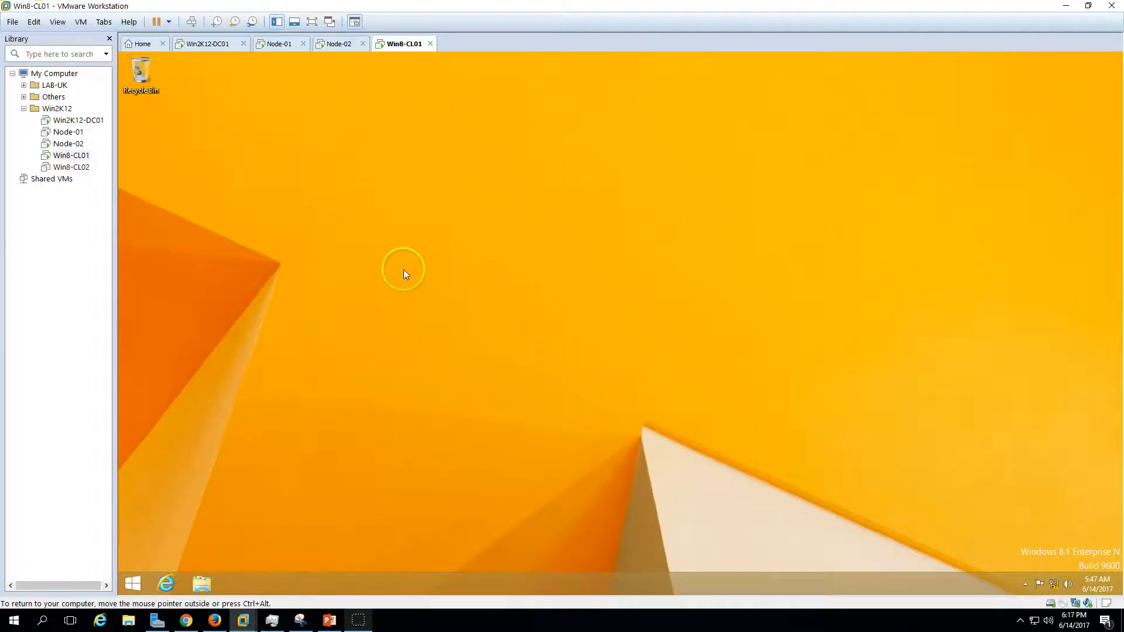
left_click(283, 45)
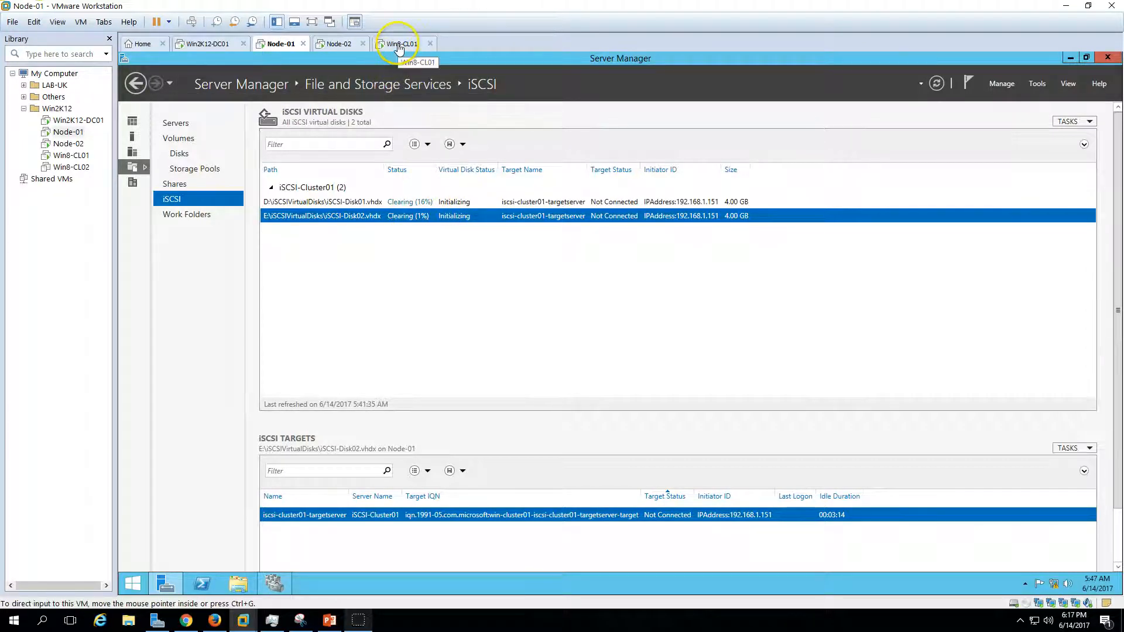
left_click(403, 45)
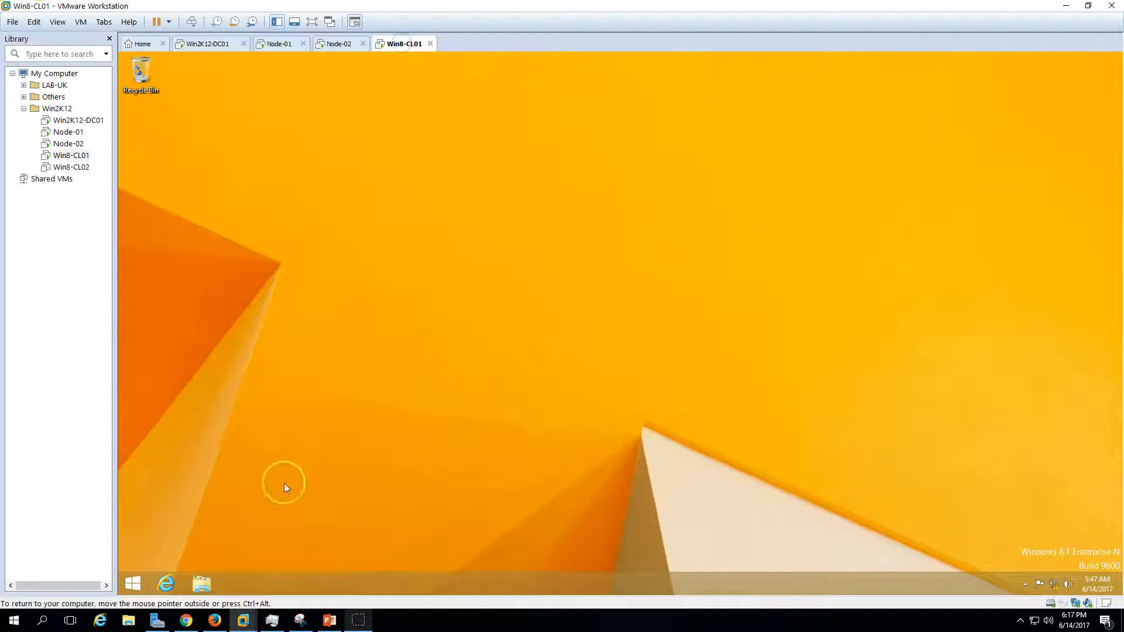
right_click(132, 584)
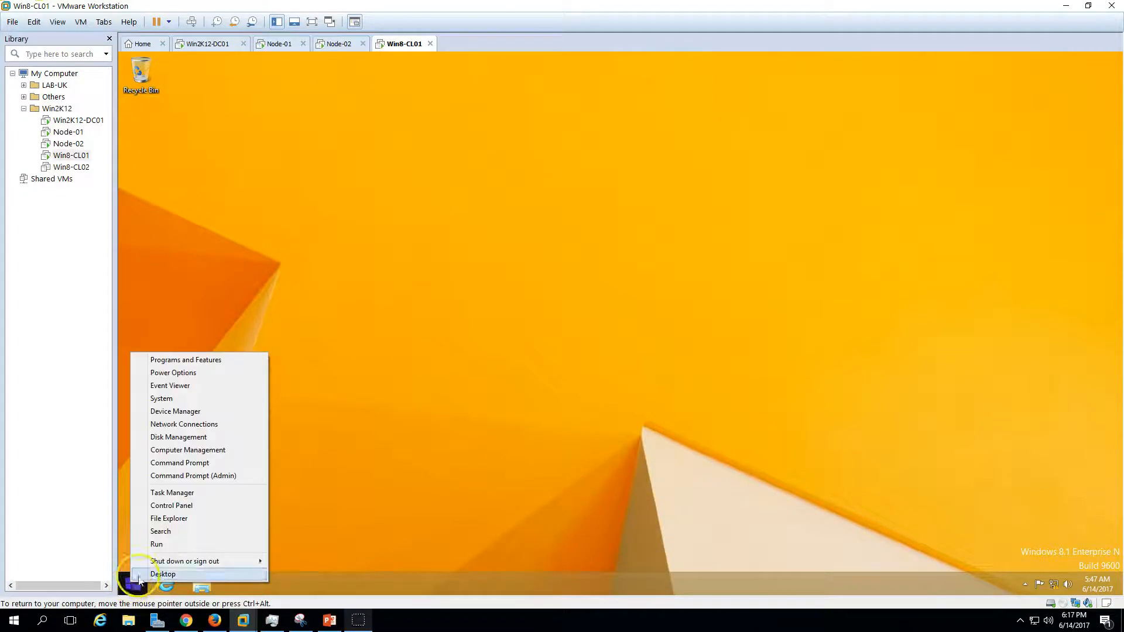
left_click(199, 437)
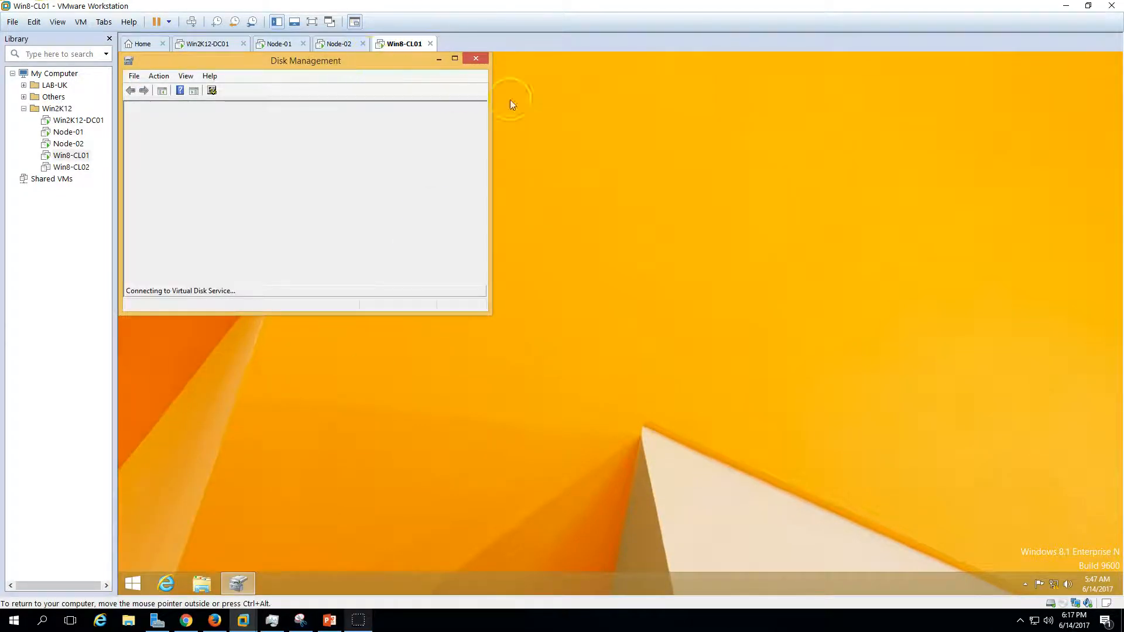
double_click(540, 112)
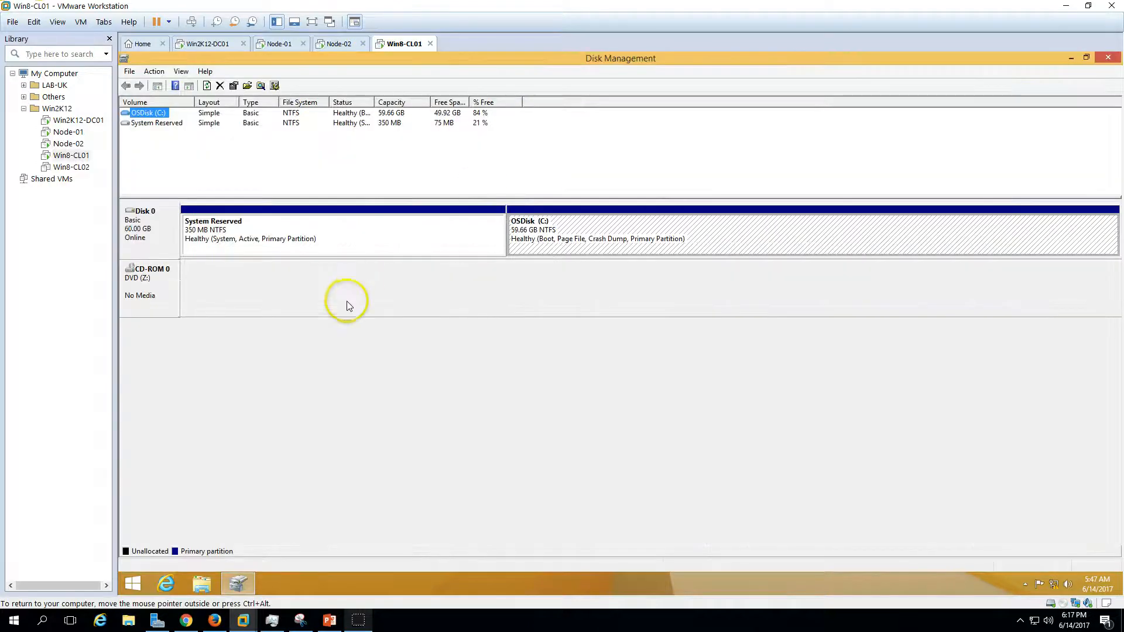
Open File Explorer on Win8-CL01, showing the 60 GB C: disk and DVD drive Z:
left_click(210, 585)
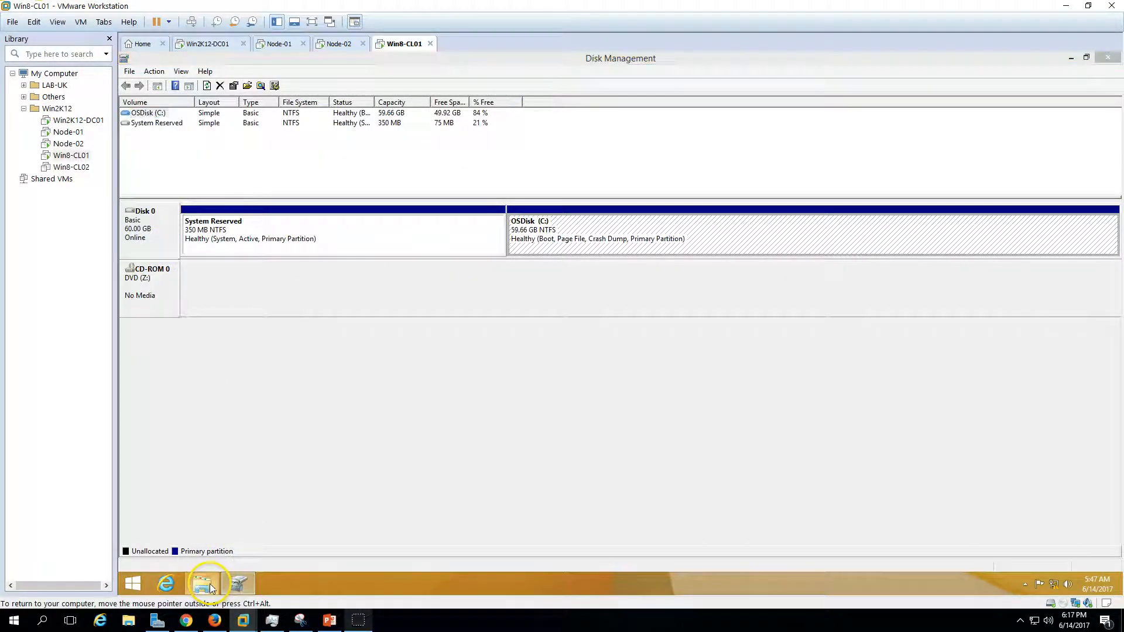
left_click_drag(556, 151, 464, 189)
left_click(495, 343)
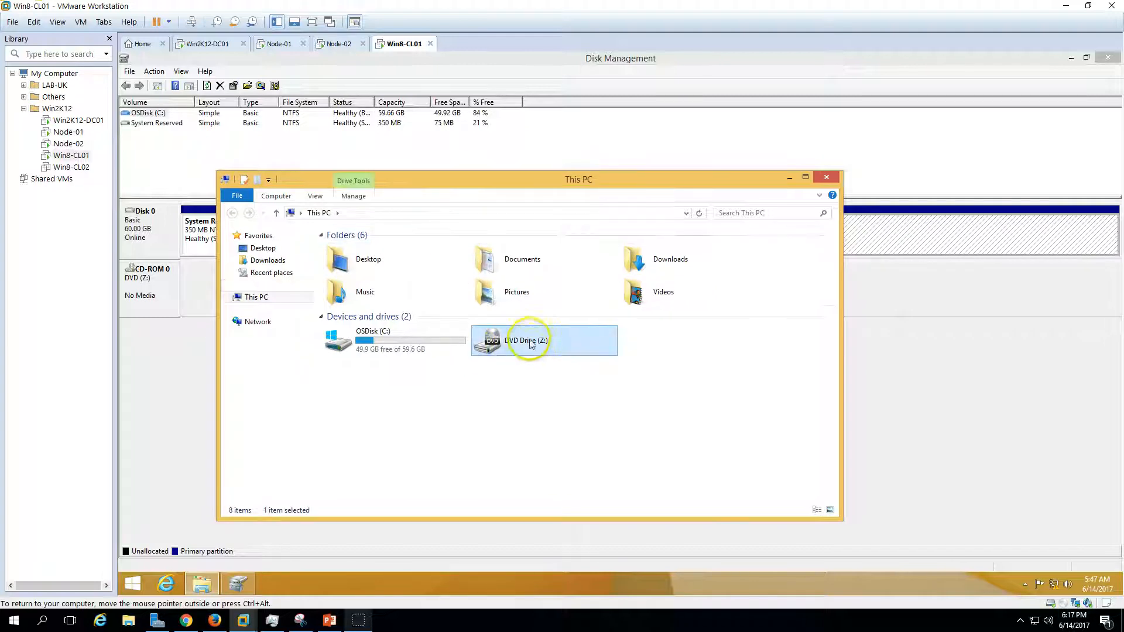
left_click(296, 48)
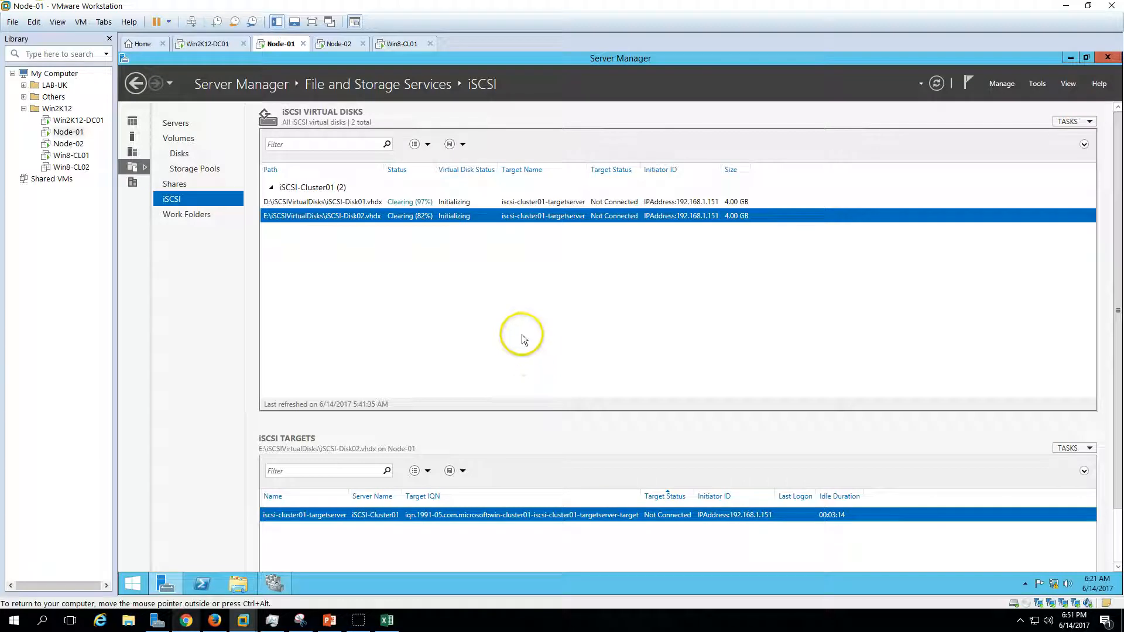
Check the Disk01 and Disk02 rows until Disk01 reads Not Connected and Disk02 hits Clearing 100%
left_click(466, 203)
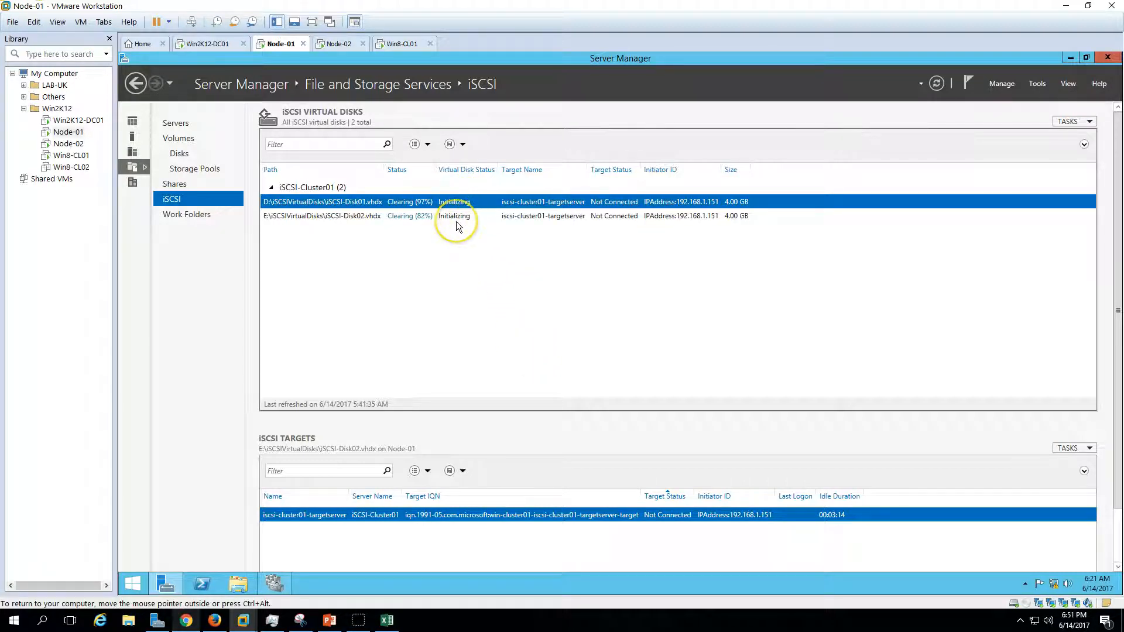
left_click(457, 219)
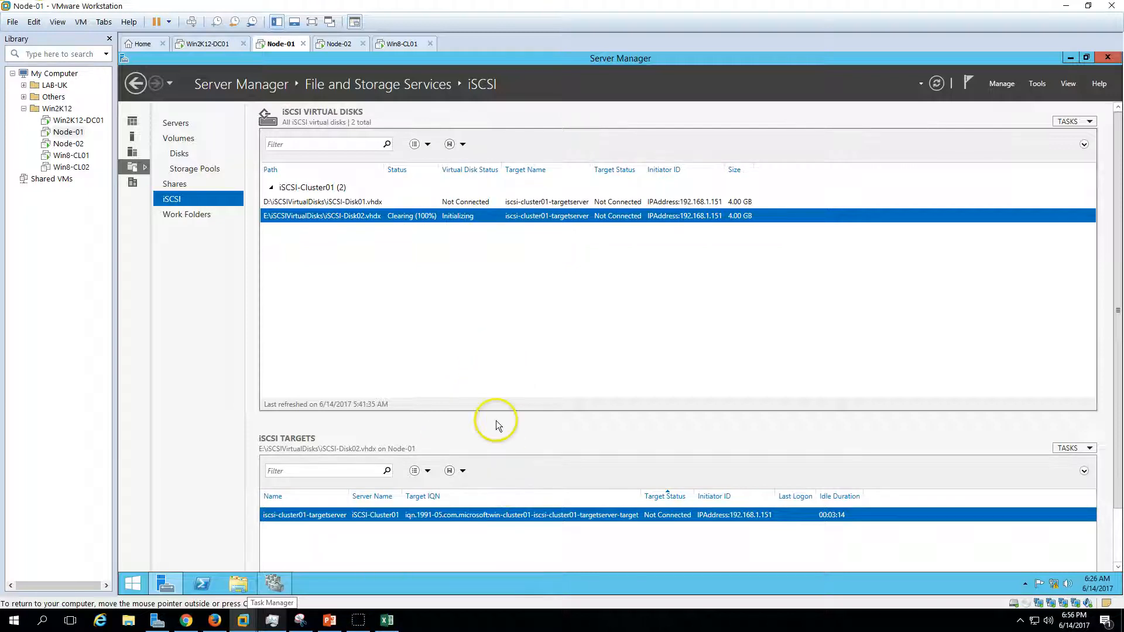
left_click(446, 203)
left_click(447, 215)
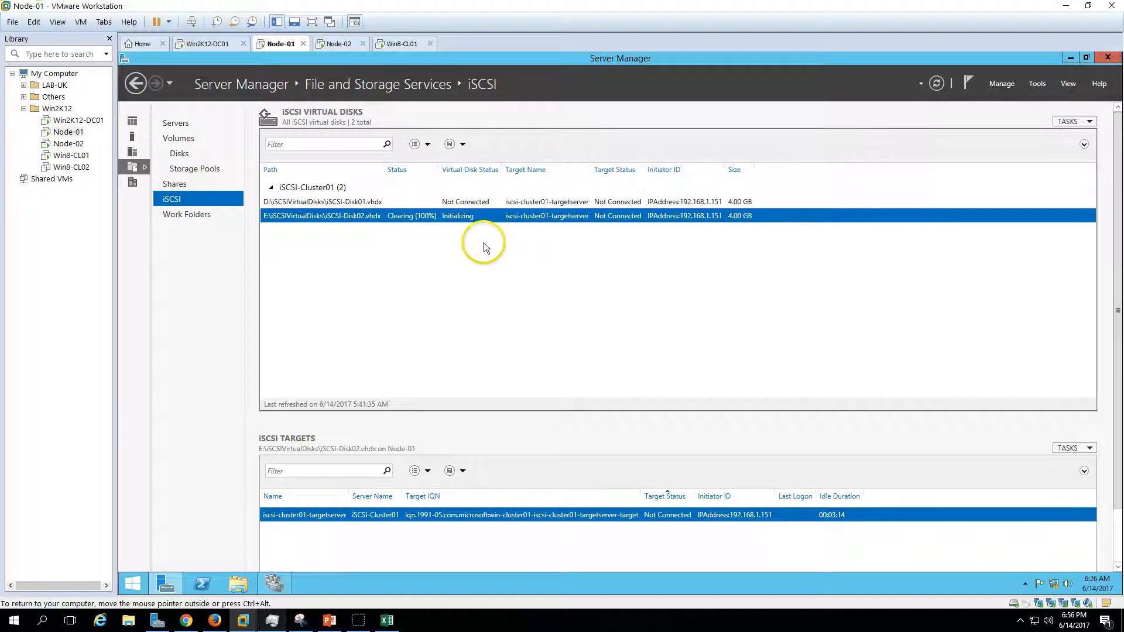
On Win8-CL01, search 'iscsi', launch the iSCSI initiator setup and agree to start the service
left_click(400, 45)
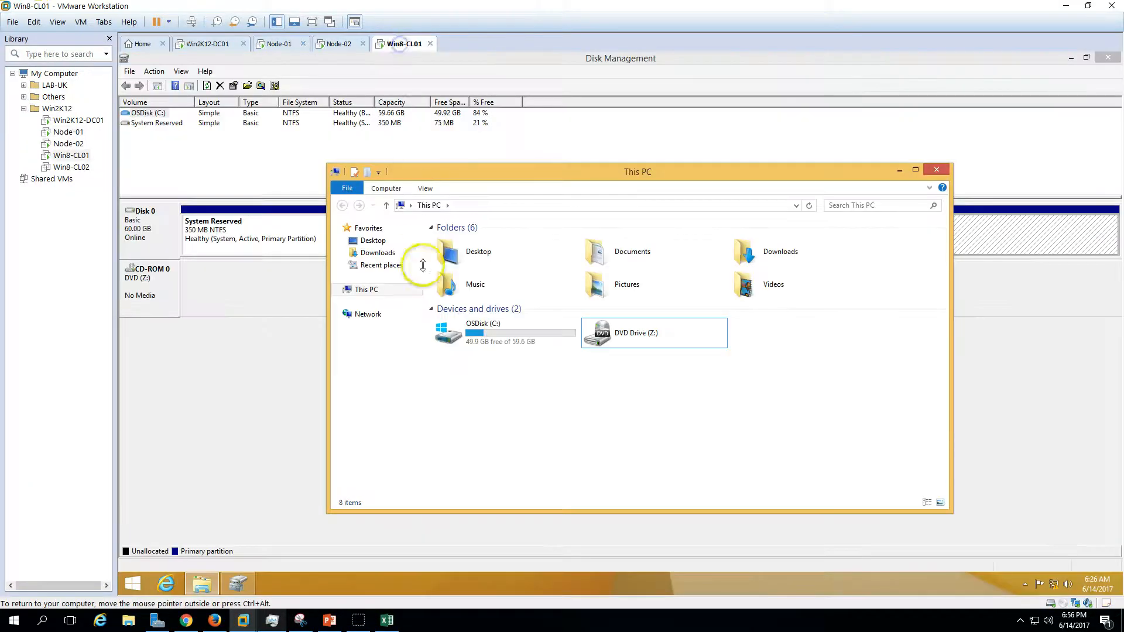
right_click(140, 577)
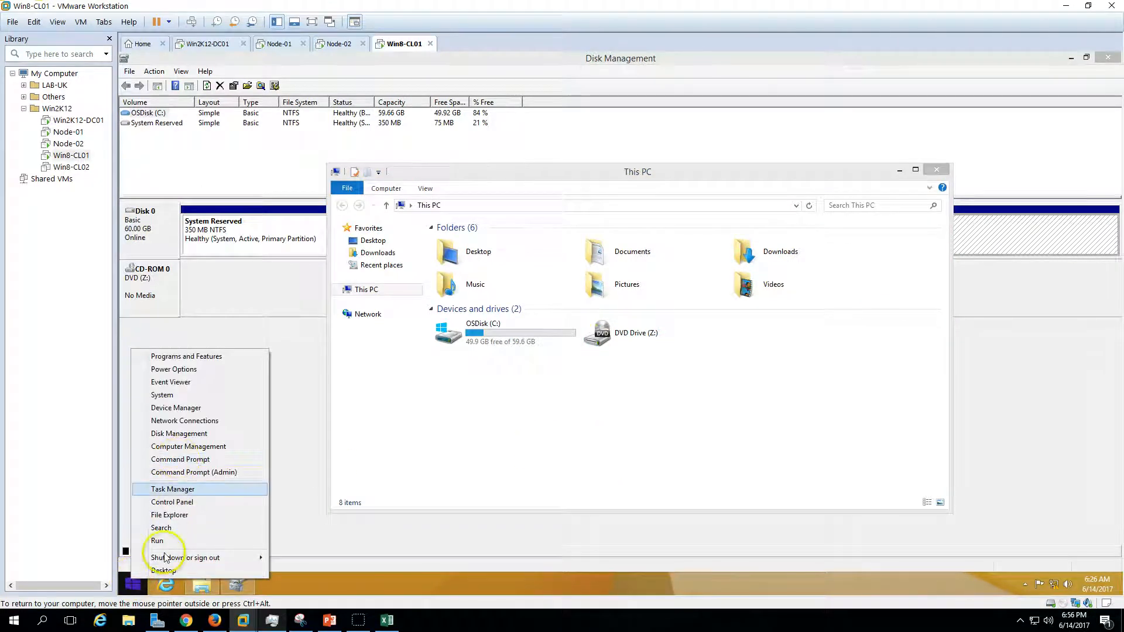
left_click(476, 459)
left_click(135, 583)
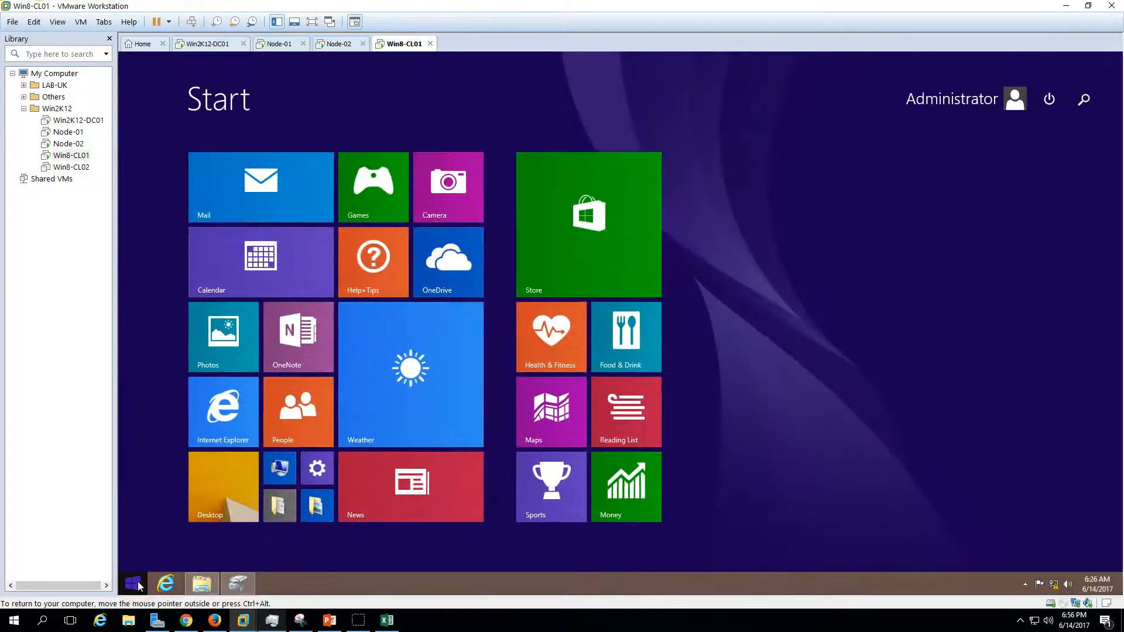
type("iscsi")
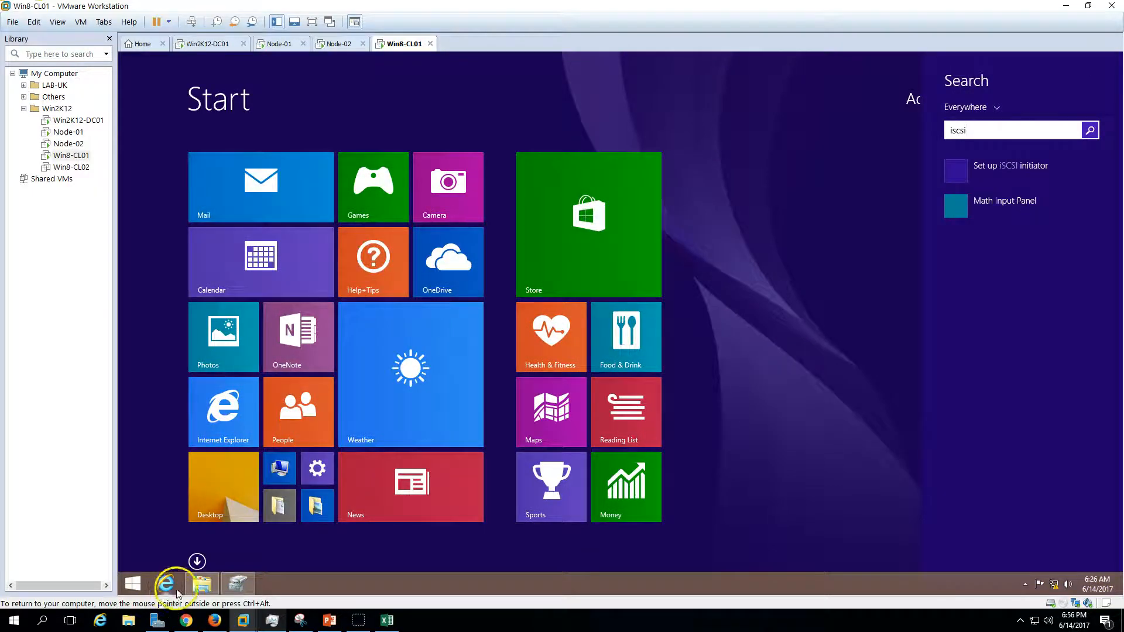
left_click(997, 170)
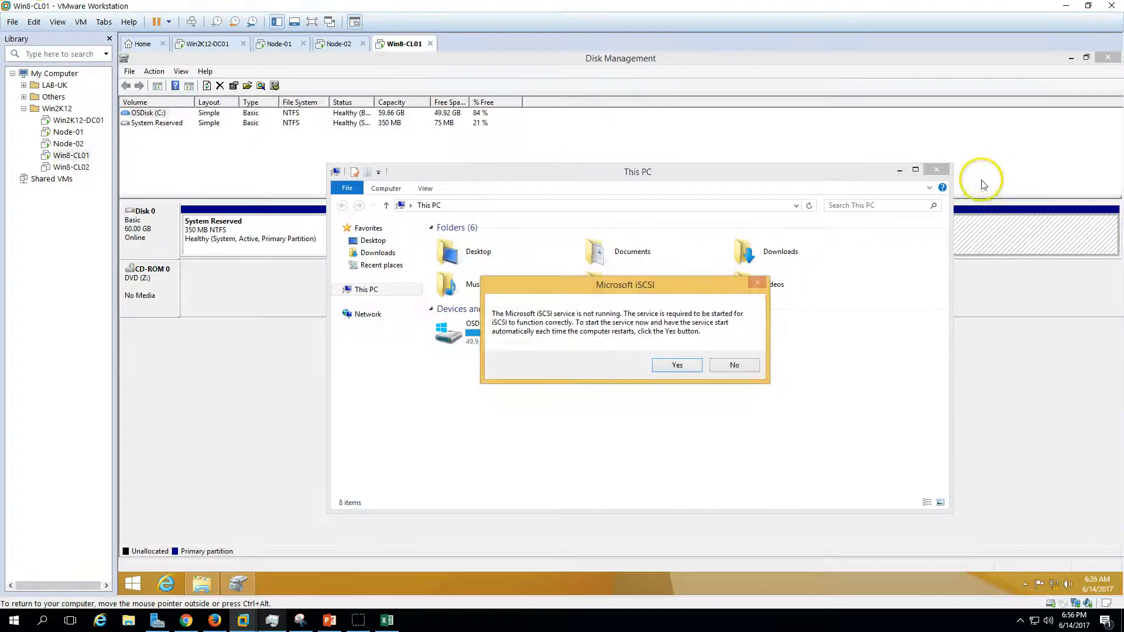
left_click(687, 368)
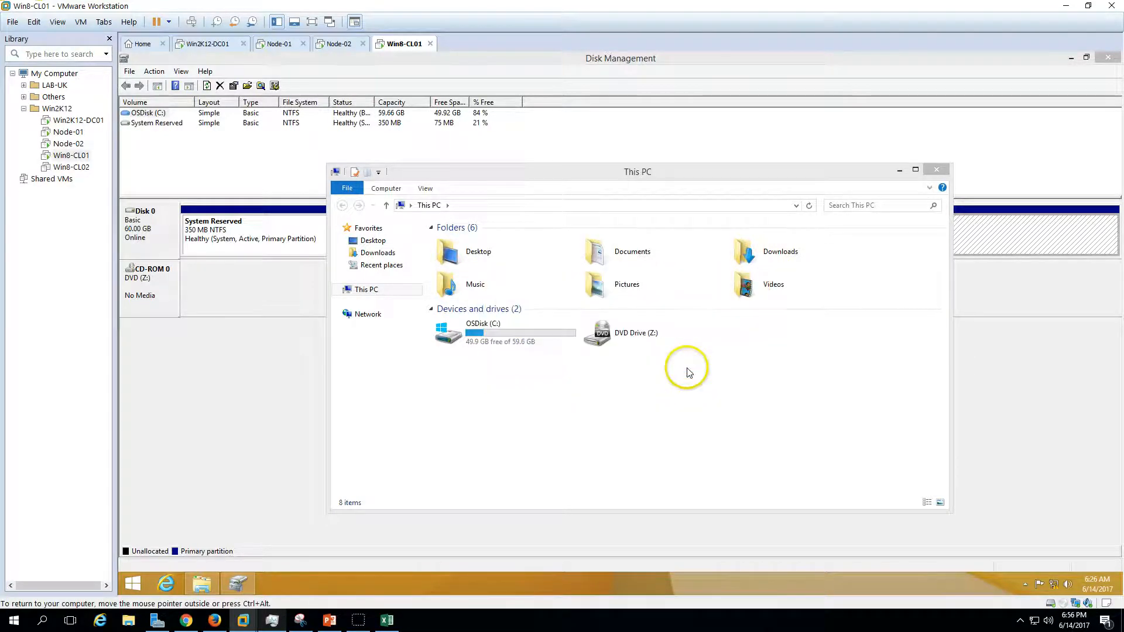
left_click(279, 45)
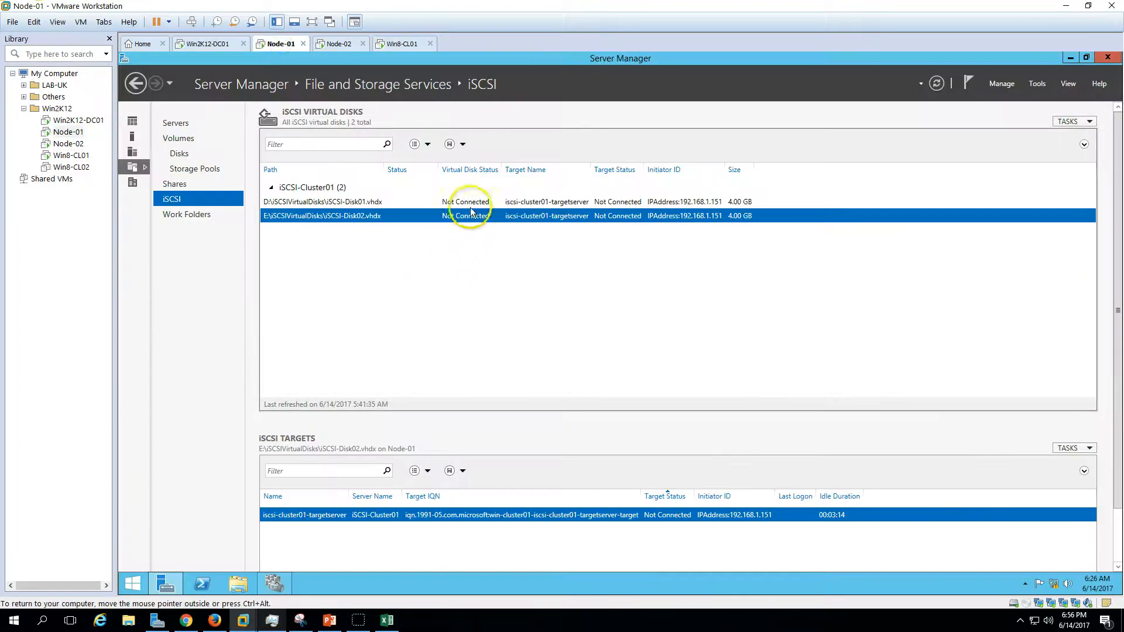
Compare both iSCSI disks' status, then clear the partial target address on Win8-CL01
left_click(489, 205)
left_click(490, 219)
left_click(490, 205)
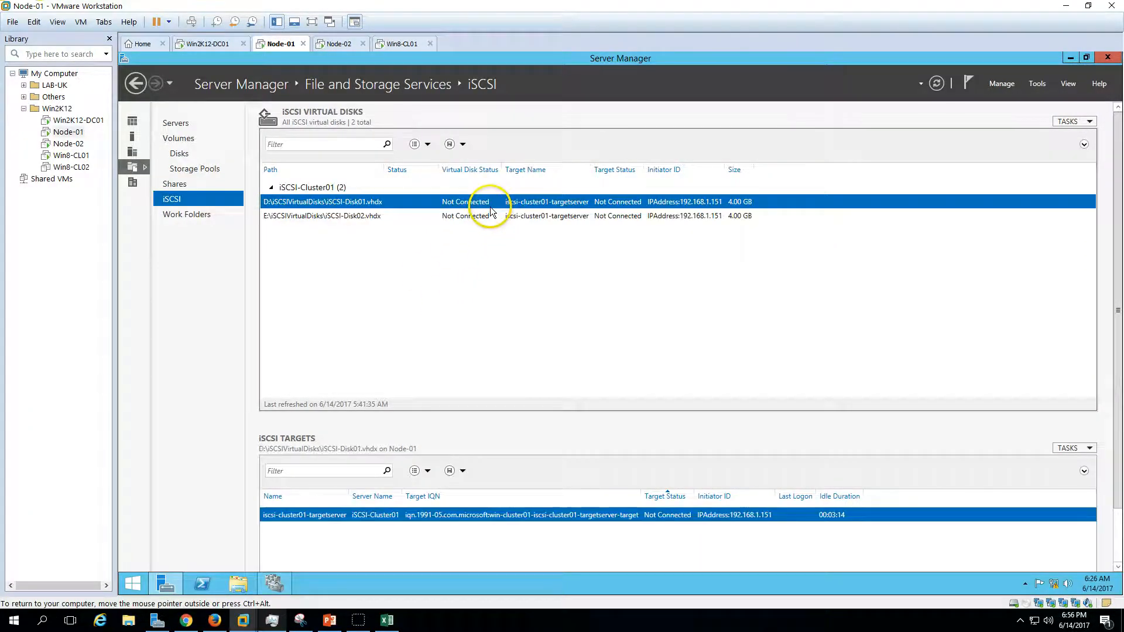
left_click(488, 220)
left_click(338, 44)
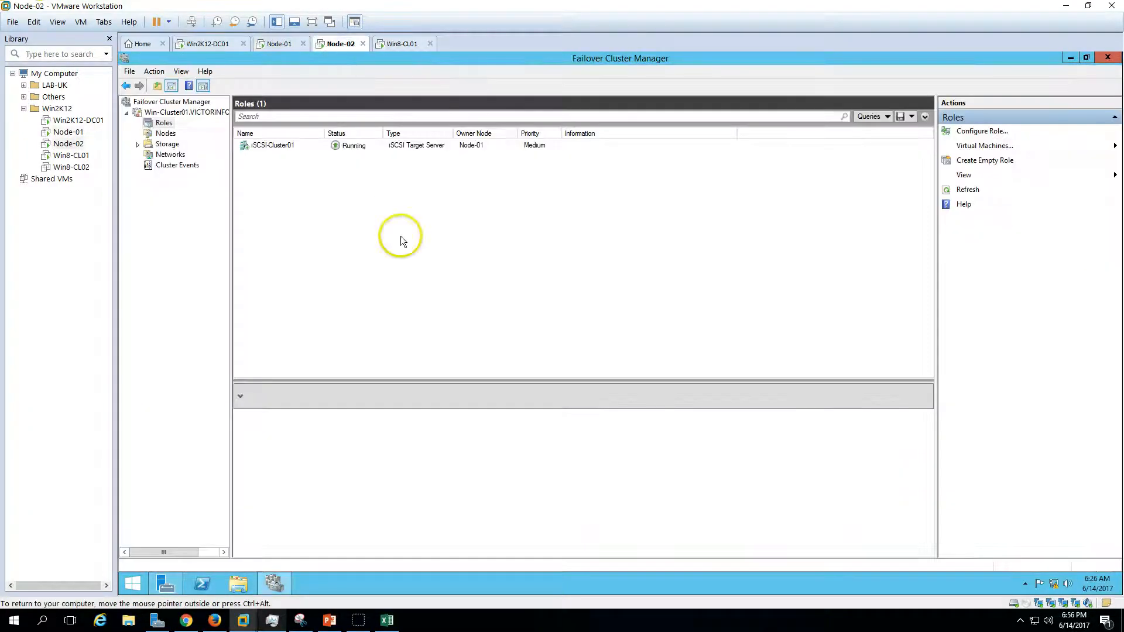
left_click(399, 42)
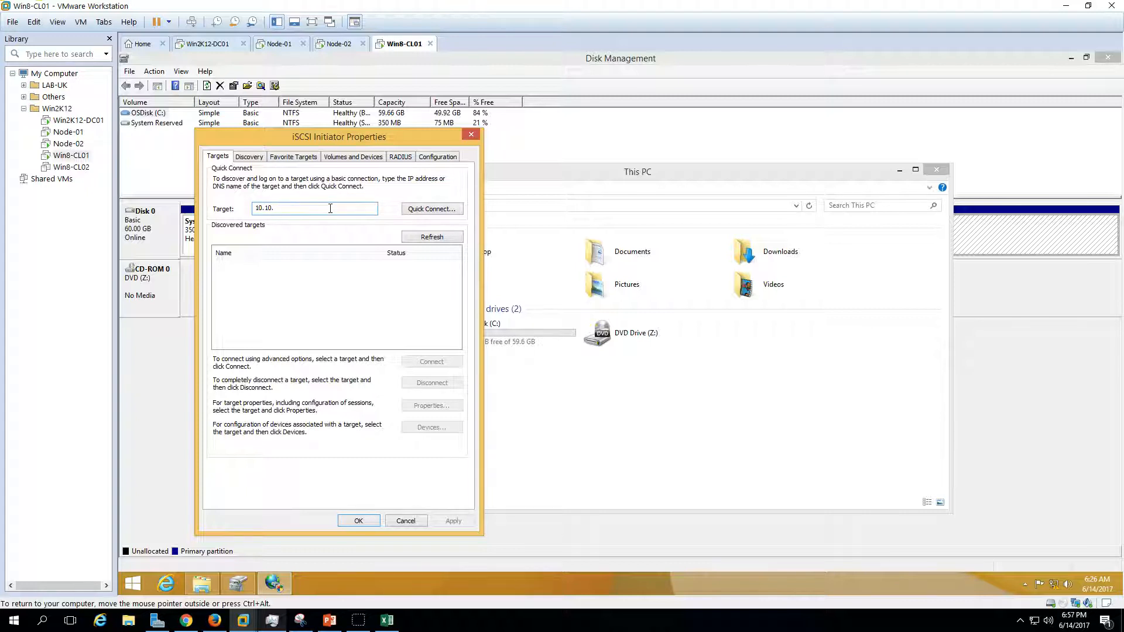
key("BackSpace")
key("BackSpace")
key("BackSpace")
key("BackSpace")
key("BackSpace")
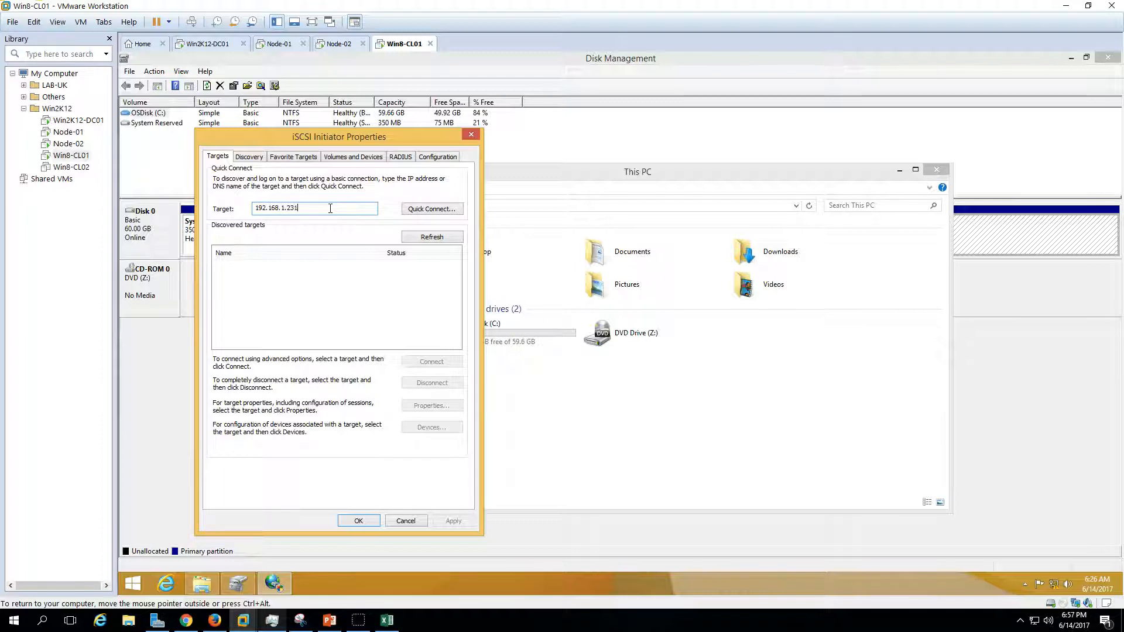
Look up the iSCSI-Cluster01 role's IP 192.168.1.231 and use it as the Quick Connect target
left_click(279, 44)
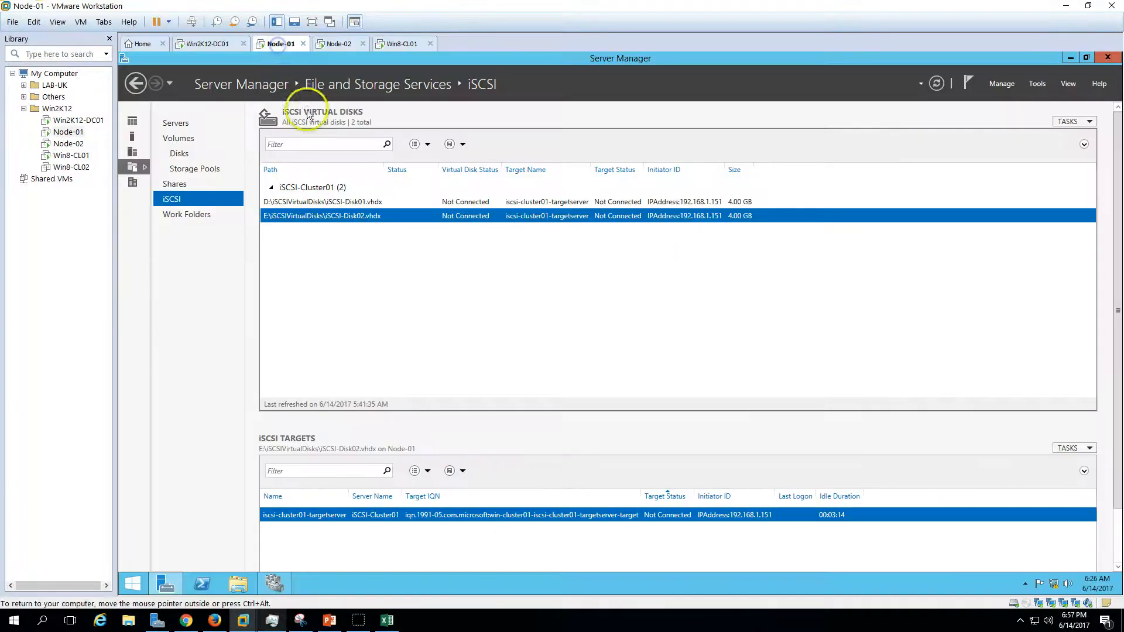
left_click(319, 201)
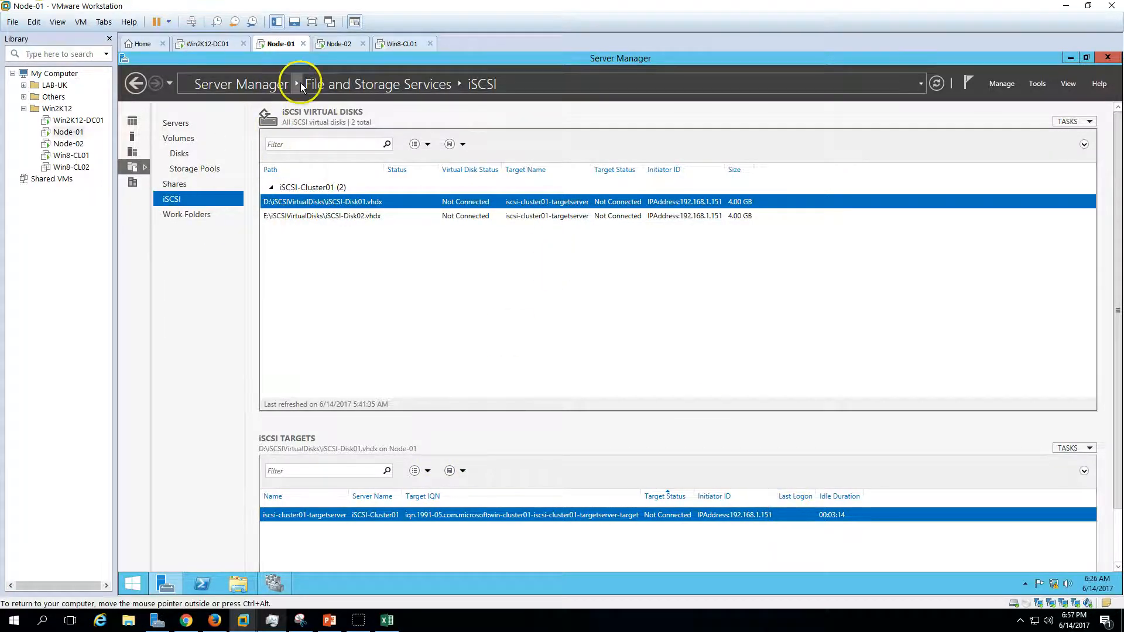
left_click(276, 583)
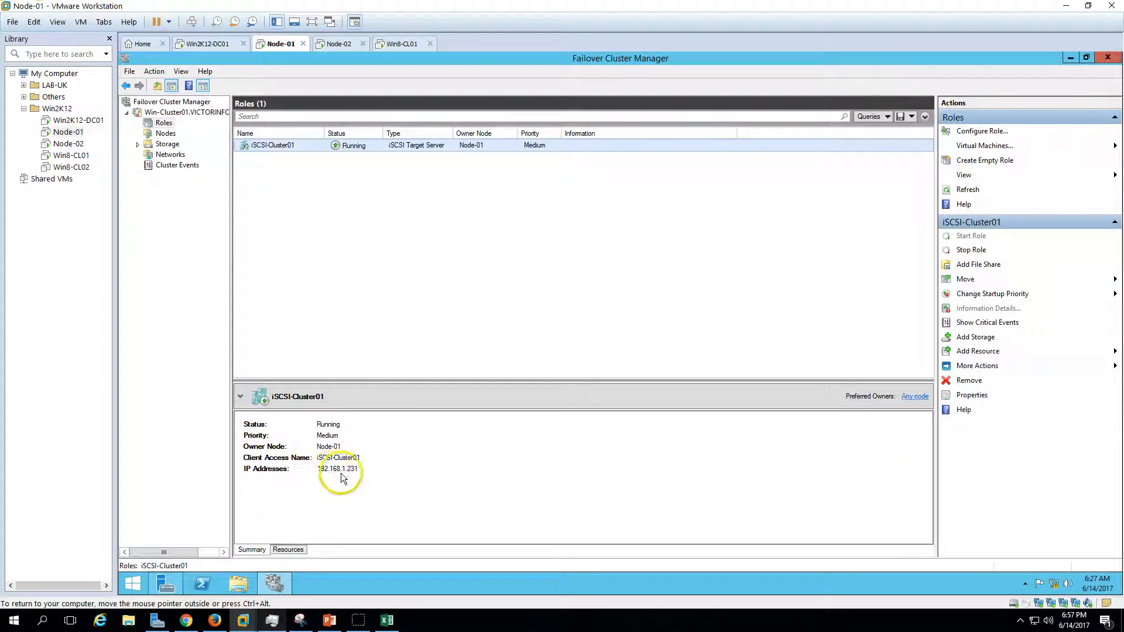
left_click(392, 44)
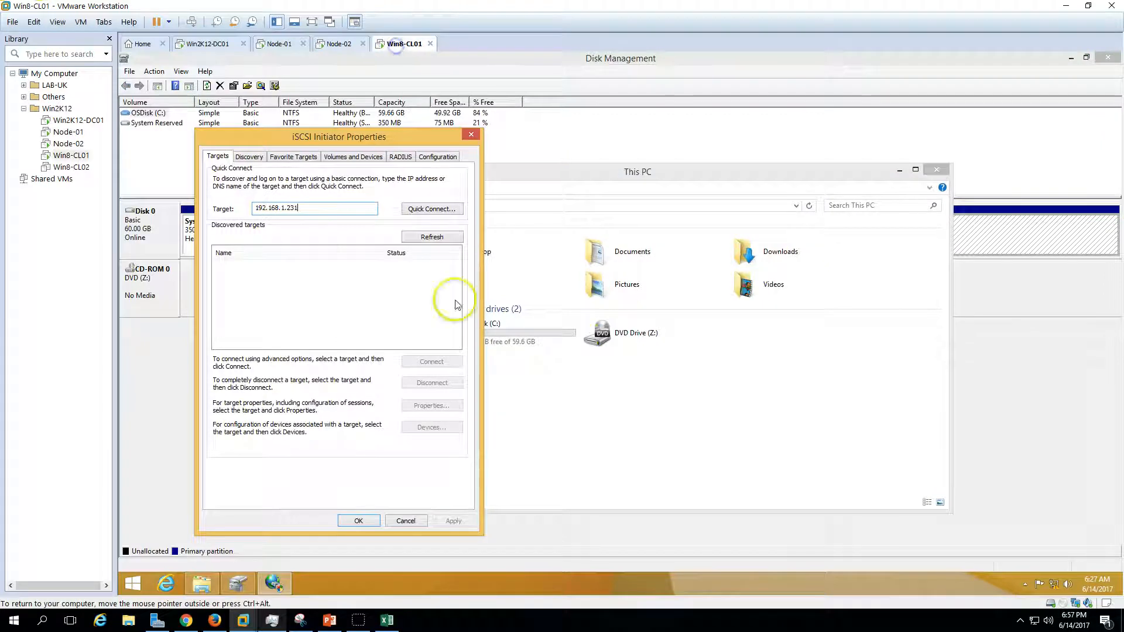
Quick Connect to 192.168.1.231, then disconnect all sessions of the cluster target
left_click(440, 212)
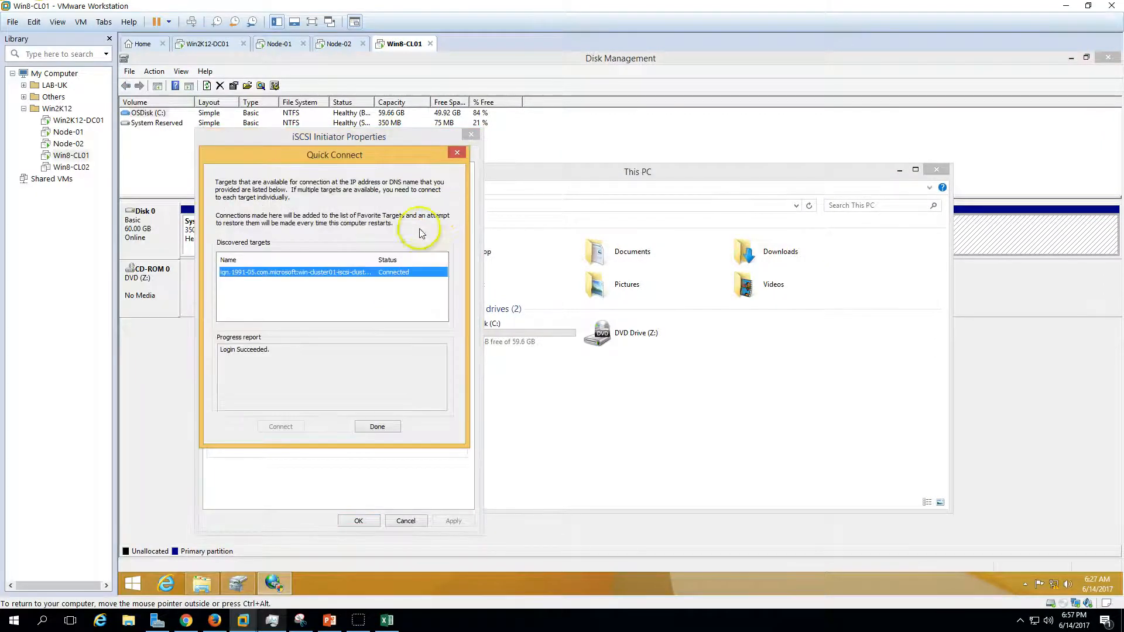
left_click(382, 427)
left_click(368, 266)
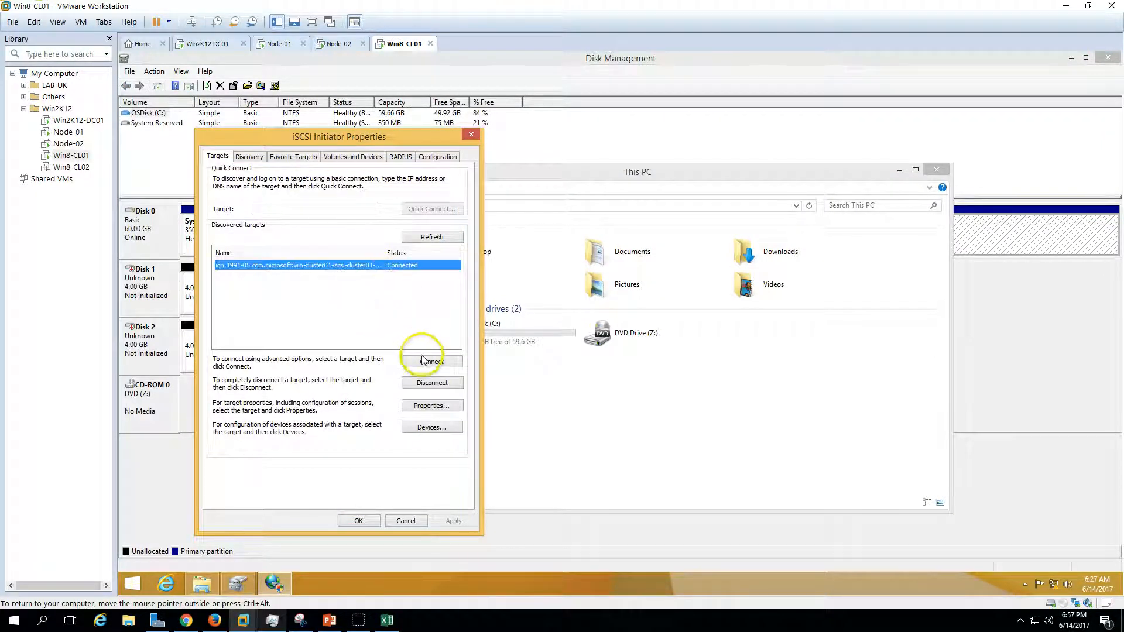
left_click(432, 384)
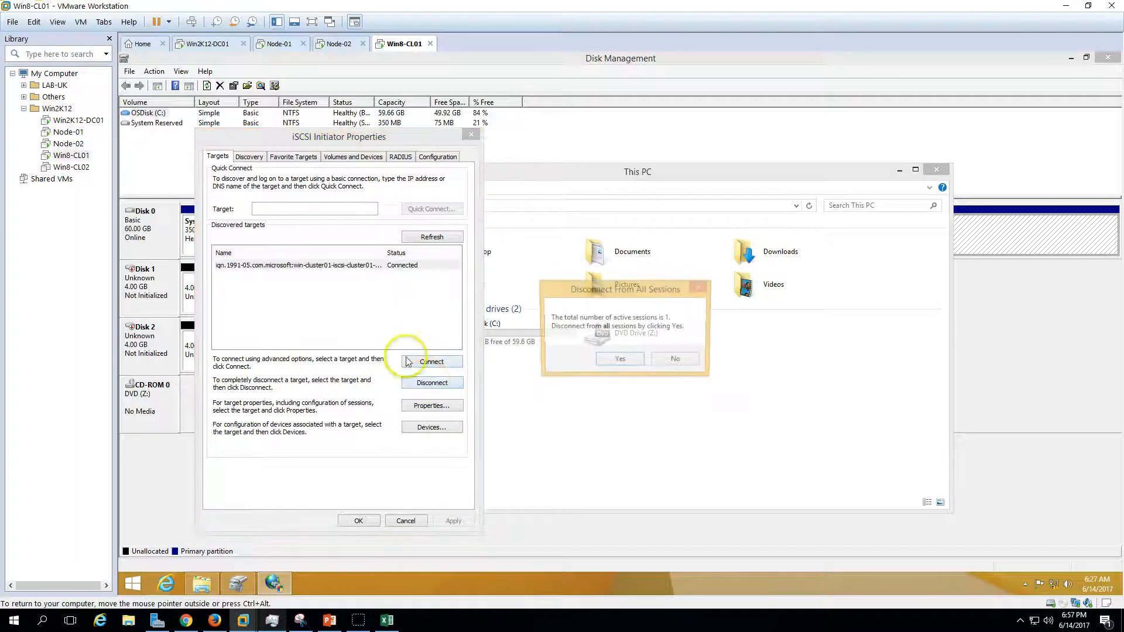
left_click(606, 357)
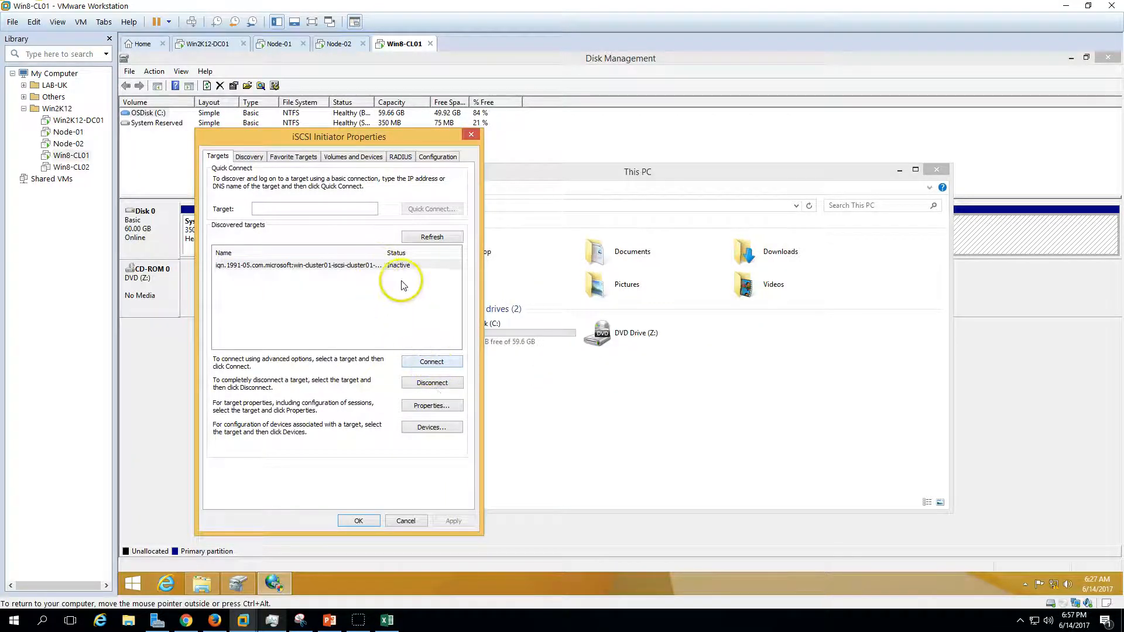
Reconnect the cluster target, bringing back Disks 1 and 2, and close the initiator with OK
left_click(400, 269)
left_click(431, 361)
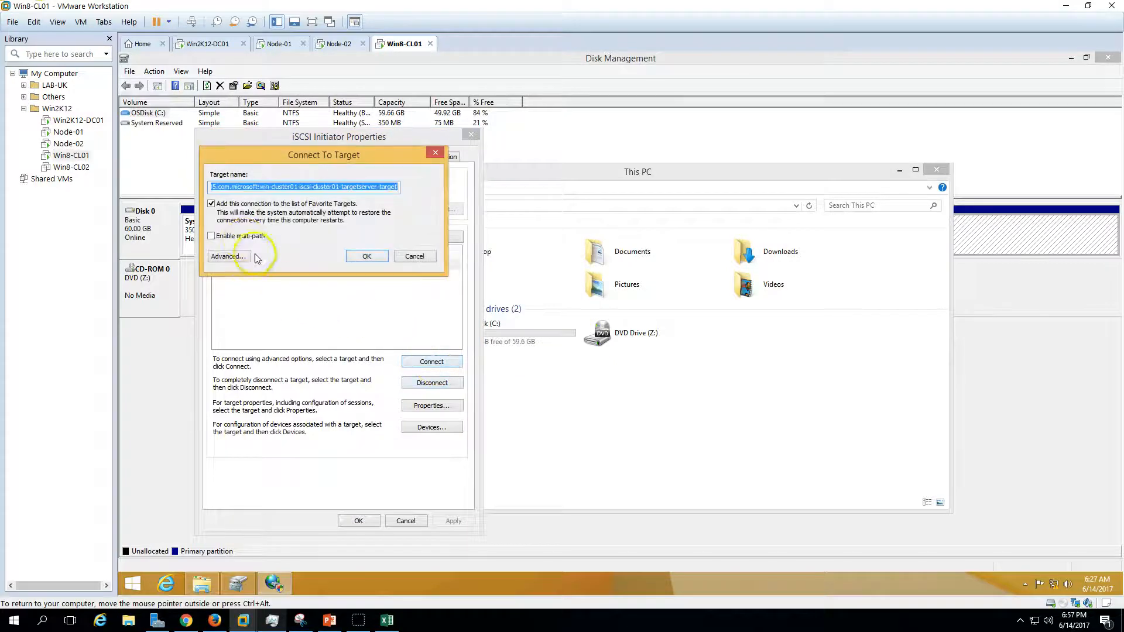
left_click(366, 256)
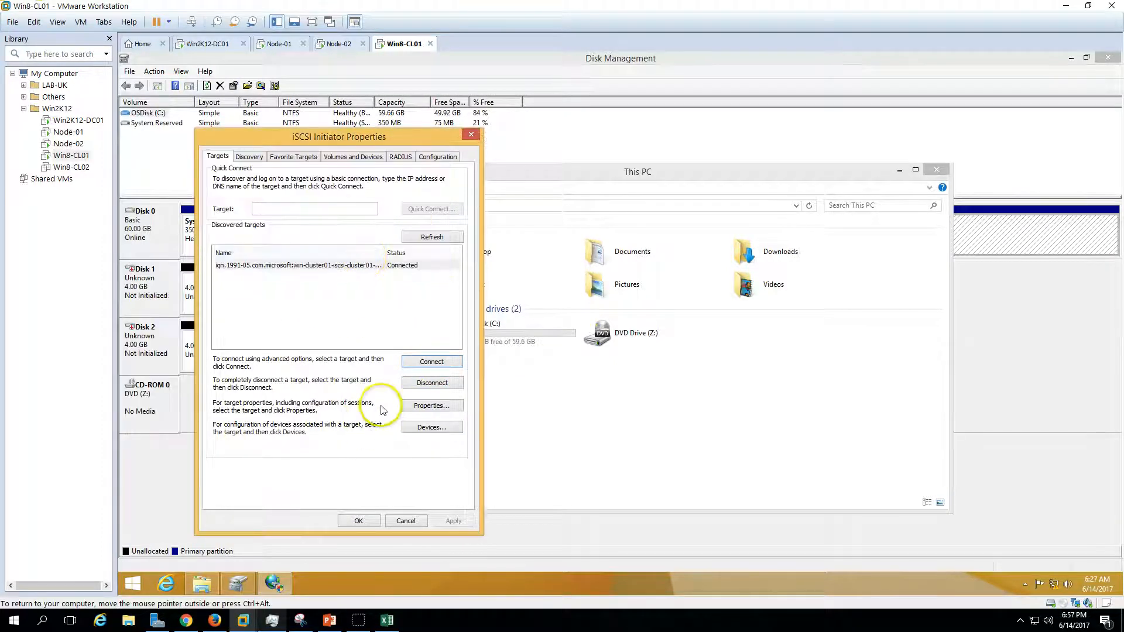
left_click_drag(371, 139, 687, 143)
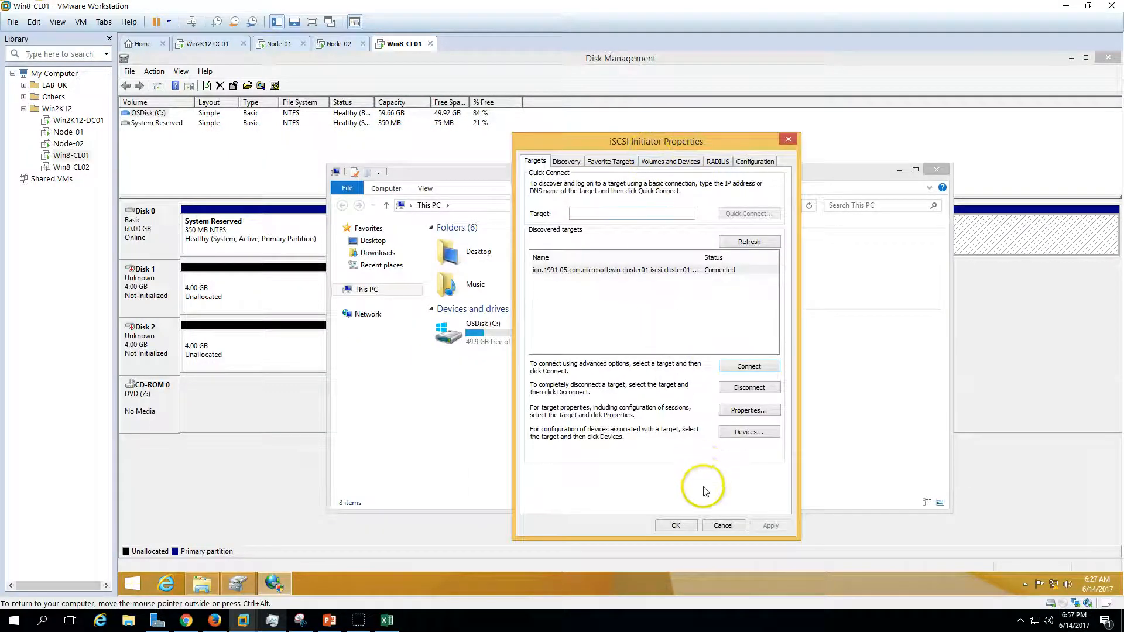
left_click(676, 525)
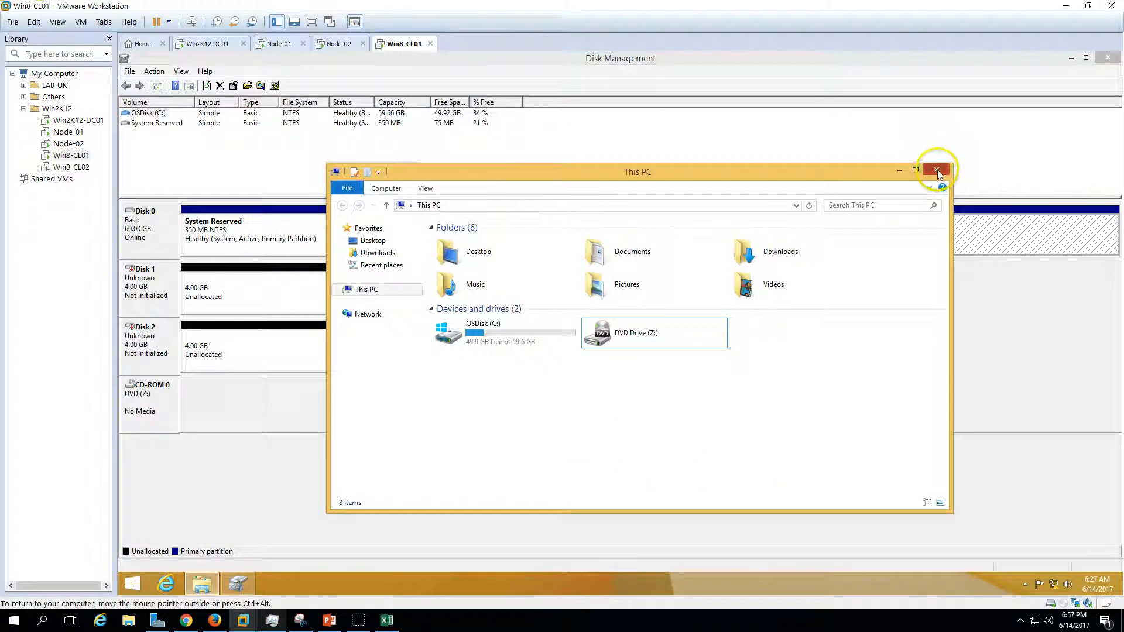
Initialise Disk 1 and Disk 2 as MBR in Disk Management
left_click(183, 315)
right_click(160, 286)
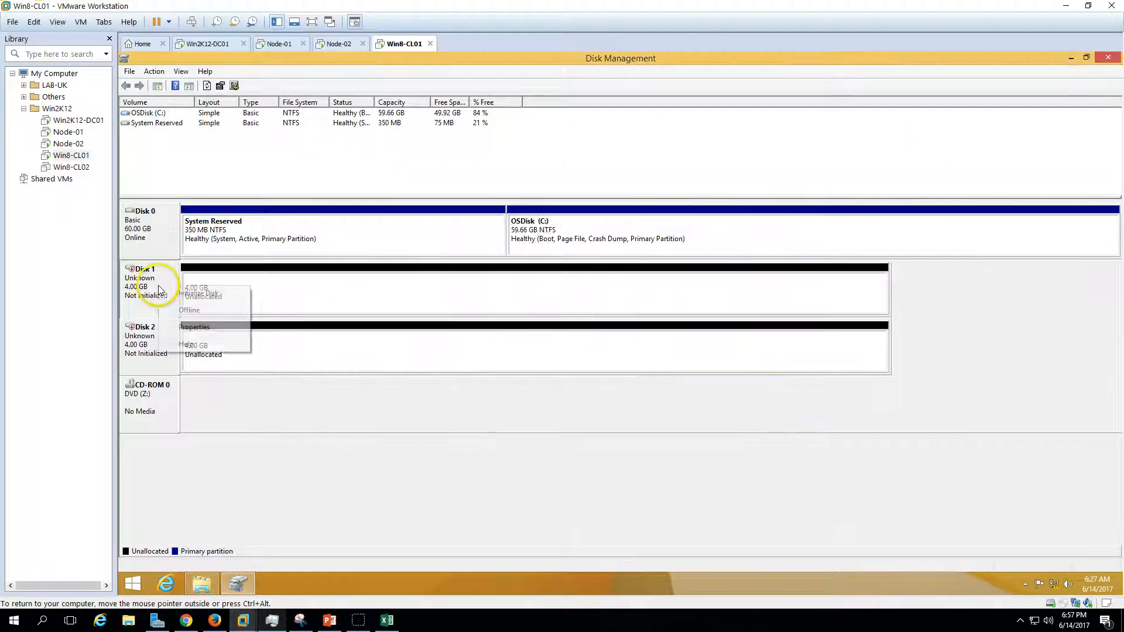
left_click(199, 293)
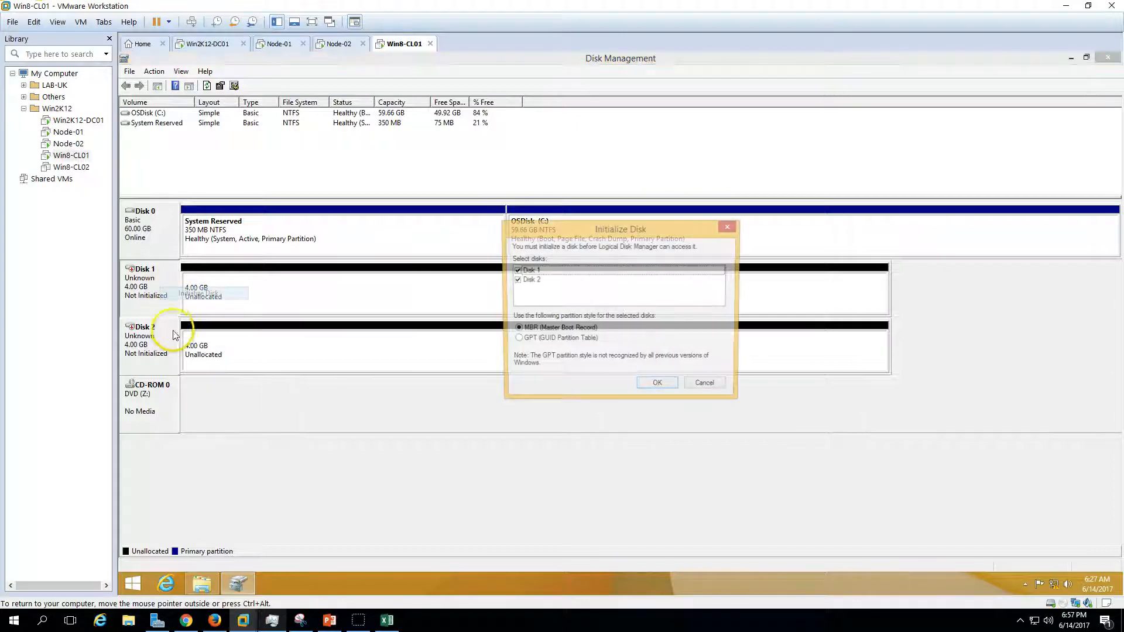
left_click(656, 384)
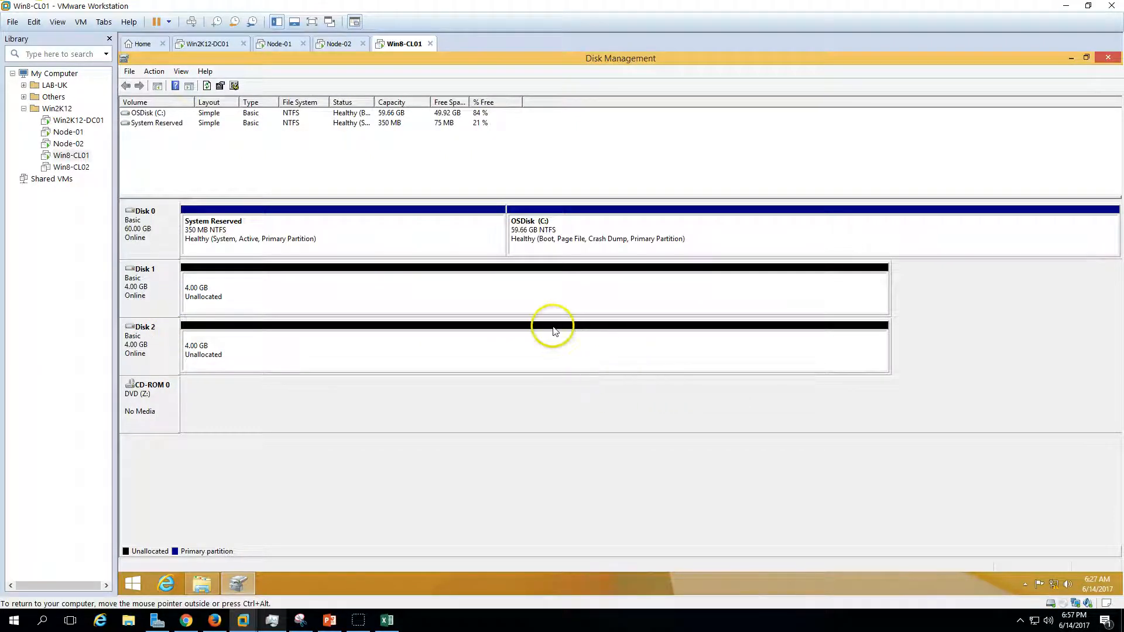
Create a full 4093 MB NTFS simple volume D: labelled iSCSI-Disk01 on Disk 1
right_click(304, 288)
left_click(326, 297)
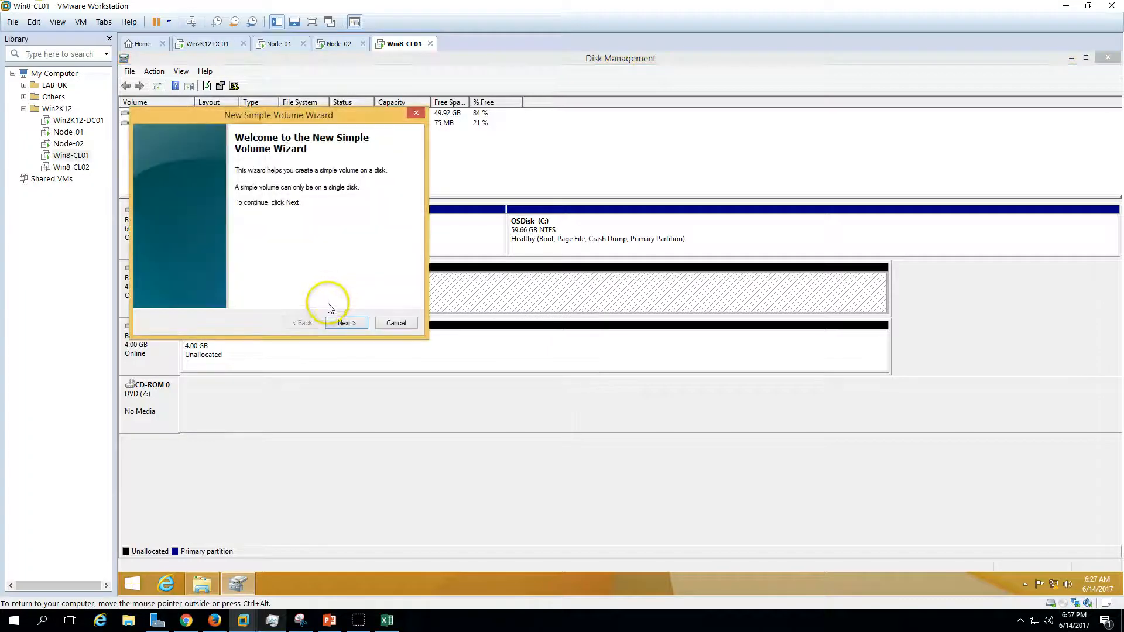
left_click(344, 323)
left_click(347, 323)
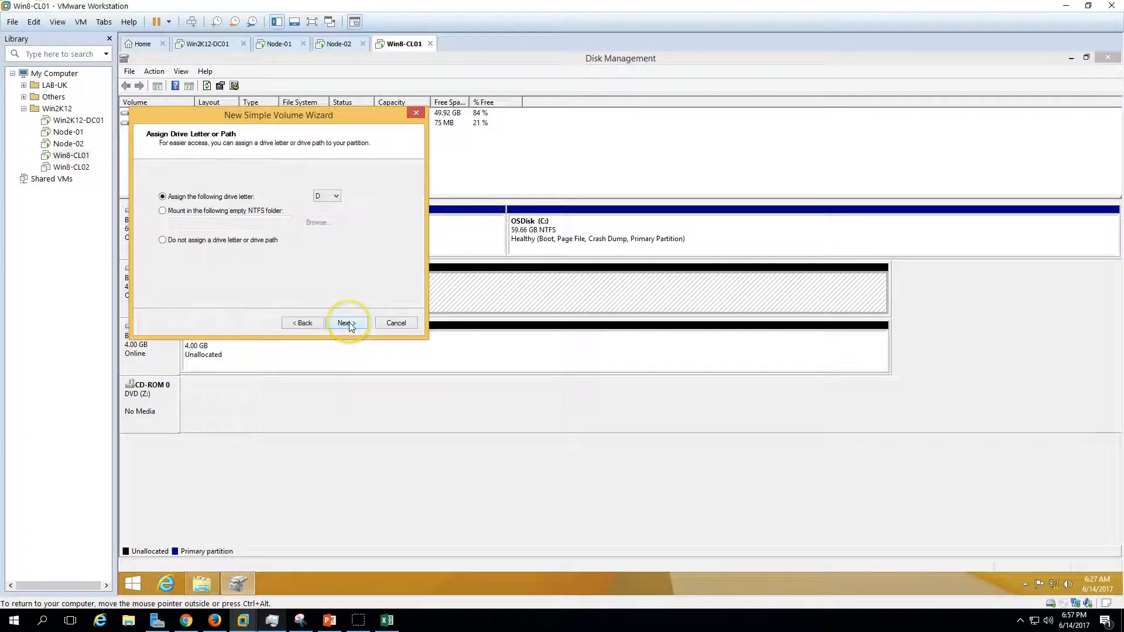
left_click(346, 322)
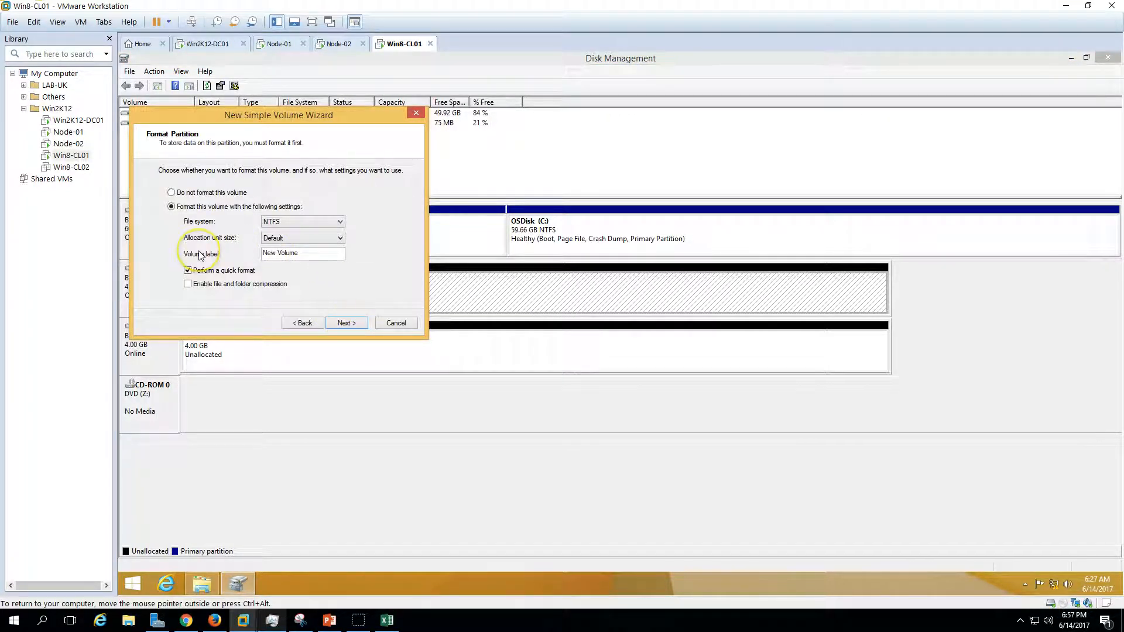
left_click_drag(309, 253, 184, 252)
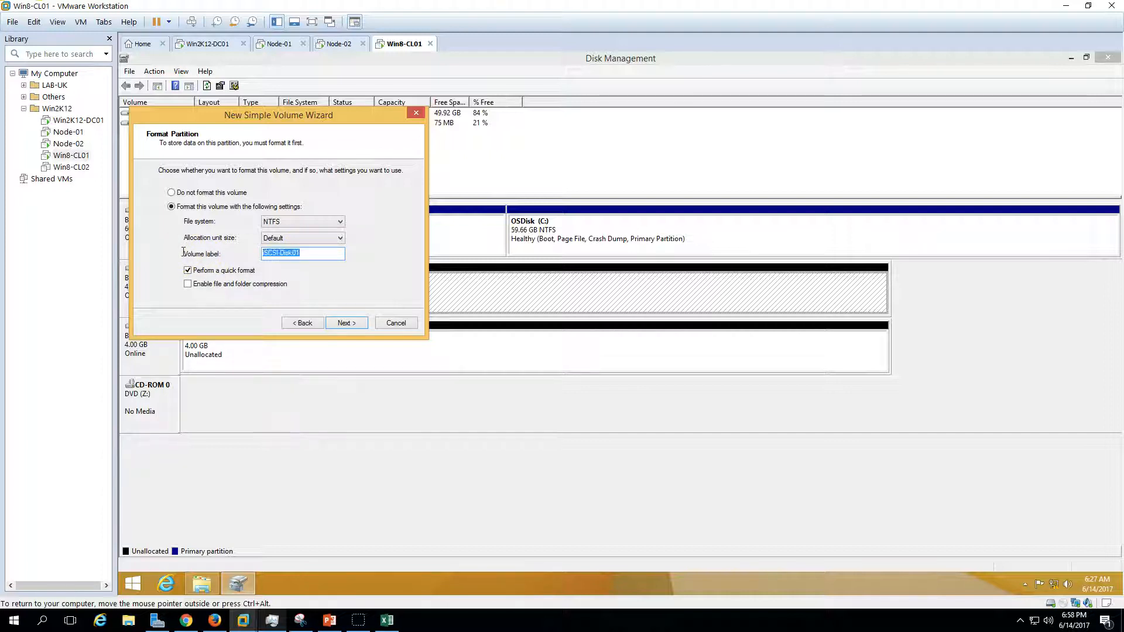
left_click(356, 323)
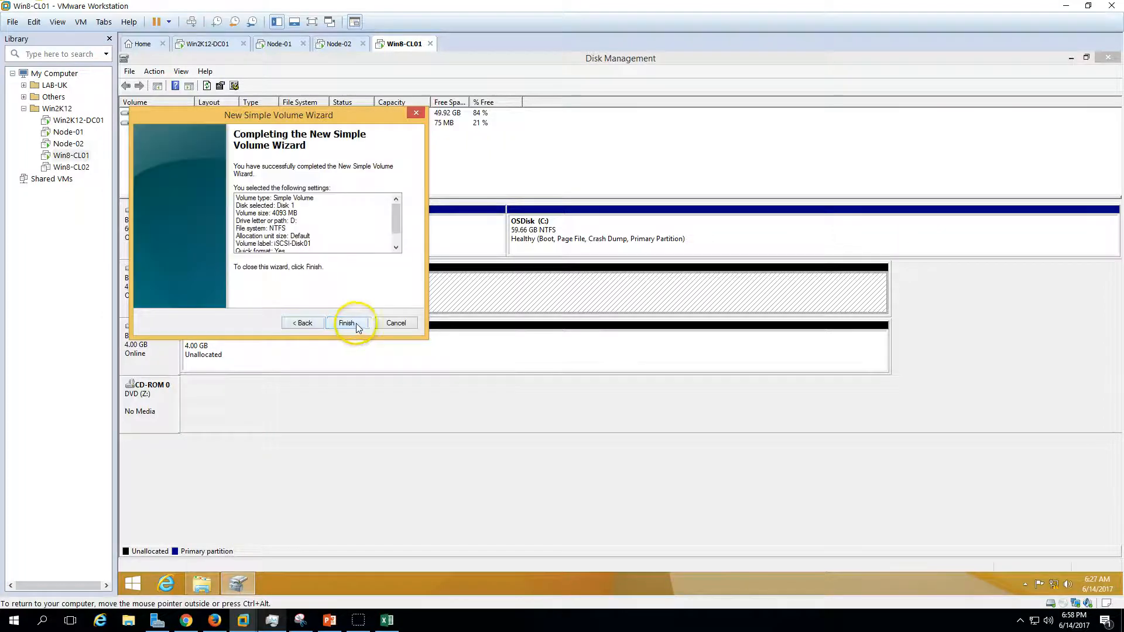
left_click(355, 323)
Start a full 4093 MB simple volume E: on Disk 2, labelled iSCSI-Disk02
right_click(302, 344)
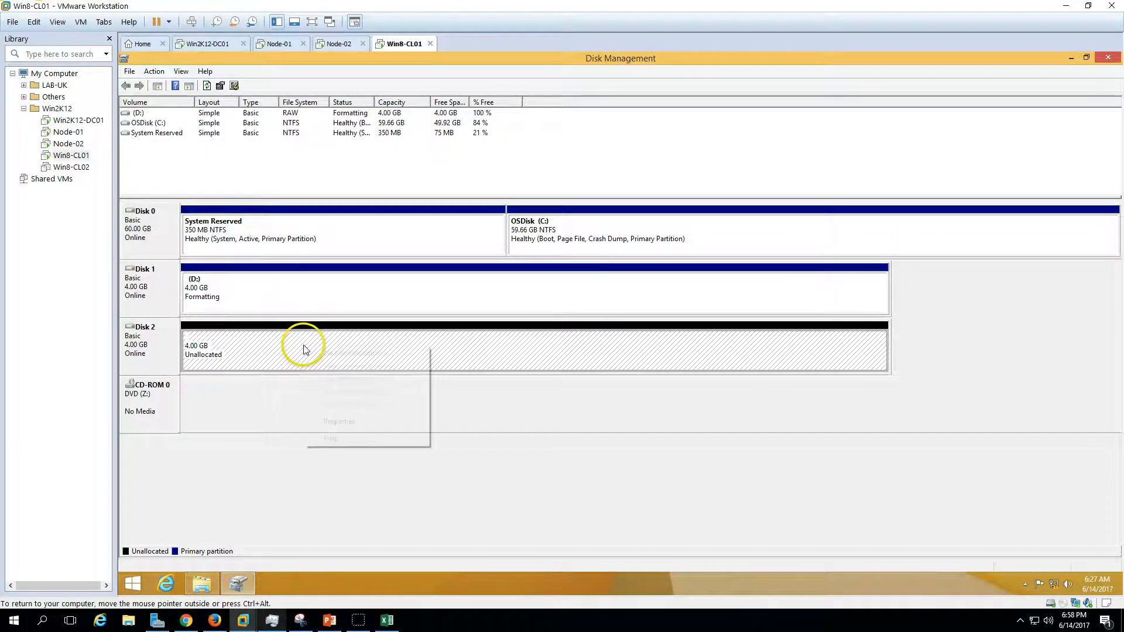
left_click(346, 353)
left_click(346, 324)
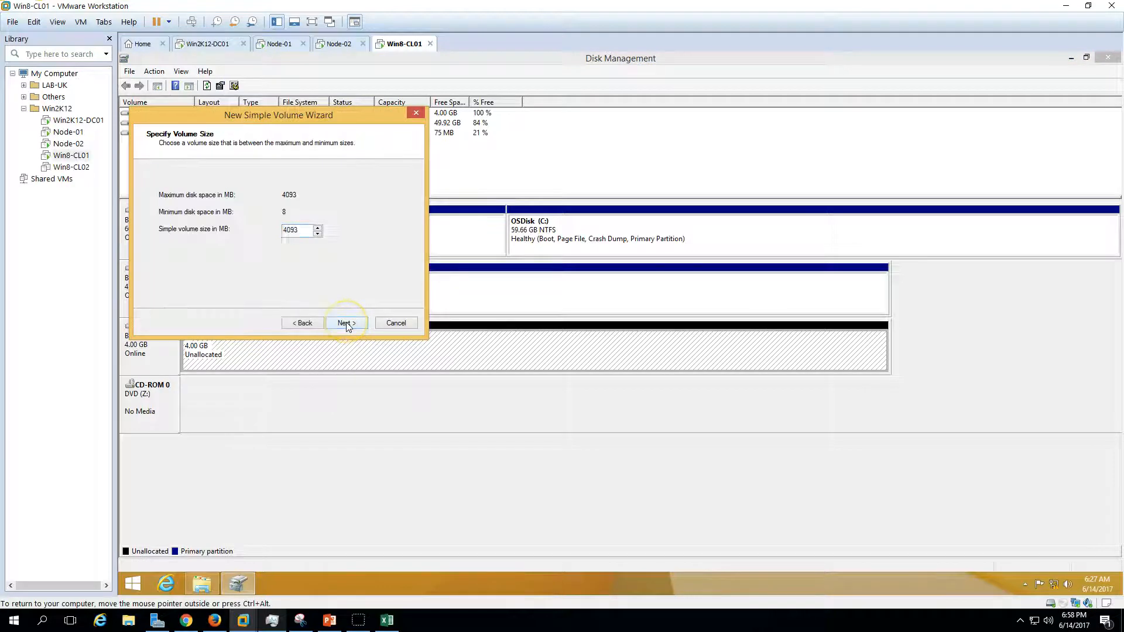
left_click(346, 323)
left_click(346, 324)
left_click_drag(320, 260, 199, 251)
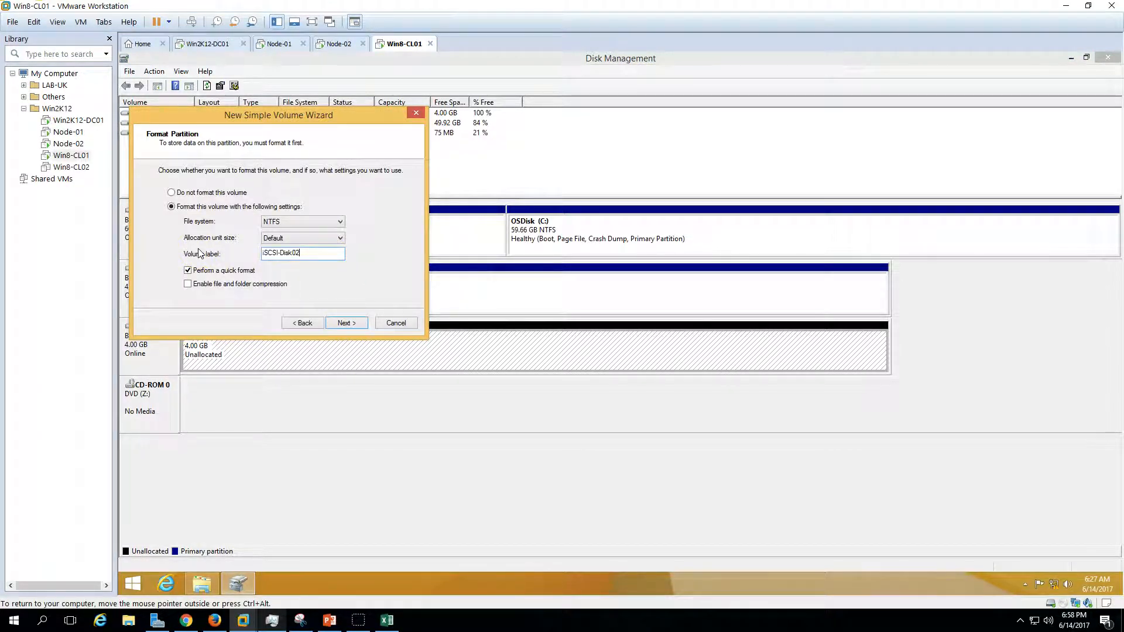
Finish creating the NTFS iSCSI-Disk02 volume and open This PC to check the drives
left_click(343, 323)
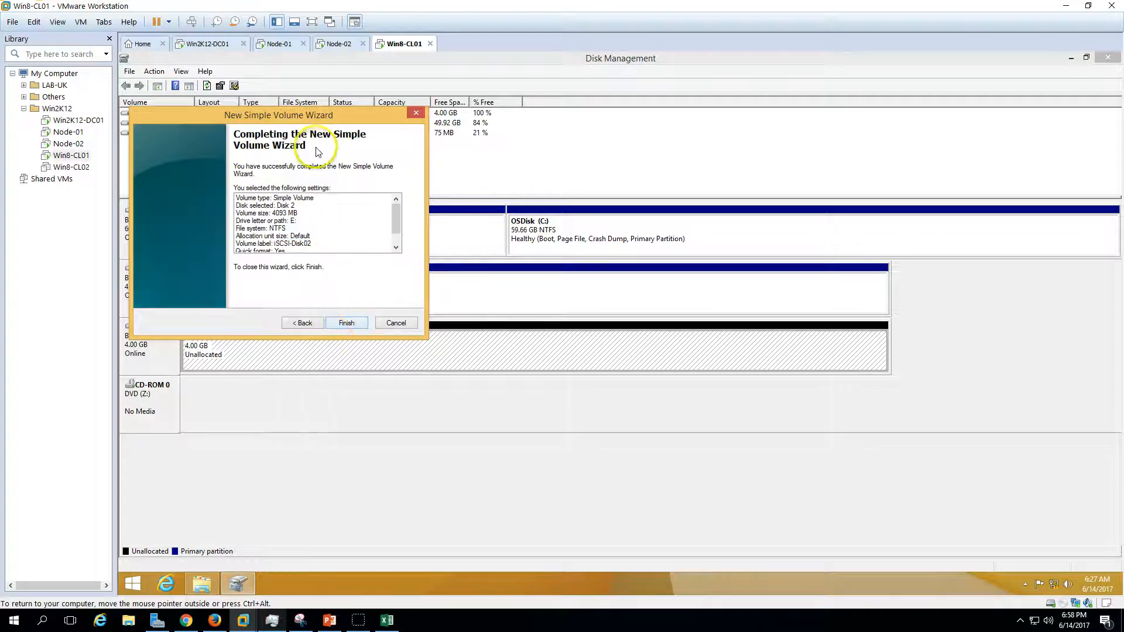
left_click_drag(317, 113, 590, 231)
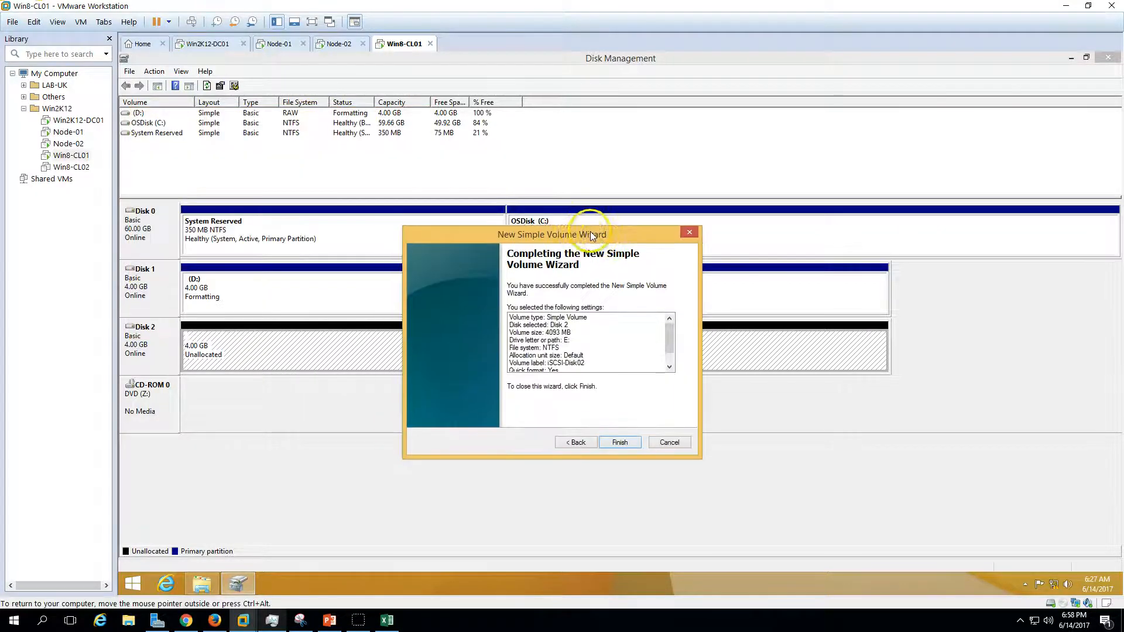
left_click(622, 442)
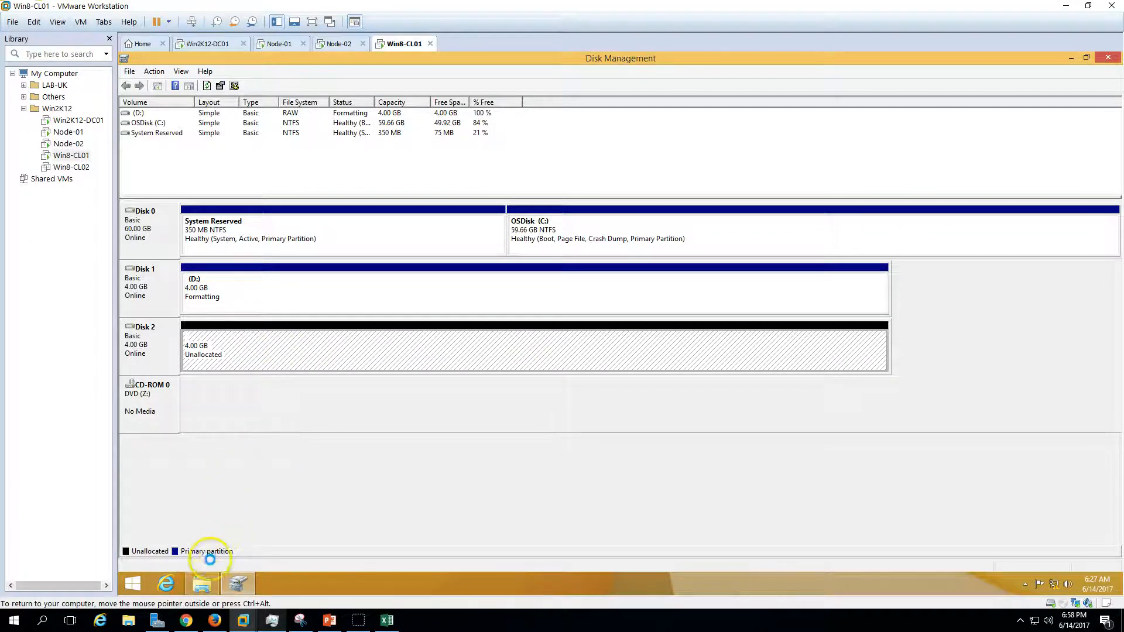
left_click(201, 583)
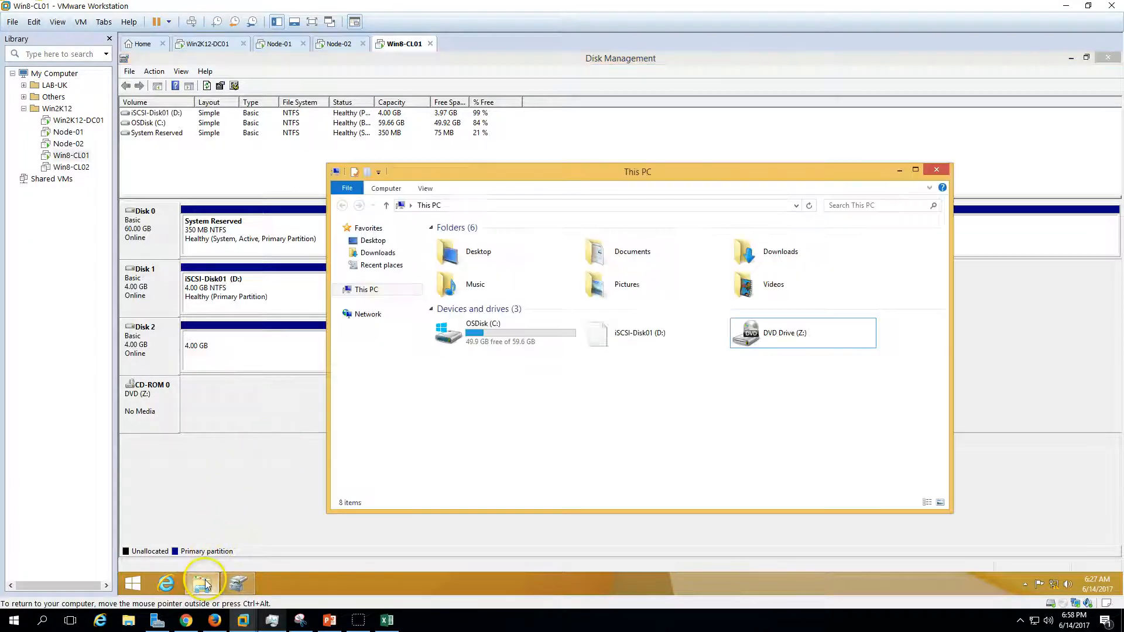
Refresh Win8-CL01's This PC view to pick up the newly mapped iSCSI drives
left_click(658, 339)
left_click_drag(632, 166, 701, 156)
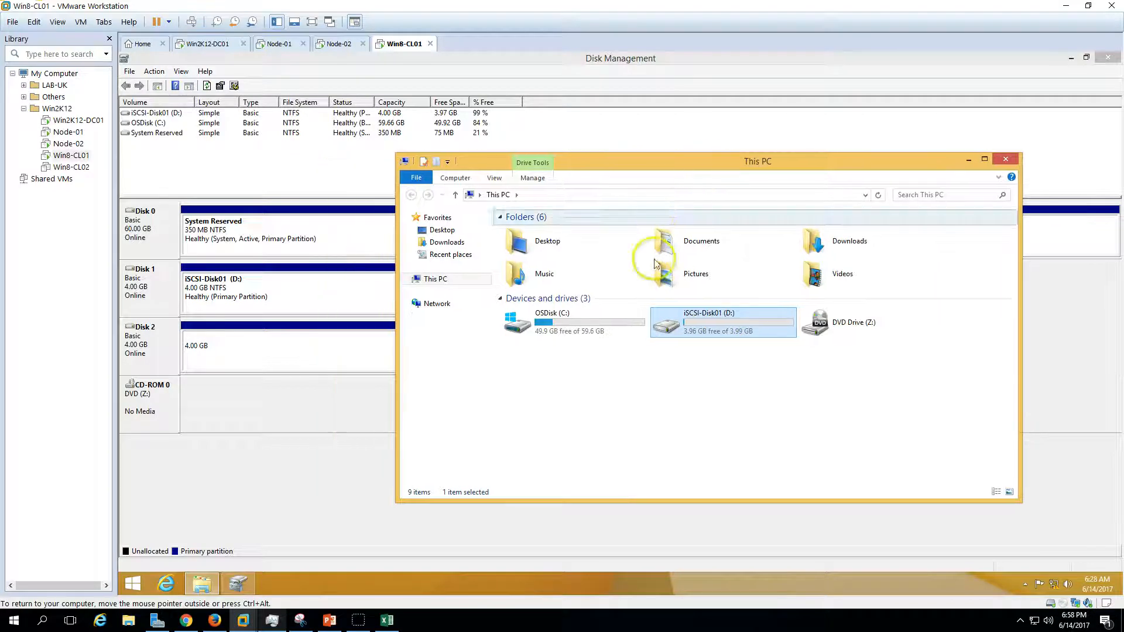
left_click(687, 383)
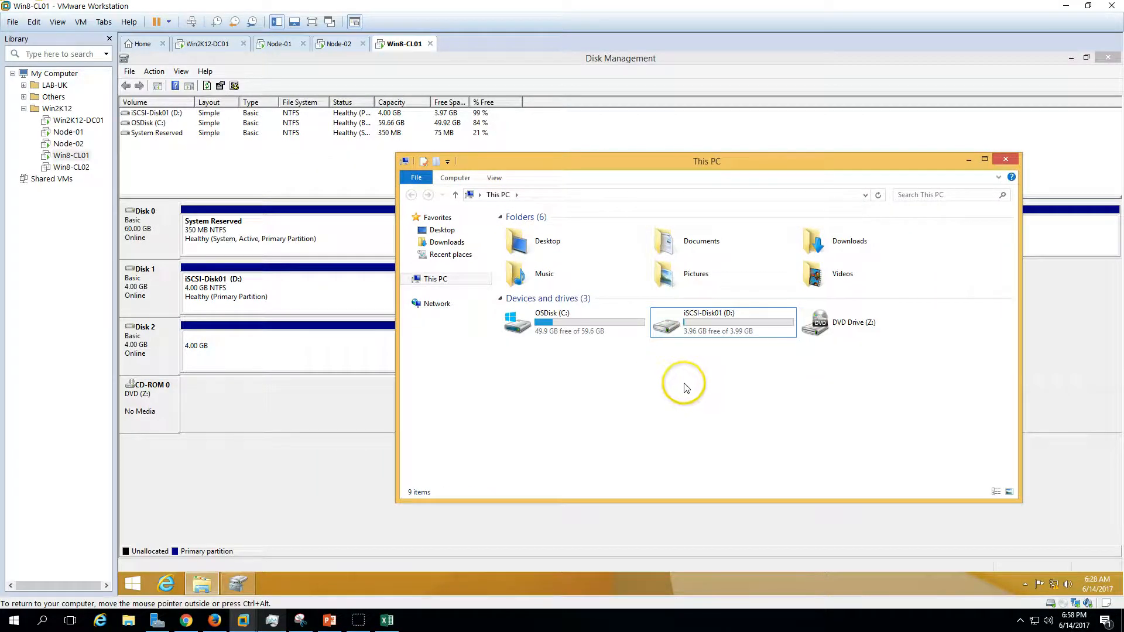
right_click(682, 386)
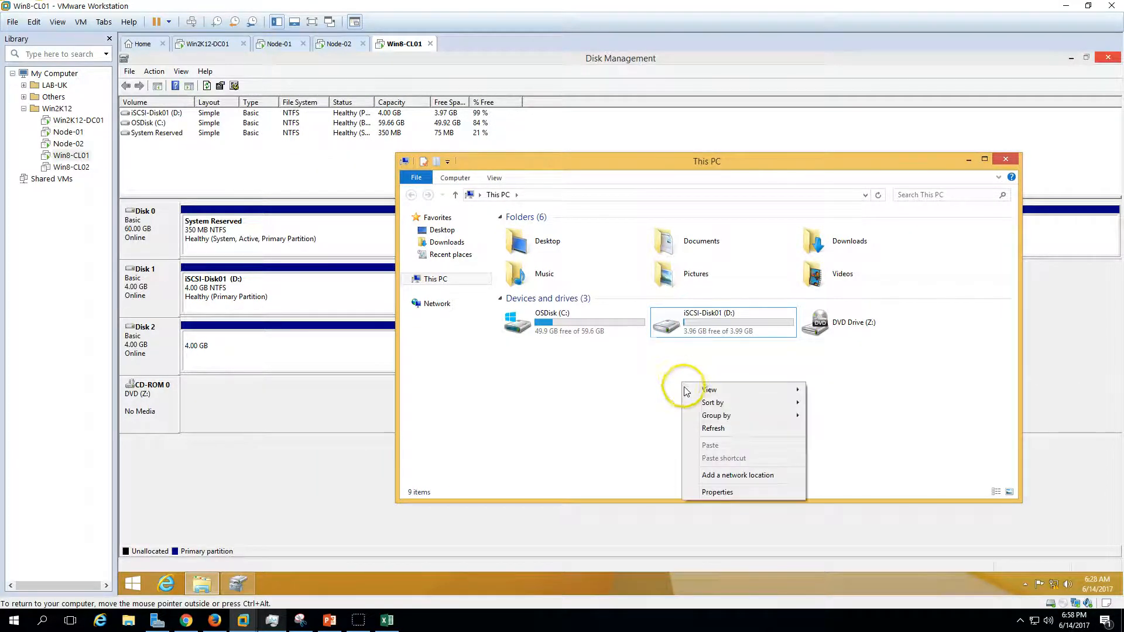
left_click(720, 426)
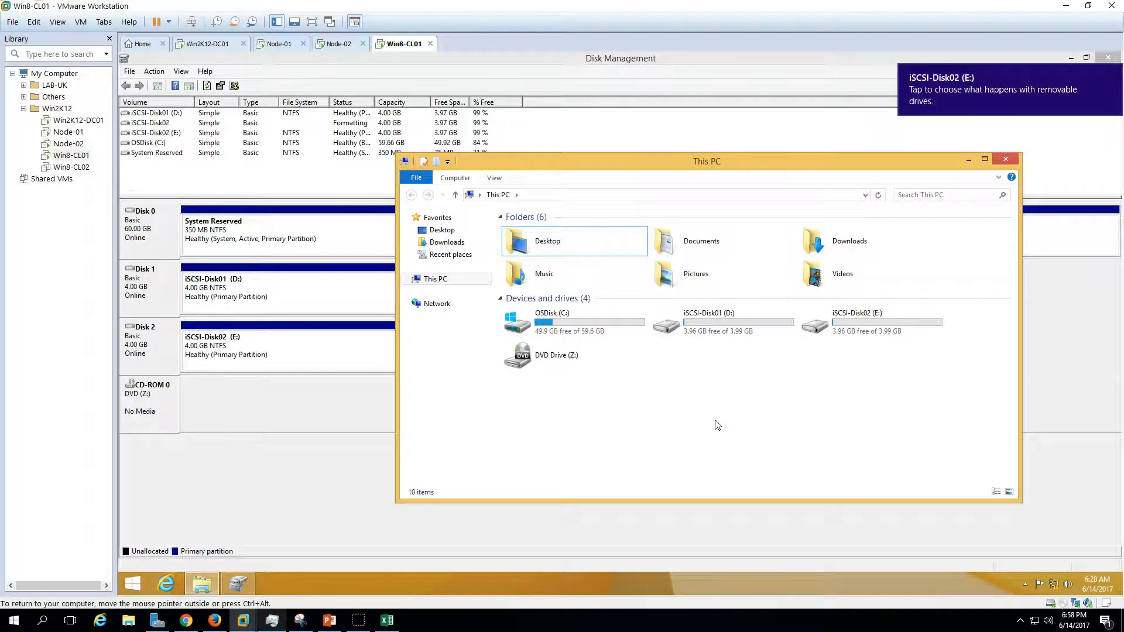
Dismiss the iSCSI-Disk02 new-drive notification and glance at the deployment steps slide
left_click(1110, 72)
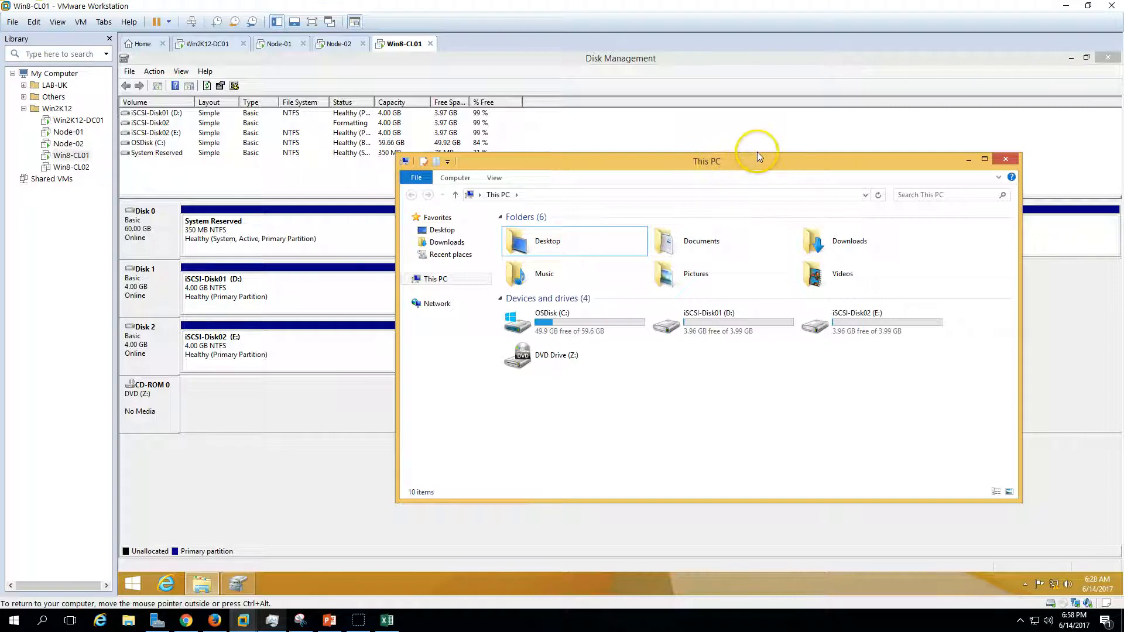
left_click_drag(756, 152, 795, 134)
left_click(329, 619)
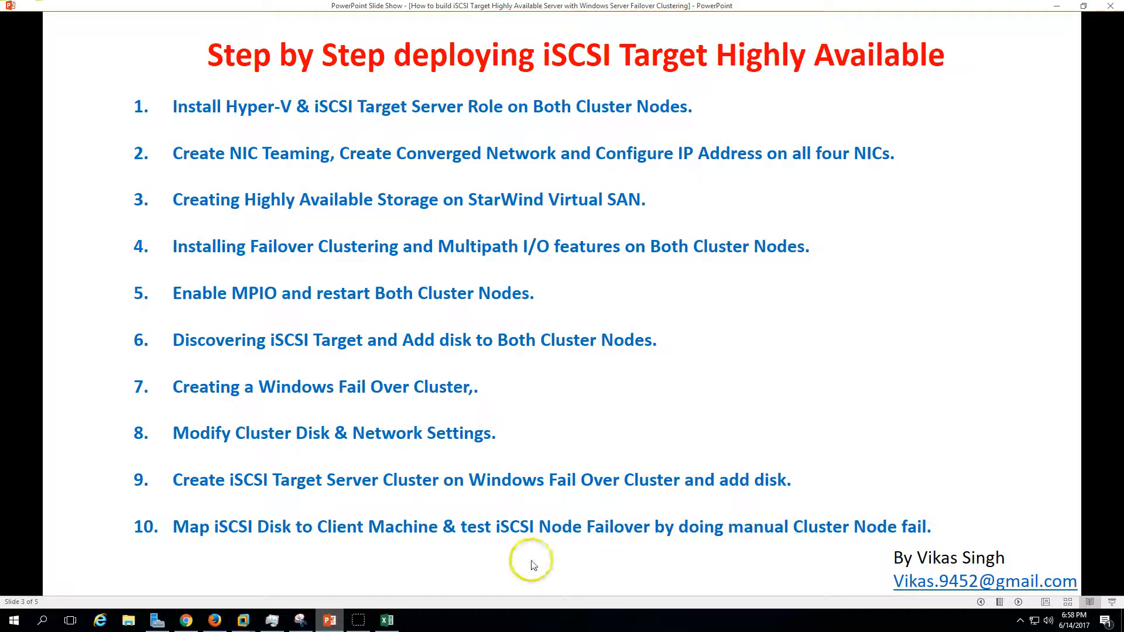
left_click(330, 618)
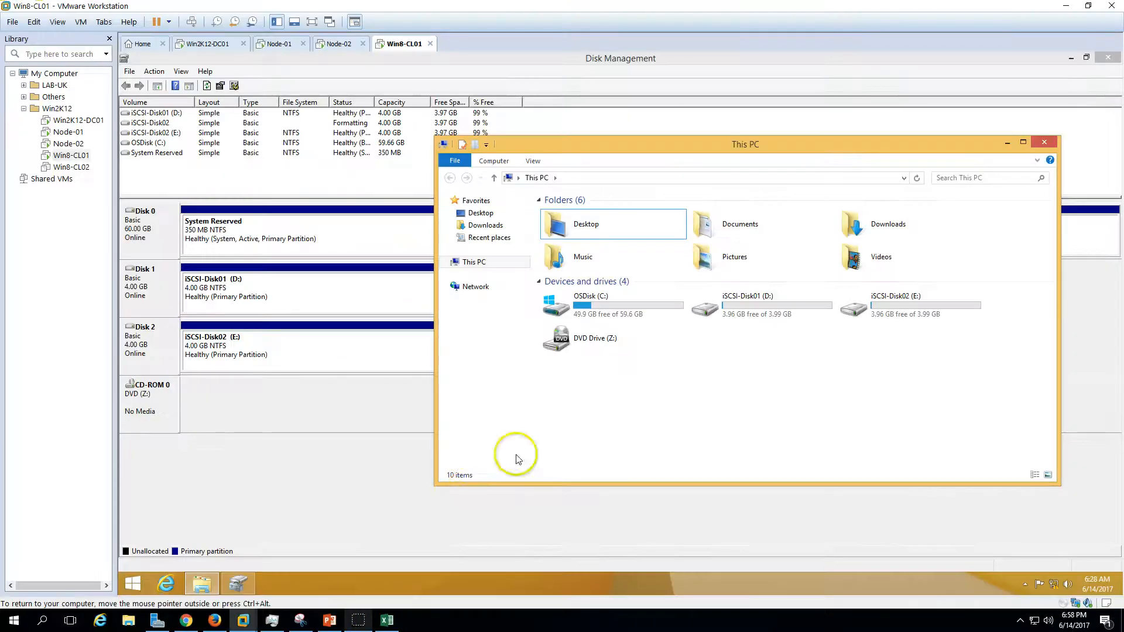
Shut down the Node-01 guest, confirming the unplanned shutdown with Continue
left_click(278, 43)
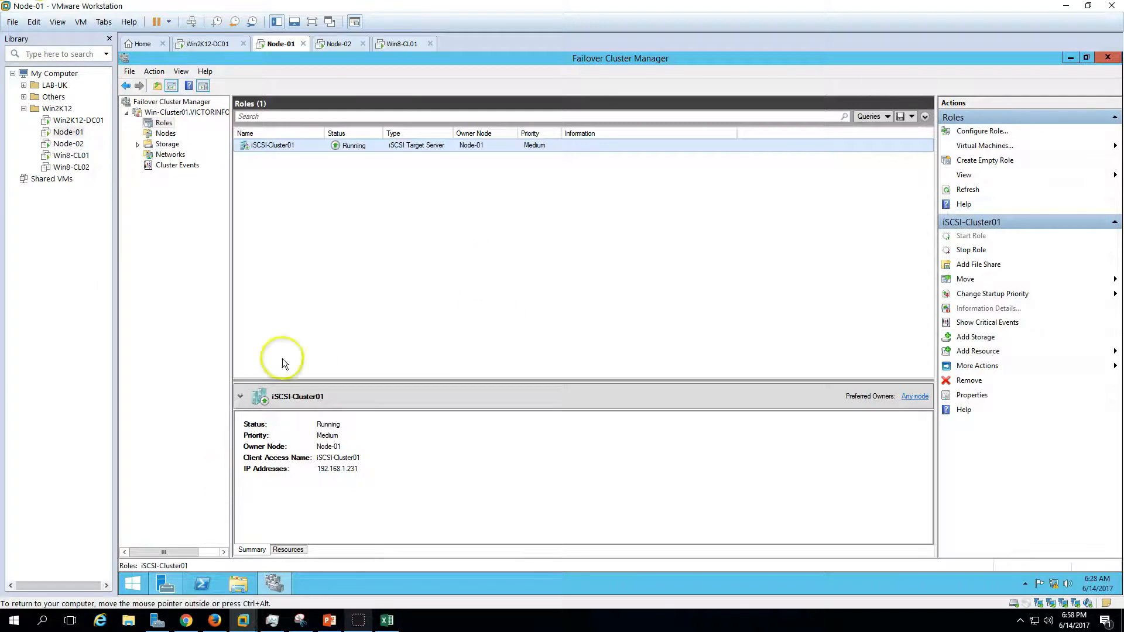
left_click(351, 42)
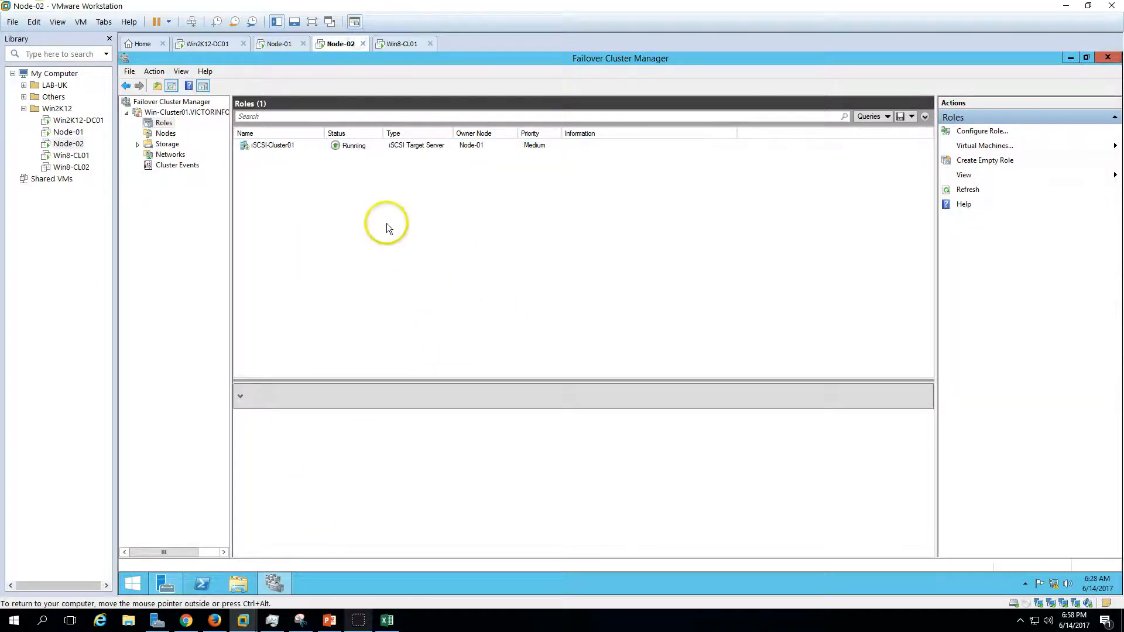
left_click(278, 43)
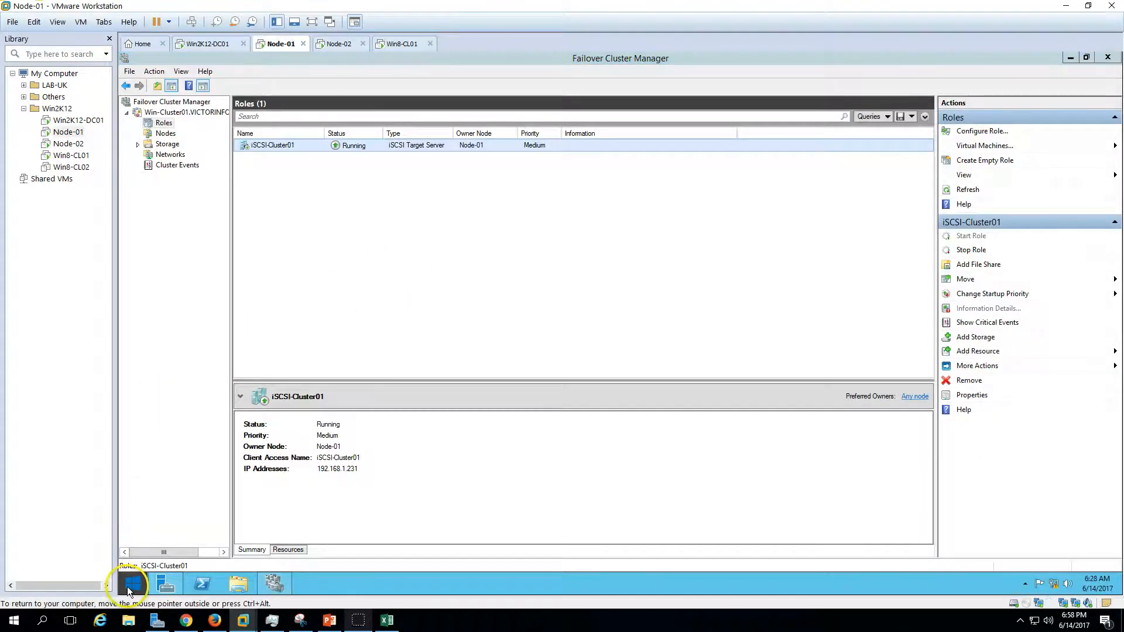
left_click(132, 583)
left_click(1039, 101)
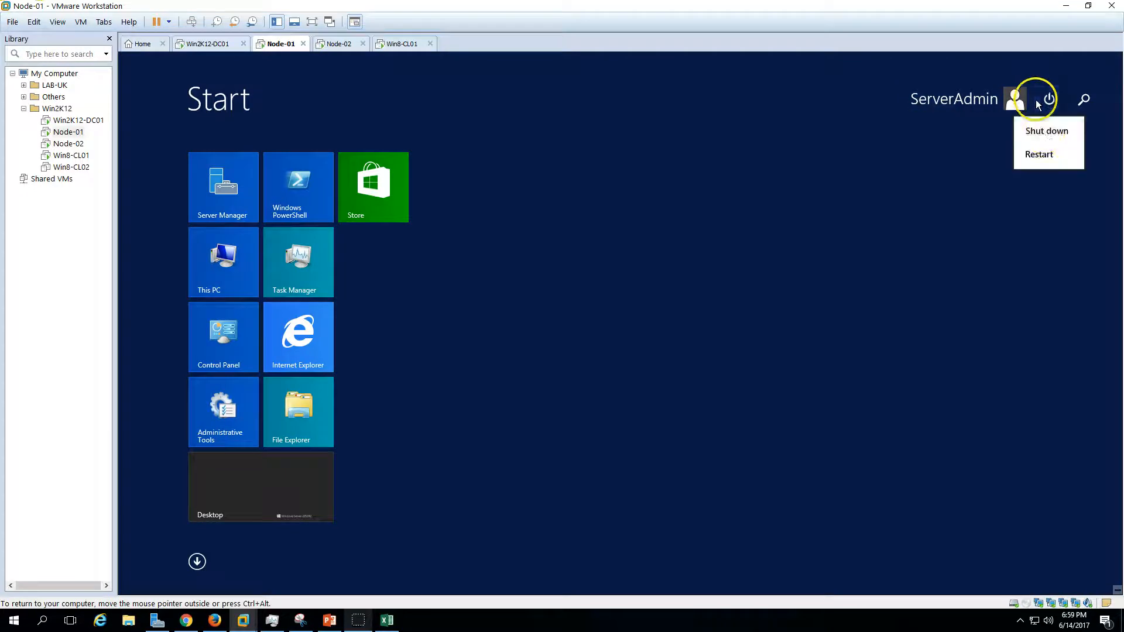
left_click(1046, 132)
left_click(1078, 195)
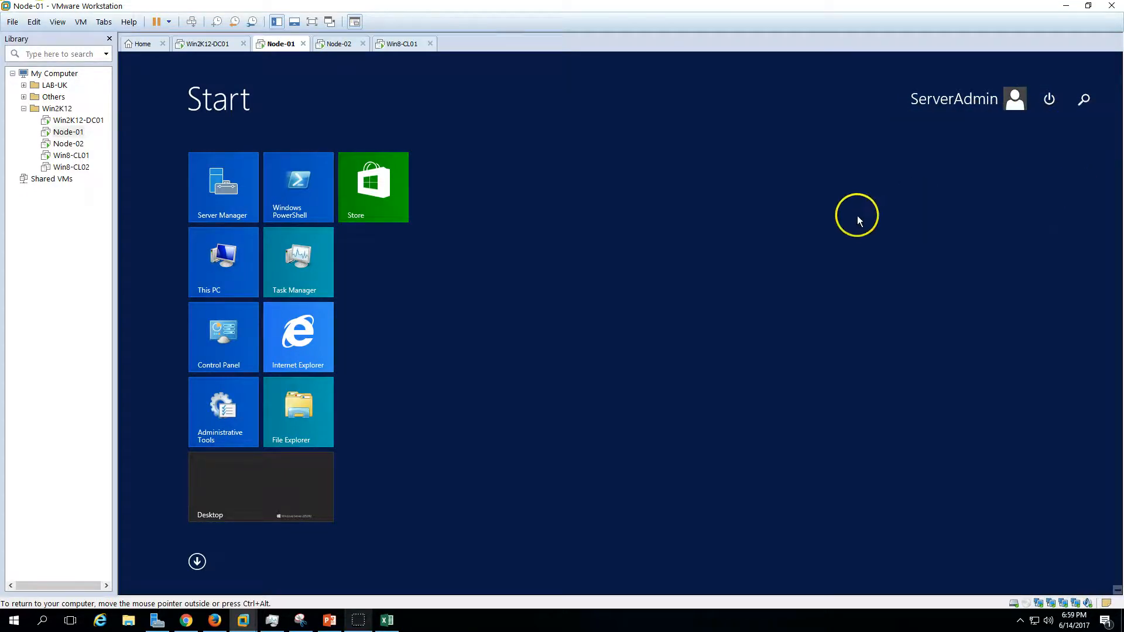
Check the iSCSI-Cluster01 role's details in Node-02's cluster console
left_click(333, 44)
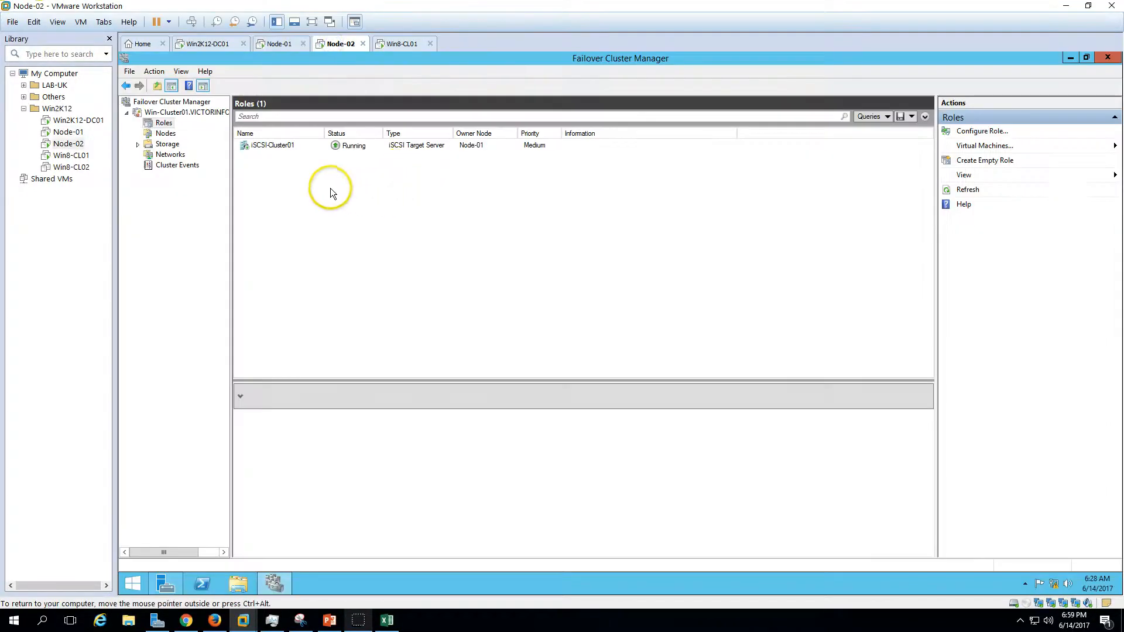
left_click(264, 145)
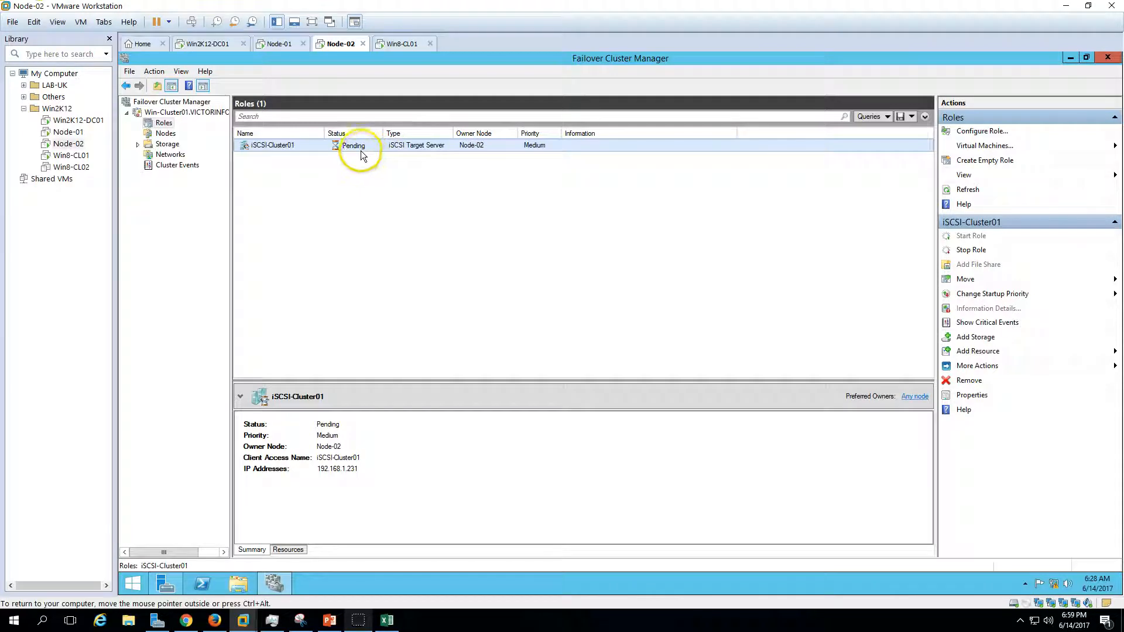
left_click(398, 43)
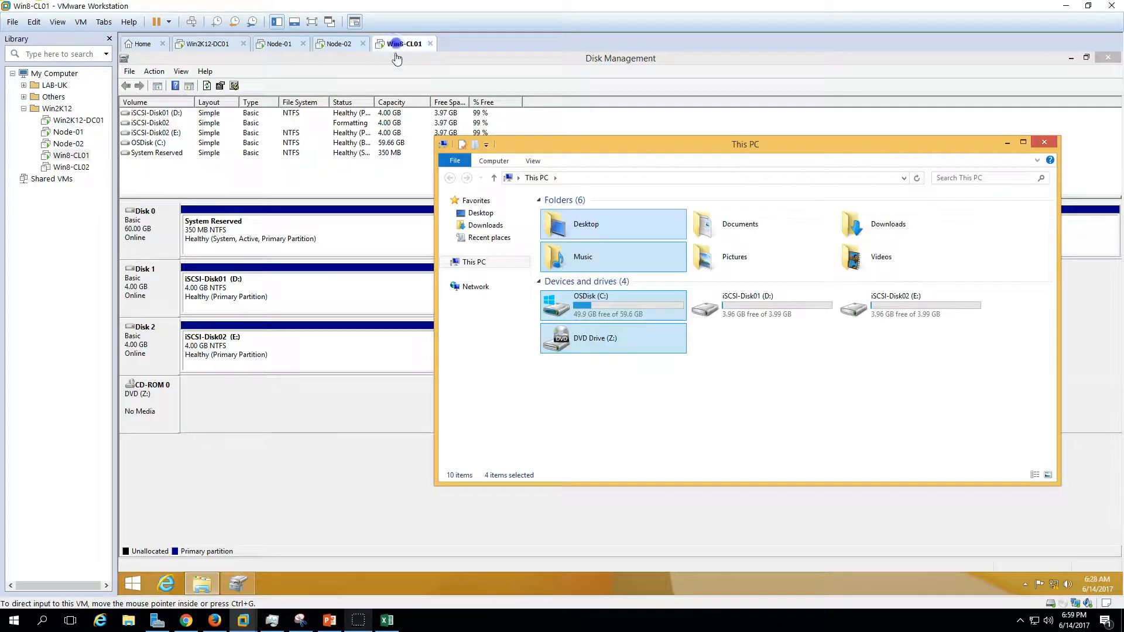
Refresh This PC on Win8-CL01 and open iSCSI-Disk01 (D:) and iSCSI-Disk02 (E:) to confirm they respond
right_click(761, 364)
left_click(785, 406)
left_click(764, 318)
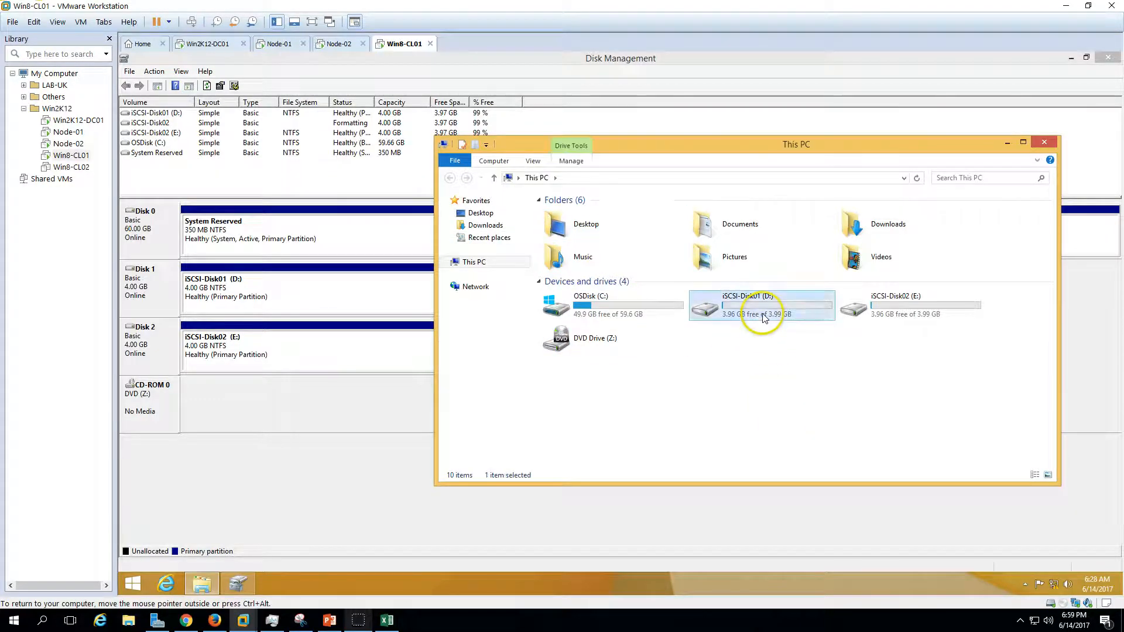
double_click(764, 317)
left_click(449, 178)
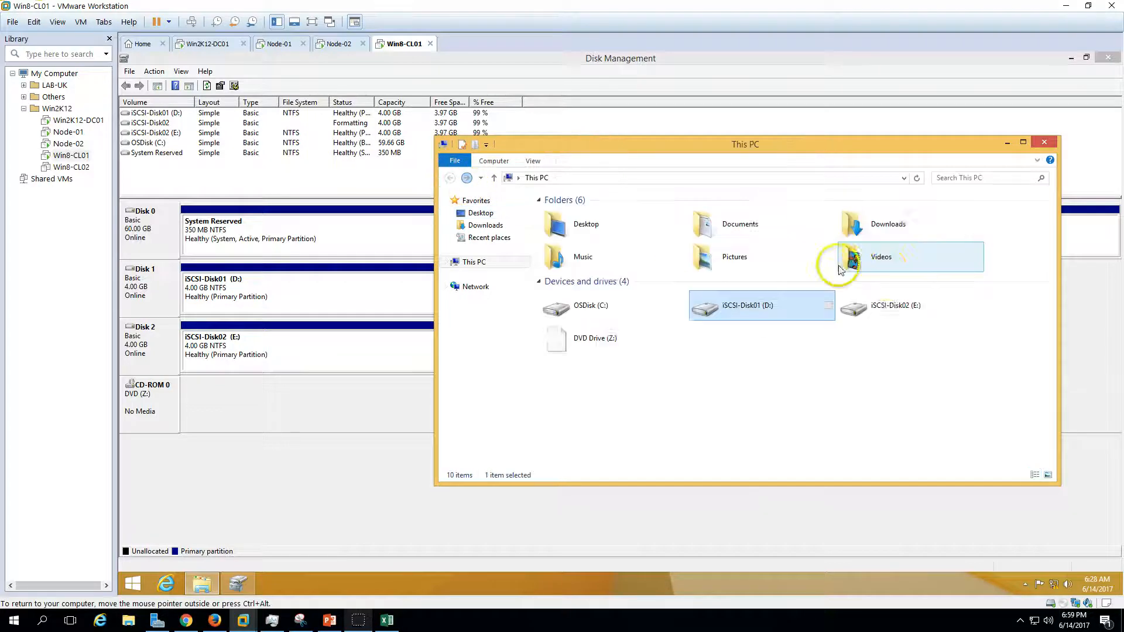
double_click(886, 308)
left_click(449, 178)
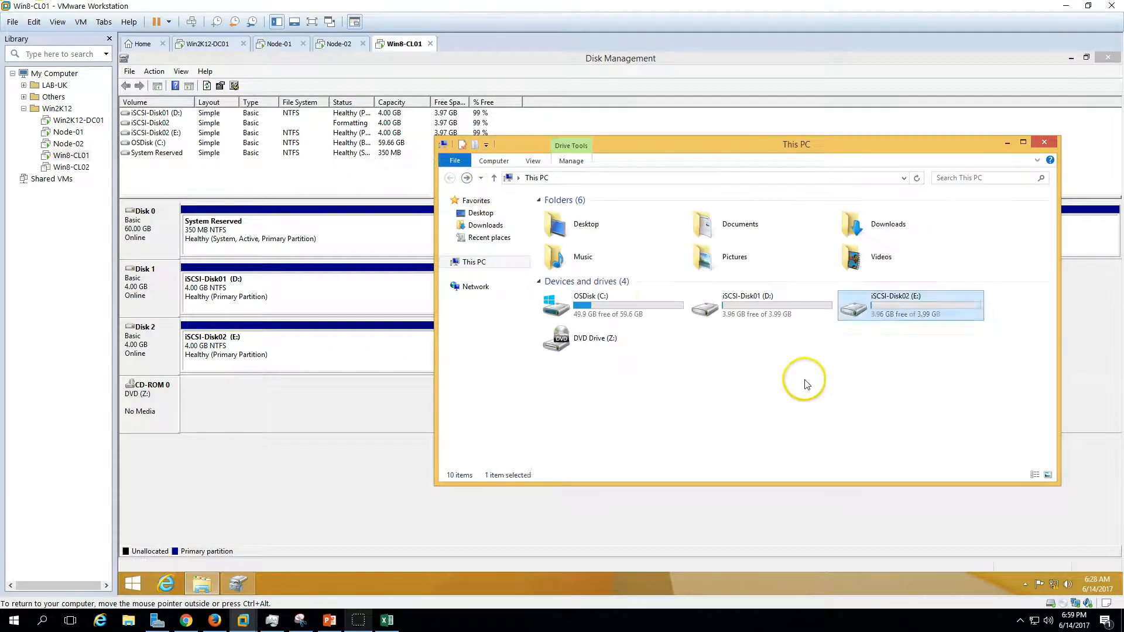
Open iSCSI-Disk01 (D:) once more to confirm it is still accessible
left_click(746, 312)
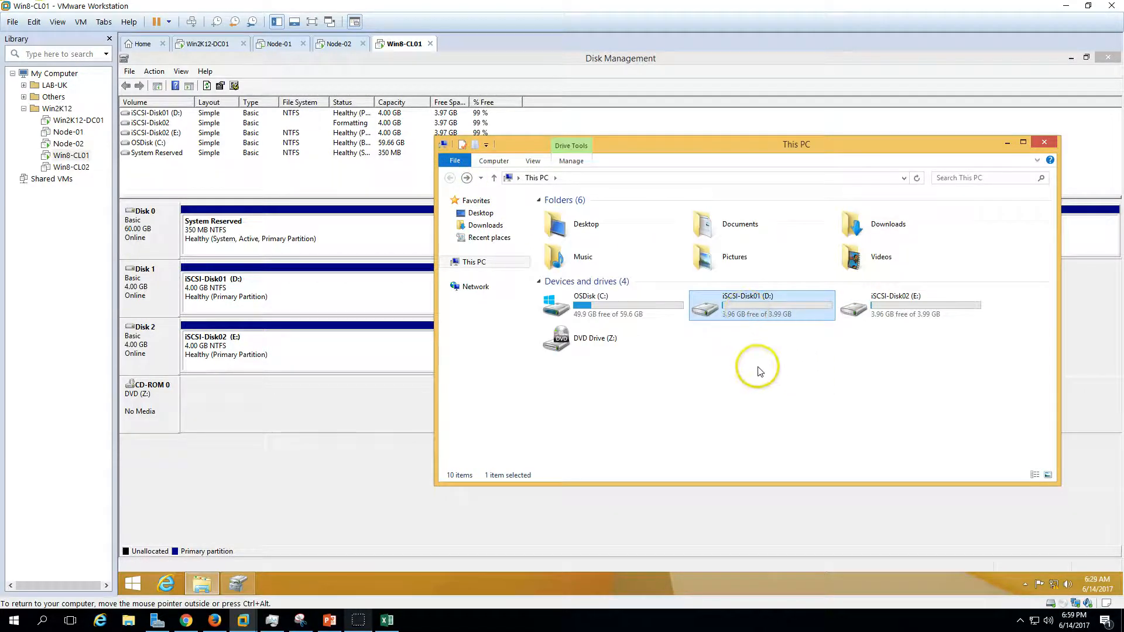
left_click(946, 303)
double_click(785, 314)
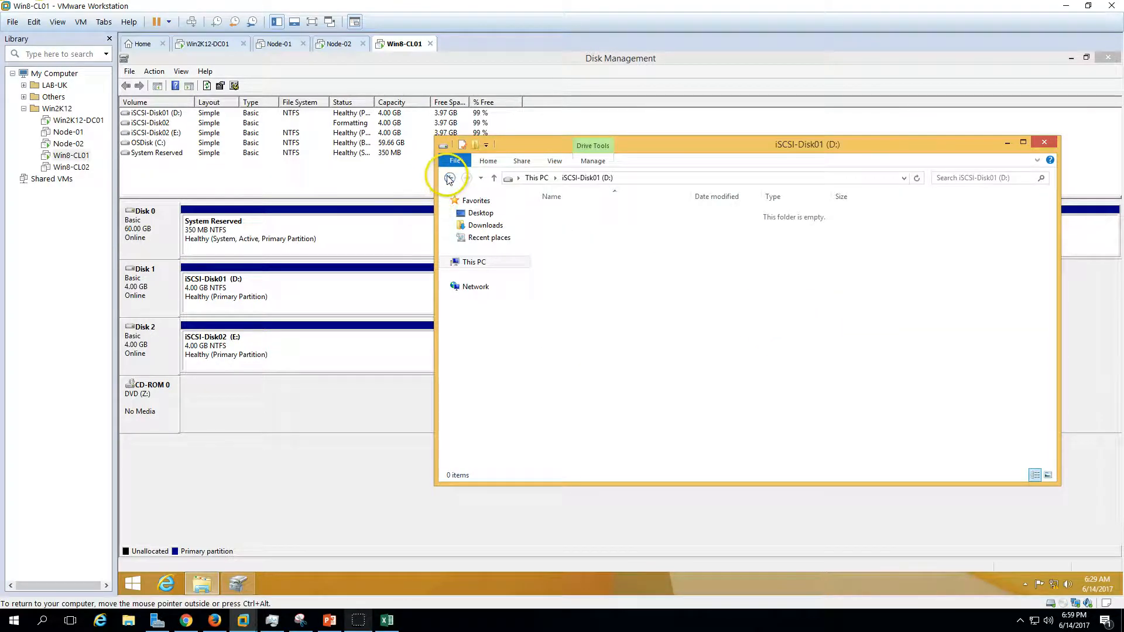
left_click(449, 178)
left_click(346, 44)
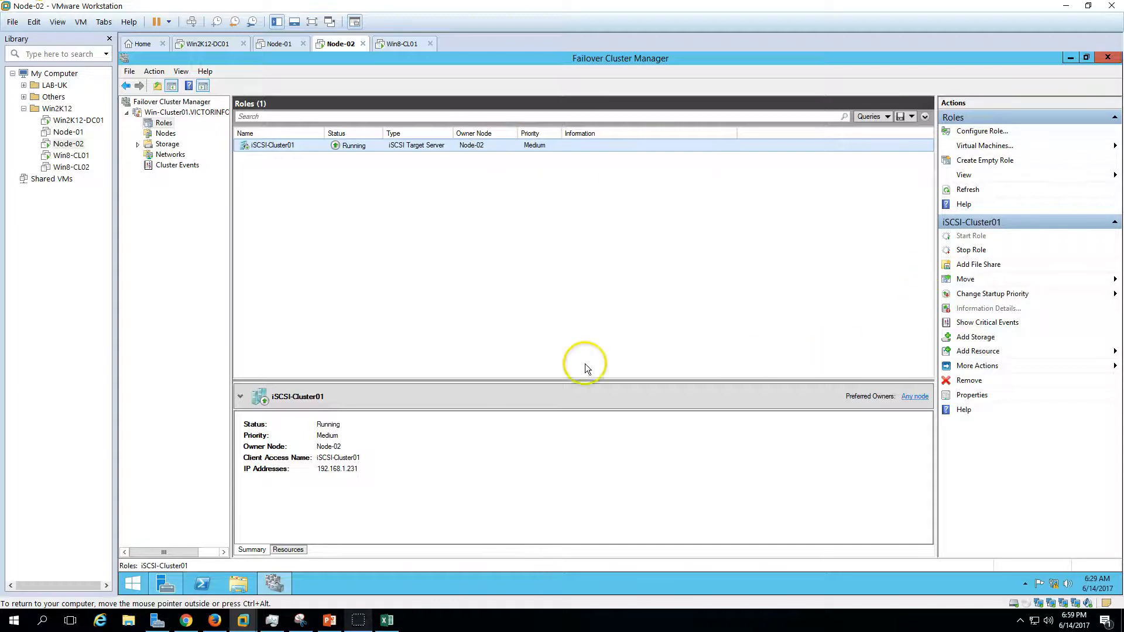
List iSCSI-Cluster01's resources, expanding the cluster name IP and both iSCSI disk volume details
left_click(291, 550)
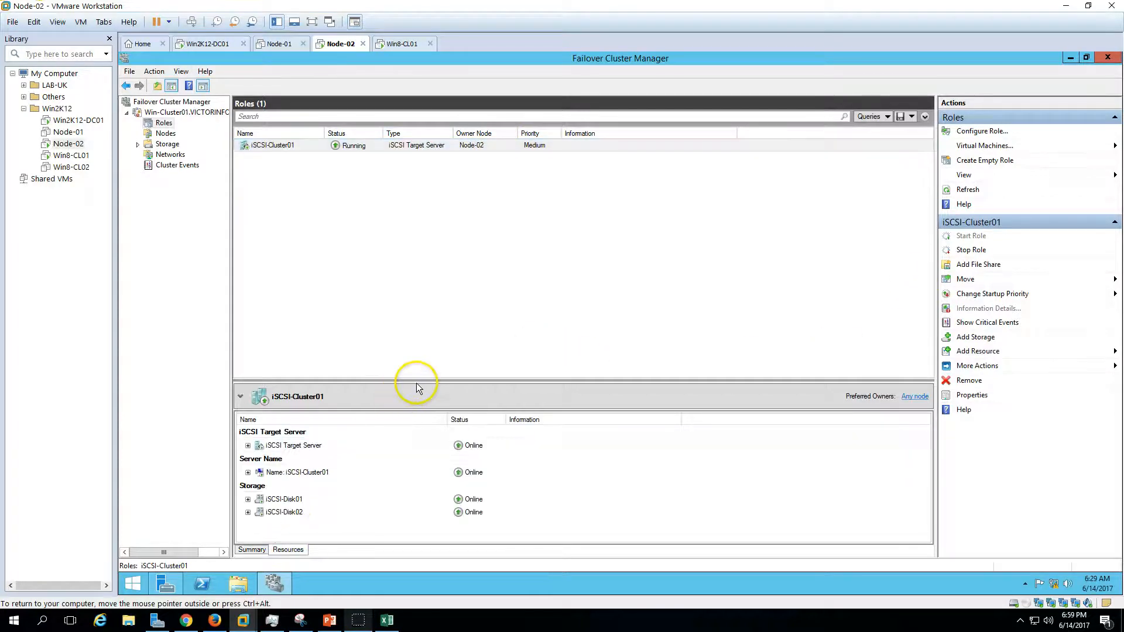
left_click(247, 472)
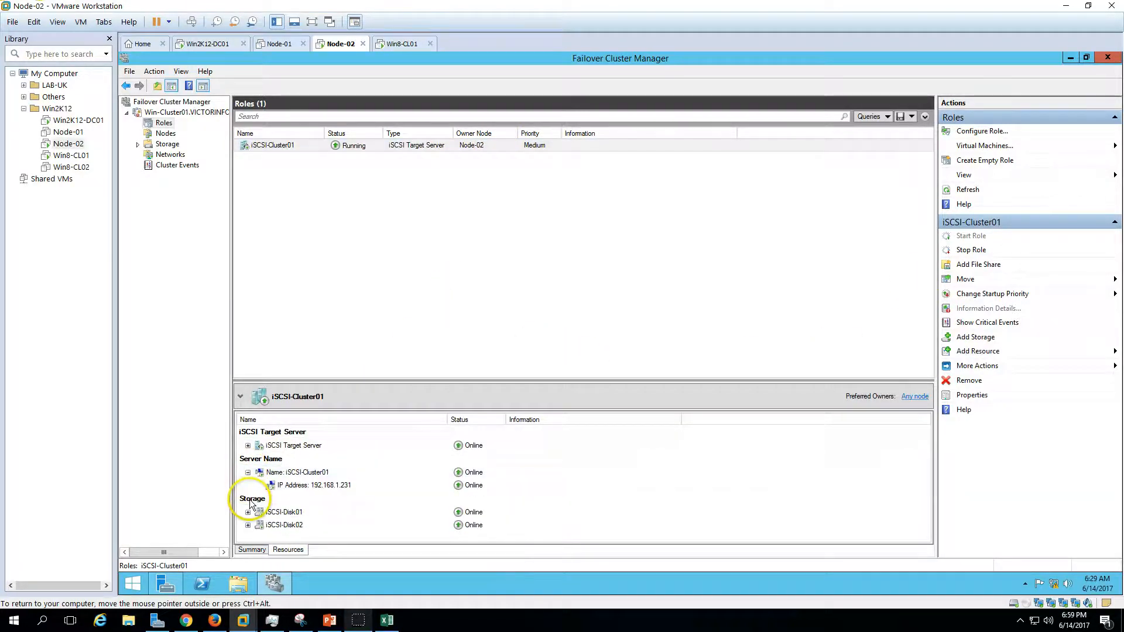
left_click(248, 512)
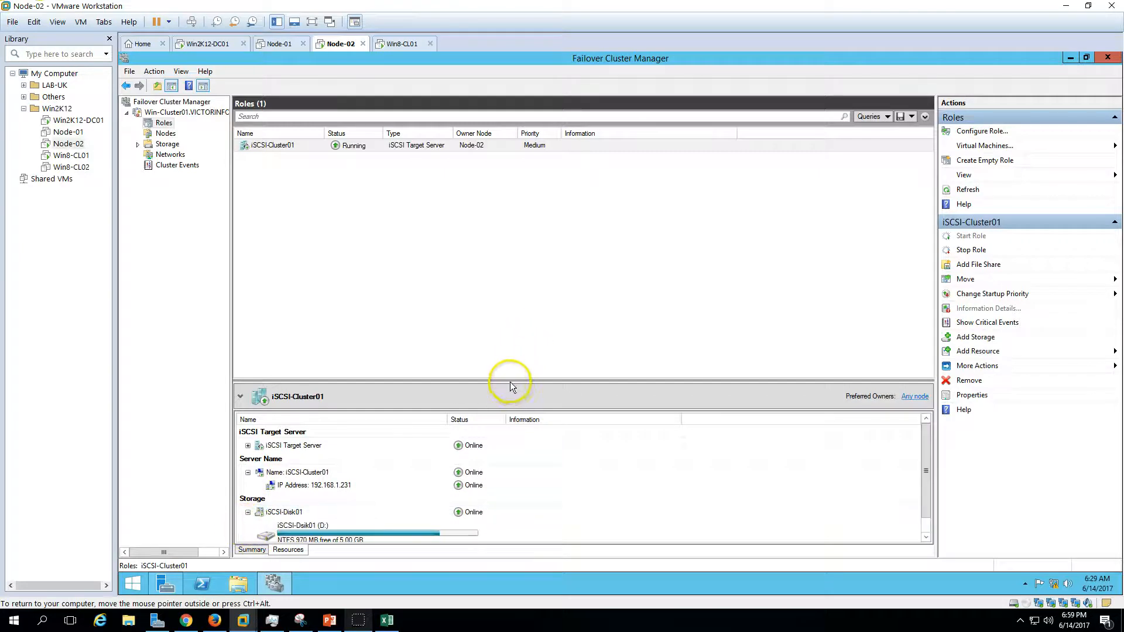
left_click_drag(512, 378, 515, 261)
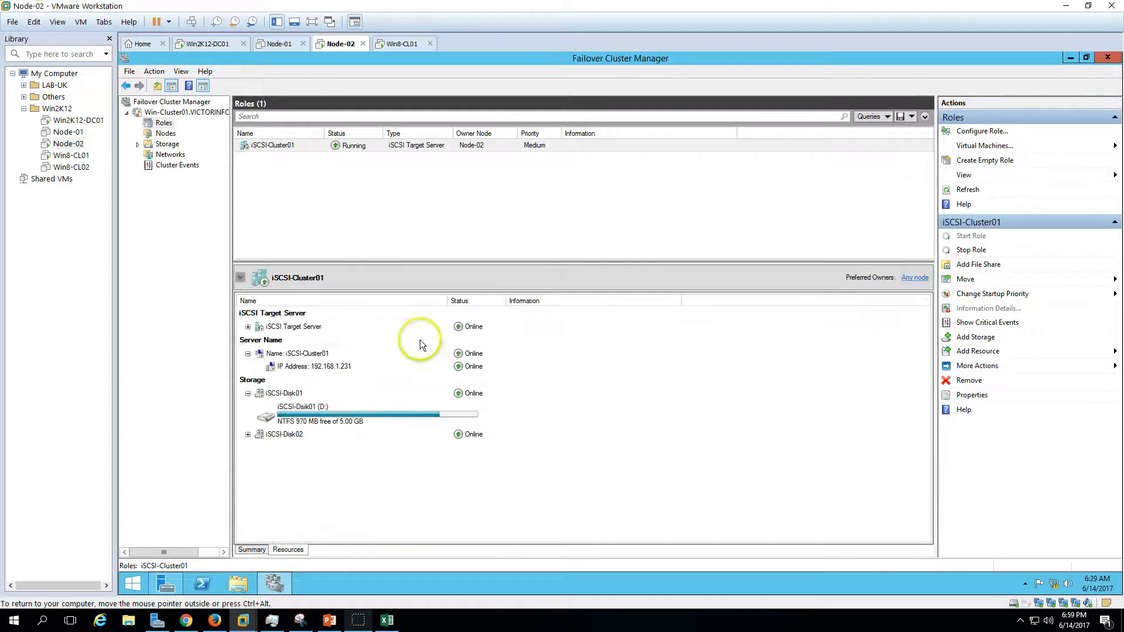
left_click(248, 434)
Power Node-01 back on and dismiss the chat notification
left_click(280, 44)
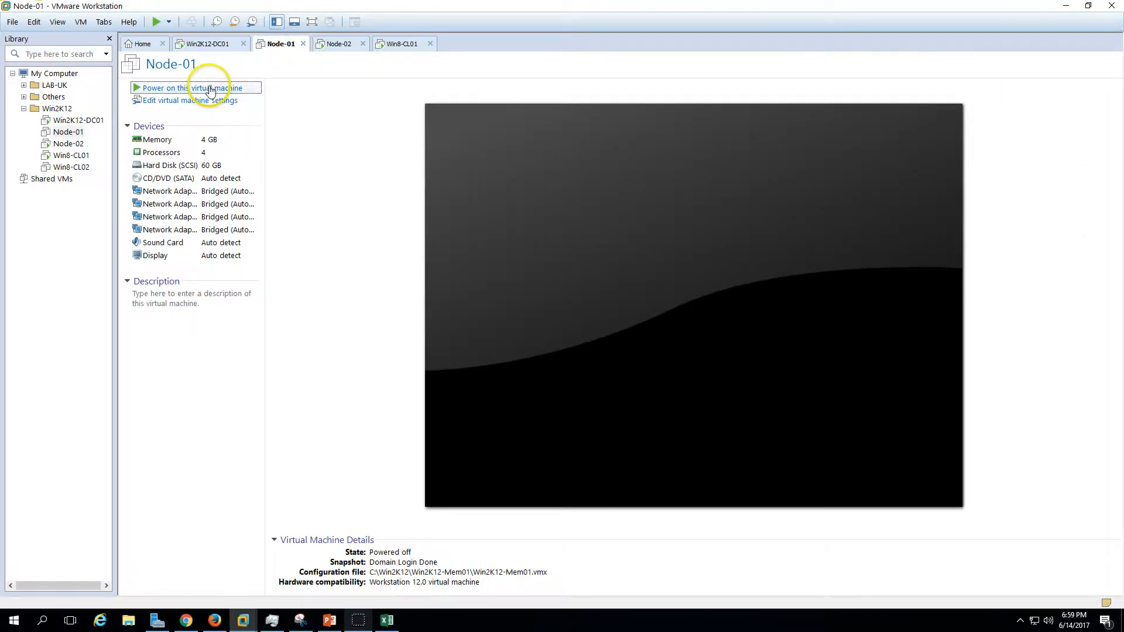
left_click(210, 88)
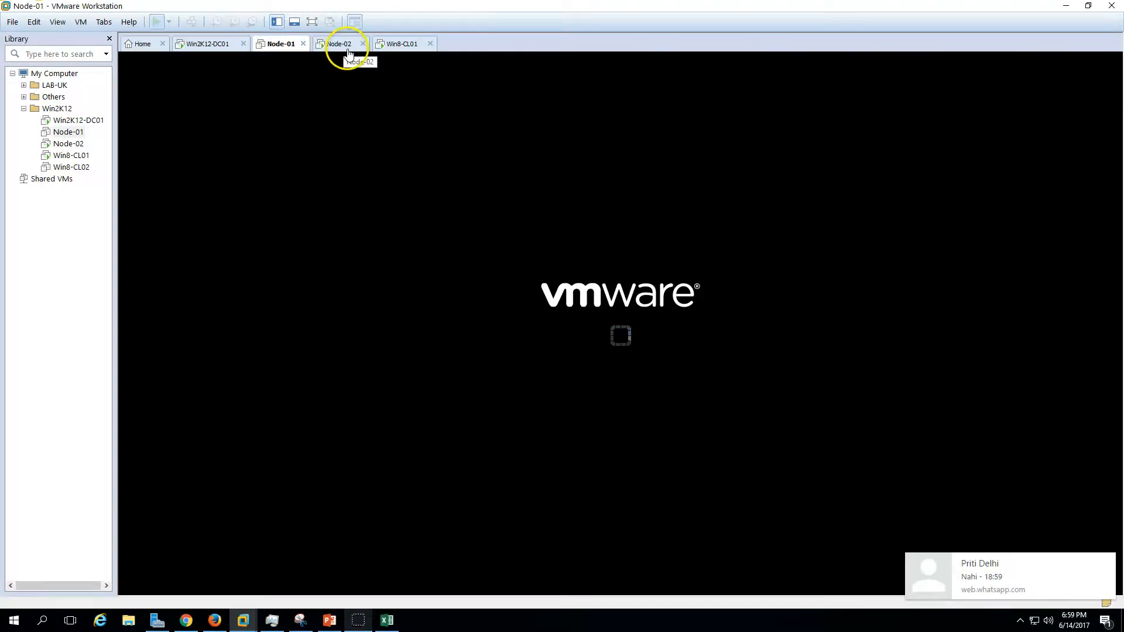
left_click(1106, 560)
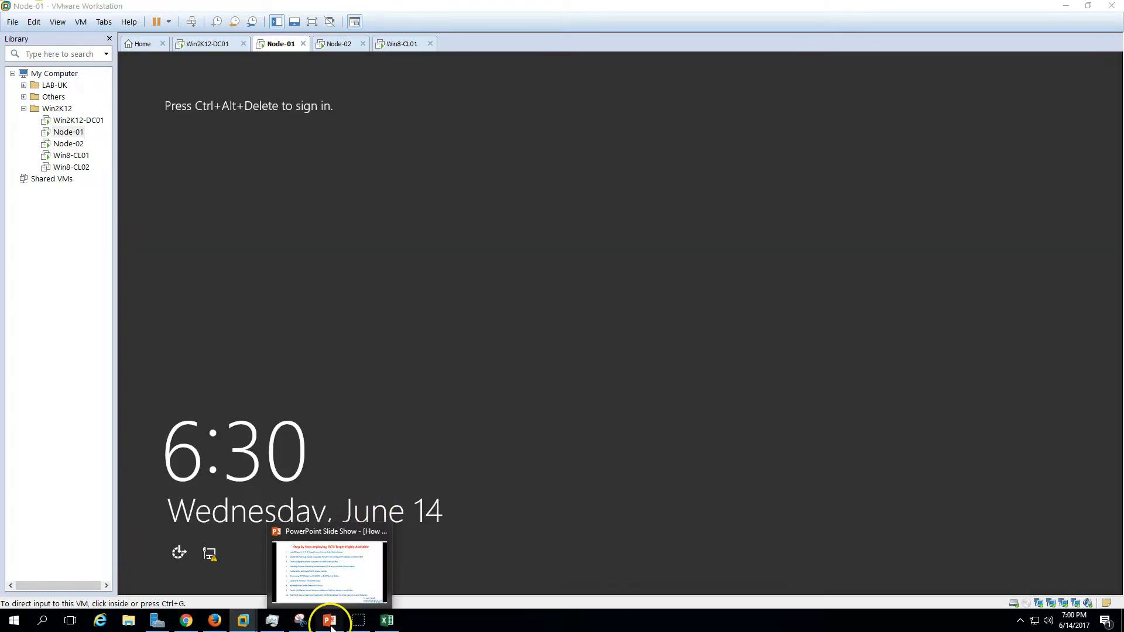
Page the PowerPoint slide show back to the title slide, then forward to the thank-you slide
left_click(330, 624)
left_click(980, 603)
left_click(981, 602)
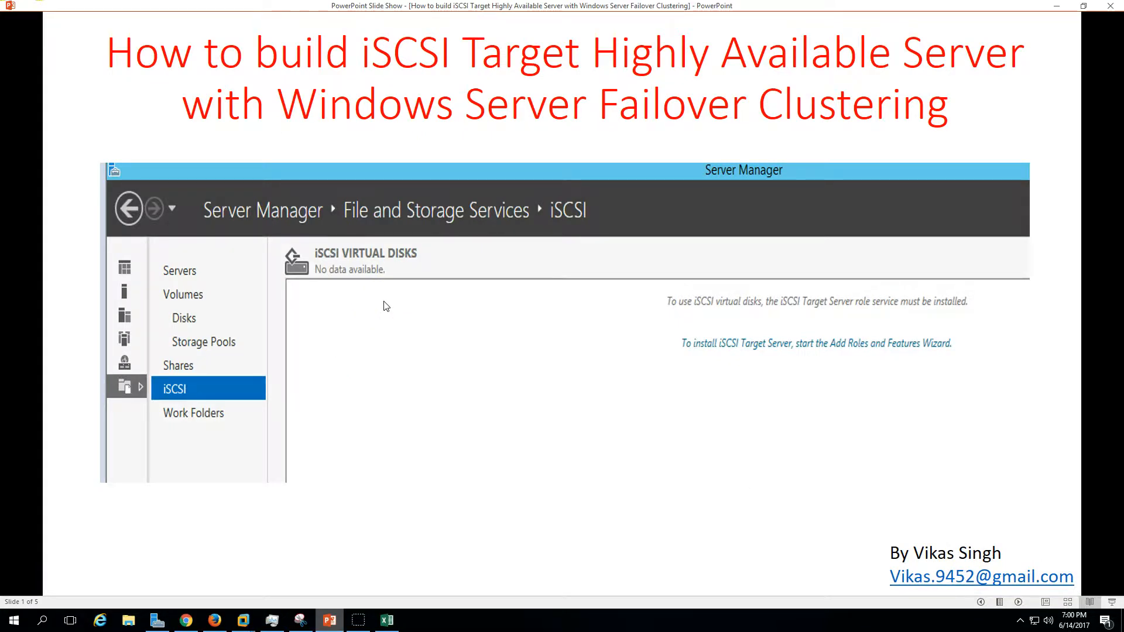
left_click(1018, 602)
left_click(1019, 603)
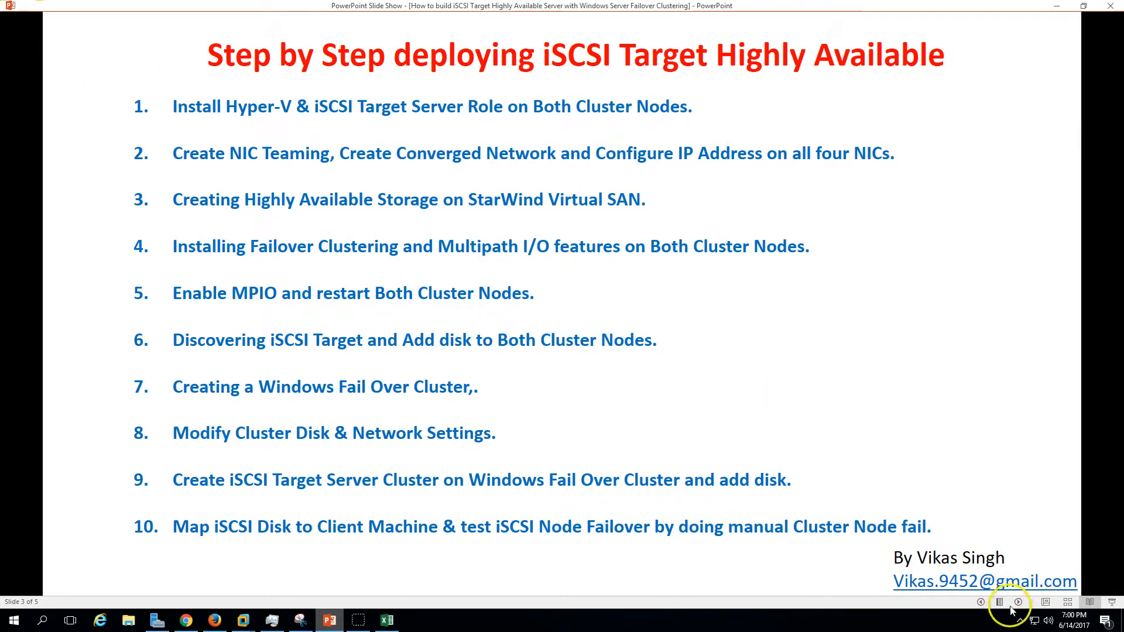
left_click(1018, 602)
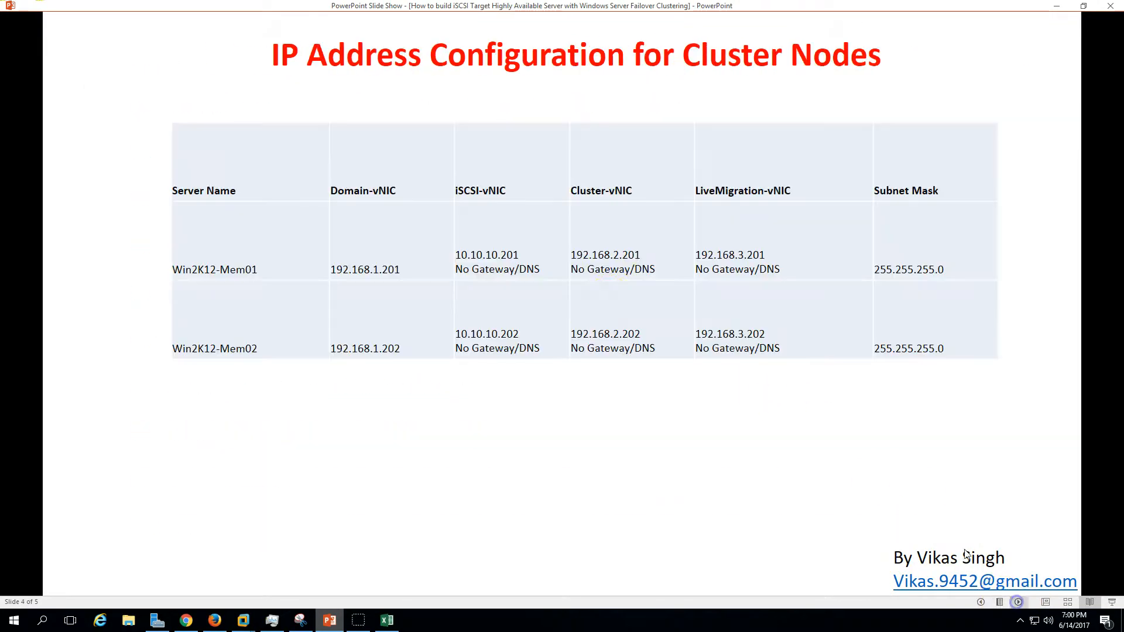
left_click(1019, 603)
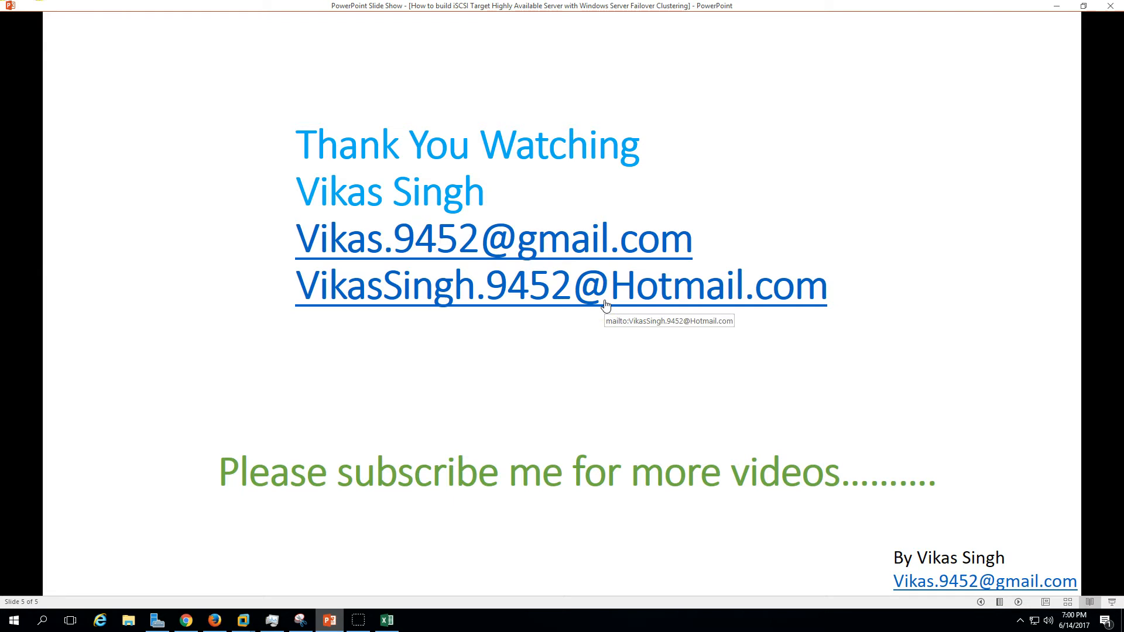